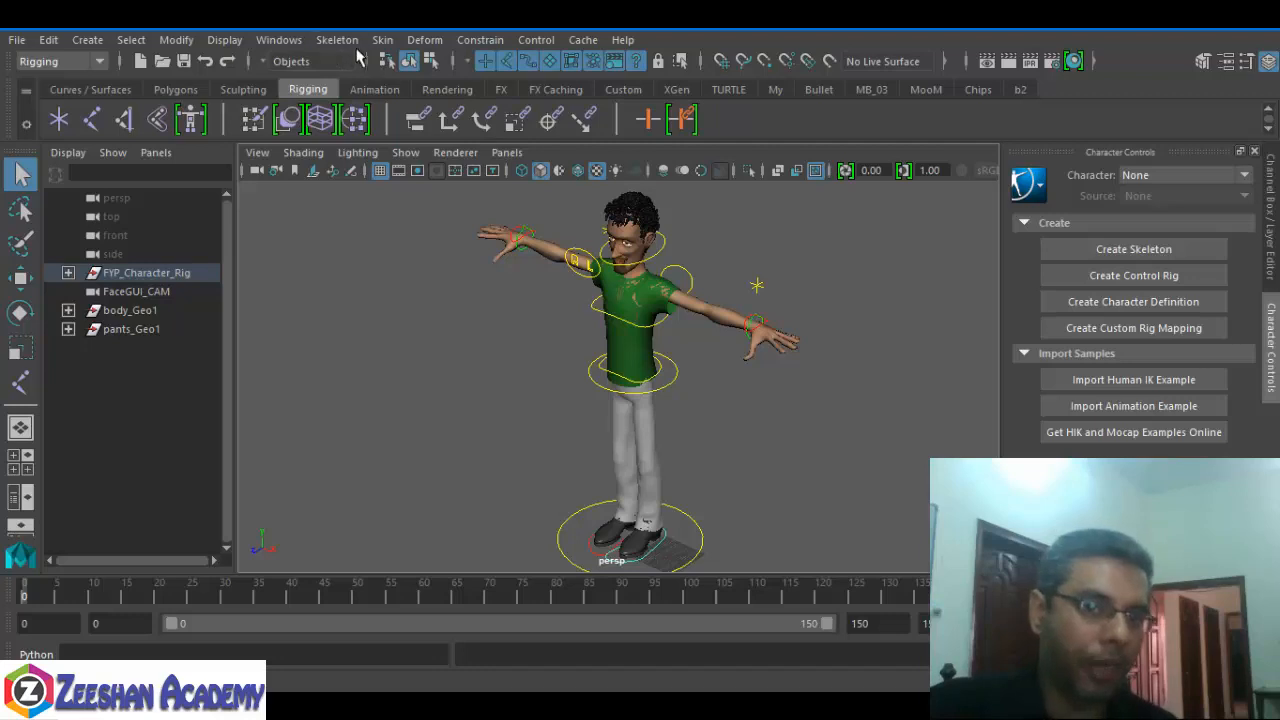
- Open the HumanIK character controls and examine the character rig's body and control curves
{"action": "left_click", "coordinate": [340, 40]}
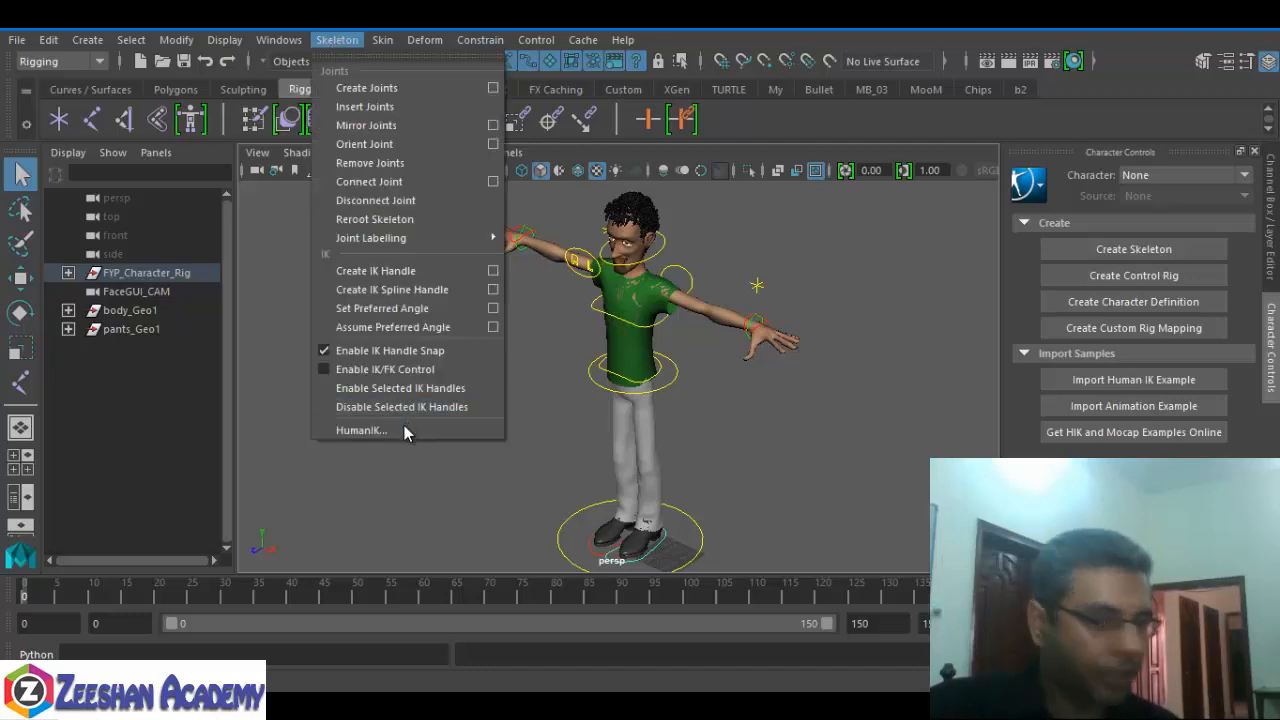
{"action": "left_click", "coordinate": [401, 430]}
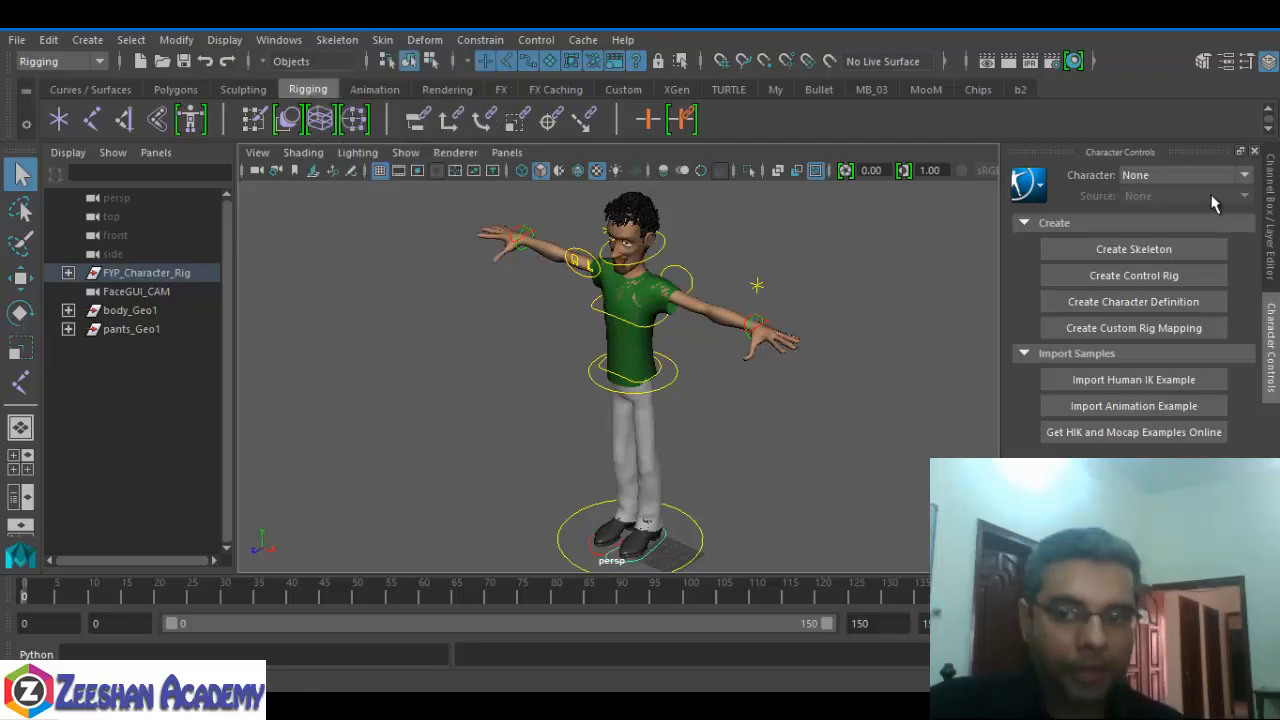
{"action": "left_click_drag", "start_coordinate": [612, 530], "coordinate": [600, 566], "text": "alt"}
{"action": "left_click_drag", "start_coordinate": [611, 468], "coordinate": [656, 455], "text": "alt"}
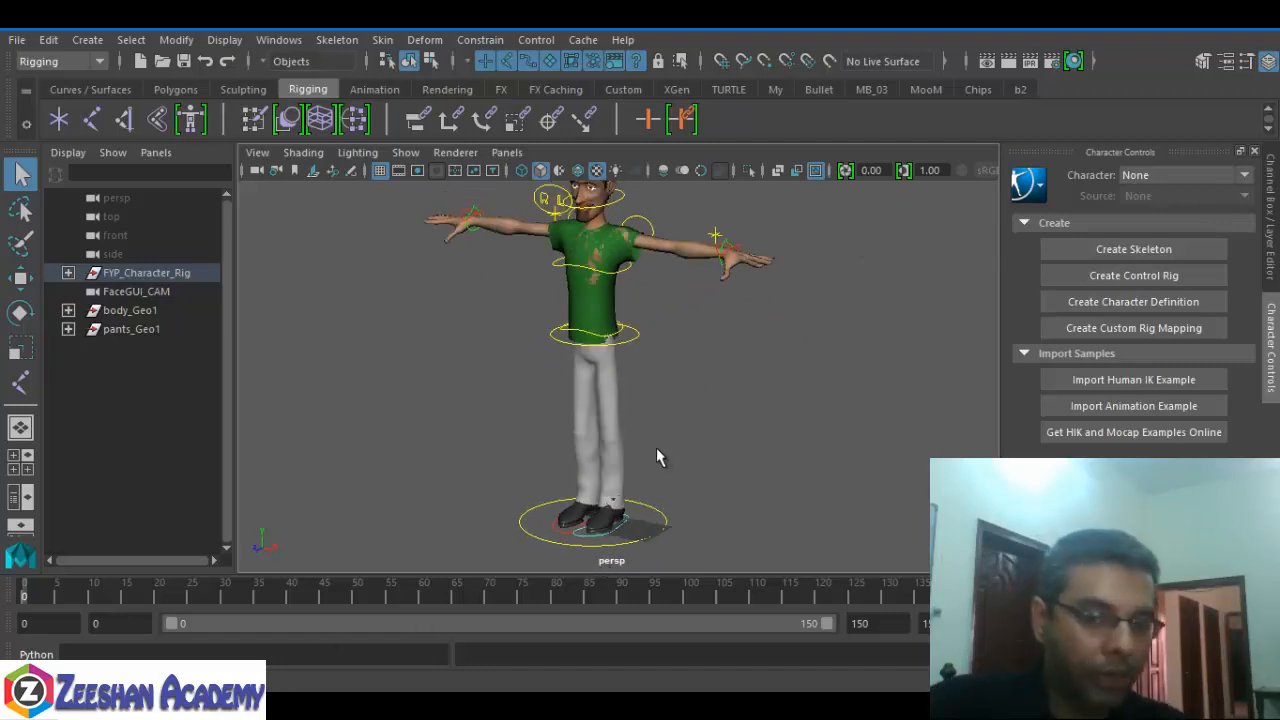
{"action": "left_click_drag", "start_coordinate": [651, 395], "coordinate": [695, 330], "text": "alt"}
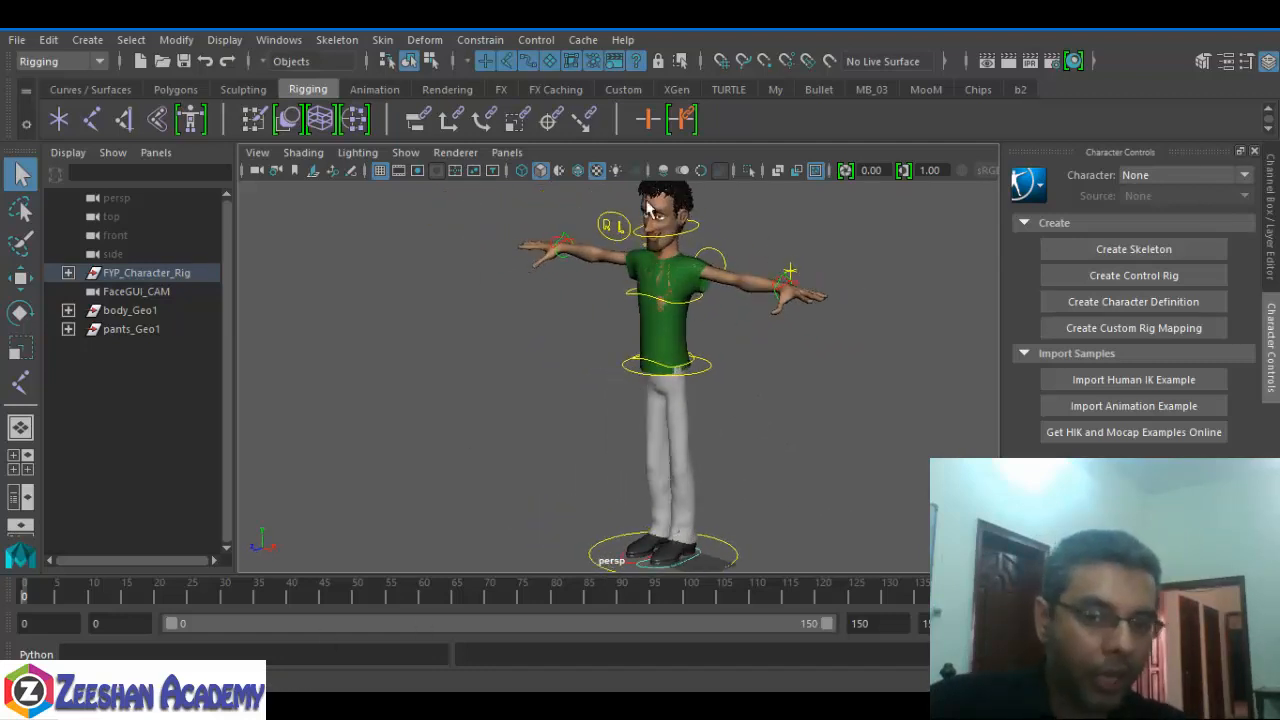
{"action": "left_click", "coordinate": [566, 244]}
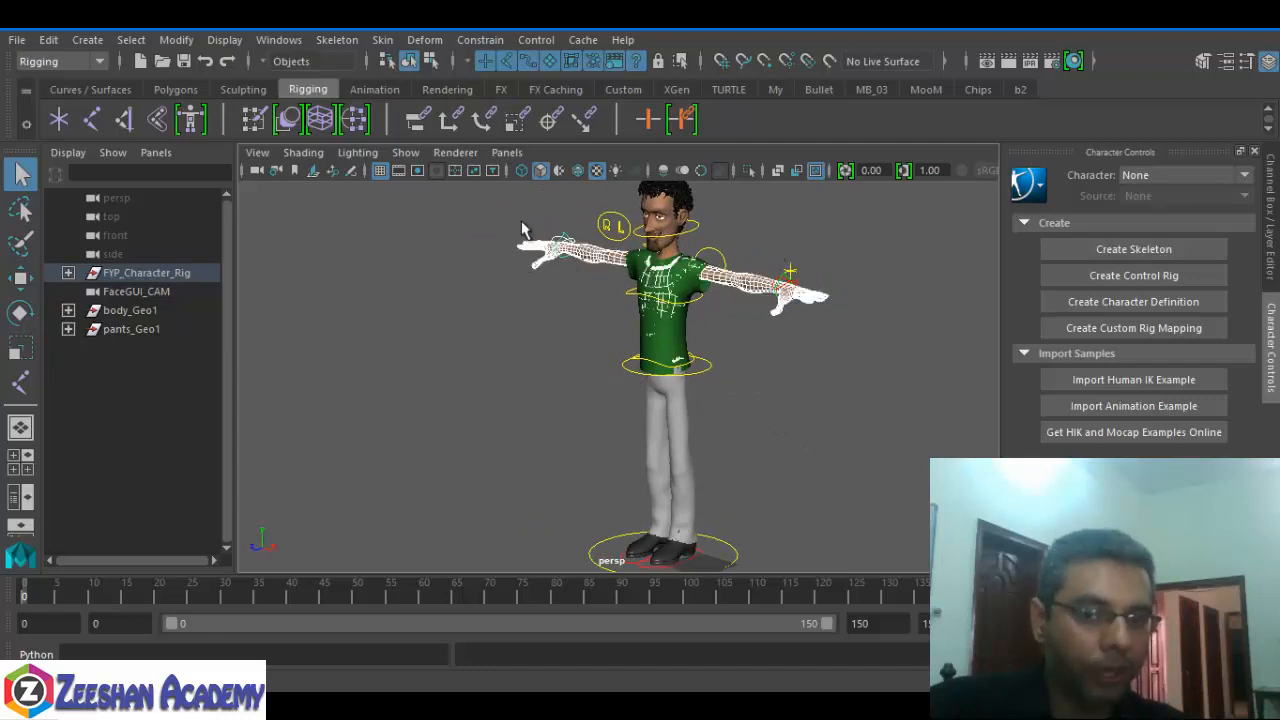
{"action": "left_click_drag", "start_coordinate": [646, 362], "coordinate": [551, 393], "text": "alt"}
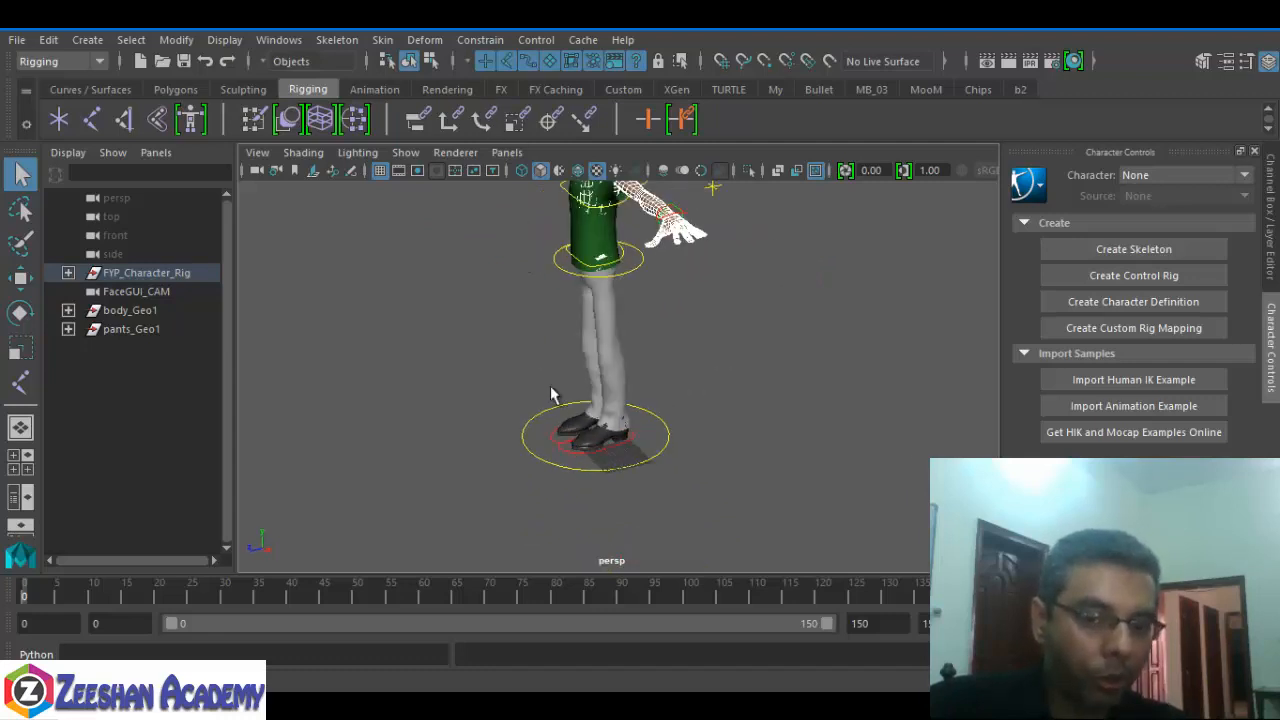
- Select both foot controls of the character and set the current time to frame 12
{"action": "left_click", "coordinate": [563, 462]}
{"action": "left_click", "coordinate": [114, 597]}
{"action": "mouse_move", "coordinate": [131, 605]}
{"action": "left_mouse_down"}
{"action": "mouse_move", "coordinate": [548, 591]}
{"action": "mouse_move", "coordinate": [18, 590]}
{"action": "left_mouse_up"}
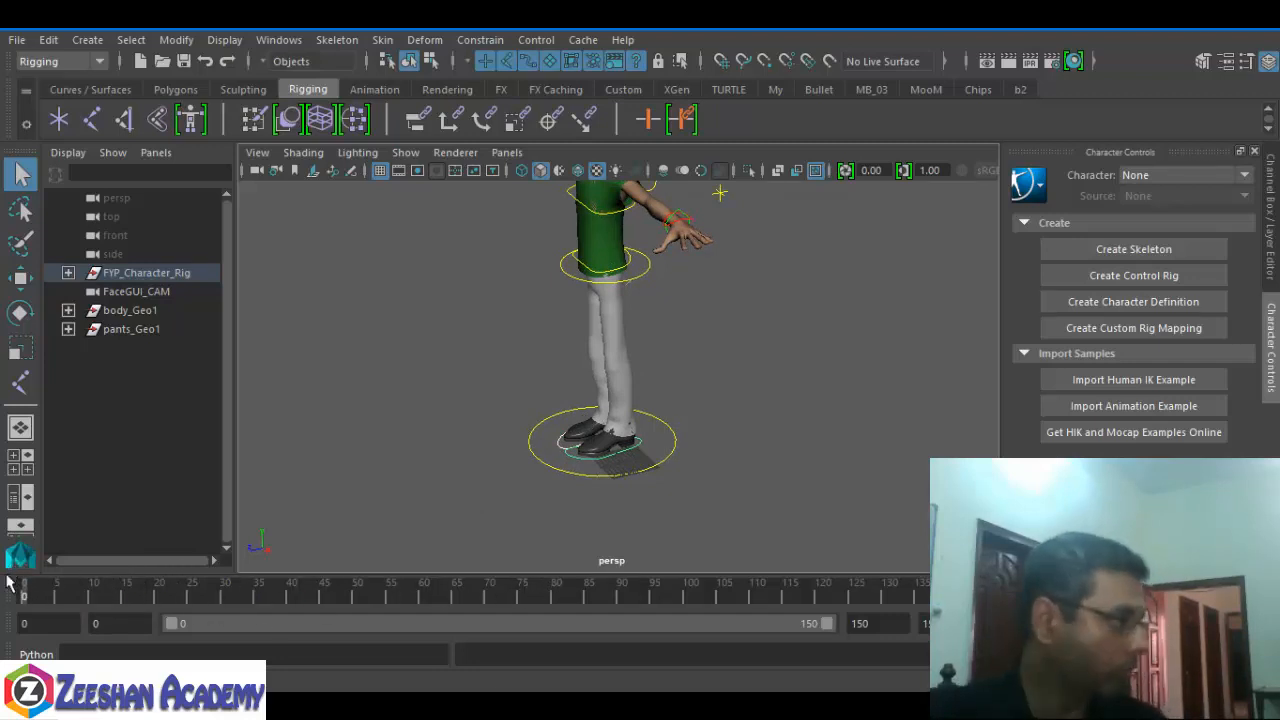
{"action": "left_click_drag", "start_coordinate": [612, 396], "coordinate": [405, 398], "text": "alt"}
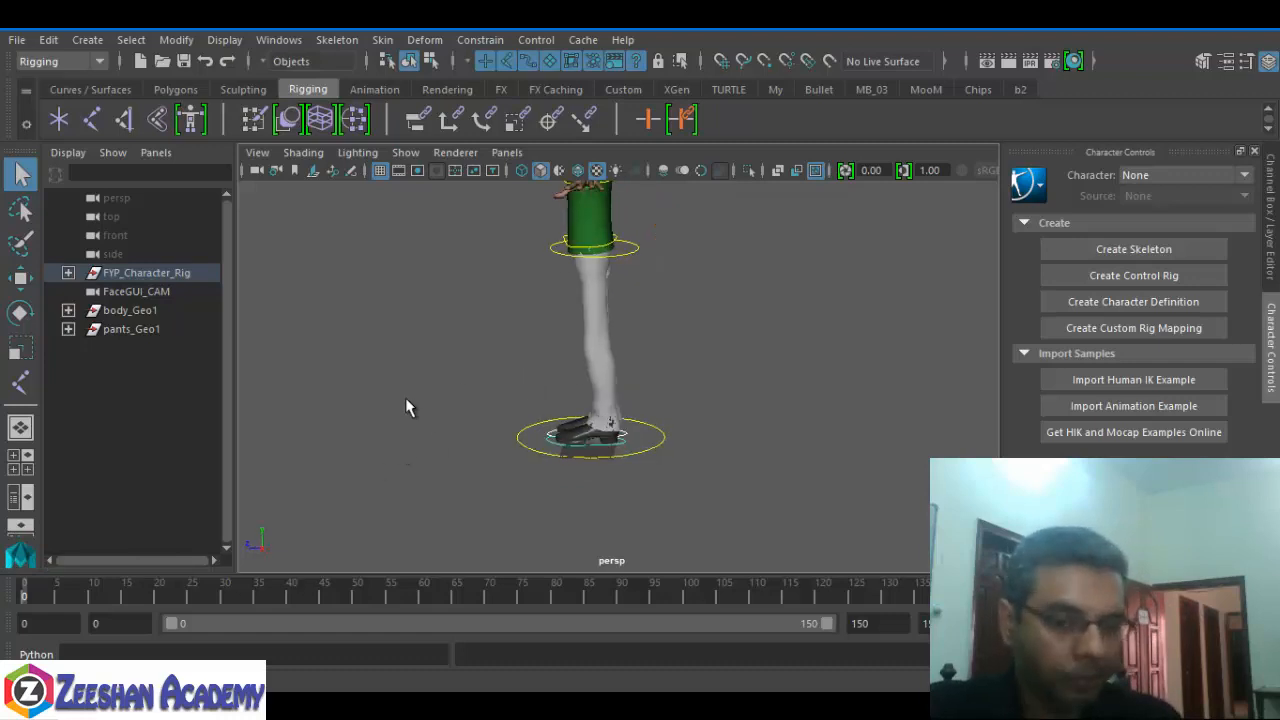
{"action": "right_click_drag", "start_coordinate": [405, 398], "coordinate": [510, 391], "text": "alt"}
{"action": "middle_click_drag", "start_coordinate": [510, 391], "coordinate": [538, 370], "text": "alt"}
{"action": "left_click_drag", "start_coordinate": [538, 370], "coordinate": [516, 496], "text": "alt"}
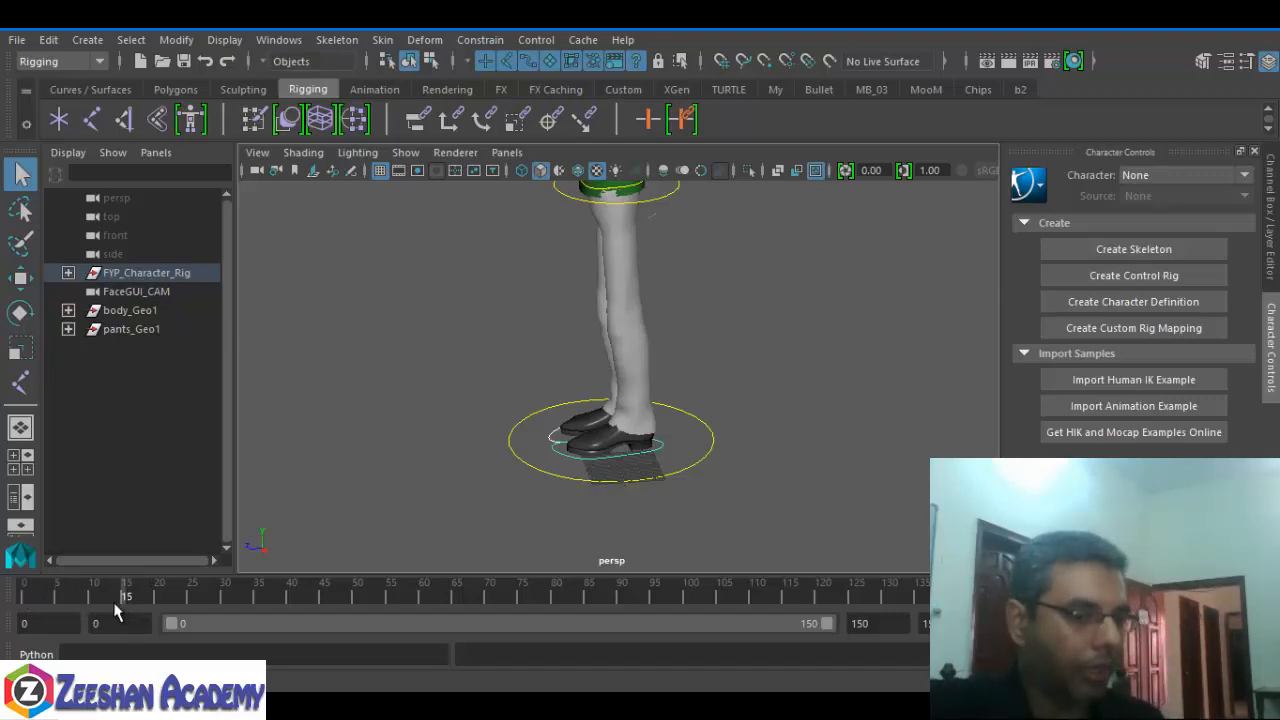
{"action": "left_click_drag", "start_coordinate": [116, 601], "coordinate": [113, 599]}
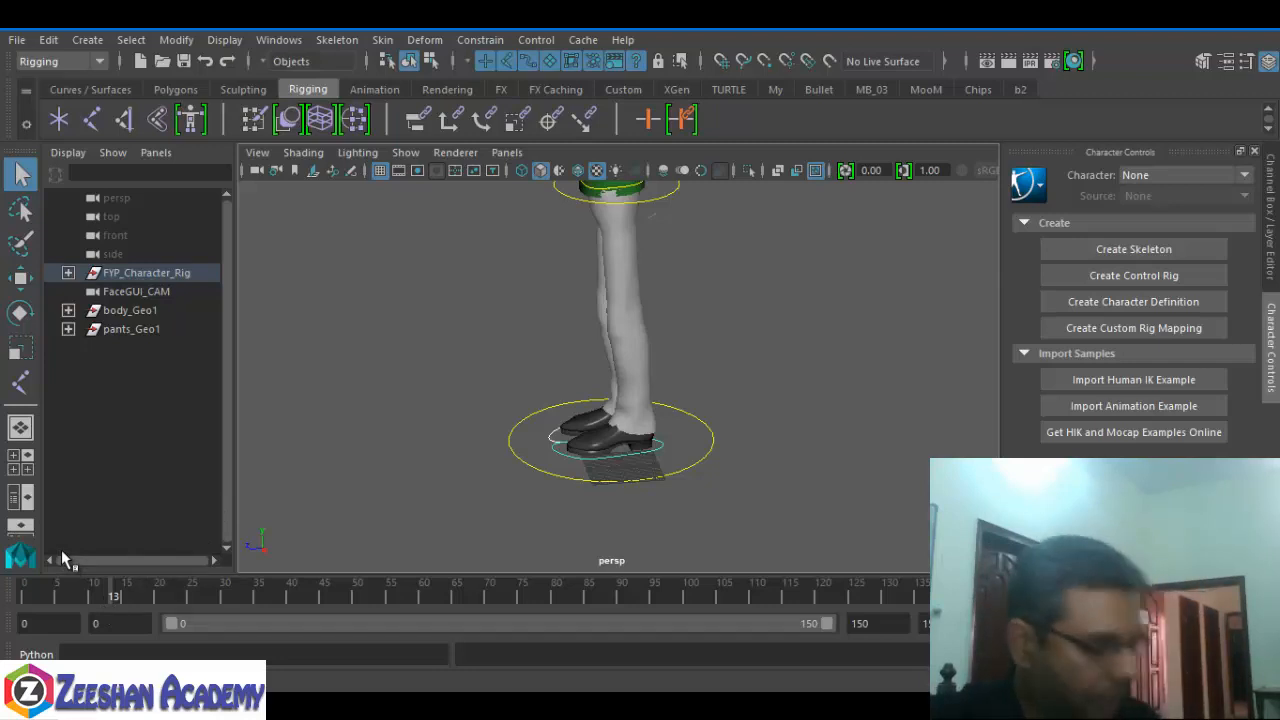
{"action": "left_click", "coordinate": [105, 593]}
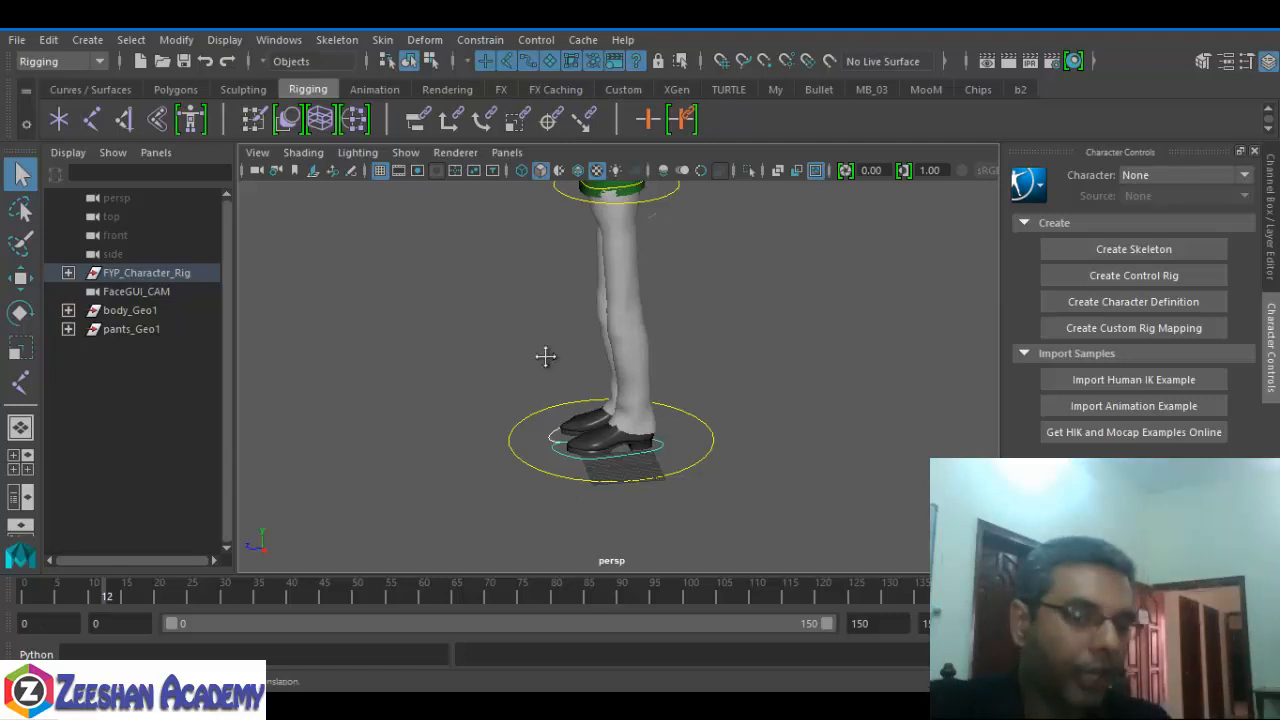
- Add the waist, chest, both wrist and head controls to the foot control selection
{"action": "left_click_drag", "start_coordinate": [489, 383], "coordinate": [523, 305], "text": "alt"}
{"action": "middle_click_drag", "start_coordinate": [521, 291], "coordinate": [500, 423], "text": "alt"}
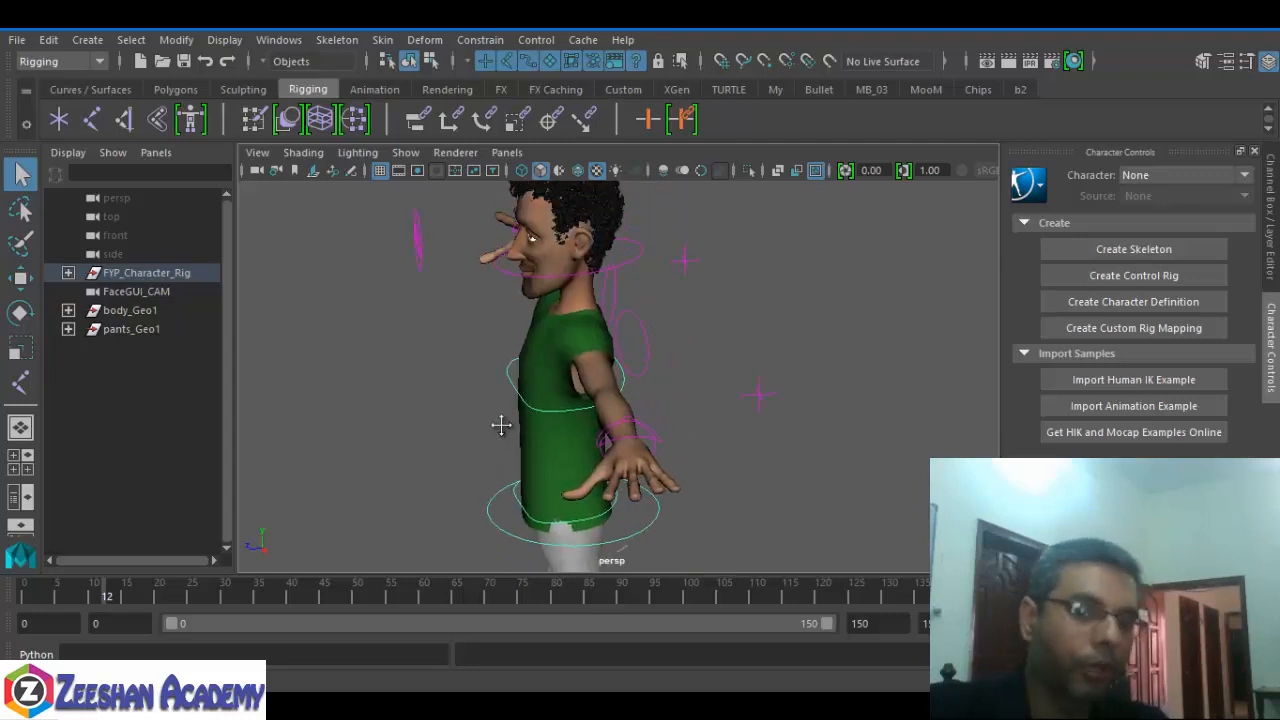
{"action": "right_click_drag", "start_coordinate": [500, 423], "coordinate": [646, 366], "text": "alt"}
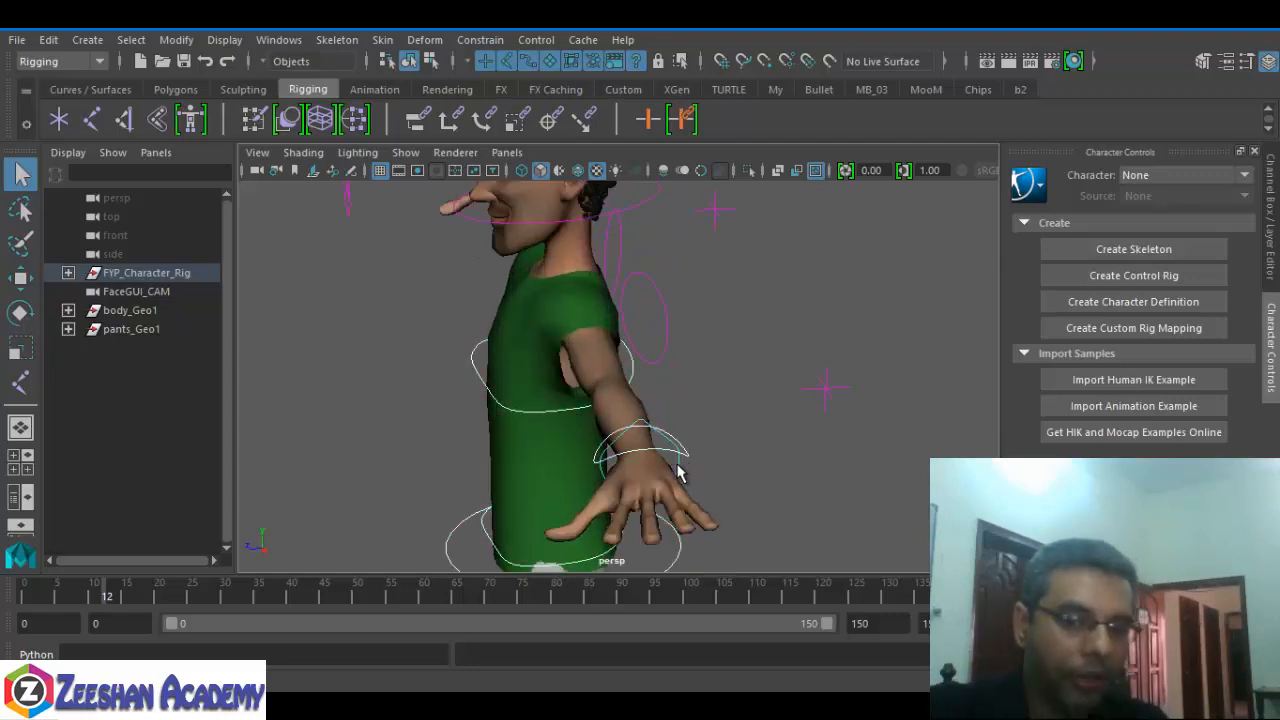
{"action": "left_click_drag", "start_coordinate": [457, 354], "coordinate": [503, 412], "text": "alt"}
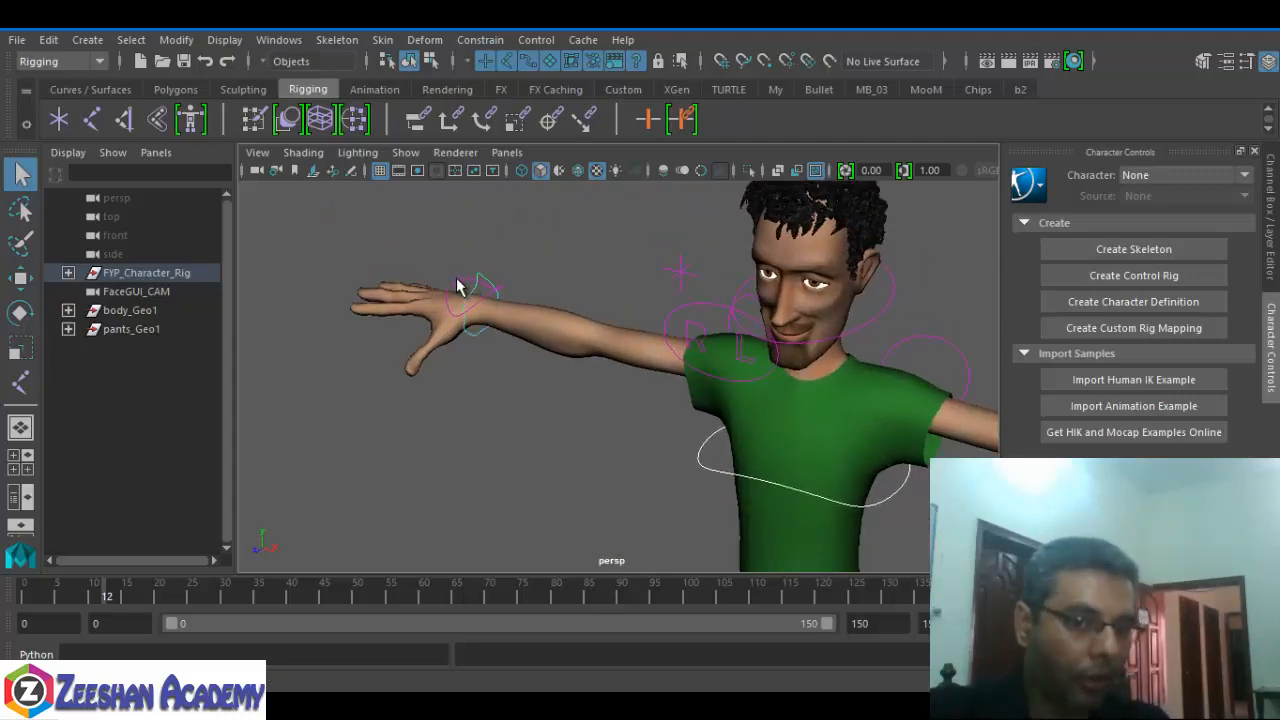
{"action": "left_click_drag", "start_coordinate": [674, 349], "coordinate": [730, 380], "text": "alt"}
{"action": "right_click_drag", "start_coordinate": [752, 385], "coordinate": [425, 451], "text": "alt"}
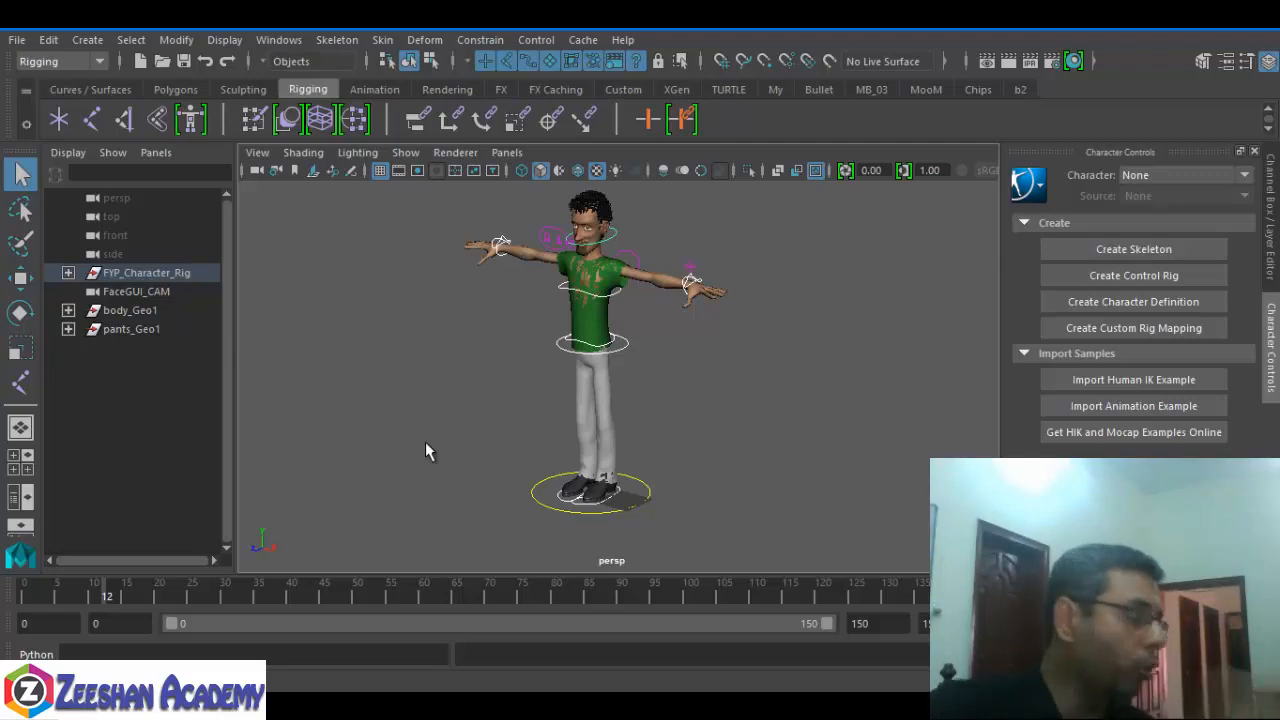
- Pose a walking stride by moving the near foot control backward and the far foot control forward
{"action": "right_click_drag", "start_coordinate": [429, 449], "coordinate": [617, 492], "text": "alt"}
{"action": "left_click", "coordinate": [640, 486]}
{"action": "key", "text": "w"}
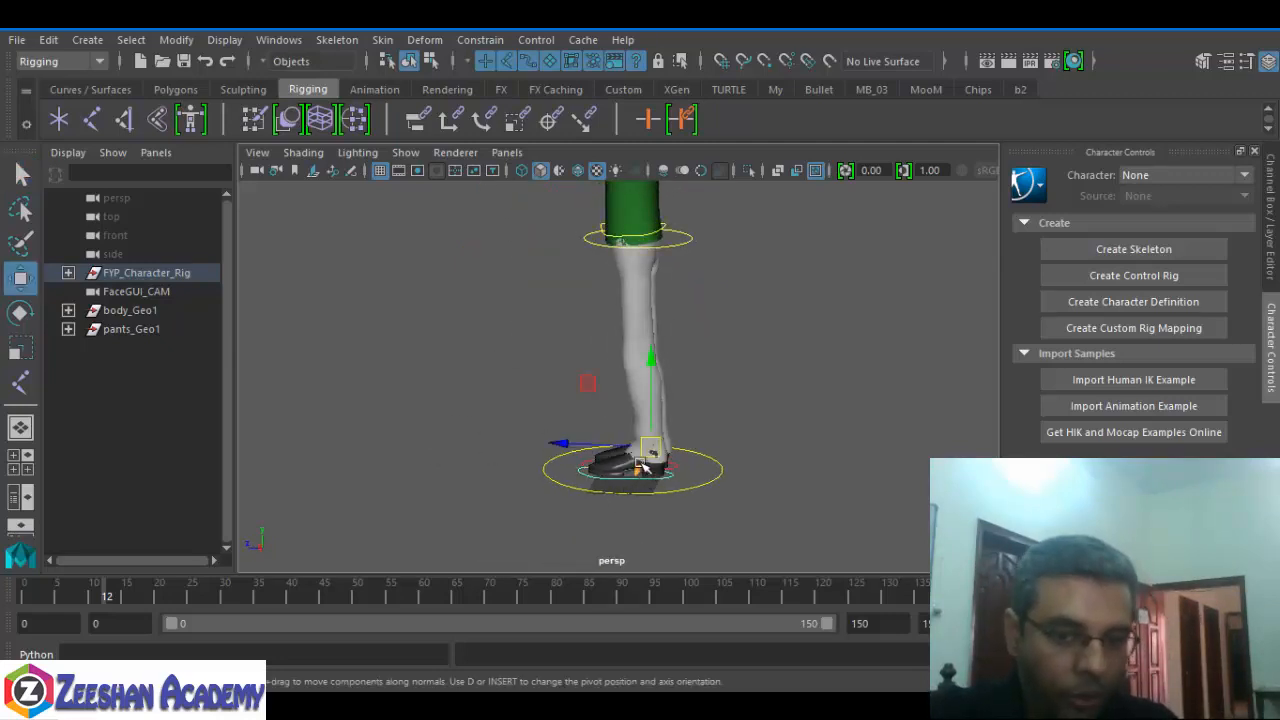
{"action": "left_click_drag", "start_coordinate": [563, 451], "coordinate": [593, 465]}
{"action": "left_click", "coordinate": [593, 465]}
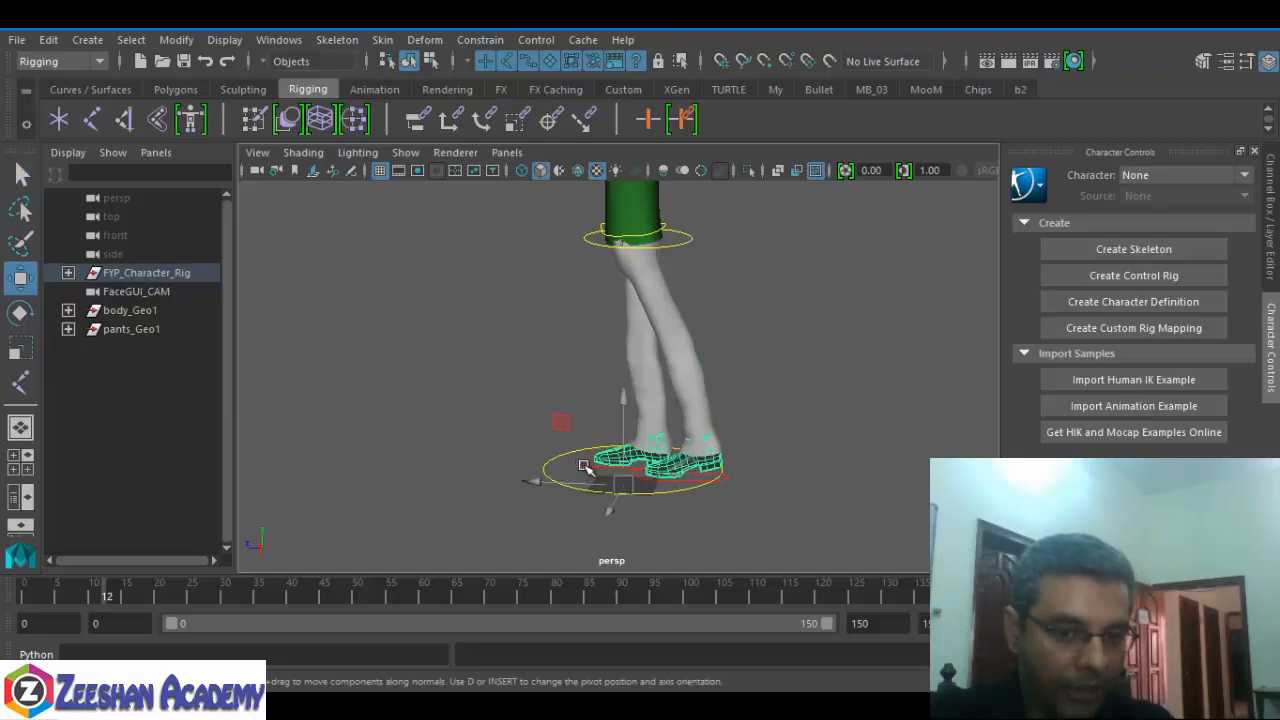
{"action": "key", "text": "ctrl+z"}
{"action": "key", "text": "ctrl+z"}
{"action": "scroll", "coordinate": [590, 400], "scroll_direction": "down", "scroll_amount": 3}
{"action": "scroll", "coordinate": [625, 370], "scroll_direction": "up", "scroll_amount": 2}
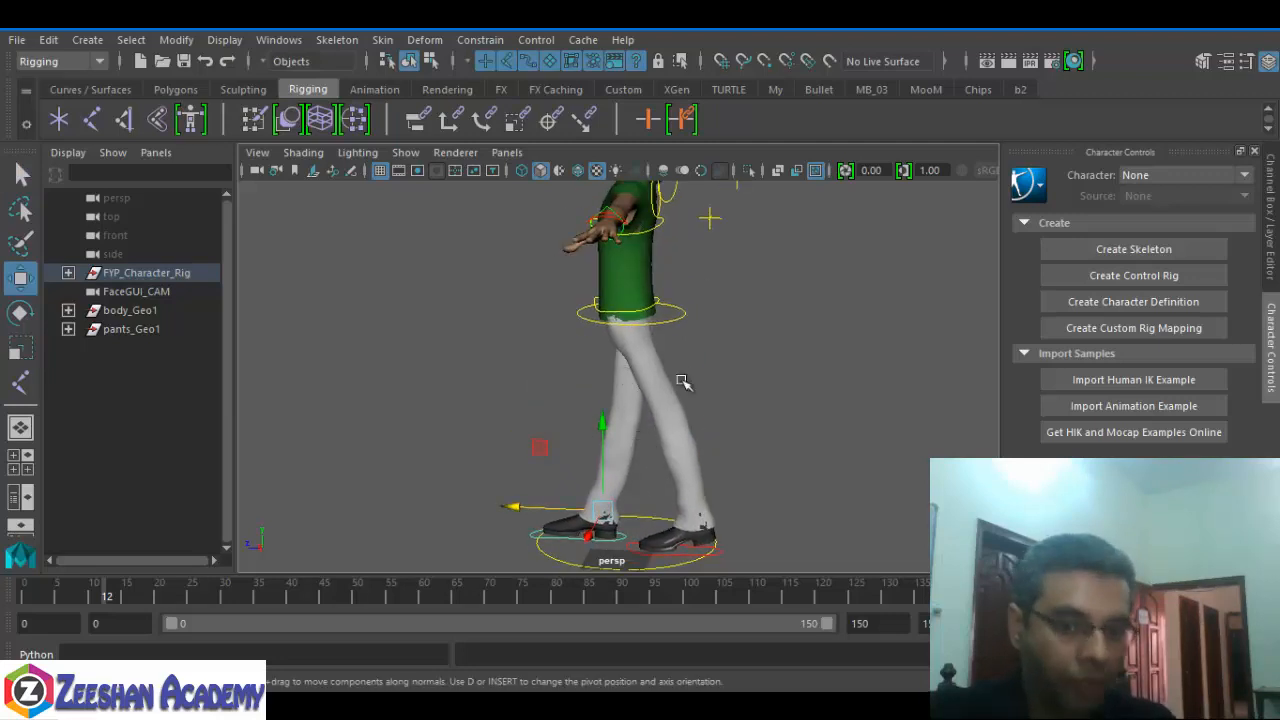
{"action": "scroll", "coordinate": [687, 380], "scroll_direction": "up", "scroll_amount": 1}
- Try to lift the rear foot control and swing it forward past the front foot
{"action": "left_click", "coordinate": [640, 553]}
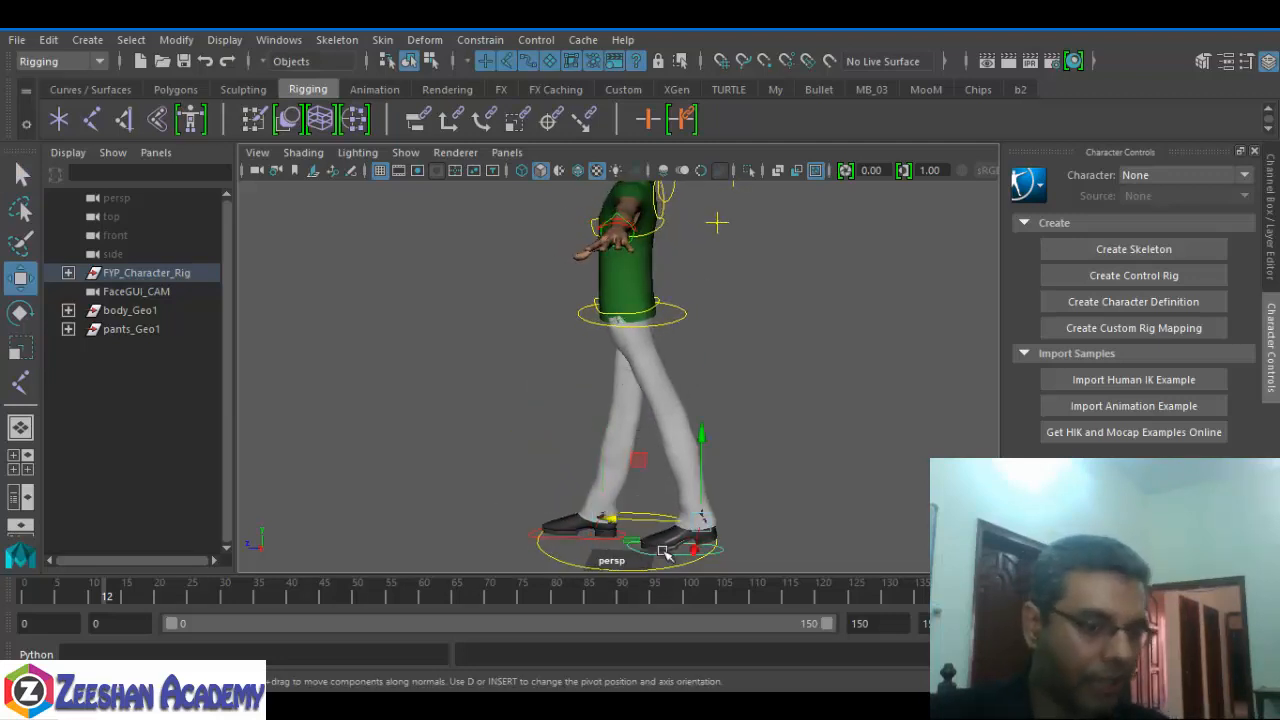
{"action": "left_click_drag", "start_coordinate": [705, 528], "coordinate": [521, 485]}
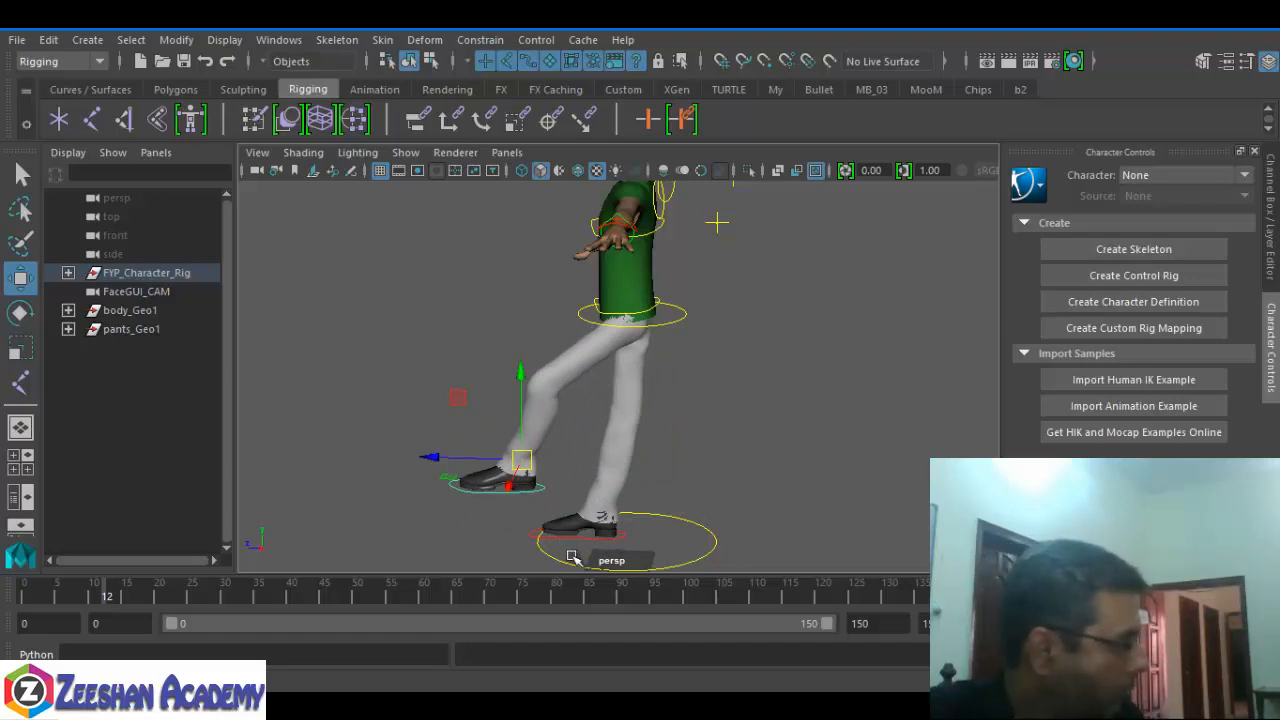
{"action": "key", "text": "ctrl+z"}
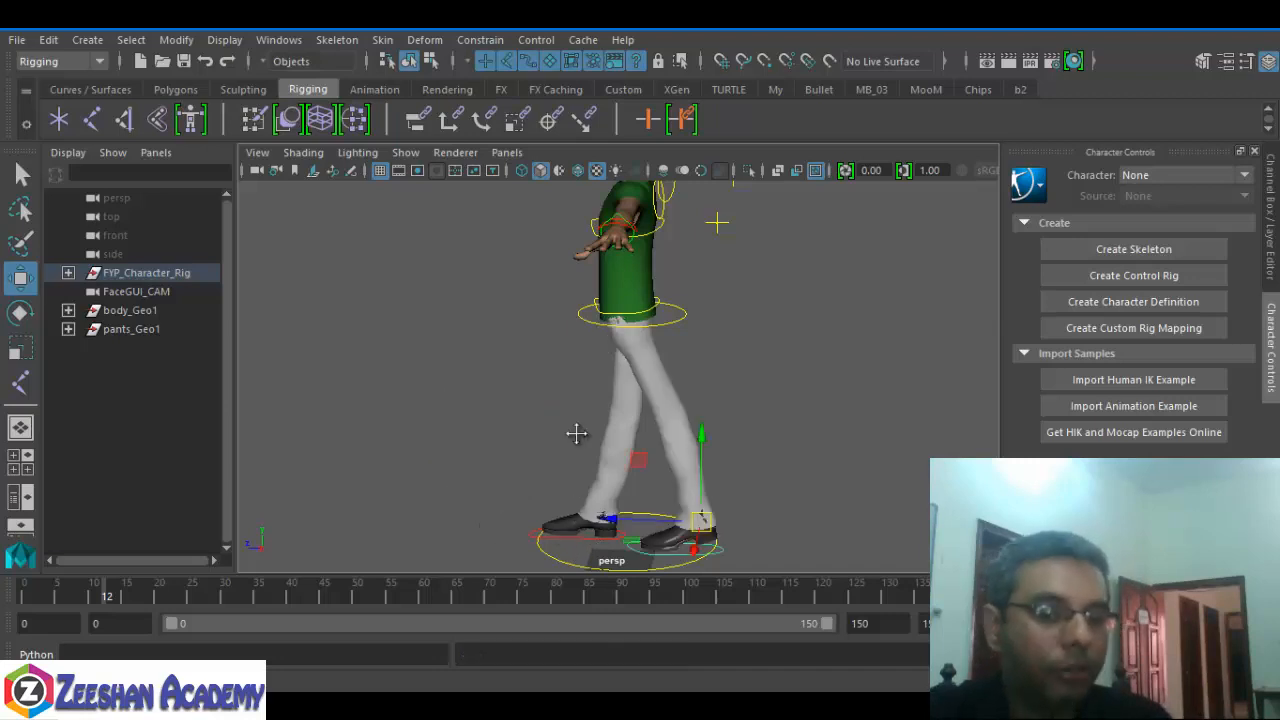
- Move the front foot control slightly back to shorten the stride
{"action": "key", "text": "f"}
{"action": "left_click", "coordinate": [538, 440]}
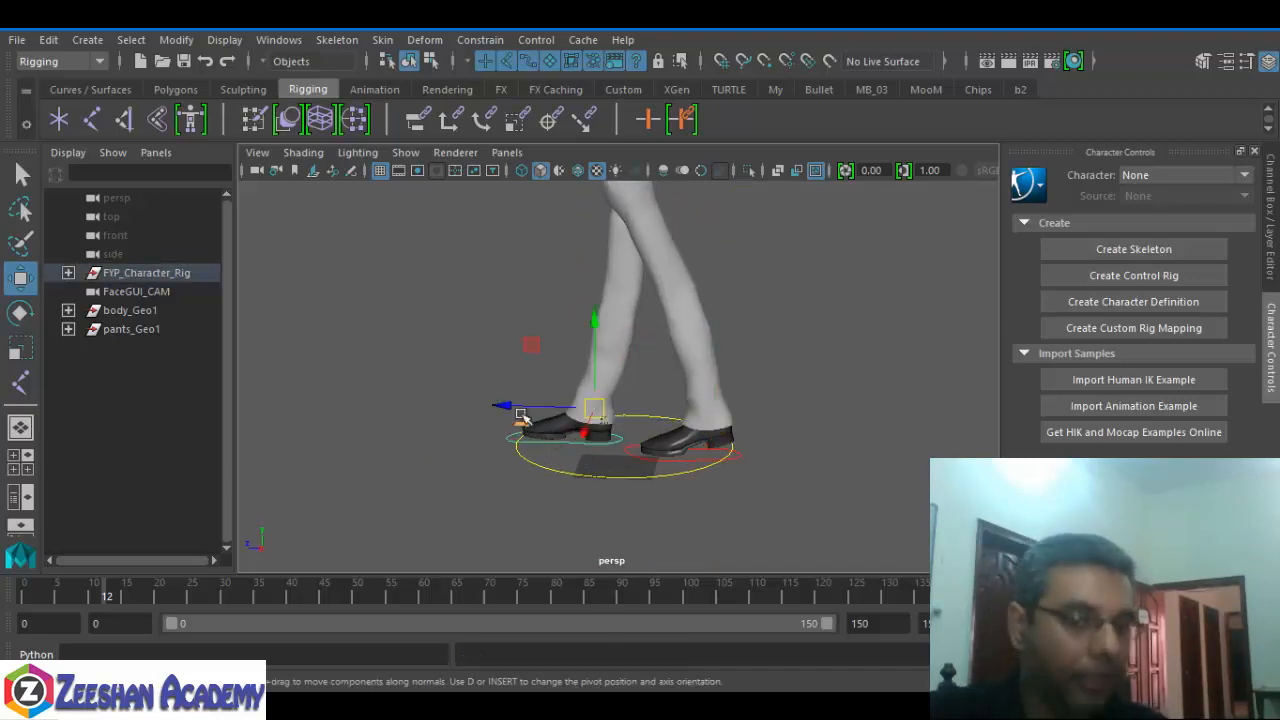
{"action": "middle_click_drag", "start_coordinate": [537, 441], "coordinate": [522, 482], "text": "alt"}
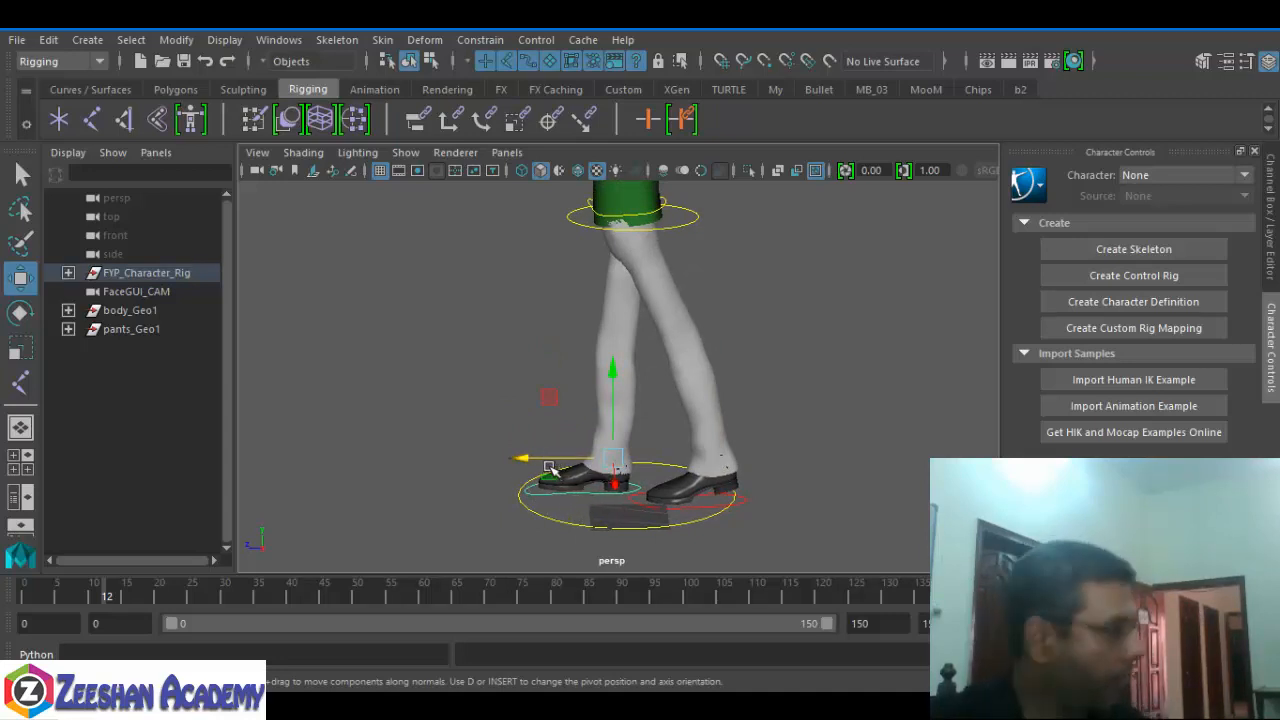
- Try a passing pose by lifting the rear foot control forward and raising the front foot, and undo these moves
{"action": "left_click_drag", "start_coordinate": [702, 500], "coordinate": [671, 422]}
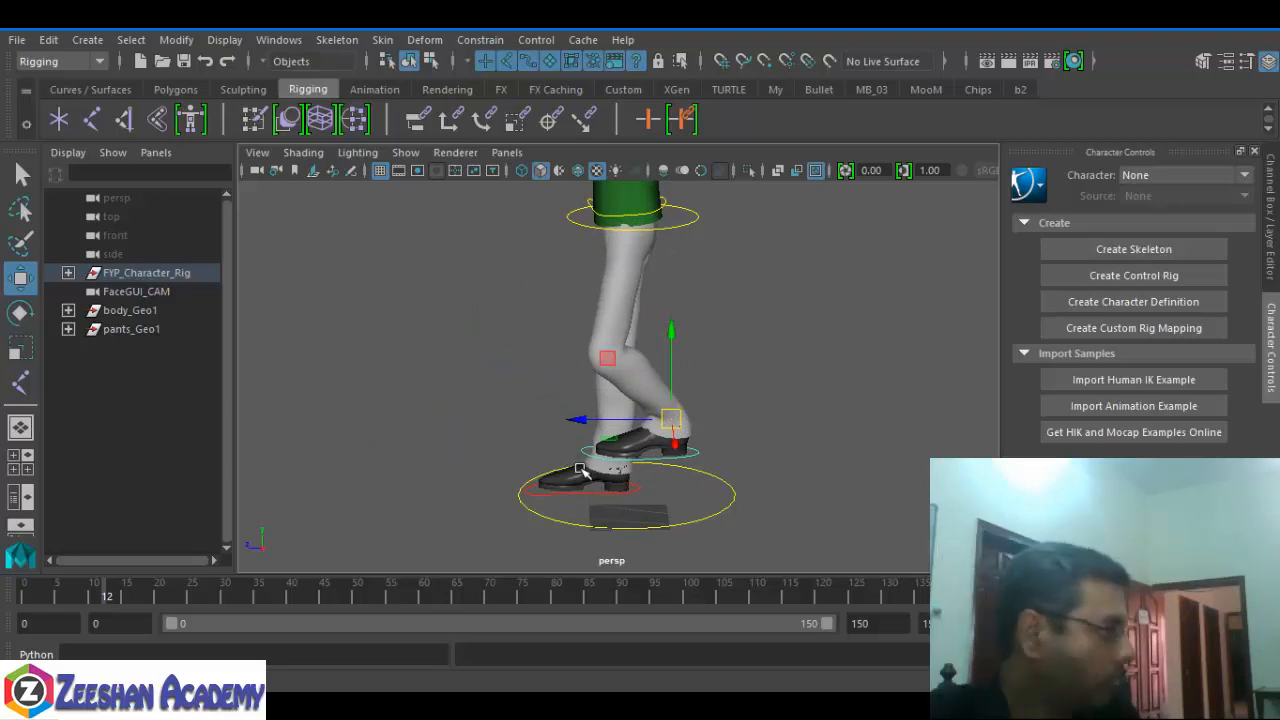
{"action": "left_click", "coordinate": [582, 474]}
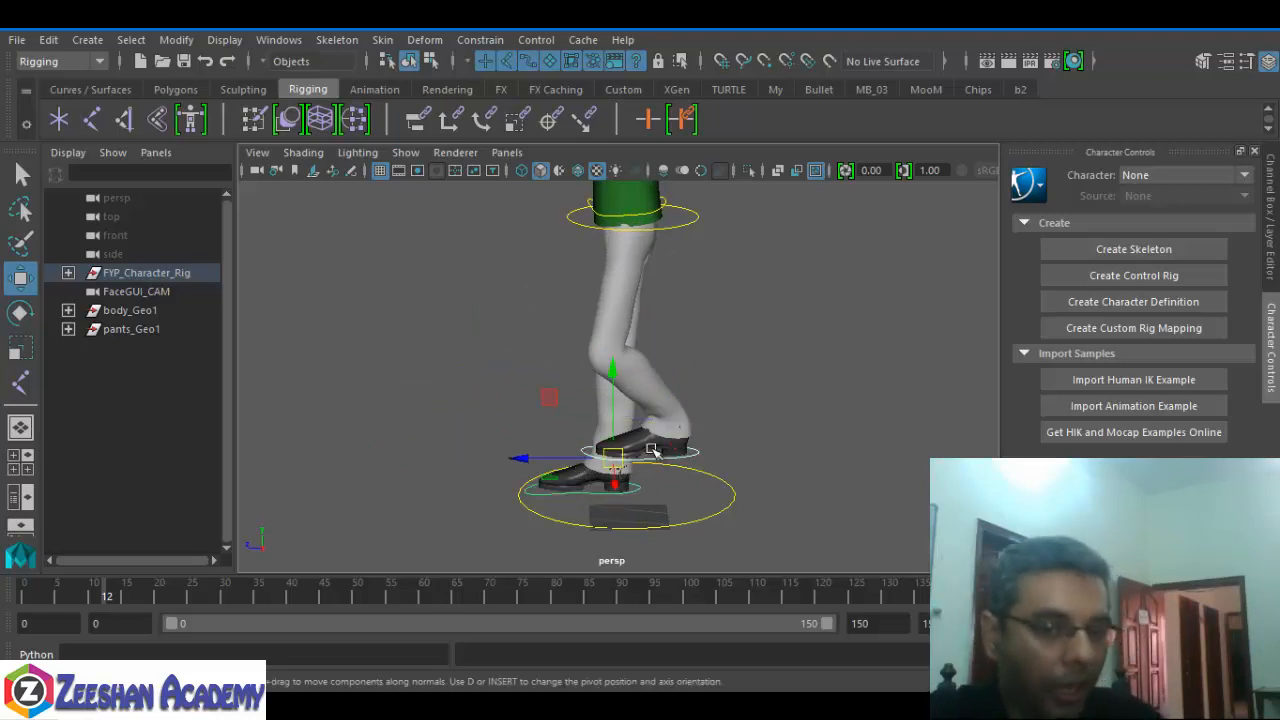
{"action": "left_click_drag", "start_coordinate": [582, 446], "coordinate": [545, 393]}
{"action": "key", "text": "ctrl+z"}
{"action": "key", "text": "ctrl+z"}
{"action": "key", "text": "ctrl+z"}
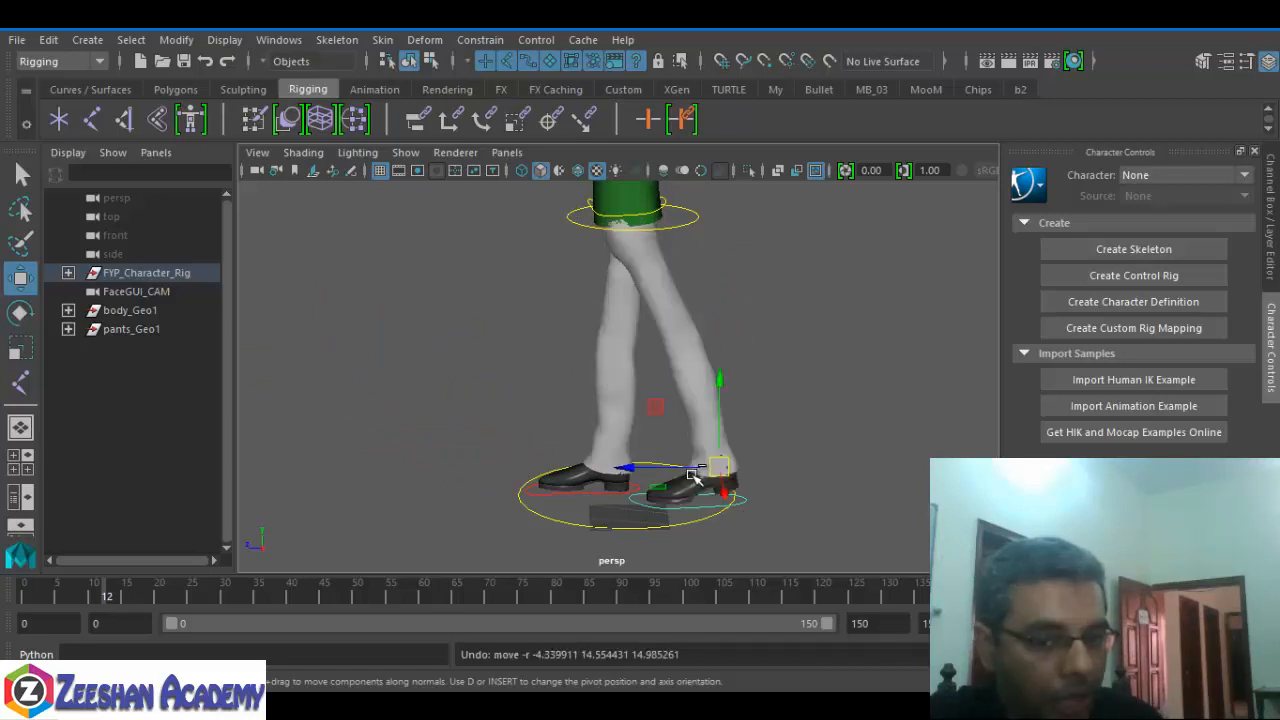
{"action": "key", "text": "ctrl+z"}
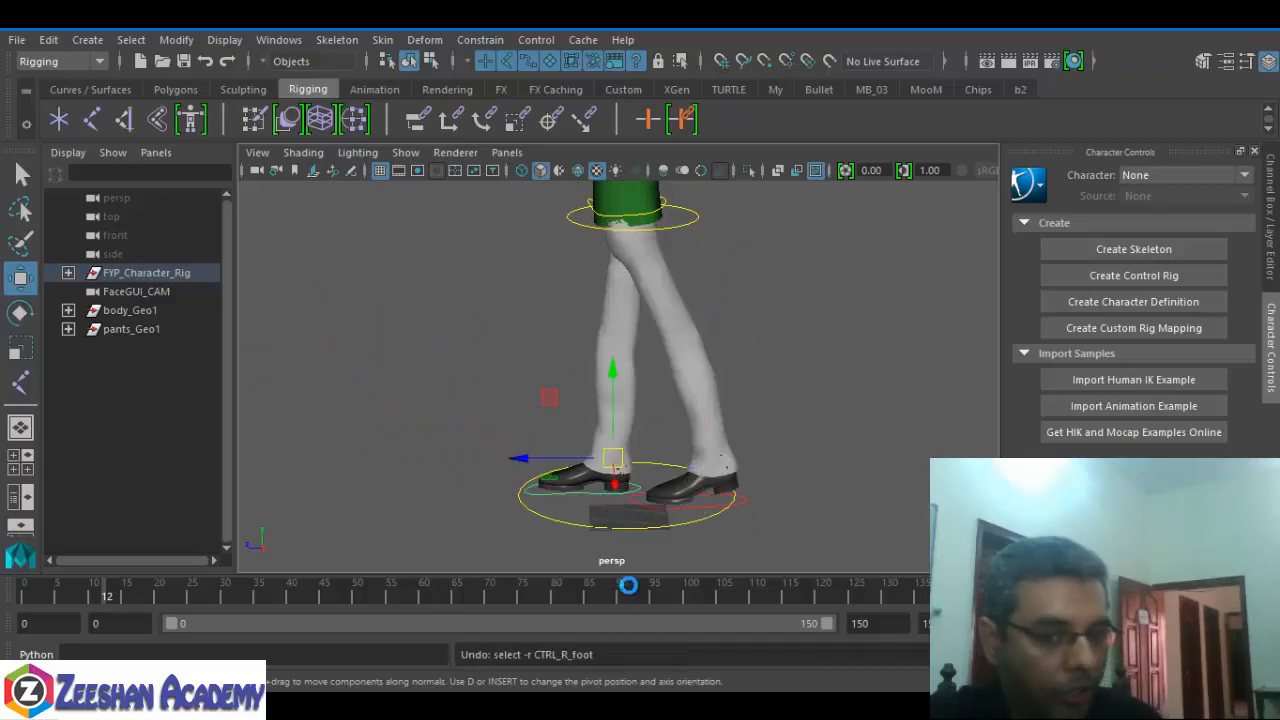
{"action": "key", "text": "ctrl+z"}
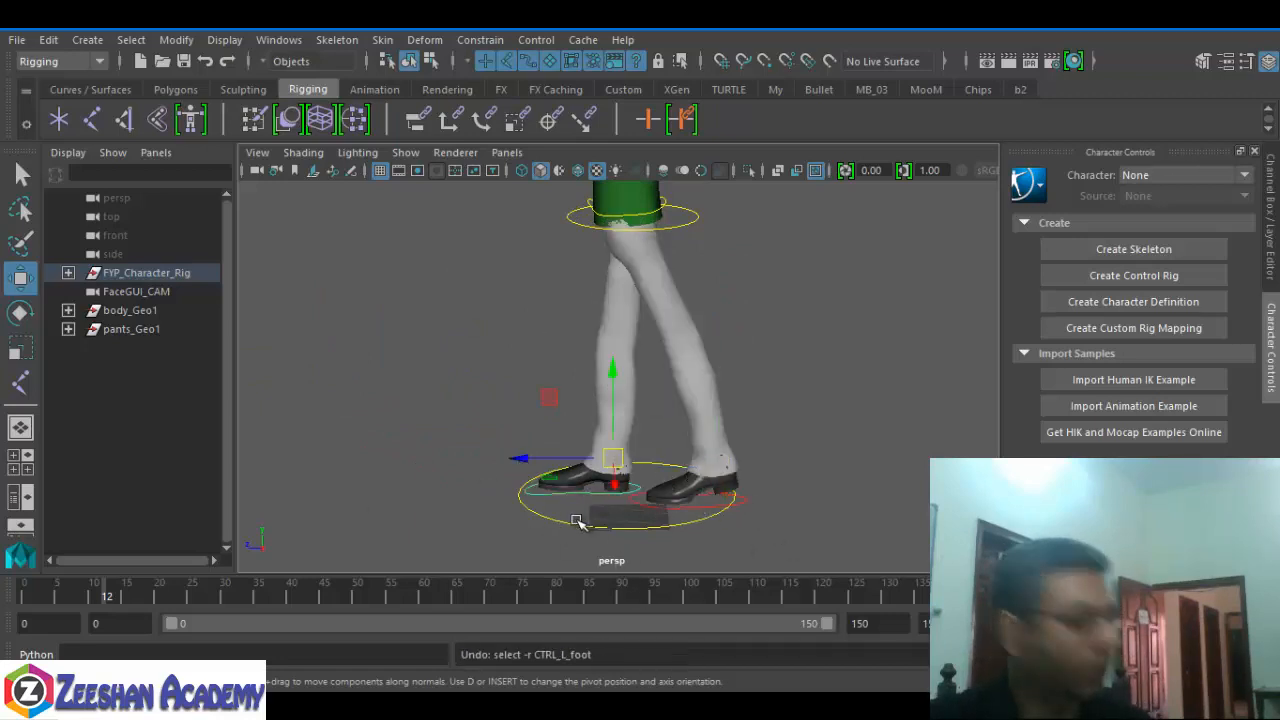
- At frame 0, widen the stride by moving the front foot control forward and the rear foot control back
{"action": "left_click_drag", "start_coordinate": [700, 462], "coordinate": [656, 540], "text": "alt"}
{"action": "middle_click_drag", "start_coordinate": [602, 363], "coordinate": [597, 457], "text": "alt"}
{"action": "left_click_drag", "start_coordinate": [597, 457], "coordinate": [646, 532], "text": "alt"}
{"action": "middle_click_drag", "start_coordinate": [646, 532], "coordinate": [612, 372], "text": "alt"}
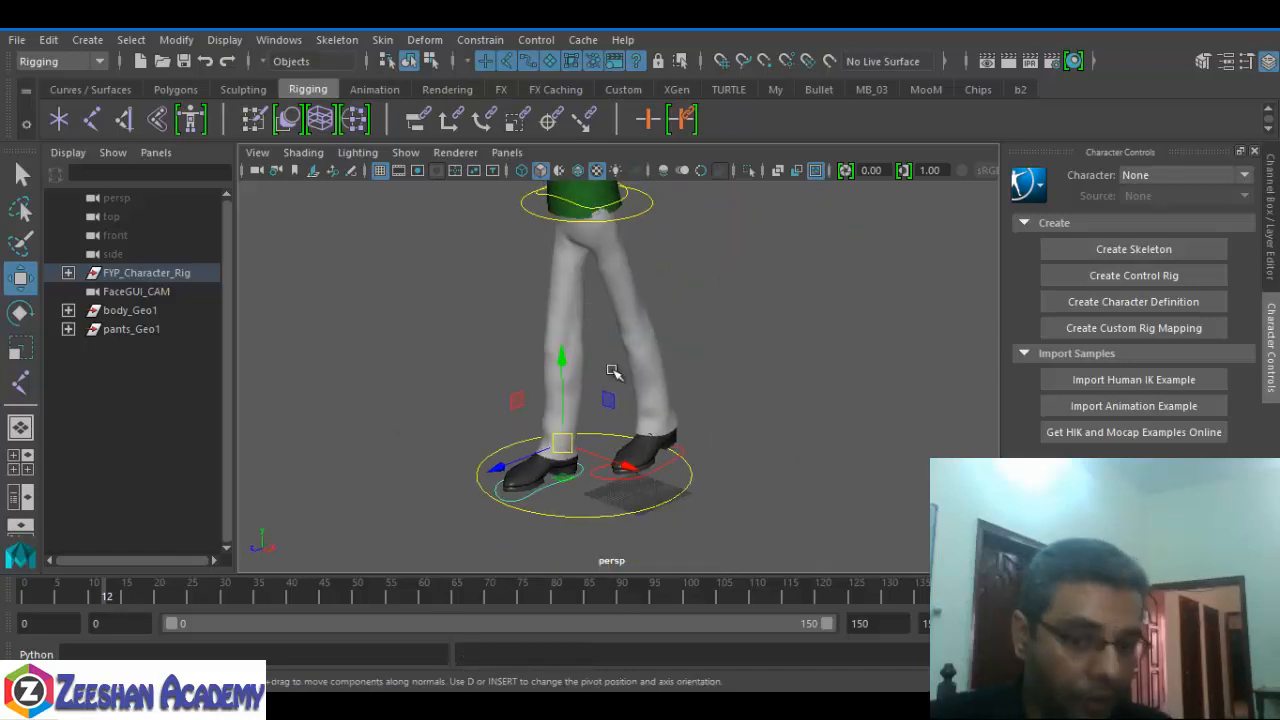
{"action": "left_click_drag", "start_coordinate": [92, 596], "coordinate": [2, 592]}
{"action": "left_click_drag", "start_coordinate": [555, 505], "coordinate": [510, 485], "text": "alt"}
{"action": "right_click_drag", "start_coordinate": [510, 485], "coordinate": [558, 492], "text": "alt"}
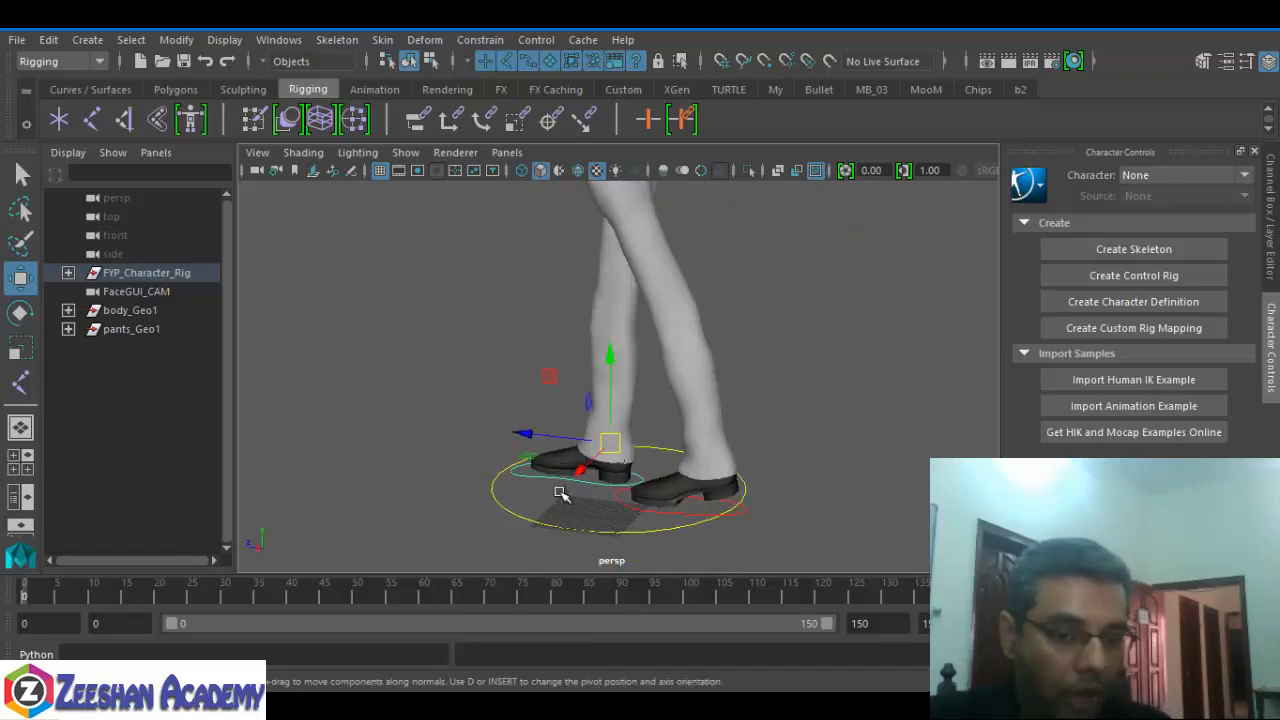
{"action": "left_click", "coordinate": [574, 482]}
{"action": "left_click", "coordinate": [576, 483]}
{"action": "left_click_drag", "start_coordinate": [508, 446], "coordinate": [482, 444]}
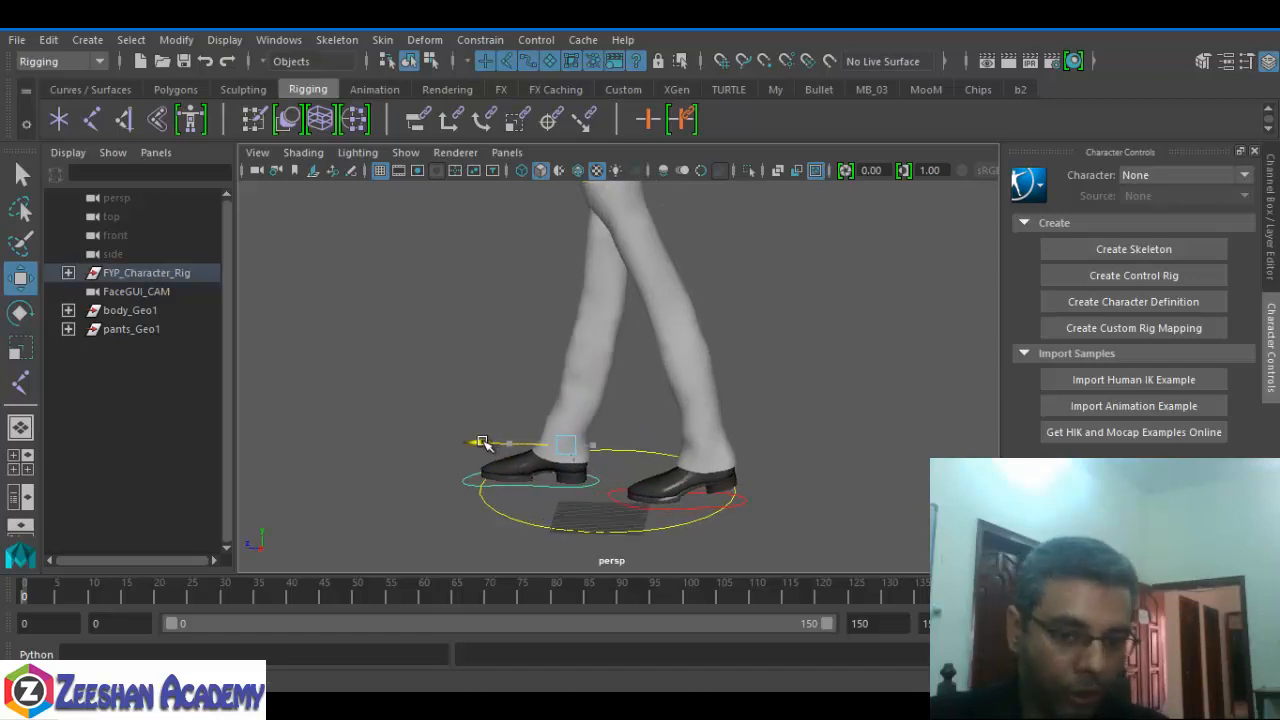
{"action": "left_click", "coordinate": [625, 507]}
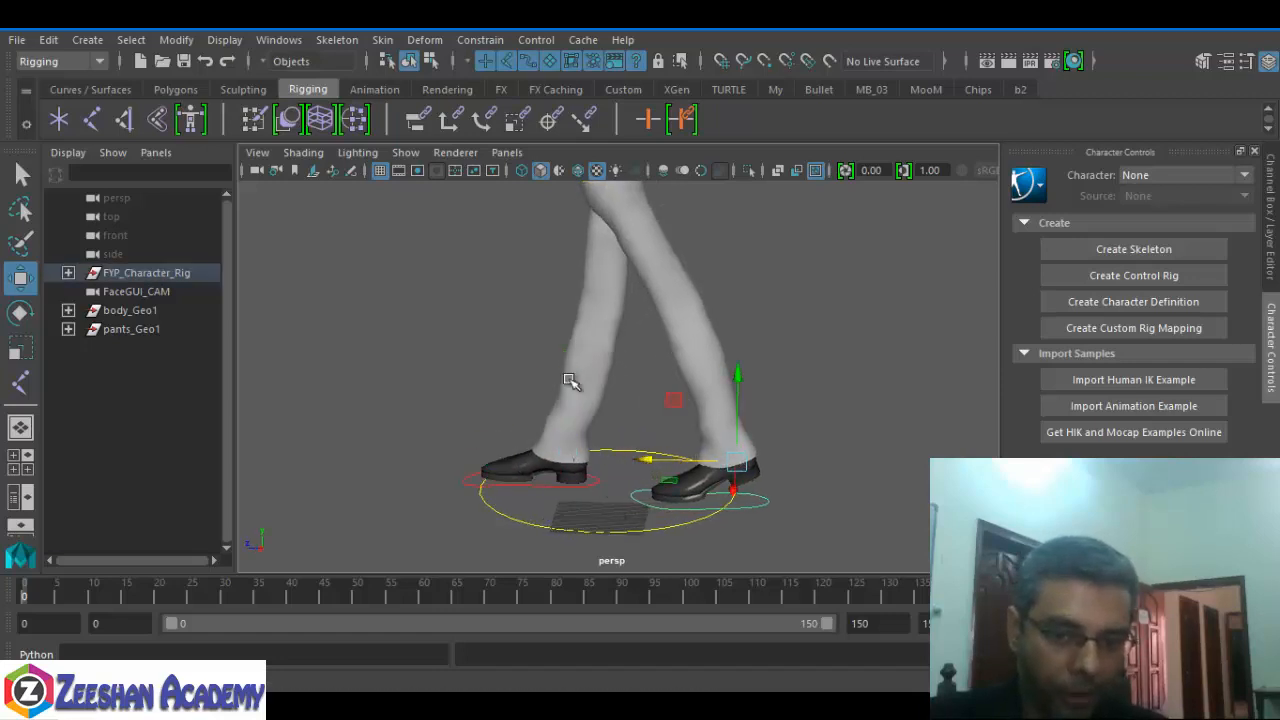
- Select the character's left hand IK control and show its attributes in the Channel Box
{"action": "left_click_drag", "start_coordinate": [571, 371], "coordinate": [620, 343], "text": "alt"}
{"action": "left_click", "coordinate": [702, 316]}
{"action": "left_click", "coordinate": [645, 313]}
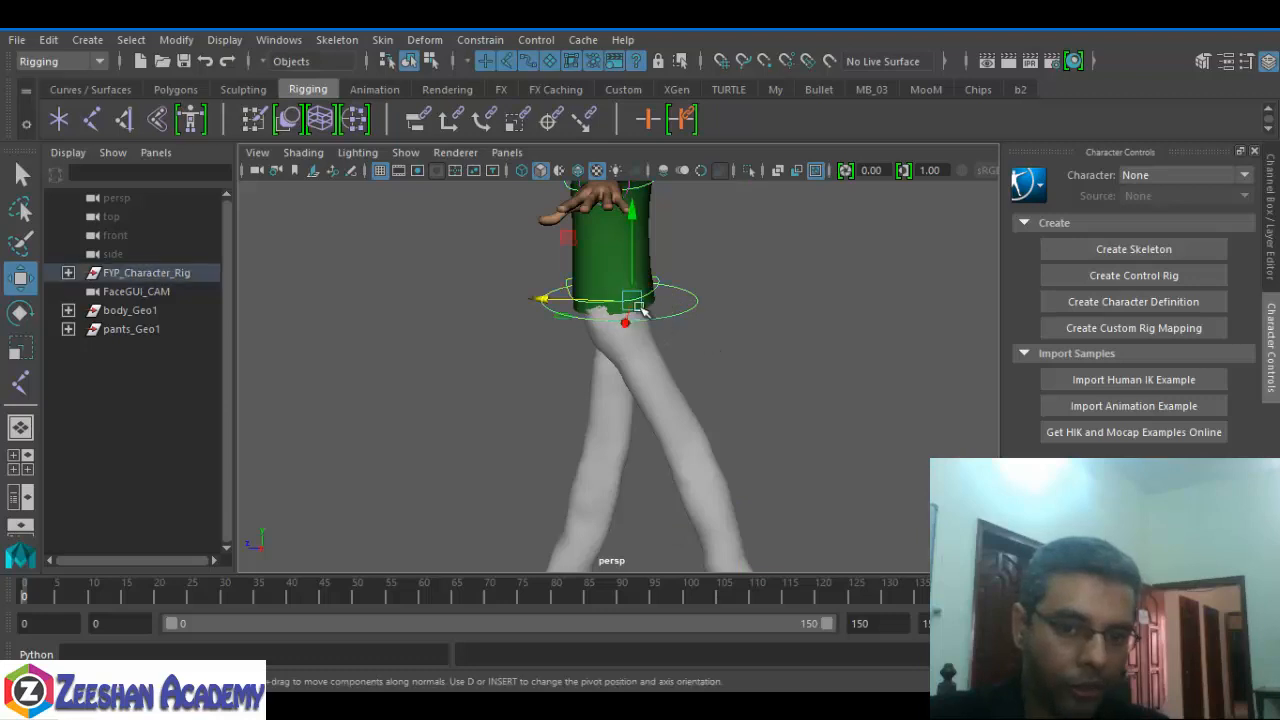
{"action": "scroll", "coordinate": [645, 313], "scroll_direction": "down", "scroll_amount": 10}
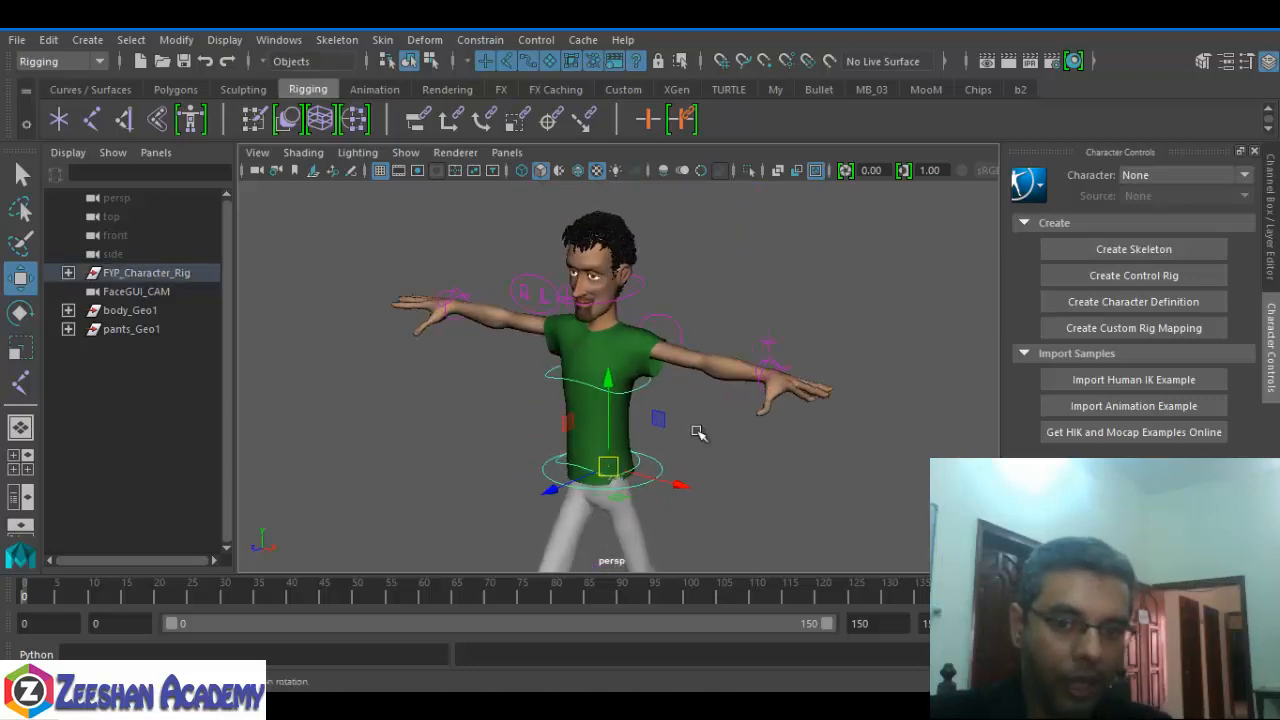
{"action": "left_click", "coordinate": [772, 367]}
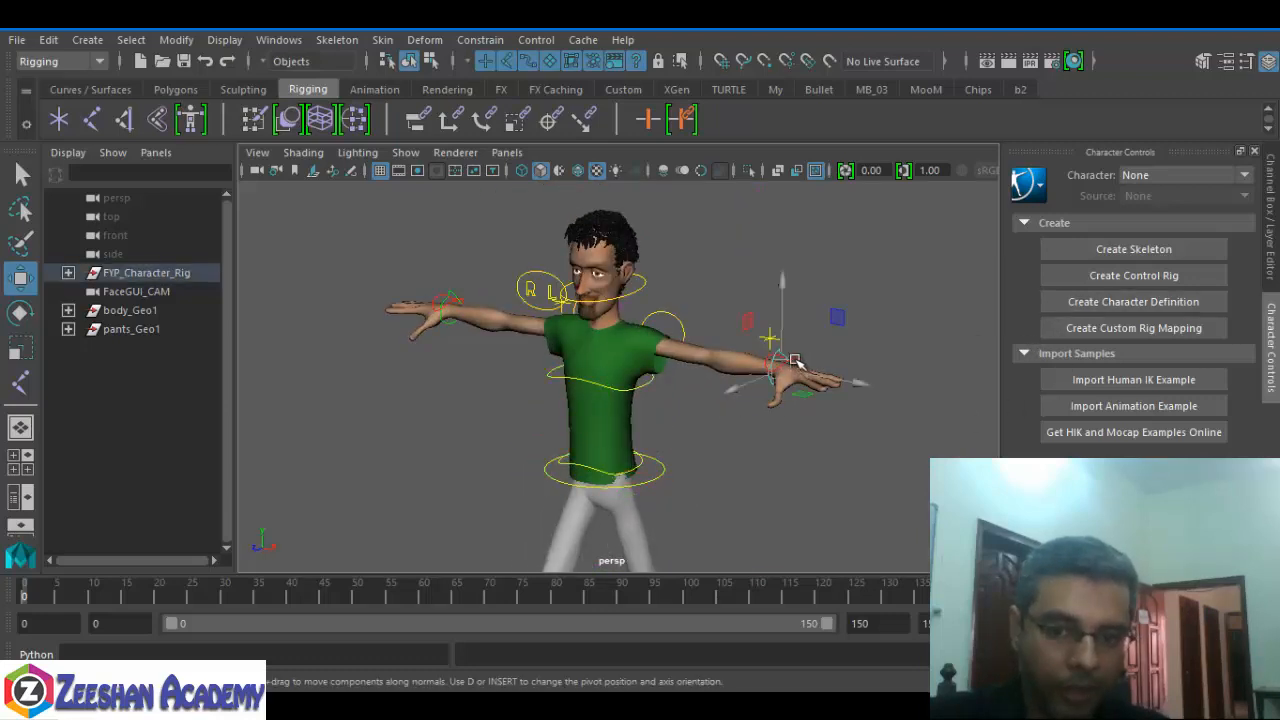
{"action": "key", "text": "q"}
{"action": "key", "text": "e"}
{"action": "key", "text": "w"}
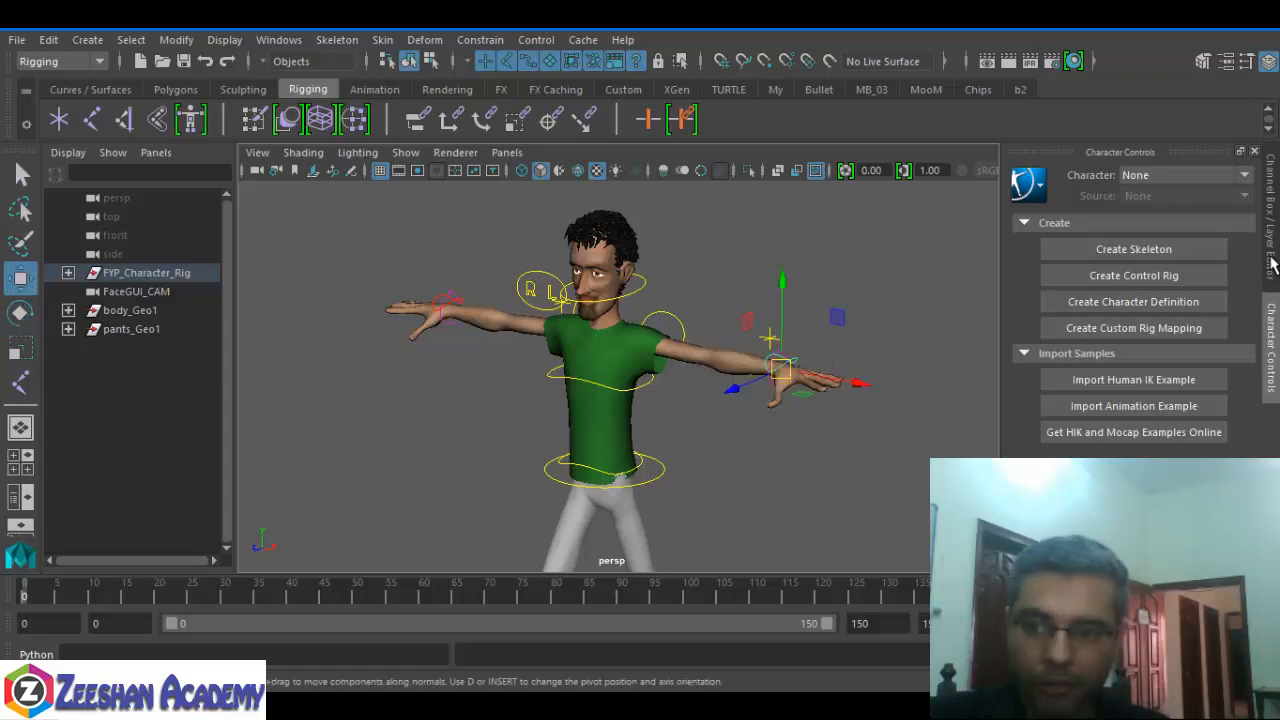
{"action": "left_click", "coordinate": [1271, 260]}
- Move the left hand IK control down and inward to the hip so the elbow bends
{"action": "left_click_drag", "start_coordinate": [783, 412], "coordinate": [660, 392], "text": "alt"}
{"action": "scroll", "coordinate": [822, 380], "scroll_direction": "up", "scroll_amount": 1}
{"action": "left_click", "coordinate": [815, 370]}
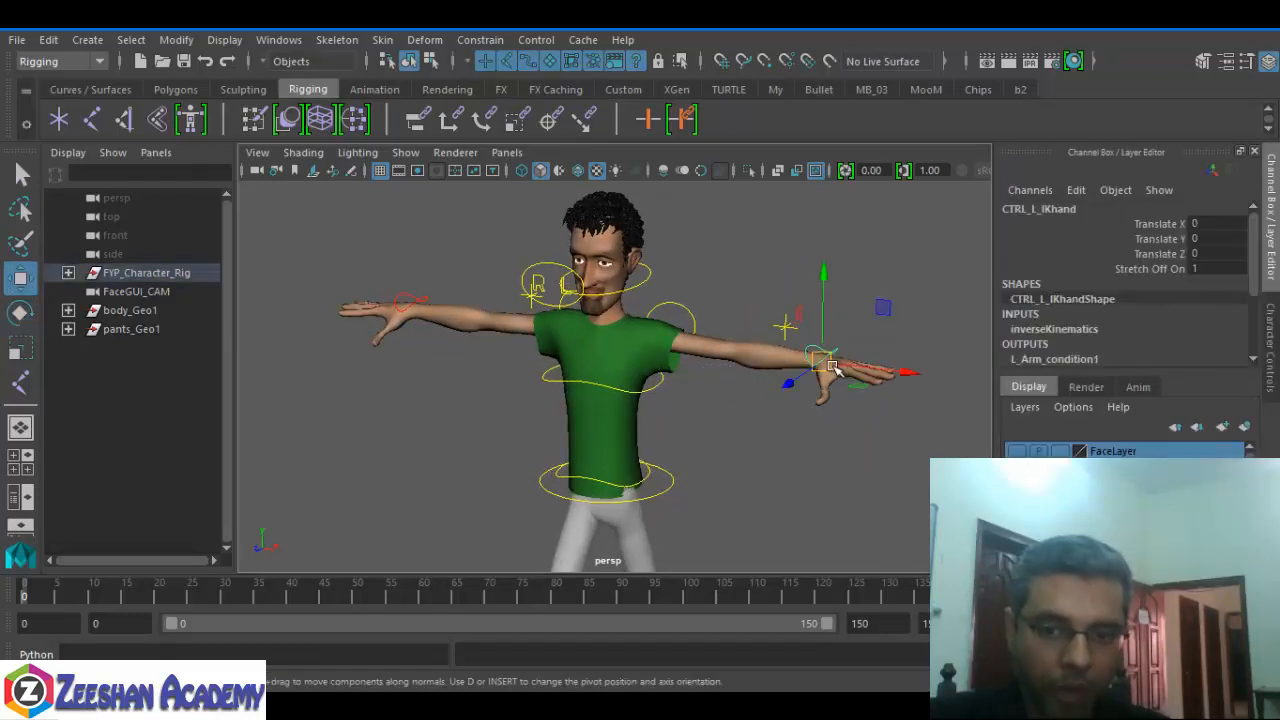
{"action": "left_click_drag", "start_coordinate": [816, 369], "coordinate": [641, 437]}
{"action": "middle_click_drag", "start_coordinate": [641, 437], "coordinate": [666, 407], "text": "alt"}
{"action": "left_click_drag", "start_coordinate": [668, 407], "coordinate": [727, 400], "text": "alt"}
- Turn off surface selection so the body mesh cannot be picked, and test it on the upper torso control
{"action": "left_click", "coordinate": [695, 322]}
{"action": "left_click", "coordinate": [721, 354]}
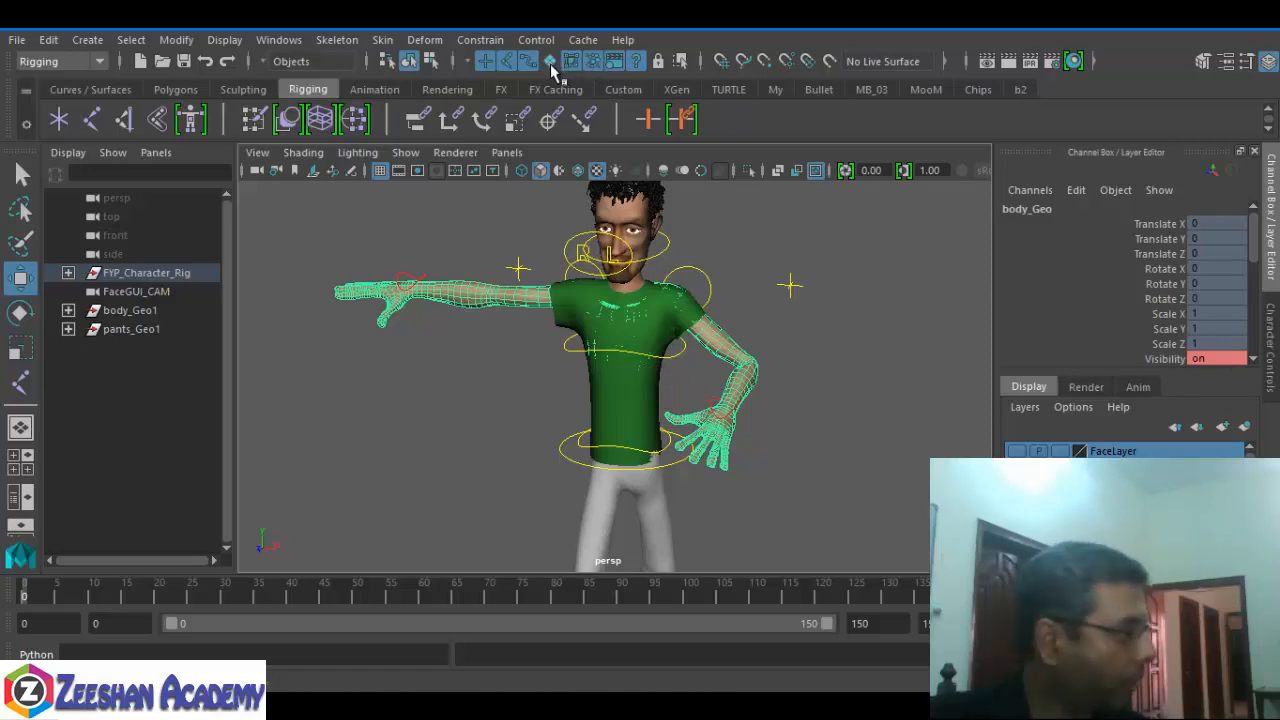
{"action": "left_click", "coordinate": [688, 428]}
{"action": "left_click", "coordinate": [645, 303]}
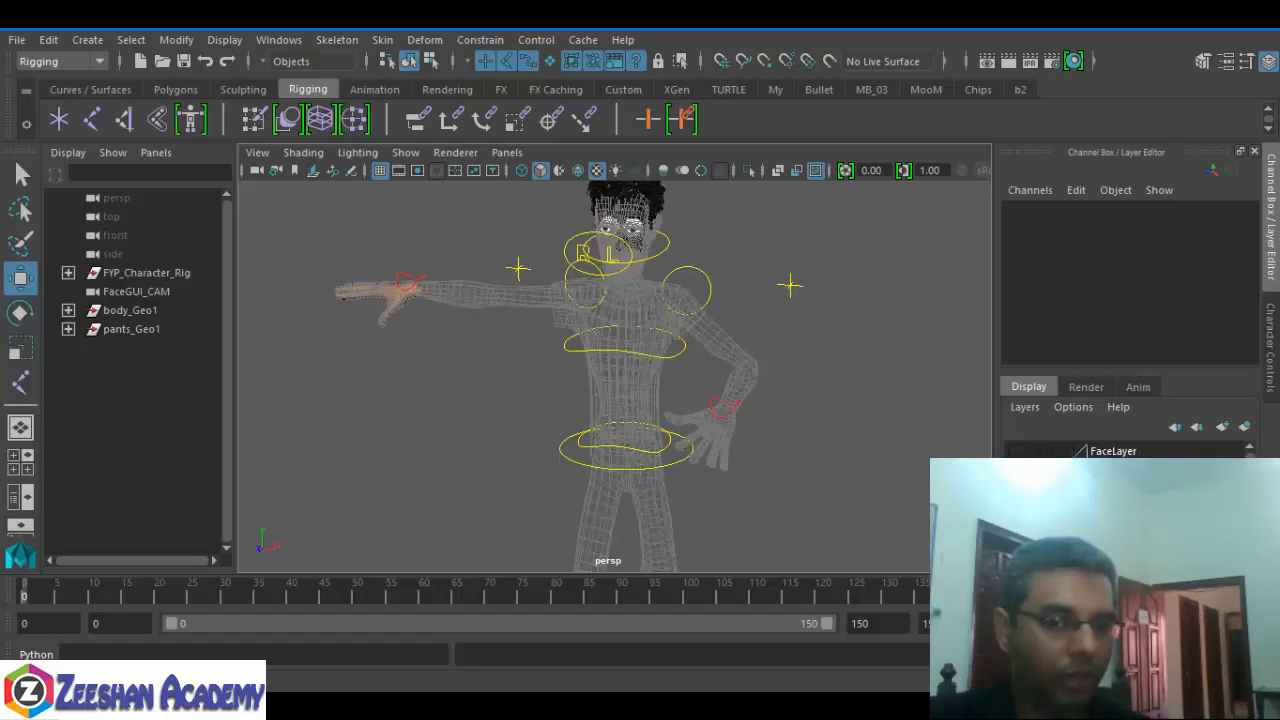
{"action": "left_click", "coordinate": [667, 366]}
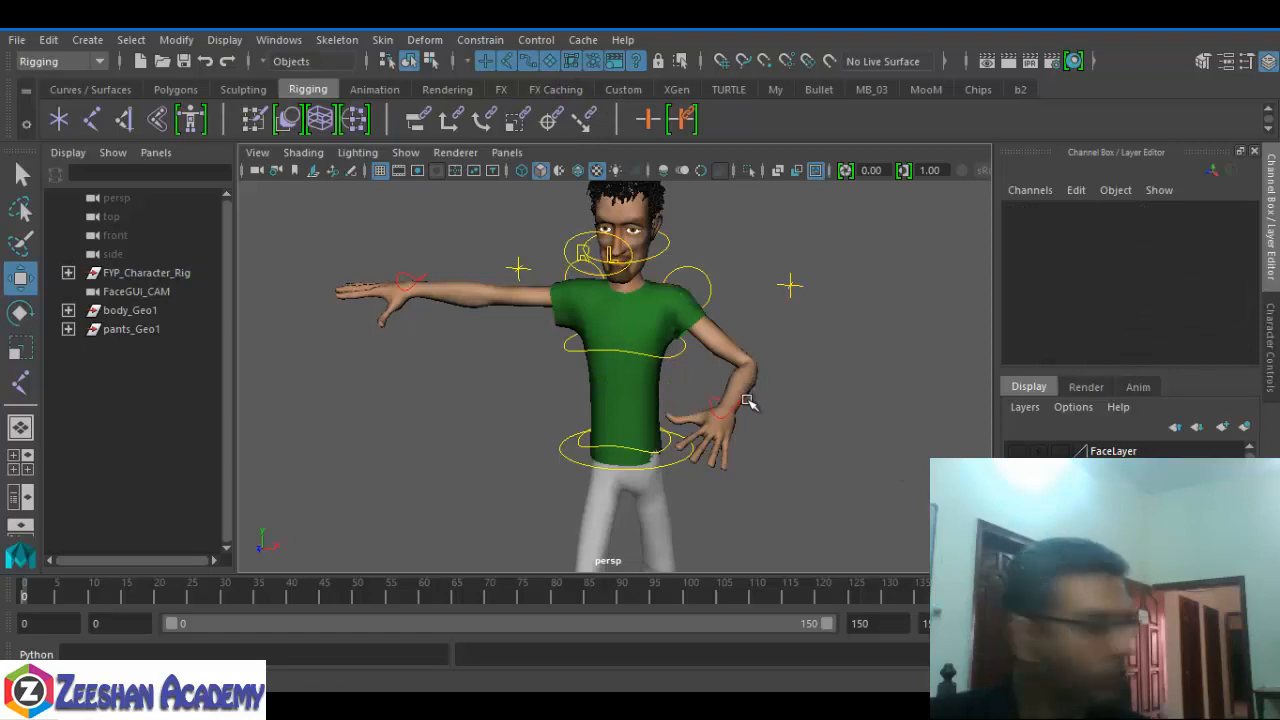
- Move the right hand IK control down beside the body, about 51 units down and 40 units inward
{"action": "left_click", "coordinate": [405, 284]}
{"action": "left_click_drag", "start_coordinate": [422, 311], "coordinate": [400, 296]}
{"action": "key", "text": "e"}
{"action": "key", "text": "w"}
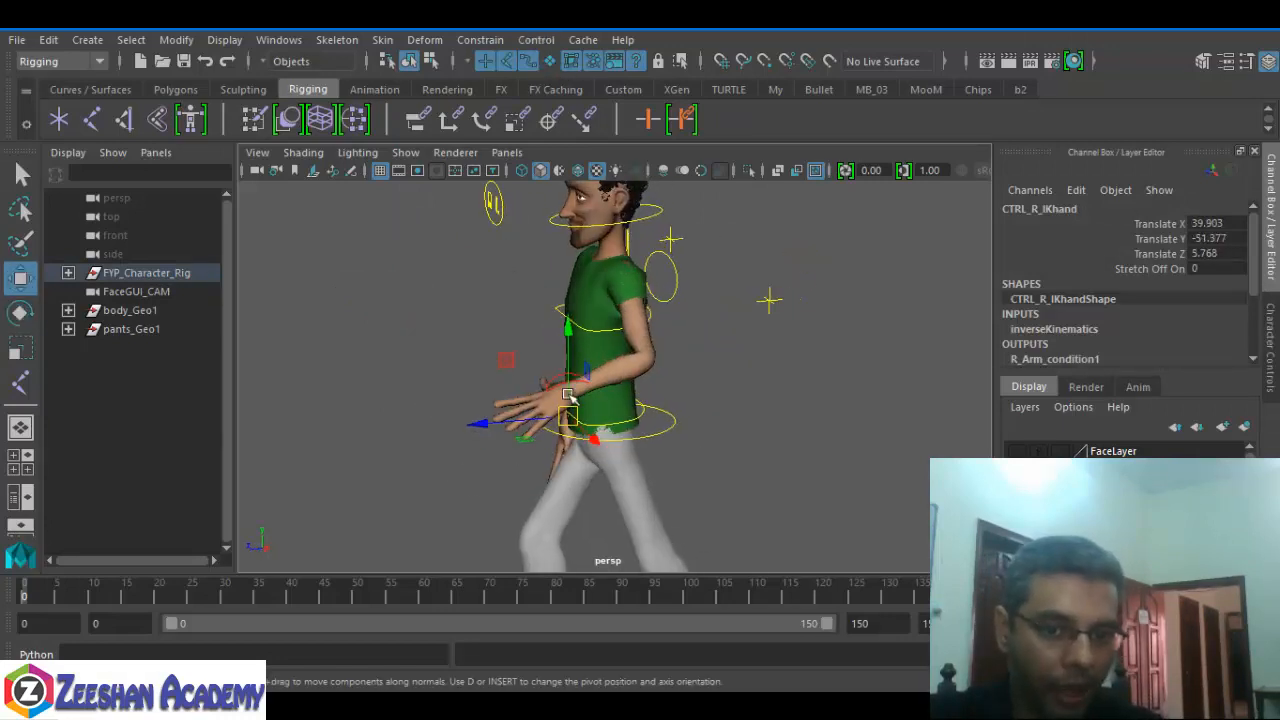
{"action": "left_click", "coordinate": [560, 383]}
- Rotate the head control to about -2.8, -15.4 and 12.6 in X, Y and Z
{"action": "left_click_drag", "start_coordinate": [562, 386], "coordinate": [735, 404], "text": "alt"}
{"action": "middle_click_drag", "start_coordinate": [735, 404], "coordinate": [712, 540], "text": "alt"}
{"action": "right_click_drag", "start_coordinate": [712, 540], "coordinate": [636, 358], "text": "alt"}
{"action": "left_click", "coordinate": [637, 354]}
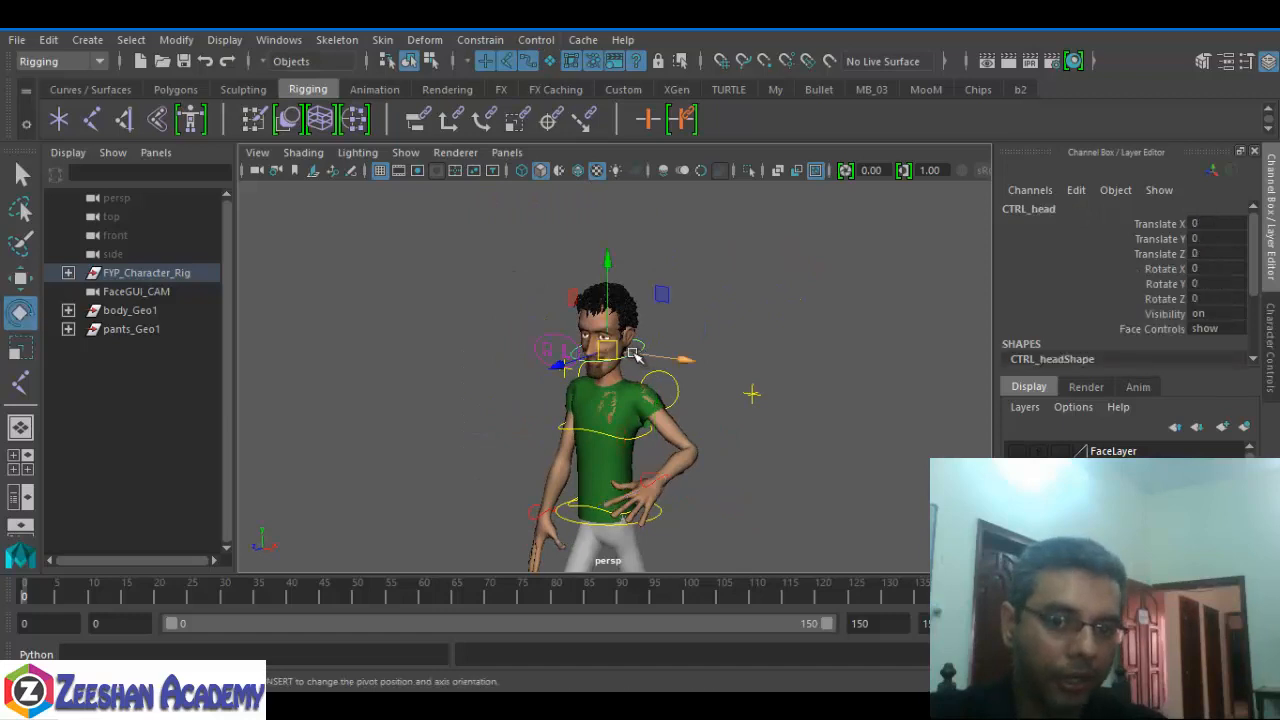
{"action": "key", "text": "e"}
{"action": "left_click_drag", "start_coordinate": [634, 354], "coordinate": [616, 316]}
{"action": "middle_click_drag", "start_coordinate": [612, 458], "coordinate": [600, 382], "text": "alt"}
{"action": "left_click_drag", "start_coordinate": [600, 382], "coordinate": [652, 424], "text": "alt"}
{"action": "left_click_drag", "start_coordinate": [645, 250], "coordinate": [680, 523], "text": "alt"}
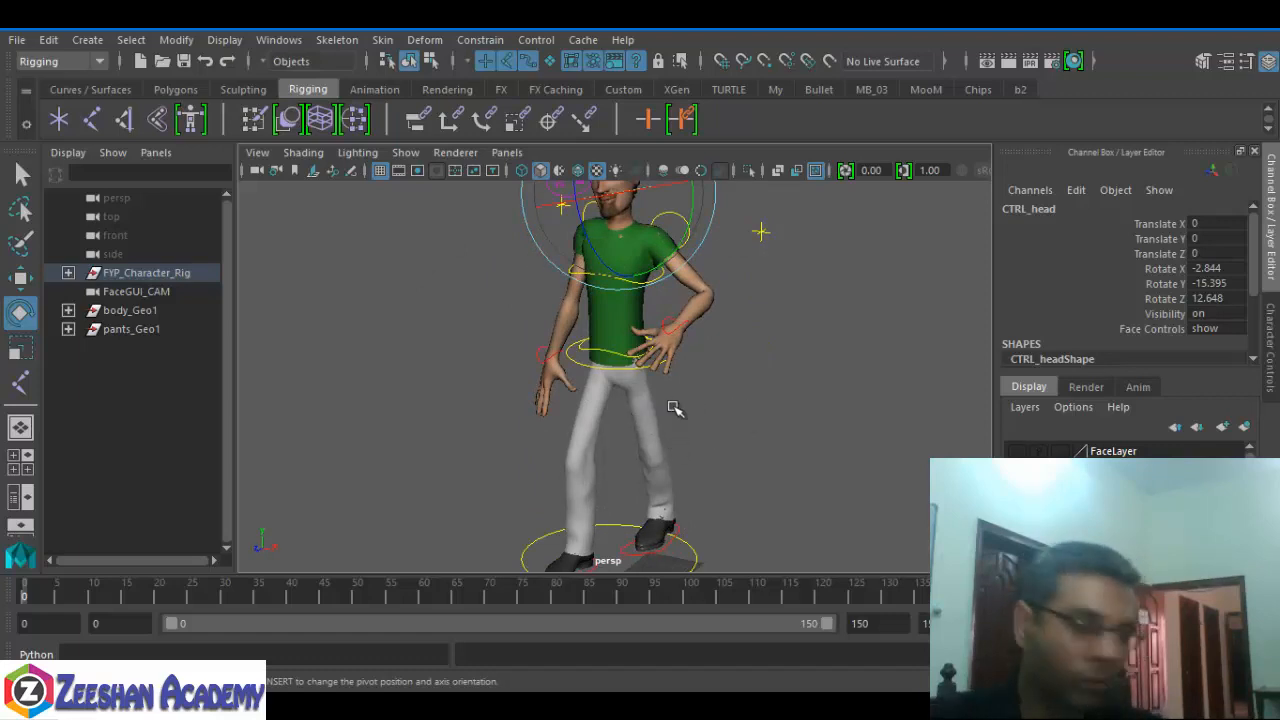
{"action": "mouse_move", "coordinate": [670, 405]}
{"action": "middle_mouse_down", "text": "alt"}
{"action": "mouse_move", "coordinate": [666, 363]}
{"action": "mouse_move", "coordinate": [650, 414]}
{"action": "middle_mouse_up", "text": "alt"}
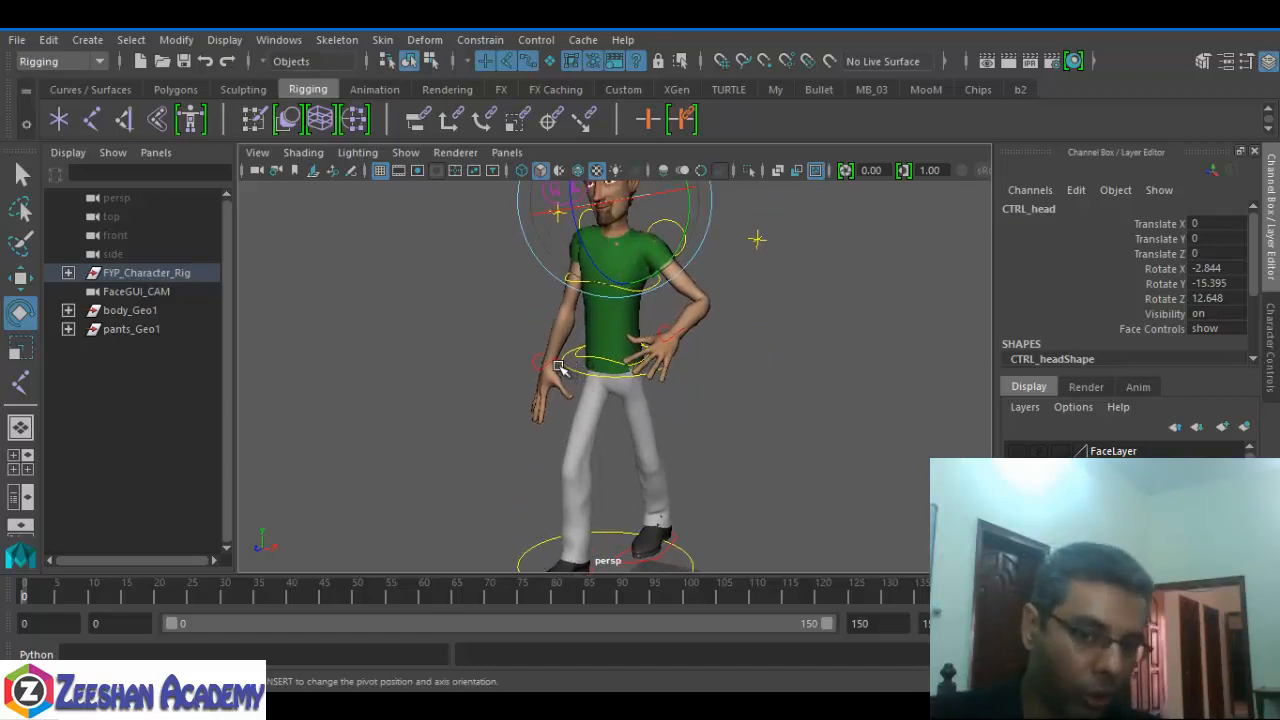
{"action": "middle_click_drag", "start_coordinate": [626, 518], "coordinate": [646, 386], "text": "alt"}
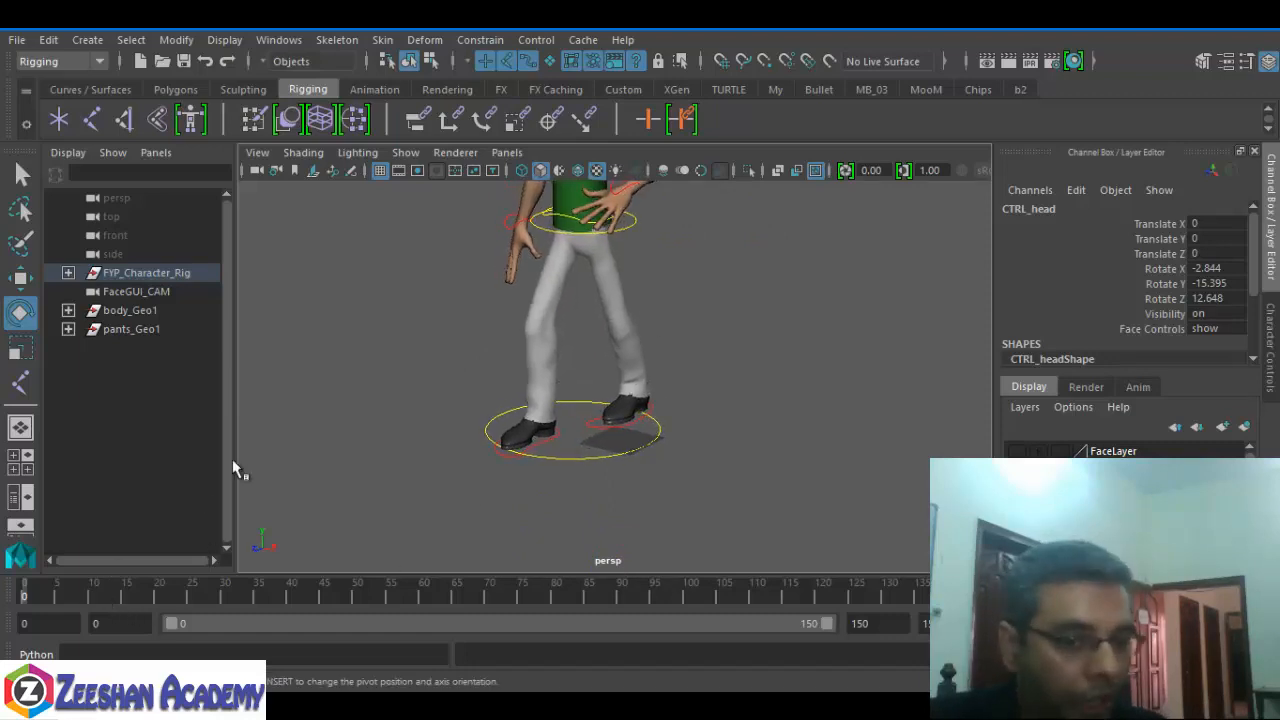
{"action": "middle_click_drag", "start_coordinate": [232, 459], "coordinate": [204, 576], "text": "alt"}
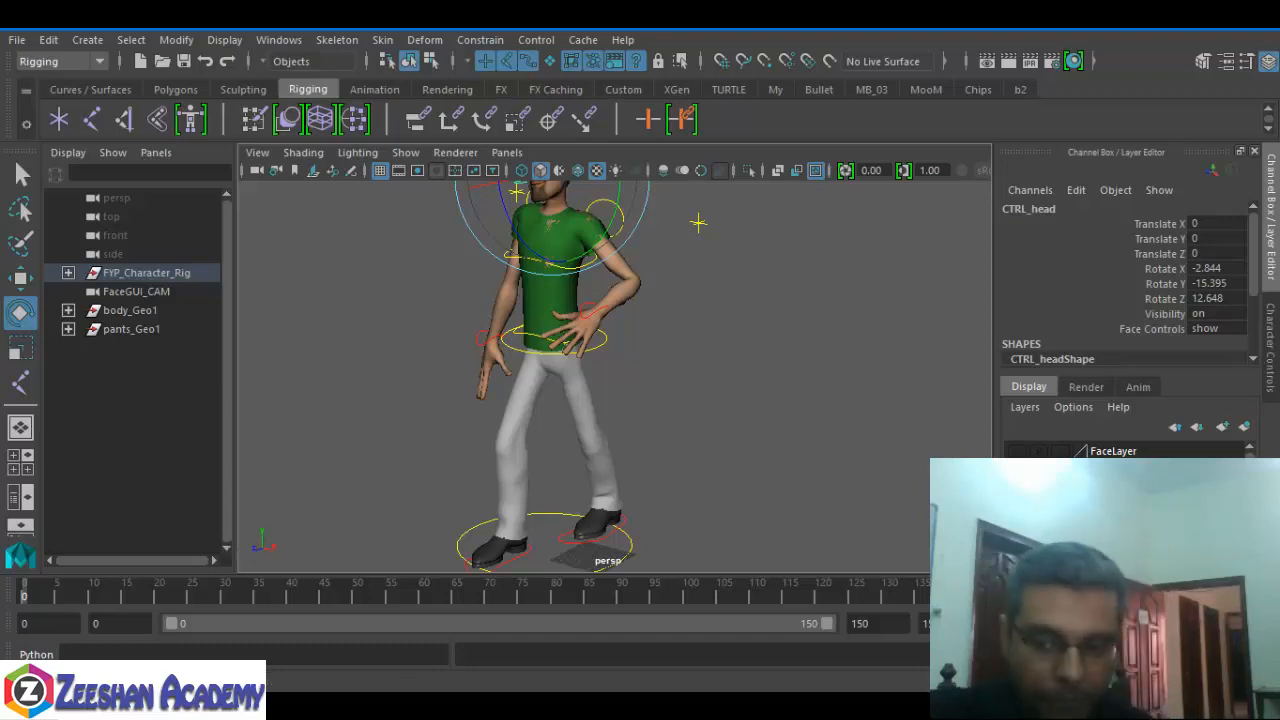
- Open the Script Editor, place it beside the character and clear its history
{"action": "key", "text": "alt+s"}
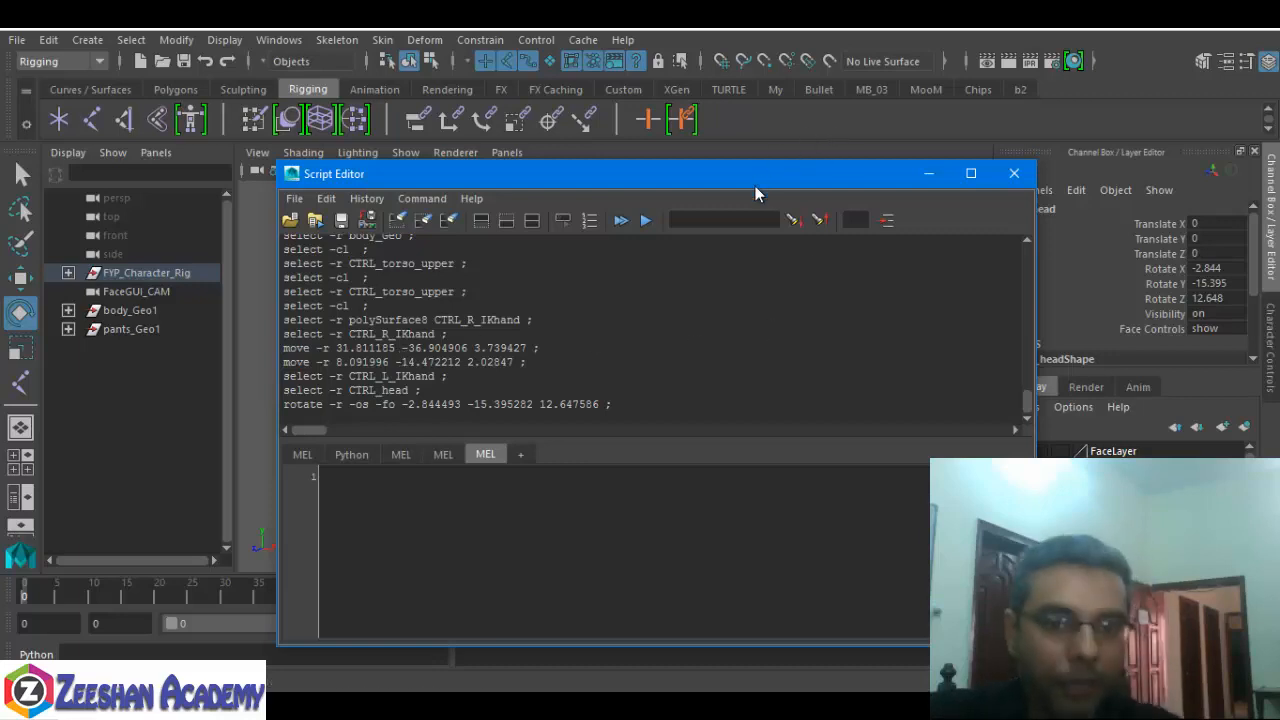
{"action": "left_click_drag", "start_coordinate": [755, 186], "coordinate": [1038, 209]}
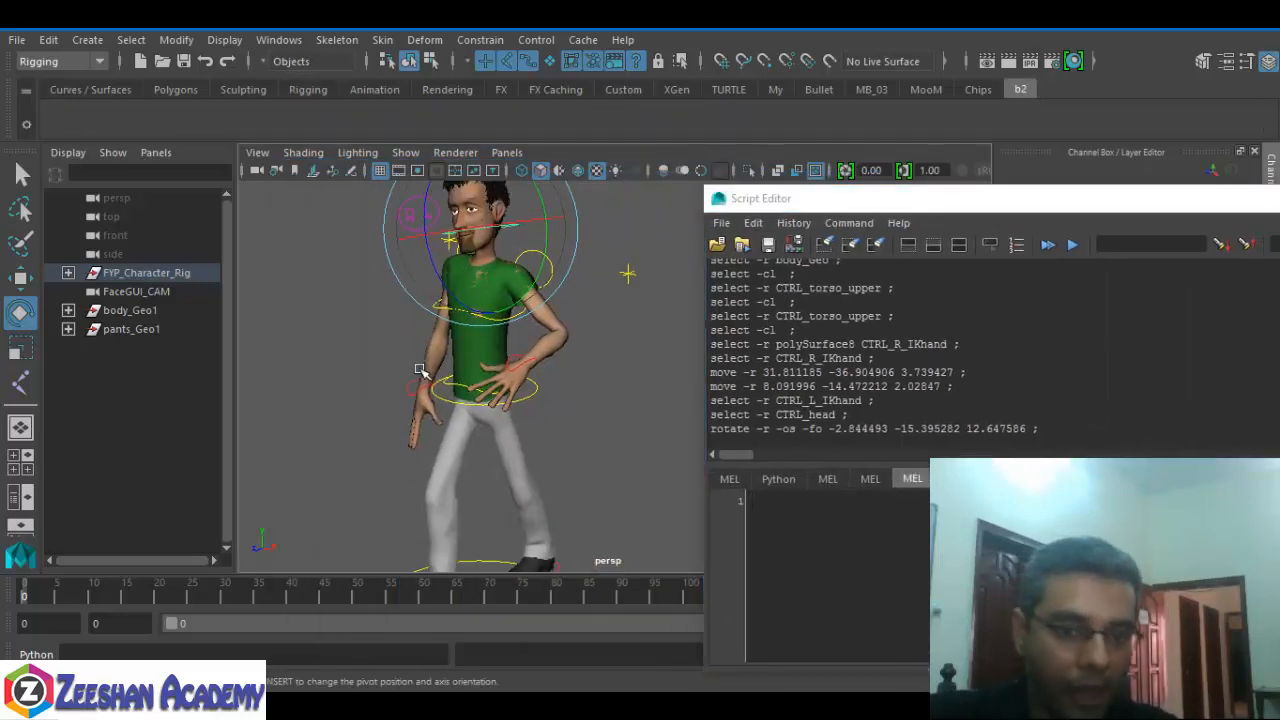
{"action": "middle_click_drag", "start_coordinate": [715, 482], "coordinate": [662, 443], "text": "alt"}
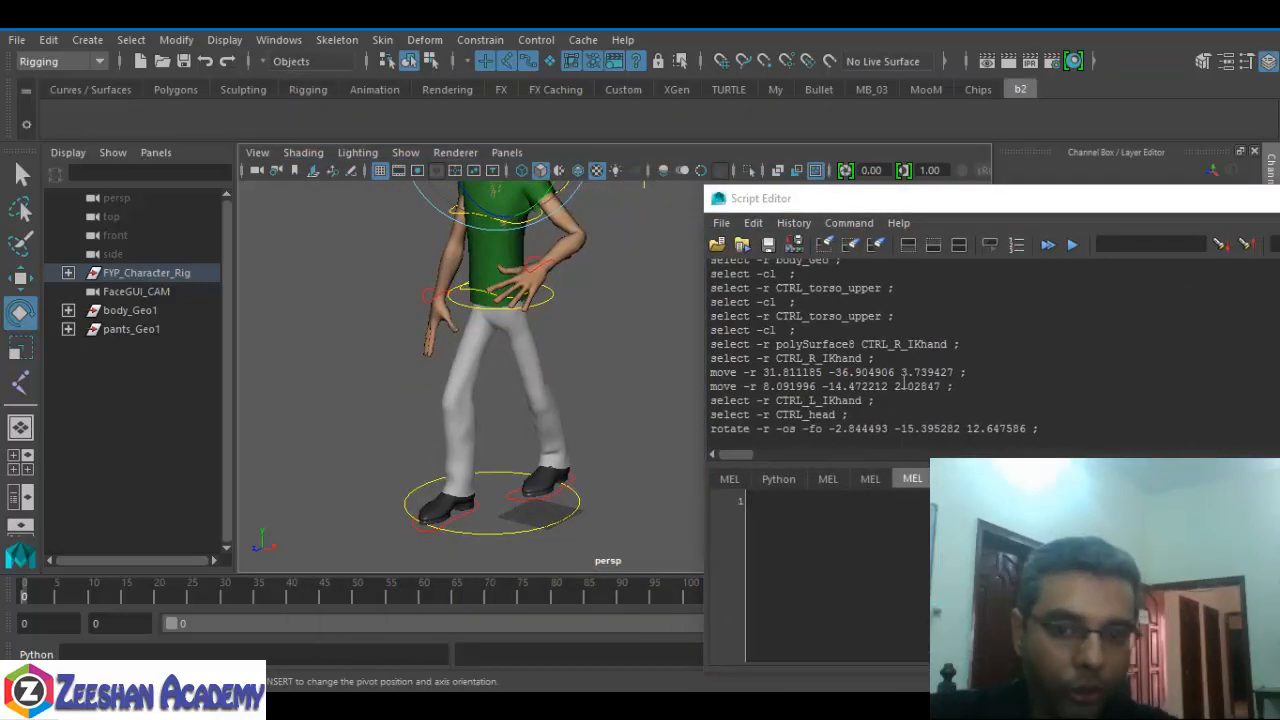
{"action": "left_click", "coordinate": [826, 246]}
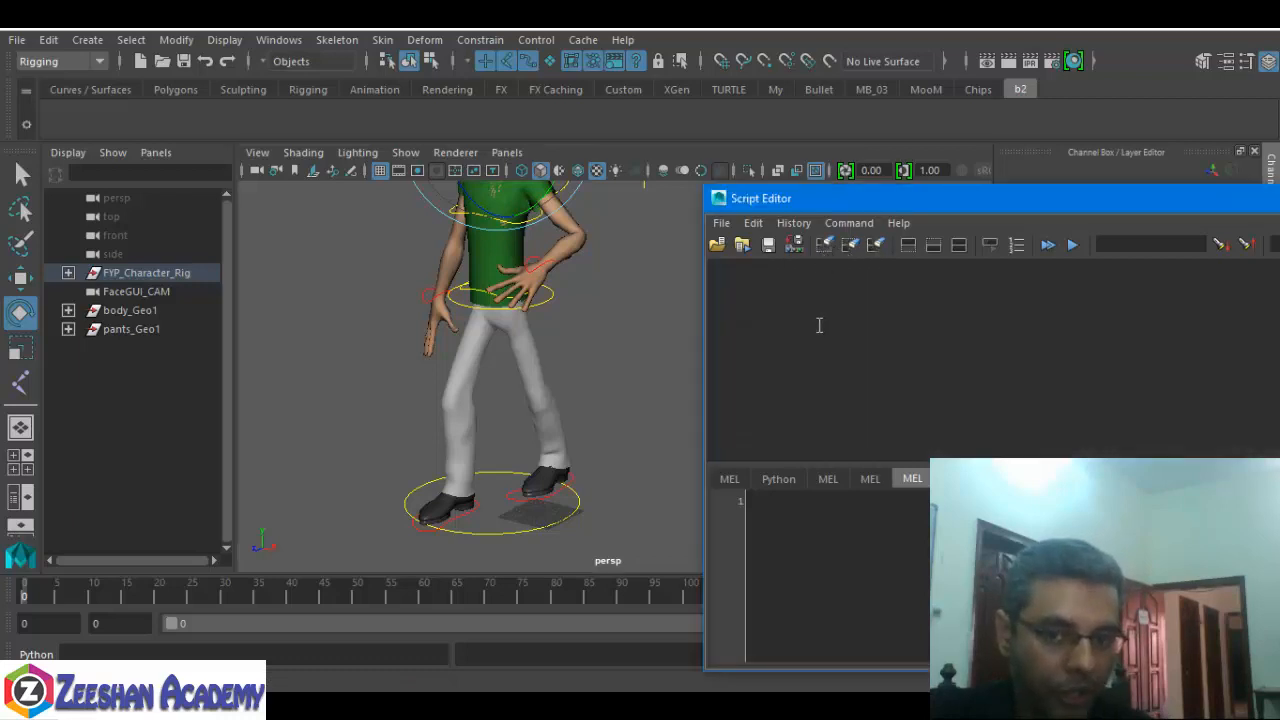
- Deselect everything in the viewport so that the clear-selection command is logged first in the Script Editor history
{"action": "left_click", "coordinate": [320, 364]}
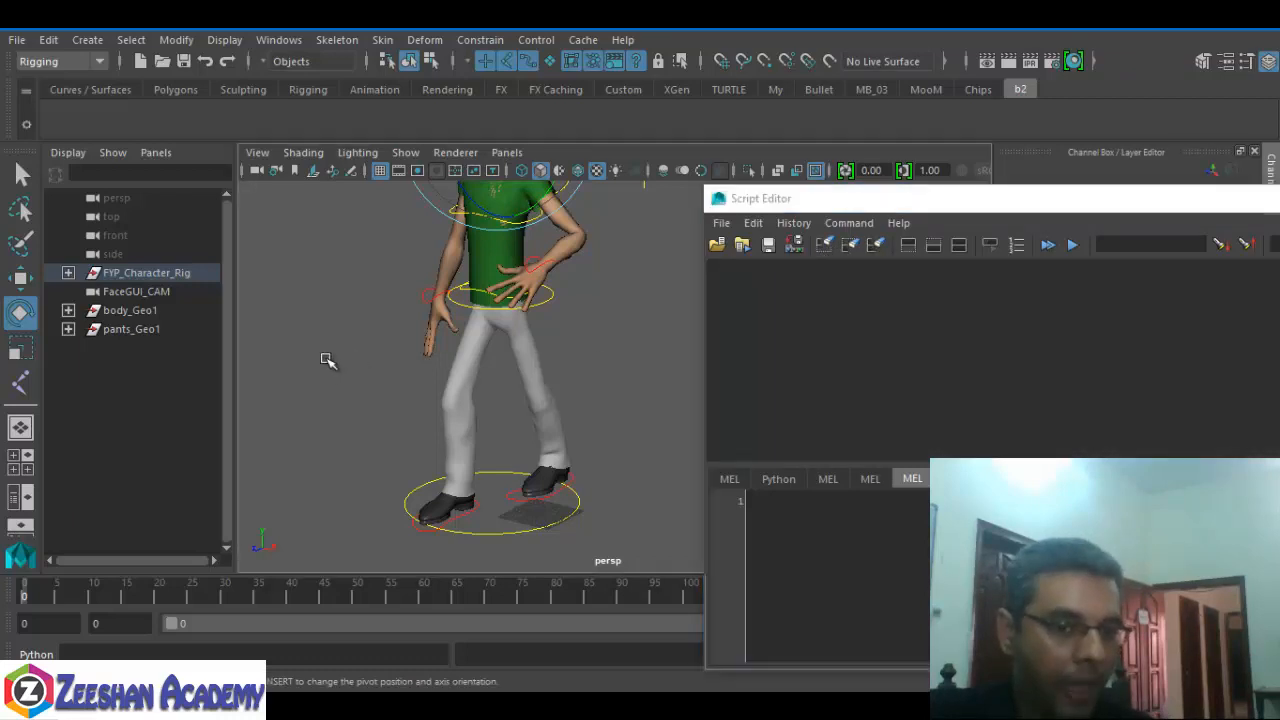
{"action": "left_click", "coordinate": [817, 274]}
{"action": "key", "text": "ctrl+a"}
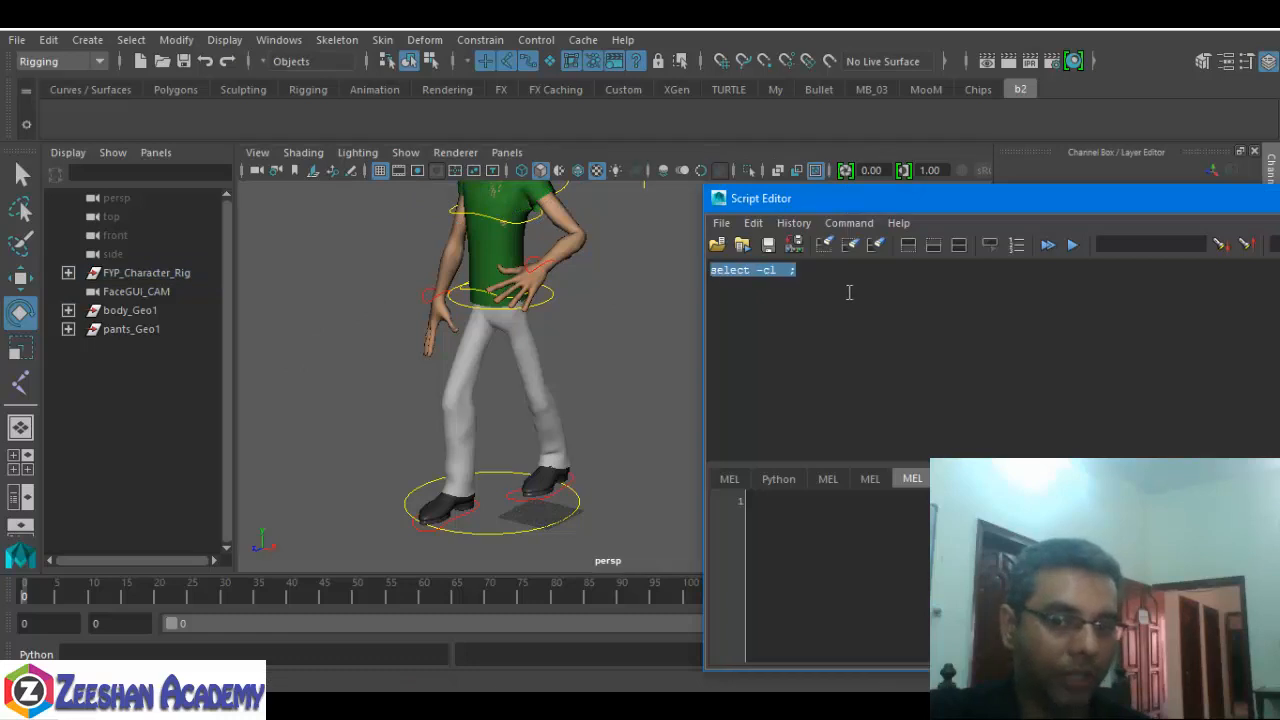
{"action": "left_click", "coordinate": [790, 302]}
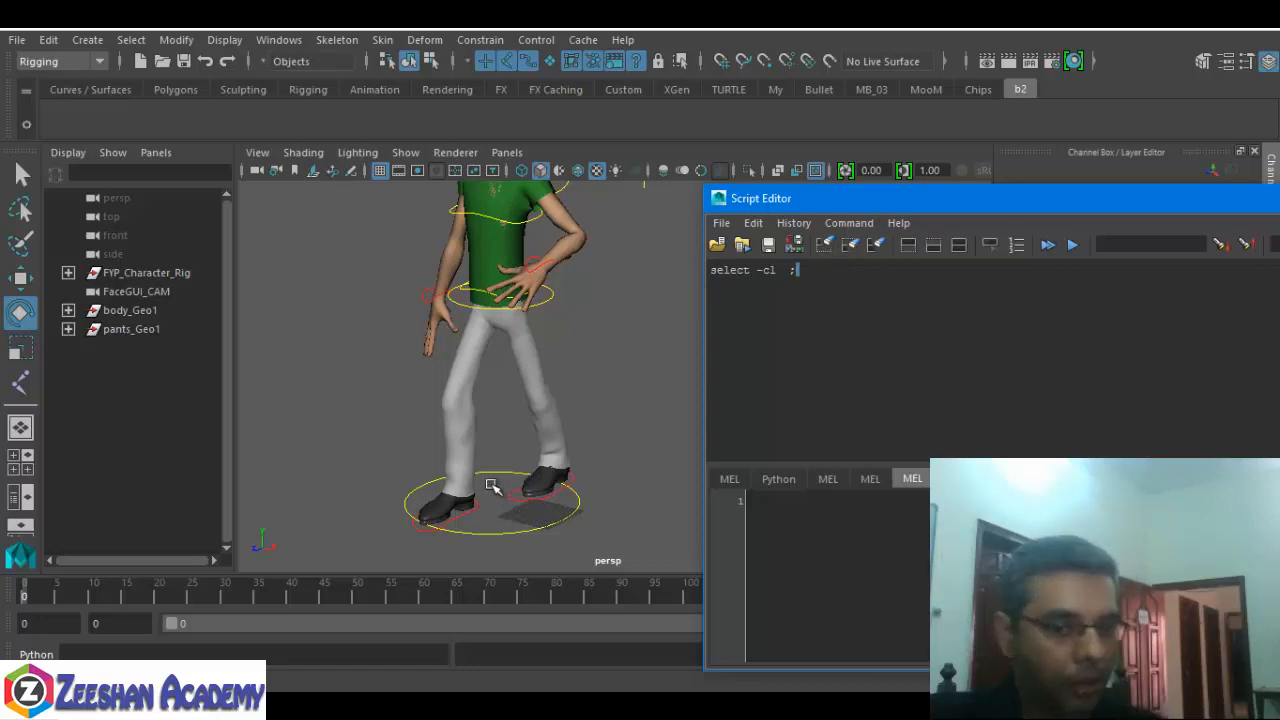
- Select the right foot, left foot, right hand, left hand, root and head controls together, logging each selection command
{"action": "left_click", "coordinate": [470, 506]}
{"action": "key", "text": "q"}
{"action": "left_click", "coordinate": [543, 494], "text": "shift"}
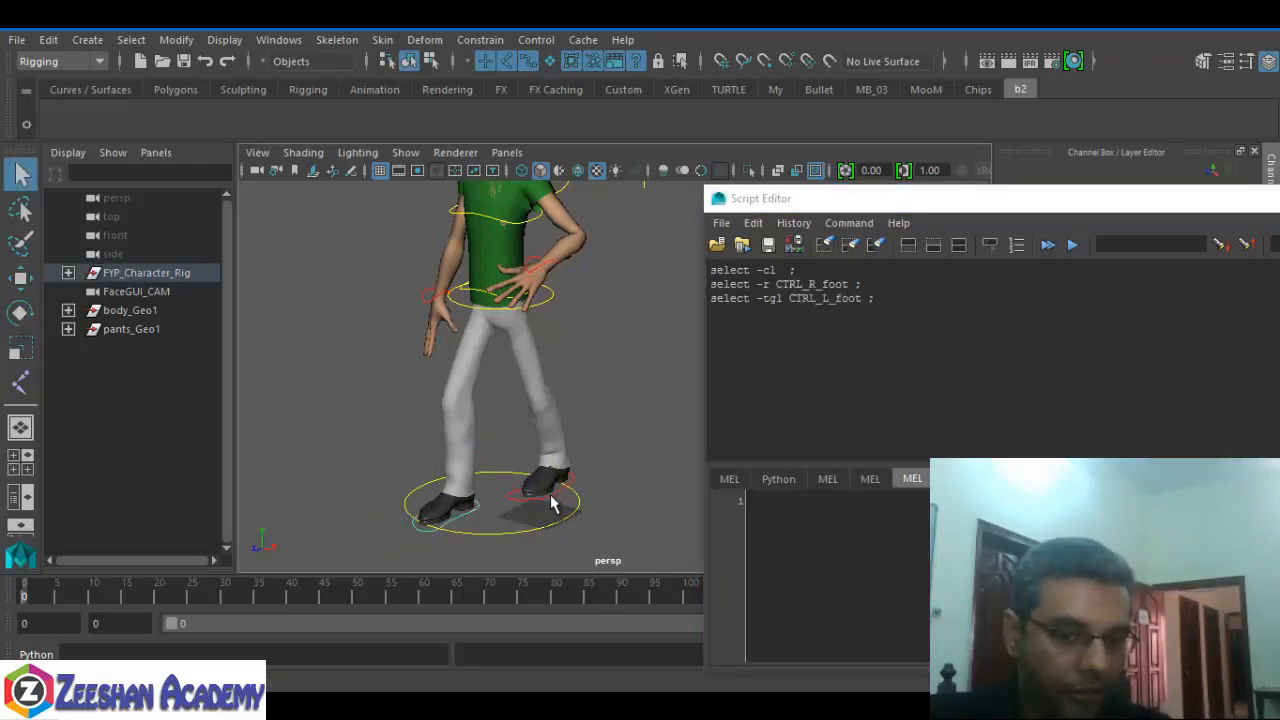
{"action": "left_click_drag", "start_coordinate": [543, 494], "coordinate": [430, 345], "text": "alt"}
{"action": "left_click", "coordinate": [430, 343], "text": "shift"}
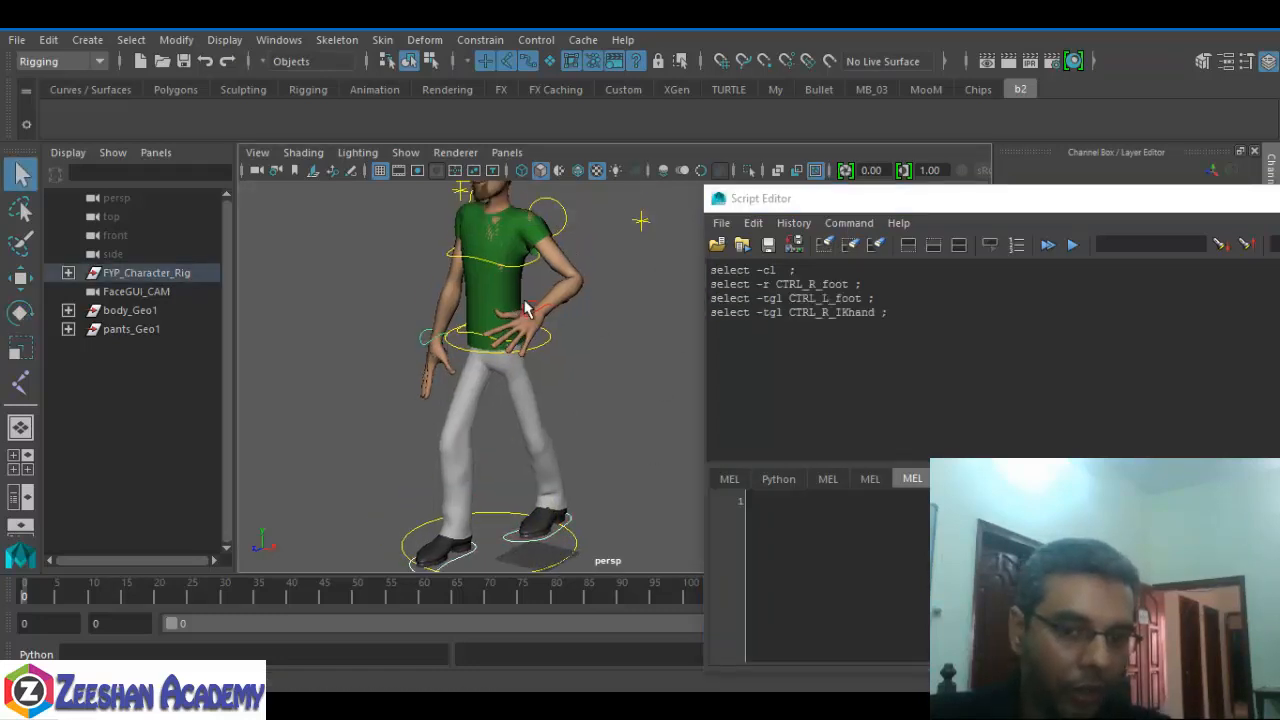
{"action": "left_click", "coordinate": [527, 308], "text": "shift"}
{"action": "left_click", "coordinate": [548, 343], "text": "shift"}
{"action": "left_click_drag", "start_coordinate": [509, 400], "coordinate": [502, 410], "text": "alt"}
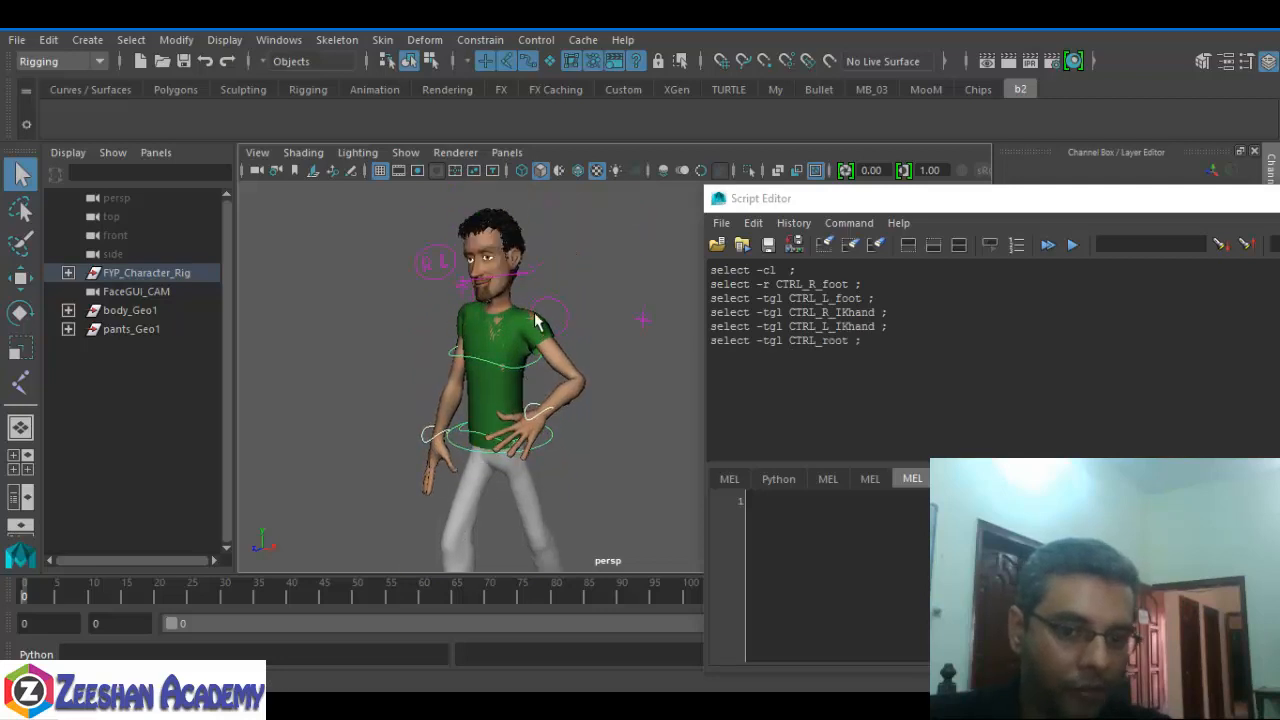
{"action": "left_click", "coordinate": [533, 280], "text": "shift"}
{"action": "left_click_drag", "start_coordinate": [563, 457], "coordinate": [590, 430], "text": "alt"}
- Highlight all the logged selection commands in the Script Editor history
{"action": "left_click_drag", "start_coordinate": [843, 413], "coordinate": [696, 272]}
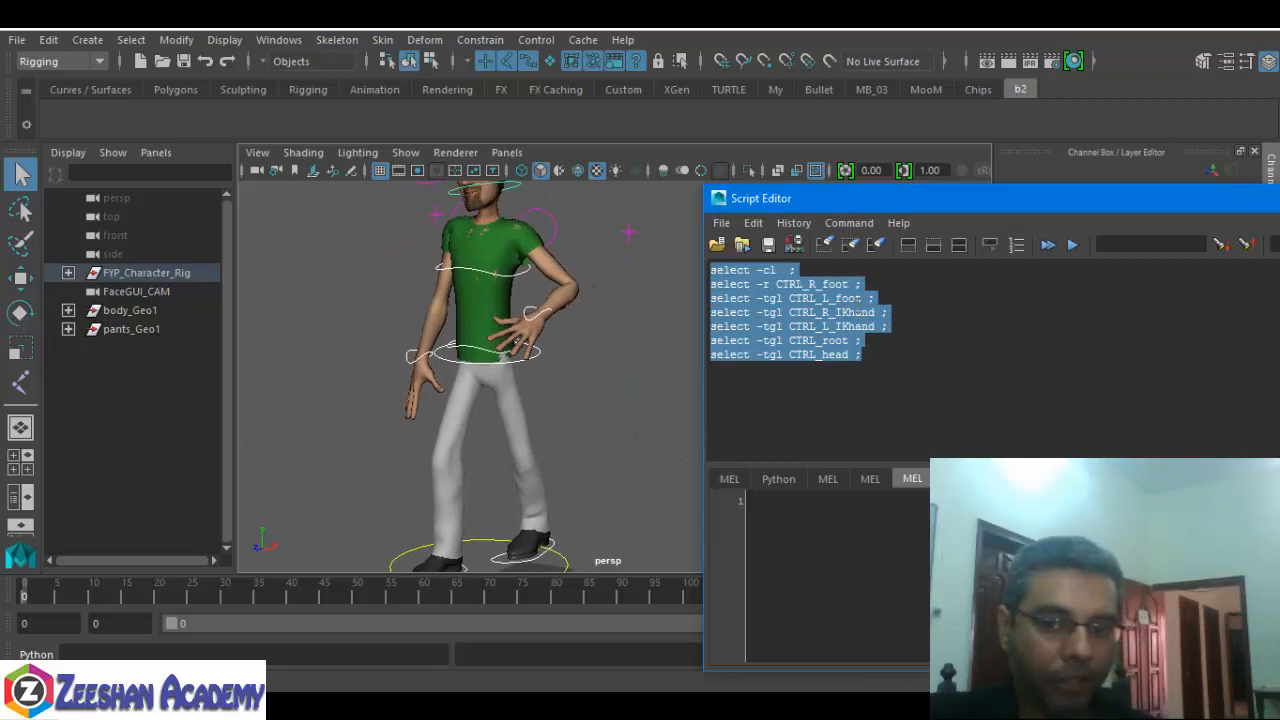
{"action": "left_click_drag", "start_coordinate": [869, 358], "coordinate": [697, 268]}
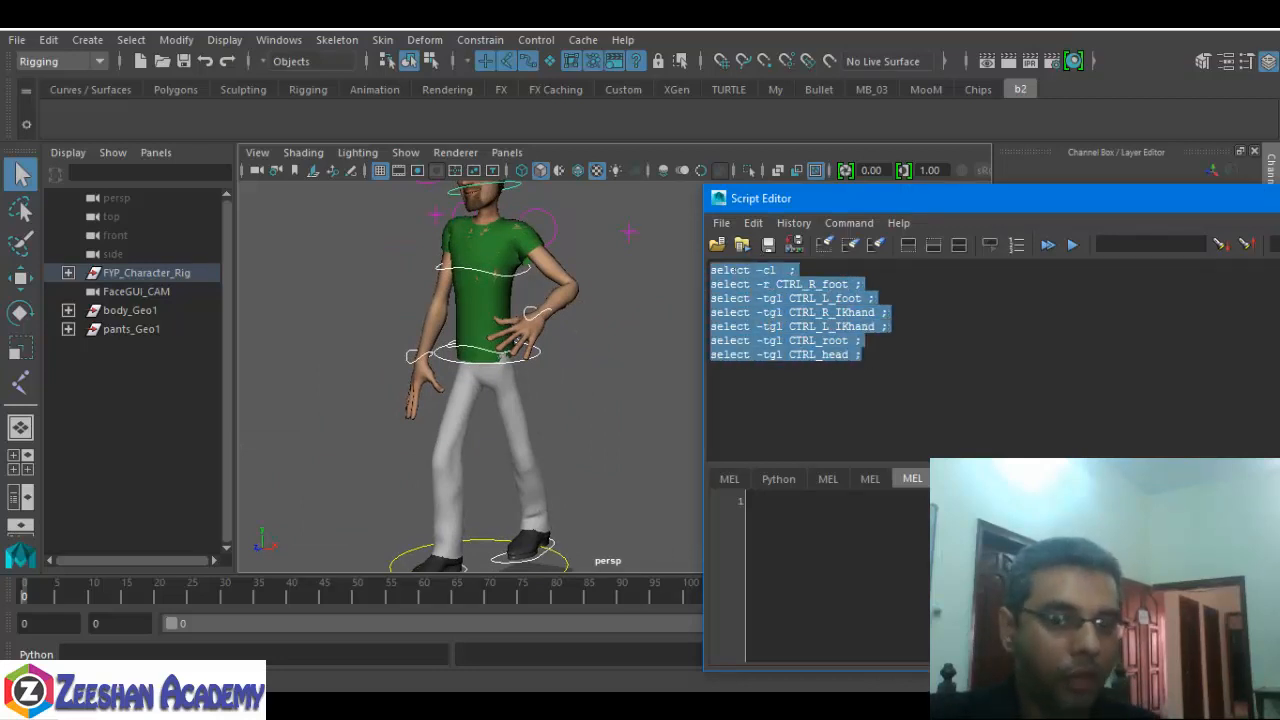
{"action": "left_click", "coordinate": [721, 222]}
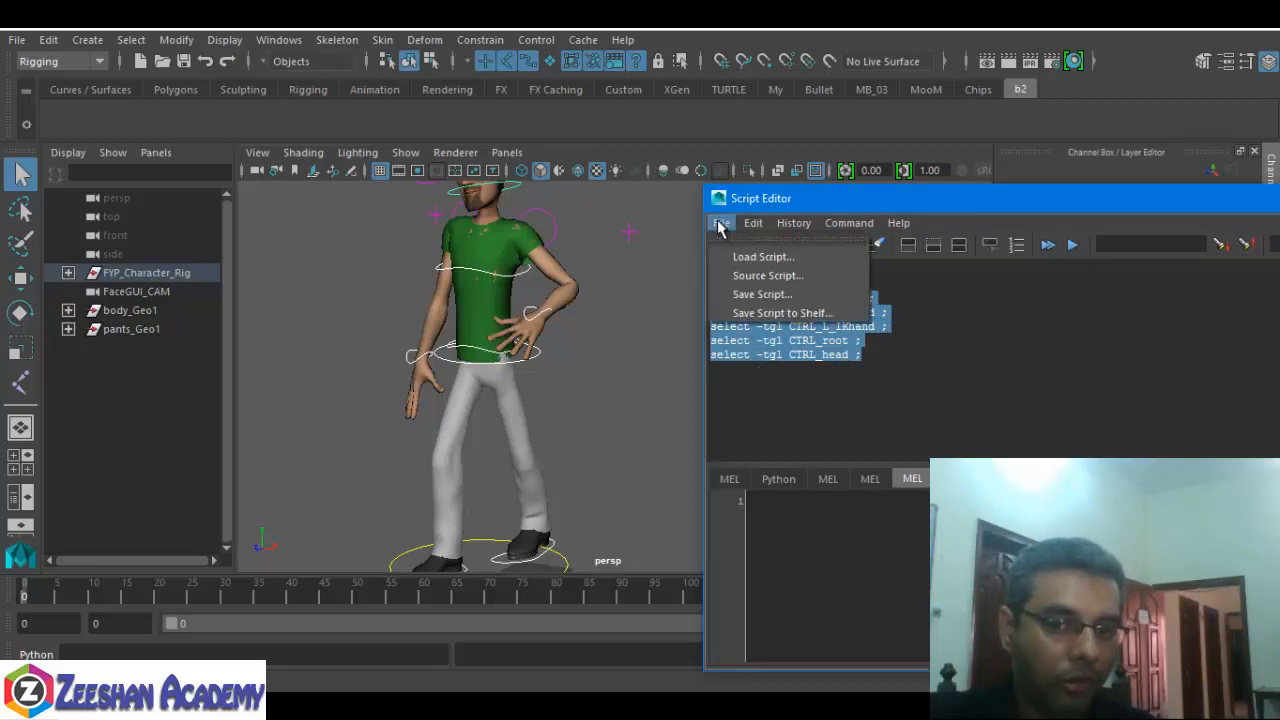
{"action": "left_click", "coordinate": [790, 313]}
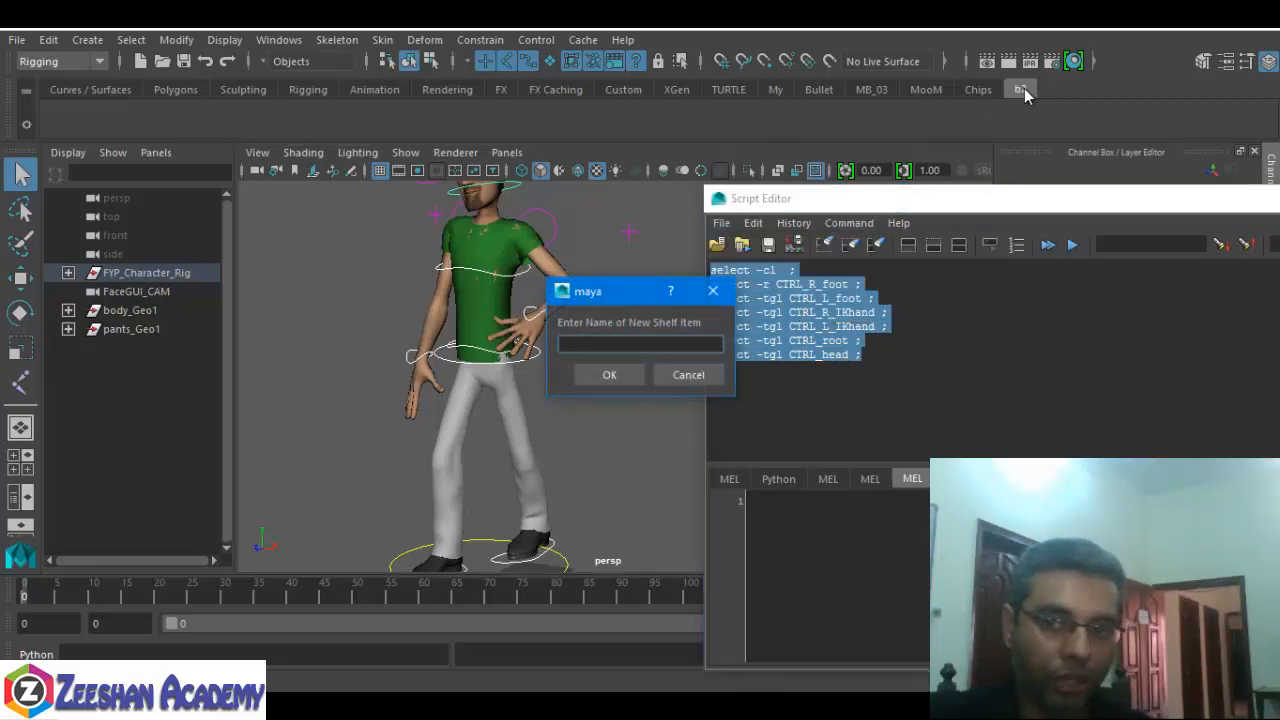
{"action": "left_click", "coordinate": [715, 295]}
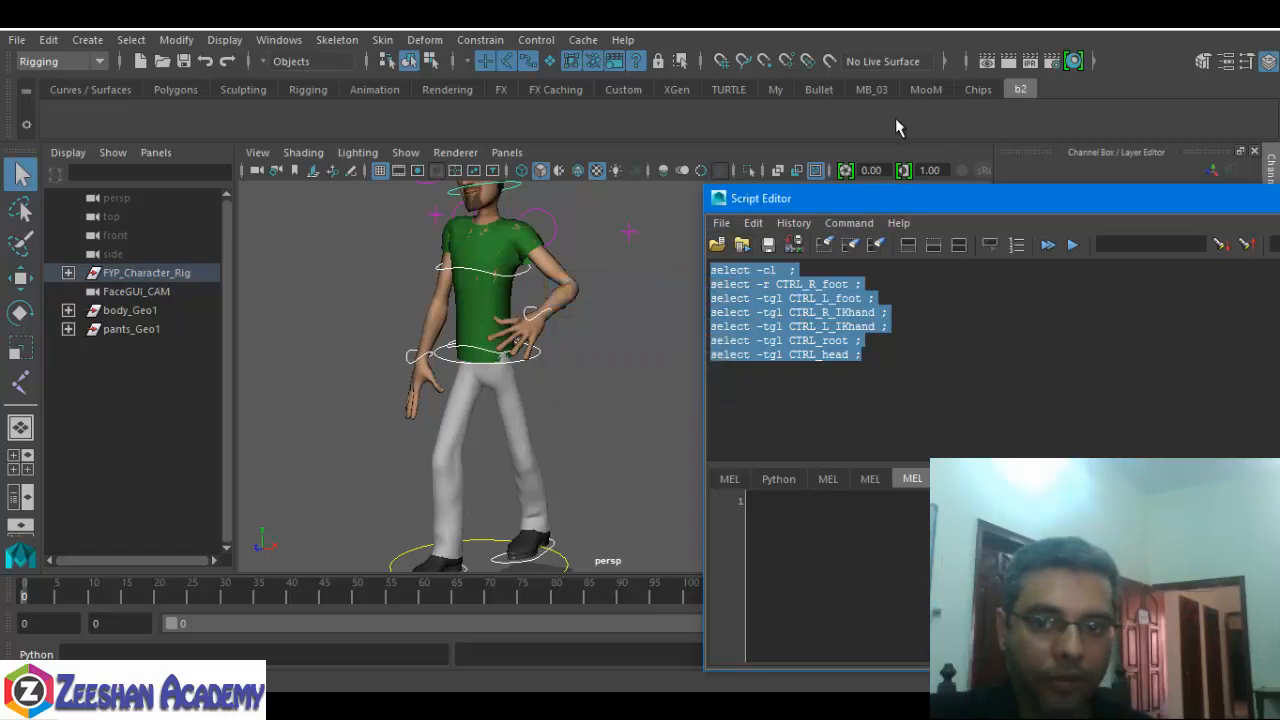
- Make the Chips shelf active and start saving the highlighted commands to it as a script
{"action": "left_click", "coordinate": [721, 222]}
{"action": "left_click", "coordinate": [785, 313]}
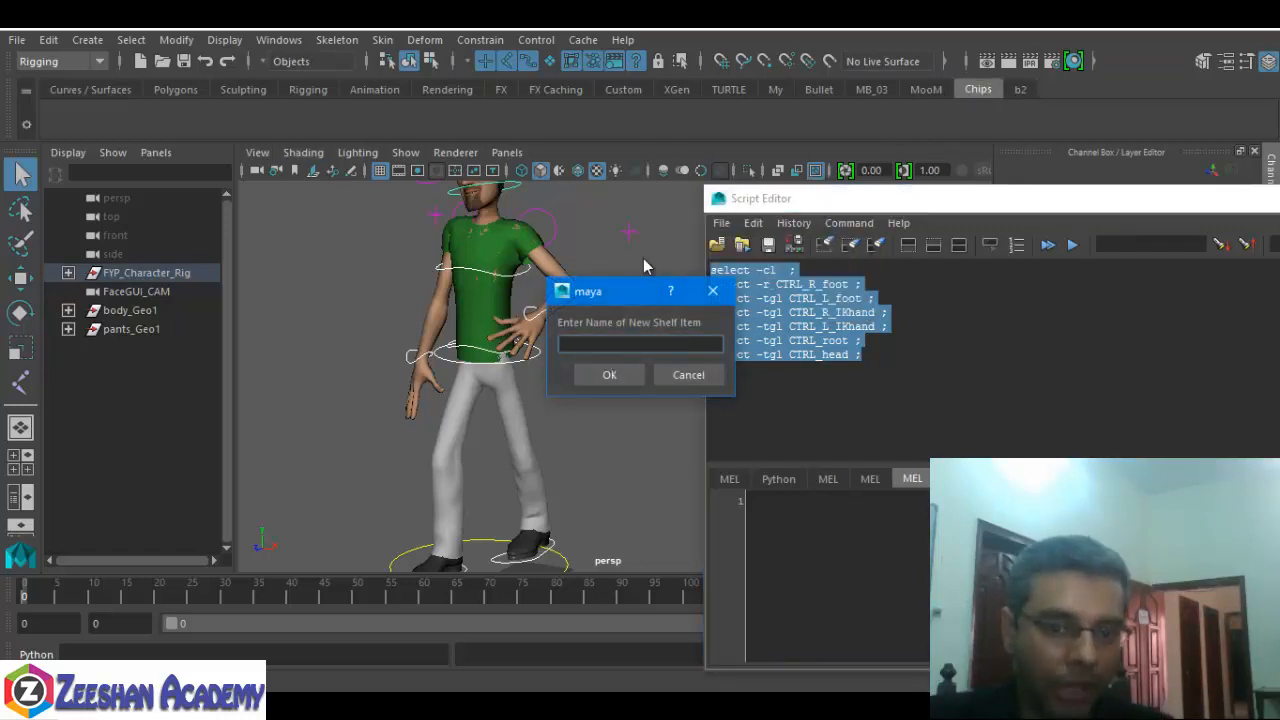
{"action": "type", "text": "Jumm"}
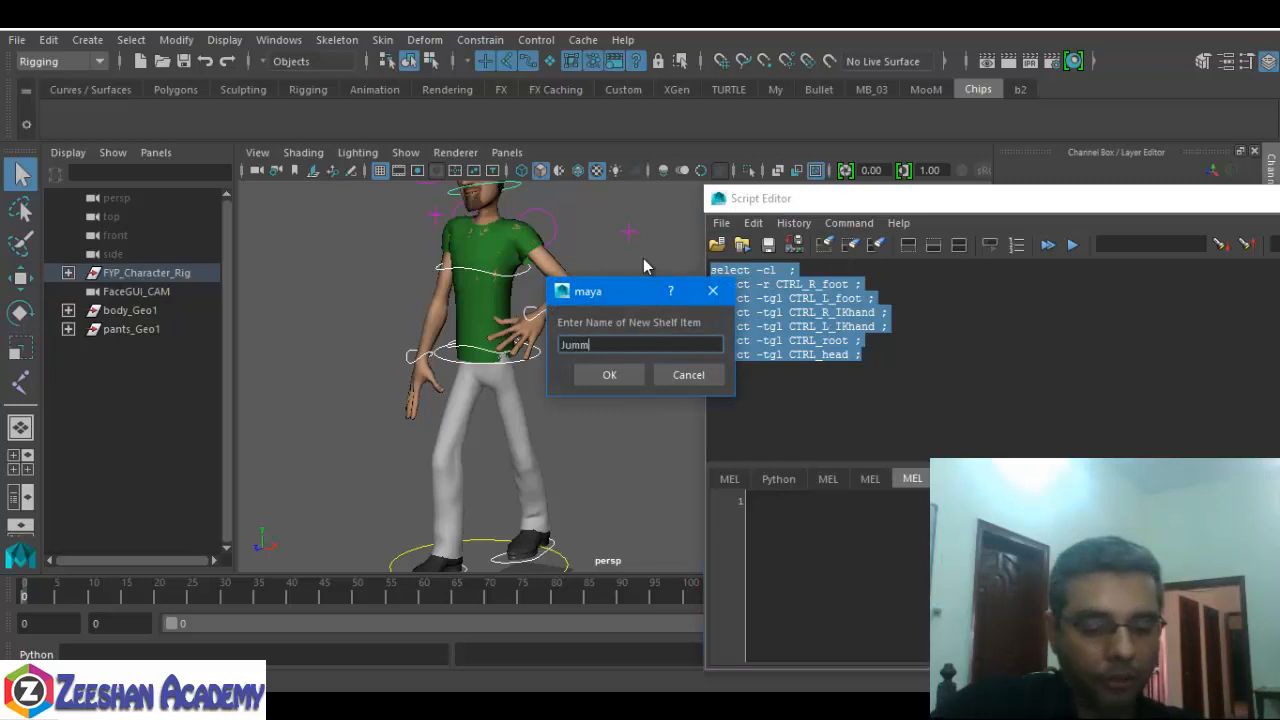
{"action": "type", "text": "anBody"}
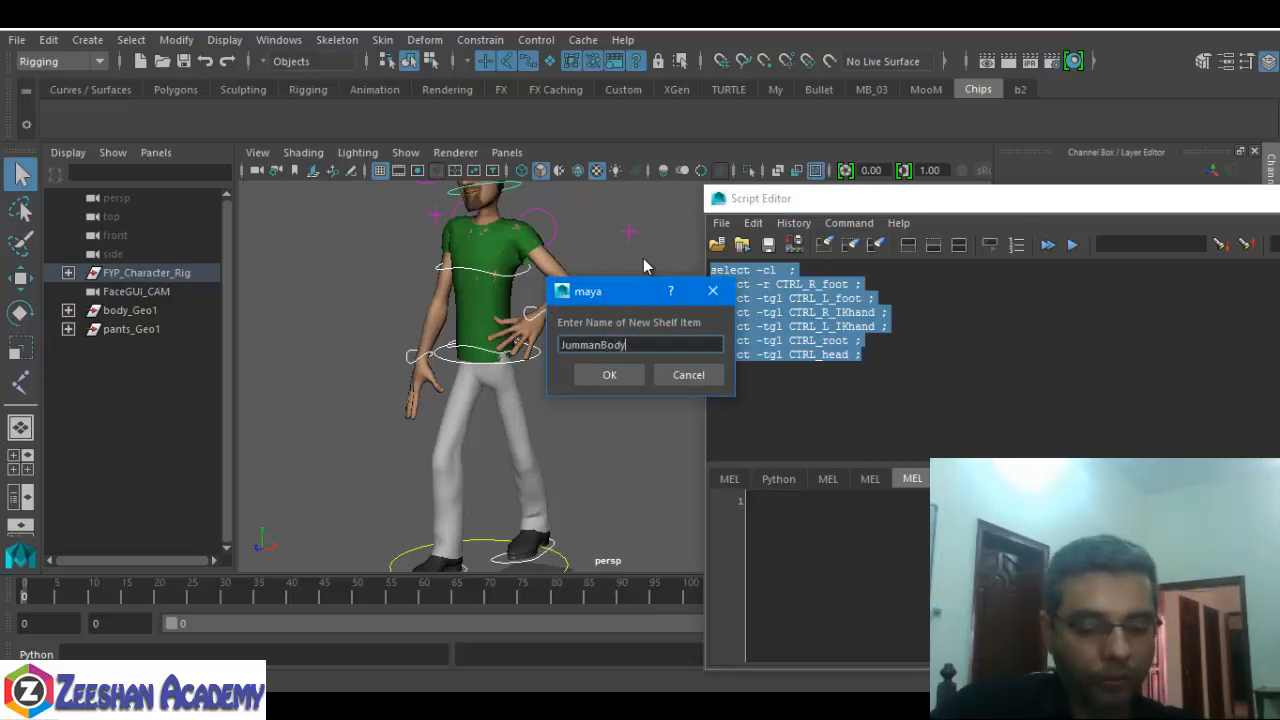
{"action": "key", "text": "BackSpace"}
{"action": "key", "text": "BackSpace"}
{"action": "key", "text": "BackSpace"}
{"action": "key", "text": "BackSpace"}
{"action": "key", "text": "BackSpace"}
{"action": "key", "text": "BackSpace"}
{"action": "key", "text": "BackSpace"}
{"action": "key", "text": "BackSpace"}
{"action": "key", "text": "BackSpace"}
{"action": "key", "text": "BackSpace"}
- Name the new shelf item JBody and accept the name
{"action": "type", "text": "J"}
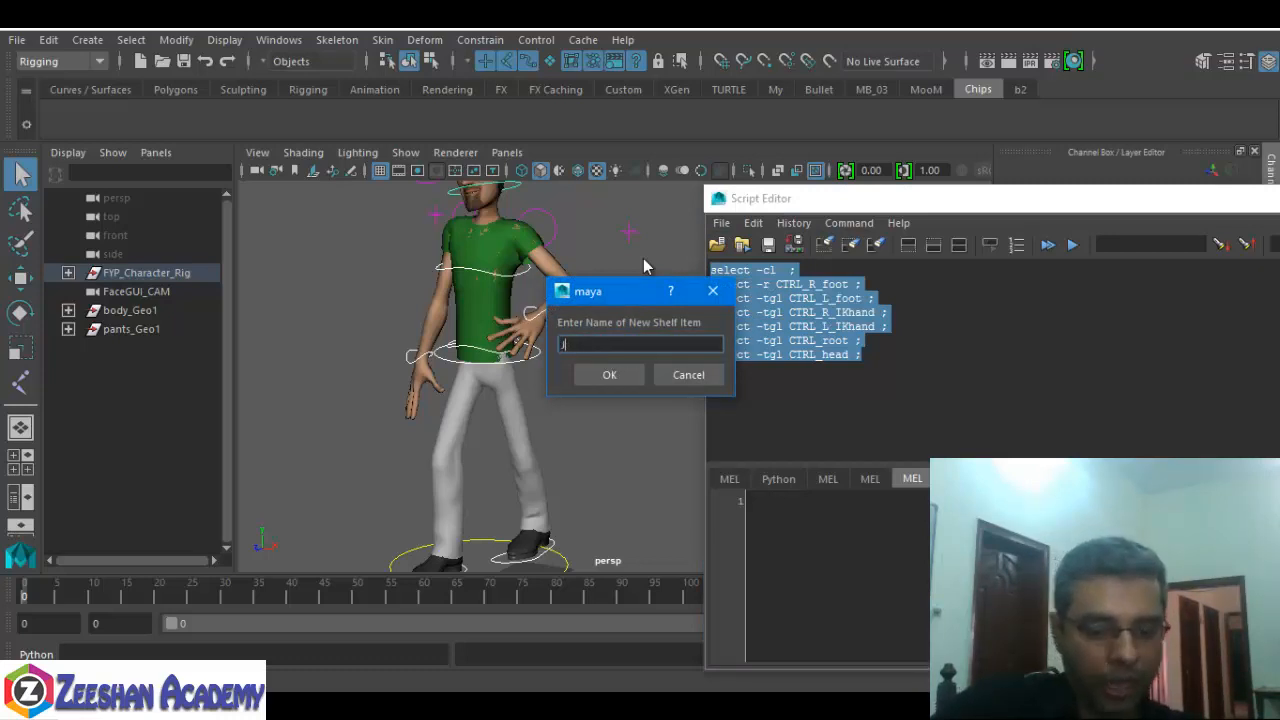
{"action": "type", "text": "Body"}
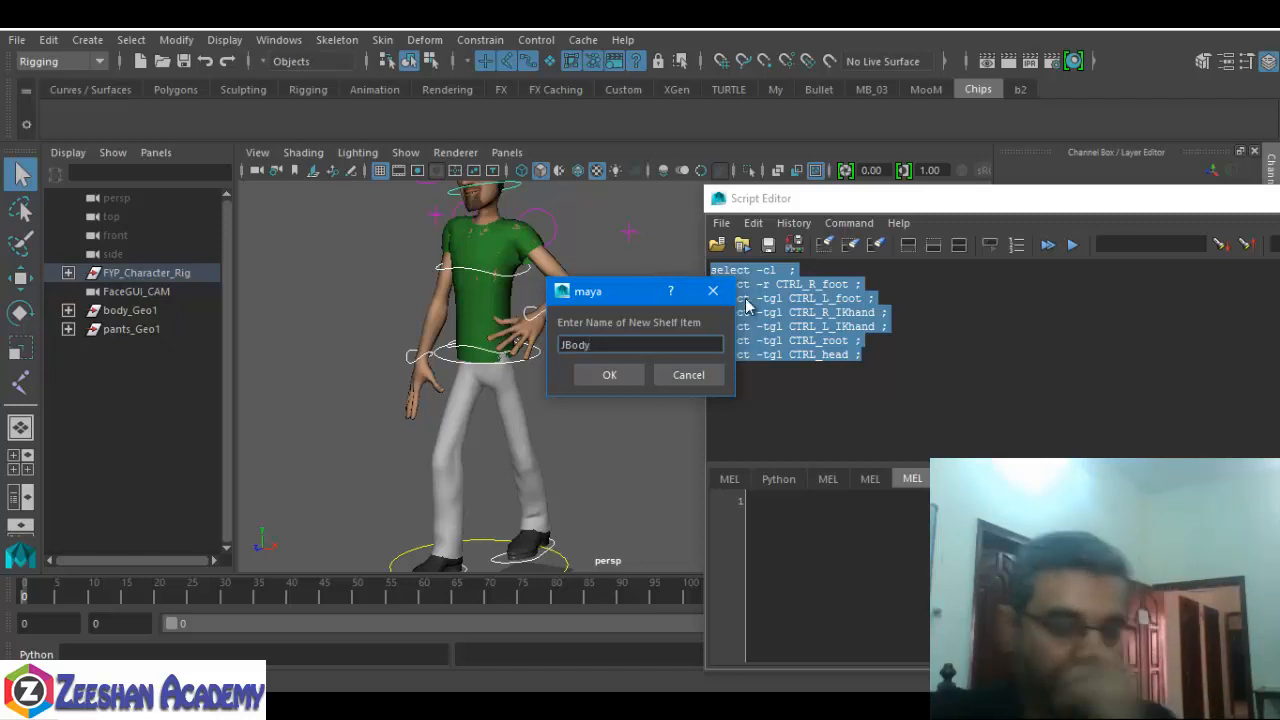
{"action": "left_click", "coordinate": [635, 368]}
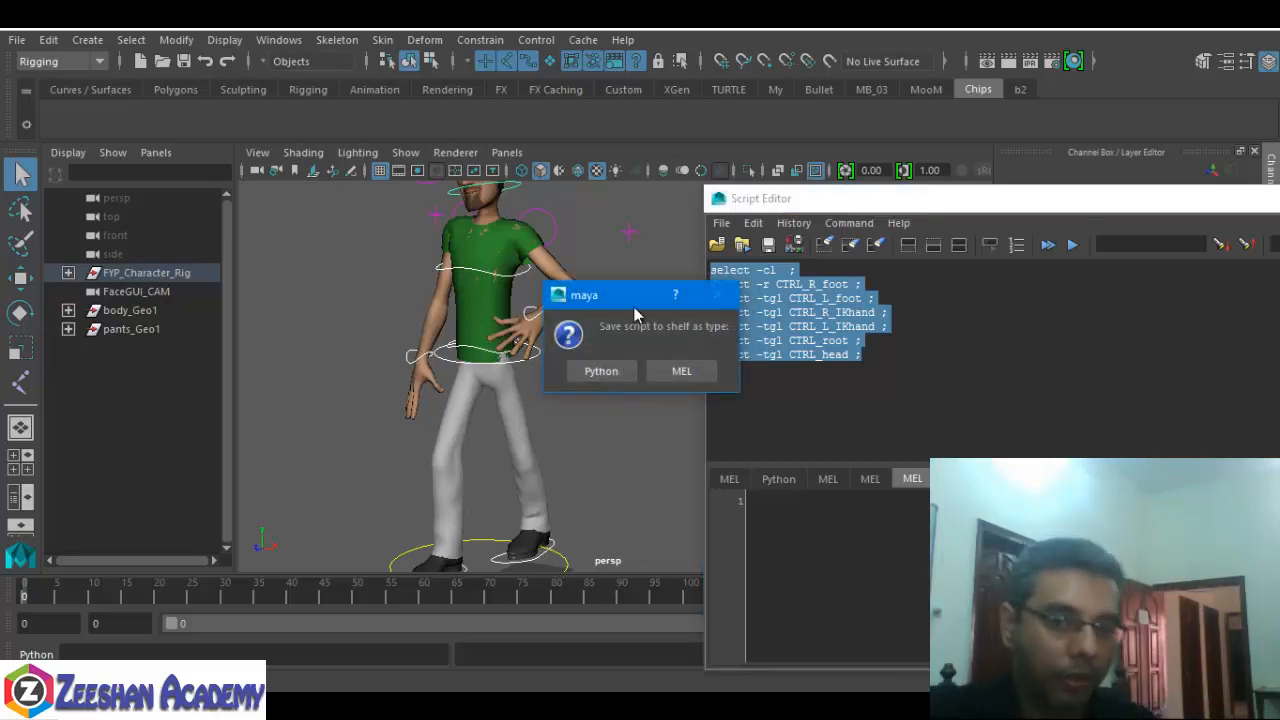
- Save the JBody script to the shelf as MEL, and test it from an empty selection
{"action": "left_click_drag", "start_coordinate": [633, 306], "coordinate": [624, 312]}
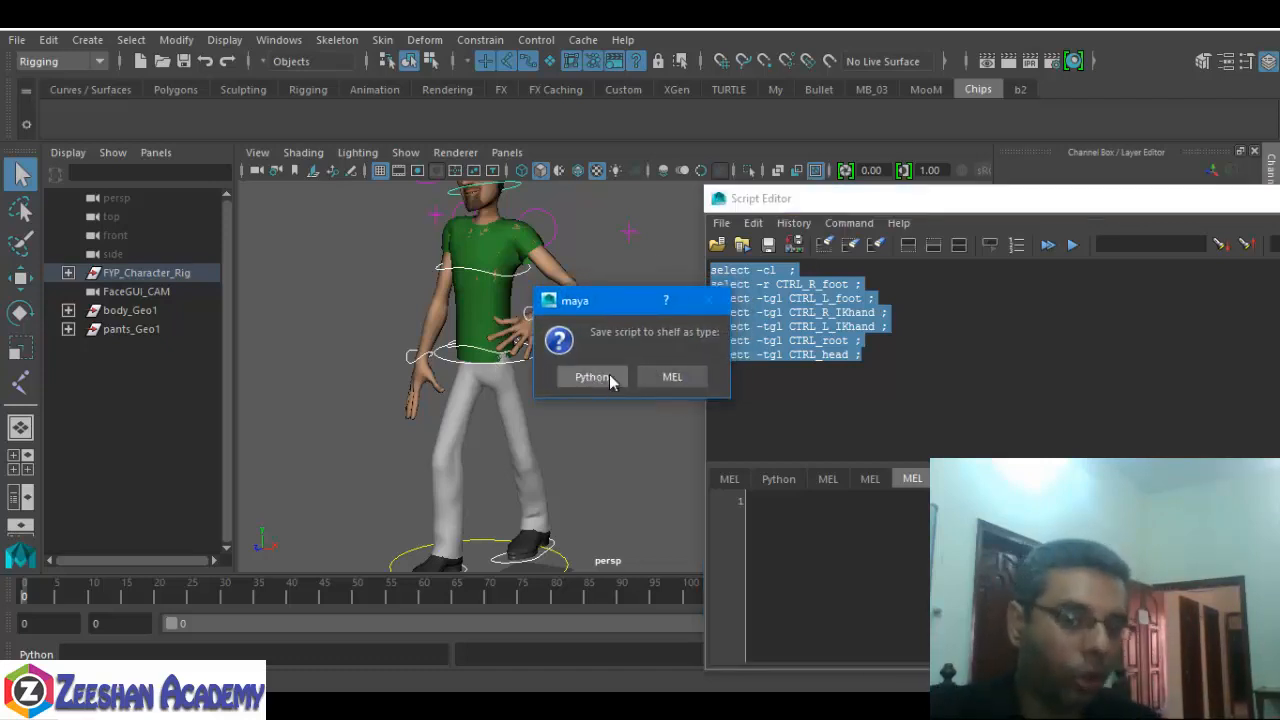
{"action": "left_click", "coordinate": [672, 377]}
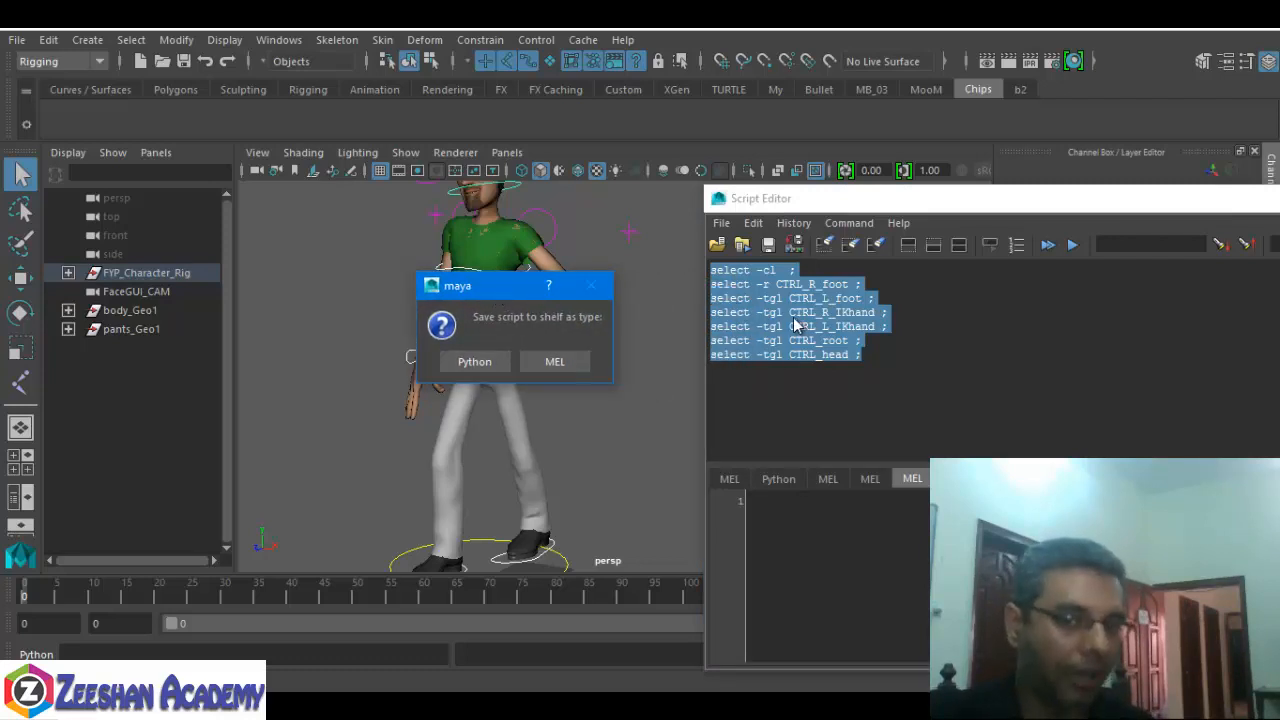
{"action": "left_click", "coordinate": [556, 363]}
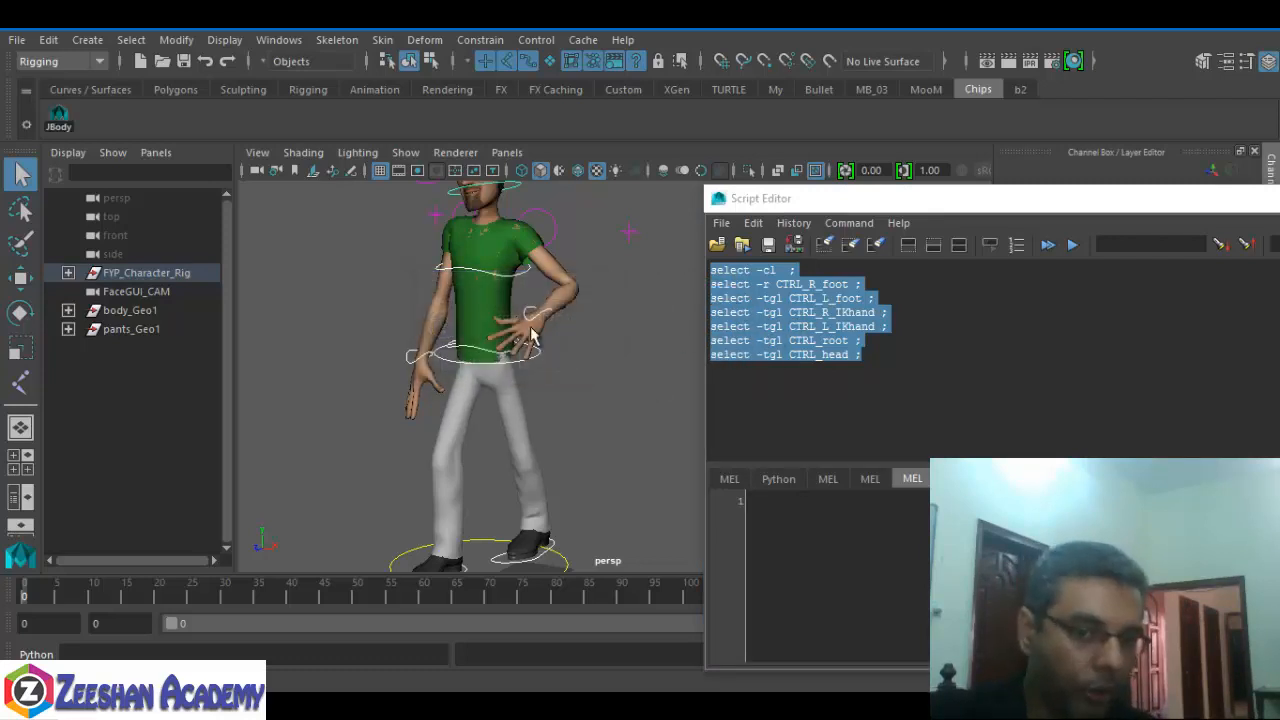
{"action": "left_click", "coordinate": [349, 275]}
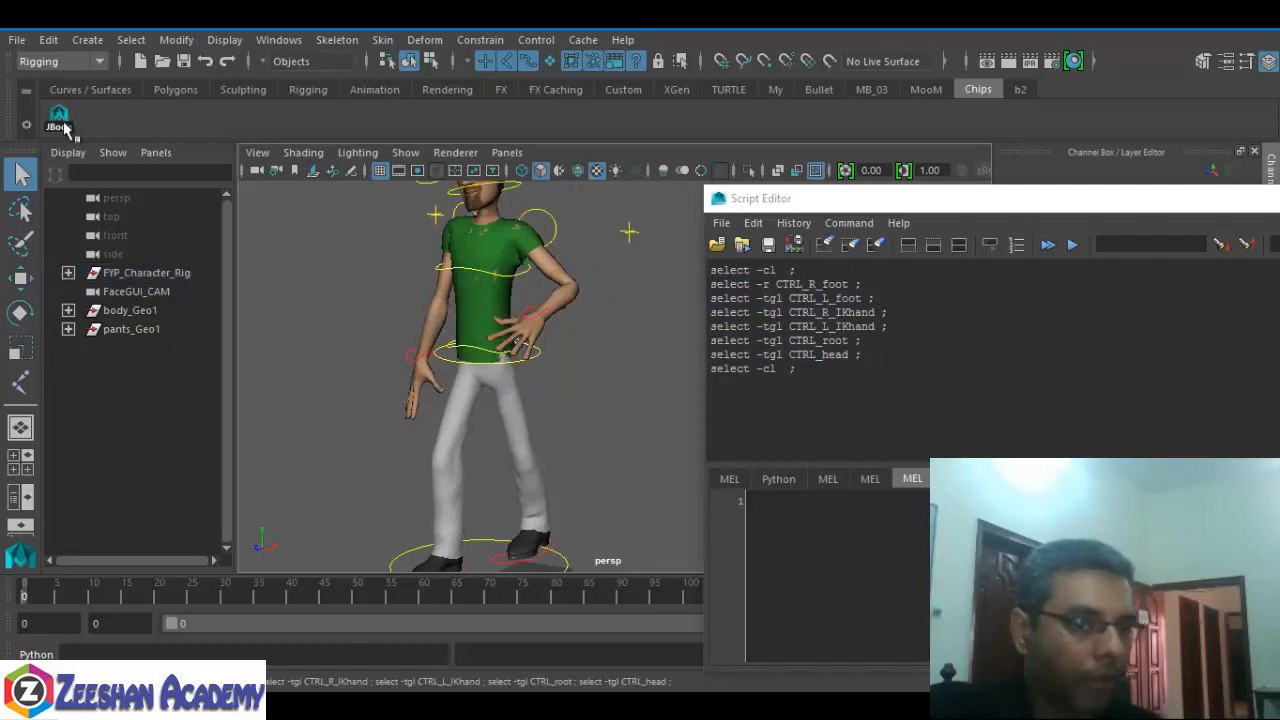
{"action": "left_click", "coordinate": [58, 115]}
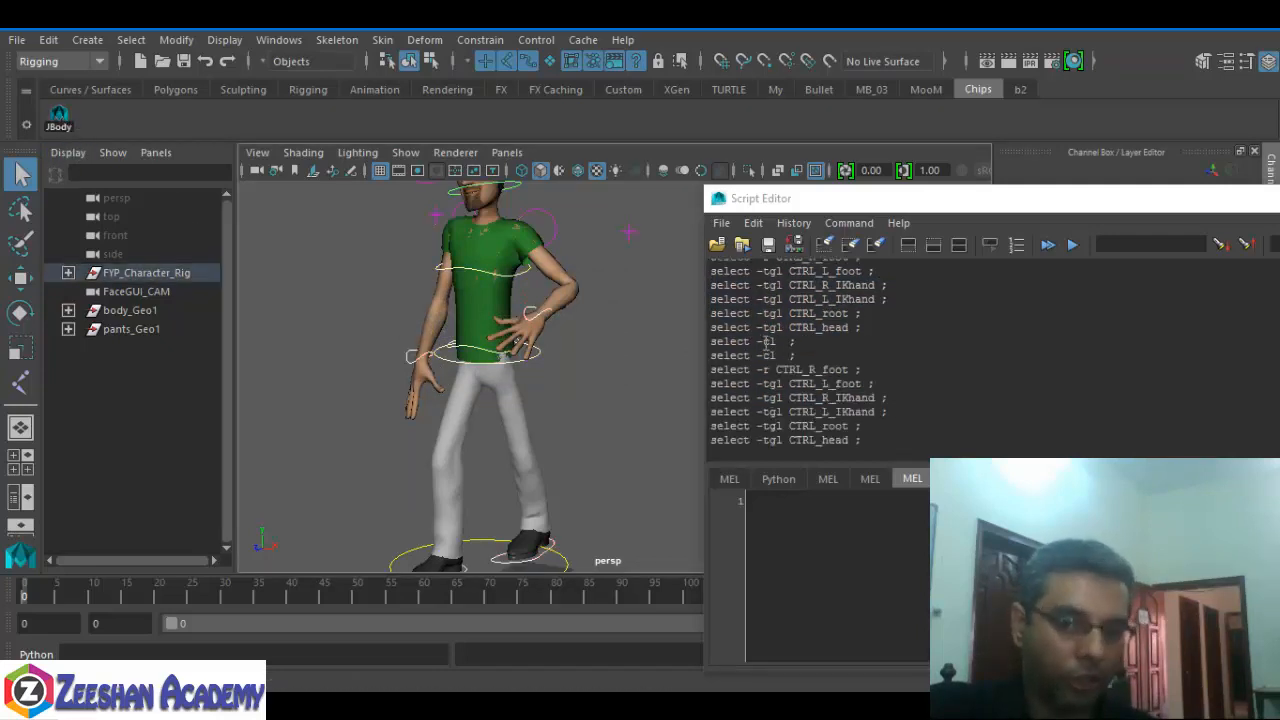
- Clear the Script Editor history and run the JBody shelf script again to select the body controls
{"action": "left_click_drag", "start_coordinate": [716, 355], "coordinate": [866, 442]}
{"action": "left_click", "coordinate": [846, 222]}
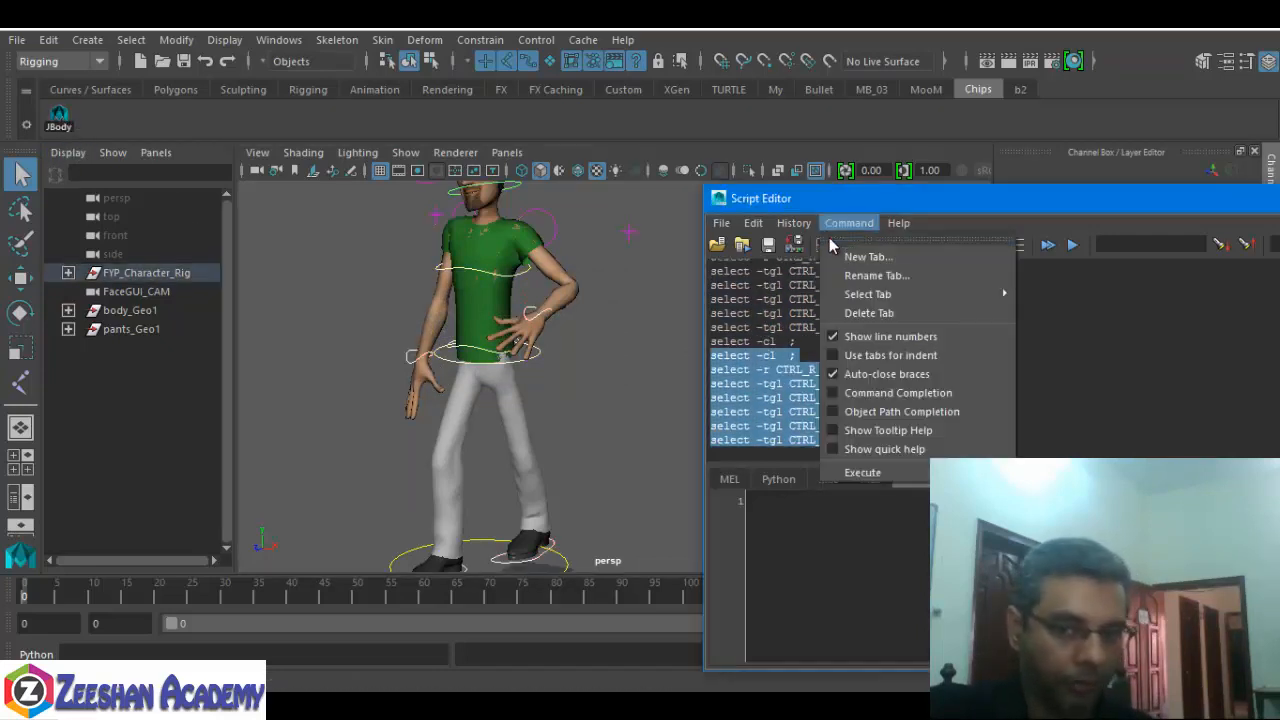
{"action": "left_click", "coordinate": [1007, 217]}
{"action": "left_click", "coordinate": [826, 246]}
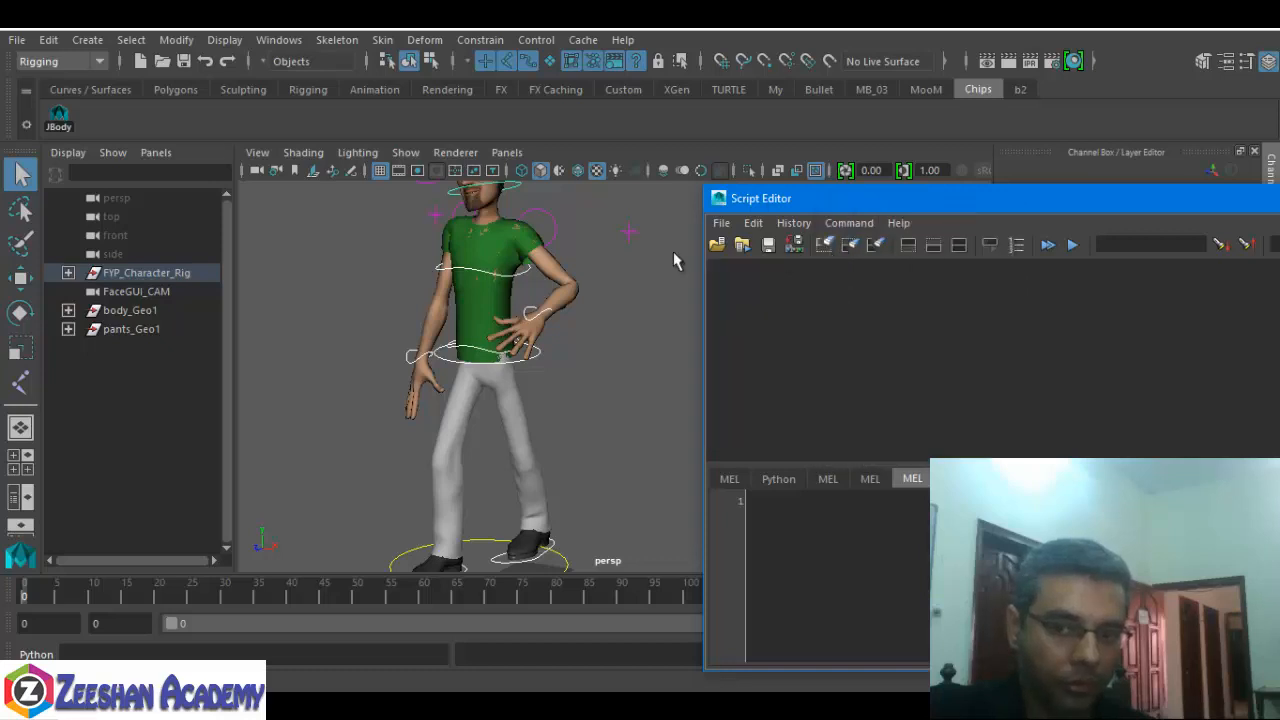
{"action": "left_click", "coordinate": [62, 127]}
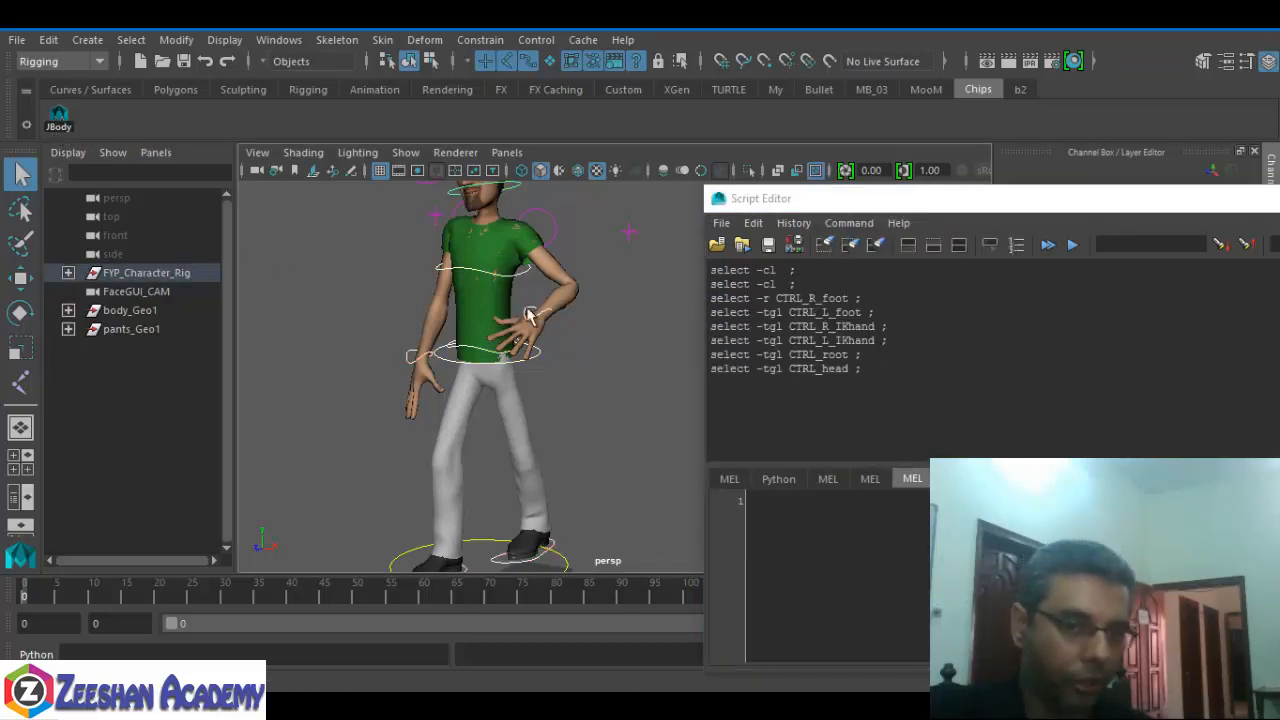
{"action": "middle_click_drag", "start_coordinate": [575, 493], "coordinate": [470, 428], "text": "alt"}
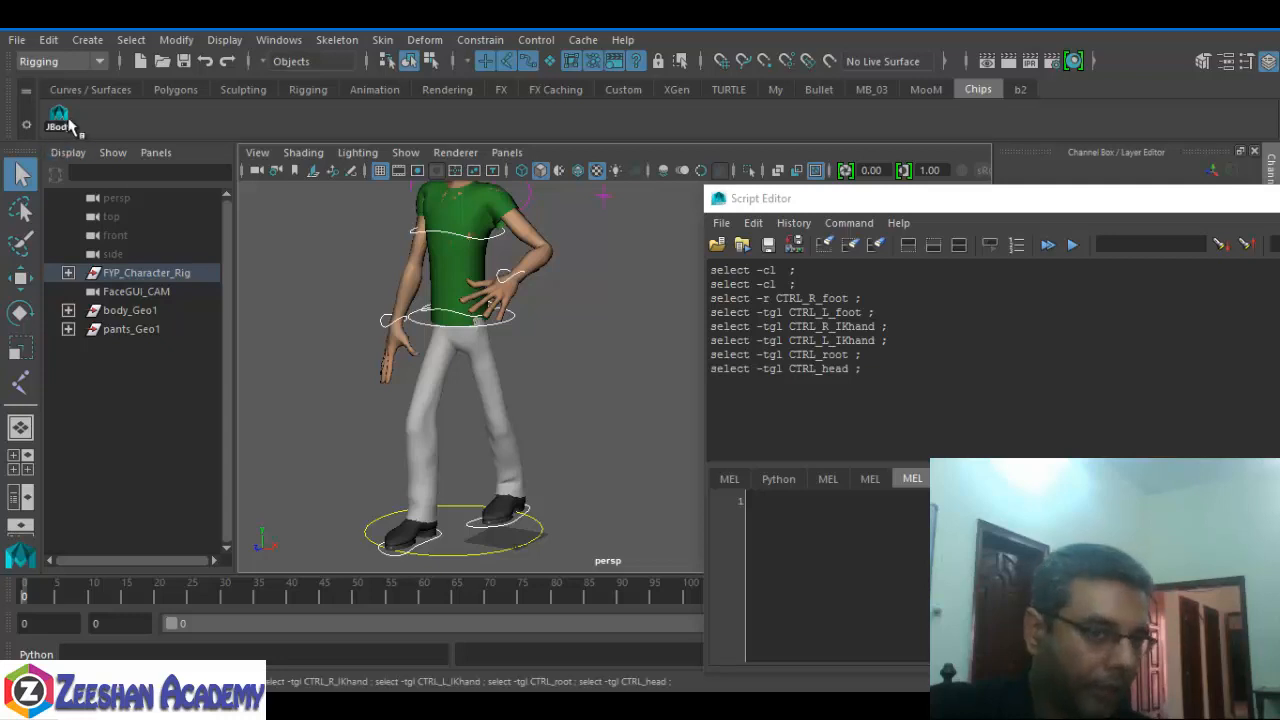
- Save all shelves and put the Script Editor window away
{"action": "left_click", "coordinate": [24, 127]}
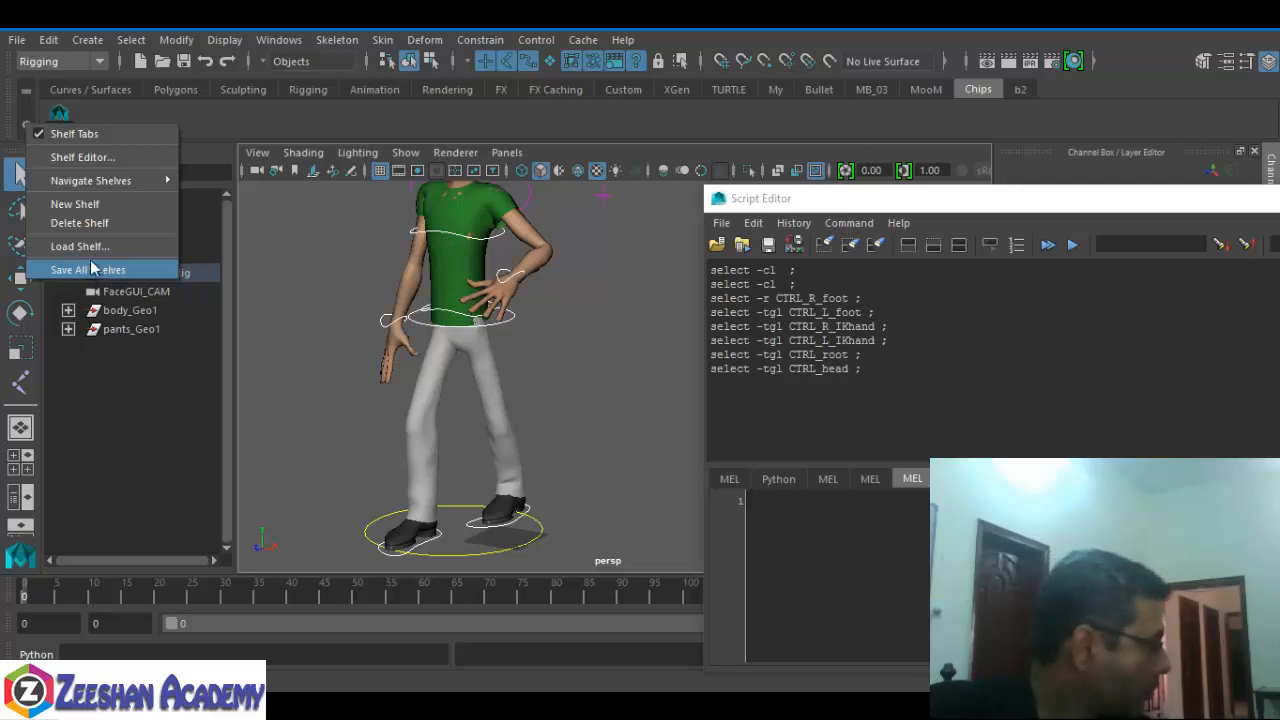
{"action": "left_click", "coordinate": [128, 127]}
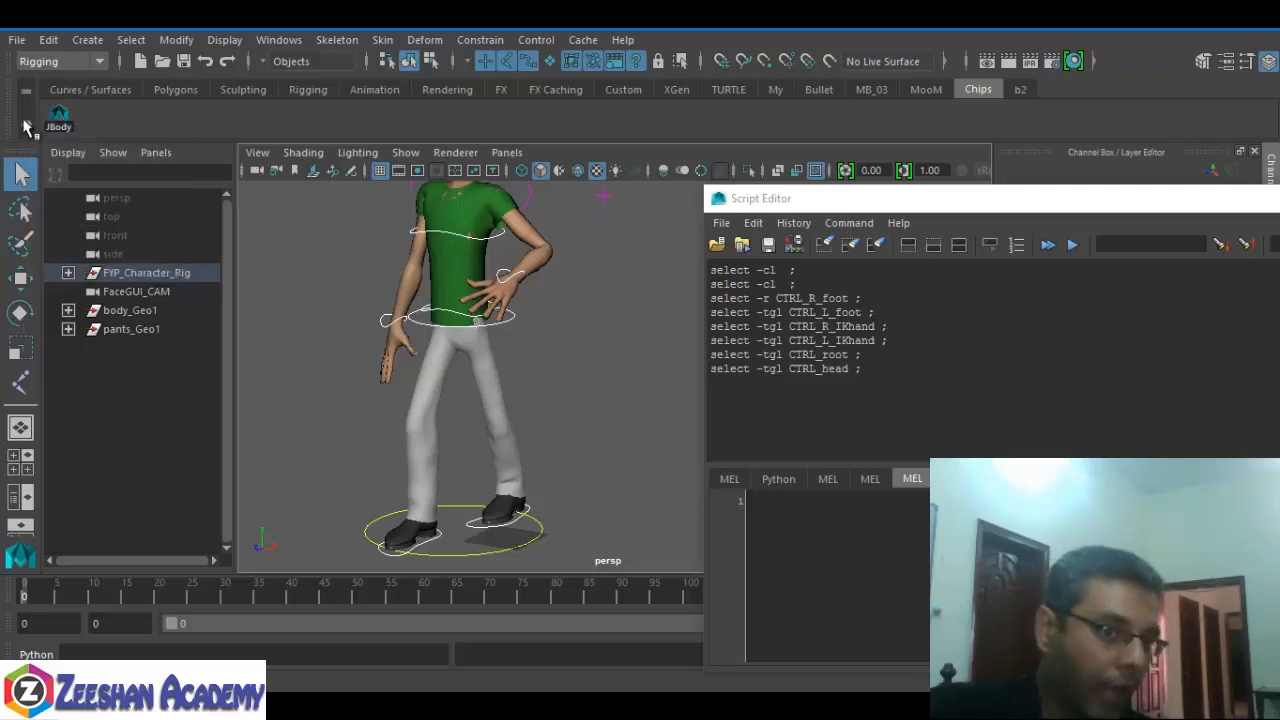
{"action": "left_click", "coordinate": [27, 125]}
{"action": "left_click", "coordinate": [170, 268]}
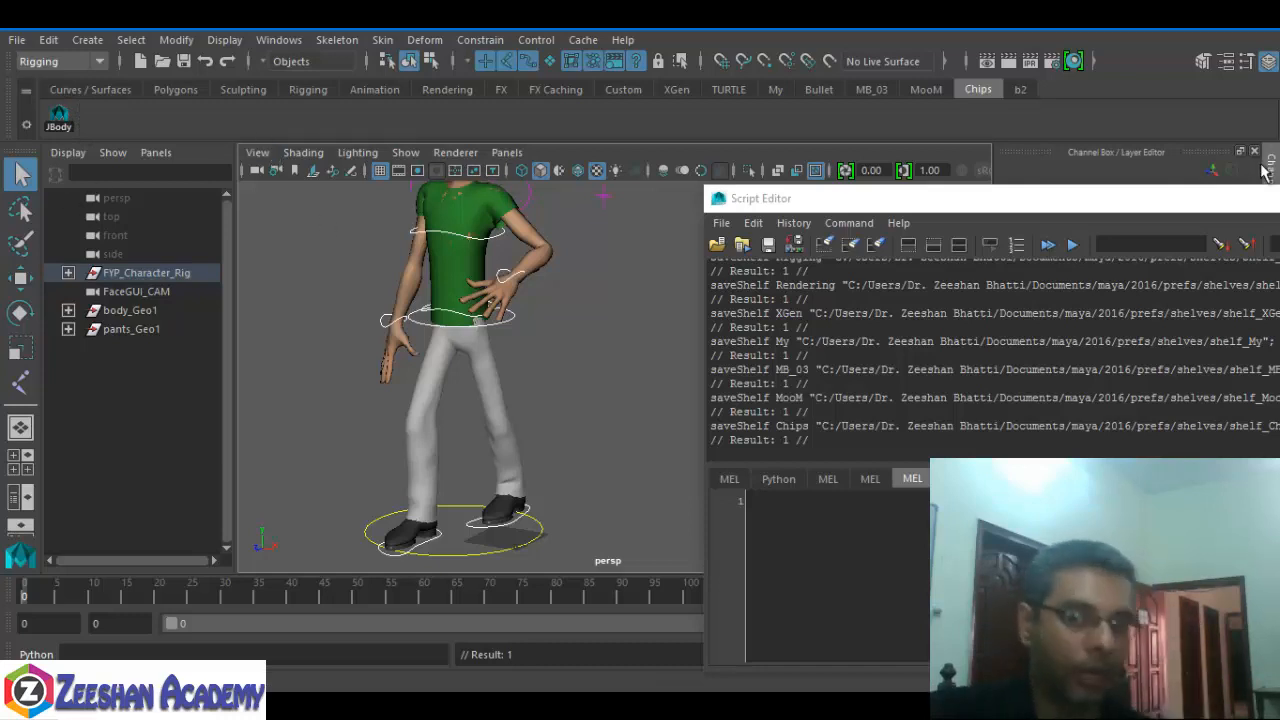
{"action": "left_click_drag", "start_coordinate": [1206, 212], "coordinate": [873, 192]}
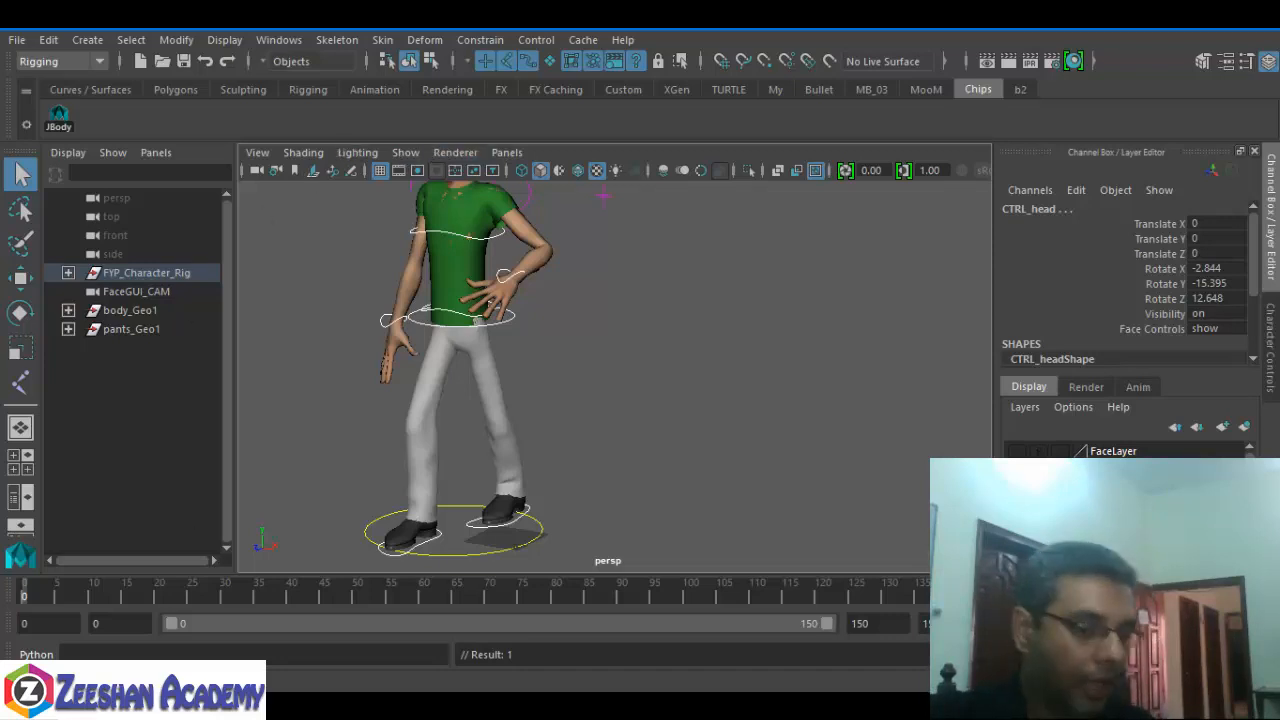
- Switch to File Explorer and locate the shelf_Chips file in Documents > maya > 2016 > prefs > shelves
{"action": "mouse_move", "coordinate": [200, 705]}
{"action": "left_click", "coordinate": [300, 625]}
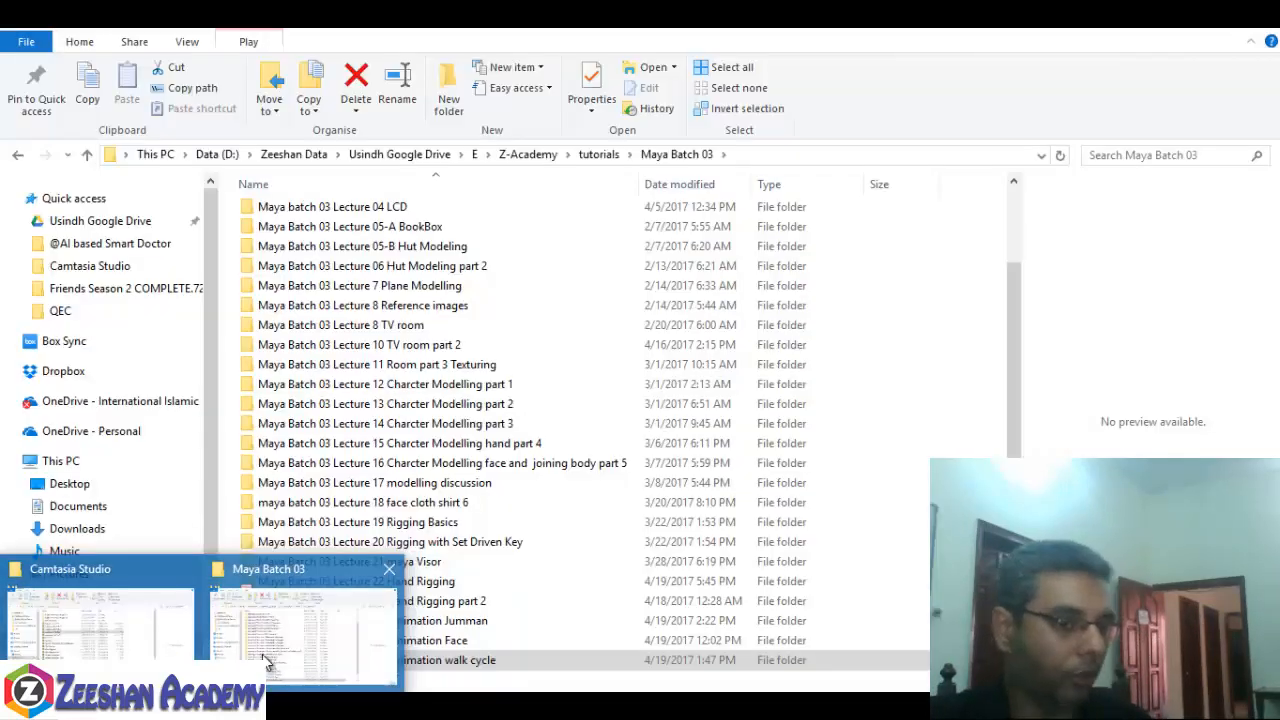
{"action": "left_click", "coordinate": [80, 506]}
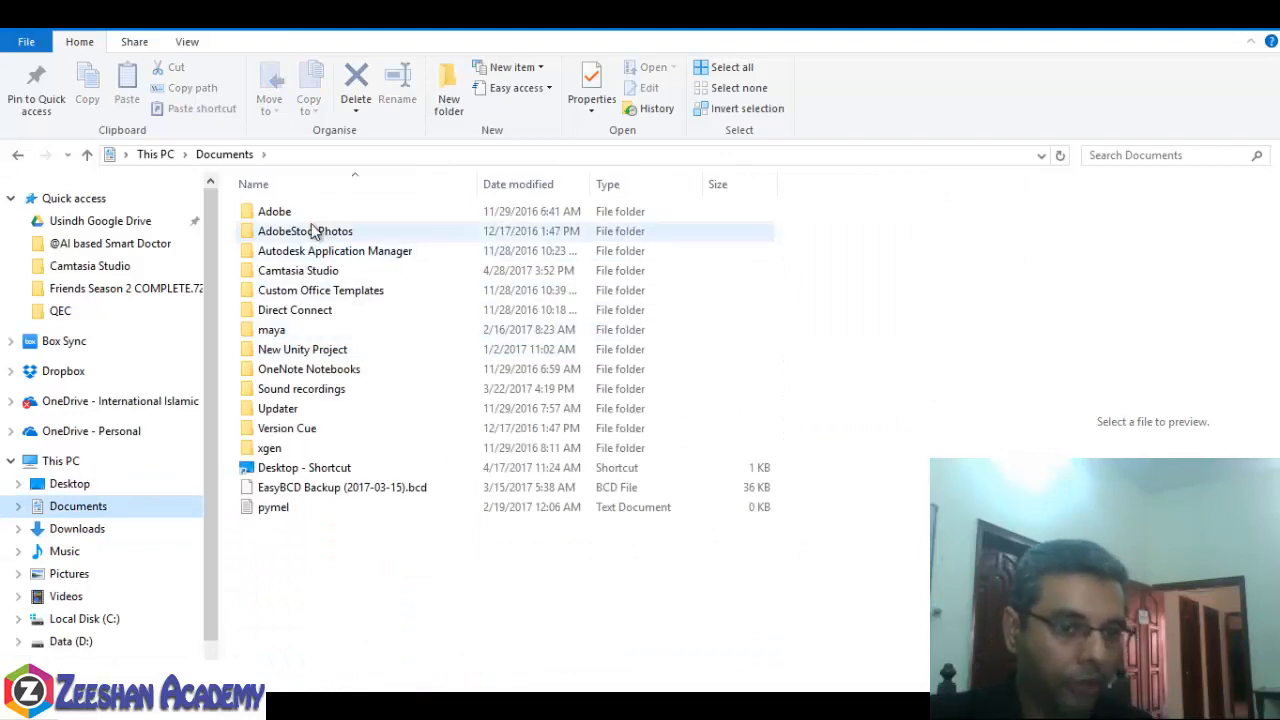
{"action": "double_click", "coordinate": [270, 330]}
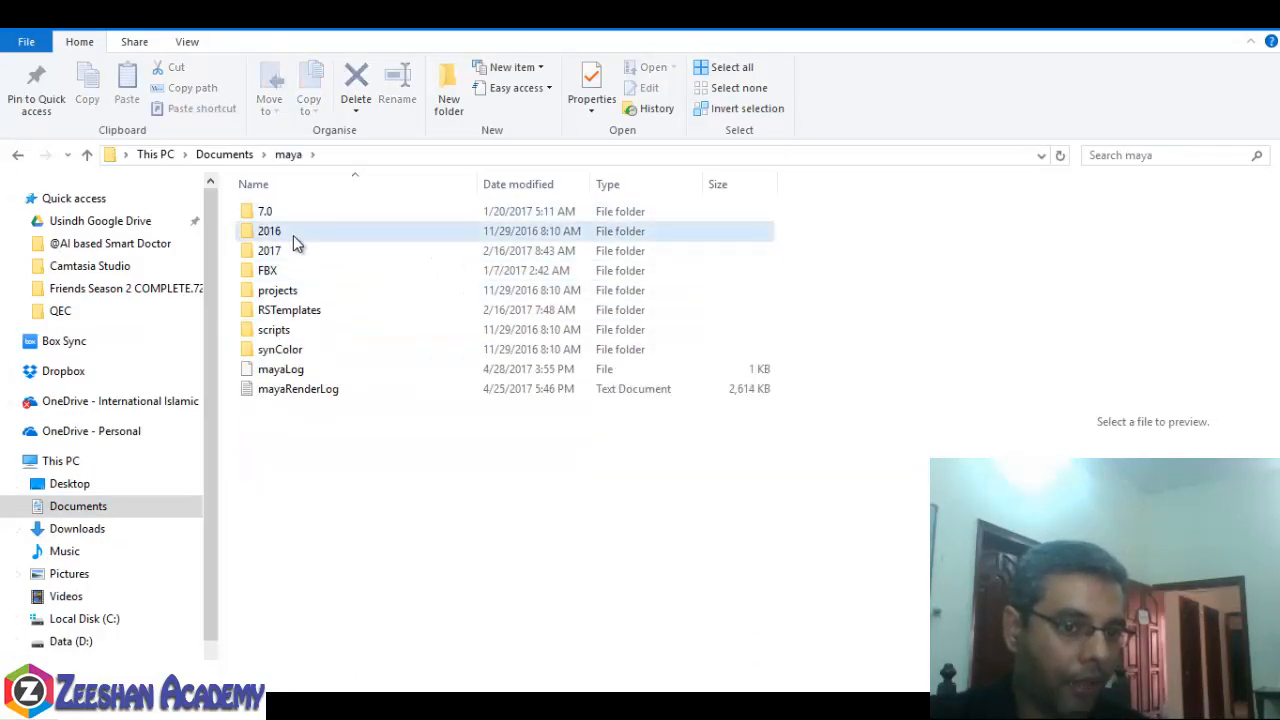
{"action": "double_click", "coordinate": [293, 235]}
{"action": "double_click", "coordinate": [290, 211]}
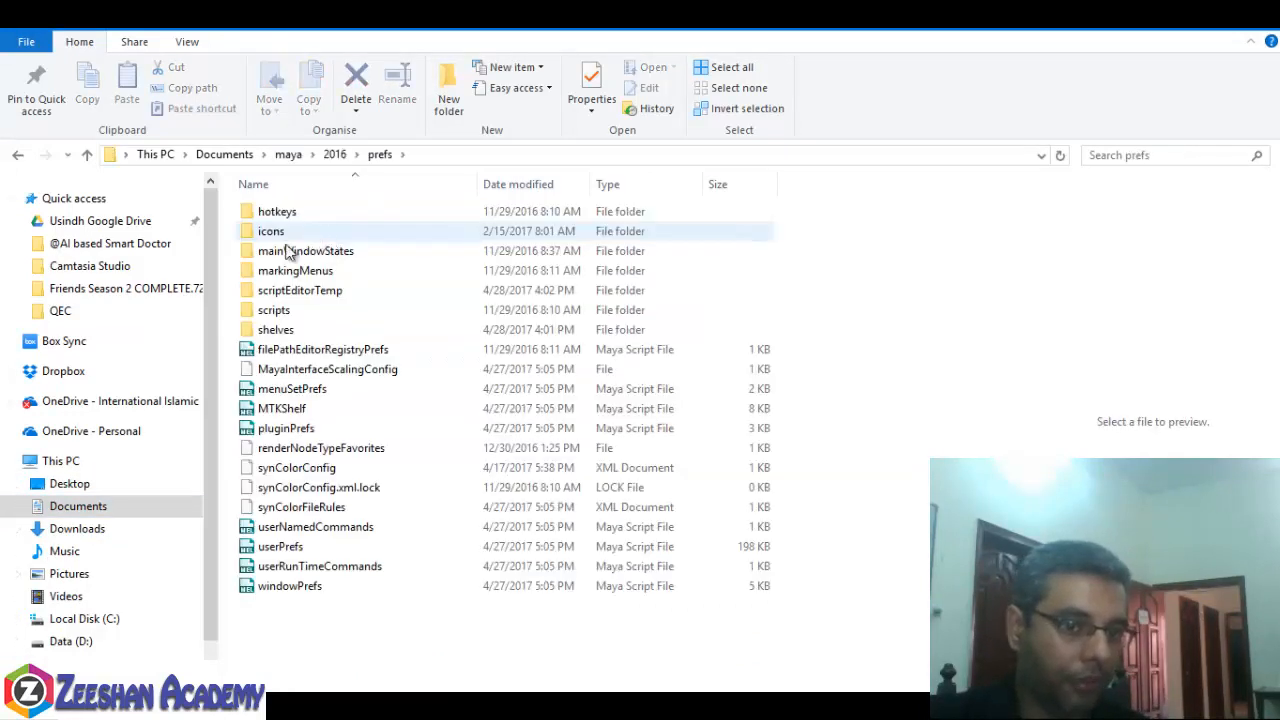
{"action": "double_click", "coordinate": [296, 333]}
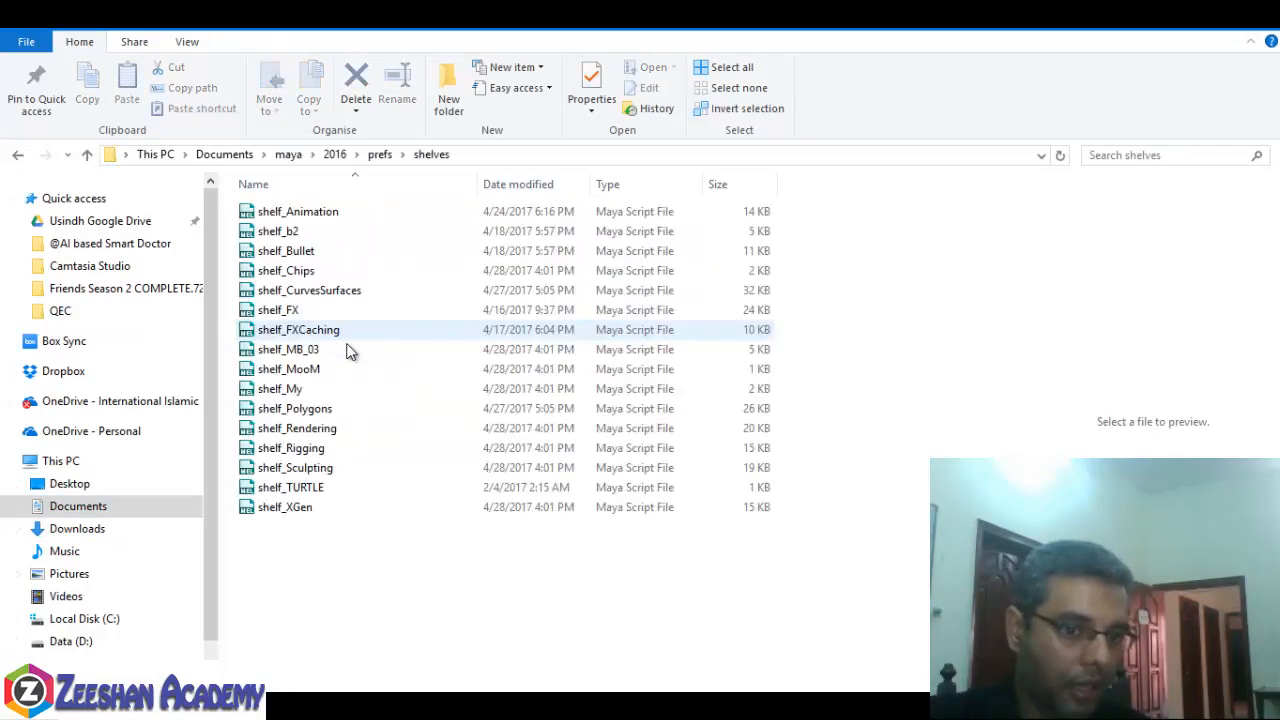
{"action": "left_click", "coordinate": [286, 390]}
{"action": "left_click", "coordinate": [295, 276]}
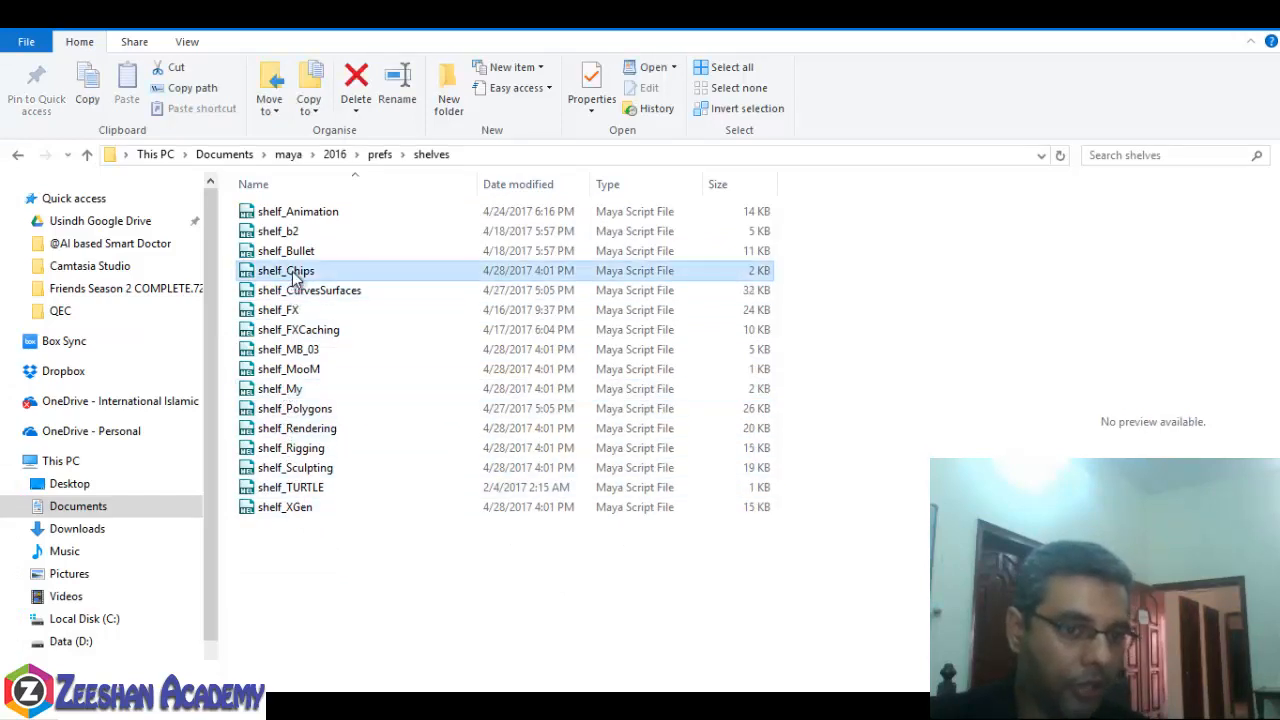
- Compare the Chips shelf in Maya with the saved shelf files in File Explorer, and return to Maya
{"action": "left_click", "coordinate": [779, 658]}
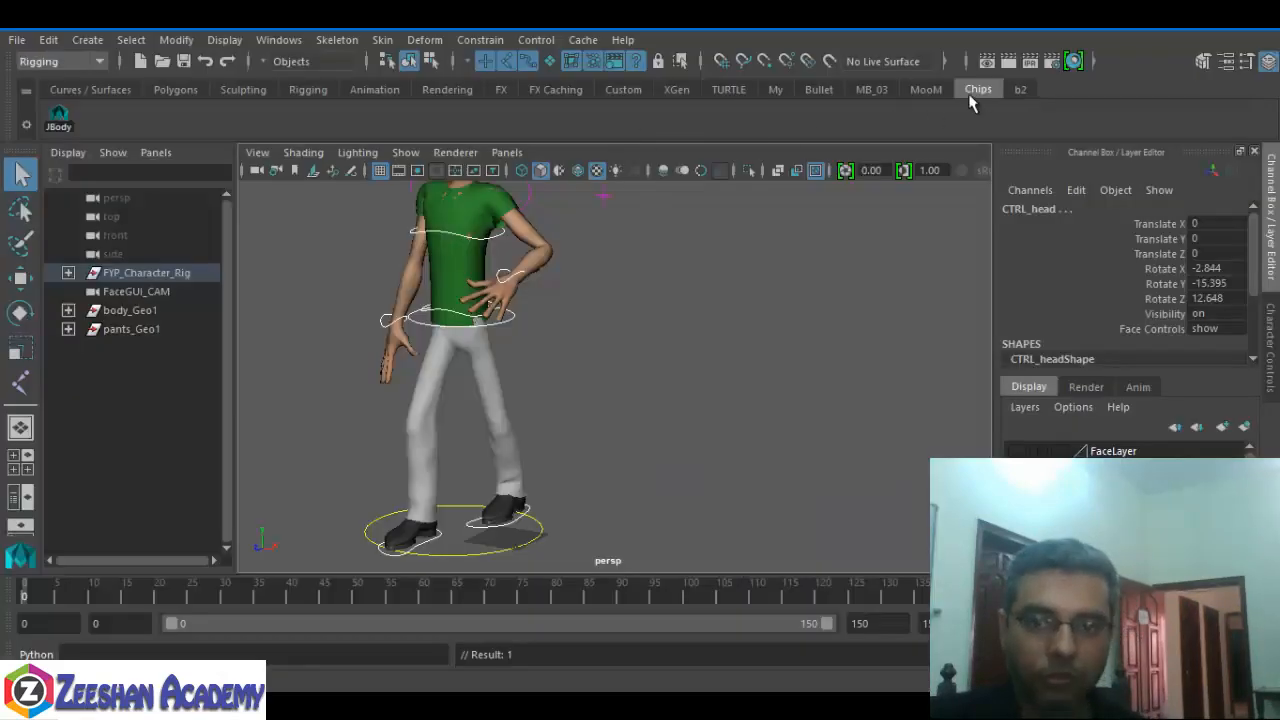
{"action": "mouse_move", "coordinate": [712, 705]}
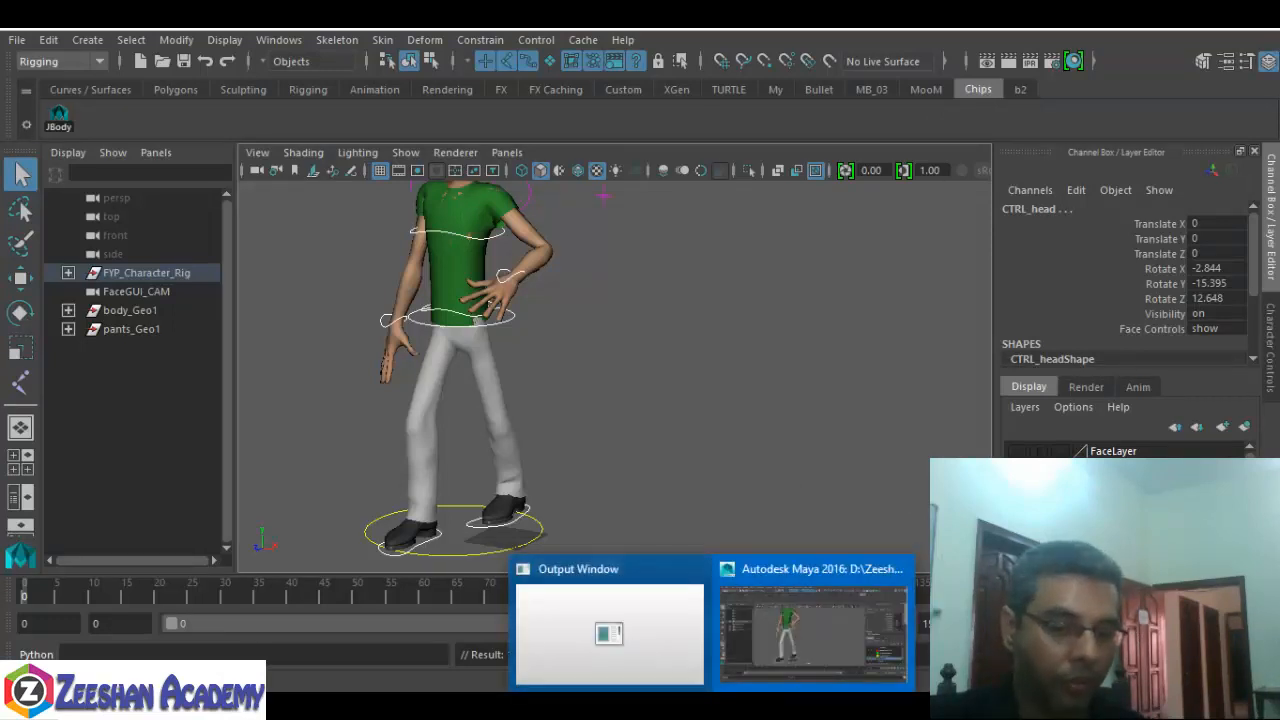
{"action": "mouse_move", "coordinate": [318, 555]}
{"action": "left_click", "coordinate": [287, 602]}
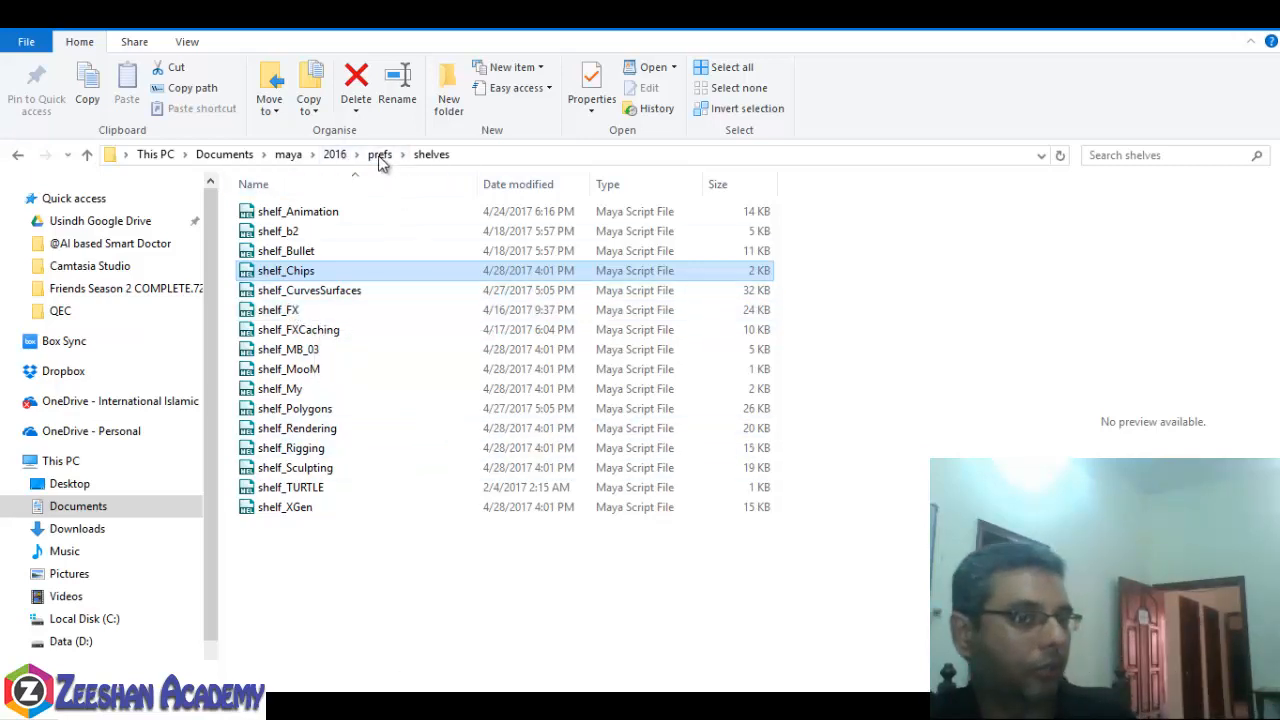
{"action": "left_click", "coordinate": [789, 655]}
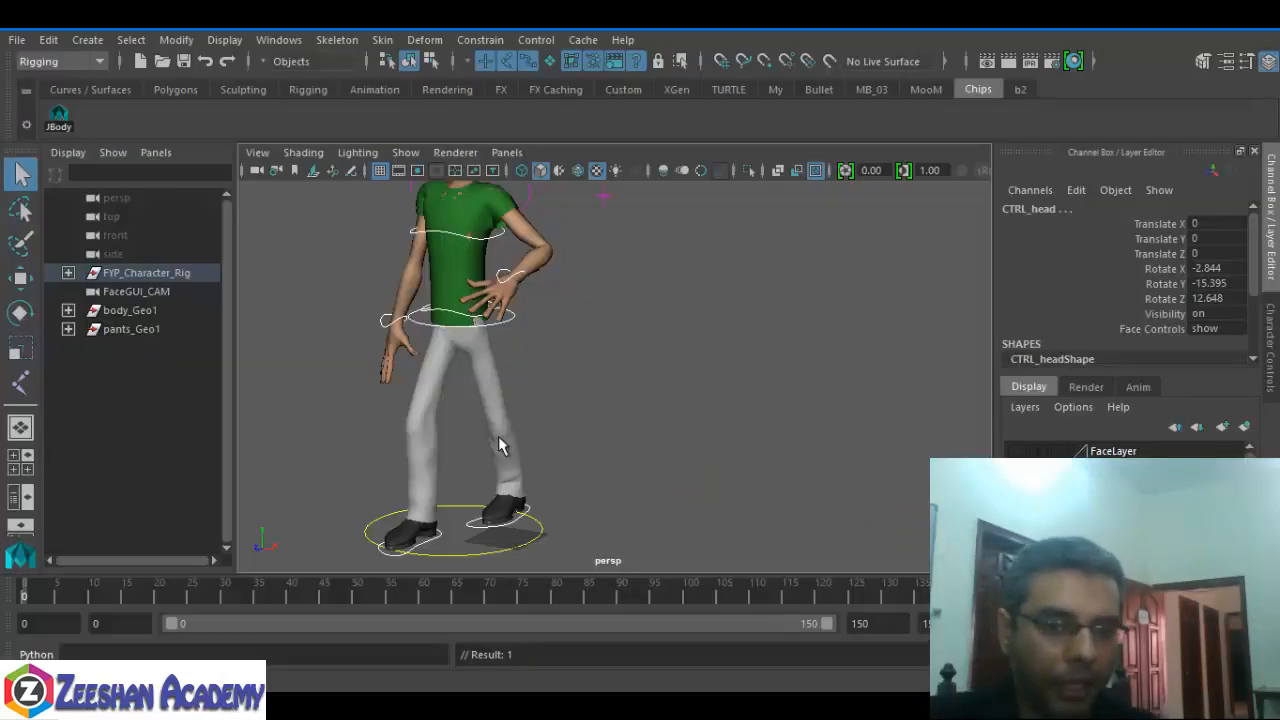
- Start a new selection of the right foot, left foot, root, right IK hand and left IK hand controls
{"action": "middle_click_drag", "start_coordinate": [498, 446], "coordinate": [649, 449], "text": "alt"}
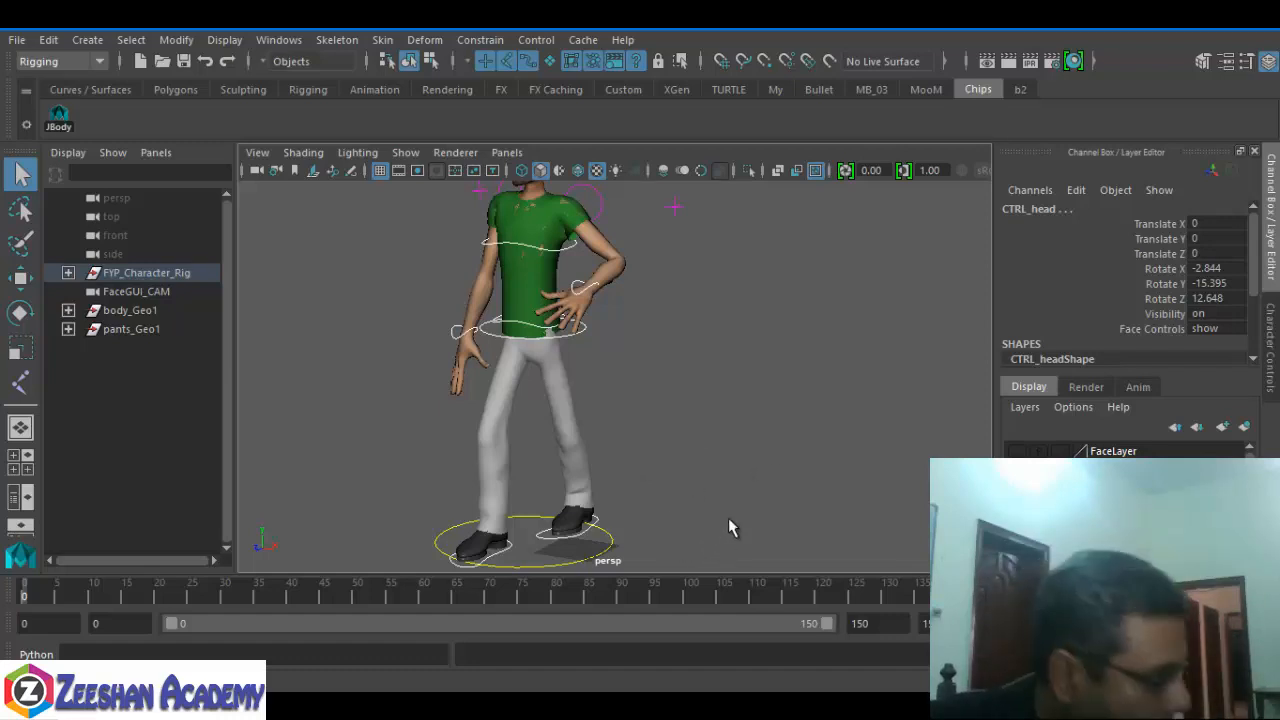
{"action": "left_click_drag", "start_coordinate": [812, 392], "coordinate": [583, 503], "text": "alt"}
{"action": "left_click", "coordinate": [656, 467]}
{"action": "left_click", "coordinate": [556, 563]}
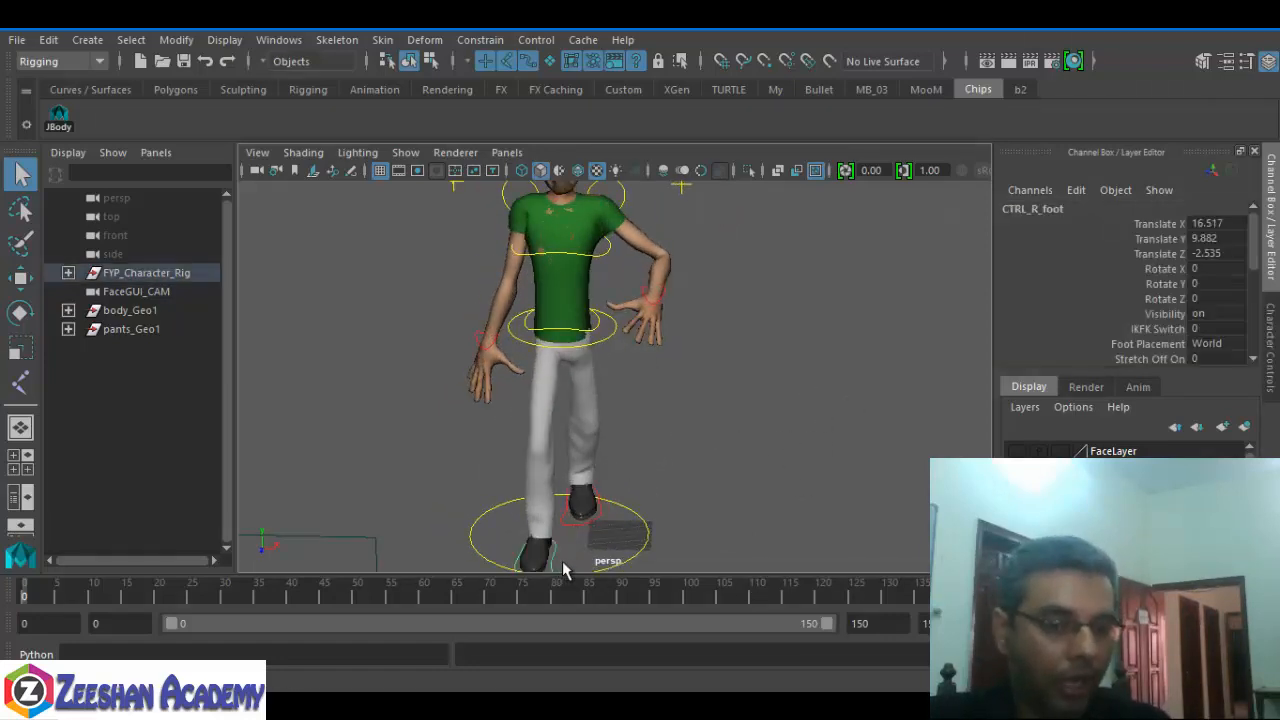
{"action": "left_click_drag", "start_coordinate": [563, 563], "coordinate": [580, 525], "text": "alt"}
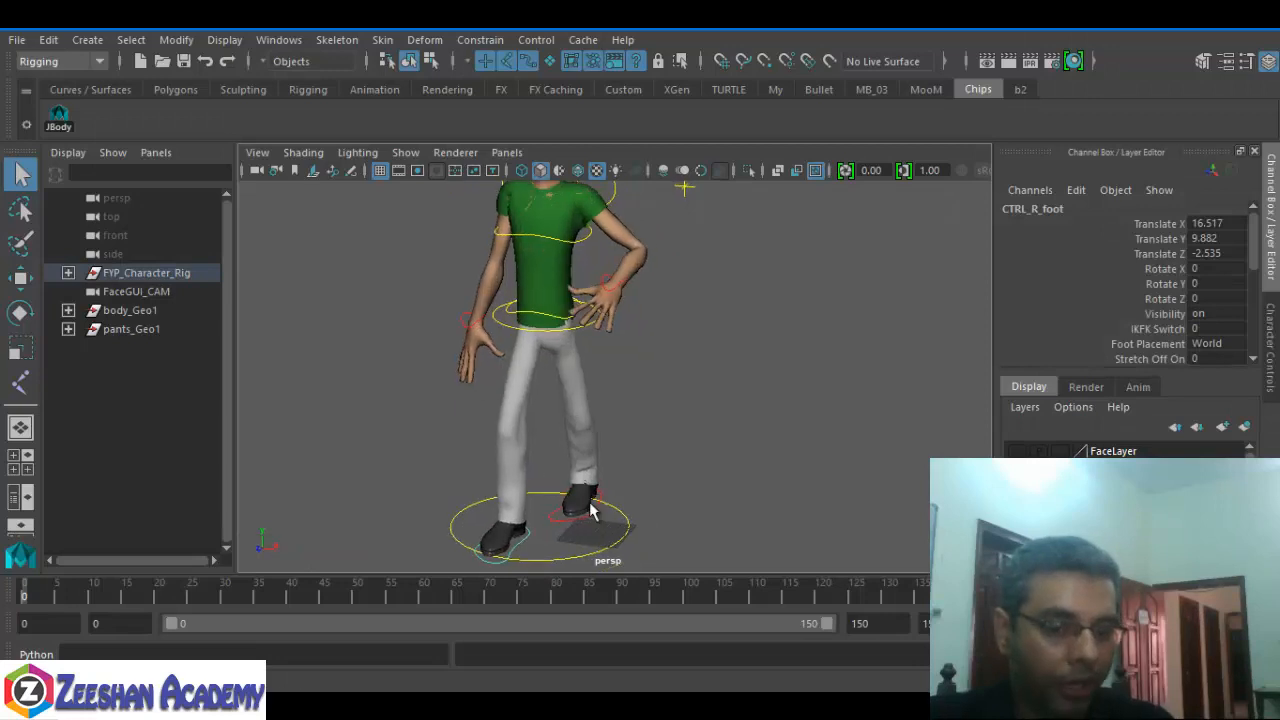
{"action": "left_click", "coordinate": [578, 333]}
{"action": "left_click", "coordinate": [468, 321]}
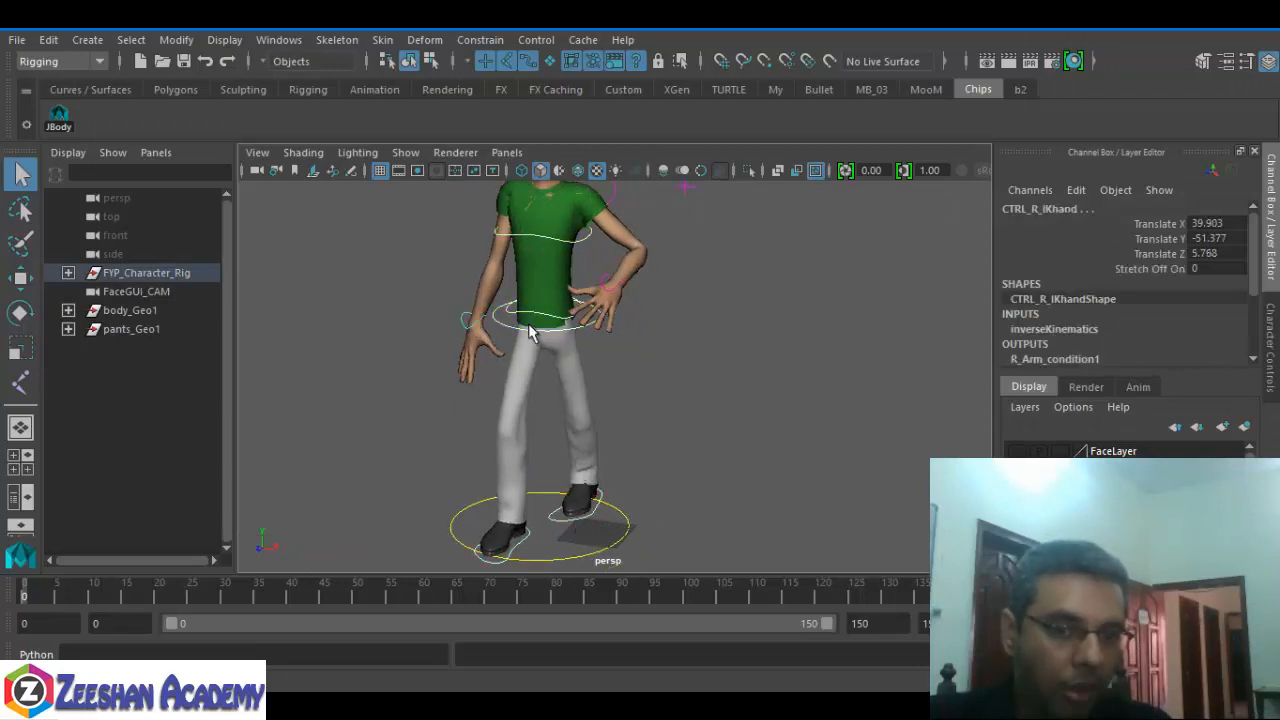
{"action": "left_click", "coordinate": [610, 285]}
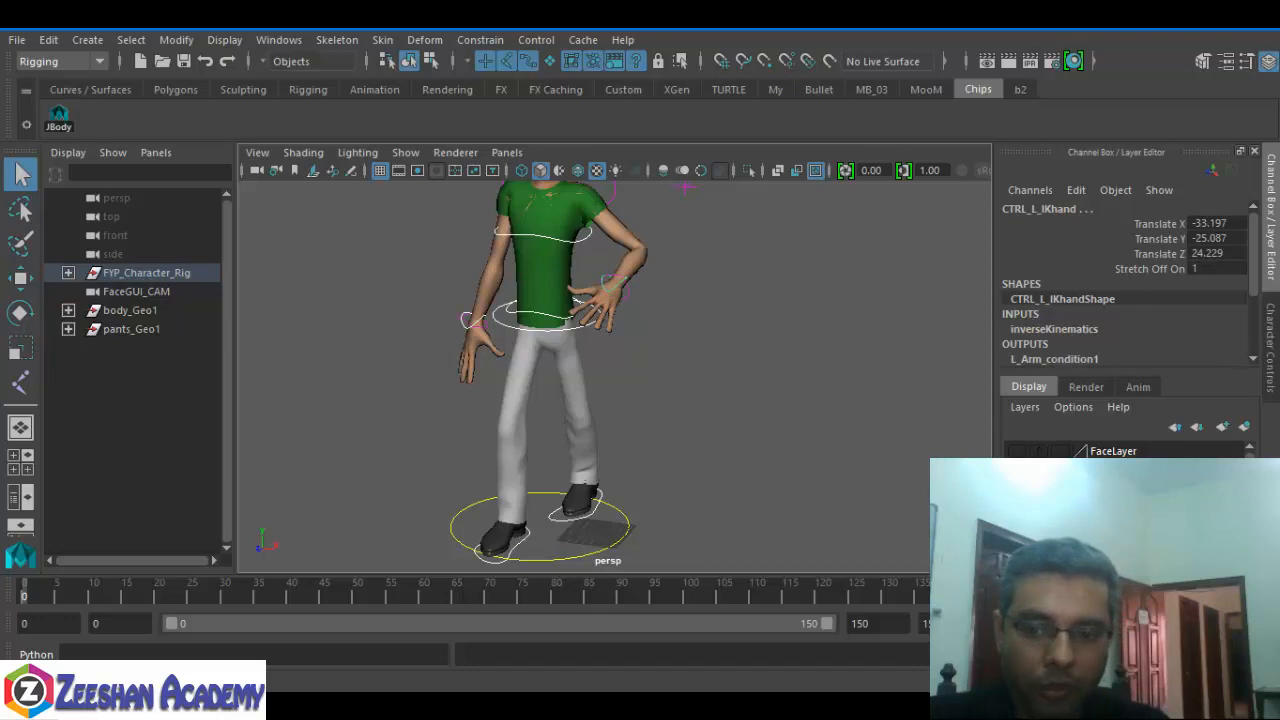
- Add the left and right wrist controls to the selection
{"action": "middle_click_drag", "start_coordinate": [665, 407], "coordinate": [671, 457], "text": "alt"}
{"action": "left_click", "coordinate": [632, 348]}
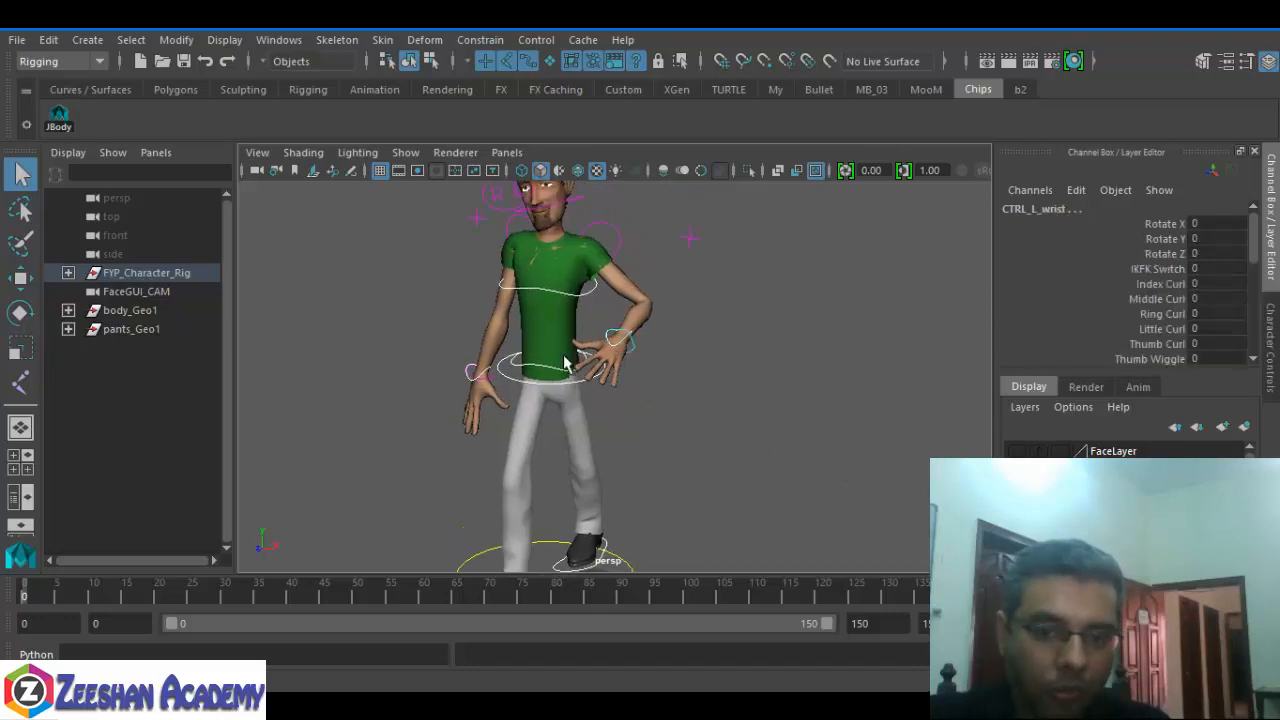
{"action": "left_click", "coordinate": [493, 381]}
- Add the head, both clavicles, both arm pole vectors, the eyes and the lower torso controls to the selection
{"action": "middle_click_drag", "start_coordinate": [508, 185], "coordinate": [538, 268], "text": "alt"}
{"action": "scroll", "coordinate": [538, 268], "scroll_direction": "up", "scroll_amount": 2}
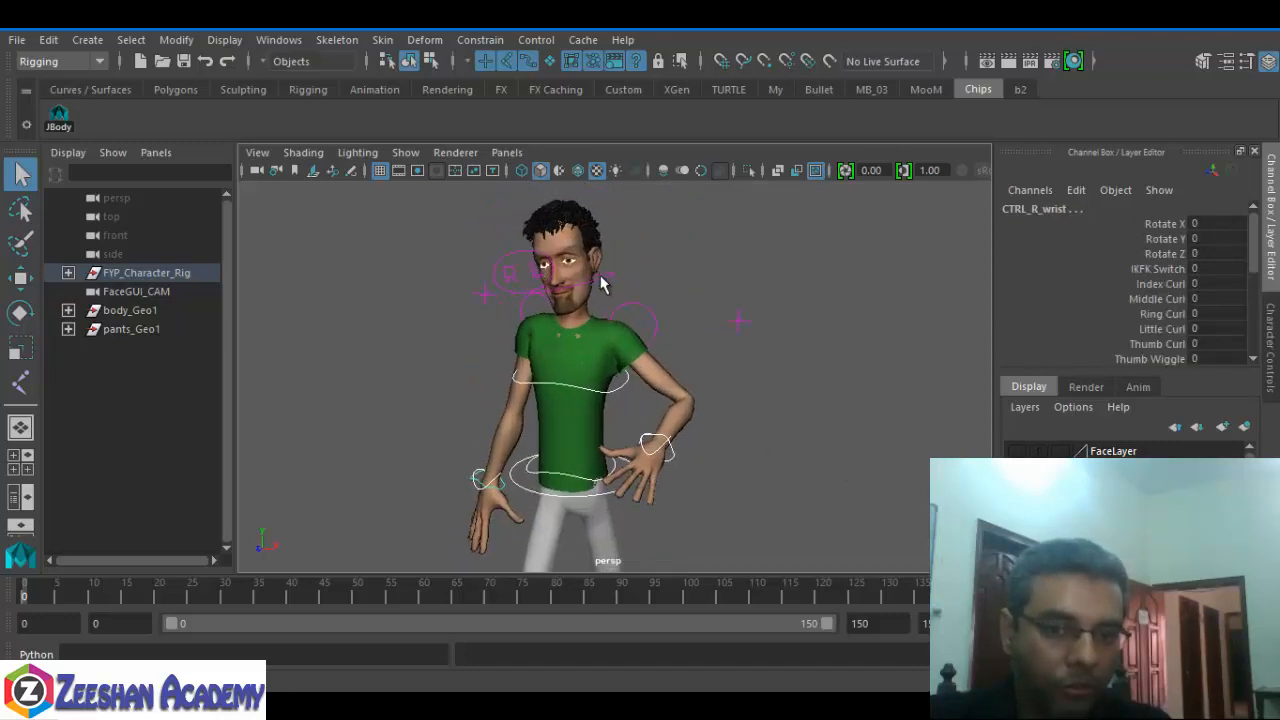
{"action": "left_click", "coordinate": [603, 278], "text": "shift"}
{"action": "left_click", "coordinate": [646, 308], "text": "shift"}
{"action": "left_click", "coordinate": [524, 309], "text": "shift"}
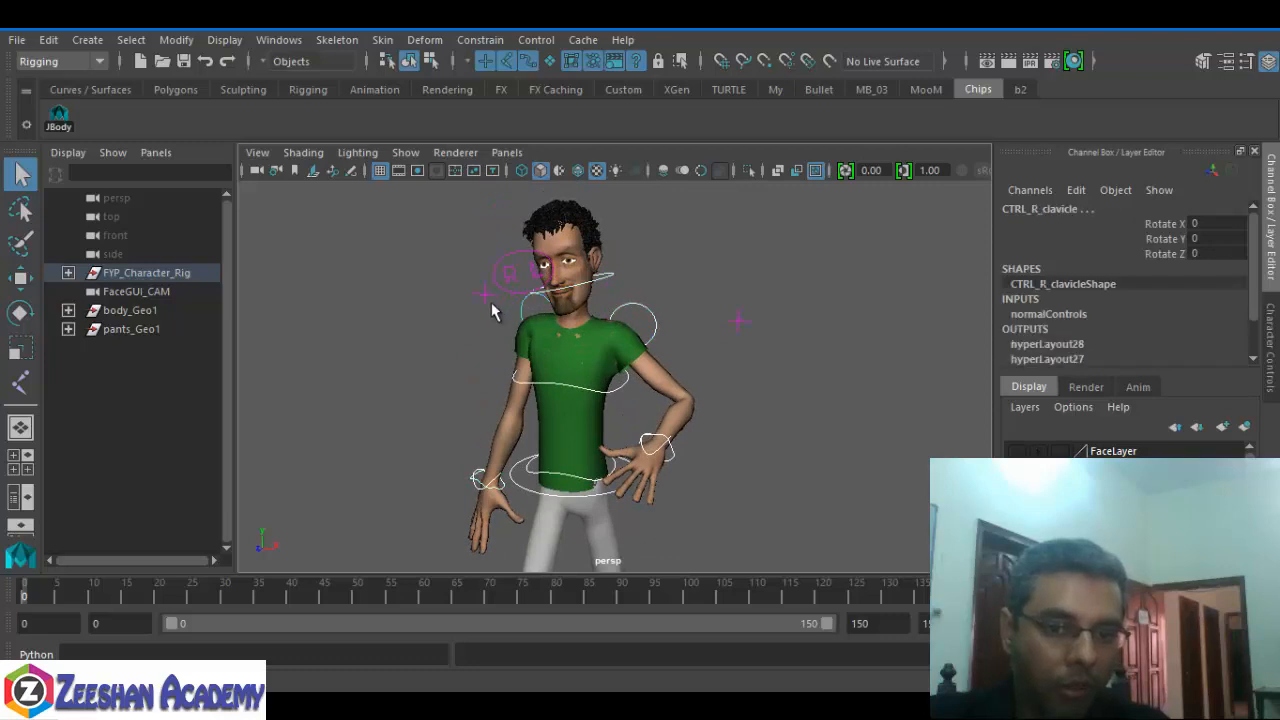
{"action": "left_click", "coordinate": [486, 295], "text": "shift"}
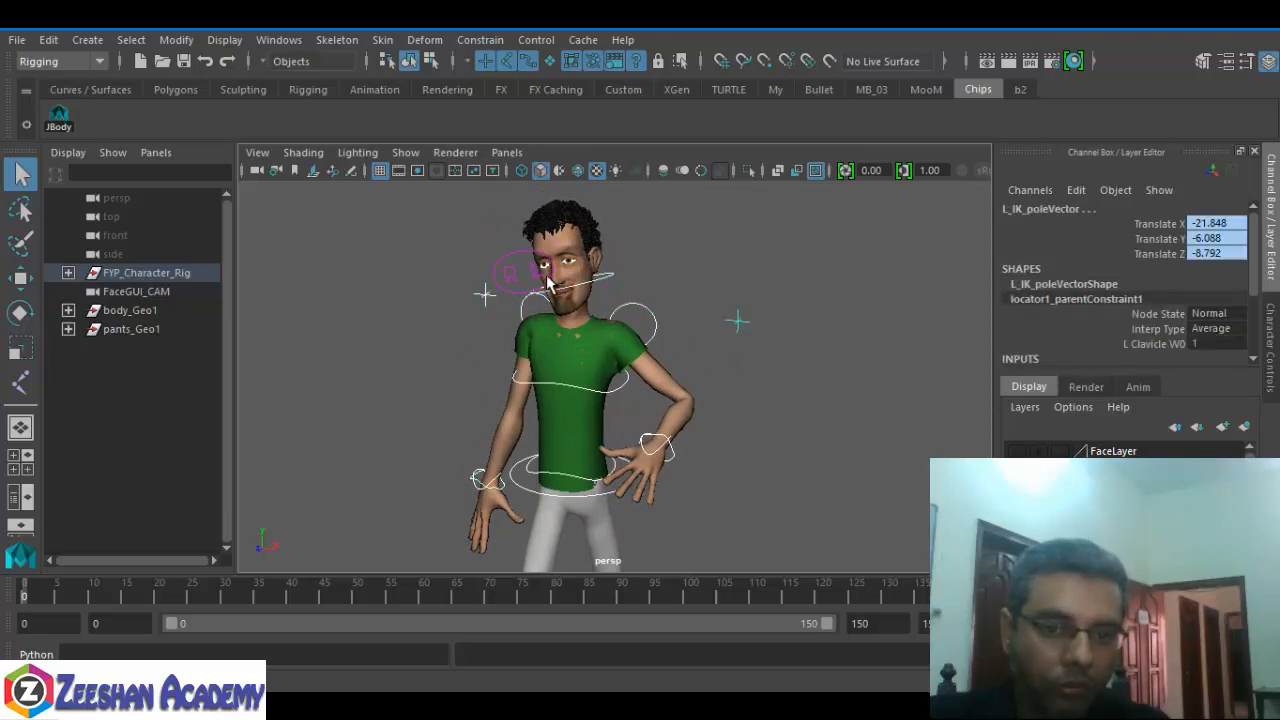
{"action": "left_click", "coordinate": [511, 253], "text": "shift"}
{"action": "middle_click_drag", "start_coordinate": [710, 454], "coordinate": [682, 356], "text": "alt"}
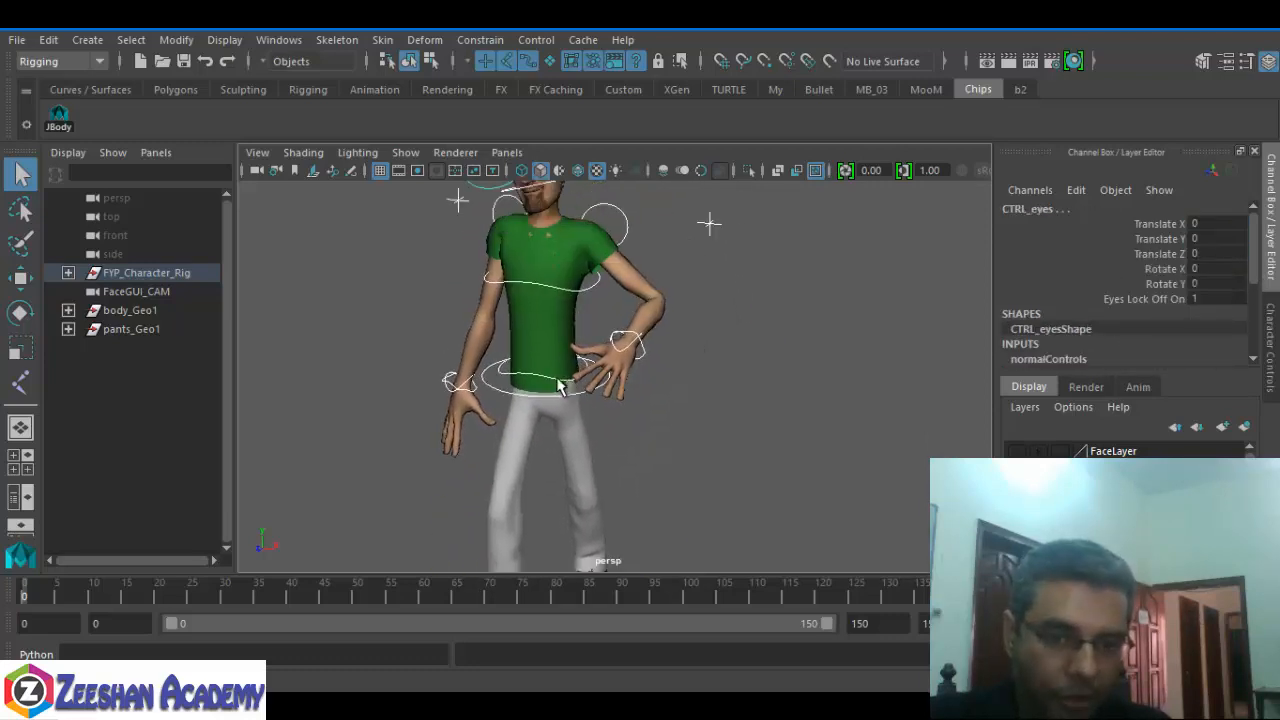
{"action": "middle_click_drag", "start_coordinate": [560, 386], "coordinate": [572, 440], "text": "alt"}
{"action": "left_click", "coordinate": [566, 445], "text": "shift"}
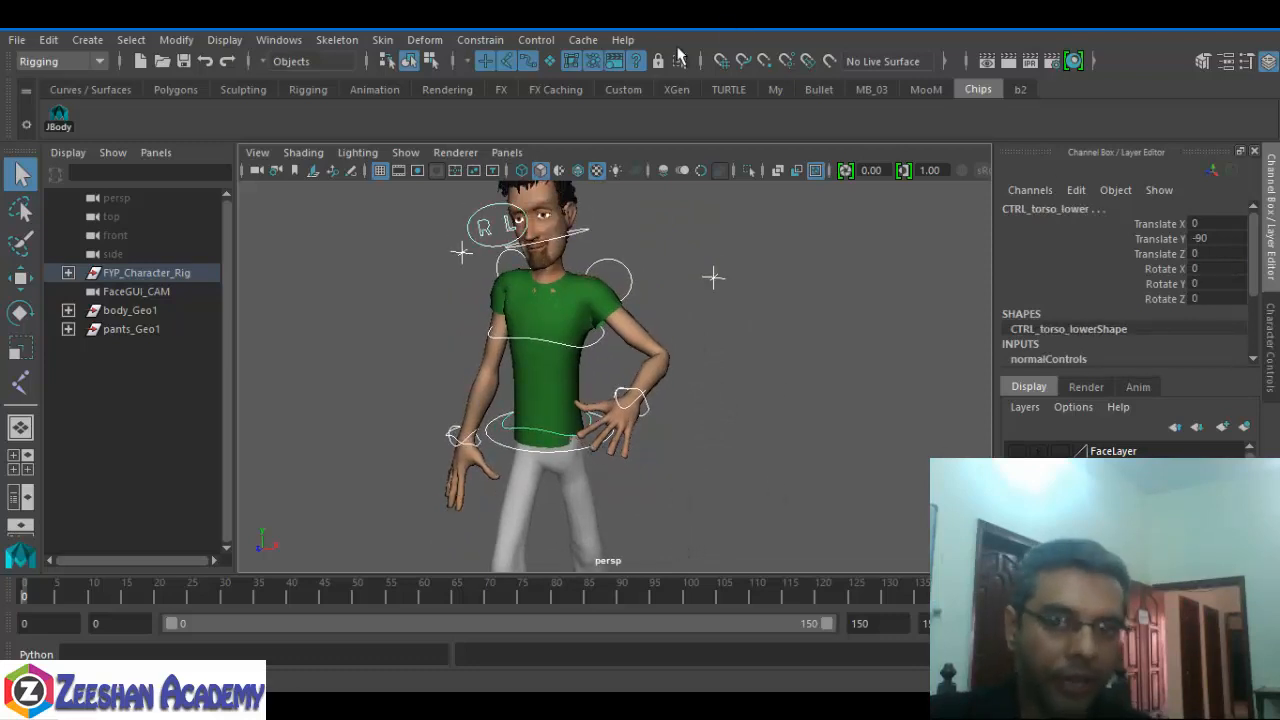
{"action": "left_click", "coordinate": [45, 61]}
{"action": "left_click", "coordinate": [42, 100]}
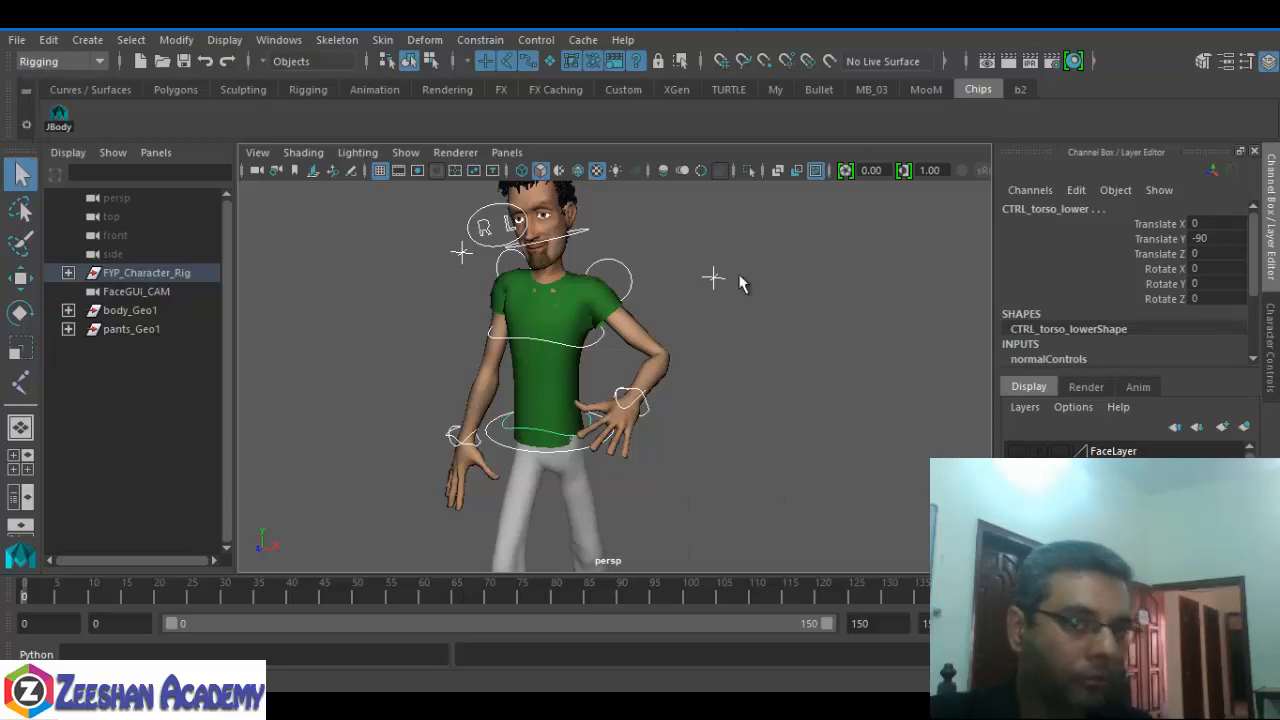
- Create a character set named JummanBahi from the selected controls, including all keyable attributes
{"action": "left_click", "coordinate": [536, 41]}
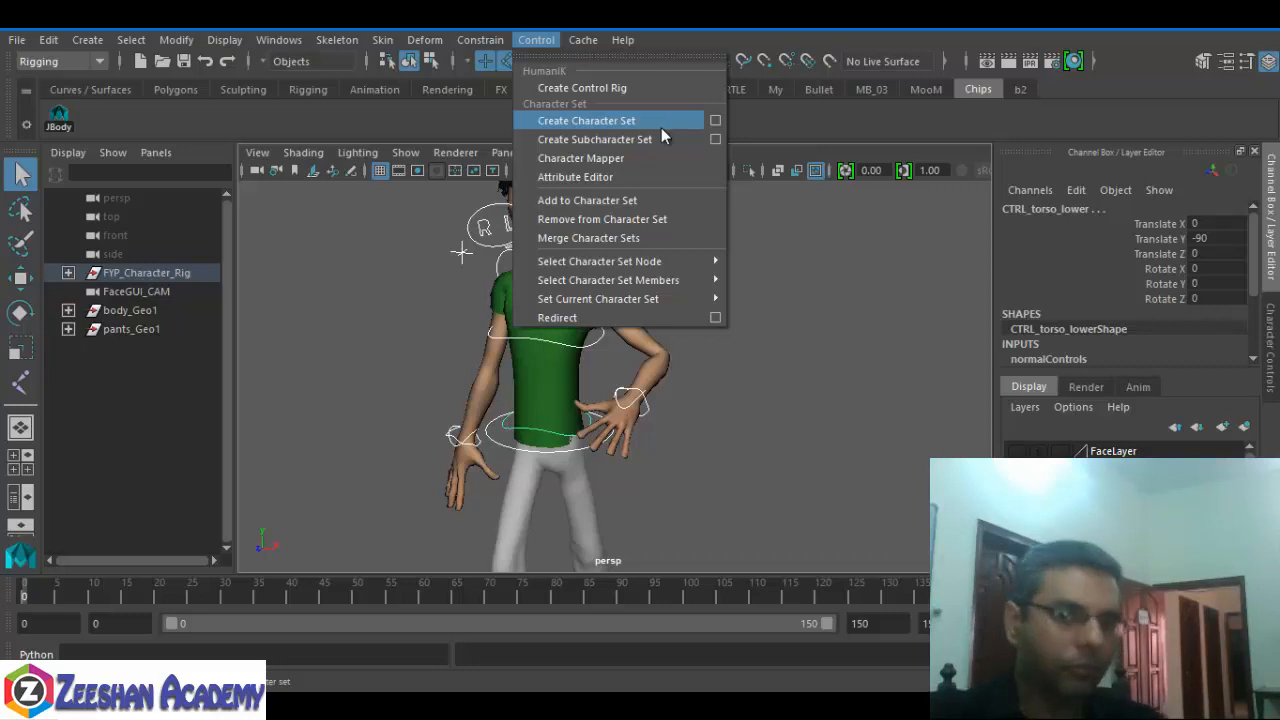
{"action": "left_click", "coordinate": [715, 120]}
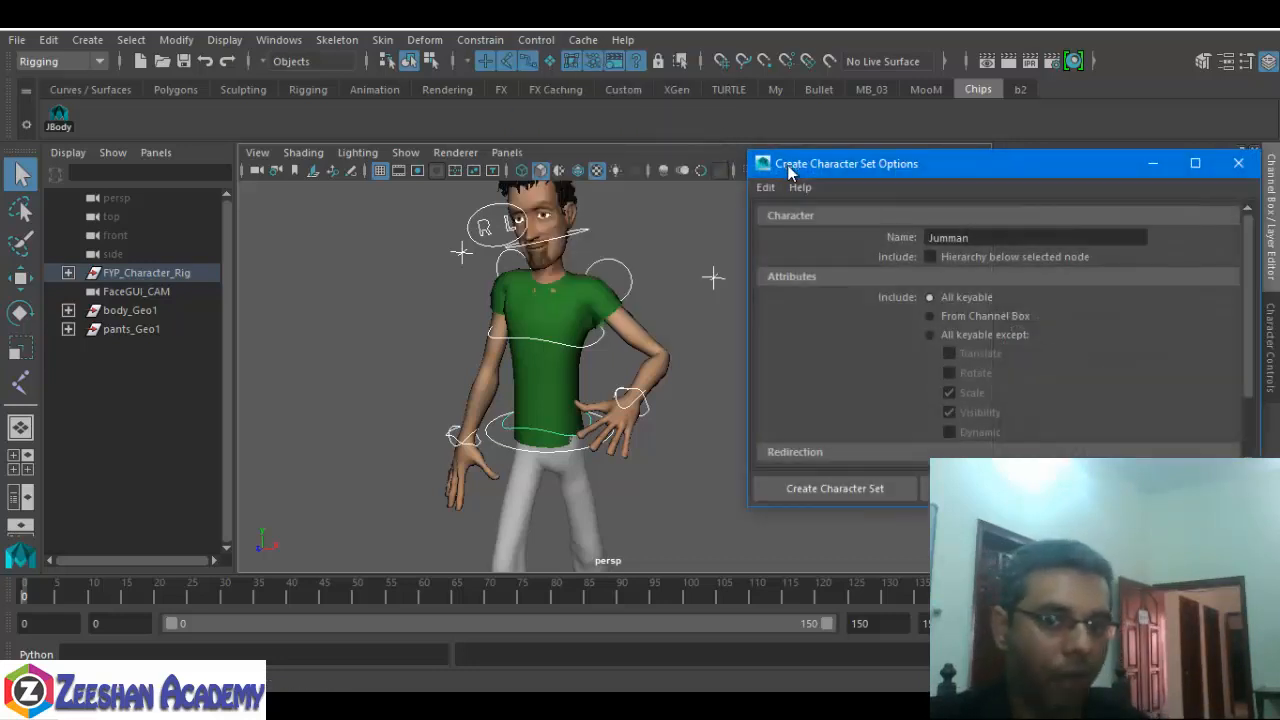
{"action": "double_click", "coordinate": [779, 242]}
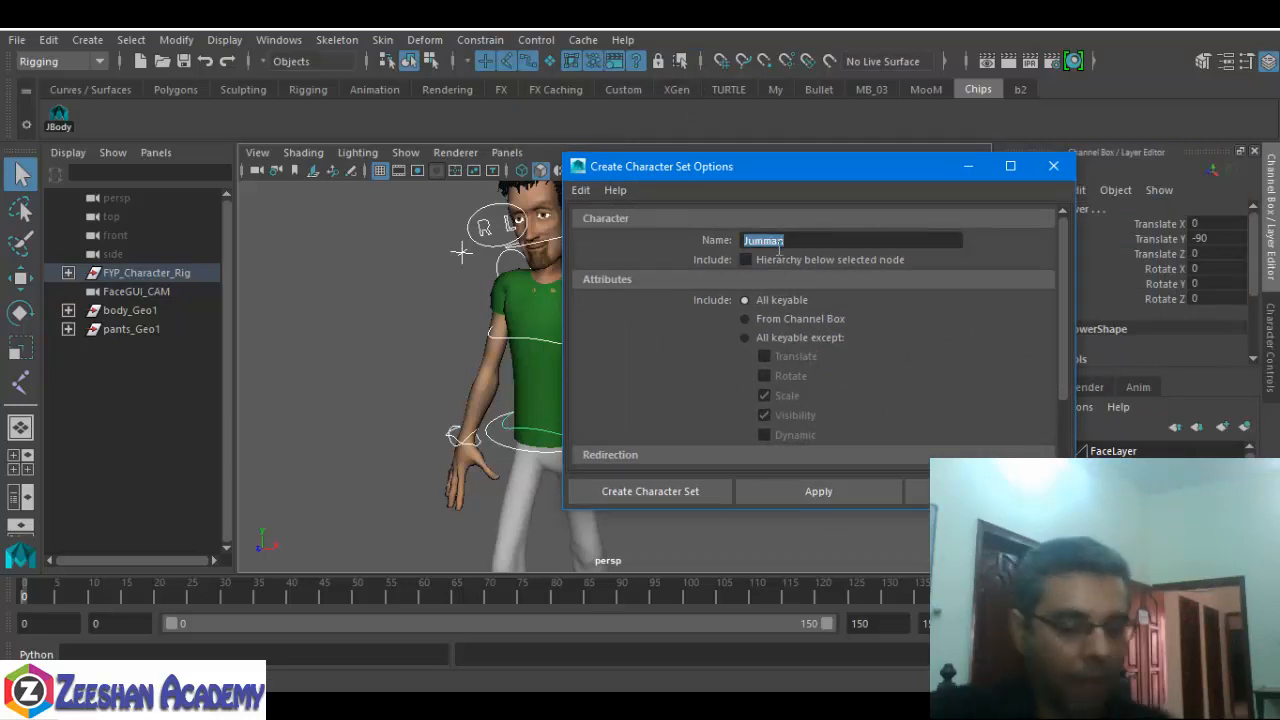
{"action": "type", "text": "Jumma"}
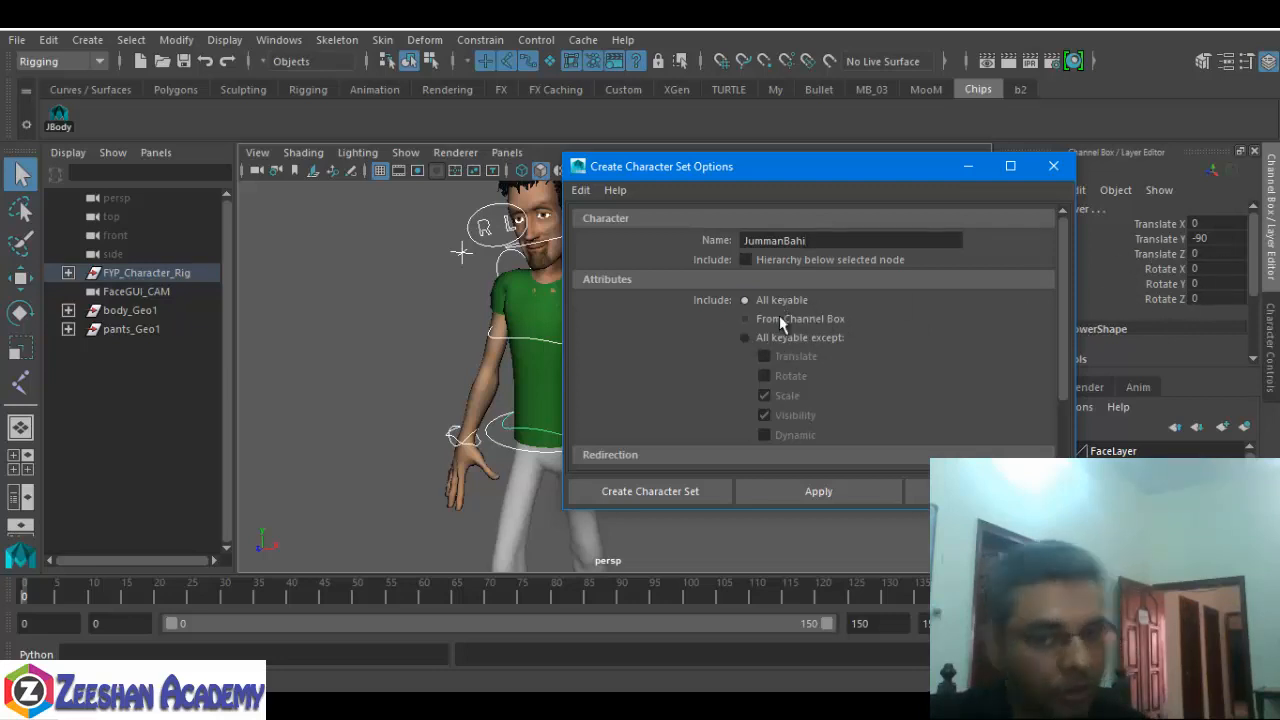
{"action": "left_click", "coordinate": [637, 495]}
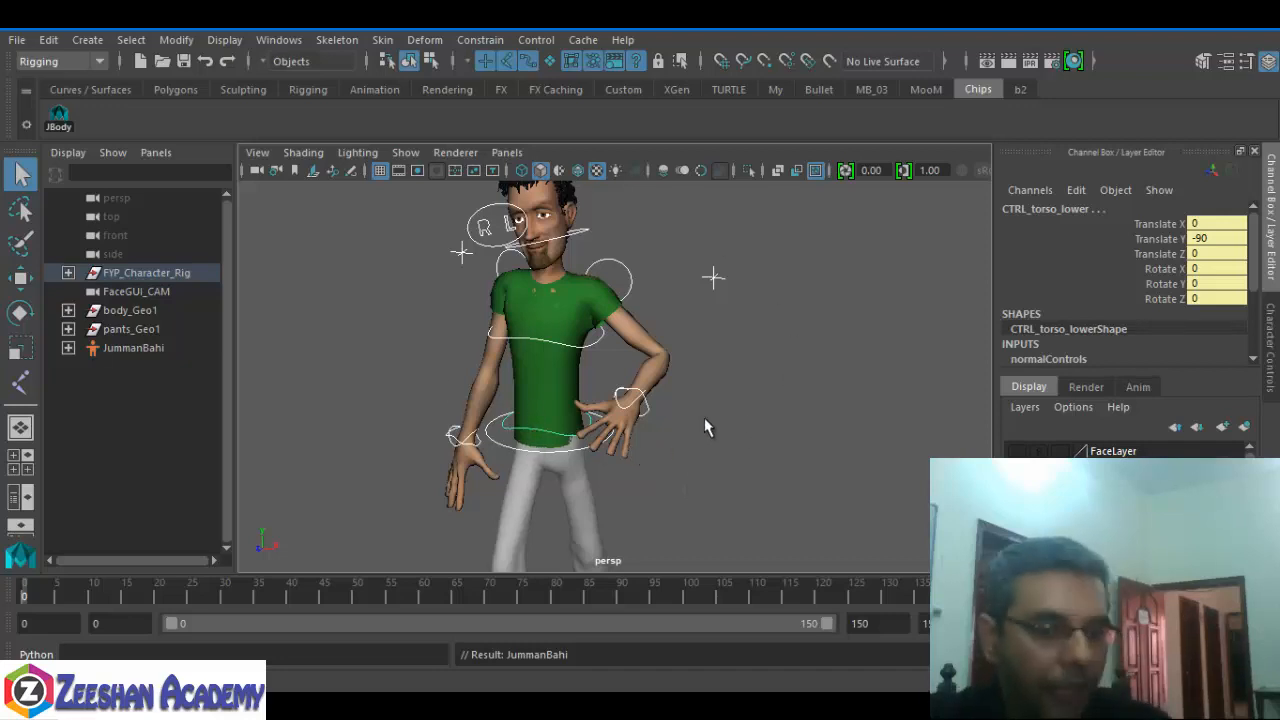
- Clear the selection, expand the JummanBahi character set in a widened Outliner to examine its member attributes, and collapse it
{"action": "middle_click_drag", "start_coordinate": [664, 425], "coordinate": [695, 390], "text": "alt"}
{"action": "left_click", "coordinate": [738, 444]}
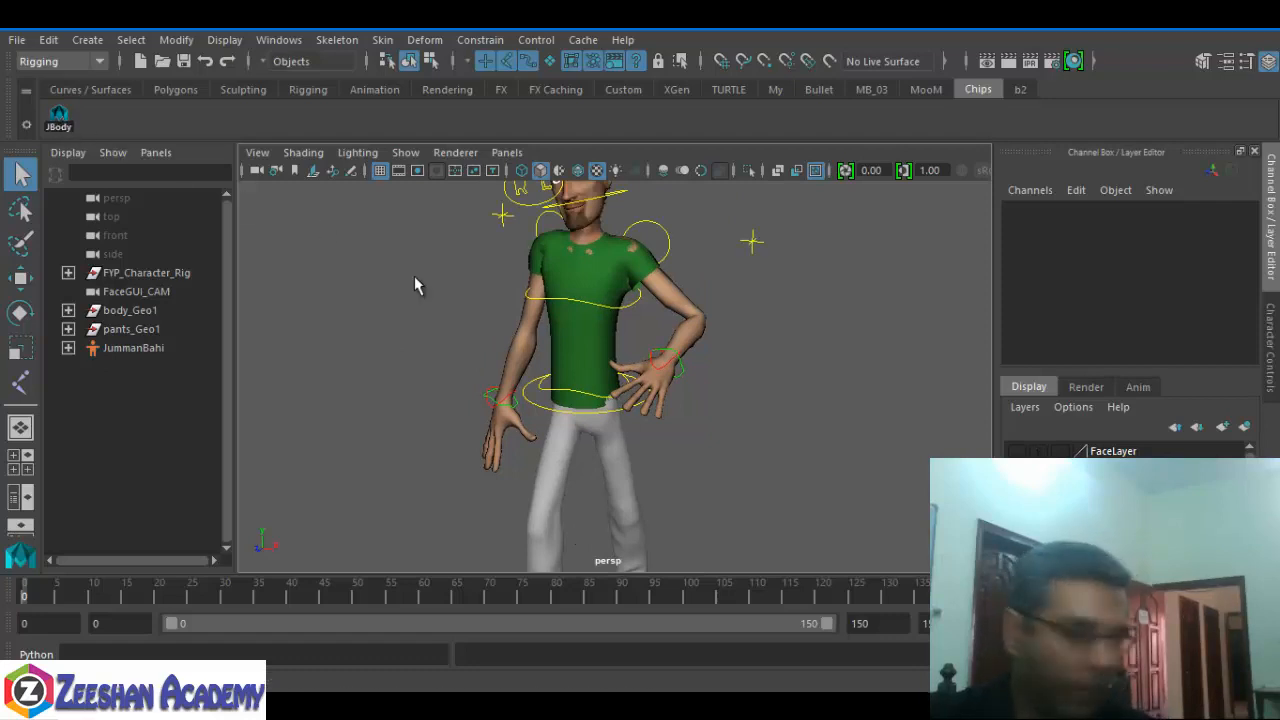
{"action": "left_click_drag", "start_coordinate": [415, 278], "coordinate": [481, 311], "text": "alt"}
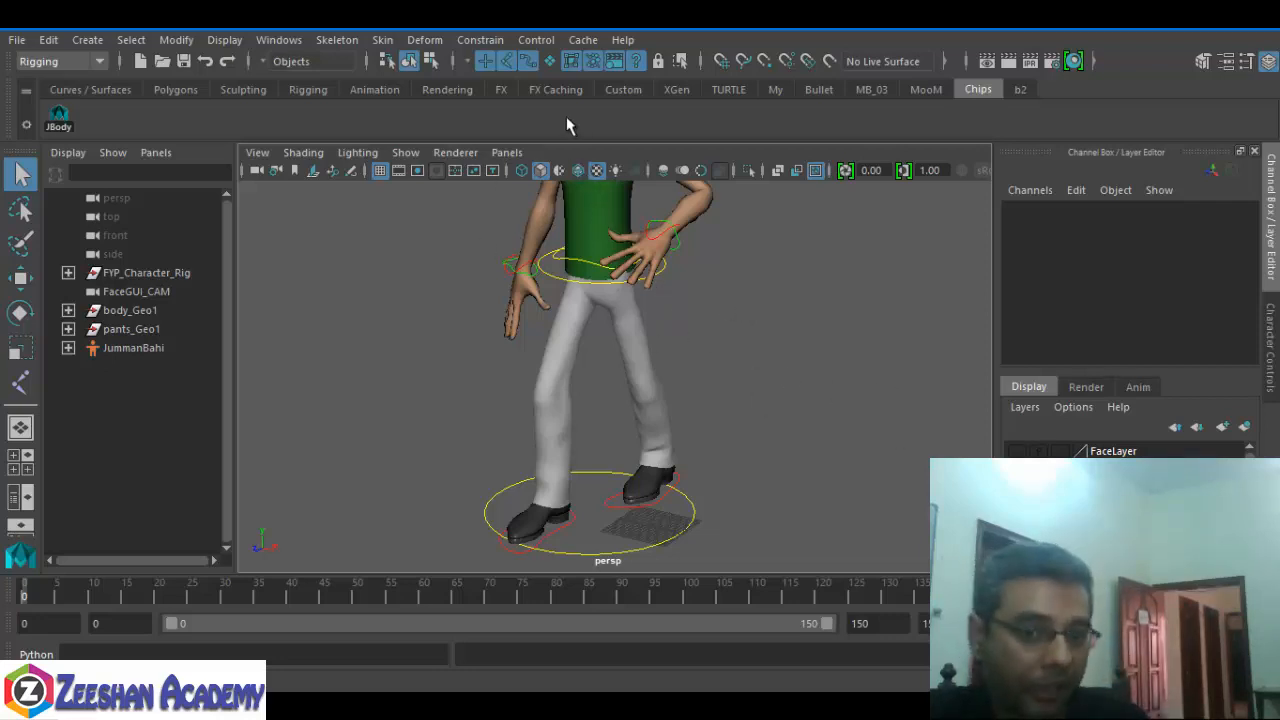
{"action": "left_click", "coordinate": [130, 350]}
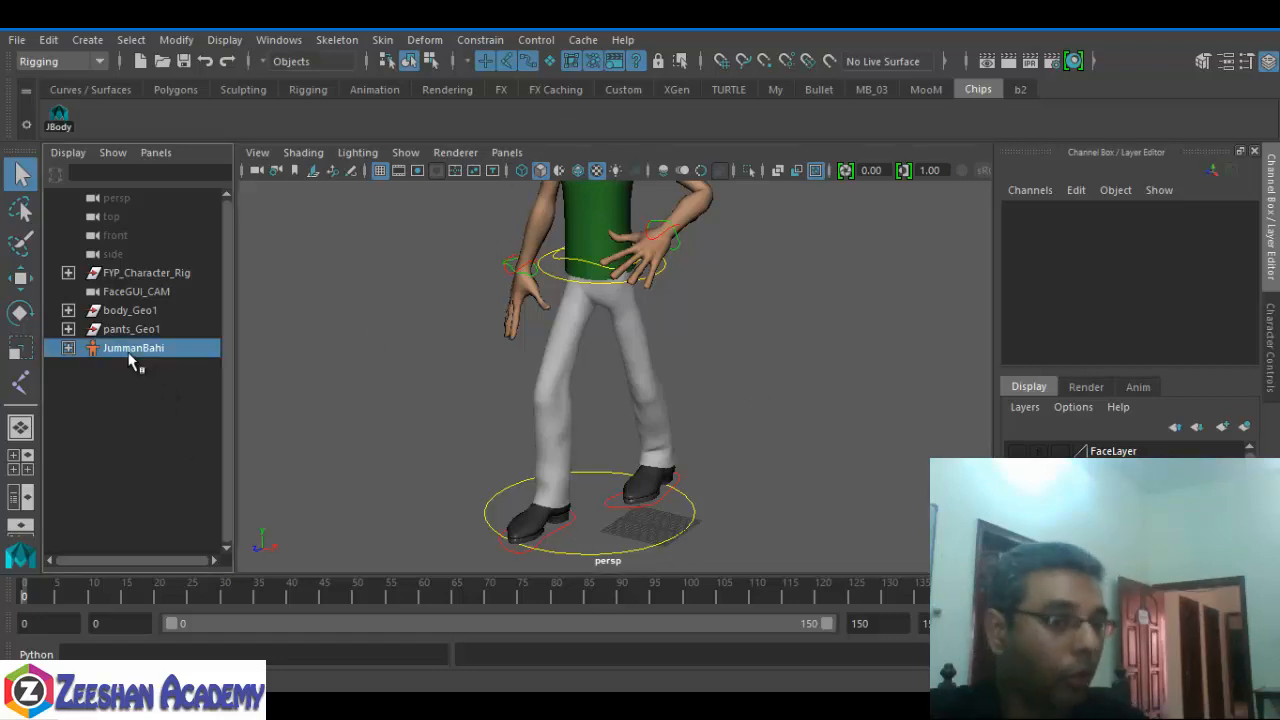
{"action": "left_click", "coordinate": [67, 349]}
{"action": "left_click_drag", "start_coordinate": [237, 402], "coordinate": [388, 400]}
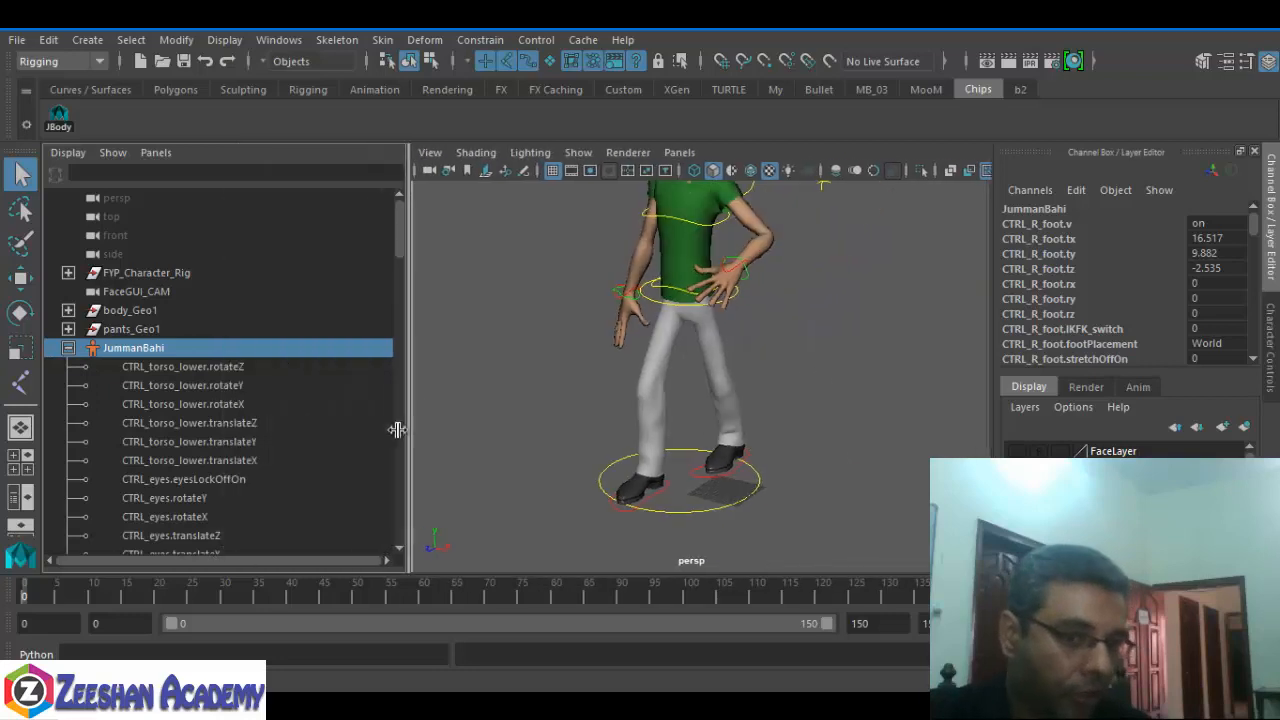
{"action": "left_click_drag", "start_coordinate": [384, 229], "coordinate": [413, 206]}
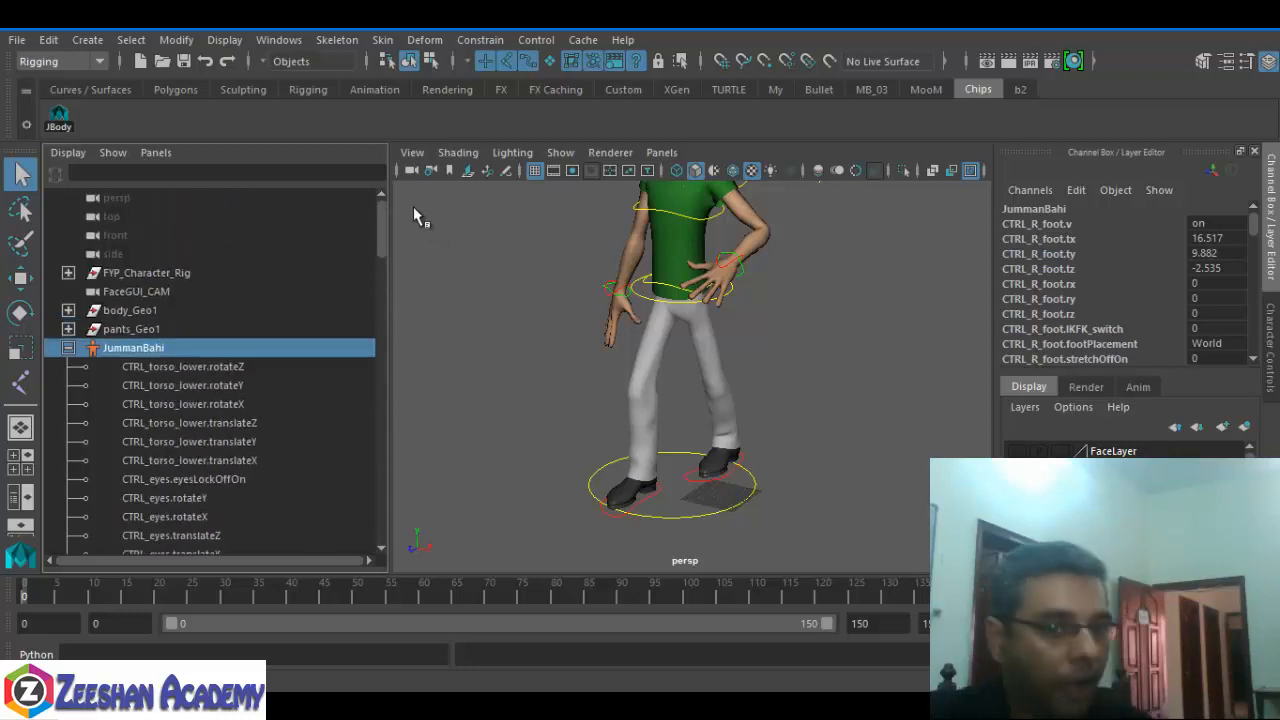
{"action": "left_click", "coordinate": [67, 347]}
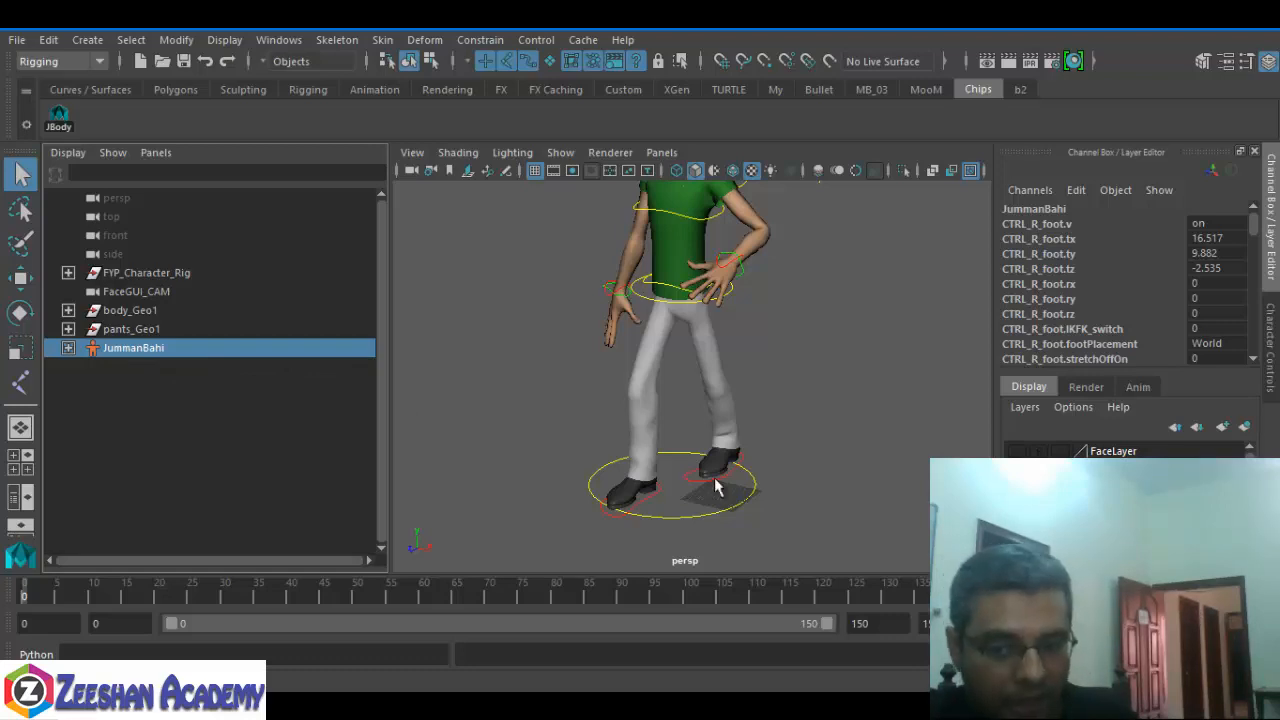
- Key the character set at frame 0 with the right foot control selected, and select the root, lower torso and upper torso controls in turn
{"action": "left_click", "coordinate": [646, 501]}
{"action": "left_click_drag", "start_coordinate": [701, 522], "coordinate": [613, 497], "text": "alt"}
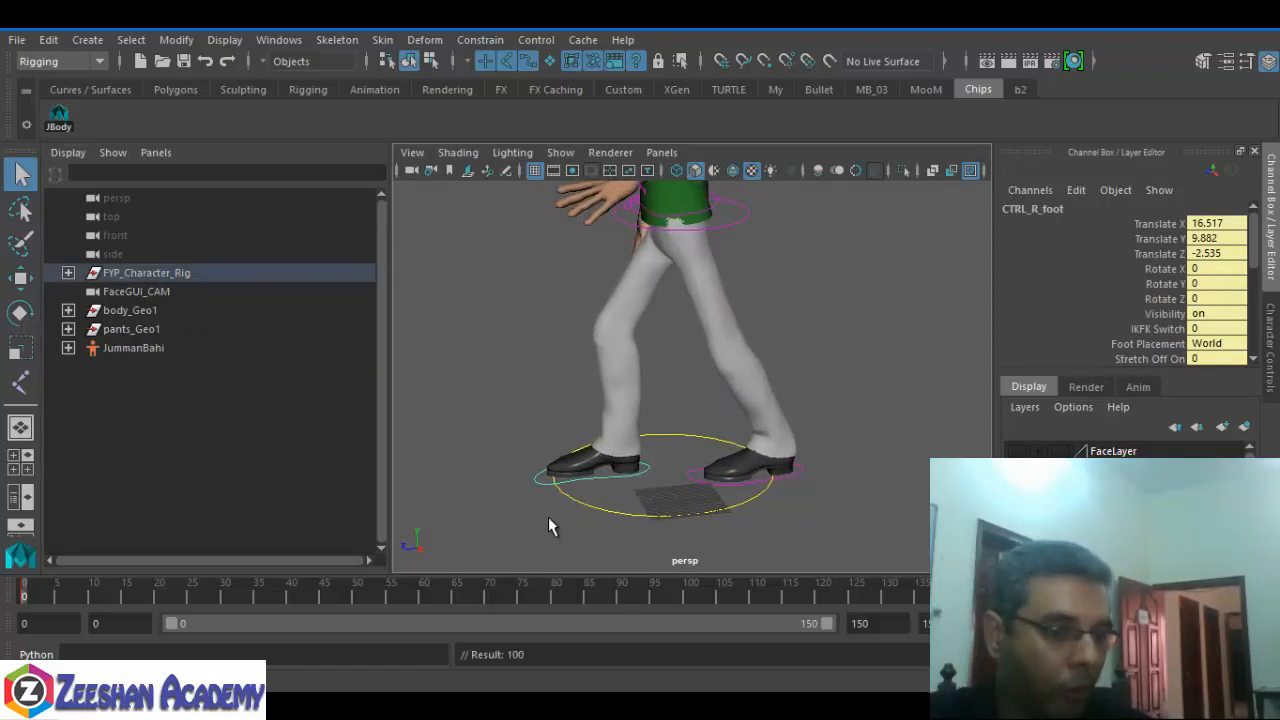
{"action": "left_click_drag", "start_coordinate": [535, 504], "coordinate": [725, 310], "text": "alt"}
{"action": "left_click", "coordinate": [730, 304]}
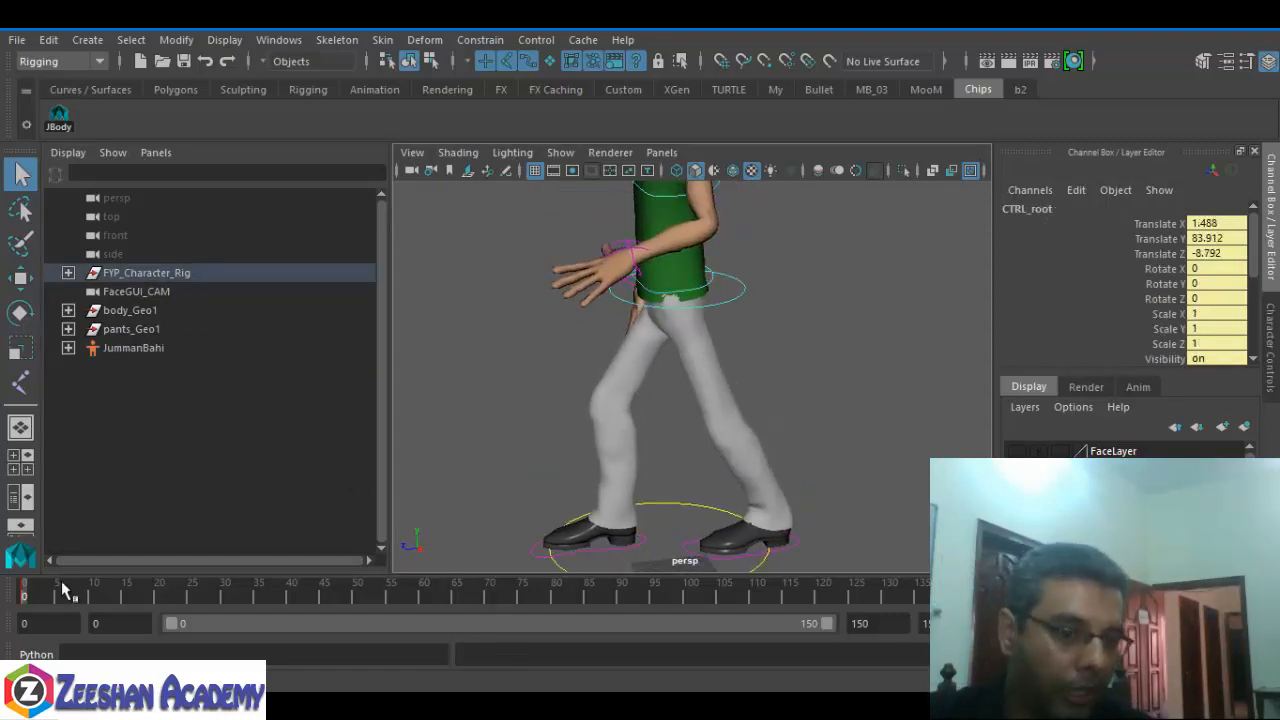
{"action": "left_click", "coordinate": [706, 298]}
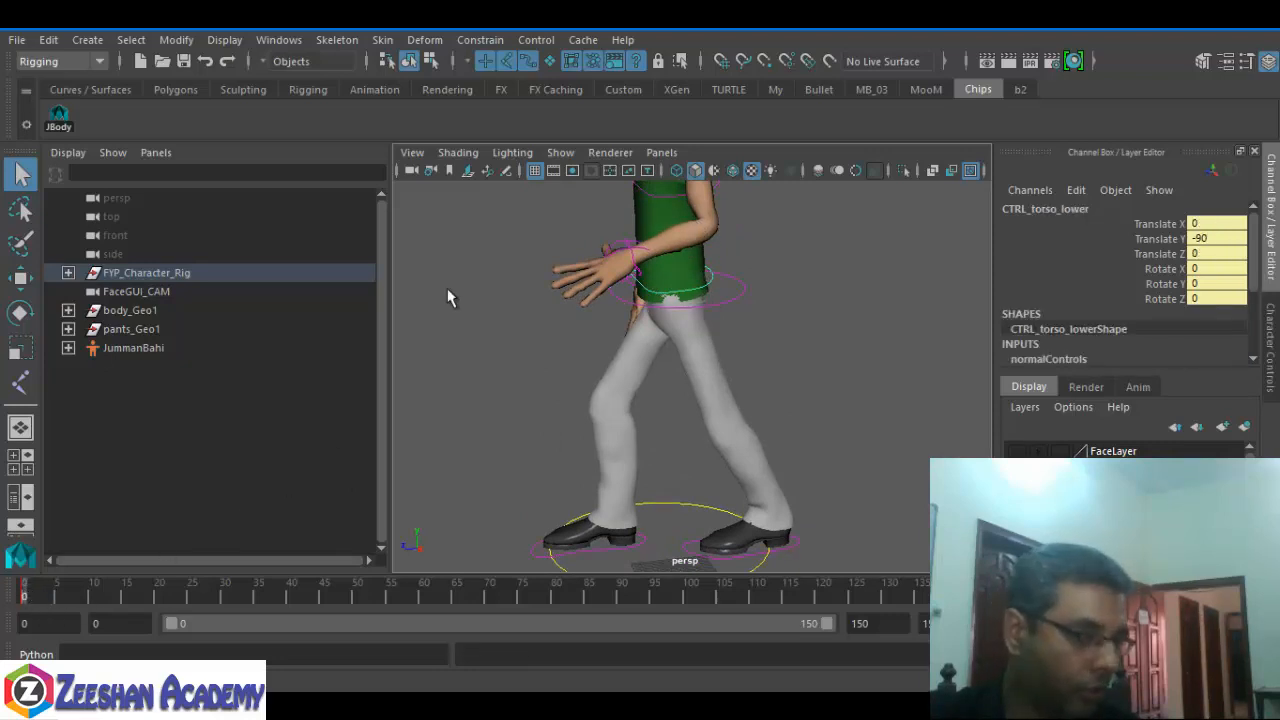
{"action": "left_click", "coordinate": [650, 205]}
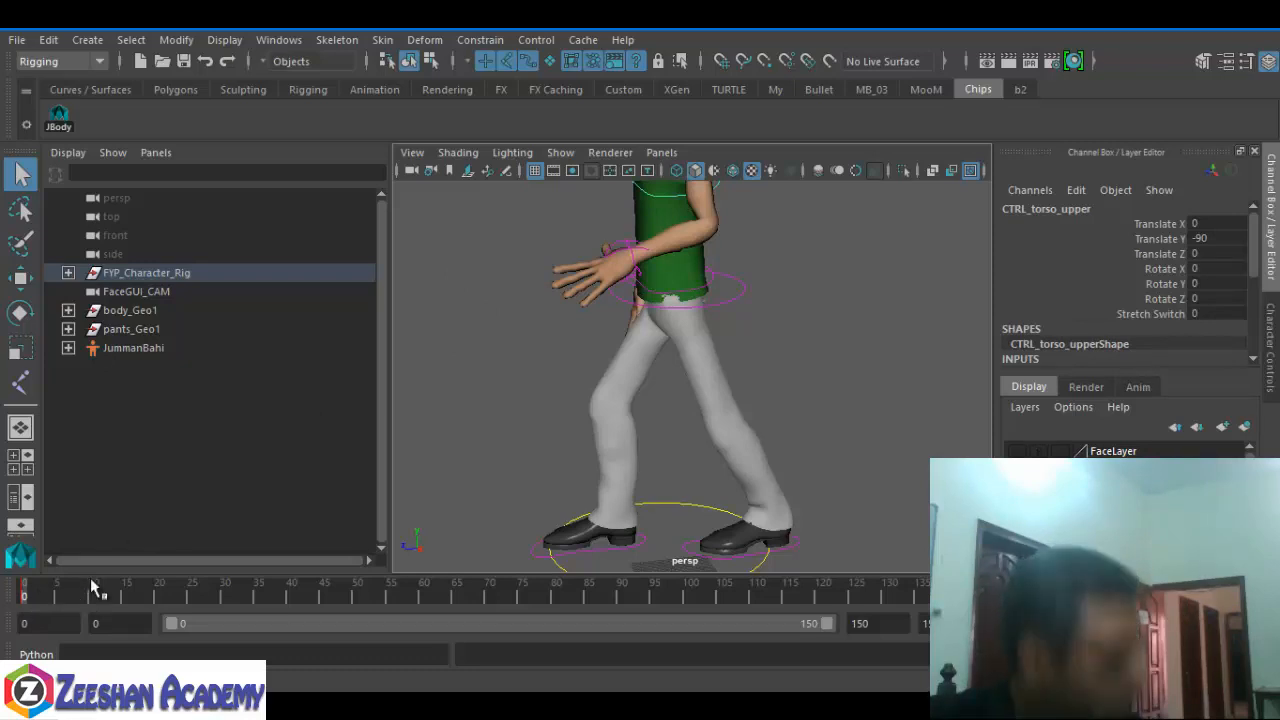
- Review the Create Character Set options while the upper torso control is selected
{"action": "left_click_drag", "start_coordinate": [667, 414], "coordinate": [698, 363], "text": "alt"}
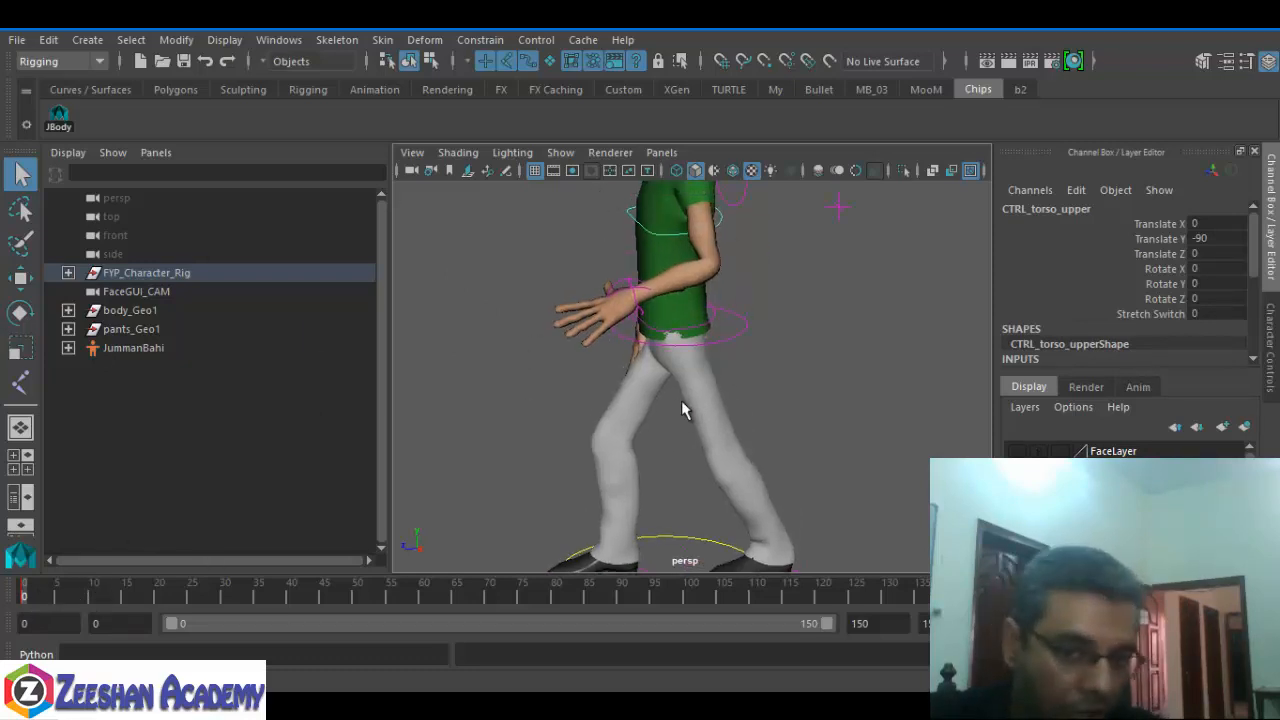
{"action": "middle_click_drag", "start_coordinate": [681, 410], "coordinate": [683, 555], "text": "alt"}
{"action": "left_click", "coordinate": [536, 39]}
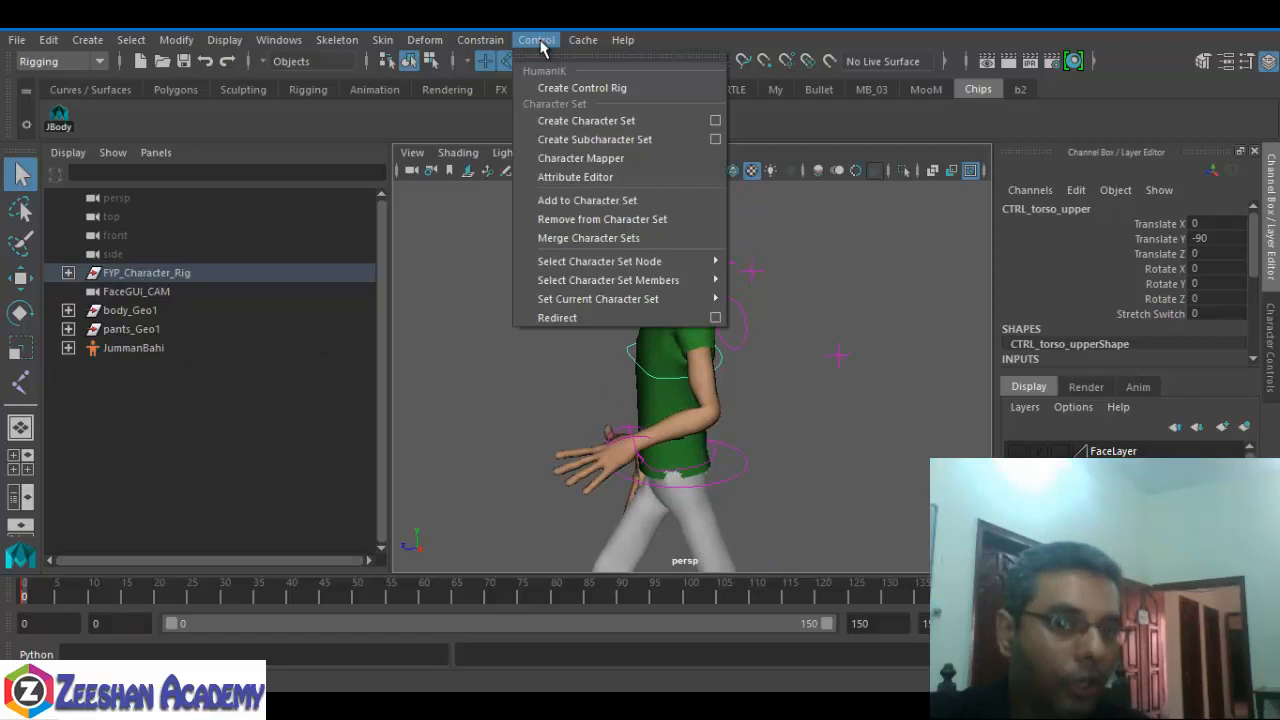
{"action": "left_click", "coordinate": [714, 121]}
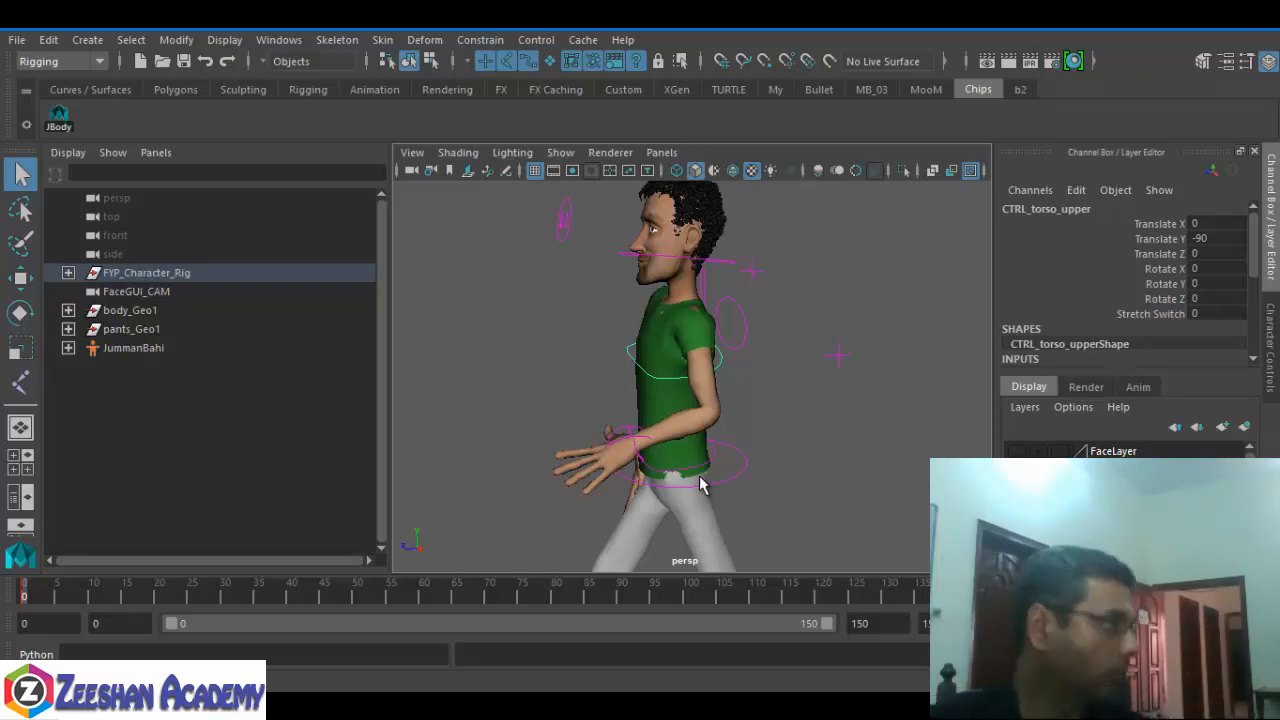
- Examine the JummanBahi member list for the root, lower torso, eyes, head and right wrist controls, and collapse it
{"action": "left_click", "coordinate": [68, 348]}
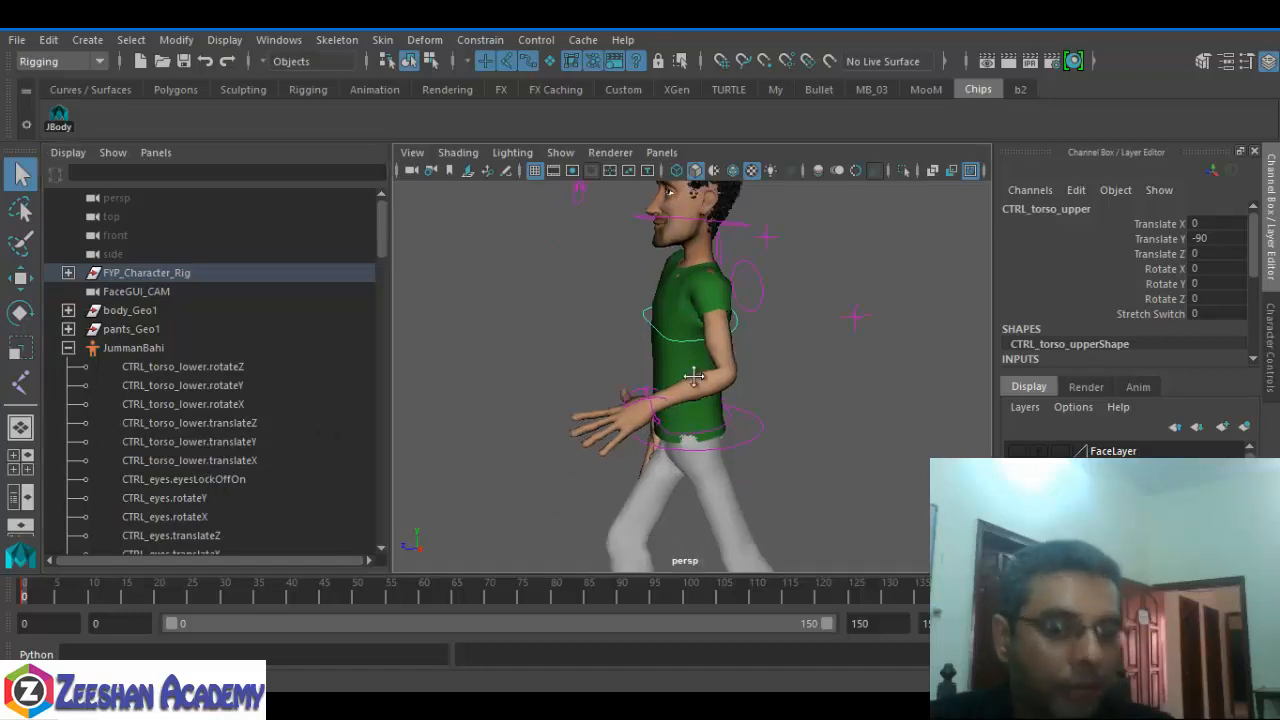
{"action": "middle_click_drag", "start_coordinate": [477, 460], "coordinate": [700, 443], "text": "alt"}
{"action": "left_click", "coordinate": [728, 322]}
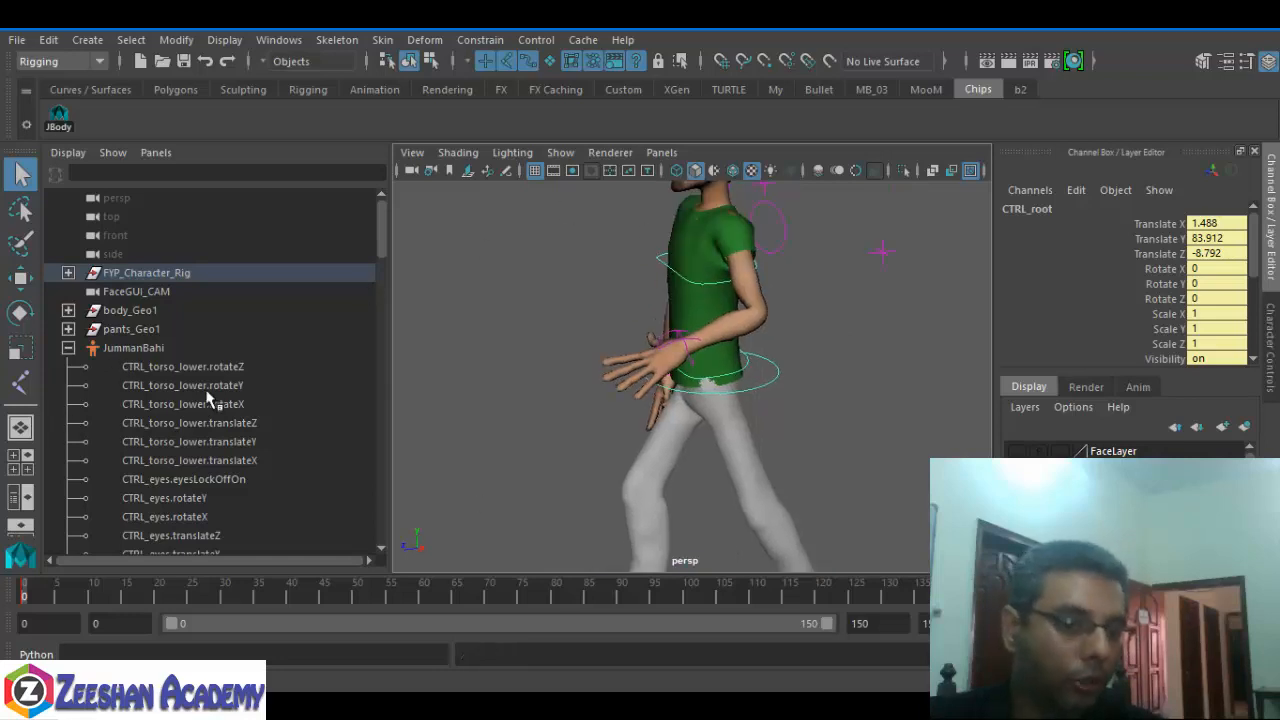
{"action": "left_click", "coordinate": [213, 390]}
{"action": "left_click", "coordinate": [206, 480]}
{"action": "scroll", "coordinate": [200, 520], "scroll_direction": "down", "scroll_amount": 10}
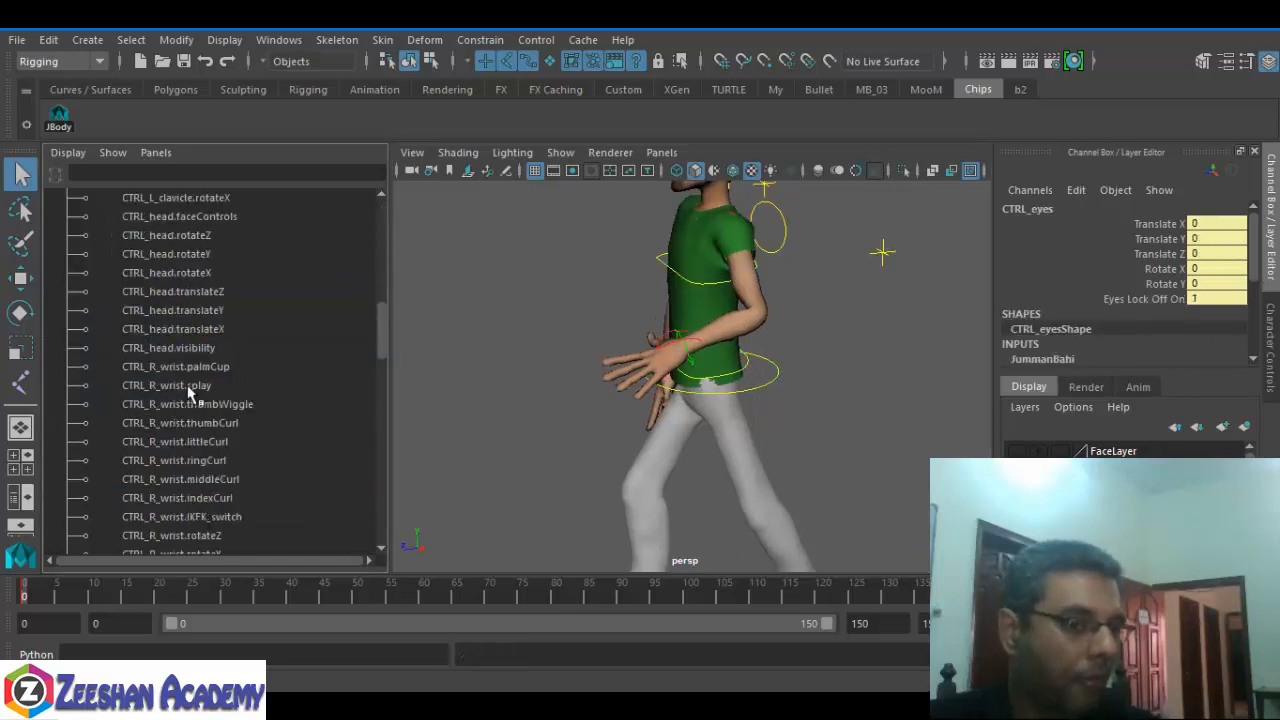
{"action": "left_click", "coordinate": [58, 117]}
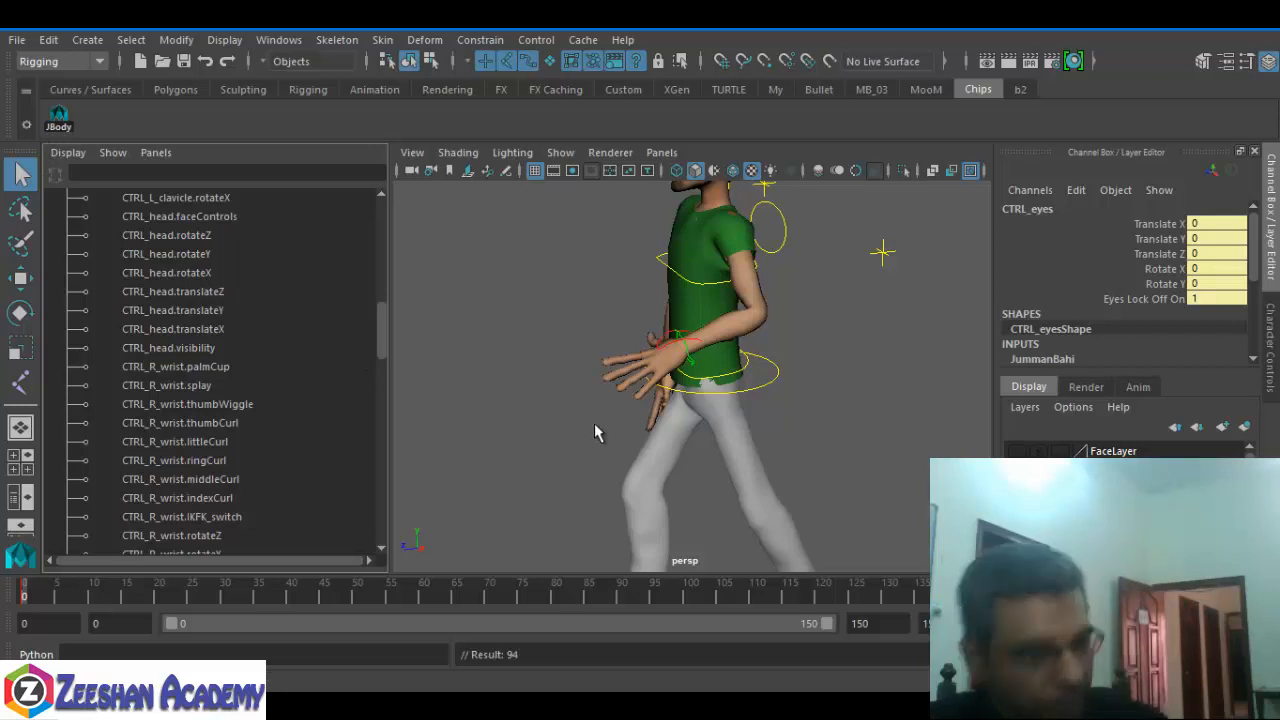
{"action": "scroll", "coordinate": [120, 300], "scroll_direction": "up", "scroll_amount": 10}
{"action": "left_click", "coordinate": [68, 347]}
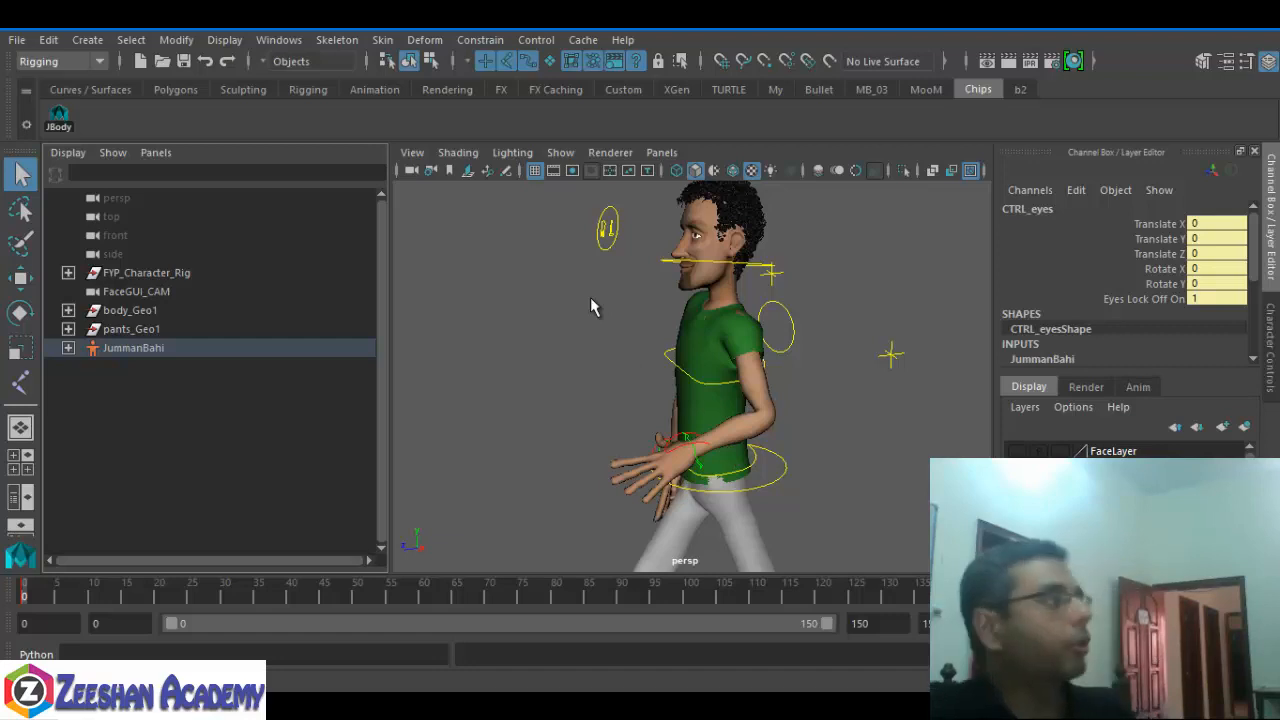
- Compare the channels of the upper torso control, the right IK hand control and the JummanBahi character set
{"action": "scroll", "coordinate": [594, 286], "scroll_direction": "up", "scroll_amount": 5}
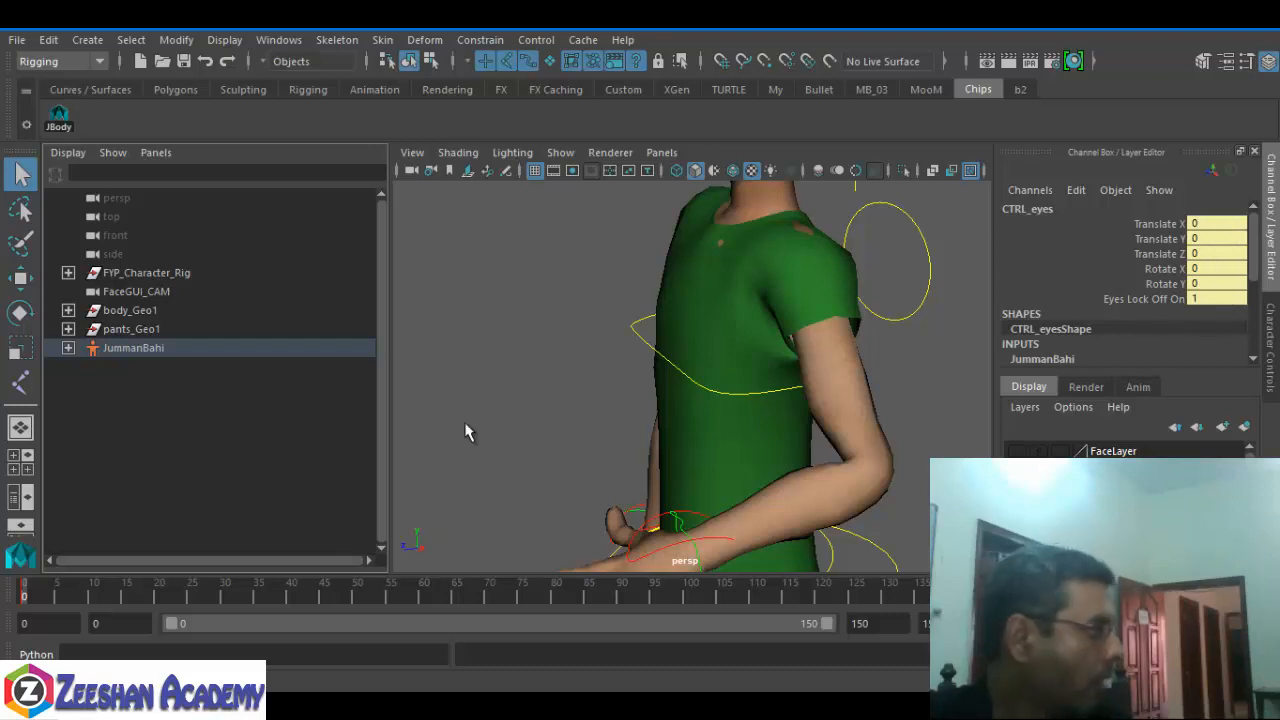
{"action": "left_click", "coordinate": [650, 342]}
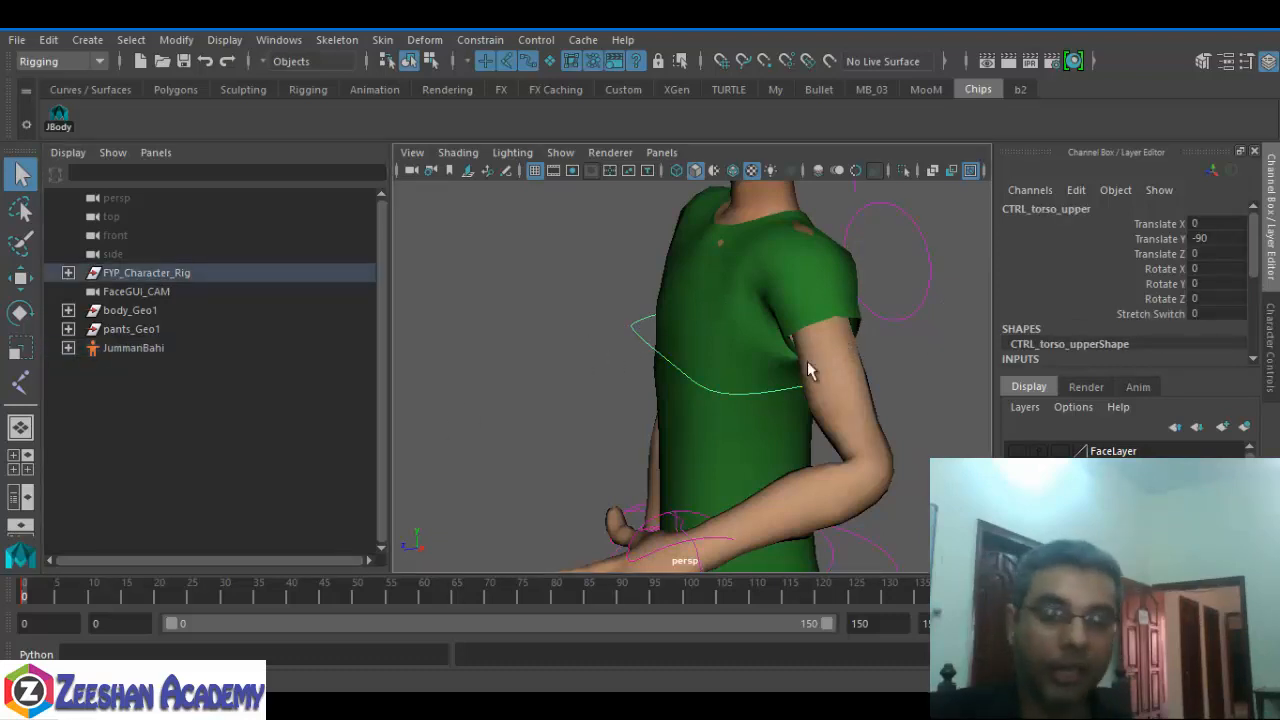
{"action": "left_click", "coordinate": [640, 518]}
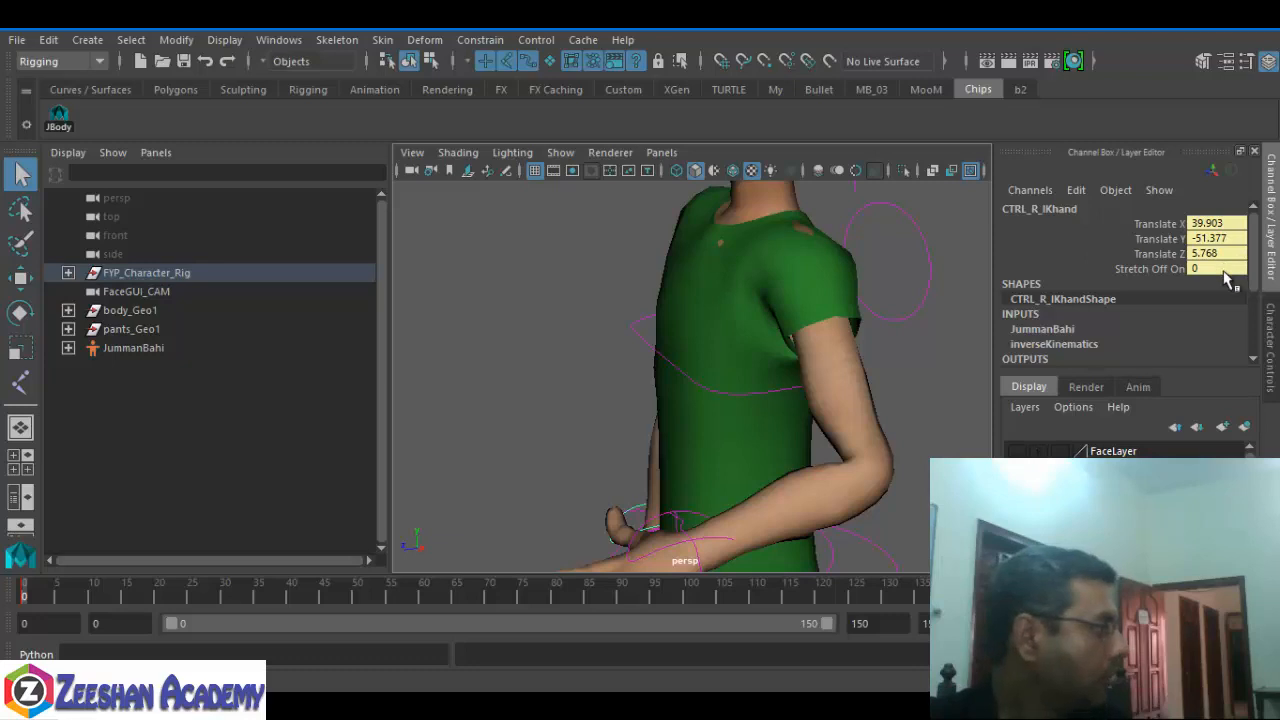
{"action": "left_click", "coordinate": [153, 352]}
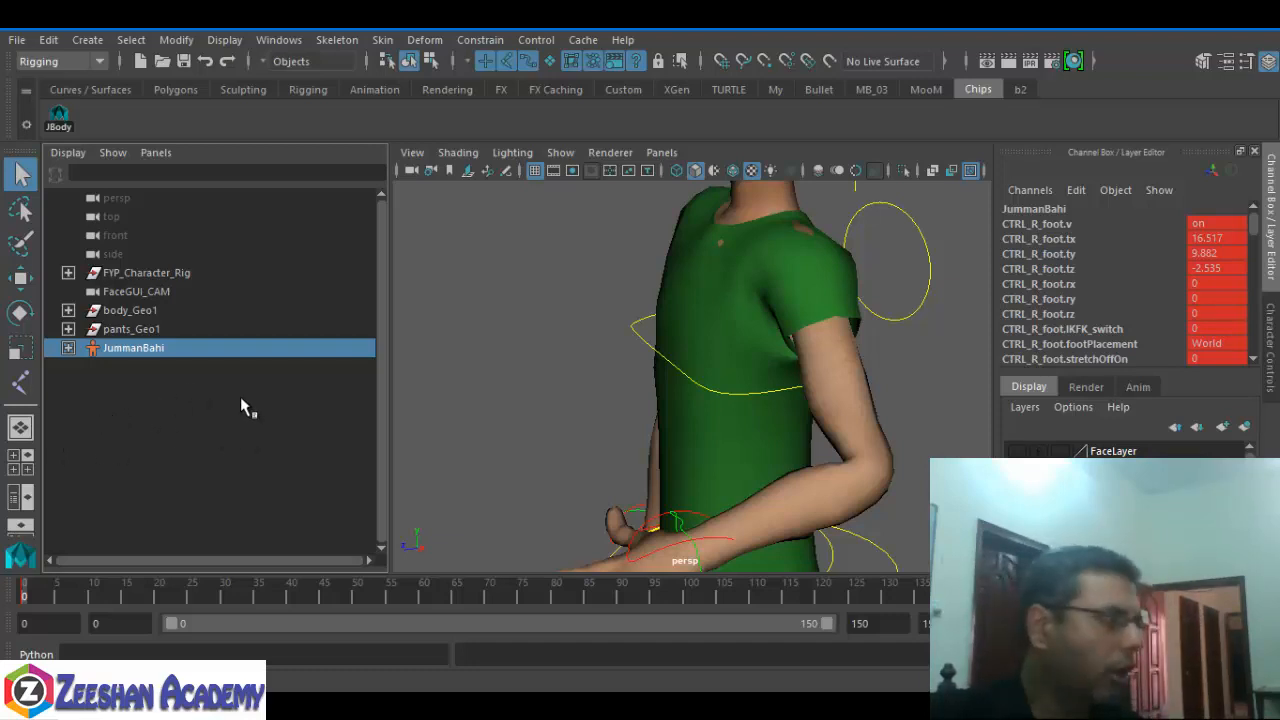
{"action": "scroll", "coordinate": [660, 376], "scroll_direction": "down", "scroll_amount": 8}
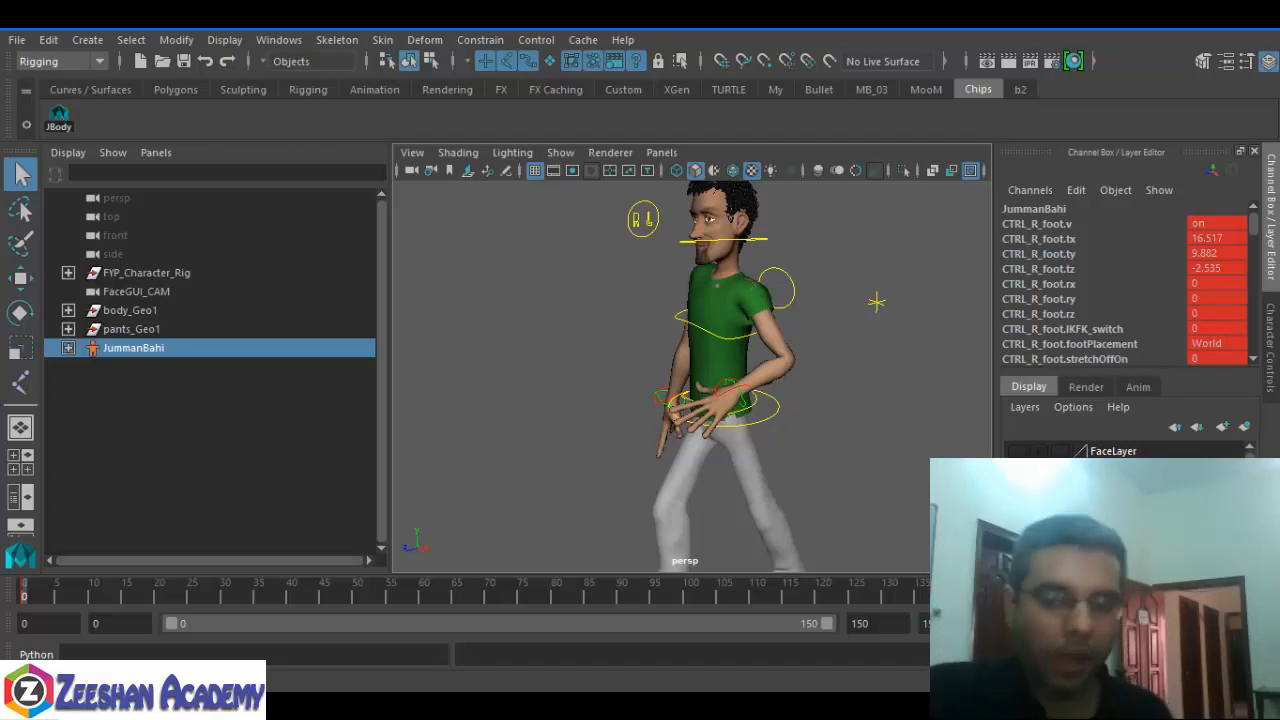
- Check the character set commands, then deselect and reselect JummanBahi while expanding and collapsing its member list
{"action": "left_click", "coordinate": [536, 40]}
{"action": "key", "text": "Escape"}
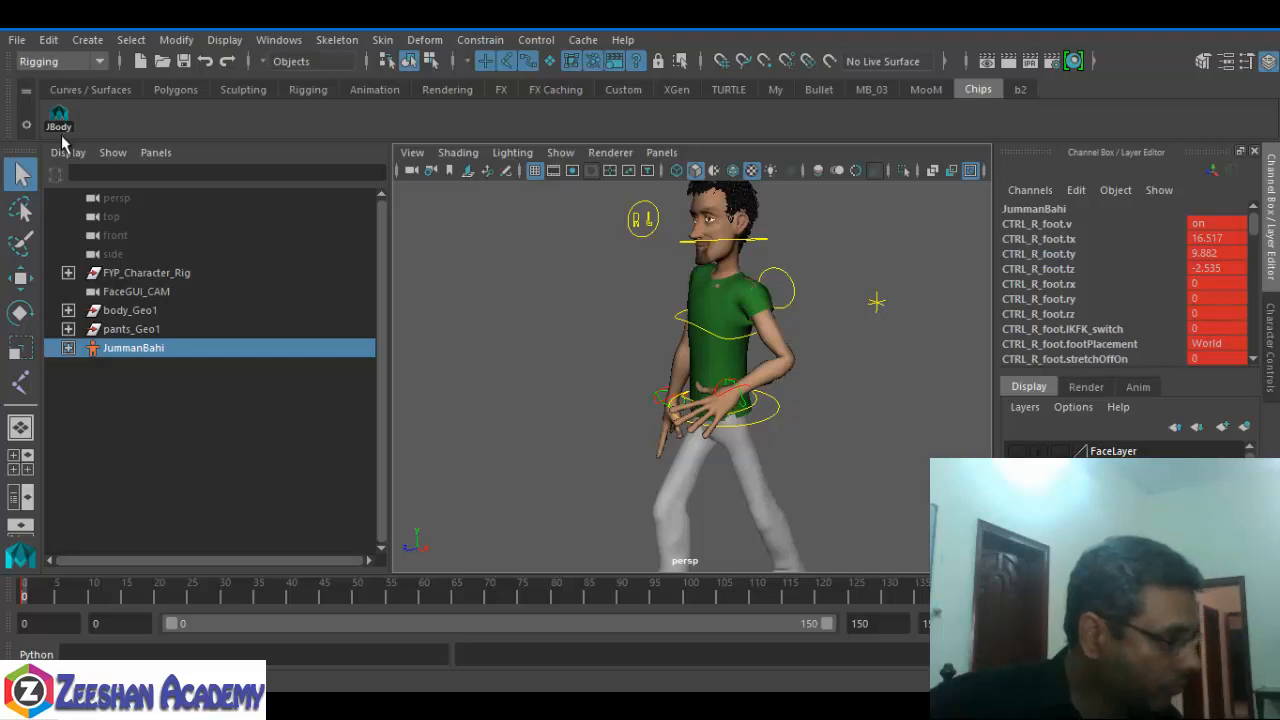
{"action": "left_click", "coordinate": [116, 351]}
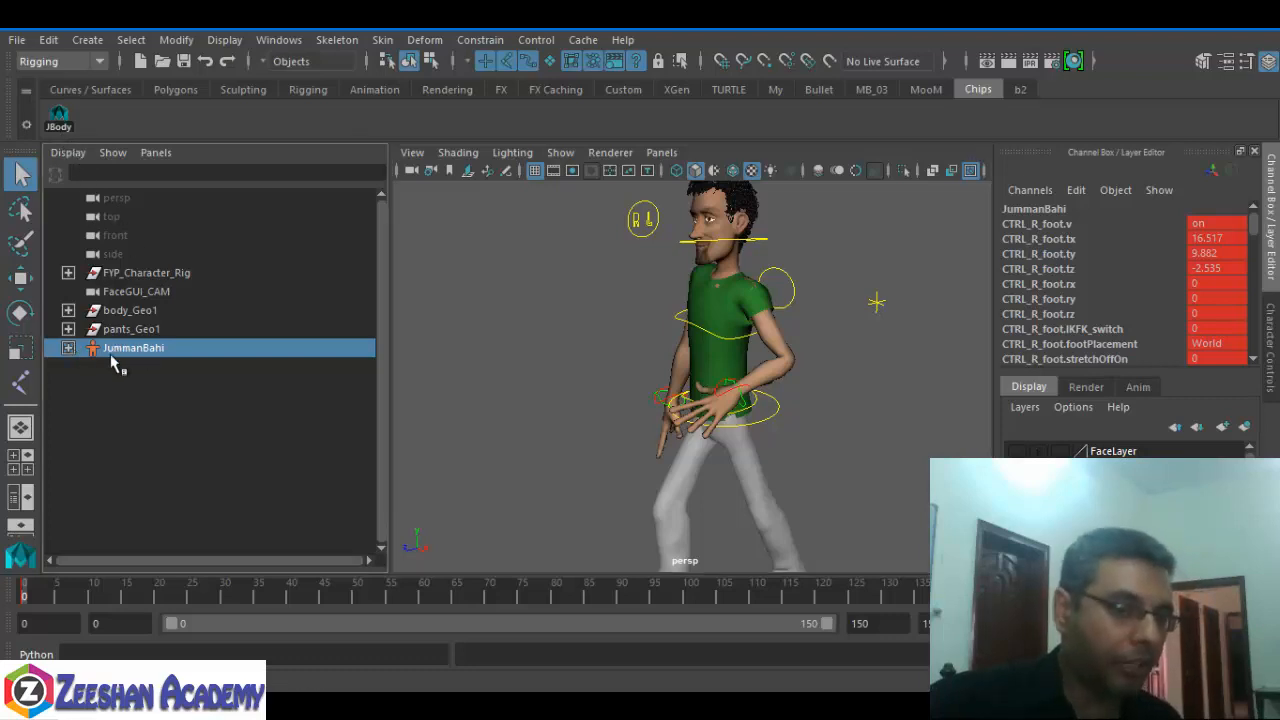
{"action": "right_click", "coordinate": [111, 356]}
{"action": "left_click", "coordinate": [106, 360]}
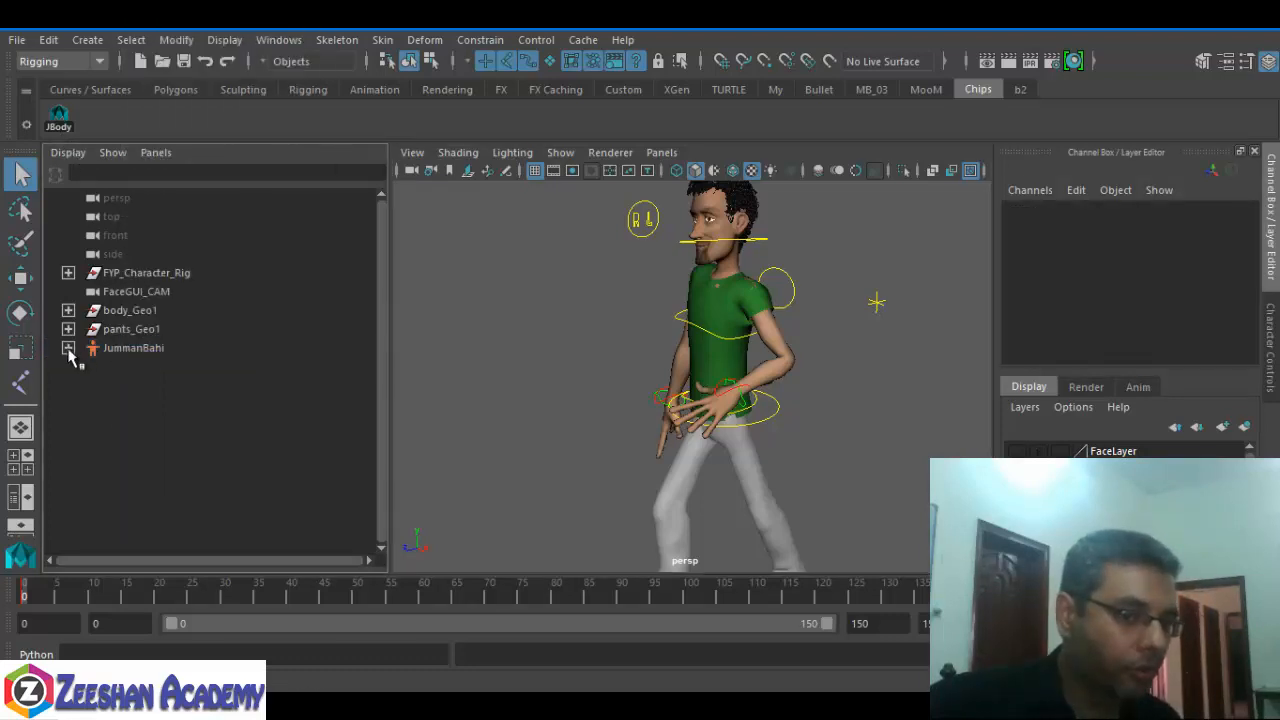
{"action": "left_click", "coordinate": [68, 349]}
{"action": "left_click", "coordinate": [150, 350]}
{"action": "left_click", "coordinate": [68, 348]}
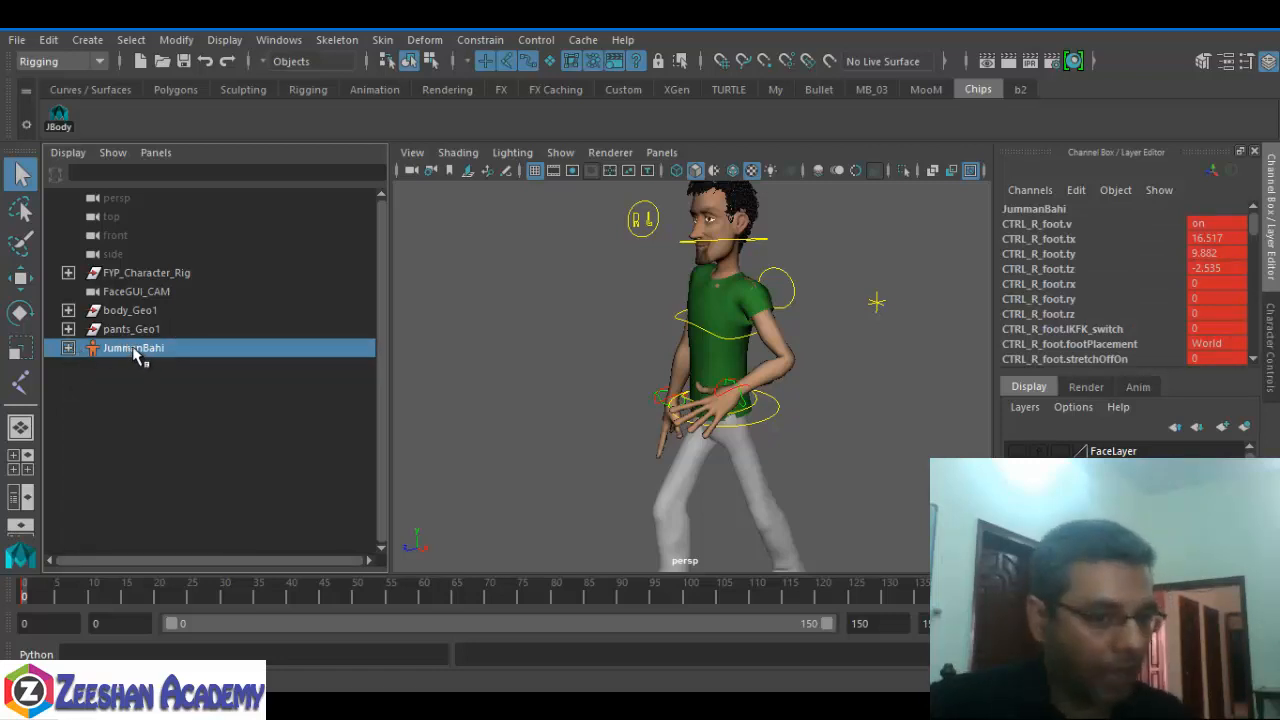
- Run the JBody shelf script to select the body controls, and select the JummanBahi character set instead
{"action": "left_click", "coordinate": [53, 122]}
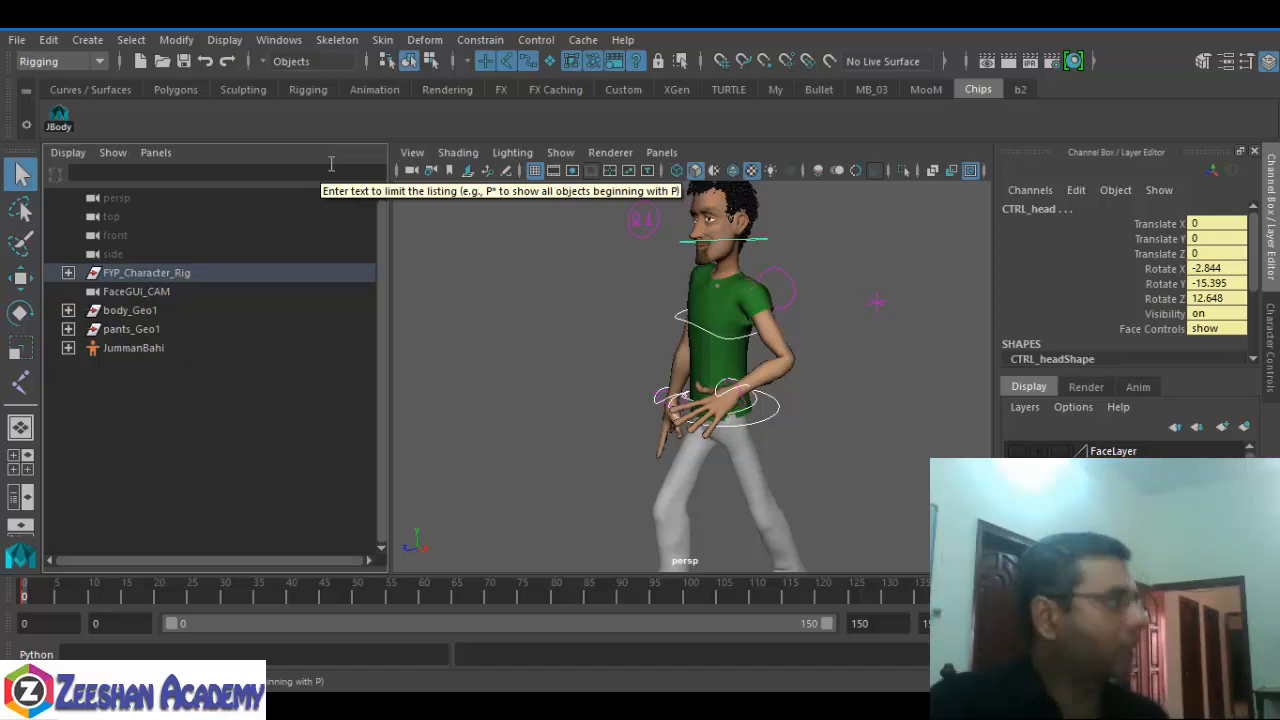
{"action": "left_click", "coordinate": [130, 347]}
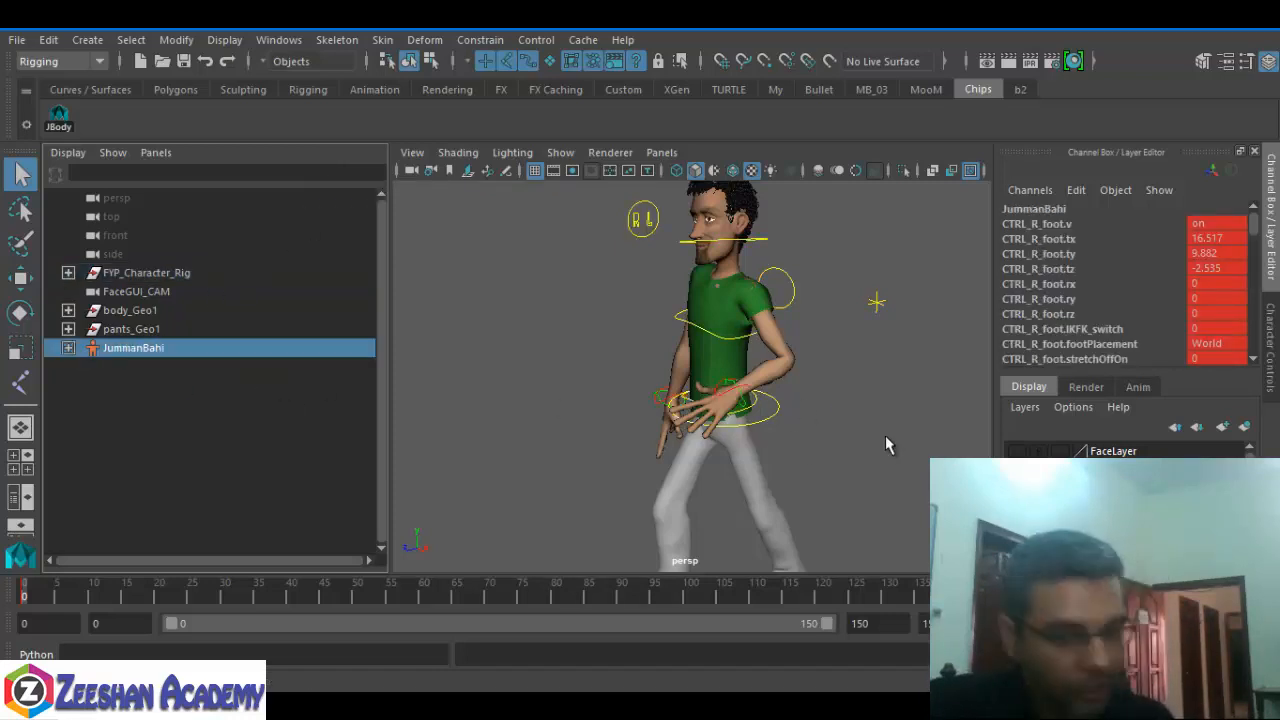
{"action": "right_click_drag", "start_coordinate": [664, 476], "coordinate": [632, 459], "text": "alt"}
{"action": "left_click_drag", "start_coordinate": [632, 459], "coordinate": [665, 372], "text": "alt"}
{"action": "middle_click_drag", "start_coordinate": [834, 369], "coordinate": [809, 457], "text": "alt"}
{"action": "right_click_drag", "start_coordinate": [600, 480], "coordinate": [677, 528], "text": "alt"}
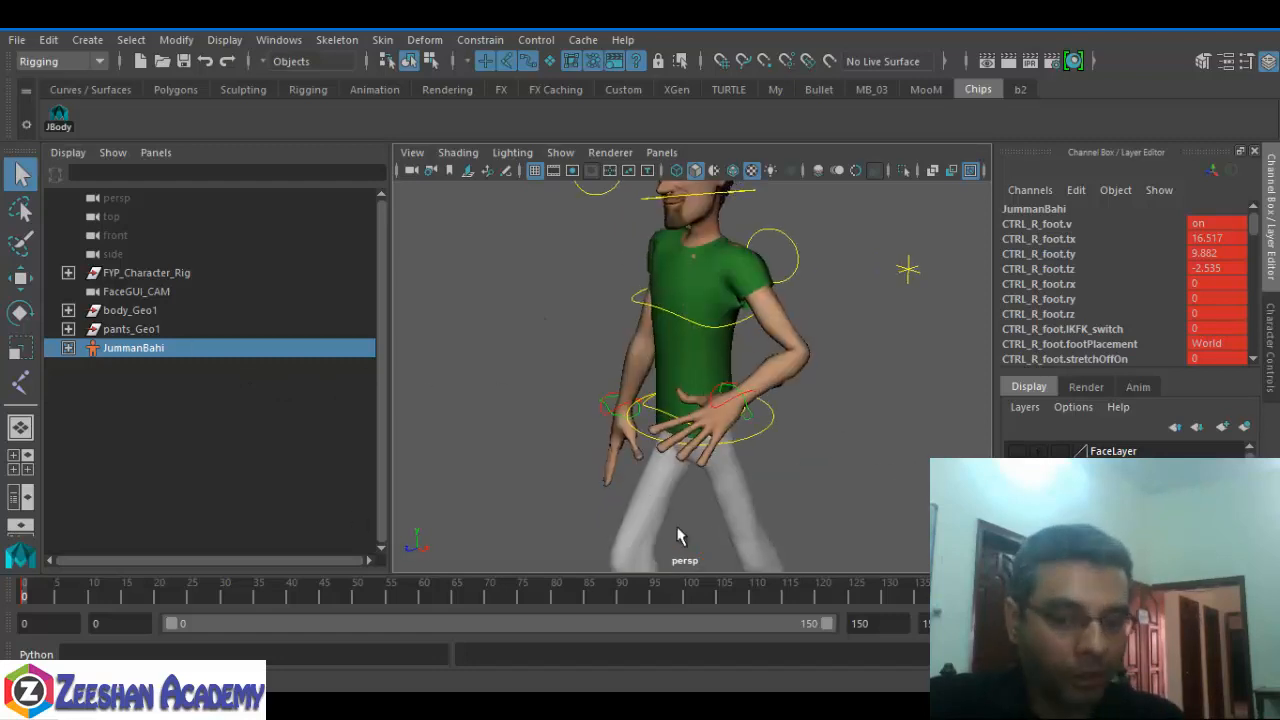
- Examine the character's starting walk pose from several angles, from the feet up to the torso
{"action": "middle_click_drag", "start_coordinate": [677, 537], "coordinate": [686, 437], "text": "alt"}
{"action": "left_click_drag", "start_coordinate": [686, 437], "coordinate": [740, 466], "text": "alt"}
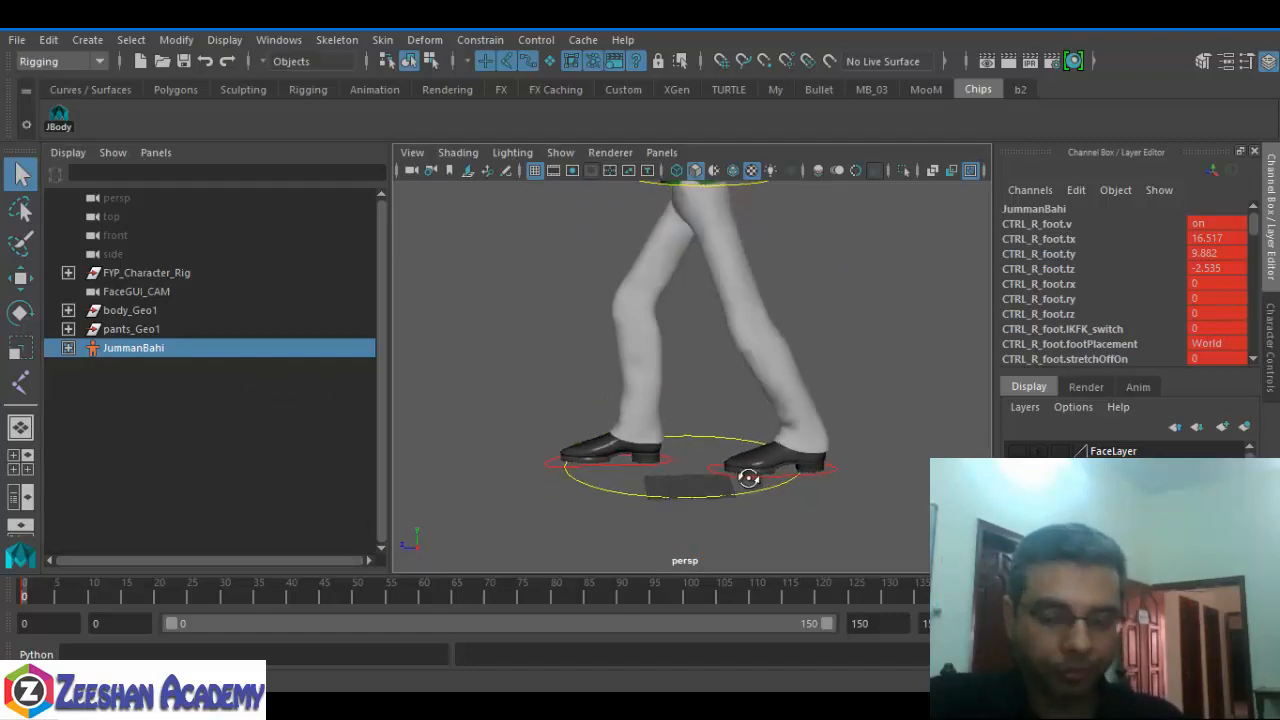
{"action": "left_click_drag", "start_coordinate": [823, 500], "coordinate": [760, 480], "text": "alt"}
{"action": "middle_click_drag", "start_coordinate": [791, 304], "coordinate": [766, 417], "text": "alt"}
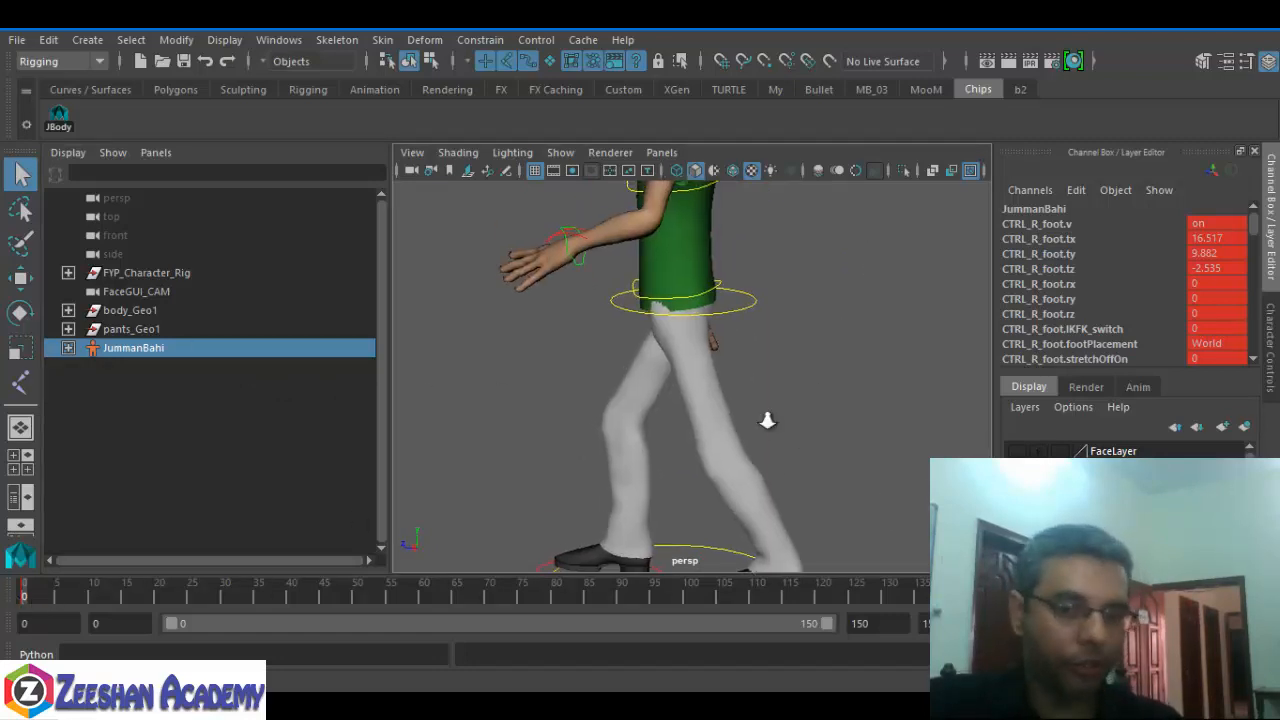
{"action": "right_click_drag", "start_coordinate": [766, 417], "coordinate": [750, 437], "text": "alt"}
{"action": "left_click_drag", "start_coordinate": [678, 482], "coordinate": [708, 488], "text": "alt"}
{"action": "left_click_drag", "start_coordinate": [758, 425], "coordinate": [802, 412], "text": "alt"}
{"action": "middle_click_drag", "start_coordinate": [776, 397], "coordinate": [730, 400], "text": "alt"}
{"action": "left_click_drag", "start_coordinate": [725, 238], "coordinate": [620, 500], "text": "alt"}
- At frame 12, move the left foot control forward past the right foot
{"action": "left_click", "coordinate": [137, 597]}
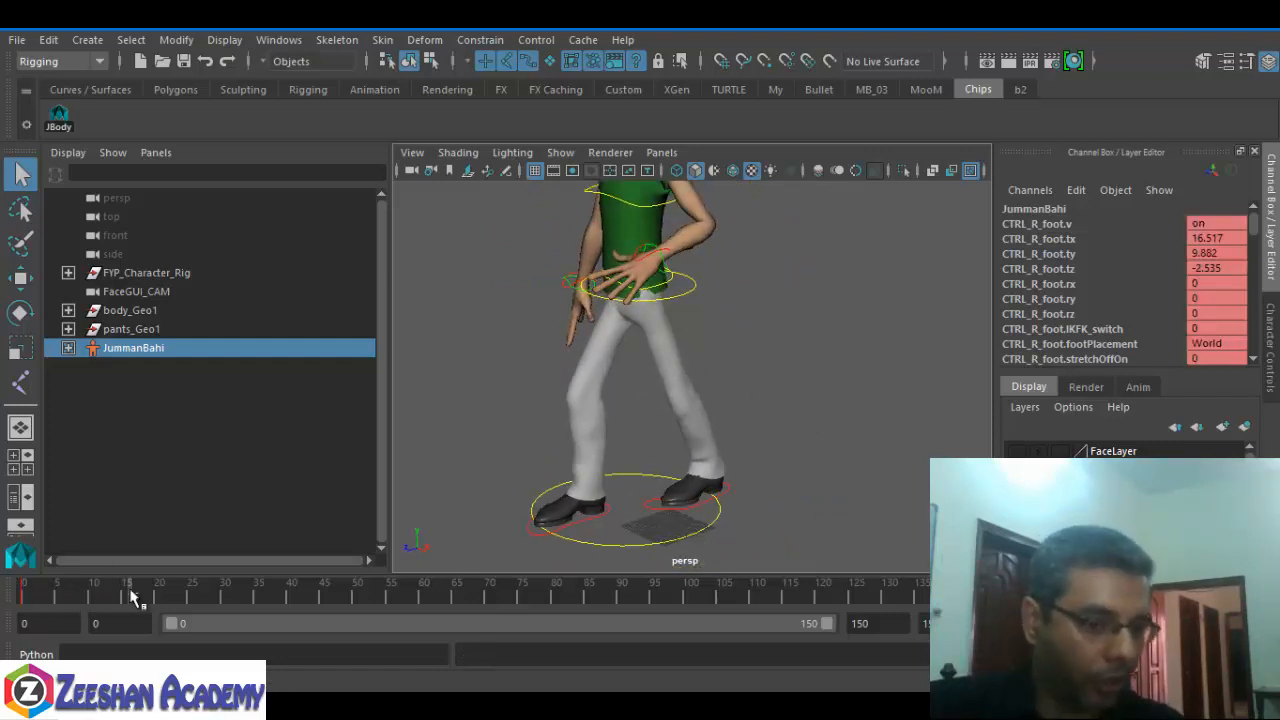
{"action": "left_click_drag", "start_coordinate": [137, 597], "coordinate": [106, 597]}
{"action": "left_click", "coordinate": [668, 508]}
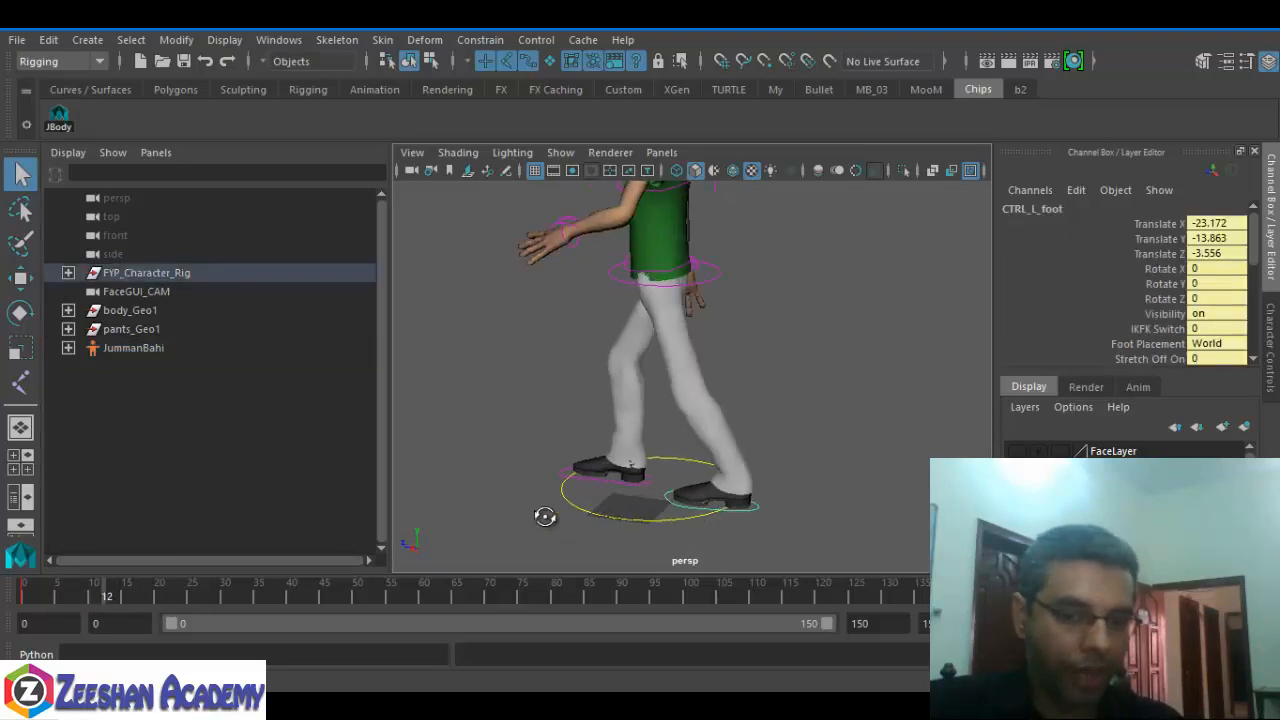
{"action": "key", "text": "w"}
{"action": "left_click_drag", "start_coordinate": [678, 485], "coordinate": [500, 463]}
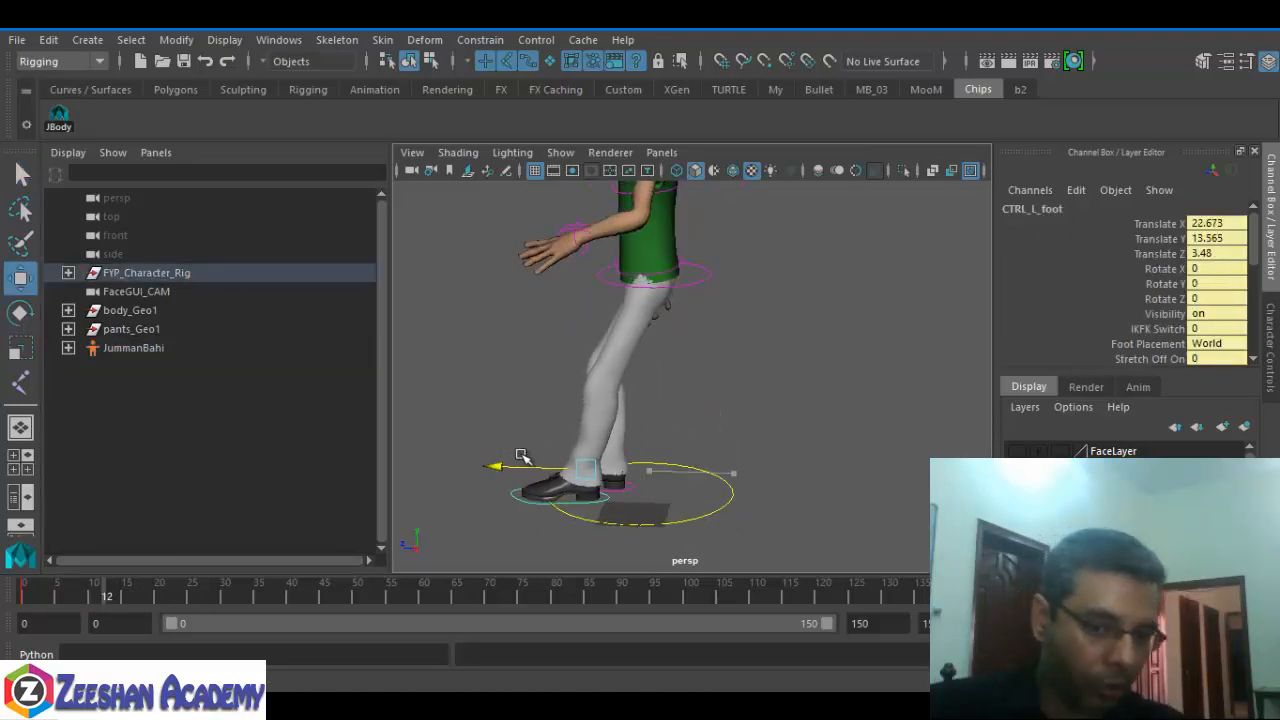
- Move the root control forward over the feet, and shift the left foot control to about 44.982, 26.912, -0.38
{"action": "left_click", "coordinate": [700, 275]}
{"action": "left_click_drag", "start_coordinate": [566, 277], "coordinate": [486, 280]}
{"action": "left_click", "coordinate": [522, 490]}
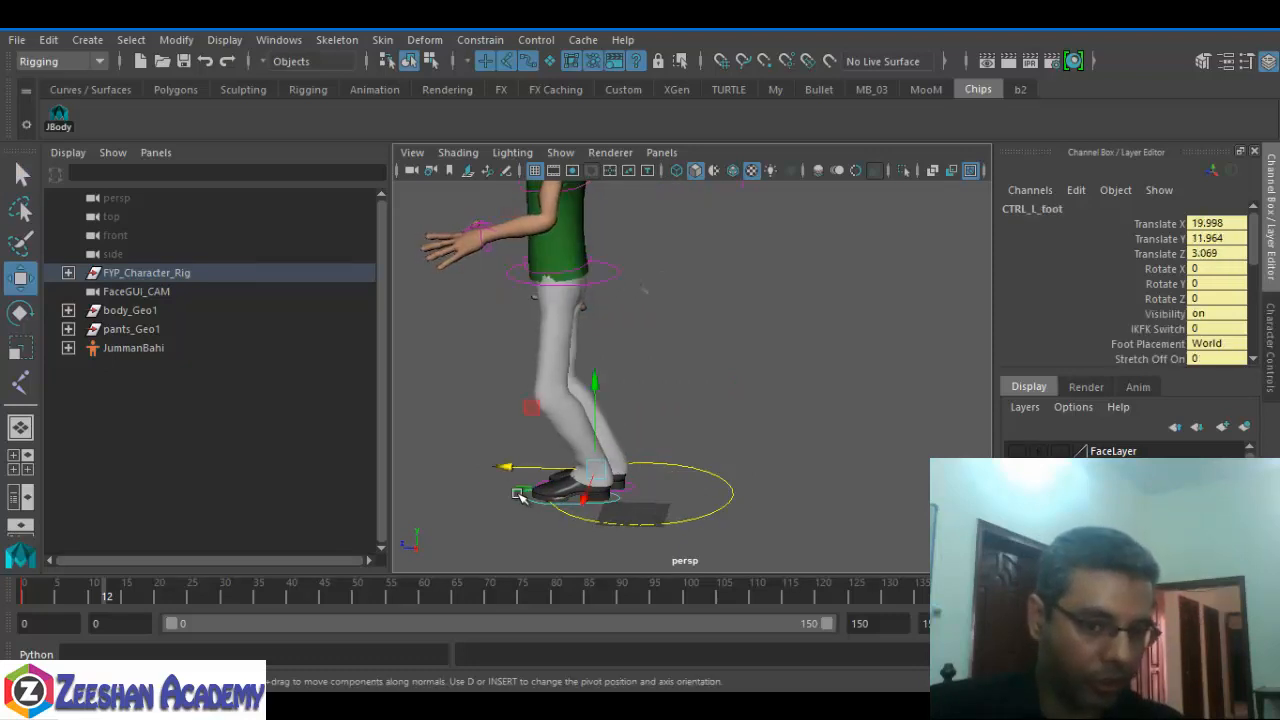
{"action": "left_click_drag", "start_coordinate": [505, 470], "coordinate": [857, 432]}
{"action": "left_click_drag", "start_coordinate": [728, 519], "coordinate": [740, 428]}
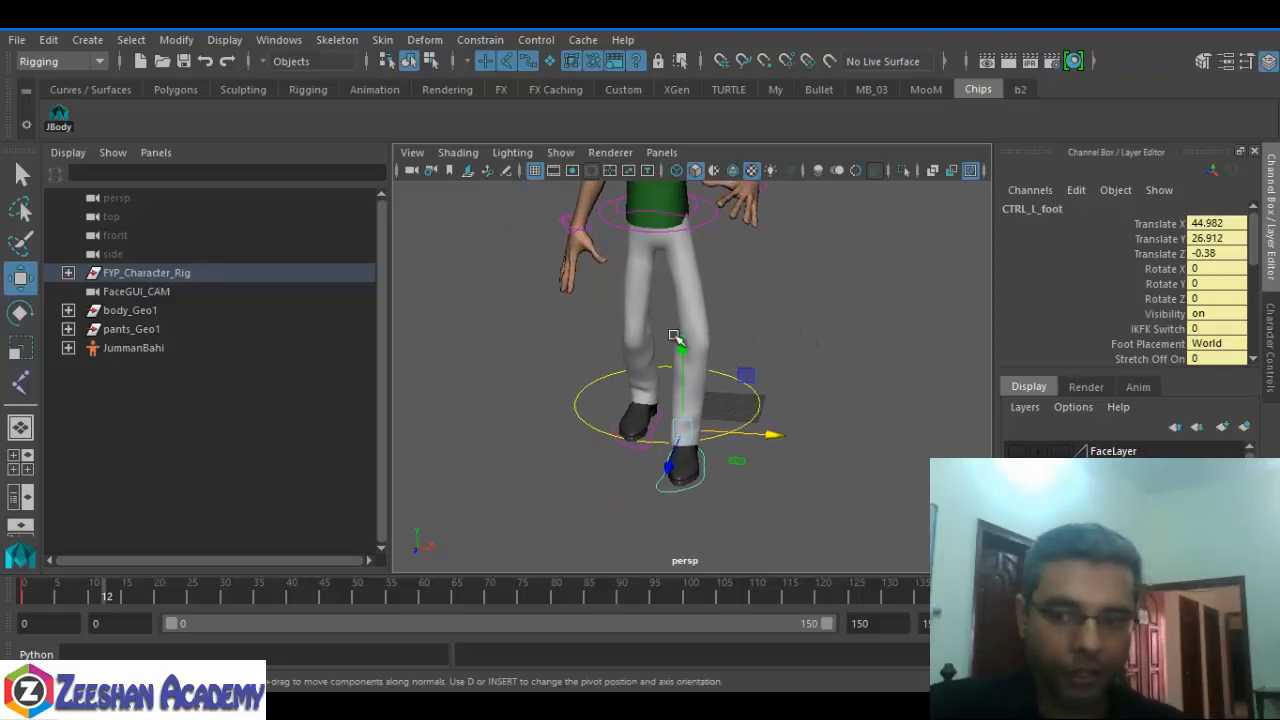
- Set the left foot's Knee Swivel to -13.5 and key the body pose at frame 12
{"action": "right_click_drag", "start_coordinate": [690, 360], "coordinate": [853, 446], "text": "alt"}
{"action": "left_click_drag", "start_coordinate": [795, 358], "coordinate": [838, 392], "text": "alt"}
{"action": "scroll", "coordinate": [1138, 308], "scroll_direction": "down", "scroll_amount": 3}
{"action": "left_click", "coordinate": [1166, 320]}
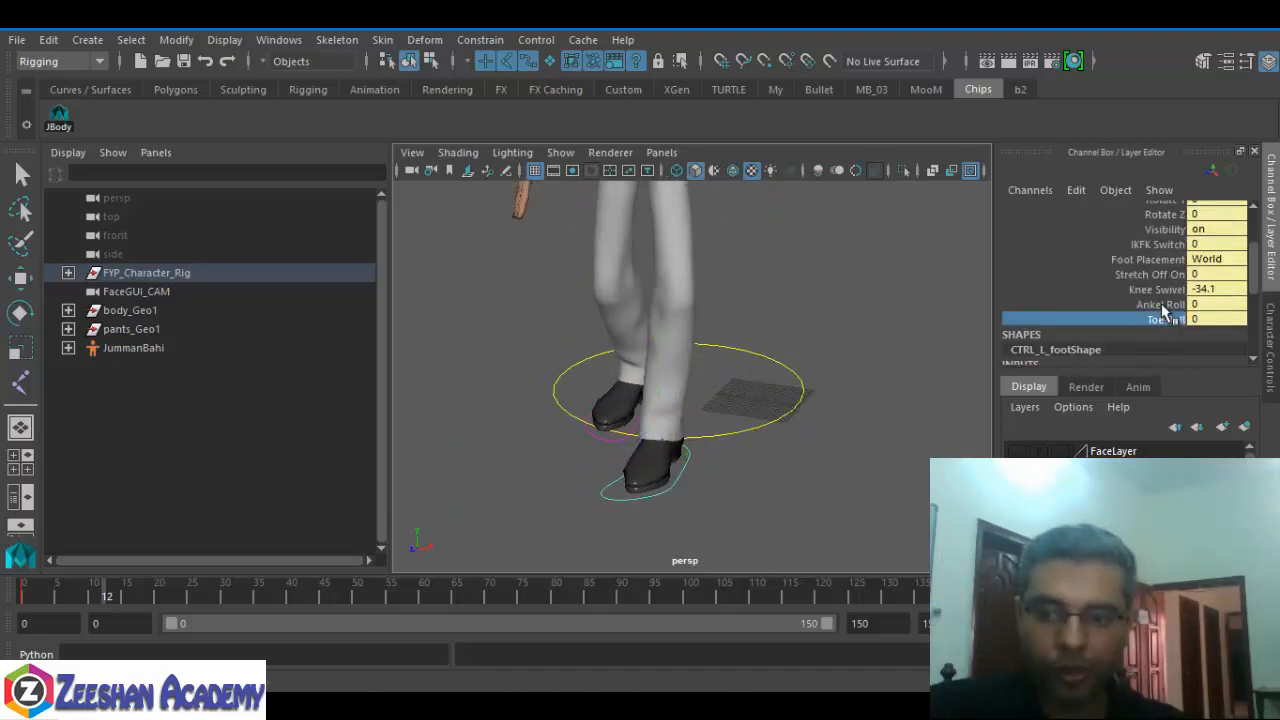
{"action": "left_click", "coordinate": [1158, 289]}
{"action": "middle_click_drag", "start_coordinate": [902, 390], "coordinate": [831, 351]}
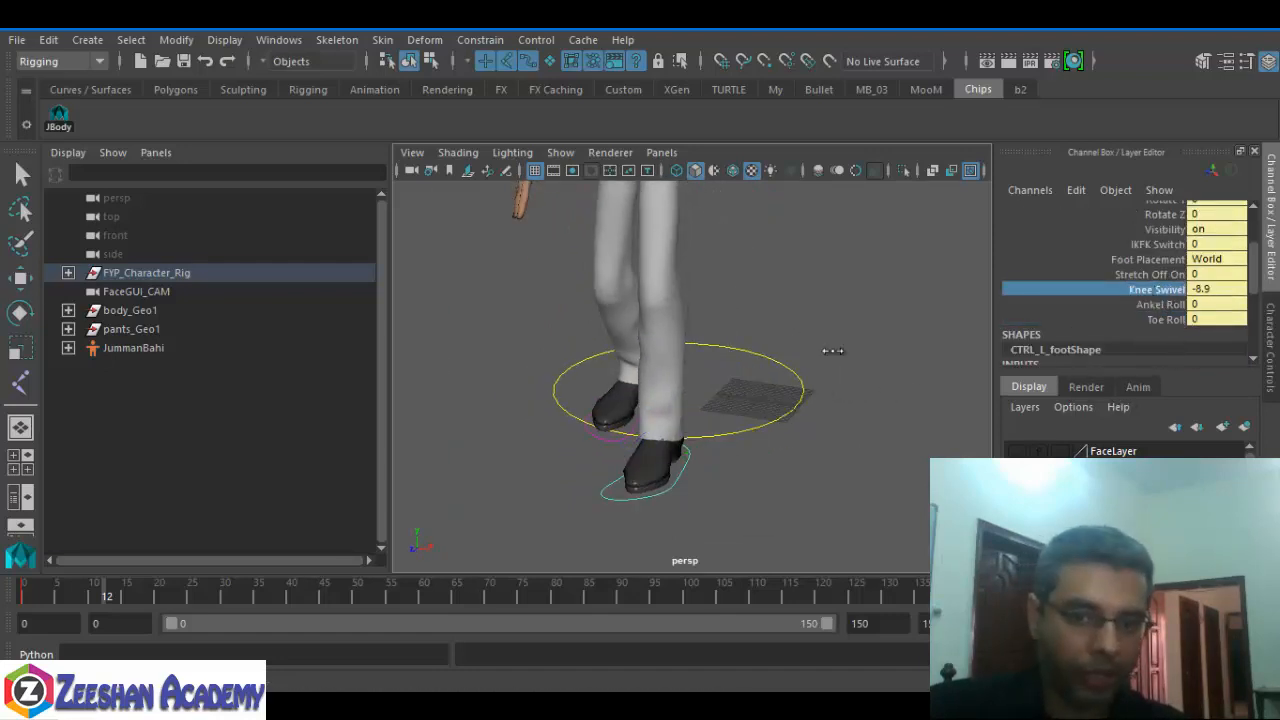
{"action": "middle_click_drag", "start_coordinate": [720, 262], "coordinate": [698, 355], "text": "alt"}
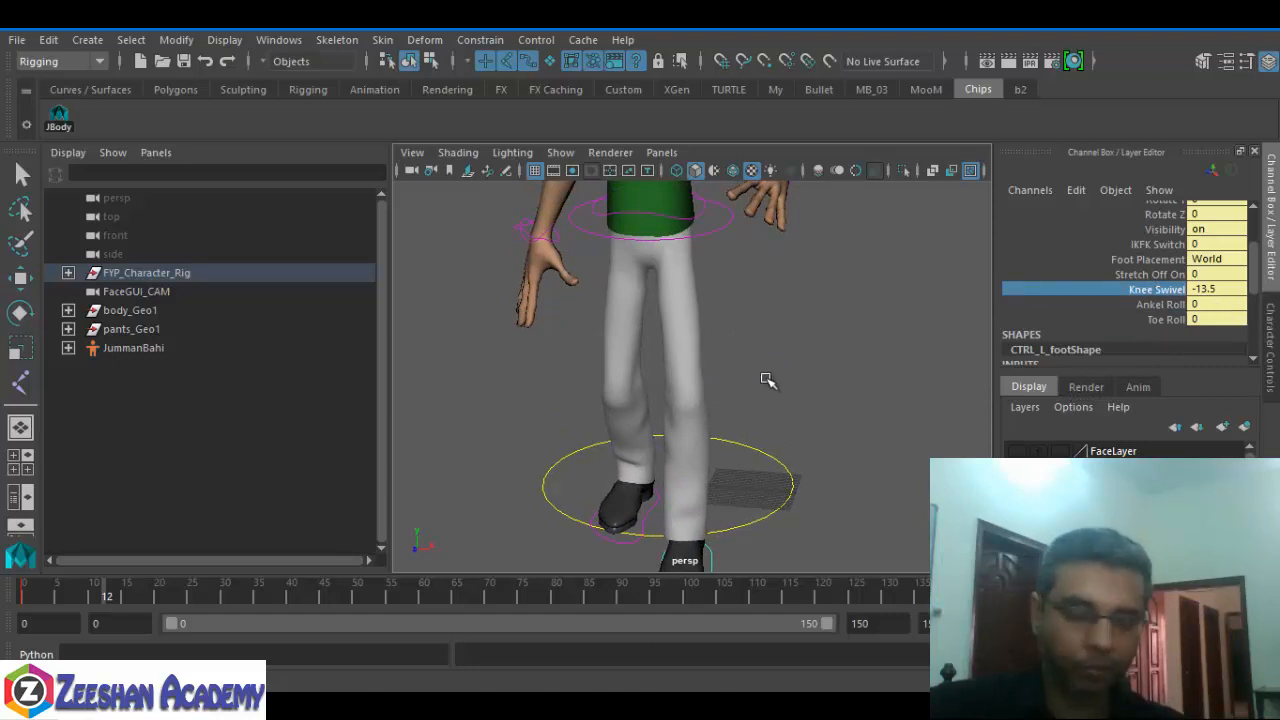
{"action": "left_click_drag", "start_coordinate": [767, 380], "coordinate": [626, 397], "text": "alt"}
- At frame 24, move the right foot control forward beside the left foot
{"action": "mouse_move", "coordinate": [95, 592]}
{"action": "left_mouse_down"}
{"action": "mouse_move", "coordinate": [28, 596]}
{"action": "mouse_move", "coordinate": [188, 596]}
{"action": "mouse_move", "coordinate": [34, 594]}
{"action": "mouse_move", "coordinate": [100, 601]}
{"action": "left_mouse_up"}
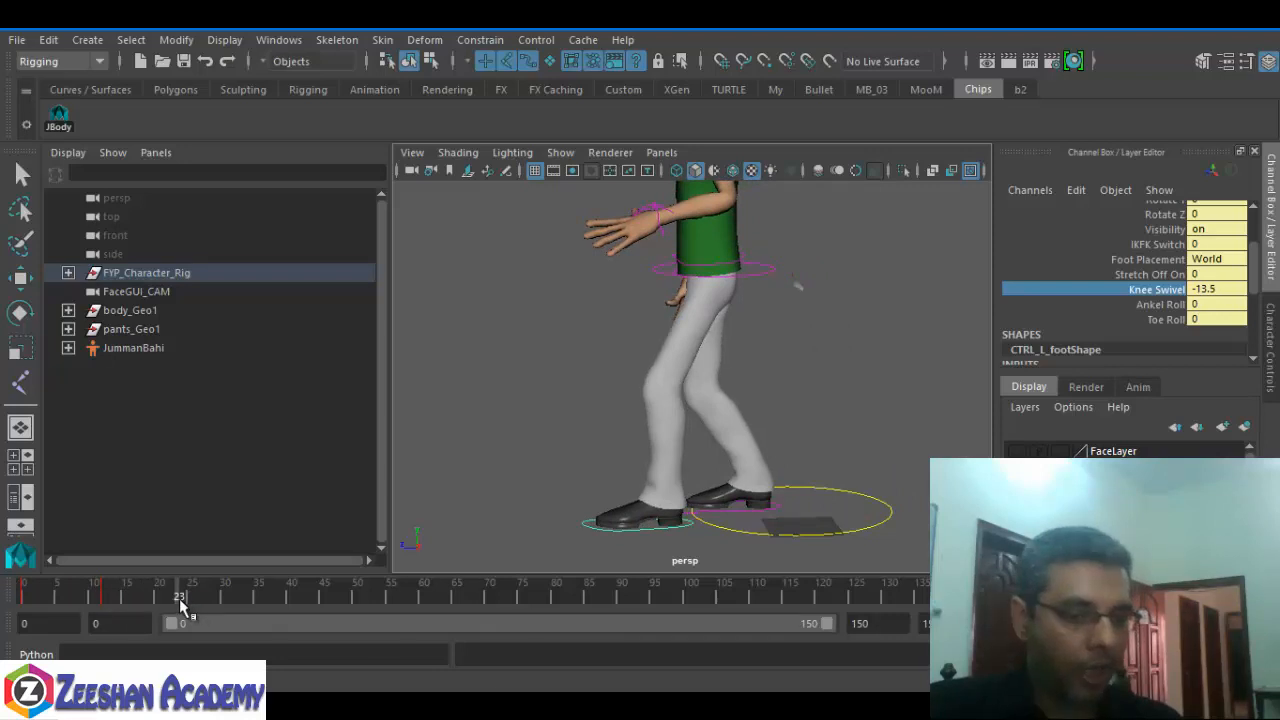
{"action": "left_click", "coordinate": [779, 508]}
{"action": "key", "text": "w"}
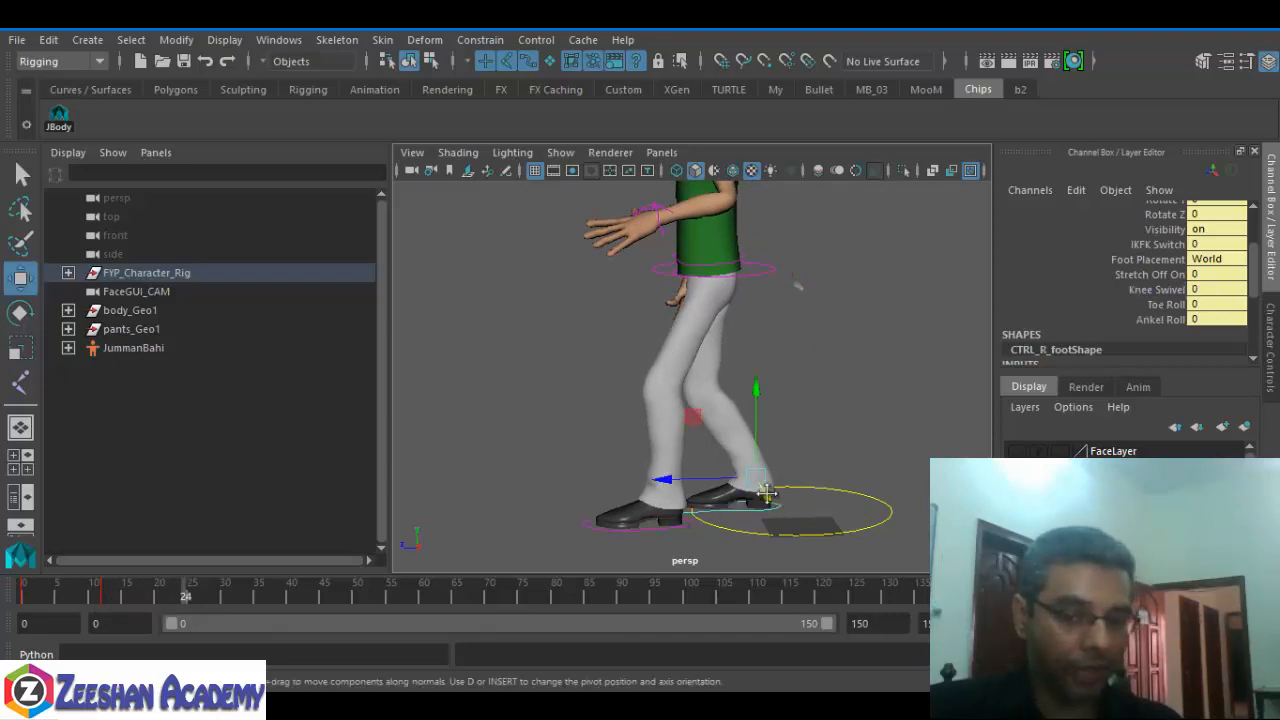
{"action": "mouse_move", "coordinate": [720, 470]}
{"action": "left_mouse_down", "text": "alt"}
{"action": "mouse_move", "coordinate": [665, 440]}
{"action": "mouse_move", "coordinate": [640, 445]}
{"action": "mouse_move", "coordinate": [712, 458]}
{"action": "left_mouse_up", "text": "alt"}
- Shift the root control forward, place the right foot control ahead of the left foot, and key the pose at frame 24
{"action": "left_click", "coordinate": [855, 243]}
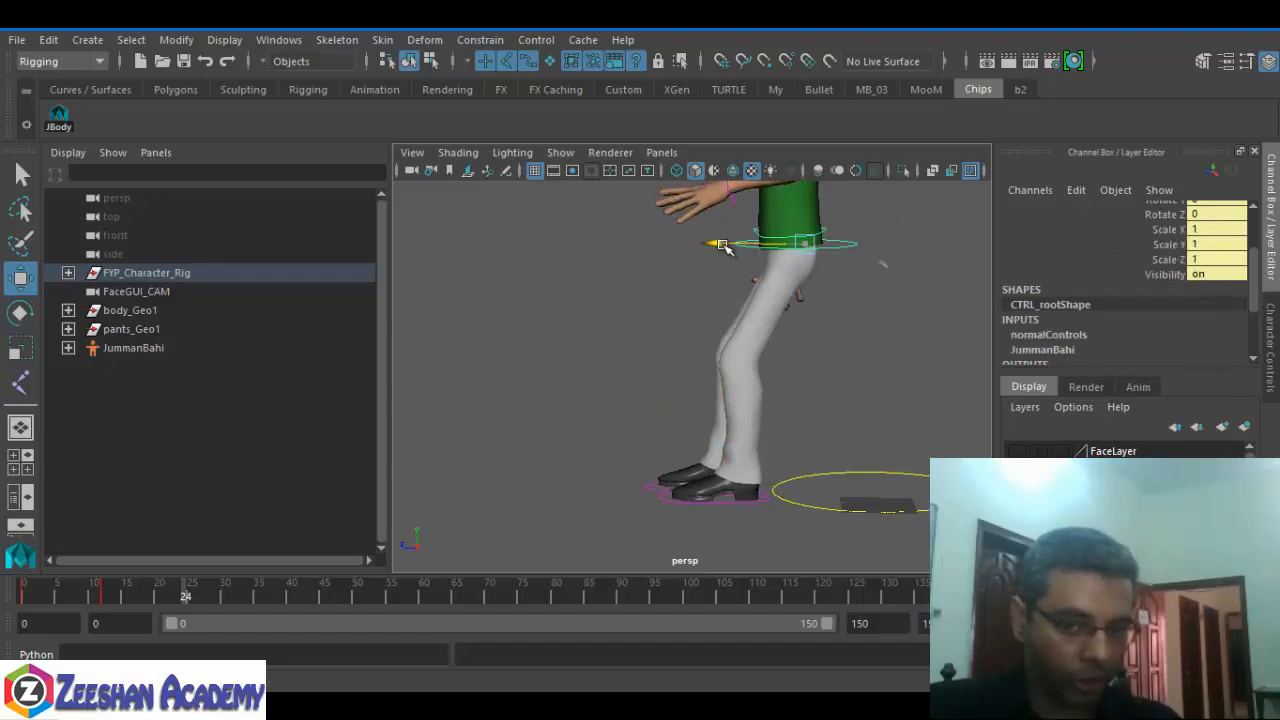
{"action": "left_click_drag", "start_coordinate": [690, 245], "coordinate": [632, 258]}
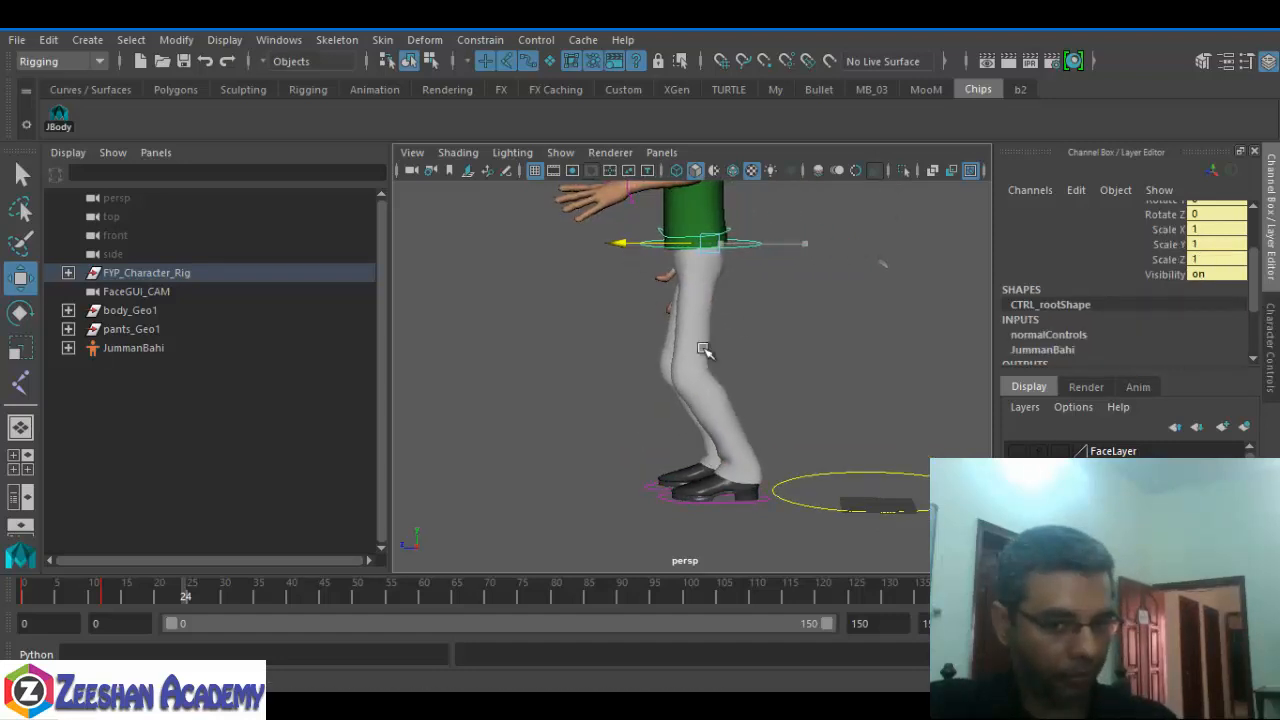
{"action": "left_click", "coordinate": [652, 487]}
{"action": "left_click_drag", "start_coordinate": [633, 463], "coordinate": [543, 434]}
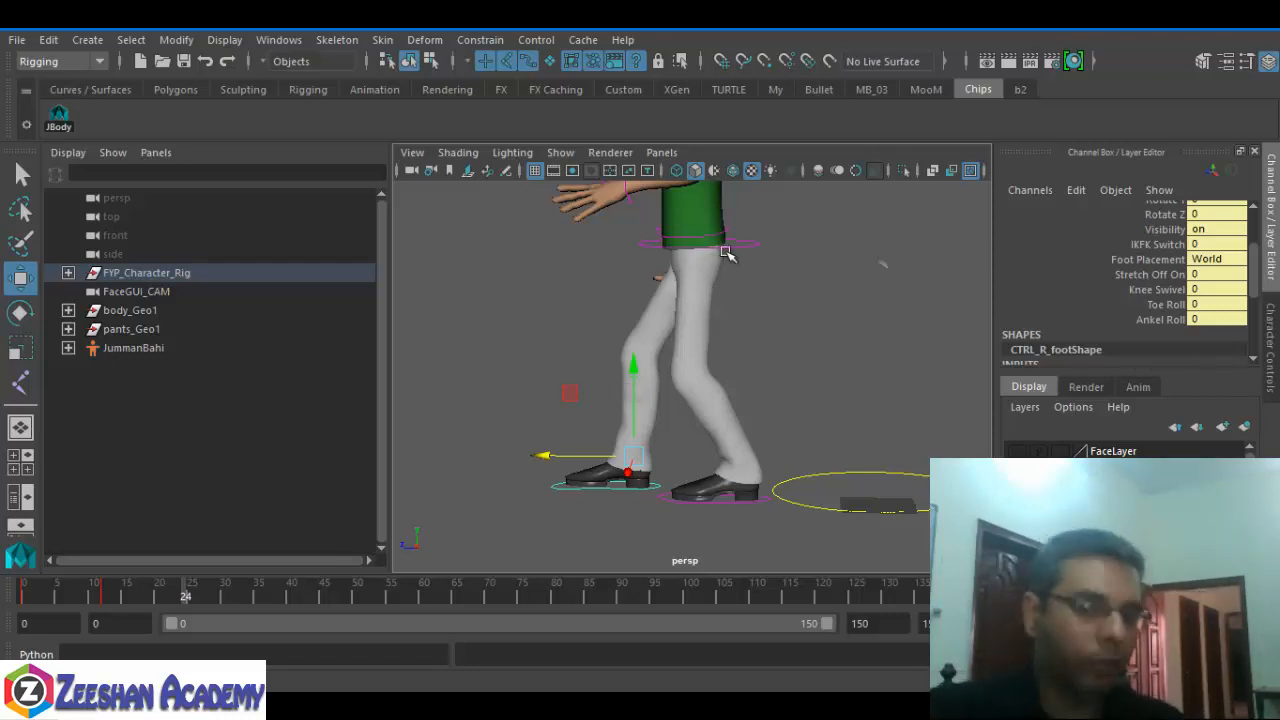
{"action": "left_click_drag", "start_coordinate": [604, 436], "coordinate": [531, 436], "text": "alt"}
{"action": "middle_click_drag", "start_coordinate": [690, 252], "coordinate": [783, 270], "text": "alt"}
{"action": "left_click_drag", "start_coordinate": [747, 471], "coordinate": [690, 490], "text": "alt"}
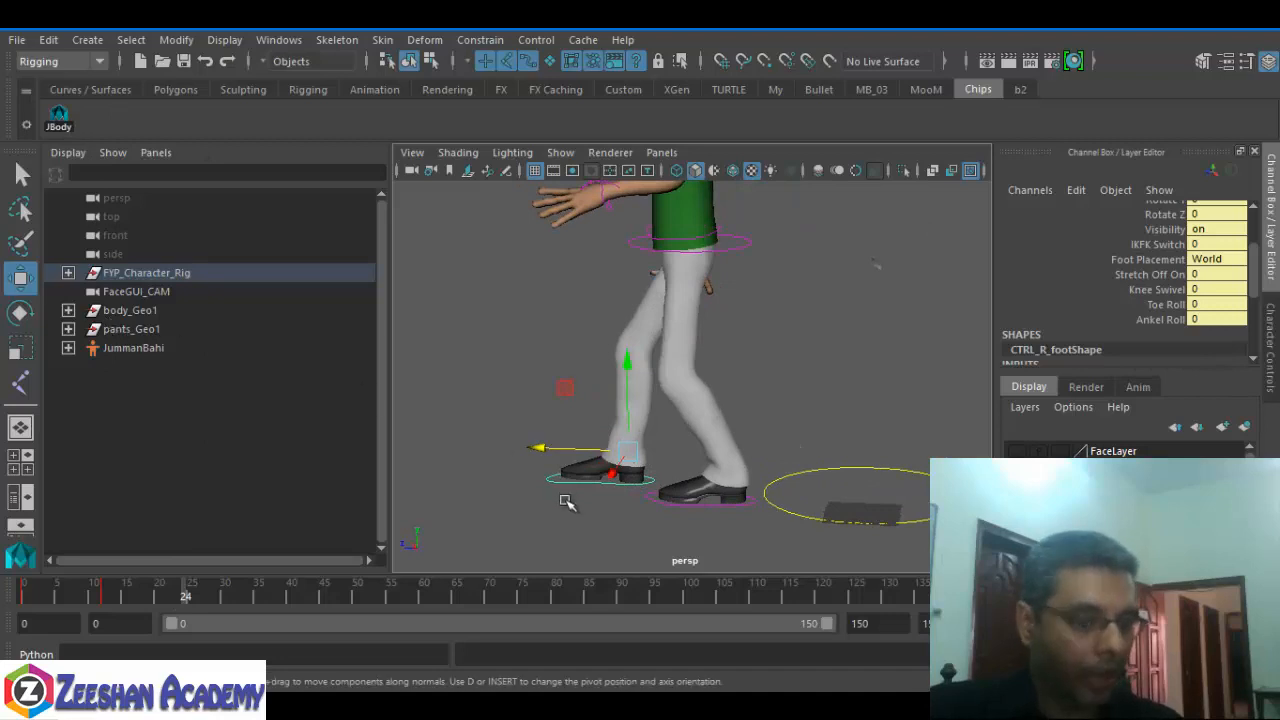
{"action": "middle_click_drag", "start_coordinate": [563, 500], "coordinate": [509, 467], "text": "alt"}
- At frame 36, move the left foot control forward until it is beside the right foot
{"action": "mouse_move", "coordinate": [100, 600]}
{"action": "left_mouse_down"}
{"action": "mouse_move", "coordinate": [22, 598]}
{"action": "mouse_move", "coordinate": [265, 600]}
{"action": "left_mouse_up"}
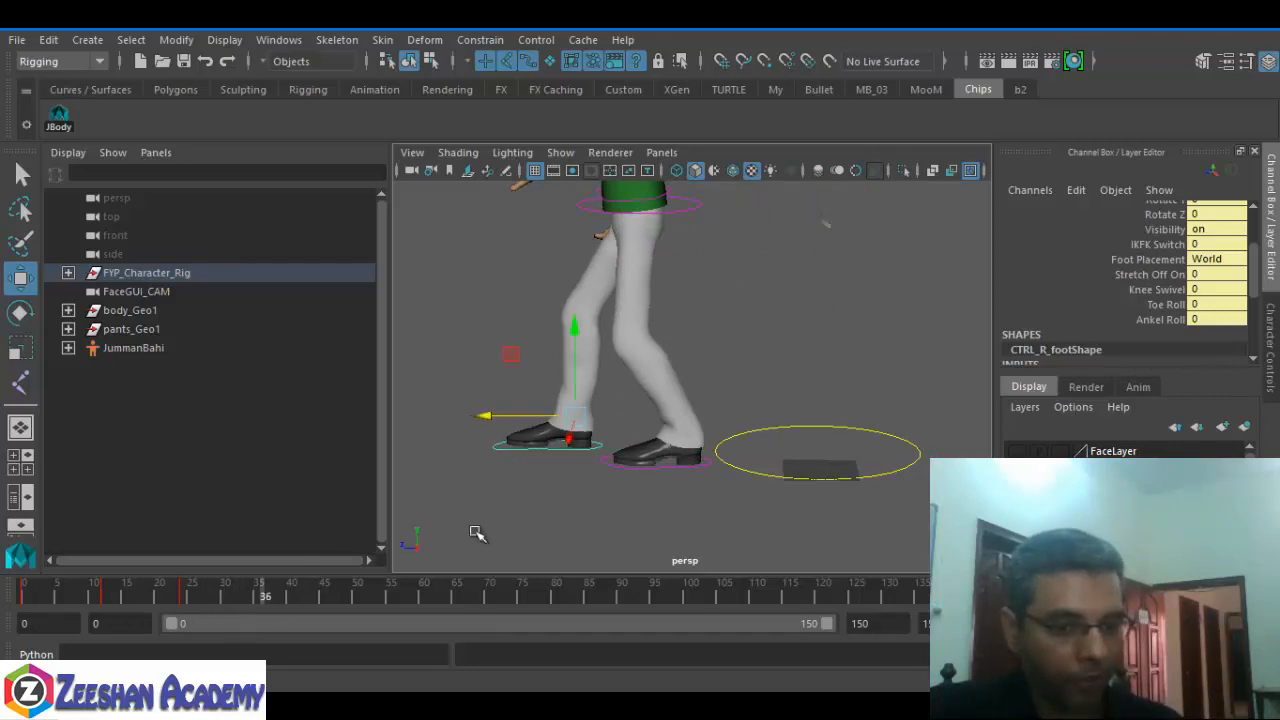
{"action": "left_click", "coordinate": [646, 471]}
{"action": "middle_click_drag", "start_coordinate": [653, 476], "coordinate": [750, 507], "text": "alt"}
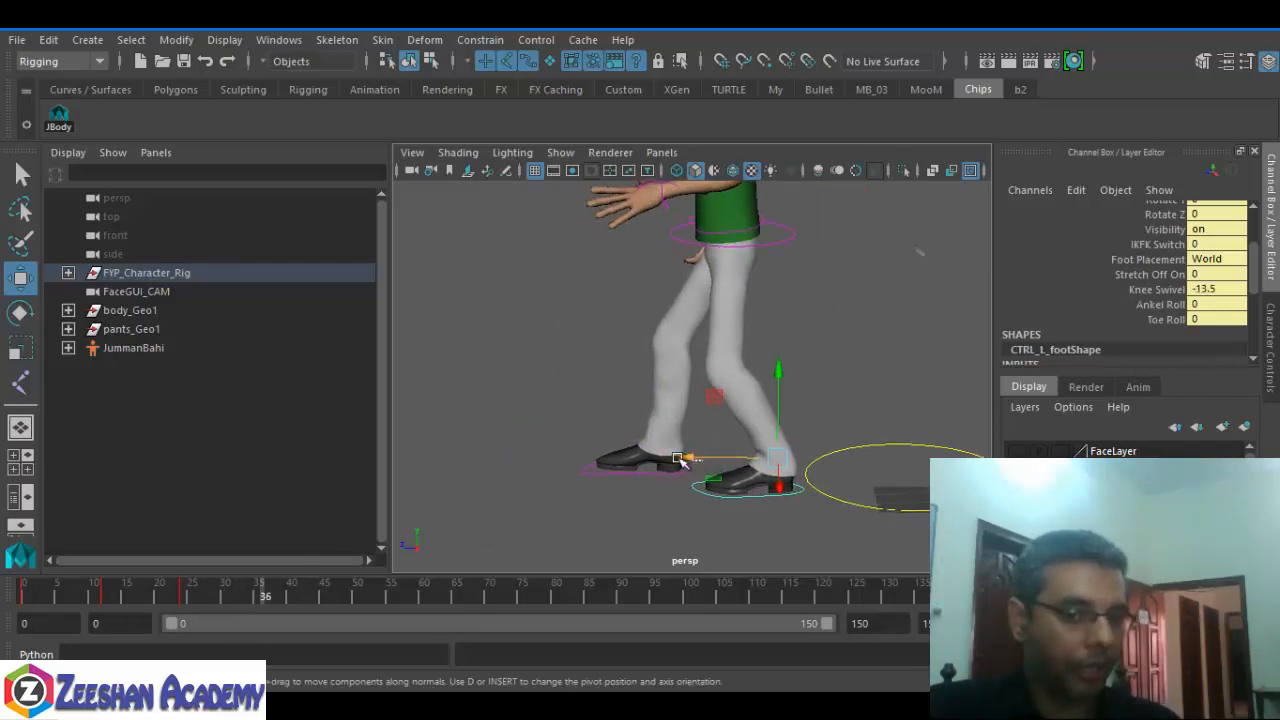
{"action": "left_click_drag", "start_coordinate": [679, 459], "coordinate": [578, 441]}
- Move the root control to Translate Z 83.896, advance the left foot control to Translate X 104.406, and key frame 36
{"action": "left_click", "coordinate": [779, 240]}
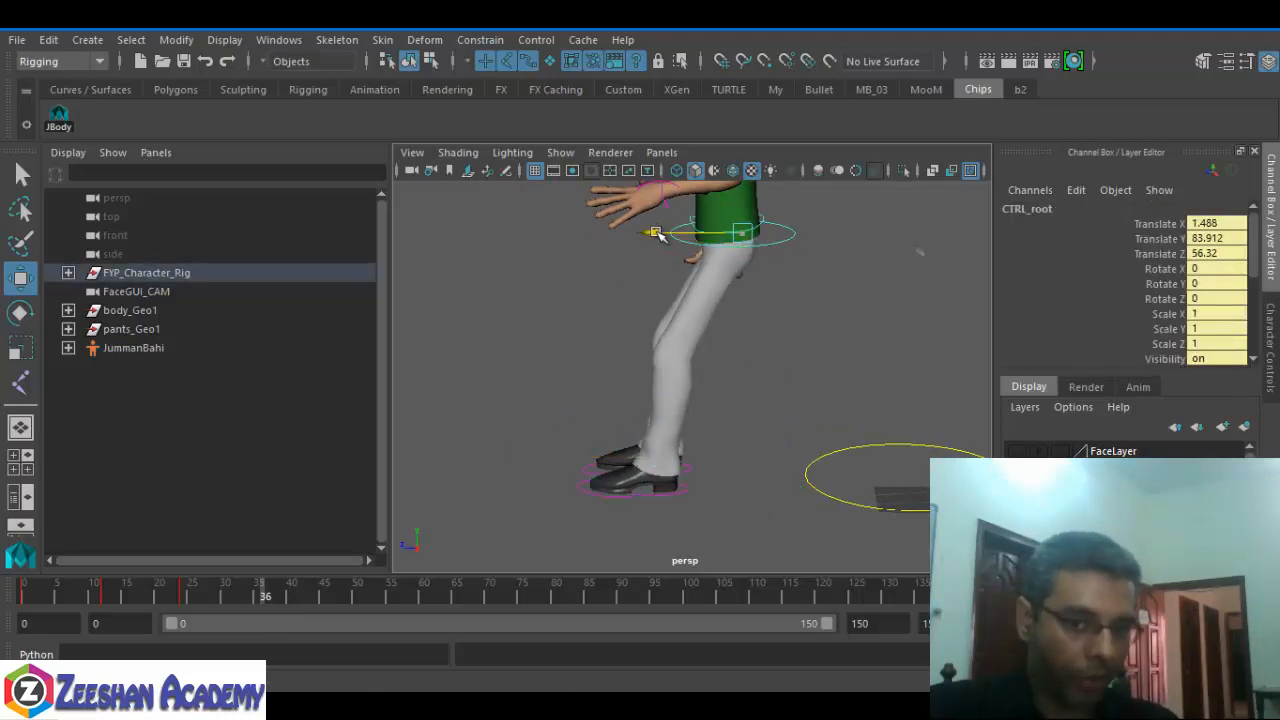
{"action": "left_click_drag", "start_coordinate": [653, 230], "coordinate": [564, 229]}
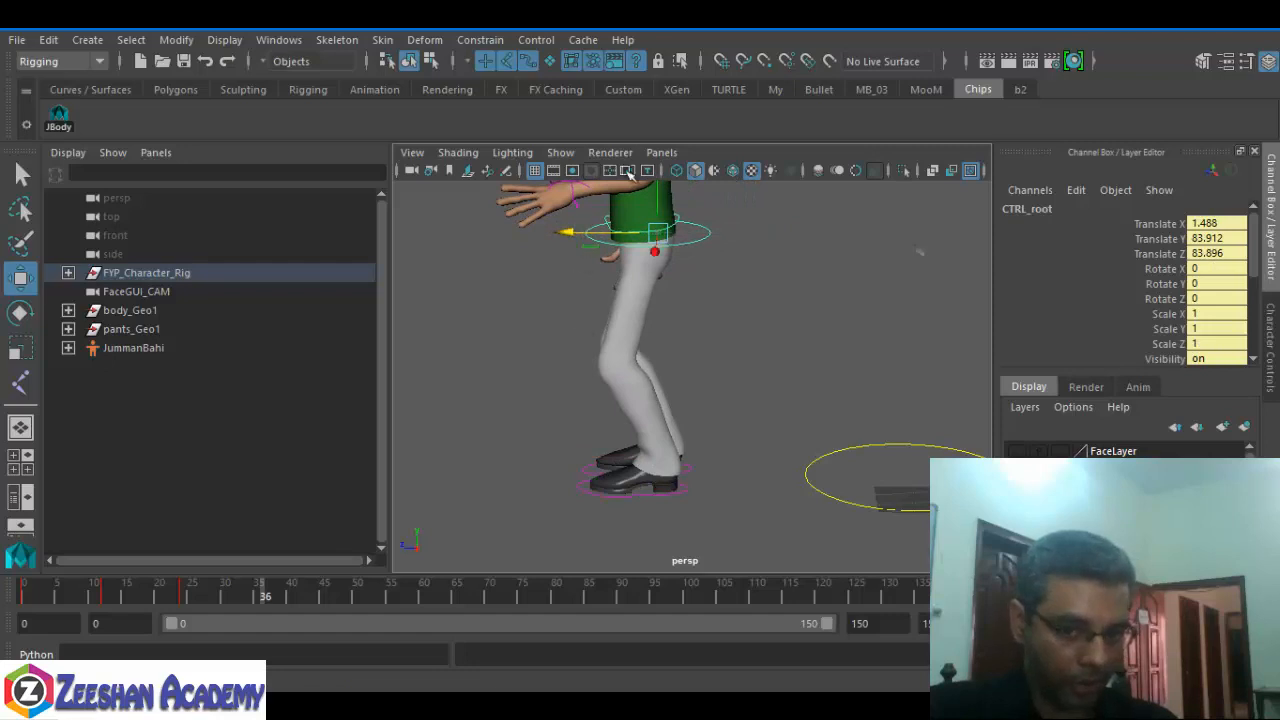
{"action": "left_click", "coordinate": [582, 488]}
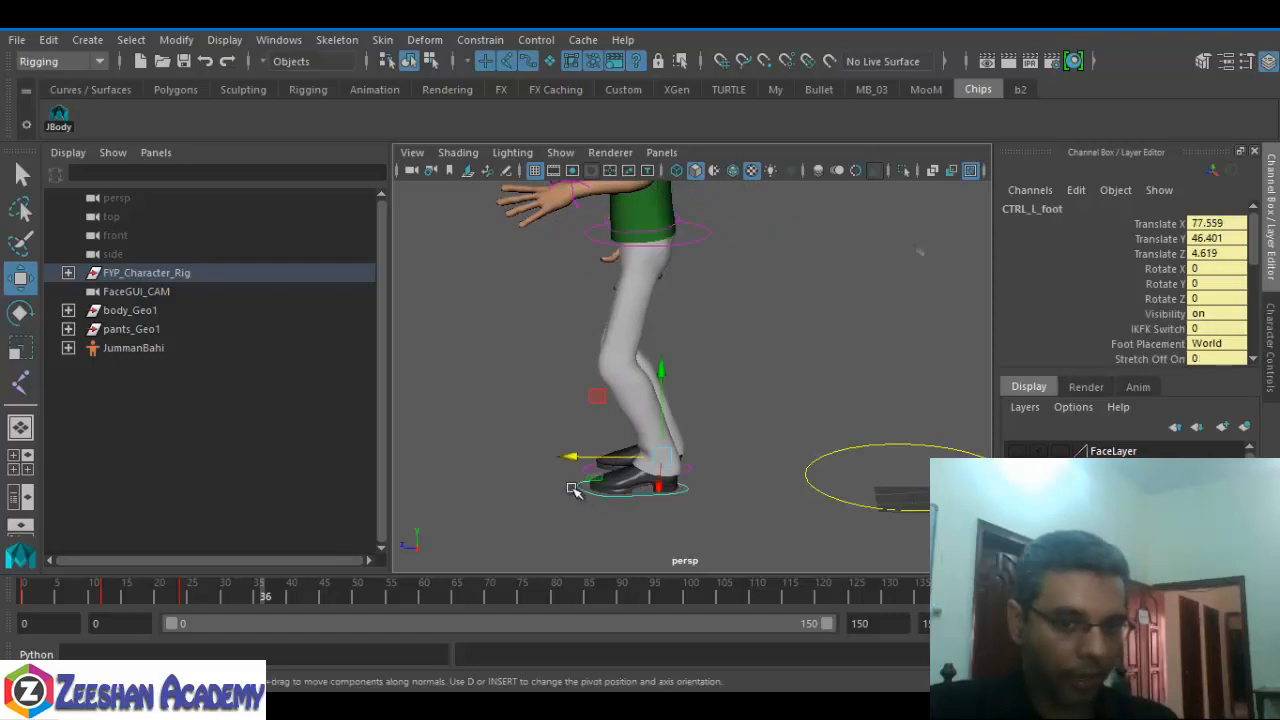
{"action": "left_click_drag", "start_coordinate": [573, 457], "coordinate": [491, 423]}
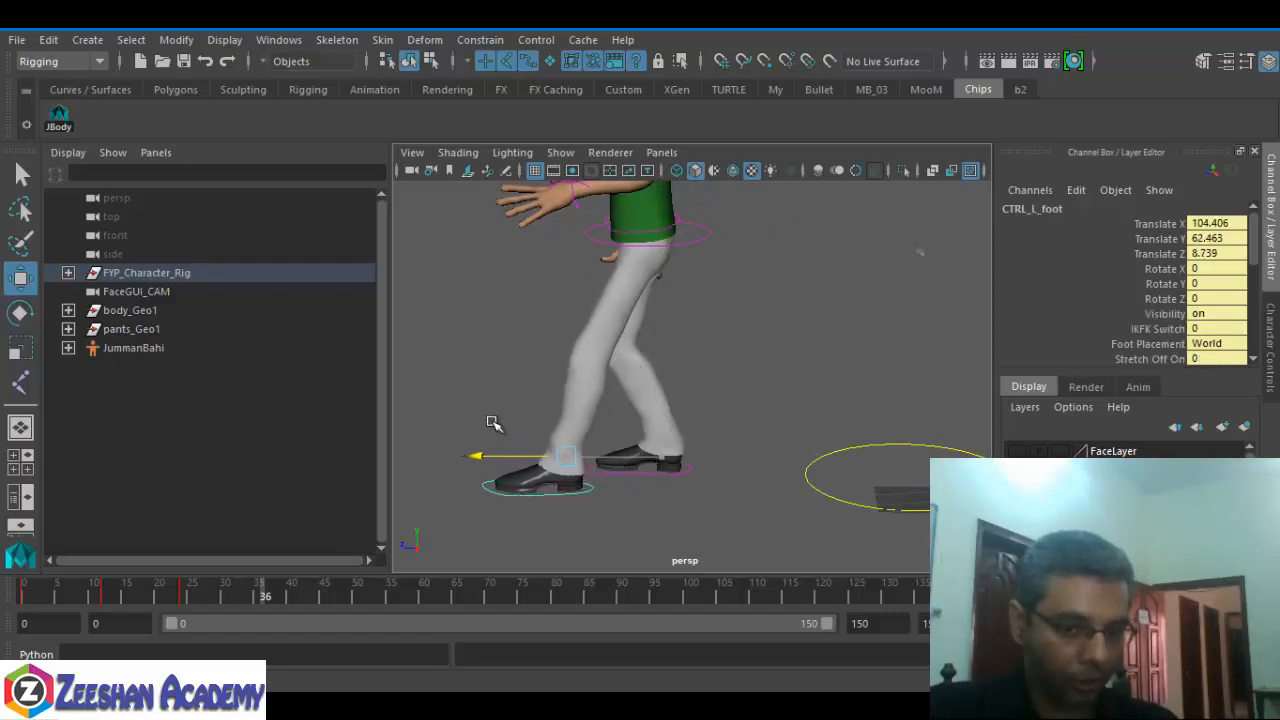
{"action": "middle_click_drag", "start_coordinate": [645, 405], "coordinate": [558, 474], "text": "alt"}
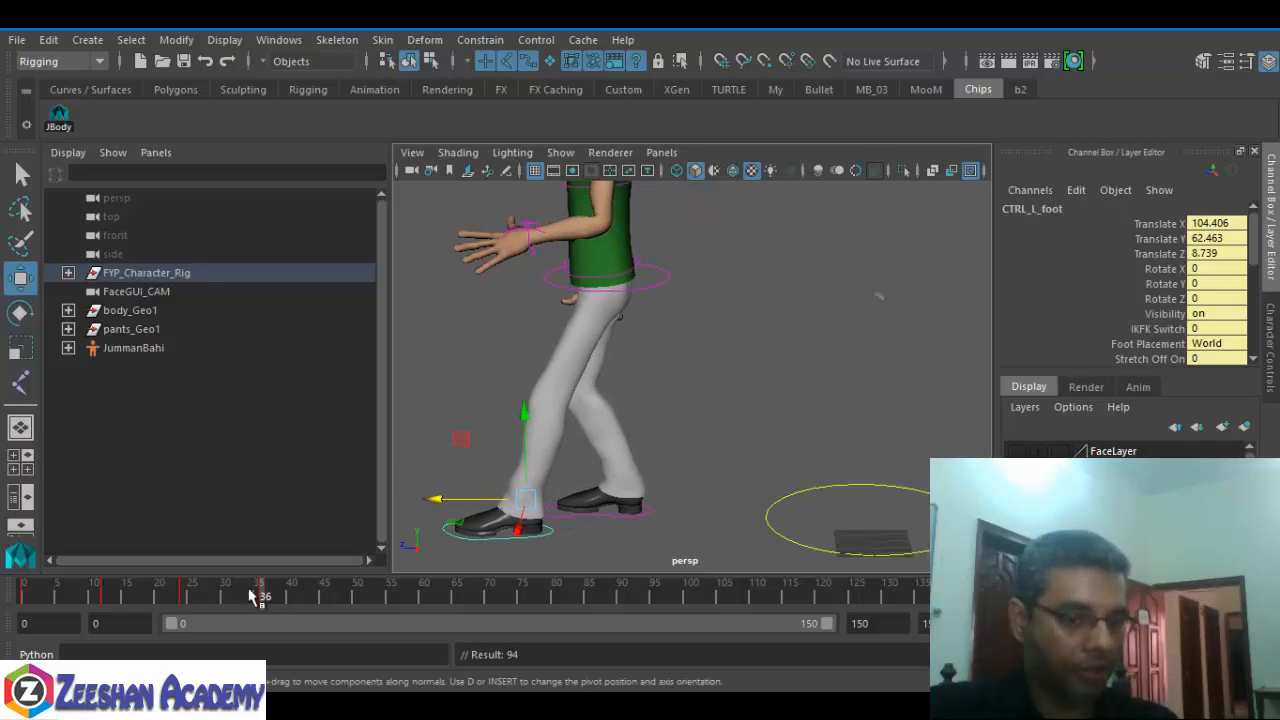
- At frame 48, bring the right foot control beside the left foot and move the root control to Translate Z 121.272
{"action": "left_click_drag", "start_coordinate": [250, 595], "coordinate": [274, 623]}
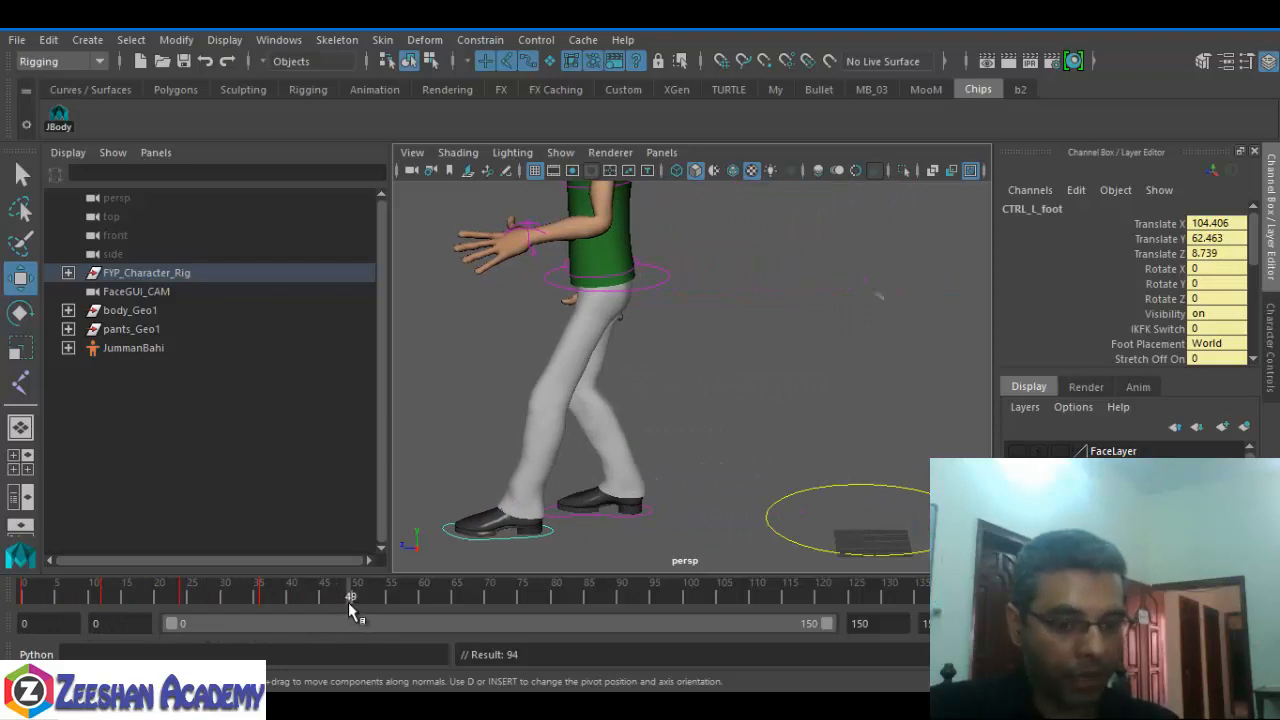
{"action": "left_click_drag", "start_coordinate": [348, 602], "coordinate": [344, 602]}
{"action": "middle_click_drag", "start_coordinate": [635, 501], "coordinate": [705, 478], "text": "alt"}
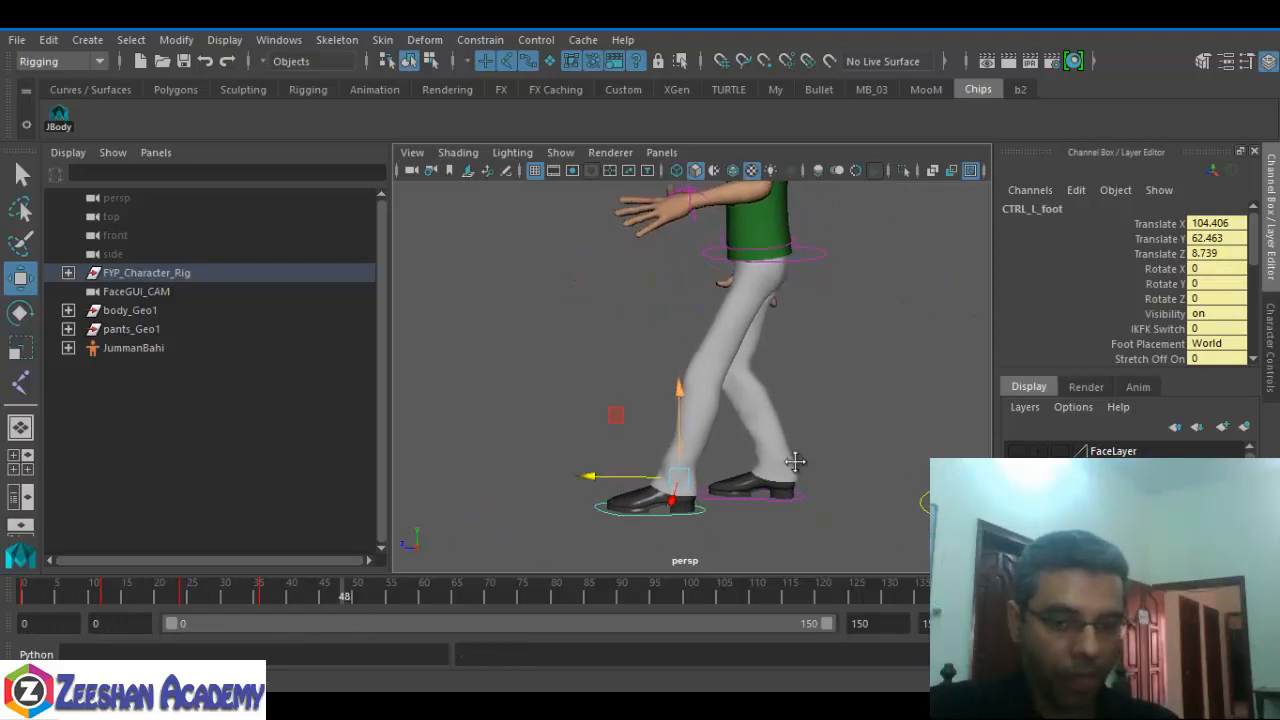
{"action": "left_click", "coordinate": [786, 491]}
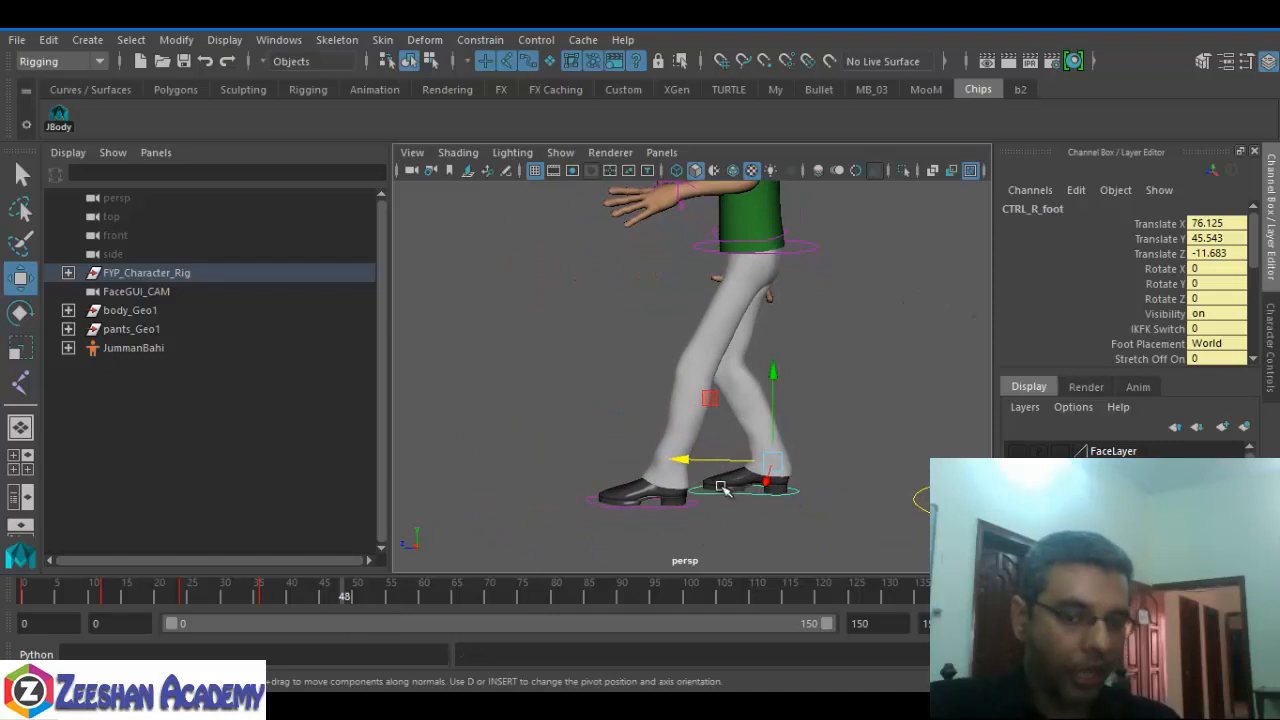
{"action": "left_click", "coordinate": [805, 250]}
{"action": "left_click_drag", "start_coordinate": [680, 243], "coordinate": [571, 251], "text": "alt"}
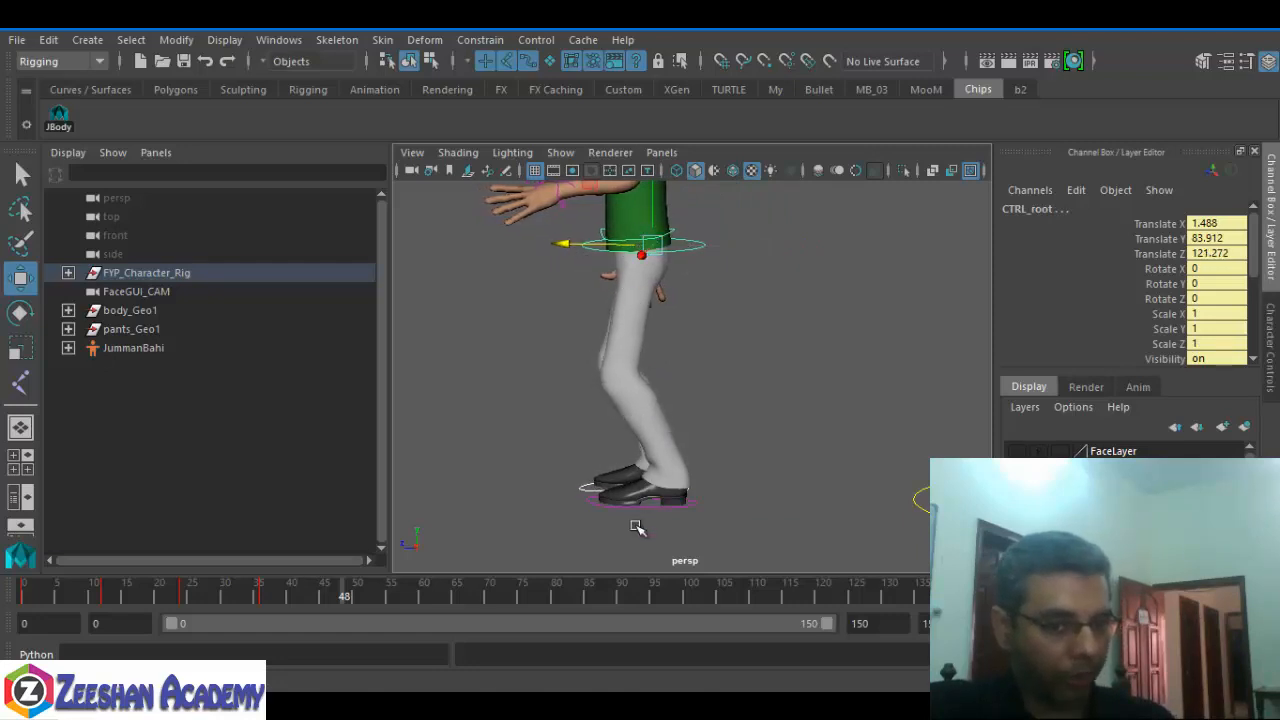
- Move the right foot control ahead of the left foot and key the pose at frame 48
{"action": "left_click", "coordinate": [582, 483]}
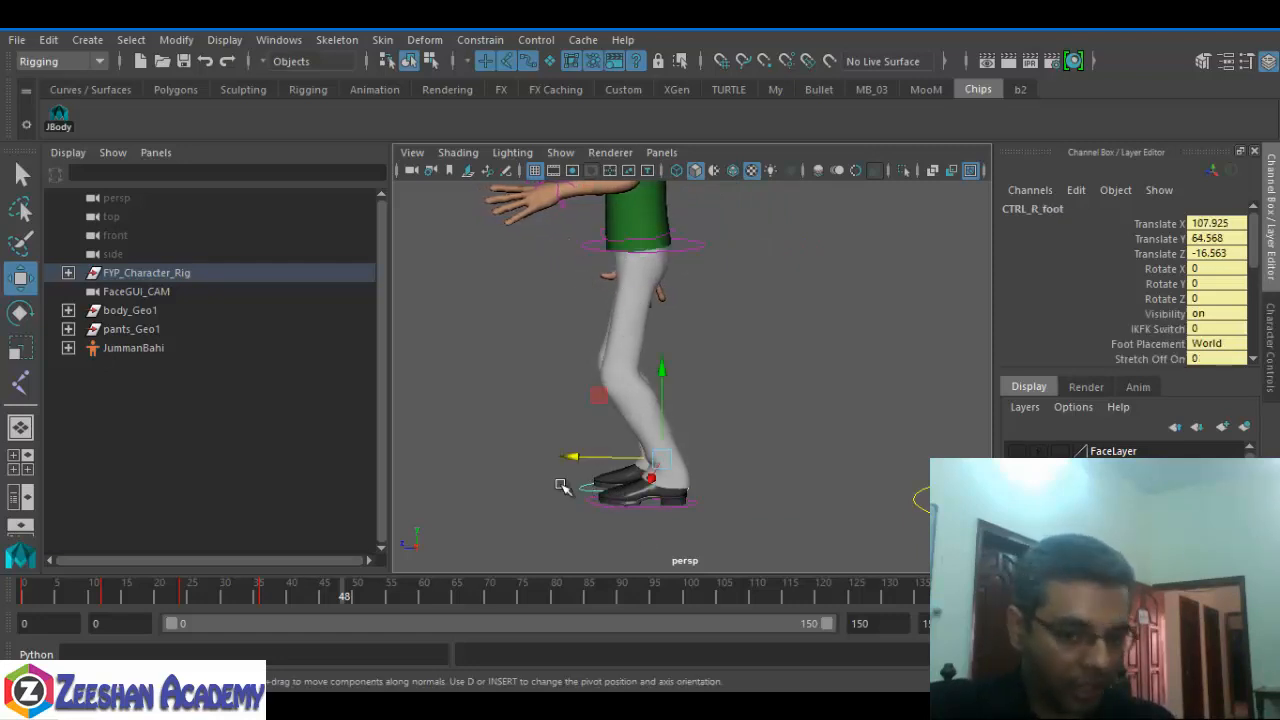
{"action": "left_click_drag", "start_coordinate": [571, 457], "coordinate": [745, 357]}
{"action": "key", "text": "s"}
- Scrub through the keyed walk steps with the whole character in view, and return to frame 0
{"action": "right_click_drag", "start_coordinate": [593, 408], "coordinate": [600, 438], "text": "alt"}
{"action": "left_click_drag", "start_coordinate": [600, 438], "coordinate": [523, 402], "text": "alt"}
{"action": "left_click_drag", "start_coordinate": [175, 598], "coordinate": [474, 645]}
{"action": "left_click_drag", "start_coordinate": [338, 634], "coordinate": [6, 614]}
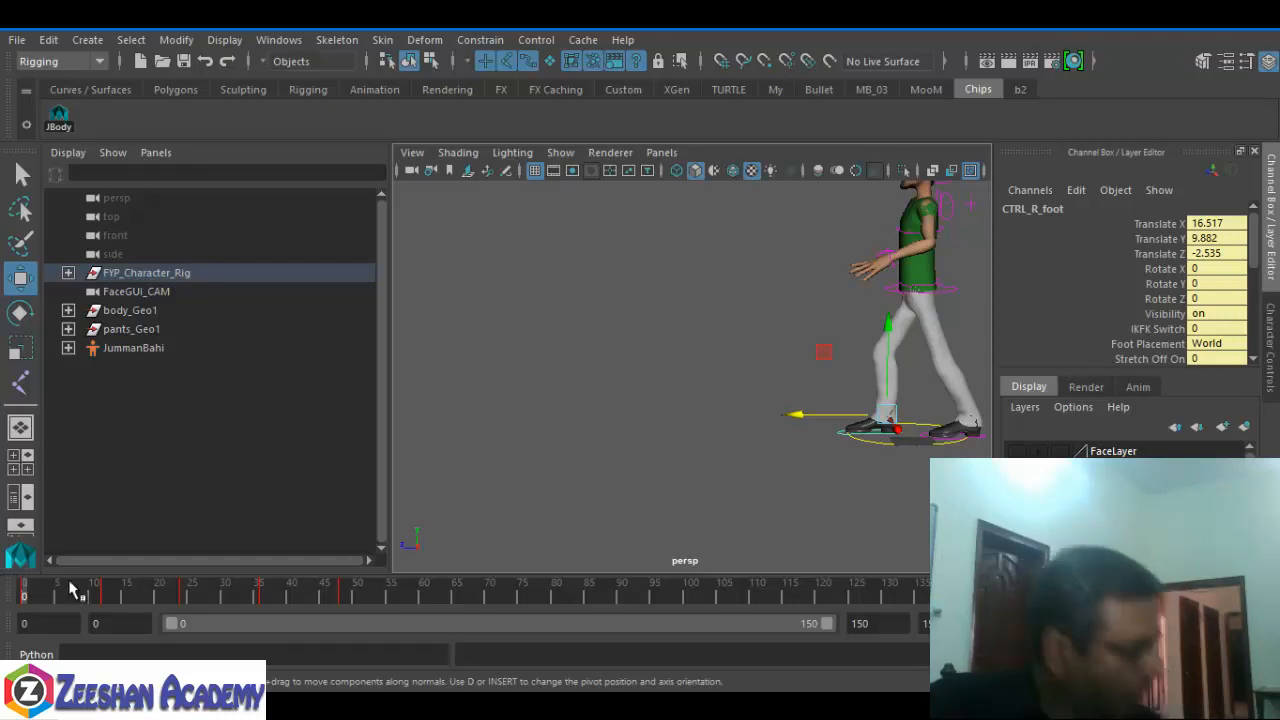
- Inspect the starting pose from the side and front, and key it again at frame 0
{"action": "left_click_drag", "start_coordinate": [423, 531], "coordinate": [726, 452], "text": "alt"}
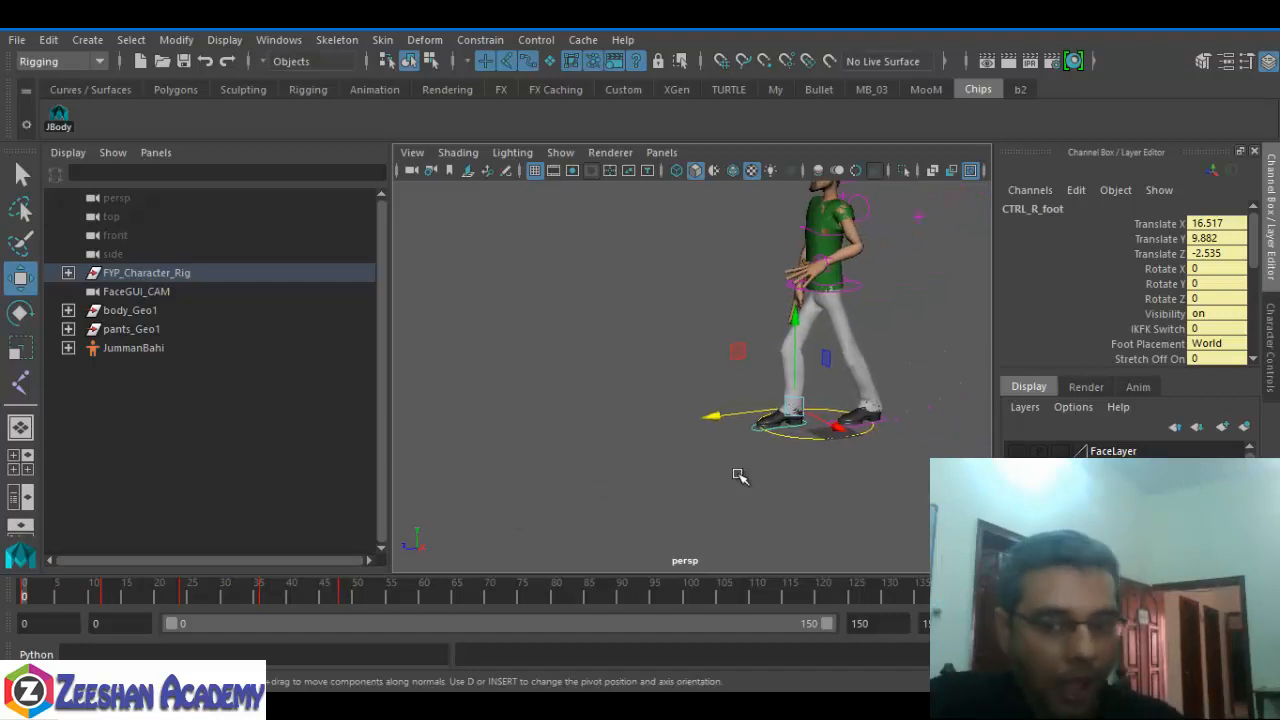
{"action": "scroll", "coordinate": [768, 443], "scroll_direction": "up", "scroll_amount": 3}
{"action": "middle_click_drag", "start_coordinate": [768, 443], "coordinate": [683, 390], "text": "alt"}
{"action": "middle_click_drag", "start_coordinate": [764, 361], "coordinate": [686, 441], "text": "alt"}
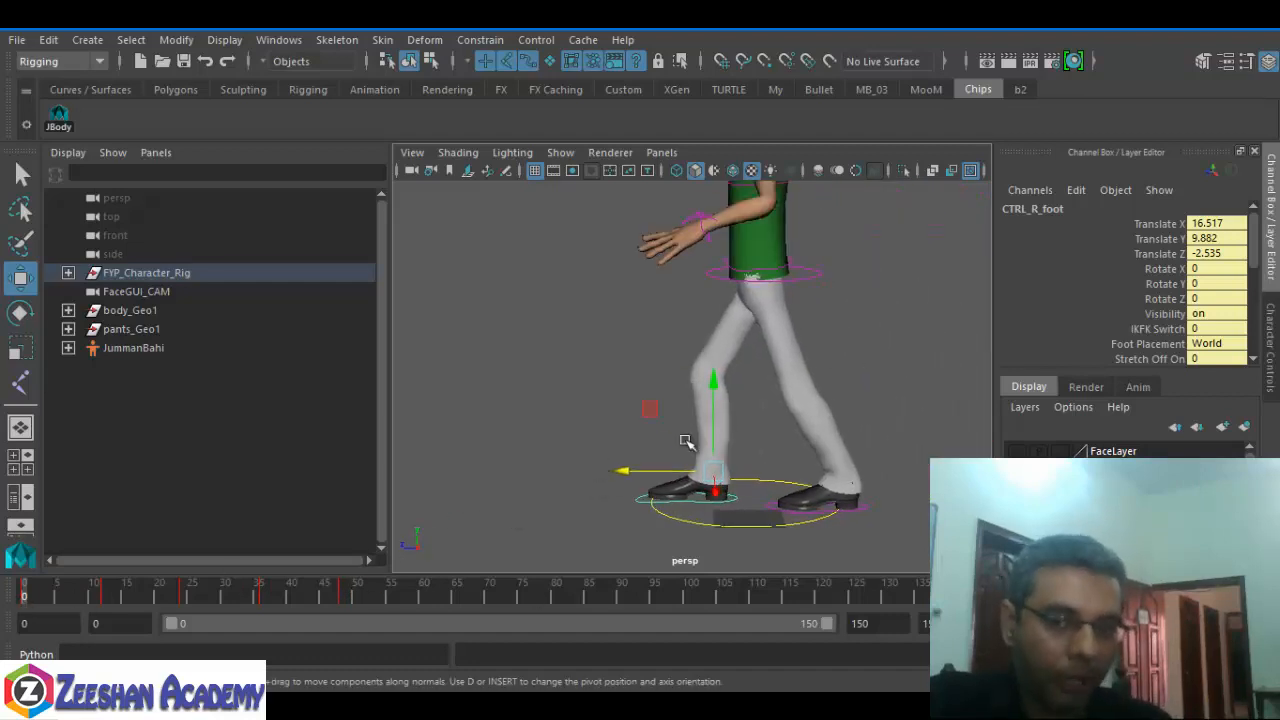
{"action": "left_click_drag", "start_coordinate": [748, 322], "coordinate": [676, 282], "text": "alt"}
{"action": "middle_click_drag", "start_coordinate": [675, 282], "coordinate": [670, 237], "text": "alt"}
{"action": "key", "text": "s"}
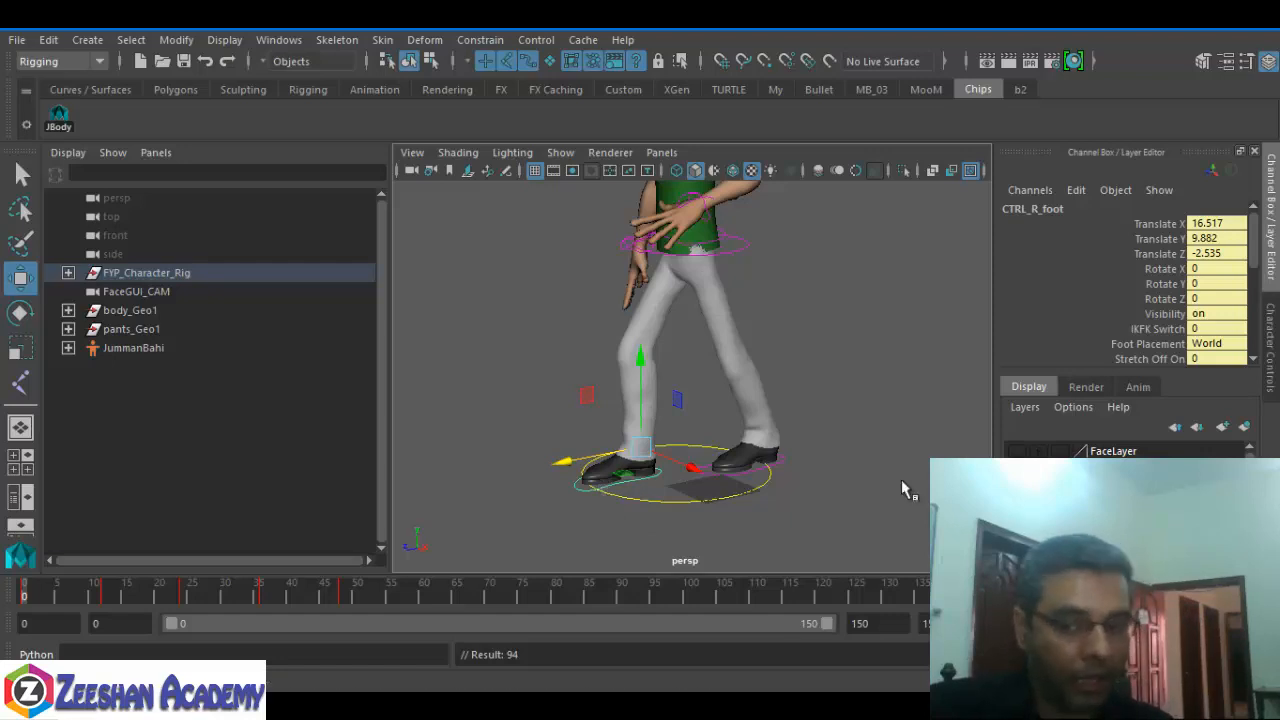
- Inspect the leg poses between frames 0 and 12 from the side, with the left foot control selected
{"action": "middle_click_drag", "start_coordinate": [655, 215], "coordinate": [652, 330], "text": "alt"}
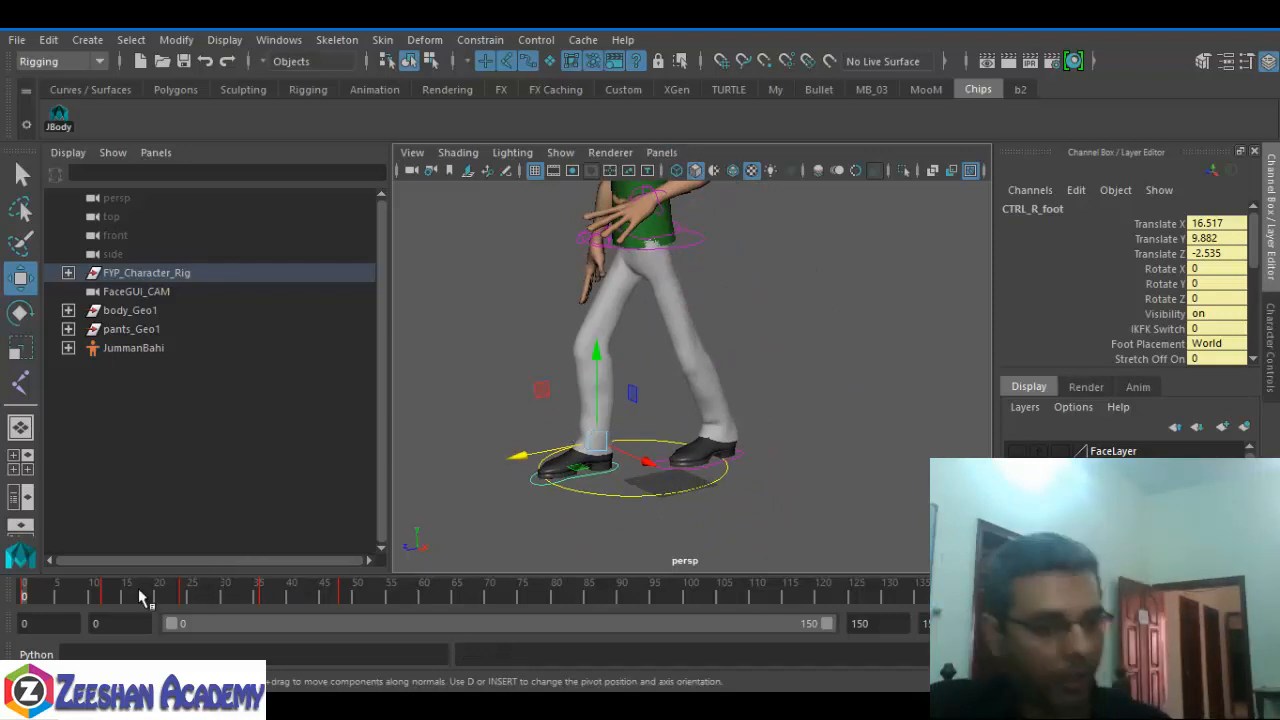
{"action": "left_click_drag", "start_coordinate": [57, 598], "coordinate": [107, 597]}
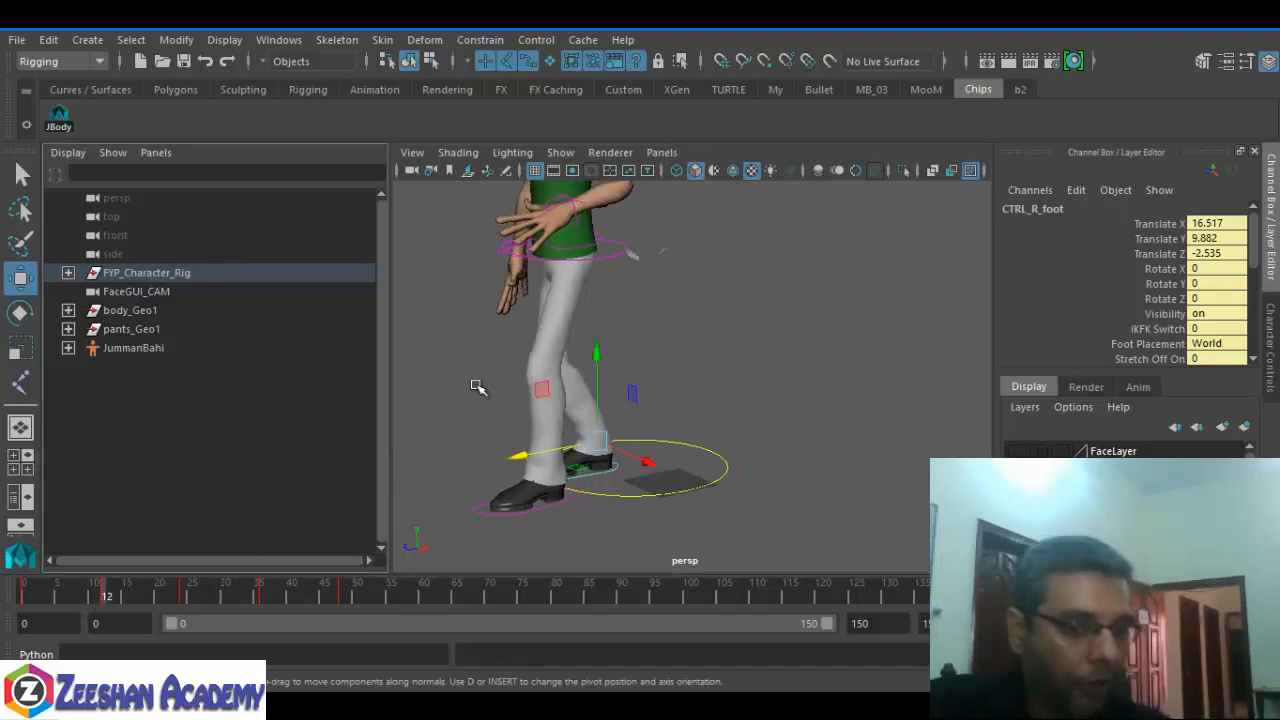
{"action": "left_click_drag", "start_coordinate": [477, 386], "coordinate": [581, 470], "text": "alt"}
{"action": "left_click", "coordinate": [541, 490]}
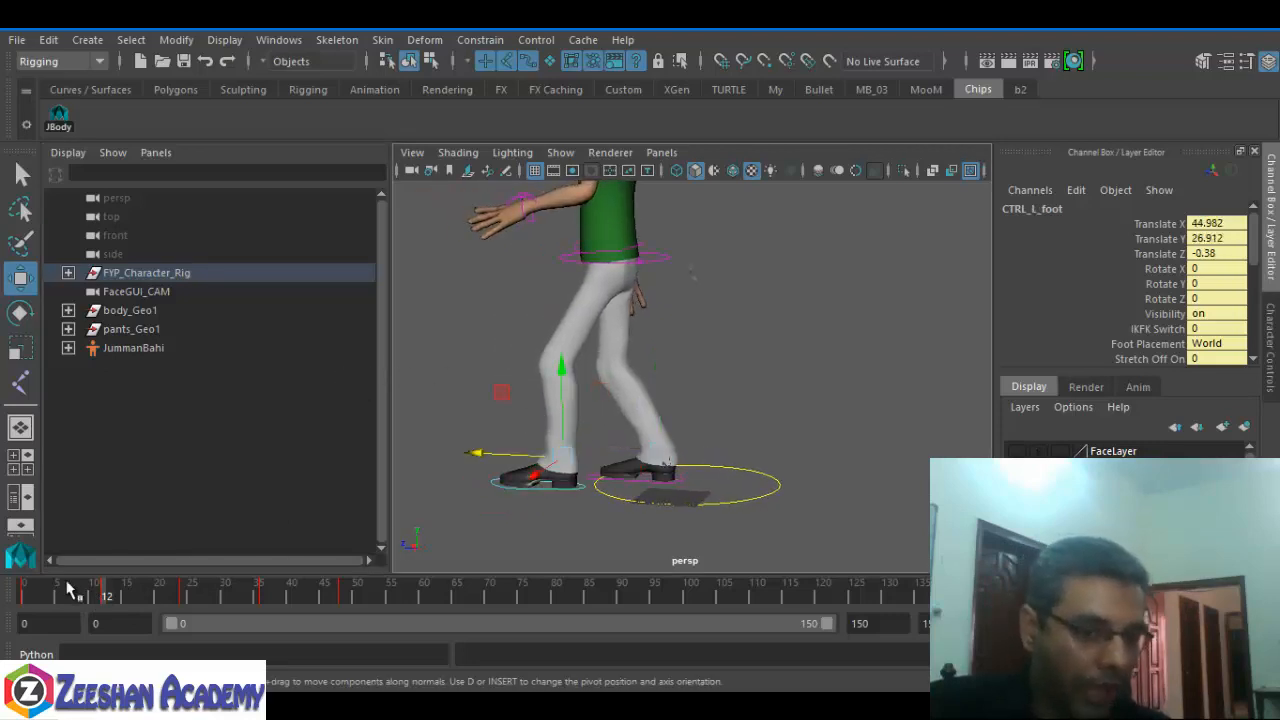
{"action": "mouse_move", "coordinate": [100, 598]}
{"action": "left_mouse_down"}
{"action": "mouse_move", "coordinate": [30, 600]}
{"action": "mouse_move", "coordinate": [80, 610]}
{"action": "mouse_move", "coordinate": [120, 598]}
{"action": "mouse_move", "coordinate": [107, 594]}
{"action": "left_mouse_up"}
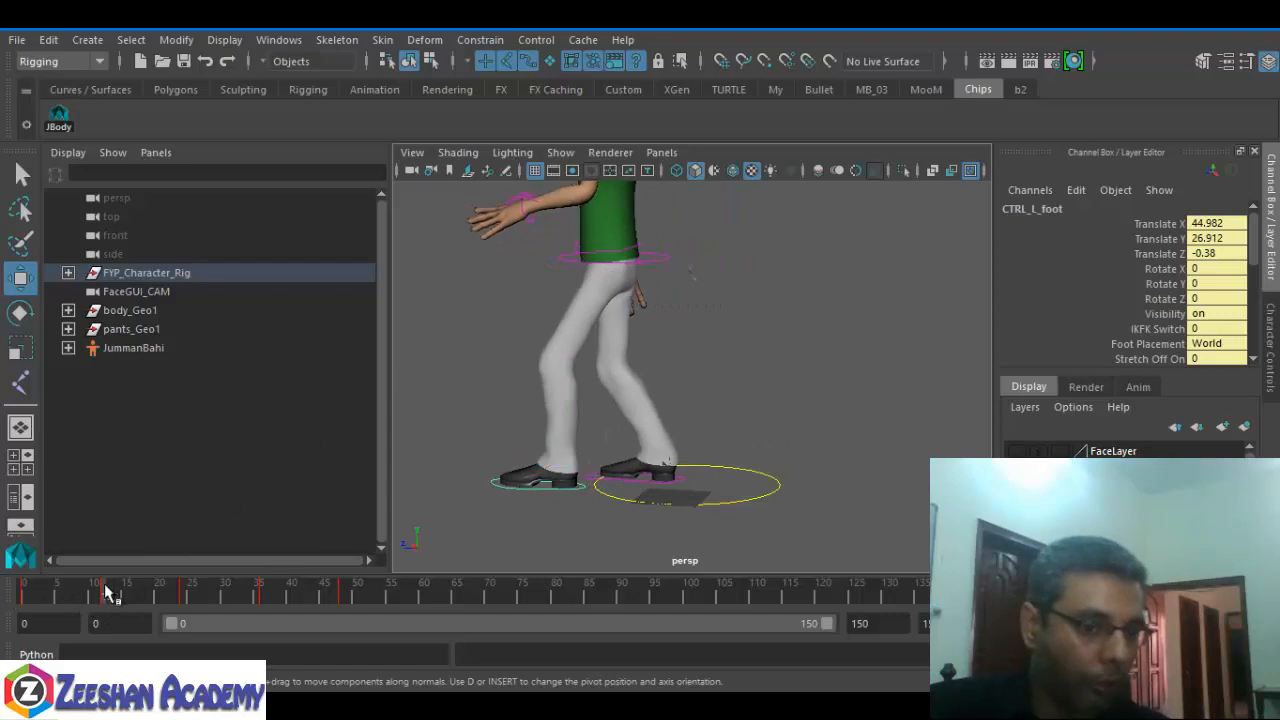
{"action": "middle_click_drag", "start_coordinate": [537, 420], "coordinate": [594, 429], "text": "alt"}
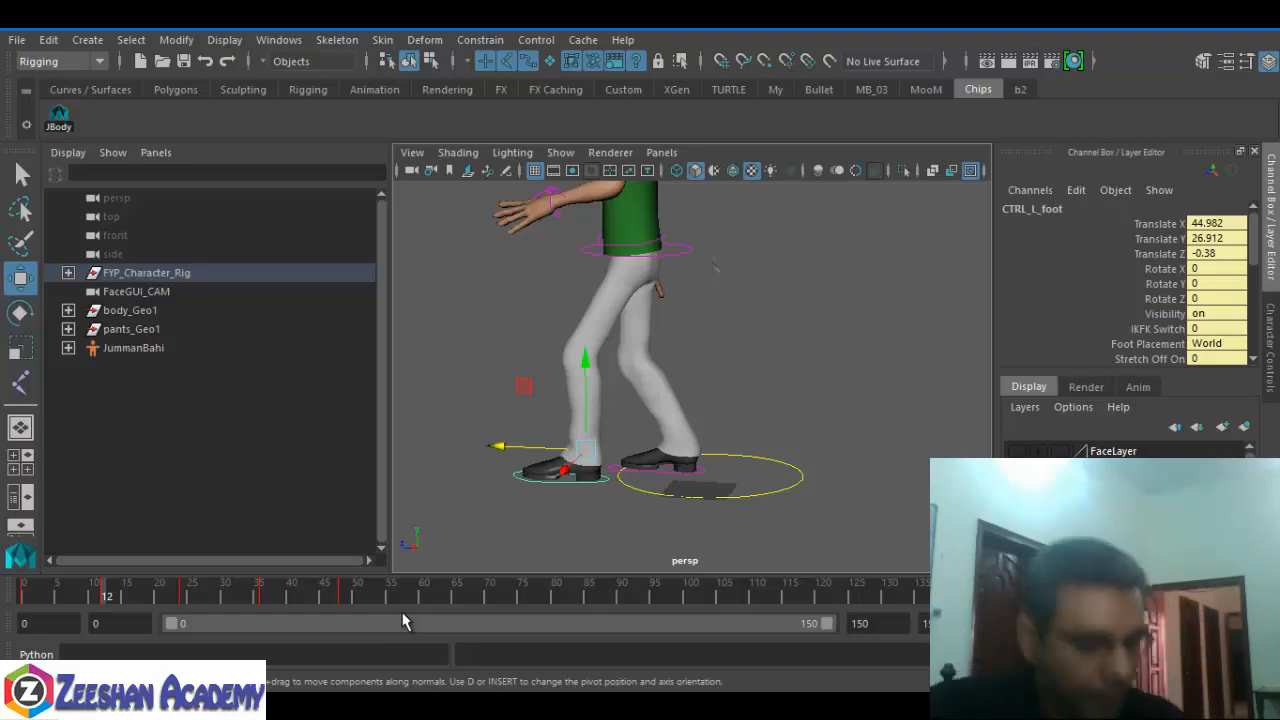
- At frame 48, nudge the right foot control forward to Translate X 135.646 and key the pose again
{"action": "left_click_drag", "start_coordinate": [170, 603], "coordinate": [344, 601]}
{"action": "middle_click_drag", "start_coordinate": [866, 367], "coordinate": [678, 428], "text": "alt"}
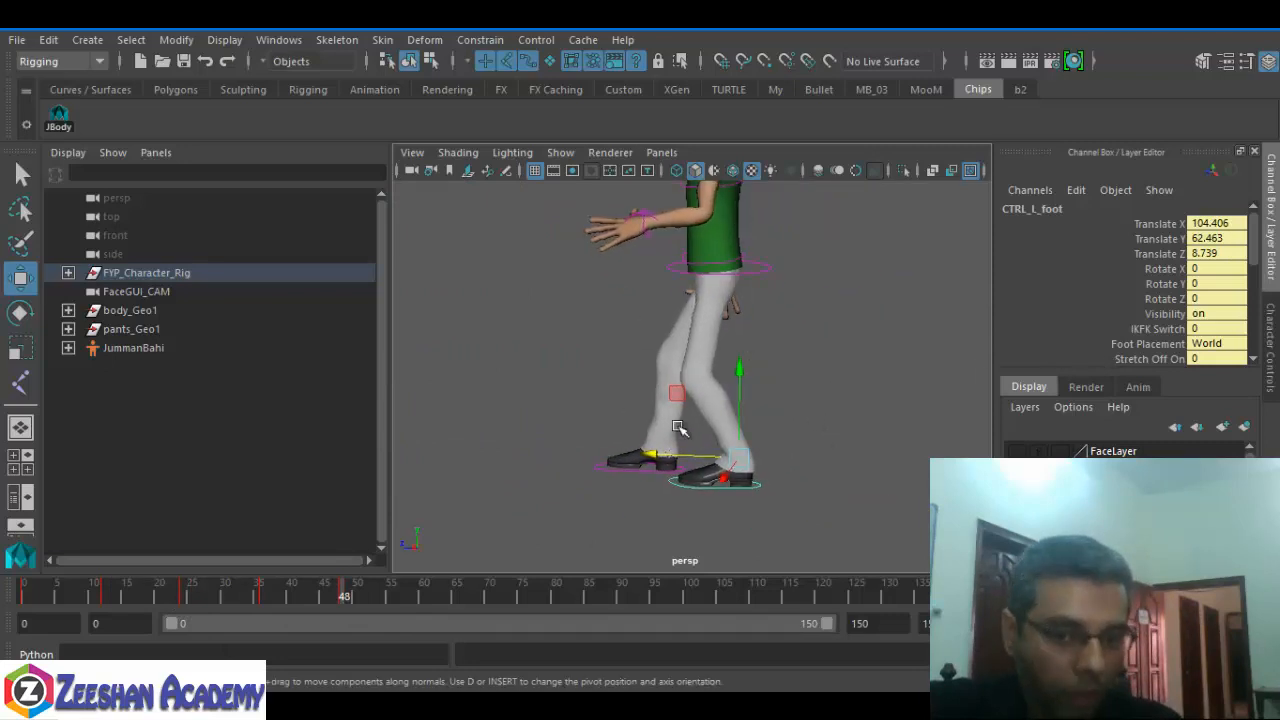
{"action": "mouse_move", "coordinate": [355, 597]}
{"action": "left_mouse_down"}
{"action": "mouse_move", "coordinate": [294, 594]}
{"action": "mouse_move", "coordinate": [345, 597]}
{"action": "left_mouse_up"}
{"action": "left_click", "coordinate": [646, 474]}
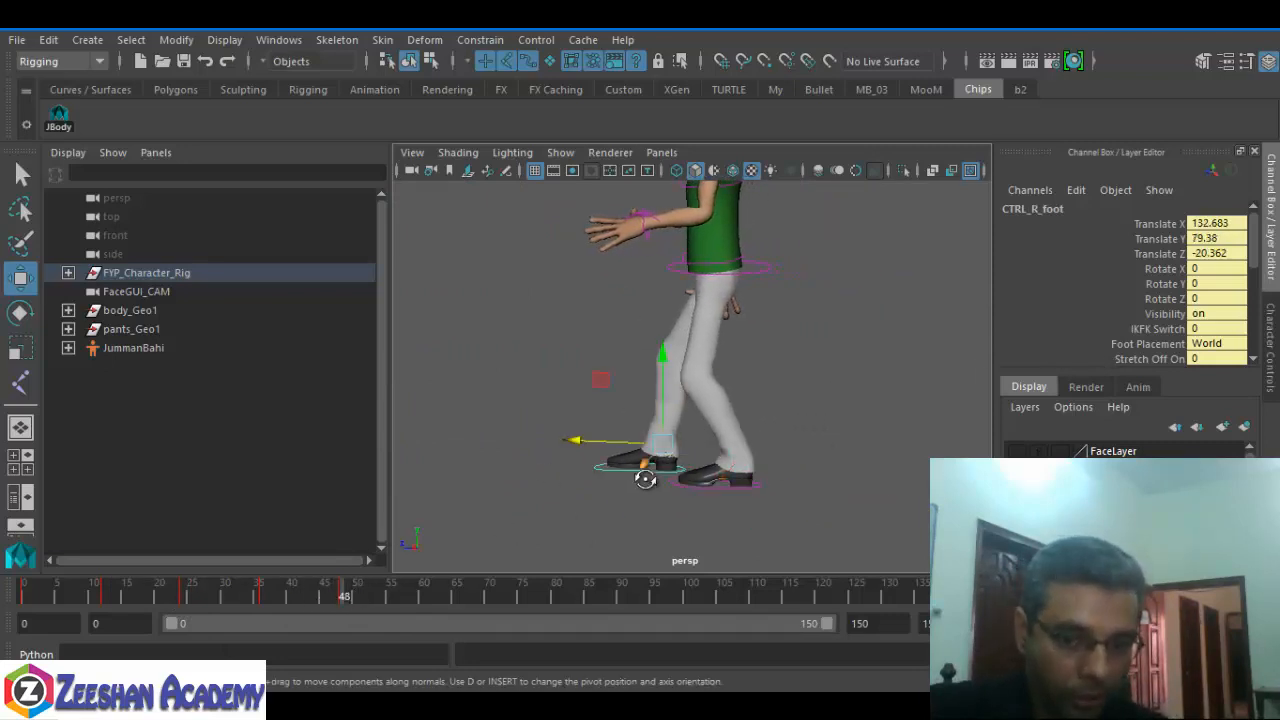
{"action": "left_click_drag", "start_coordinate": [646, 475], "coordinate": [648, 442], "text": "alt"}
{"action": "left_click_drag", "start_coordinate": [570, 420], "coordinate": [560, 421]}
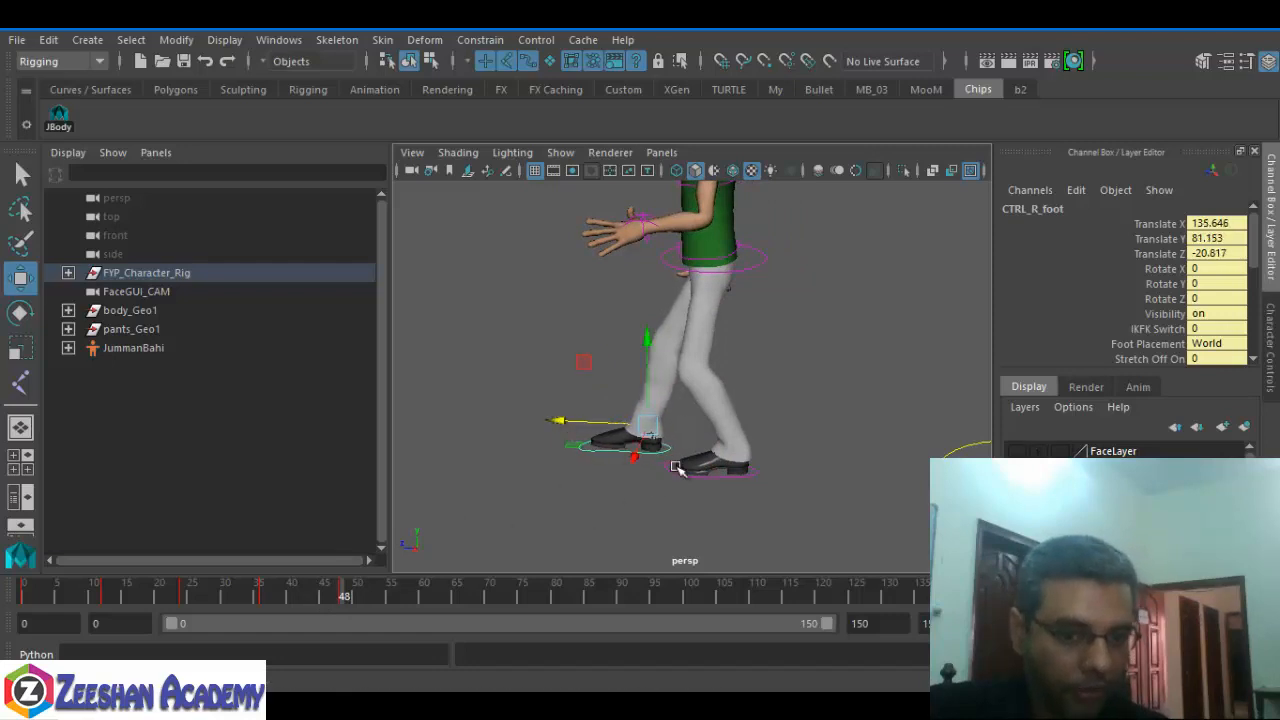
{"action": "key", "text": "s"}
- At frame 60, move the left foot control ahead of the right foot to Translate X 167.671
{"action": "left_click_drag", "start_coordinate": [355, 599], "coordinate": [383, 598]}
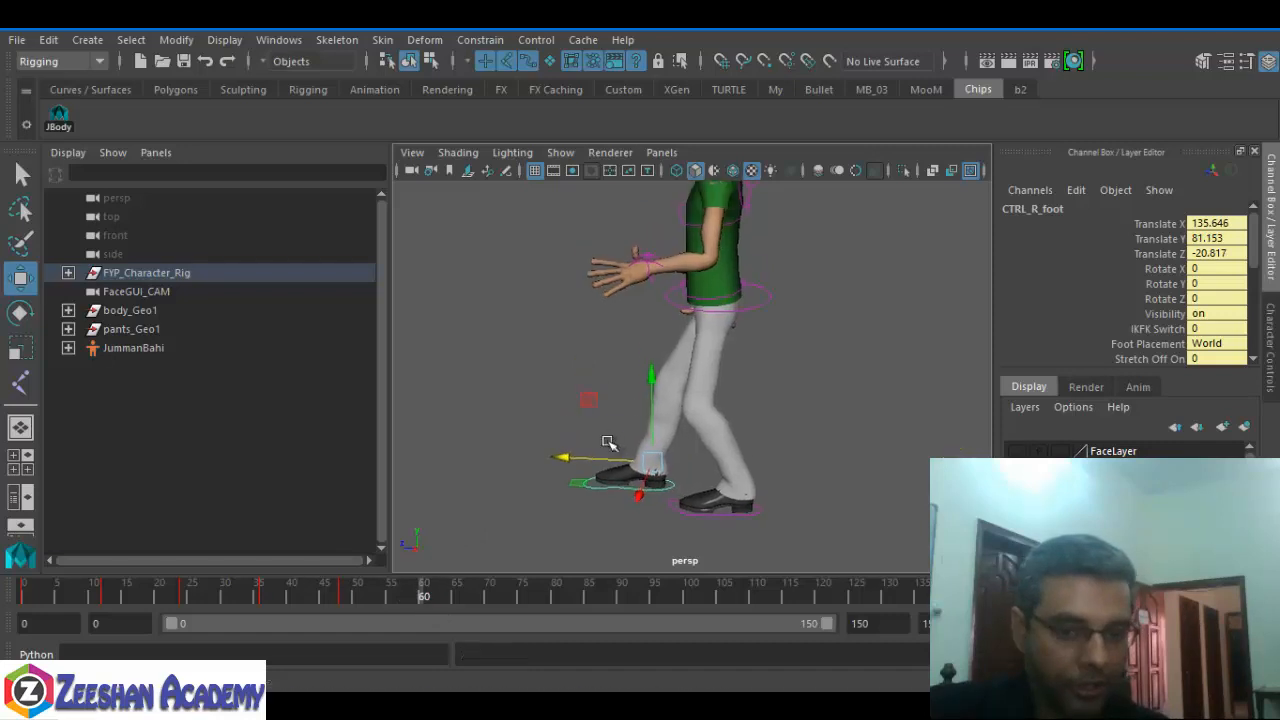
{"action": "left_click", "coordinate": [745, 505]}
{"action": "left_click", "coordinate": [743, 312]}
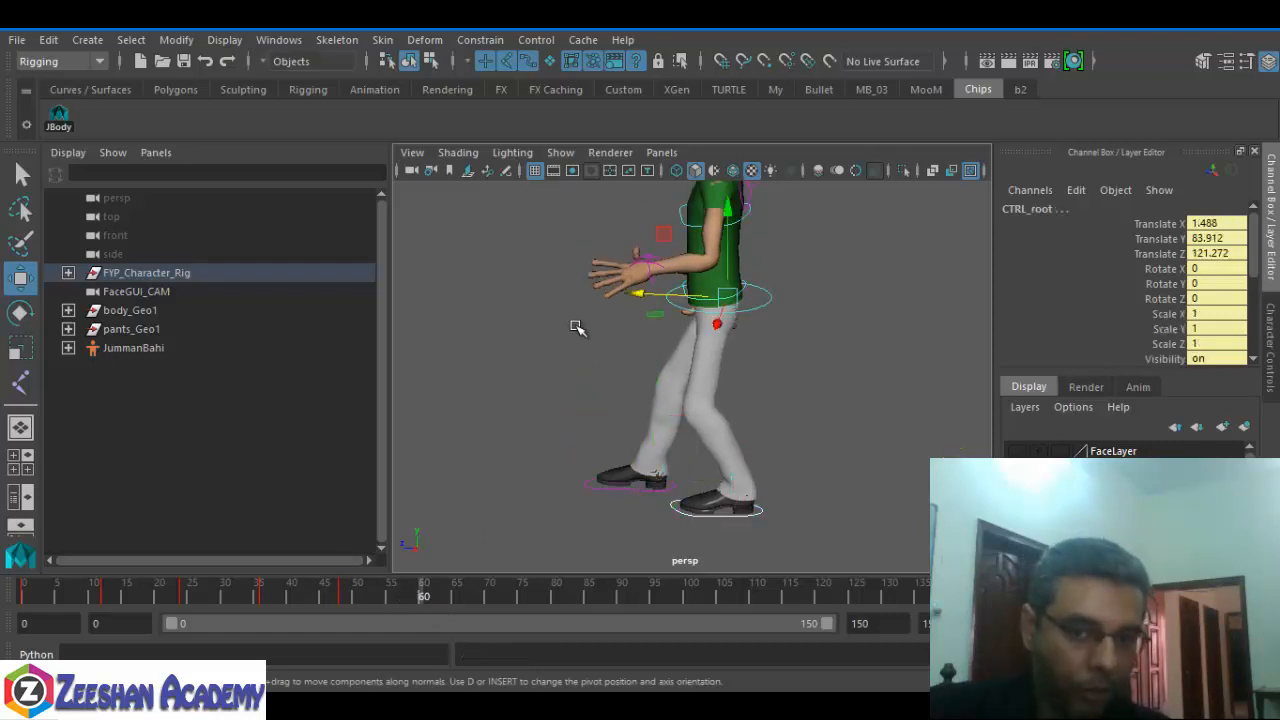
{"action": "left_click", "coordinate": [735, 328]}
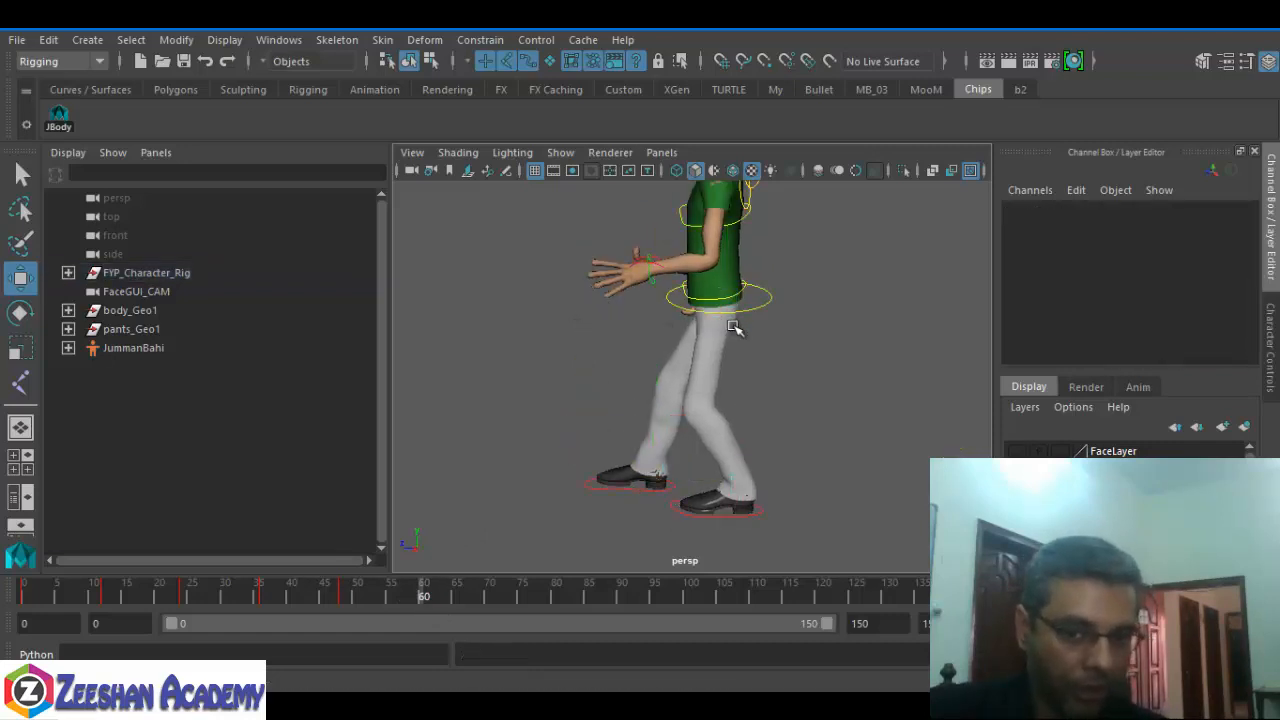
{"action": "left_click", "coordinate": [751, 312]}
{"action": "left_click", "coordinate": [750, 518]}
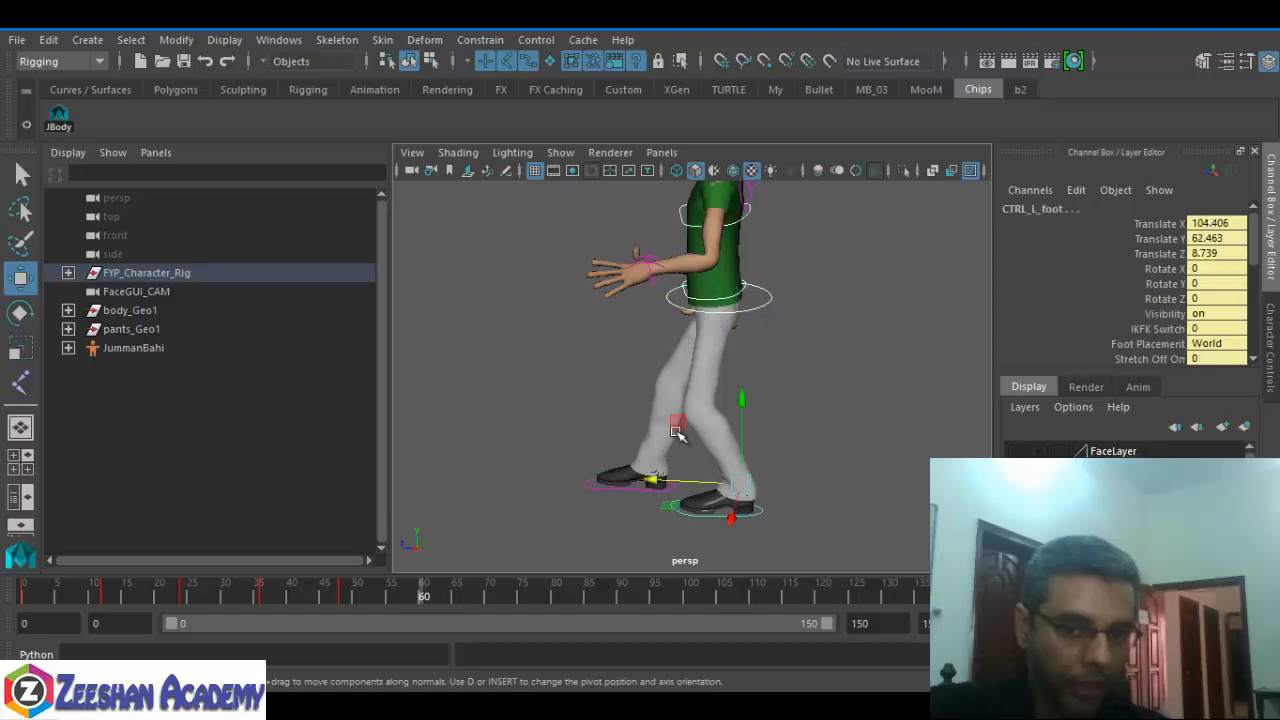
{"action": "left_click_drag", "start_coordinate": [665, 485], "coordinate": [553, 465], "text": "alt"}
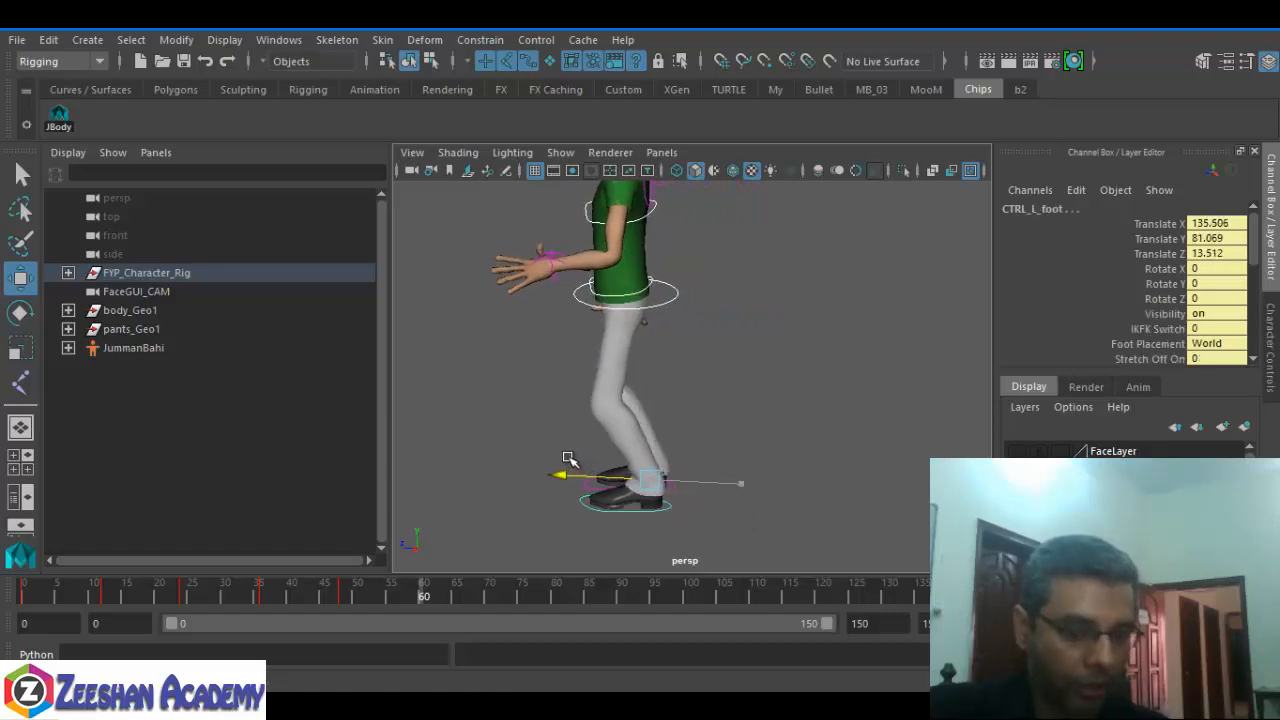
{"action": "left_click", "coordinate": [611, 525]}
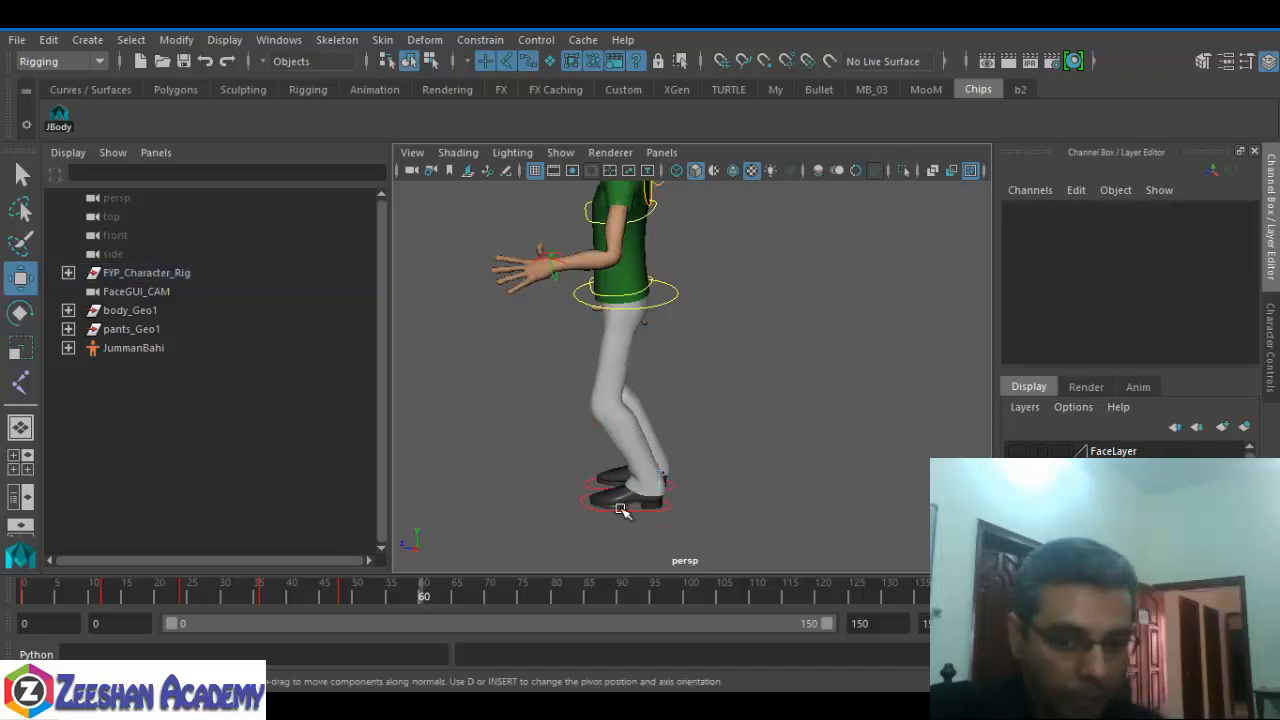
{"action": "left_click", "coordinate": [623, 510]}
{"action": "left_click_drag", "start_coordinate": [570, 476], "coordinate": [470, 467]}
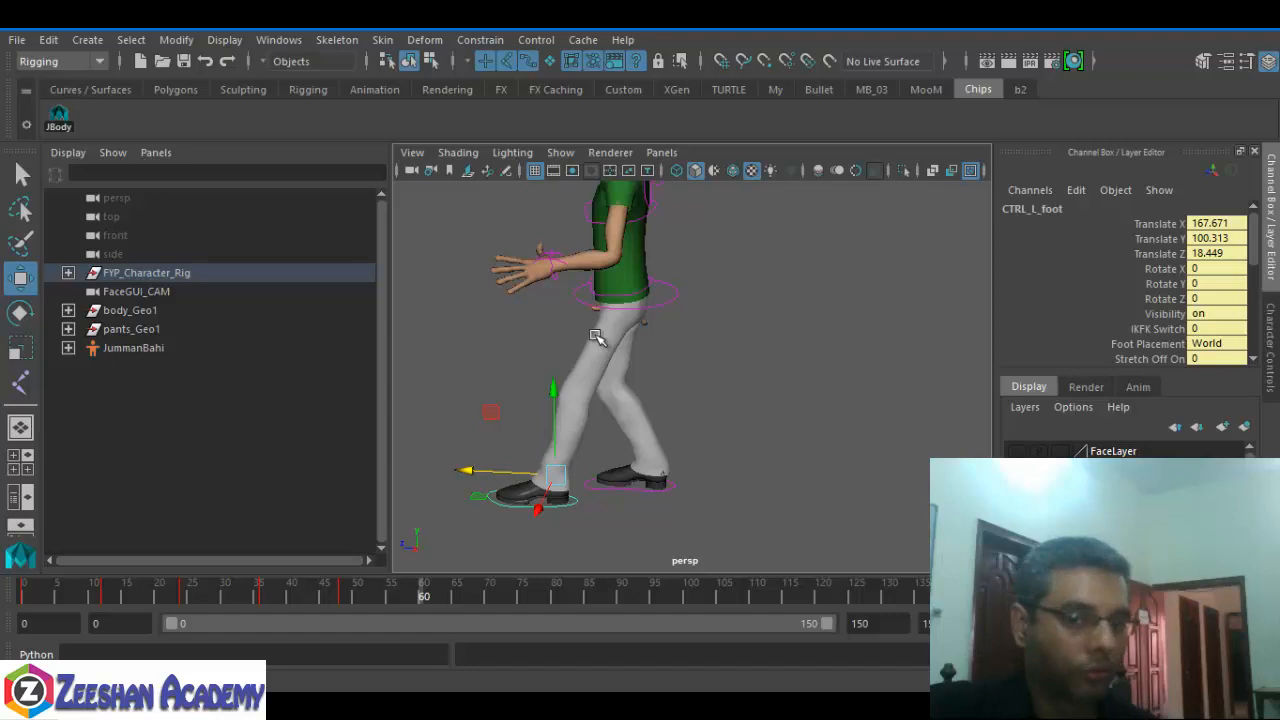
- Advance the root control to Translate Z 166.419 and the left foot control to Translate X 171.634, and key the pose at frame 60
{"action": "left_click", "coordinate": [652, 302]}
{"action": "left_click_drag", "start_coordinate": [548, 290], "coordinate": [538, 288]}
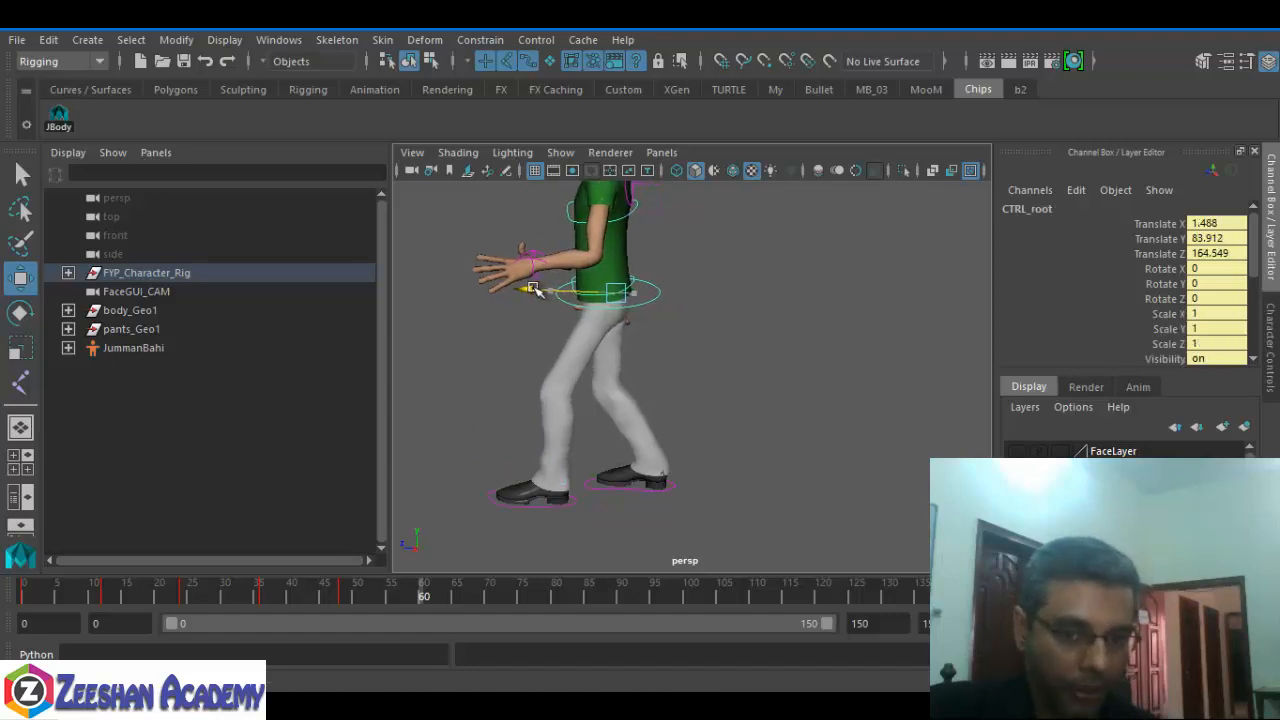
{"action": "left_click", "coordinate": [525, 507]}
{"action": "left_click_drag", "start_coordinate": [477, 471], "coordinate": [466, 470]}
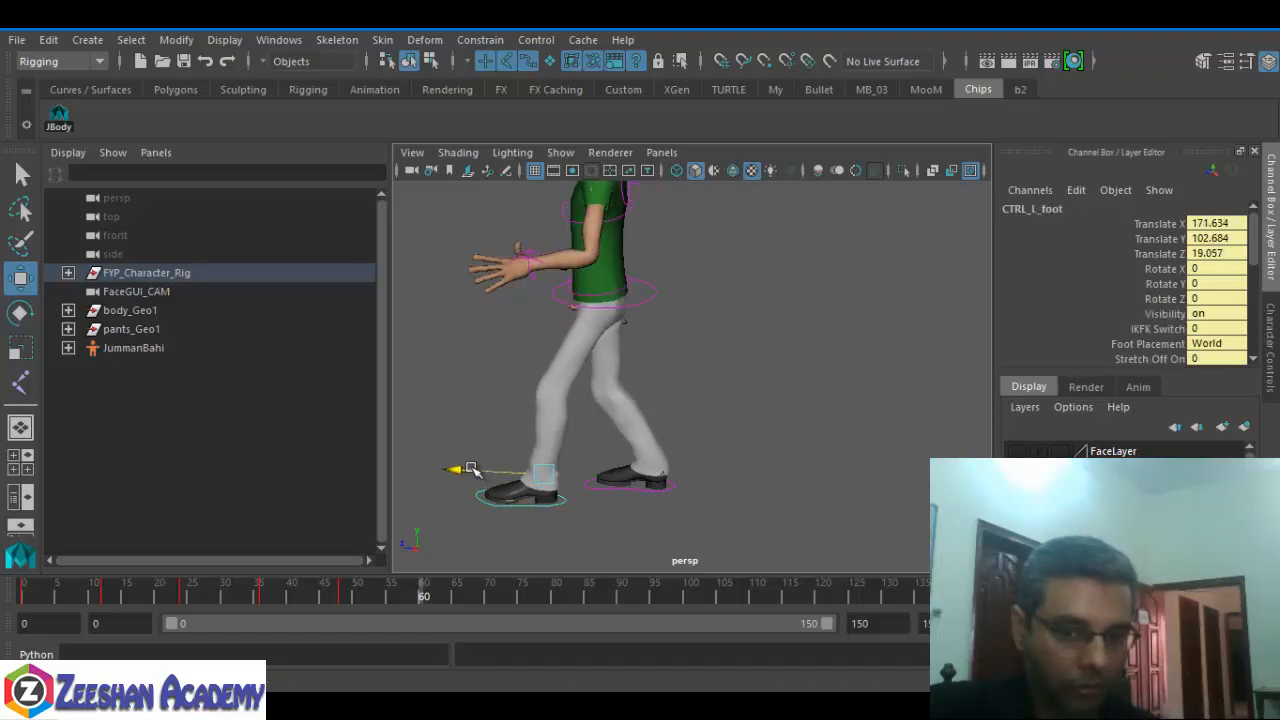
{"action": "key", "text": "s"}
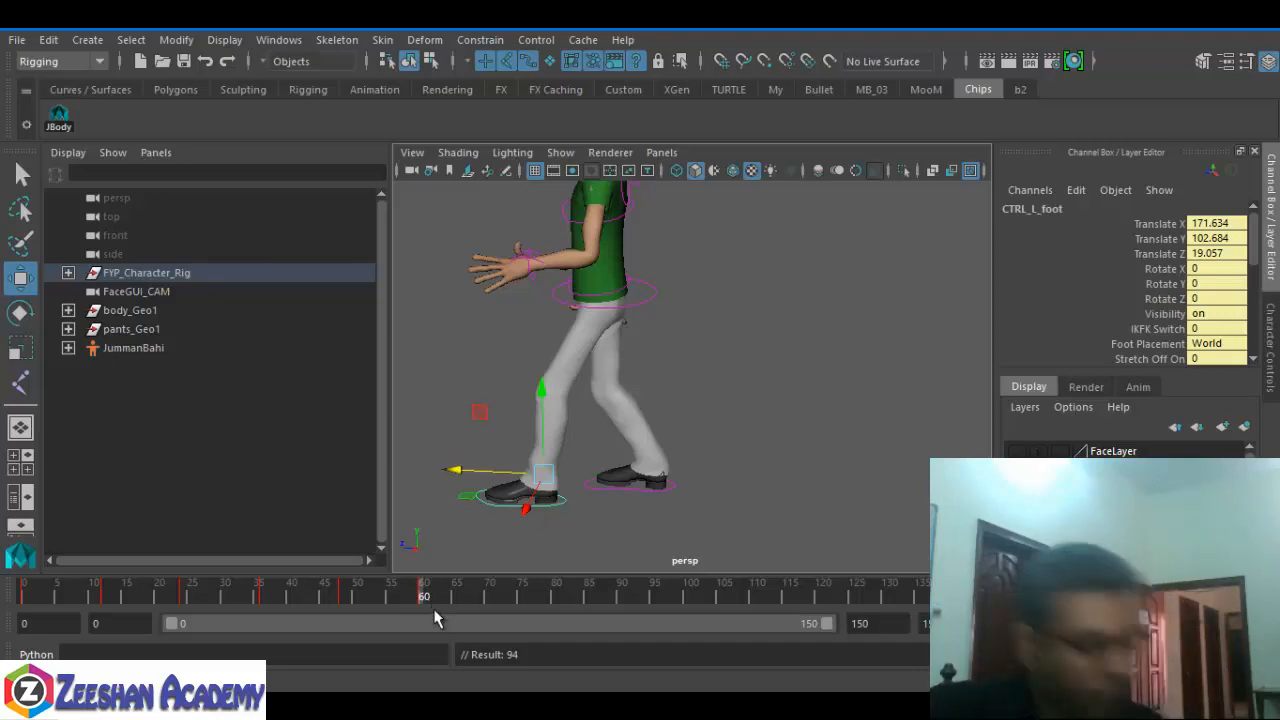
- Play back the keyed walk from frame 0 with the whole character in view, and stop the playback
{"action": "left_click_drag", "start_coordinate": [406, 596], "coordinate": [428, 620]}
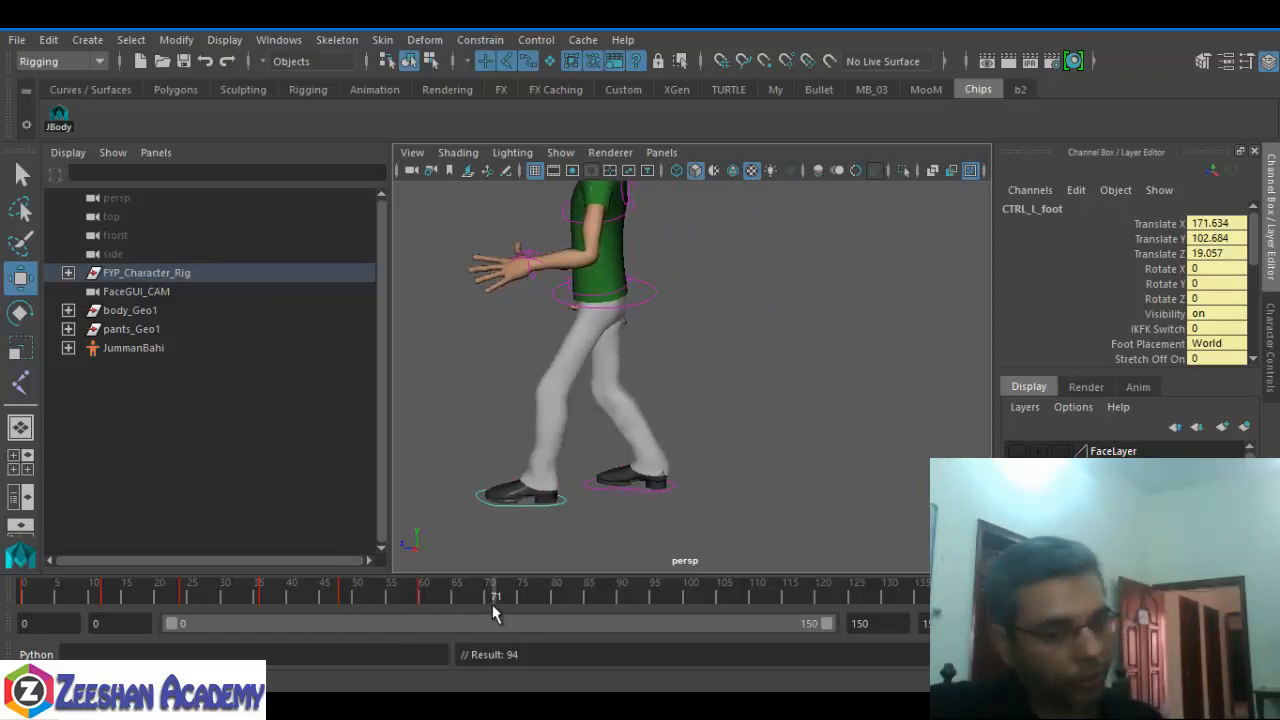
{"action": "left_click", "coordinate": [490, 600]}
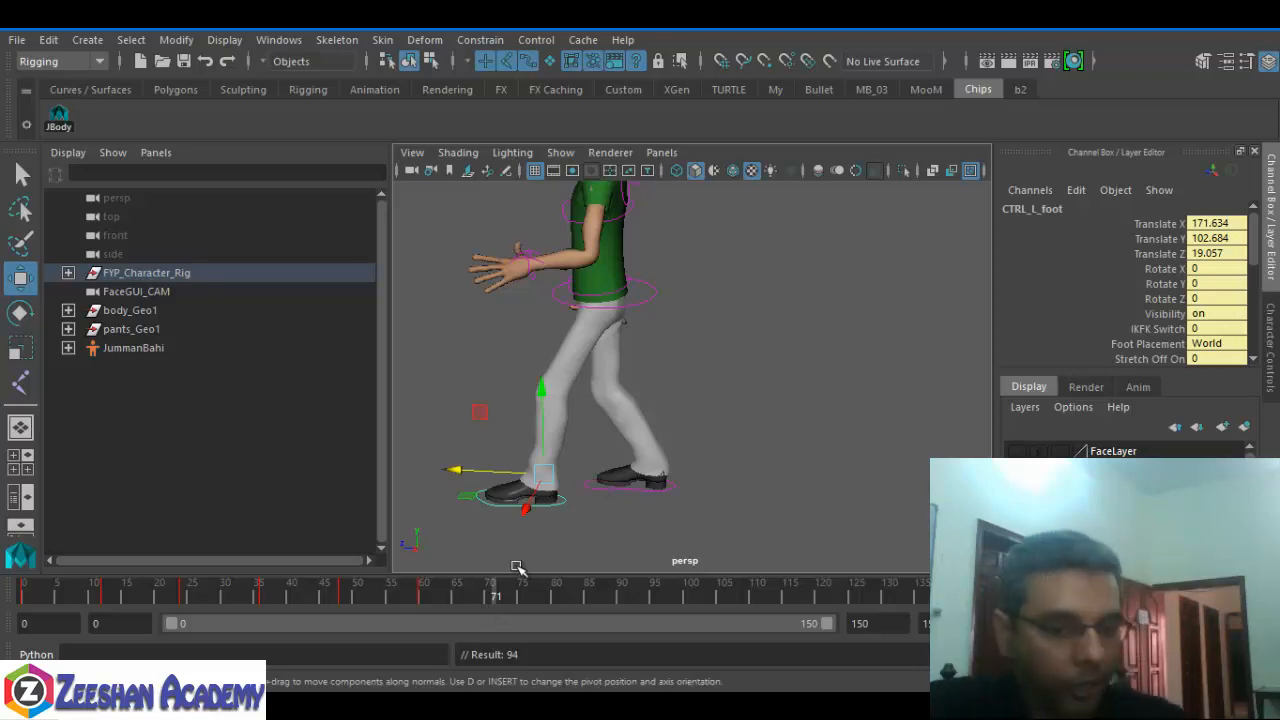
{"action": "left_click_drag", "start_coordinate": [386, 600], "coordinate": [159, 596]}
{"action": "left_click_drag", "start_coordinate": [3, 595], "coordinate": [2, 595]}
{"action": "right_click_drag", "start_coordinate": [763, 386], "coordinate": [683, 382], "text": "alt"}
{"action": "middle_click_drag", "start_coordinate": [804, 401], "coordinate": [743, 390], "text": "alt"}
{"action": "key", "text": "alt+v"}
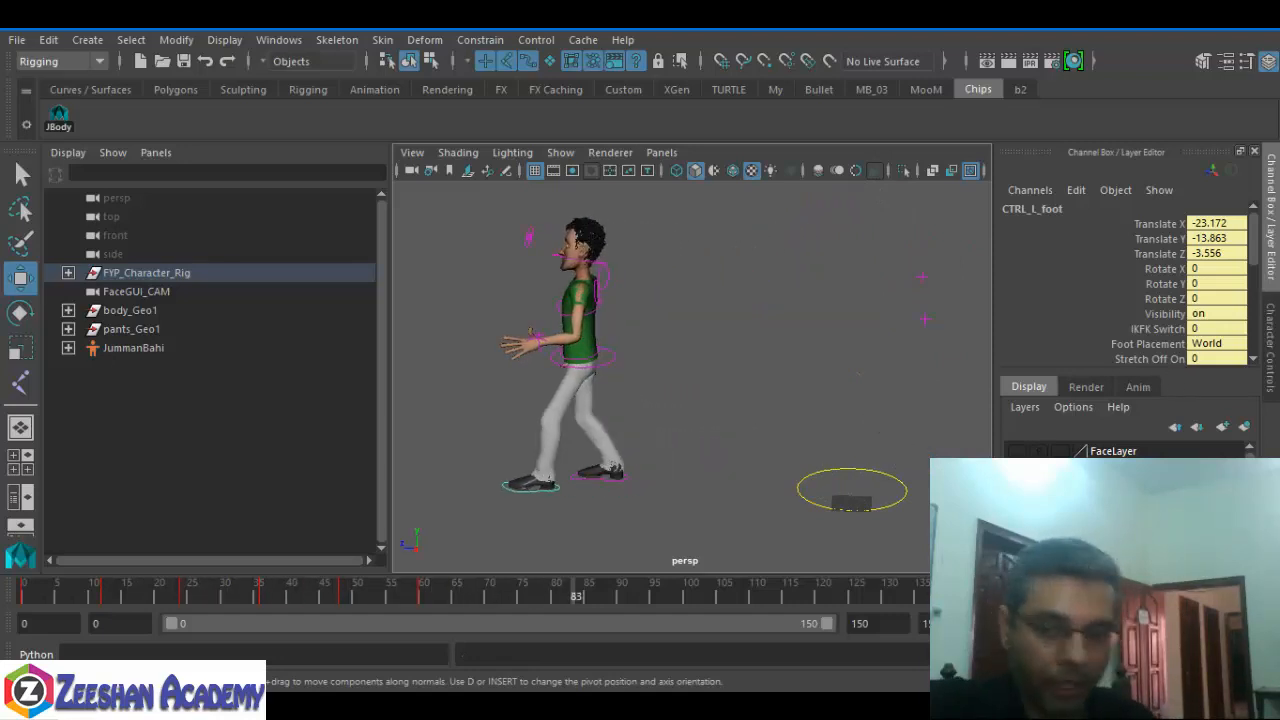
{"action": "key", "text": "alt+v"}
{"action": "key", "text": "alt+shift+v"}
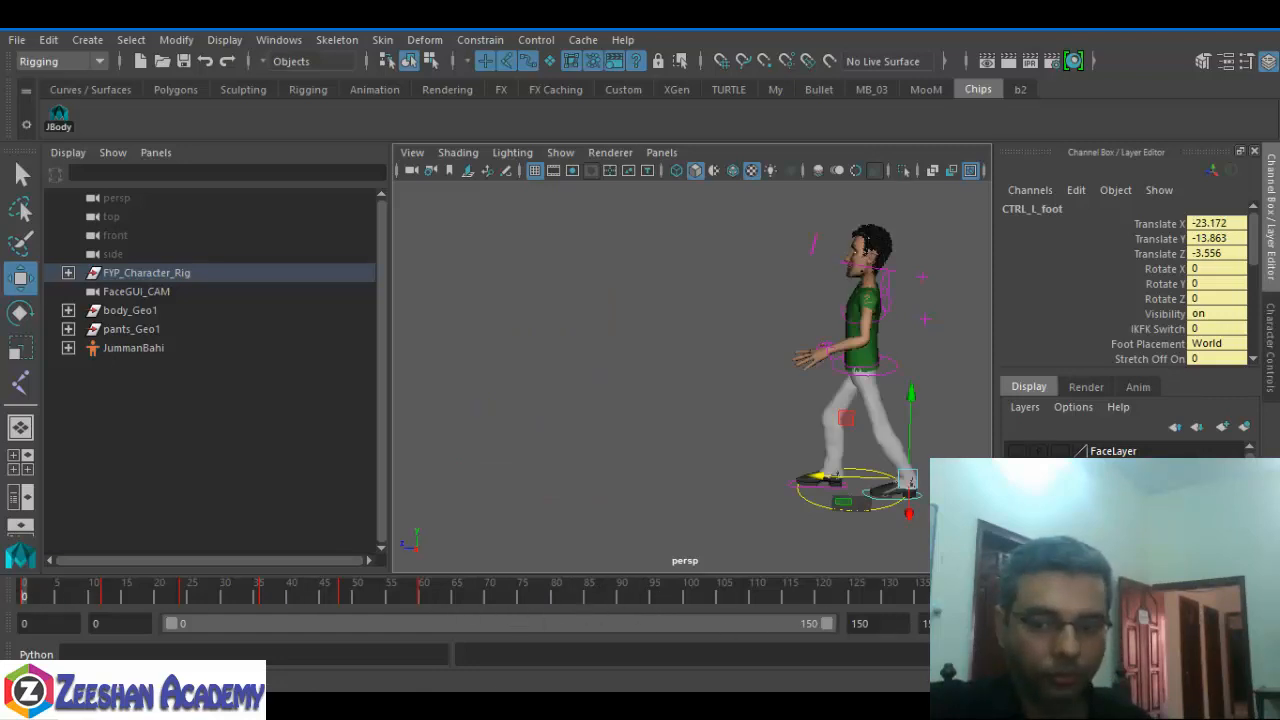
{"action": "key", "text": "alt+v"}
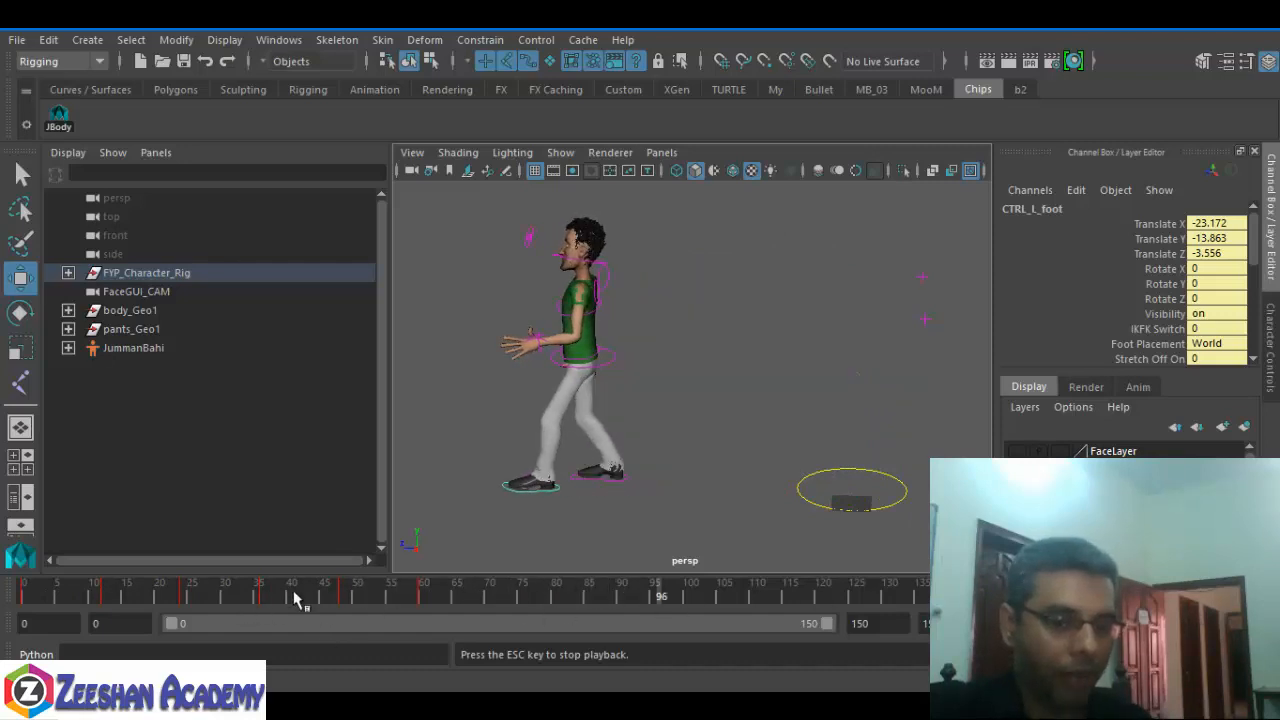
{"action": "left_click", "coordinate": [294, 596]}
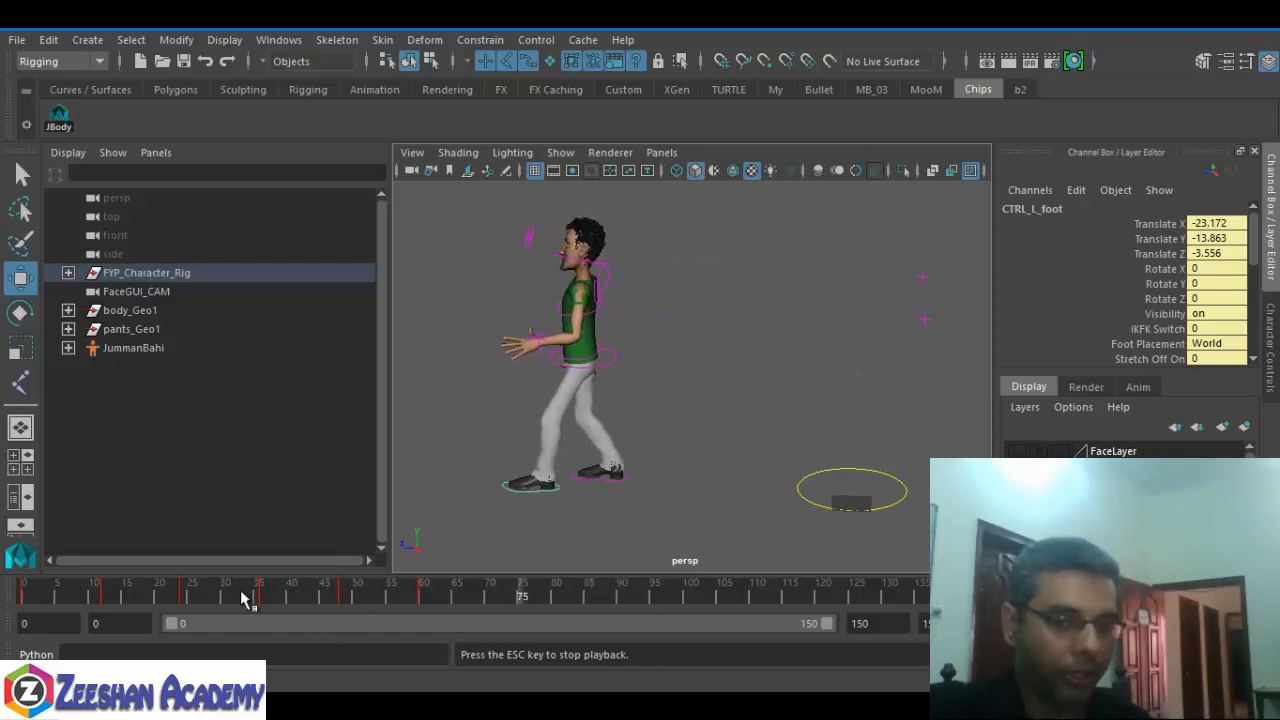
{"action": "left_click", "coordinate": [246, 596]}
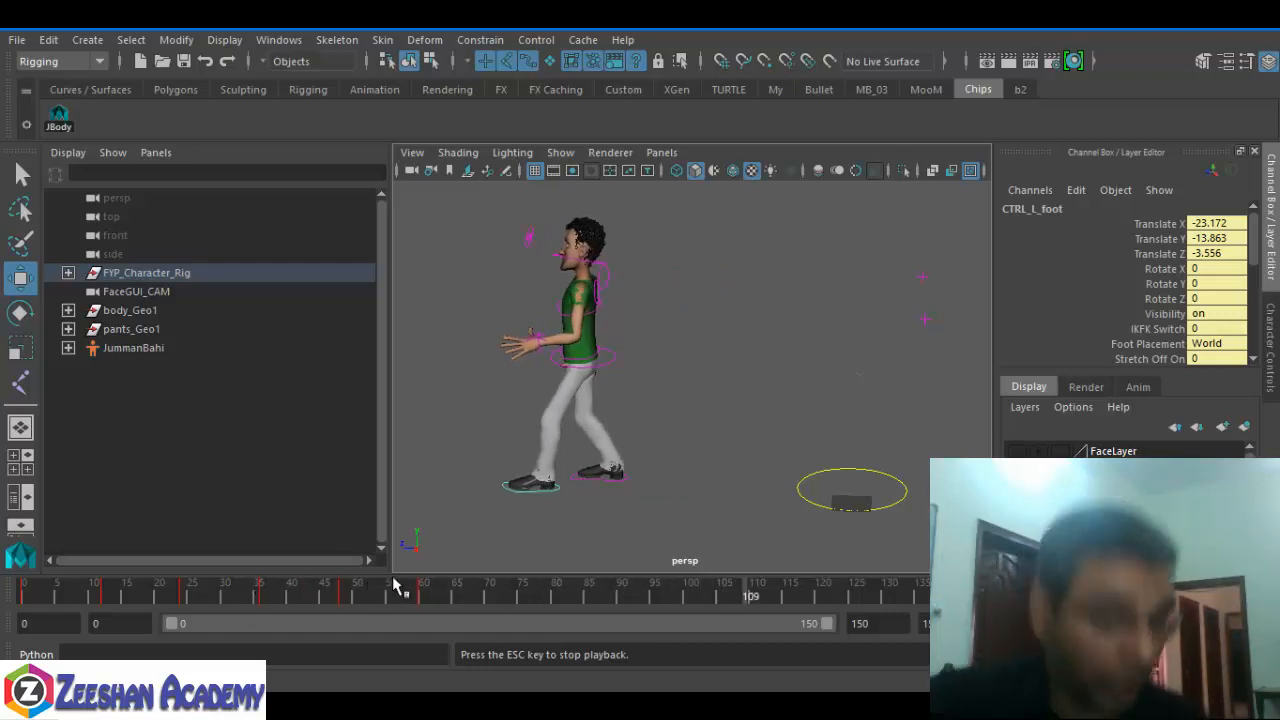
{"action": "key", "text": "Escape"}
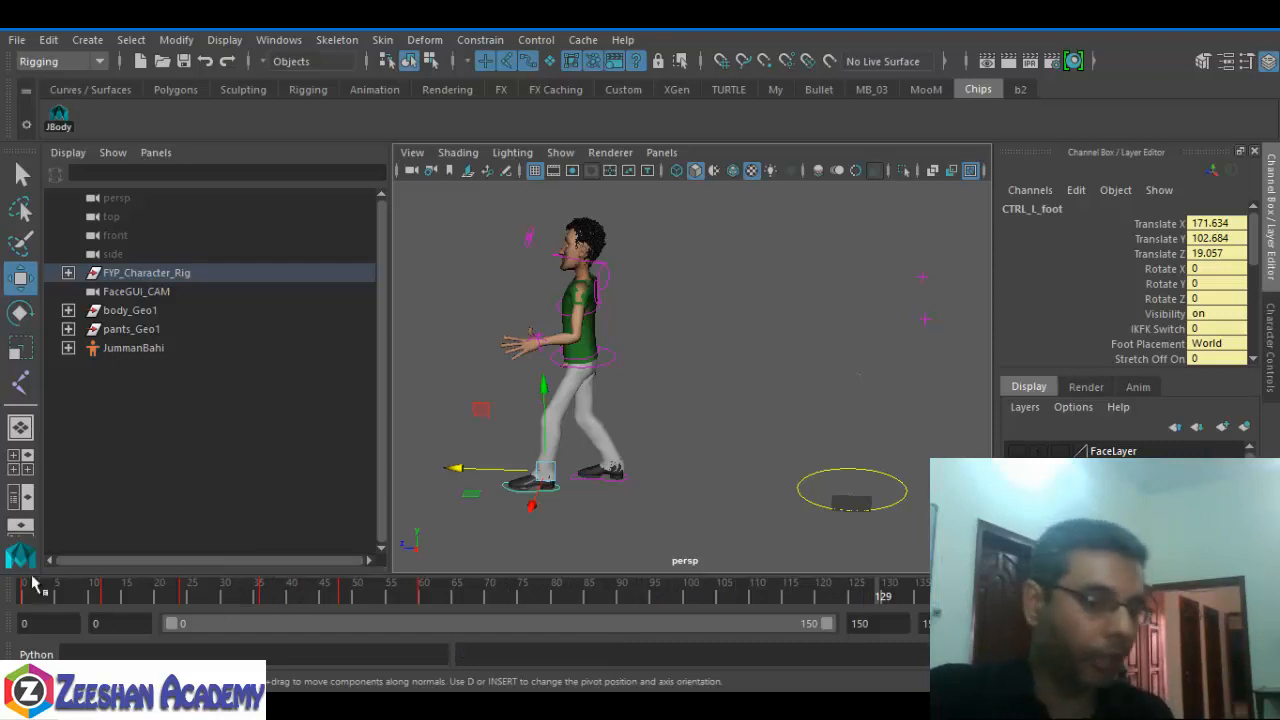
- Scrub the walk from frame 0 to just past frame 60 with the root control selected, inspecting the poses from the side
{"action": "left_click_drag", "start_coordinate": [33, 597], "coordinate": [80, 612]}
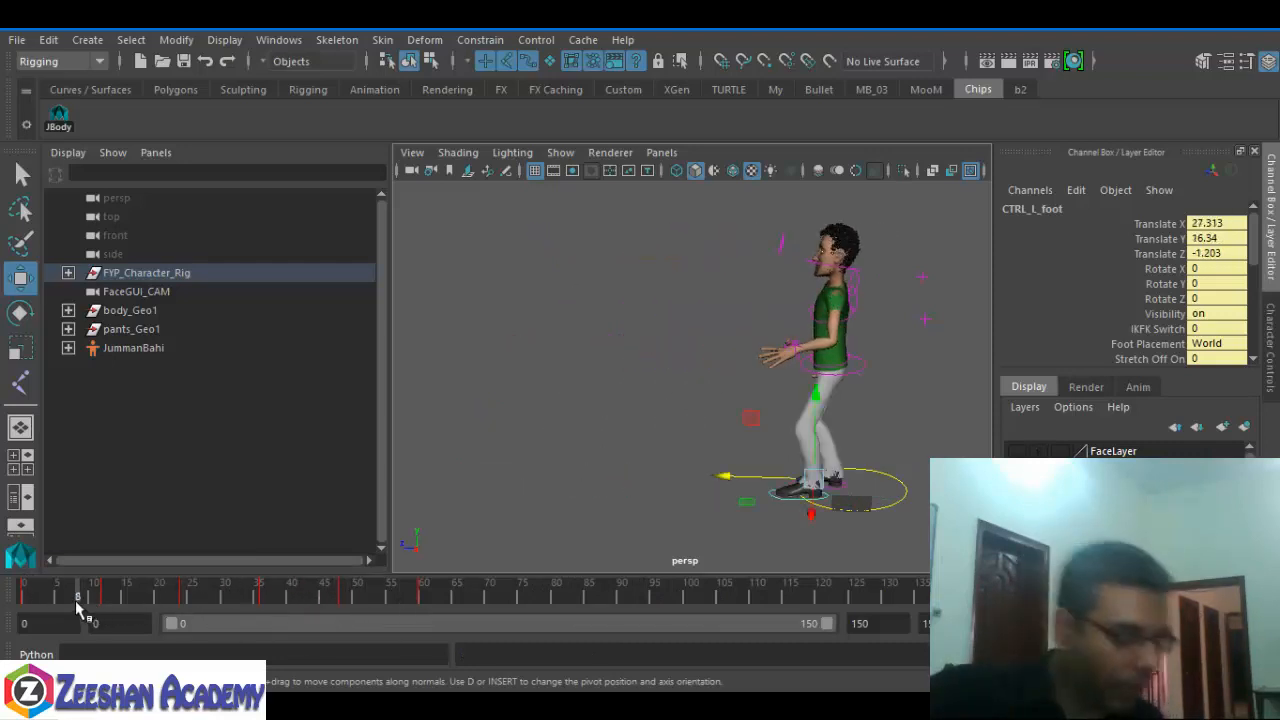
{"action": "left_click", "coordinate": [838, 369]}
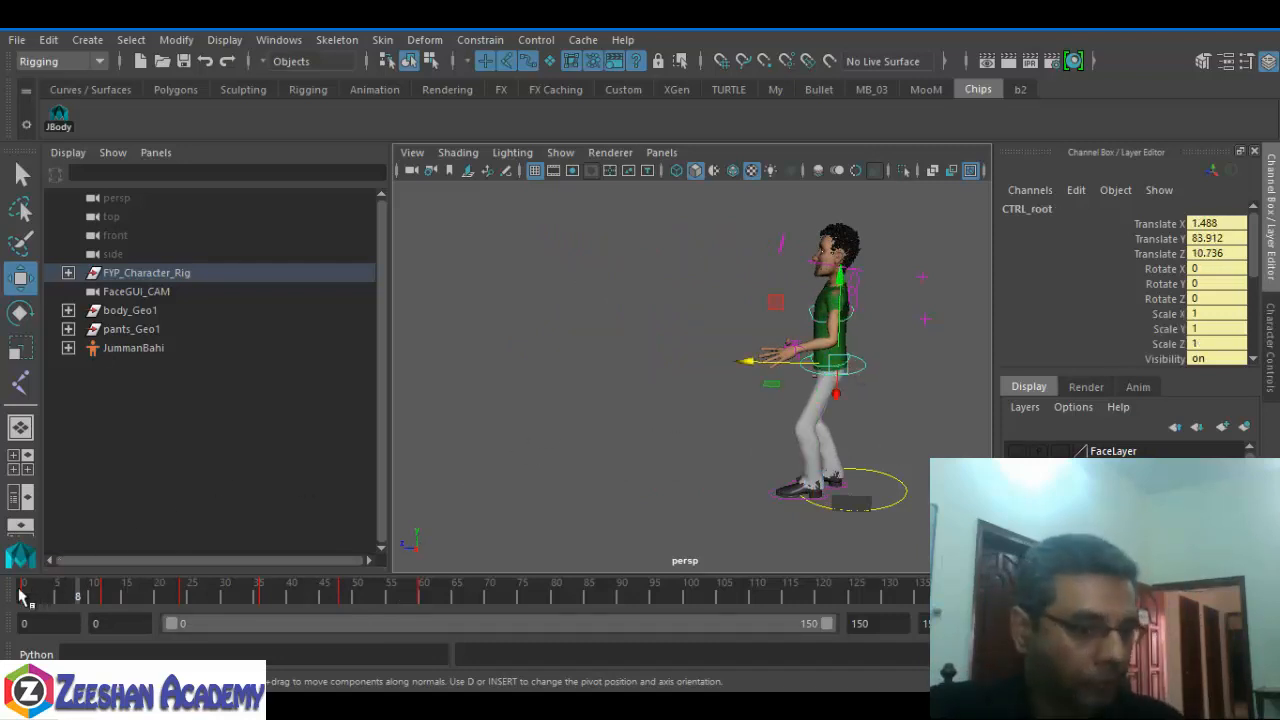
{"action": "left_click", "coordinate": [24, 598]}
{"action": "left_click_drag", "start_coordinate": [583, 412], "coordinate": [492, 342], "text": "alt"}
{"action": "right_click_drag", "start_coordinate": [492, 342], "coordinate": [549, 381], "text": "alt"}
{"action": "middle_click_drag", "start_coordinate": [549, 381], "coordinate": [466, 349], "text": "alt"}
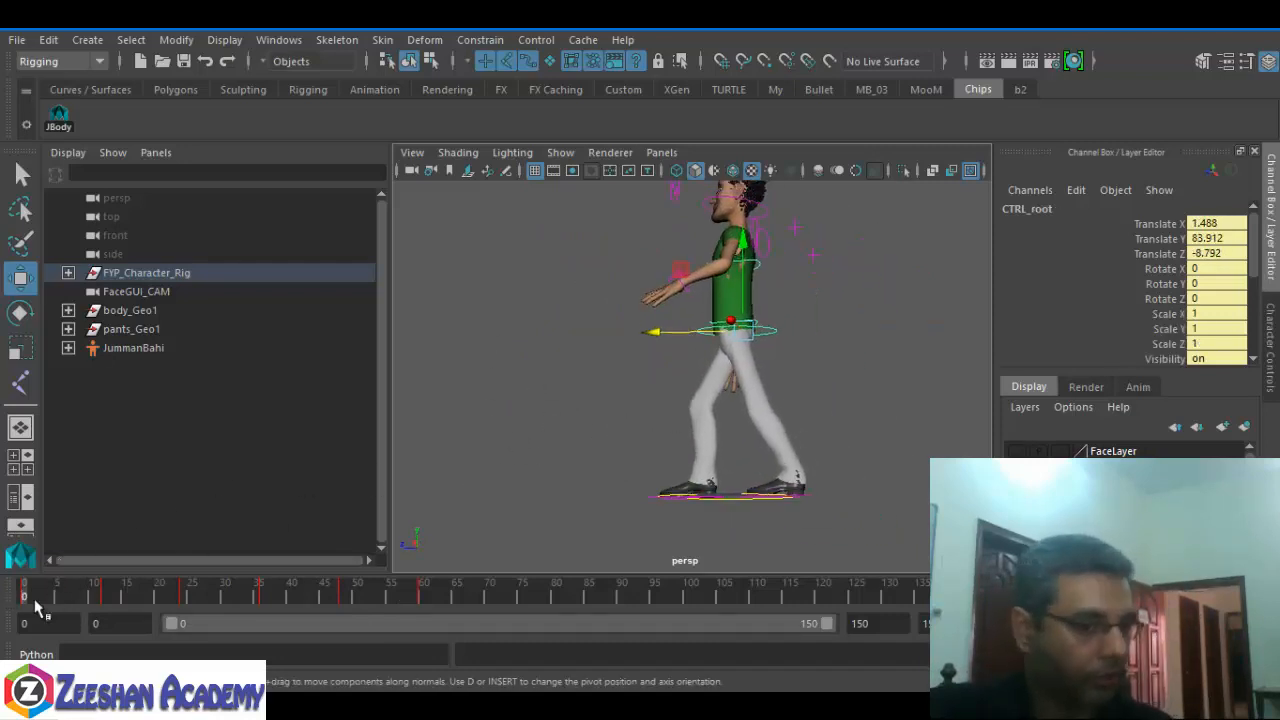
{"action": "left_click_drag", "start_coordinate": [117, 606], "coordinate": [415, 601]}
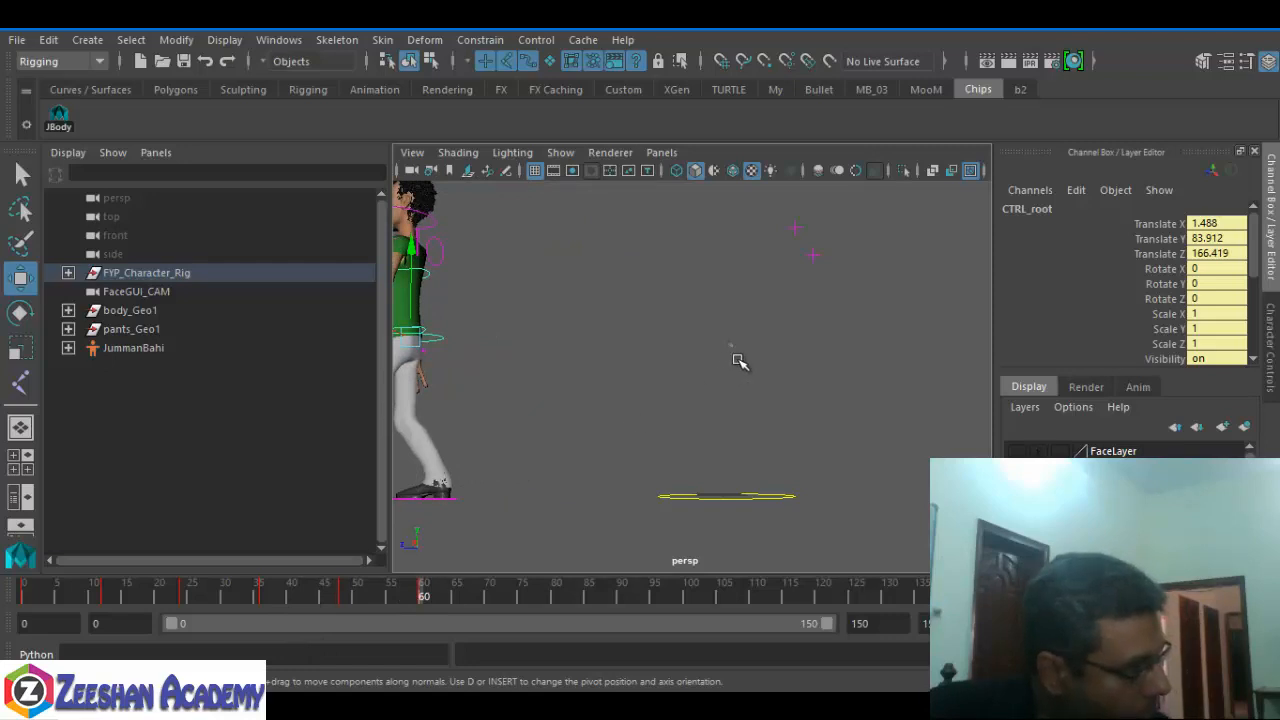
{"action": "left_click_drag", "start_coordinate": [738, 362], "coordinate": [558, 444], "text": "alt"}
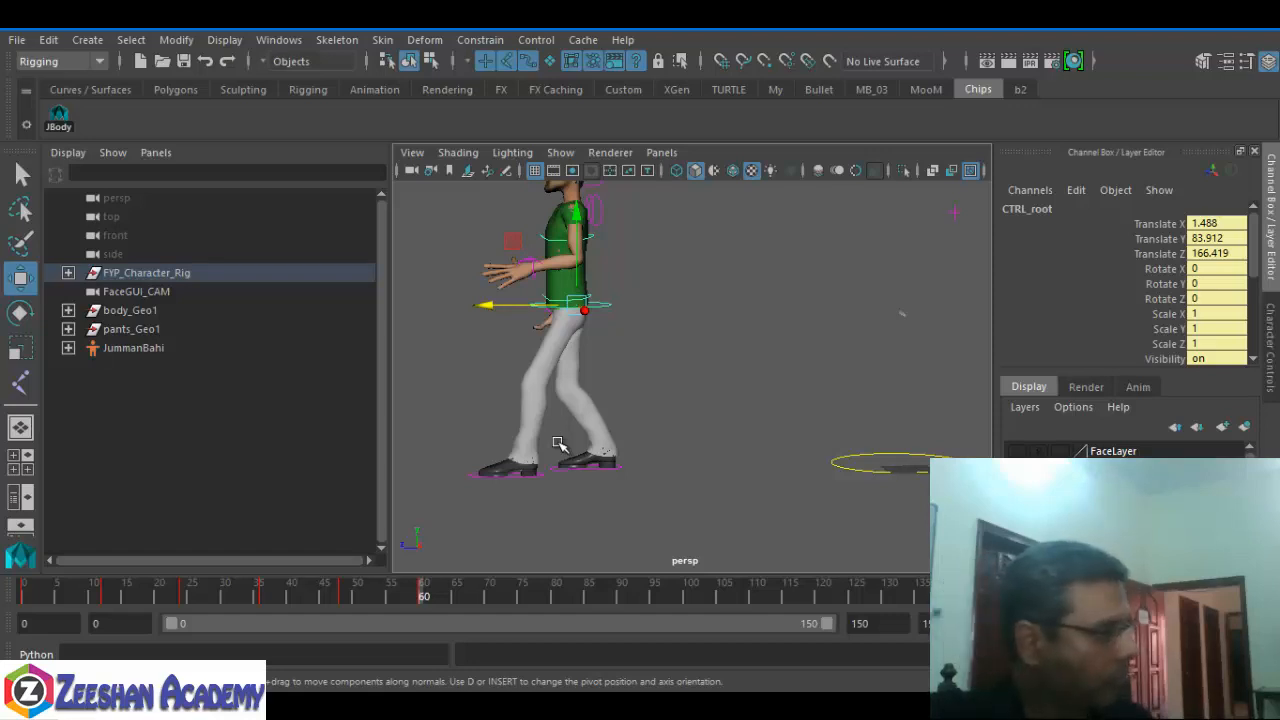
{"action": "left_click_drag", "start_coordinate": [403, 591], "coordinate": [445, 598]}
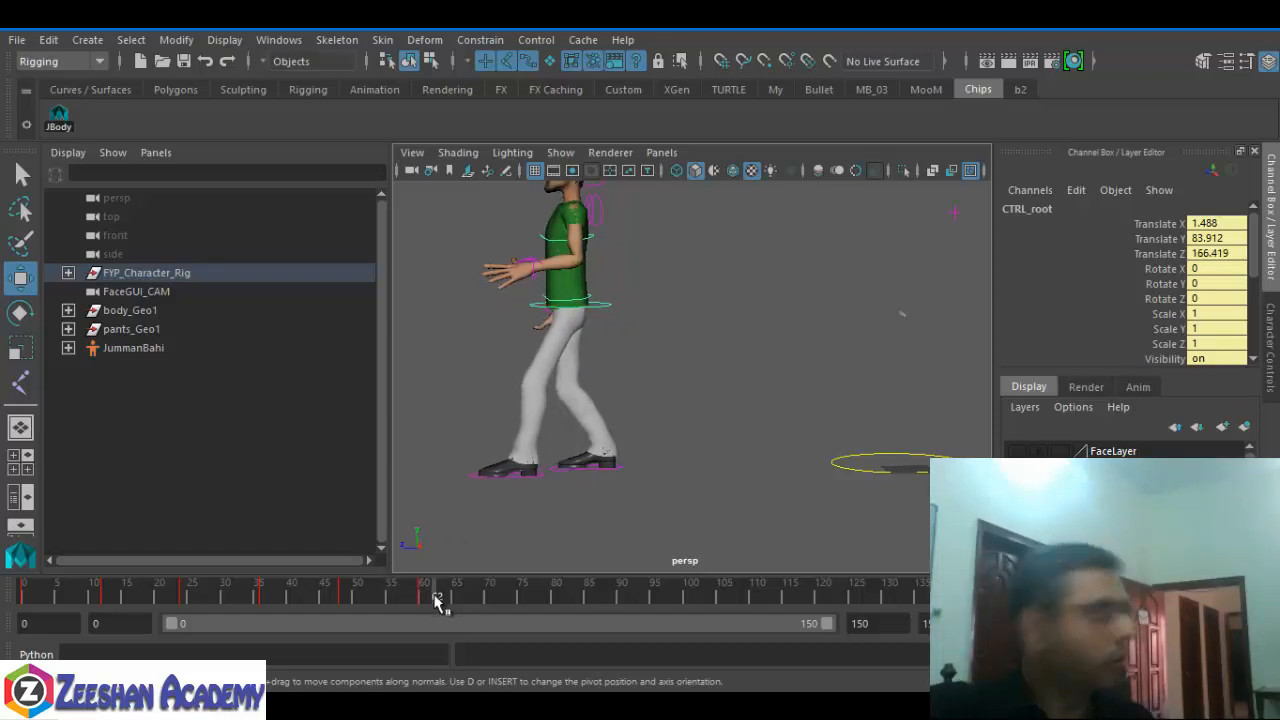
{"action": "left_click", "coordinate": [435, 598]}
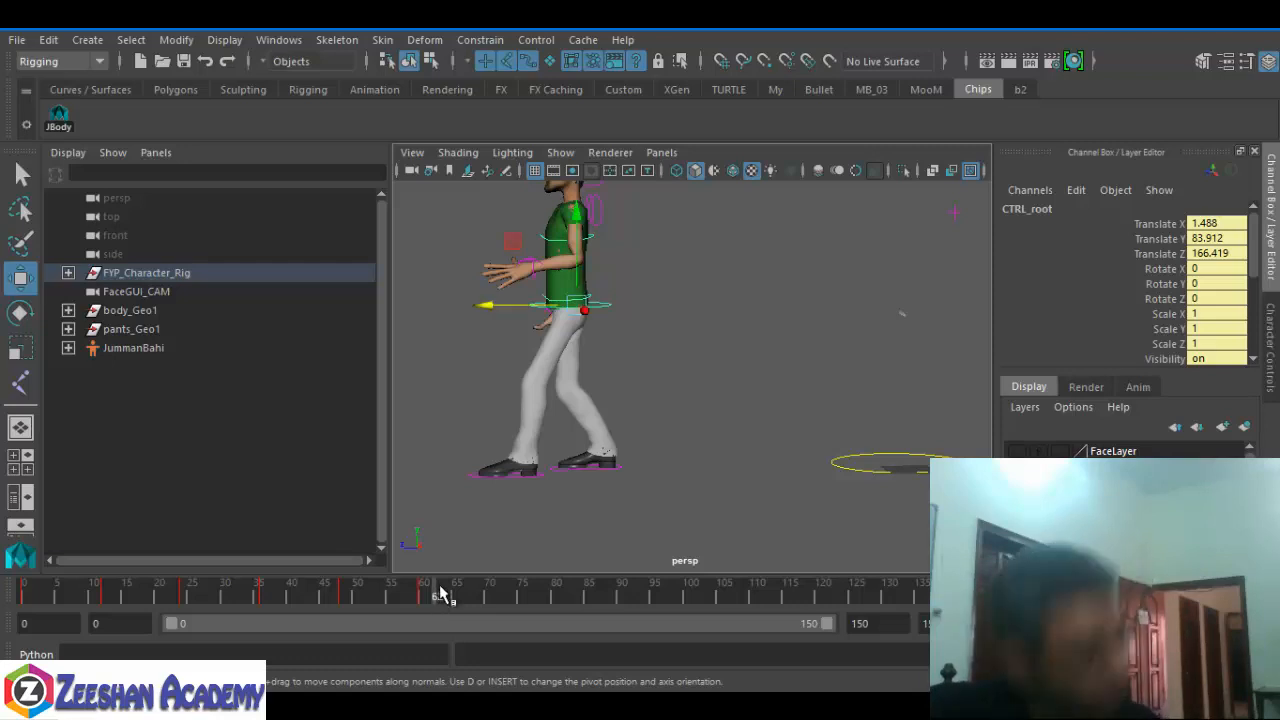
- At frame 72, move the right foot control forward past the left foot to Translate X 181.595
{"action": "left_click_drag", "start_coordinate": [440, 597], "coordinate": [503, 597]}
{"action": "left_click", "coordinate": [591, 455]}
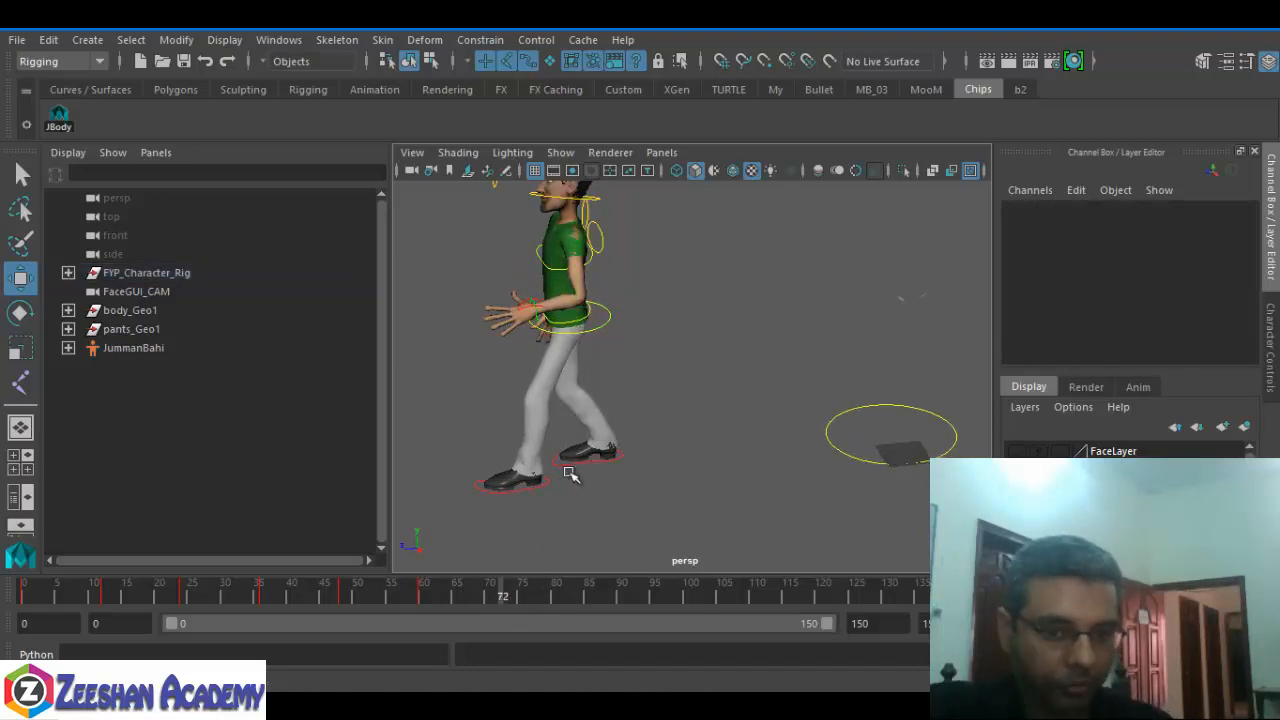
{"action": "middle_click_drag", "start_coordinate": [570, 474], "coordinate": [655, 481], "text": "alt"}
{"action": "left_click", "coordinate": [677, 474]}
{"action": "left_click_drag", "start_coordinate": [689, 497], "coordinate": [517, 462], "text": "alt"}
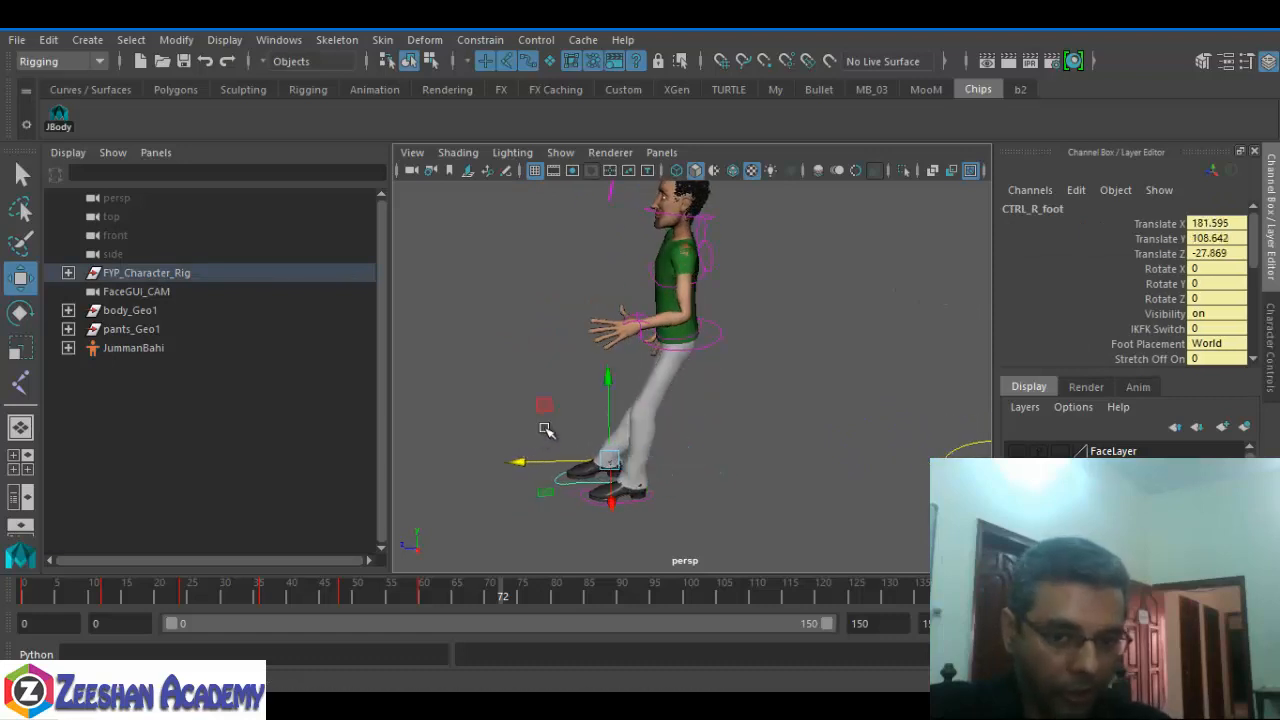
- Advance the root control to Translate Z about 219 and the right foot control to Translate X 210.021, and key the pose at frame 72
{"action": "left_click", "coordinate": [712, 345]}
{"action": "left_click_drag", "start_coordinate": [603, 338], "coordinate": [520, 340]}
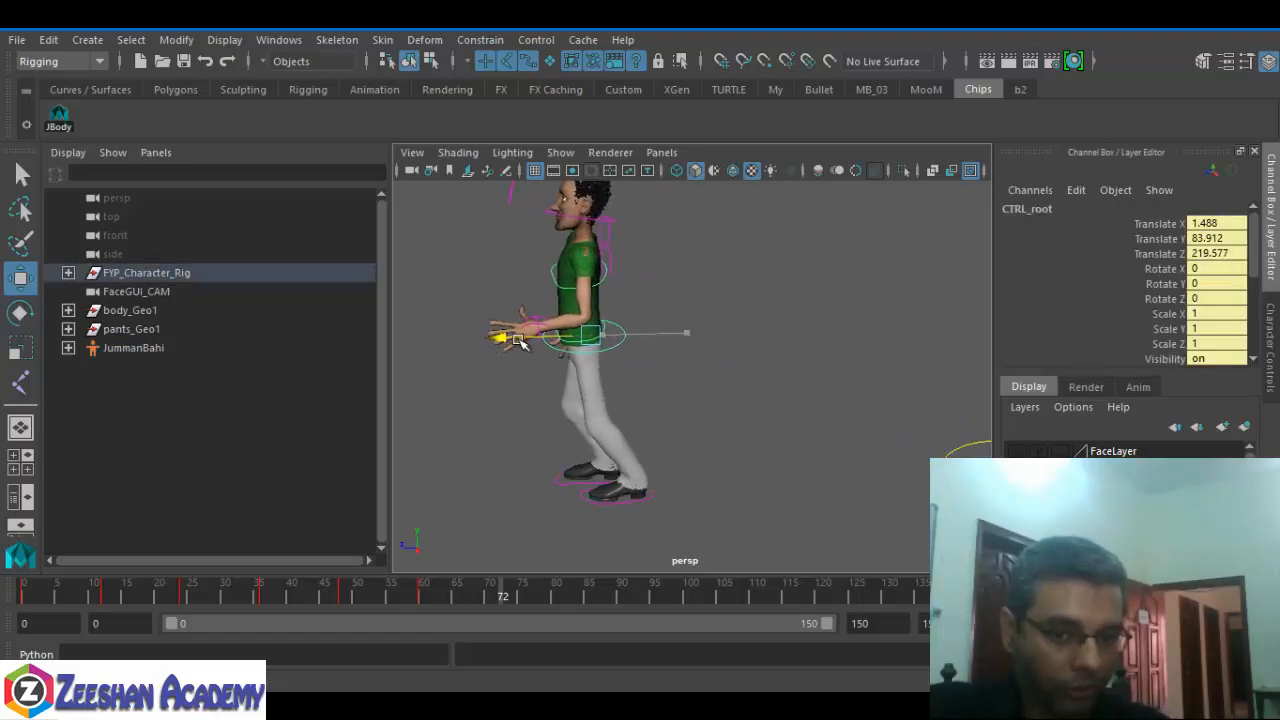
{"action": "left_click", "coordinate": [557, 484]}
{"action": "left_click_drag", "start_coordinate": [523, 460], "coordinate": [452, 463]}
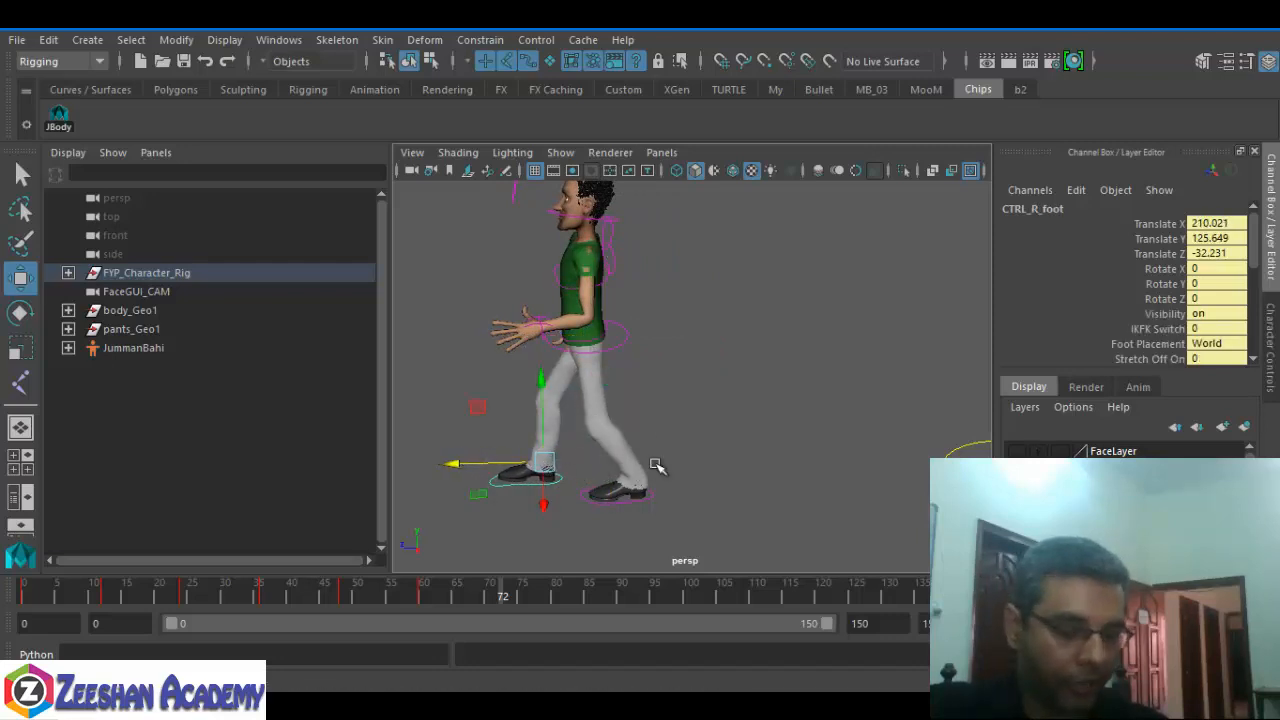
{"action": "left_click_drag", "start_coordinate": [655, 465], "coordinate": [622, 310], "text": "alt"}
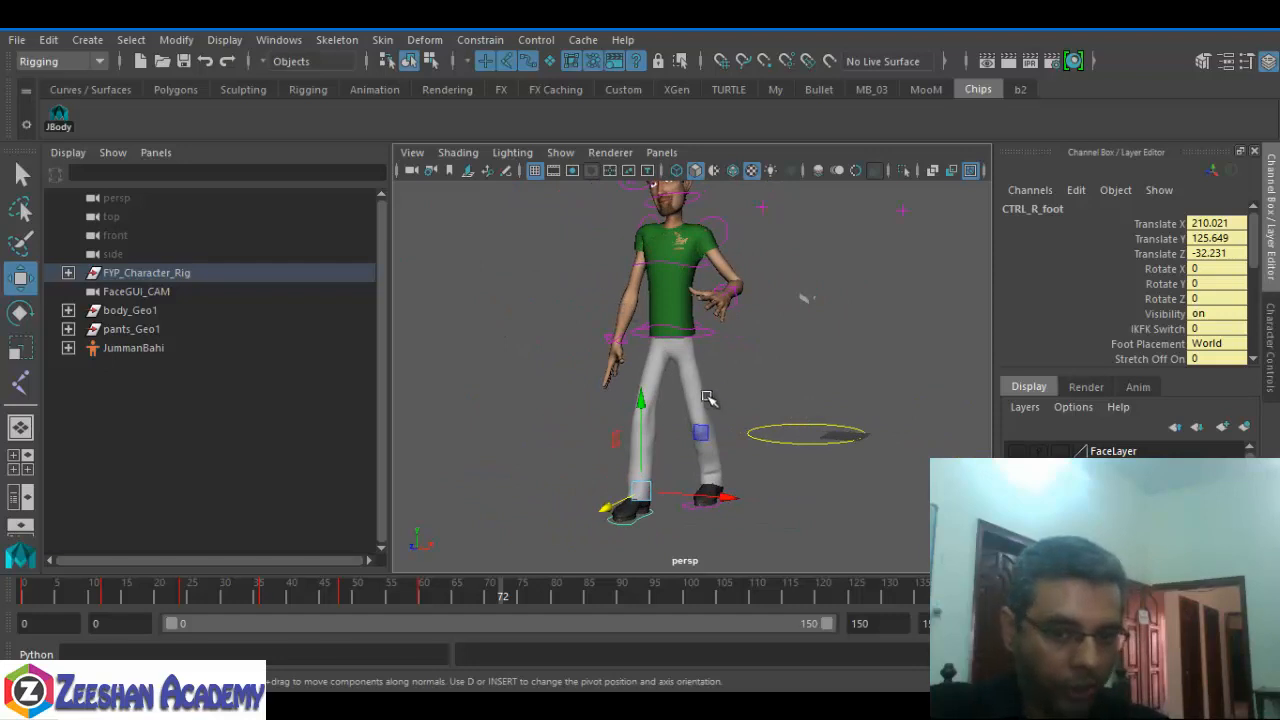
{"action": "left_click_drag", "start_coordinate": [708, 398], "coordinate": [755, 432], "text": "alt"}
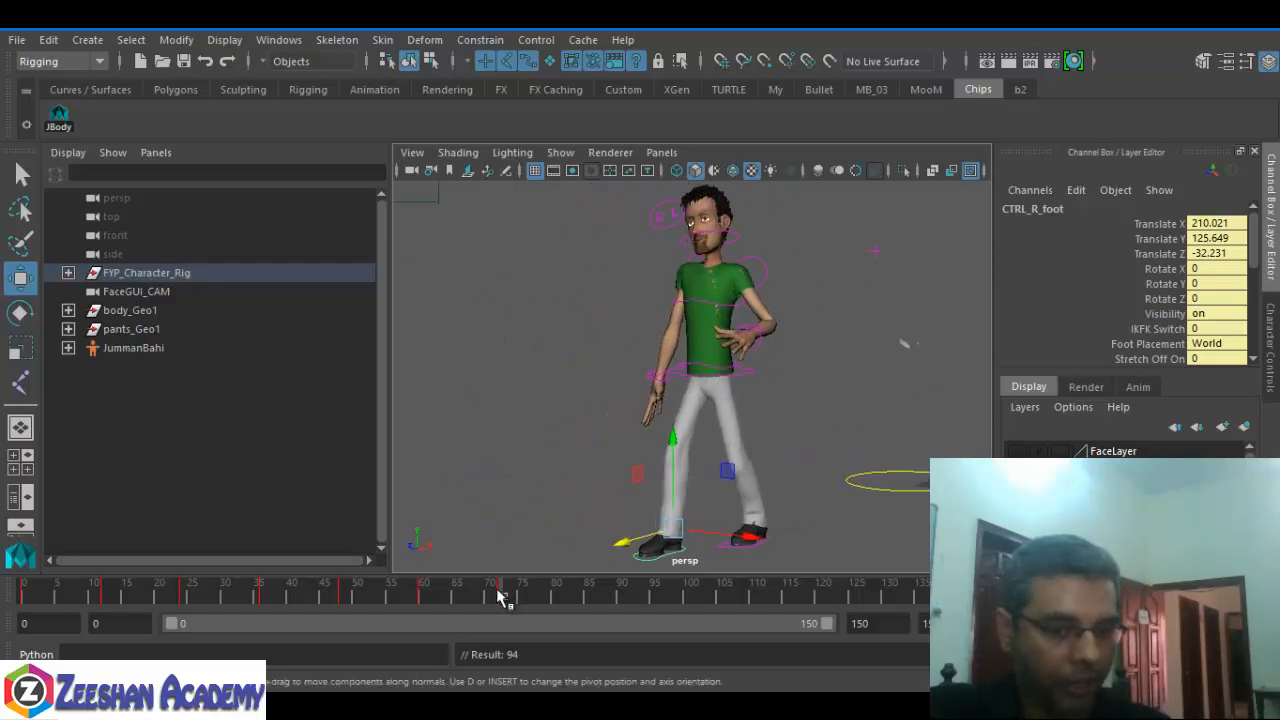
- At frame 84, move the left foot control forward past the right foot to Translate X 227.066
{"action": "left_click_drag", "start_coordinate": [500, 597], "coordinate": [586, 600]}
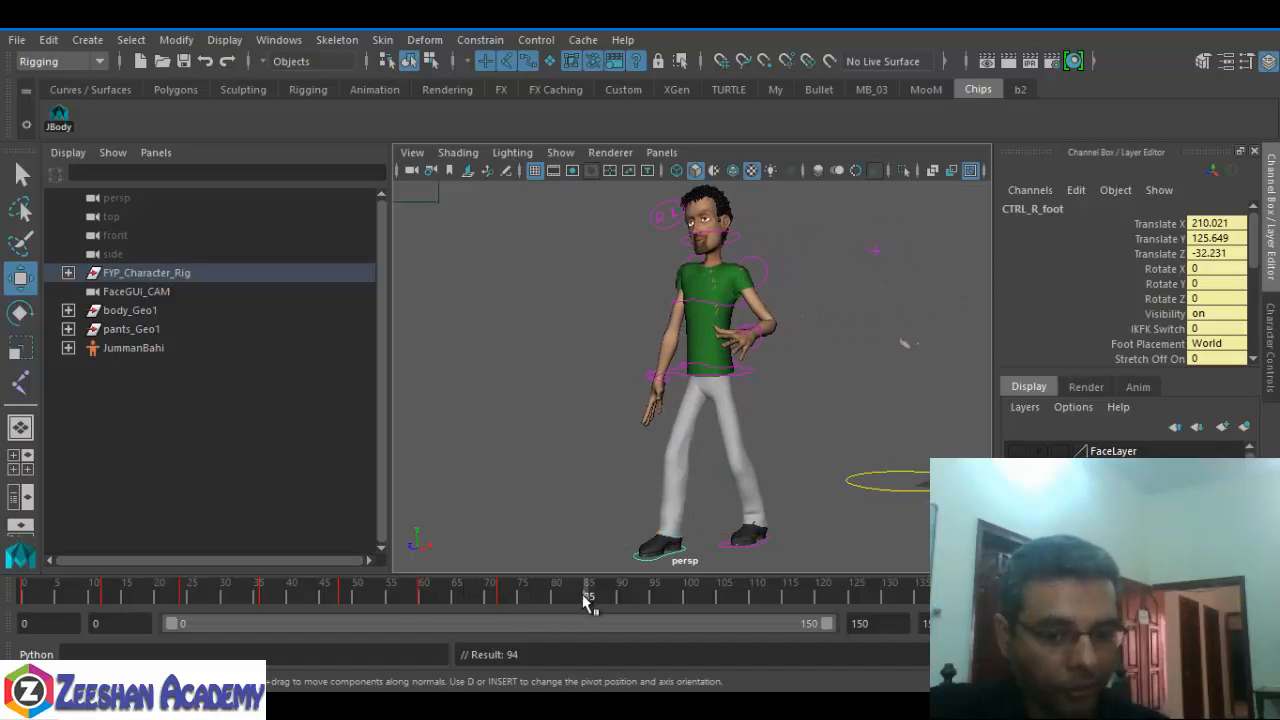
{"action": "left_click_drag", "start_coordinate": [730, 520], "coordinate": [595, 526], "text": "alt"}
{"action": "middle_click_drag", "start_coordinate": [595, 526], "coordinate": [618, 498], "text": "alt"}
{"action": "left_click", "coordinate": [674, 521]}
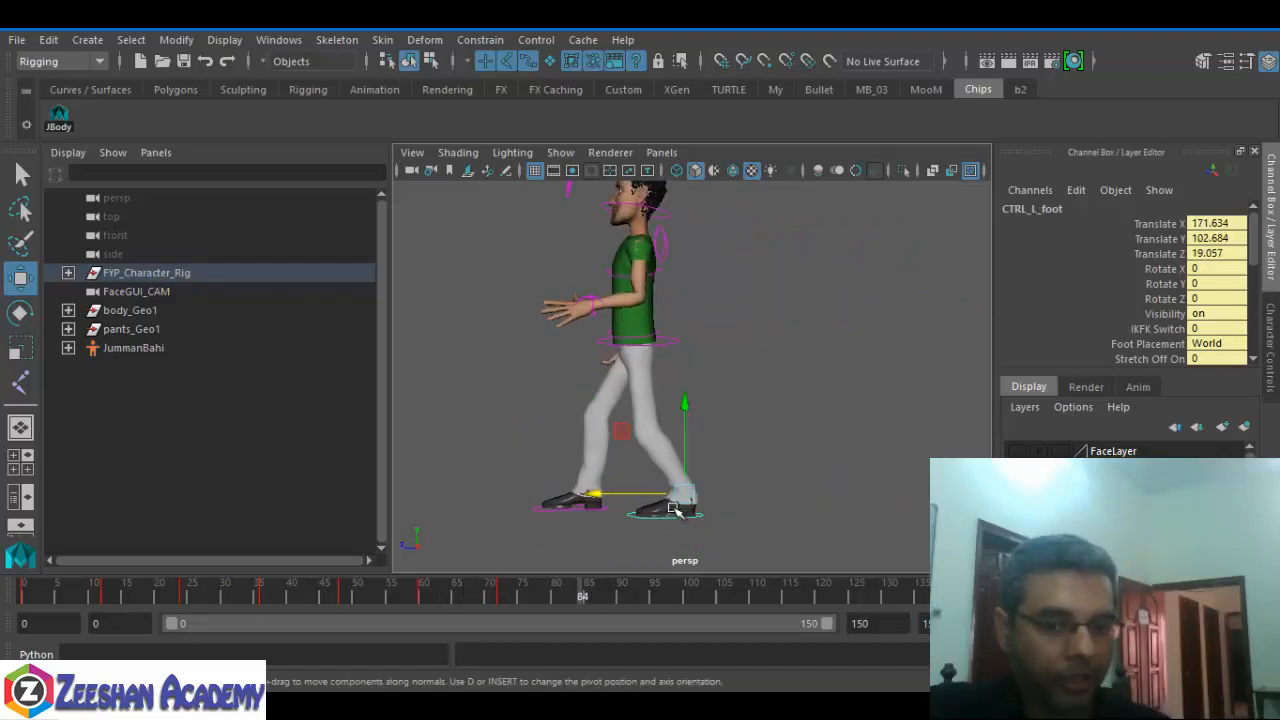
{"action": "left_click_drag", "start_coordinate": [615, 514], "coordinate": [535, 528], "text": "alt"}
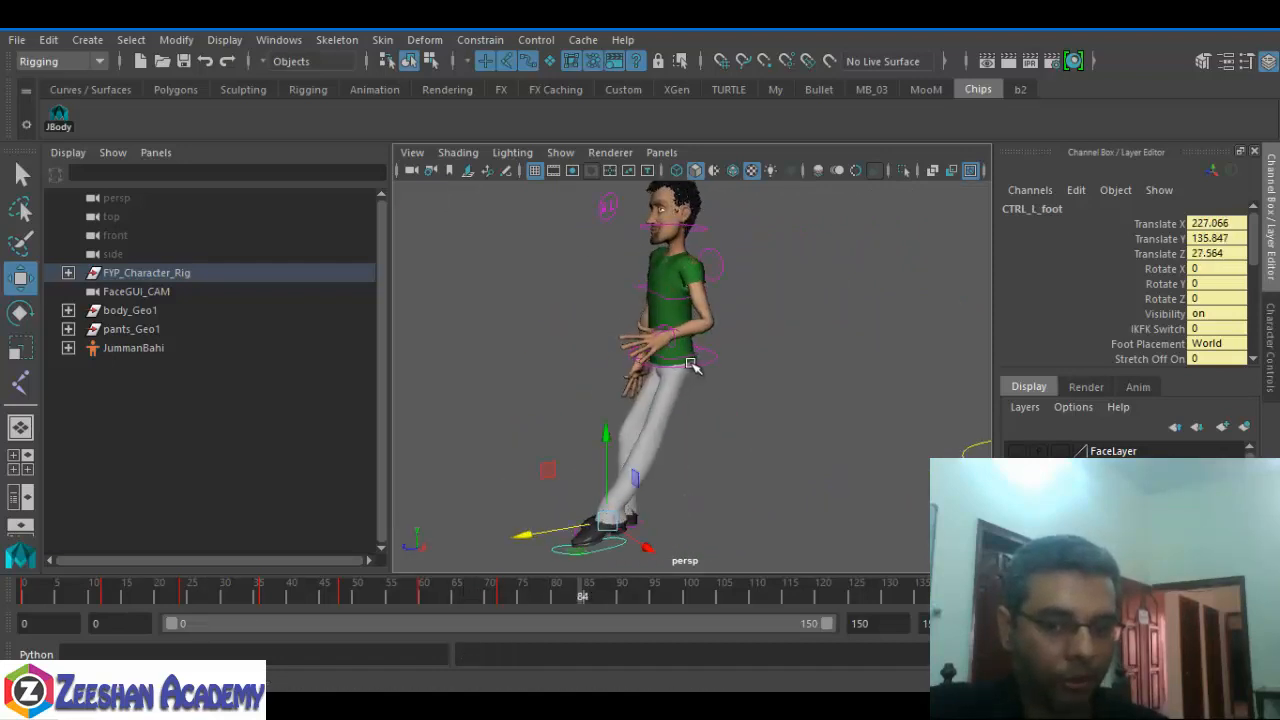
- Advance the root control to Translate Z 258.252, readjust the left foot control ahead of the right foot, and key the pose at frame 84
{"action": "left_click", "coordinate": [700, 360]}
{"action": "left_click_drag", "start_coordinate": [607, 405], "coordinate": [493, 366], "text": "alt"}
{"action": "left_click", "coordinate": [470, 525]}
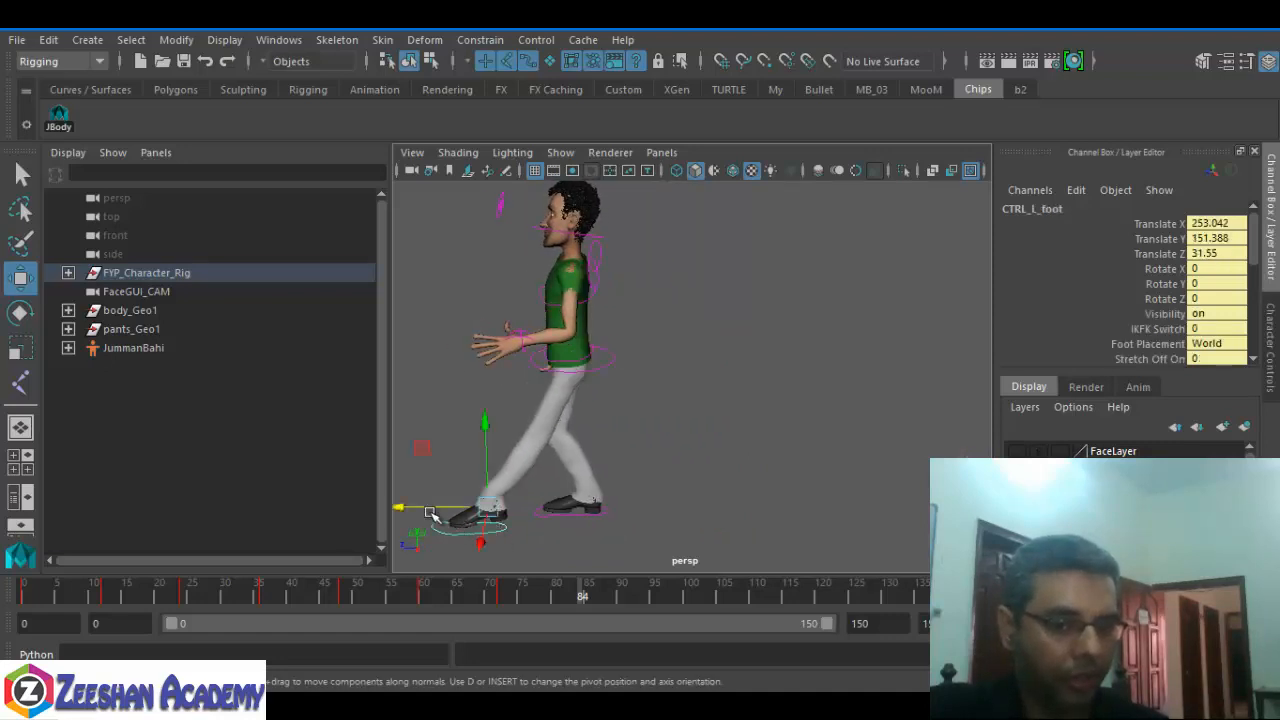
{"action": "mouse_move", "coordinate": [428, 510]}
{"action": "left_mouse_down"}
{"action": "mouse_move", "coordinate": [446, 507]}
{"action": "mouse_move", "coordinate": [430, 515]}
{"action": "left_mouse_up"}
{"action": "left_click", "coordinate": [520, 370]}
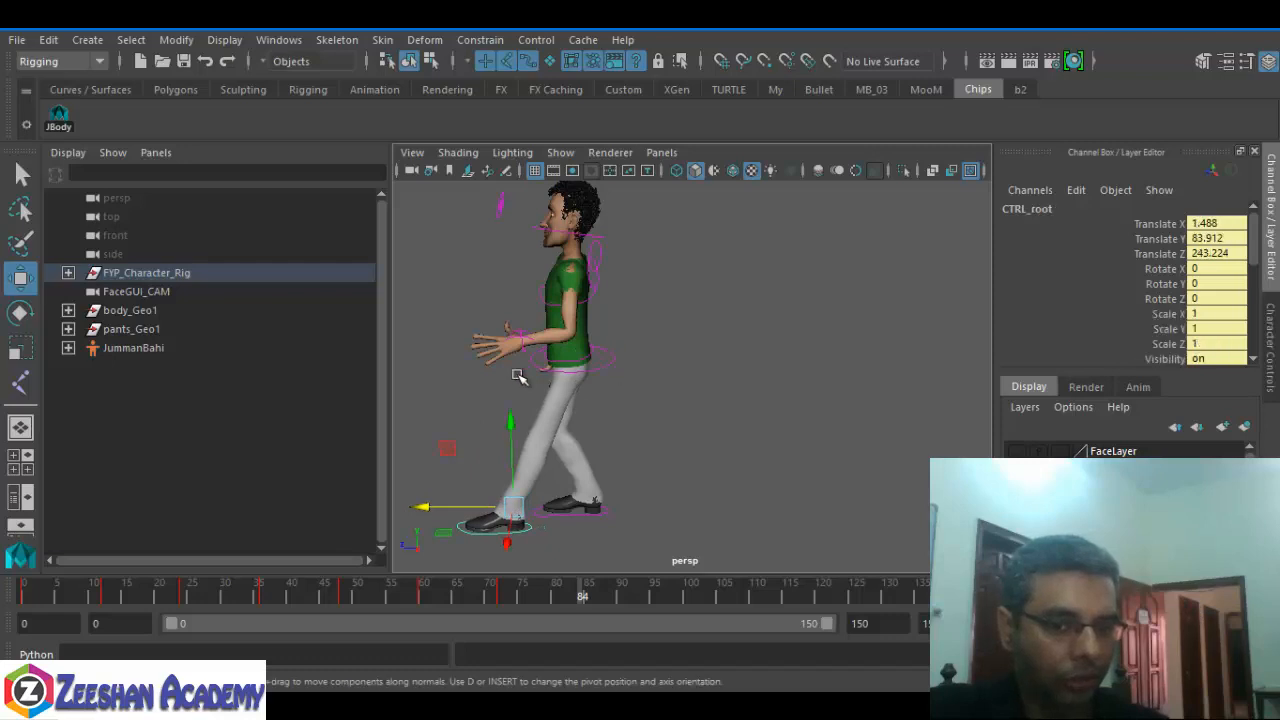
{"action": "left_click_drag", "start_coordinate": [499, 361], "coordinate": [637, 495]}
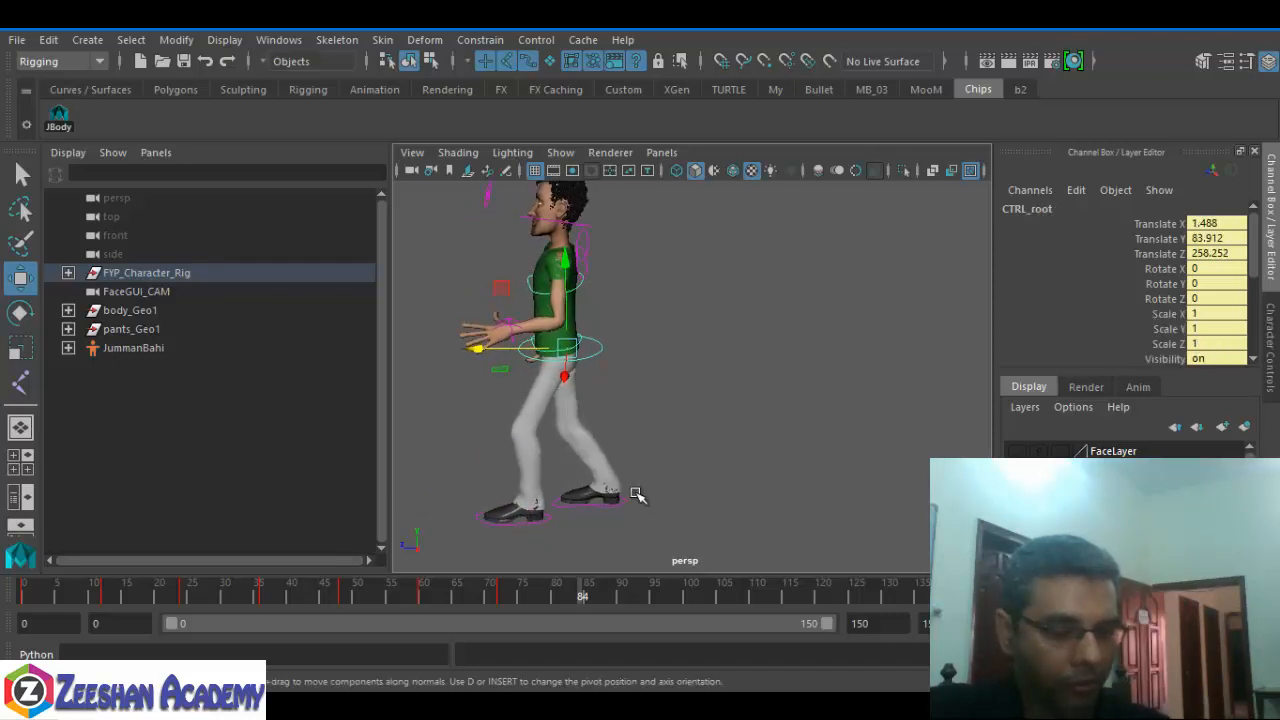
- Return to frame 0 and set the playback range to end at frame 85
{"action": "left_click_drag", "start_coordinate": [575, 595], "coordinate": [24, 595]}
{"action": "double_click", "coordinate": [874, 623]}
{"action": "type", "text": "85"}
{"action": "key", "text": "Return"}
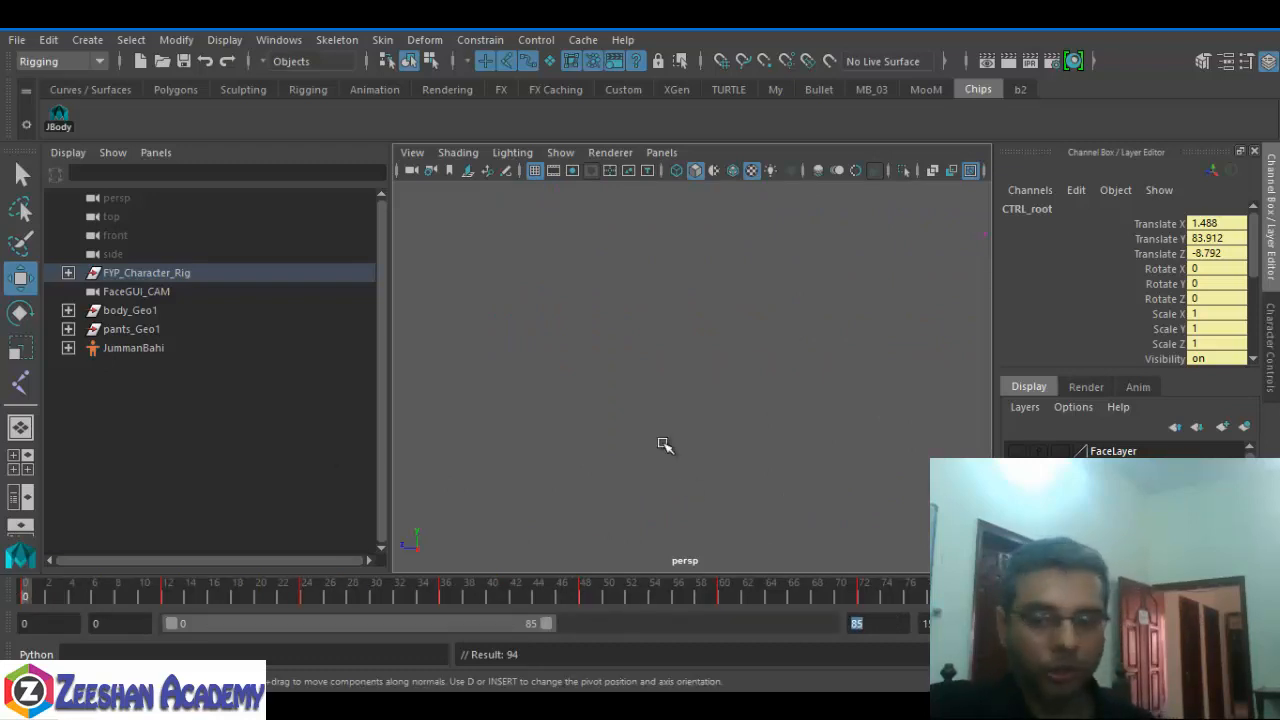
- Play back the keyed walk from the front with the character in view, and stop the playback
{"action": "left_click_drag", "start_coordinate": [665, 445], "coordinate": [792, 380], "text": "alt"}
{"action": "key", "text": "alt+v"}
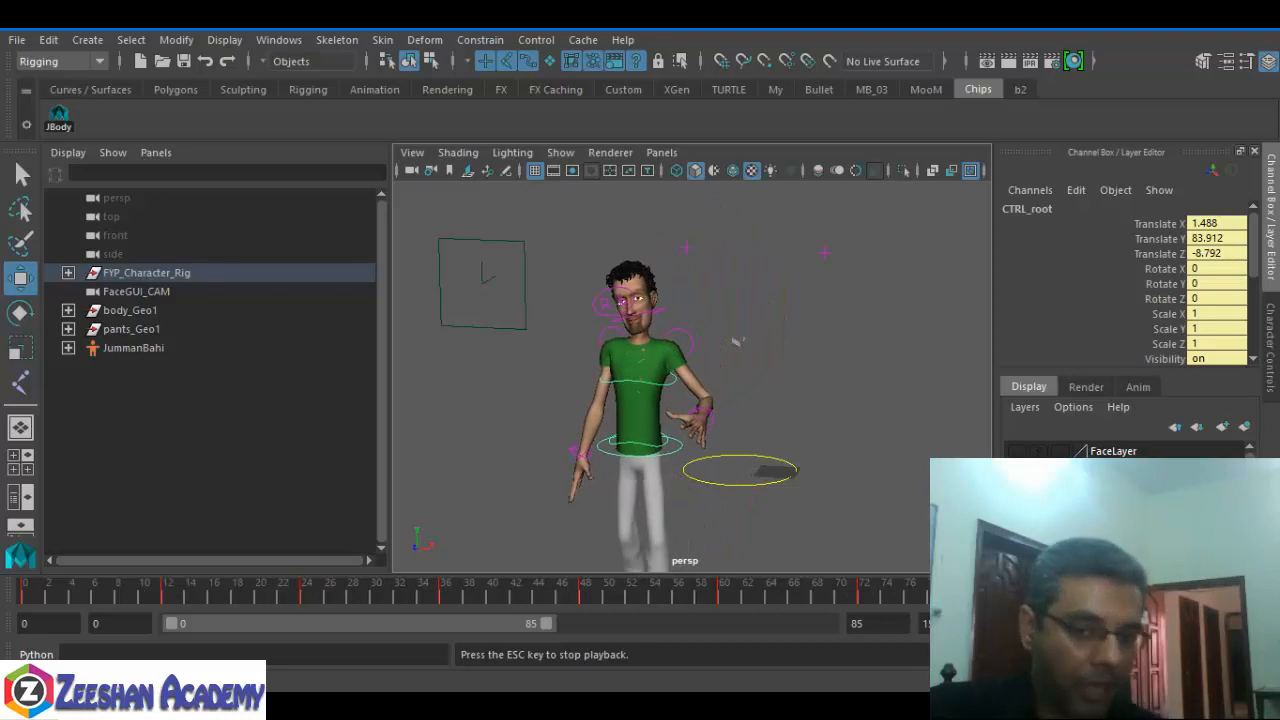
{"action": "key", "text": "Escape"}
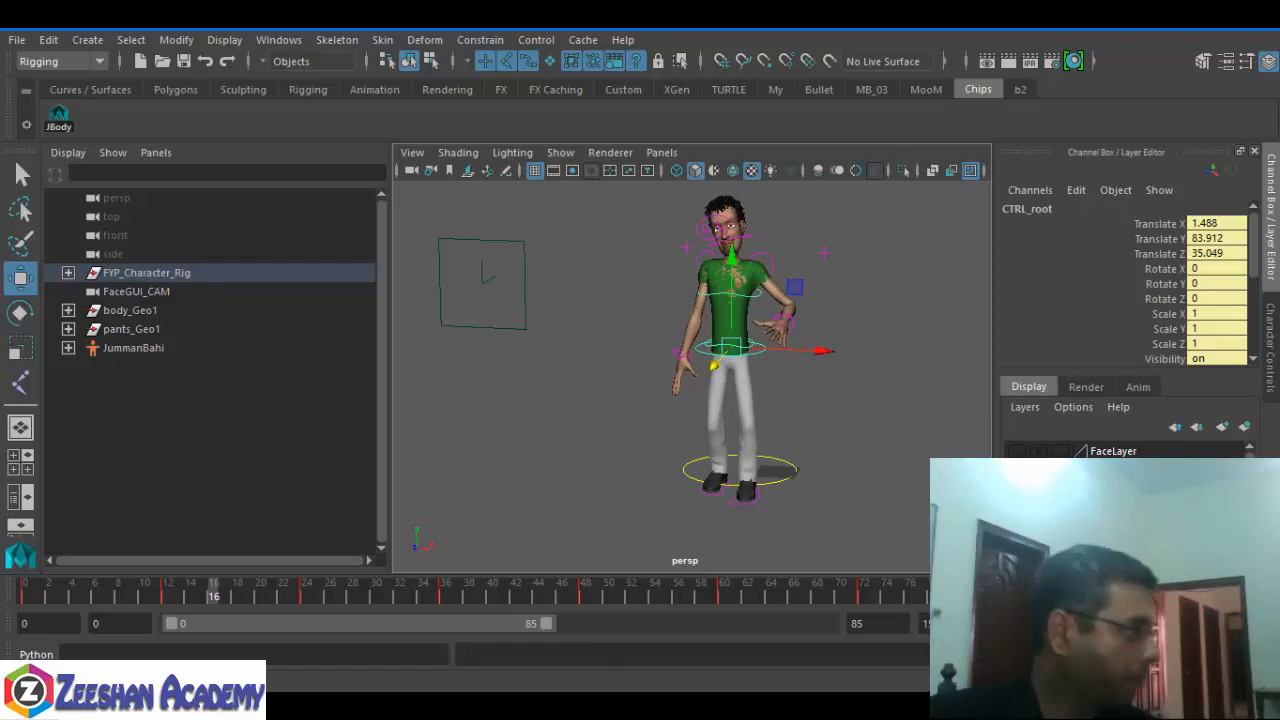
- At frame 0, move the right foot control forward to Translate X 24.214, viewing the legs from the side
{"action": "middle_click_drag", "start_coordinate": [719, 458], "coordinate": [648, 394], "text": "alt"}
{"action": "right_click_drag", "start_coordinate": [648, 394], "coordinate": [694, 448], "text": "alt"}
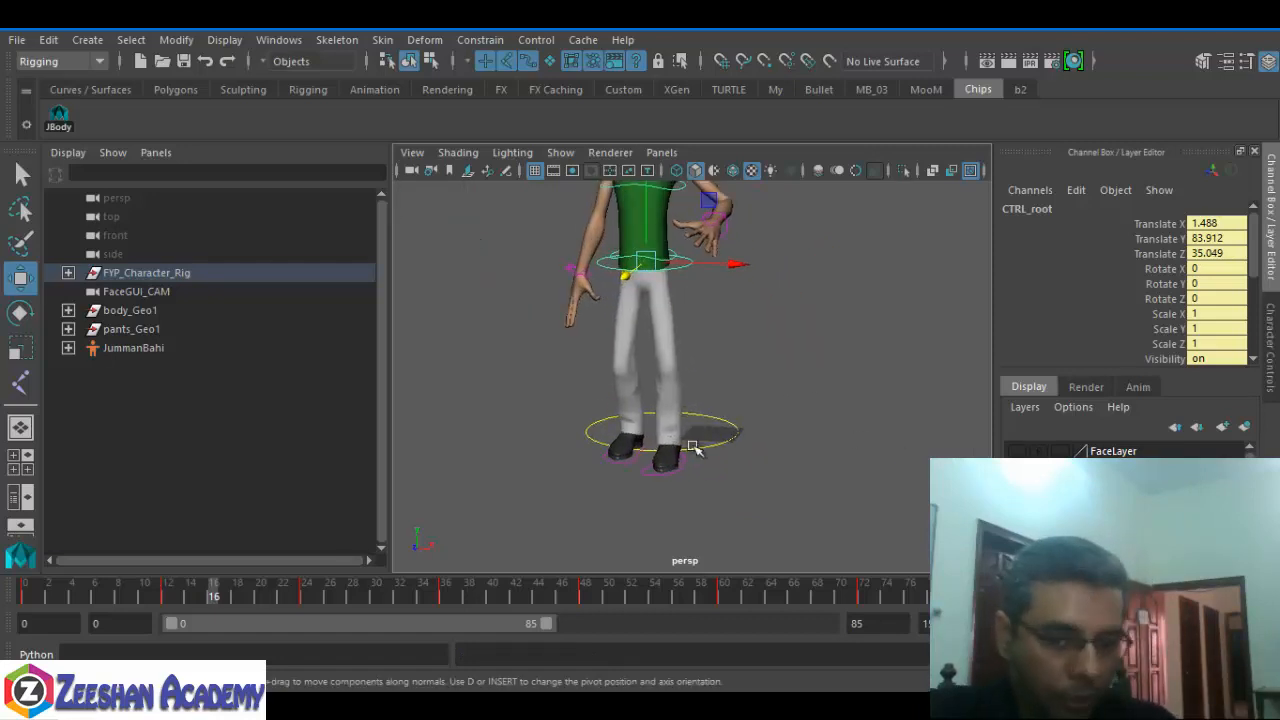
{"action": "left_click_drag", "start_coordinate": [98, 592], "coordinate": [0, 601]}
{"action": "left_click_drag", "start_coordinate": [790, 364], "coordinate": [376, 322], "text": "alt"}
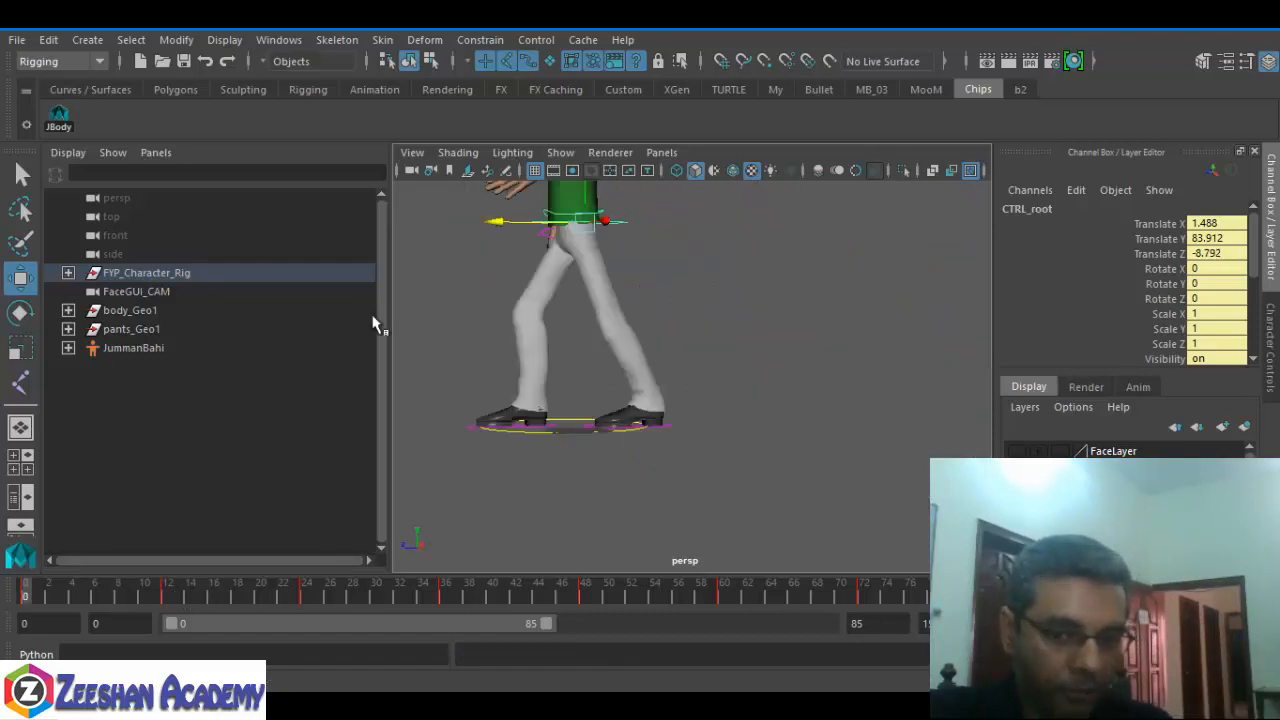
{"action": "right_click_drag", "start_coordinate": [610, 395], "coordinate": [732, 438], "text": "alt"}
{"action": "middle_click_drag", "start_coordinate": [477, 436], "coordinate": [594, 520], "text": "alt"}
{"action": "left_click_drag", "start_coordinate": [574, 474], "coordinate": [623, 431], "text": "alt"}
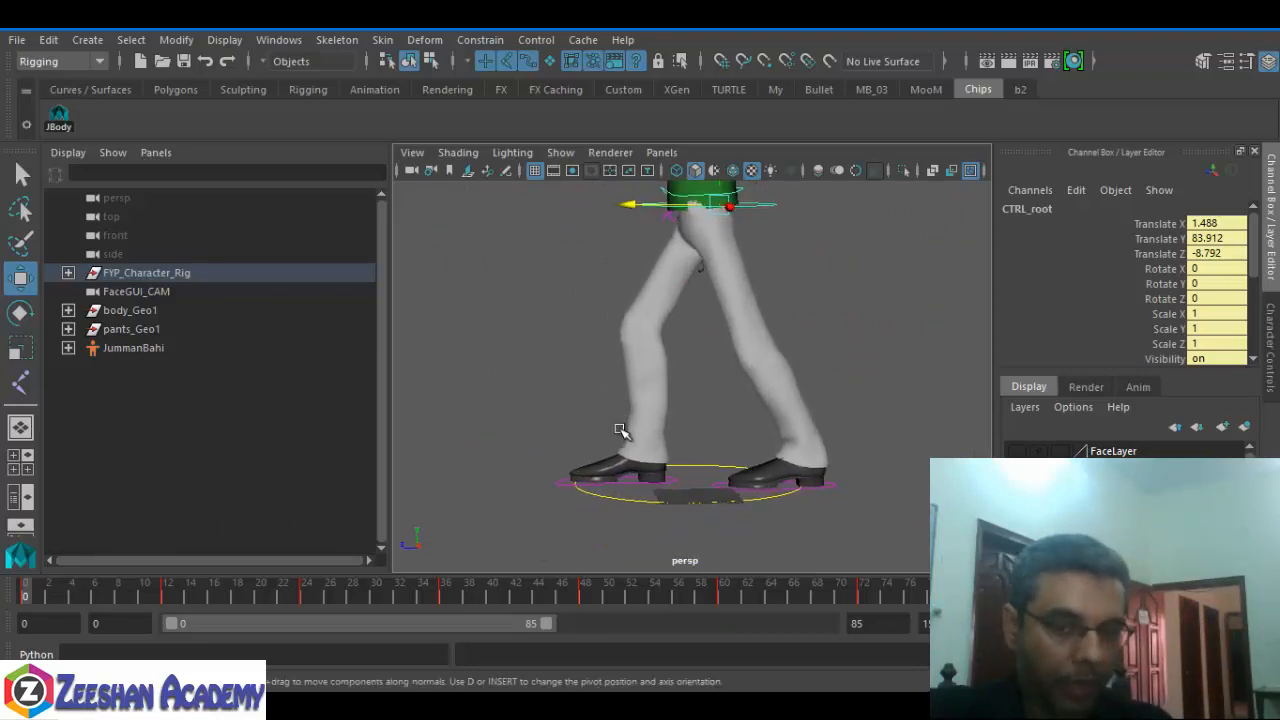
{"action": "middle_click_drag", "start_coordinate": [623, 431], "coordinate": [690, 455], "text": "alt"}
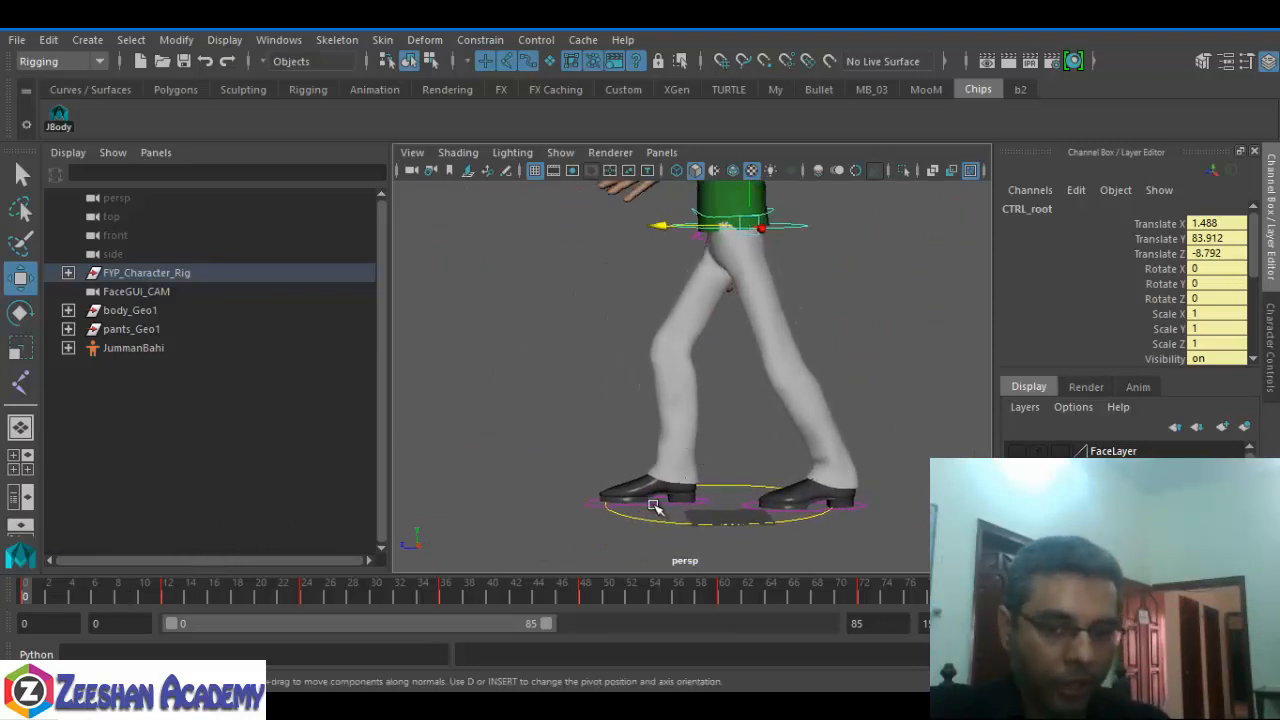
{"action": "left_click", "coordinate": [614, 499]}
{"action": "left_click_drag", "start_coordinate": [594, 468], "coordinate": [565, 468]}
{"action": "middle_click_drag", "start_coordinate": [565, 468], "coordinate": [674, 420], "text": "alt"}
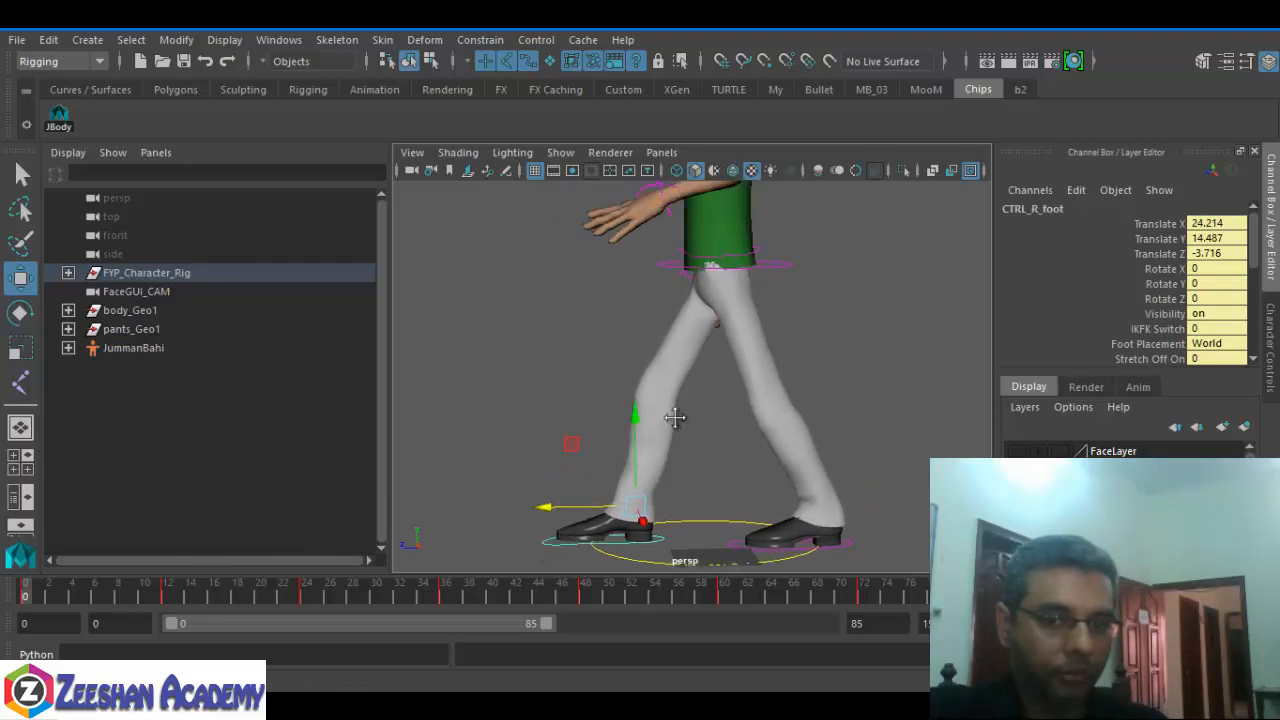
- Raise the root control to Translate Y 85.022 to straighten the legs, and key the pose at frame 0
{"action": "left_click", "coordinate": [775, 266]}
{"action": "left_click_drag", "start_coordinate": [736, 218], "coordinate": [734, 214]}
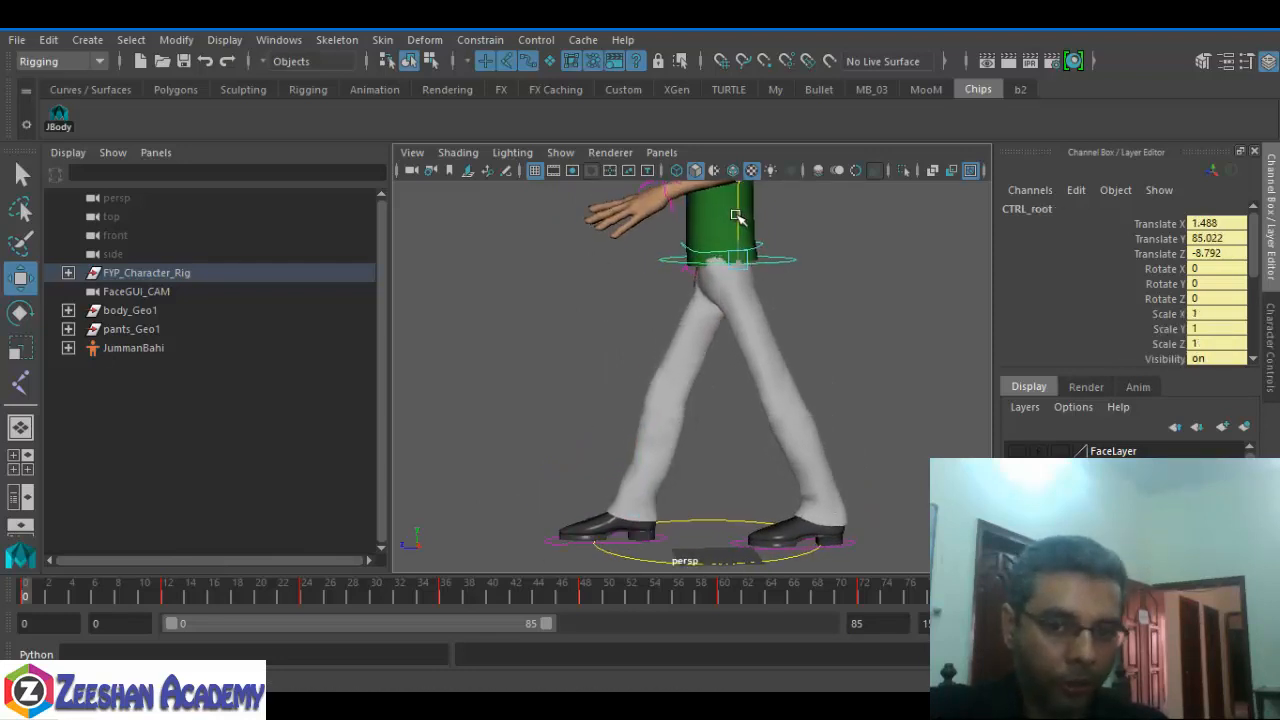
{"action": "left_click_drag", "start_coordinate": [737, 403], "coordinate": [594, 414], "text": "alt"}
{"action": "middle_click_drag", "start_coordinate": [868, 450], "coordinate": [588, 386], "text": "alt"}
{"action": "left_click_drag", "start_coordinate": [588, 385], "coordinate": [600, 394], "text": "alt"}
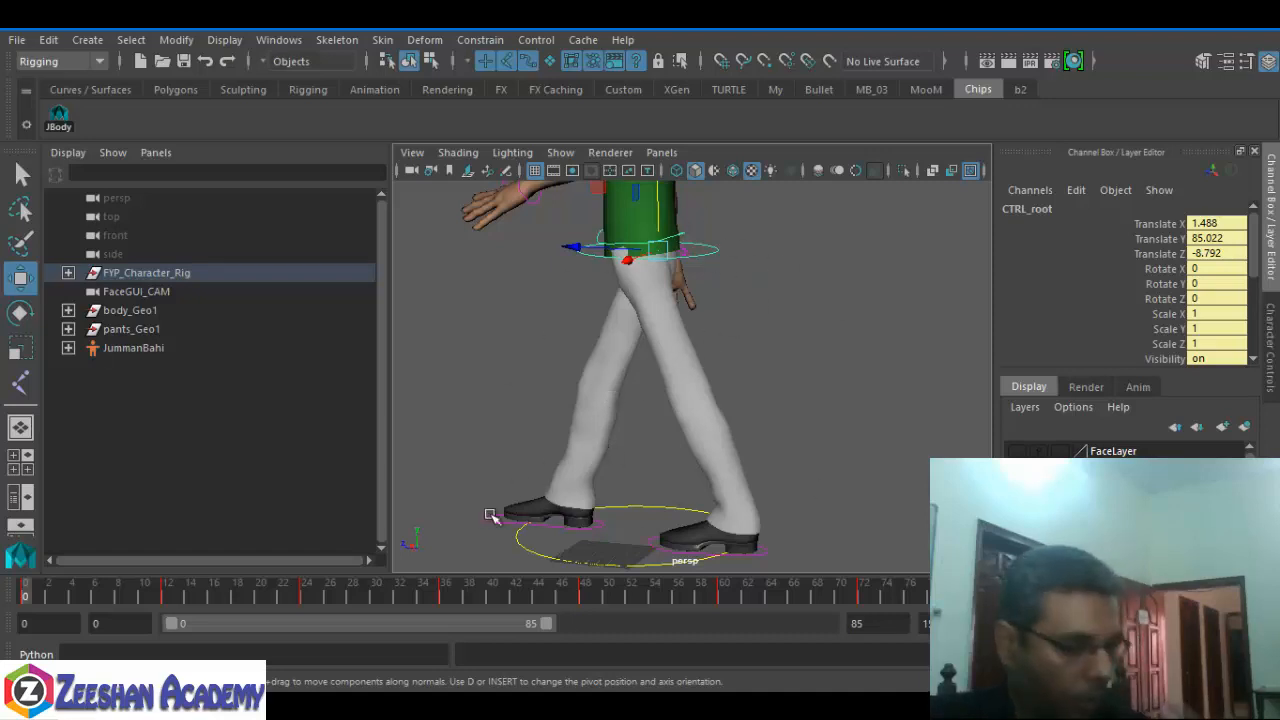
{"action": "left_click_drag", "start_coordinate": [573, 469], "coordinate": [566, 404], "text": "alt"}
{"action": "key", "text": "s"}
- Stretch the right foot control farther forward to Translate X 44.97 at frame 0 and key the pose
{"action": "left_click_drag", "start_coordinate": [52, 598], "coordinate": [8, 606]}
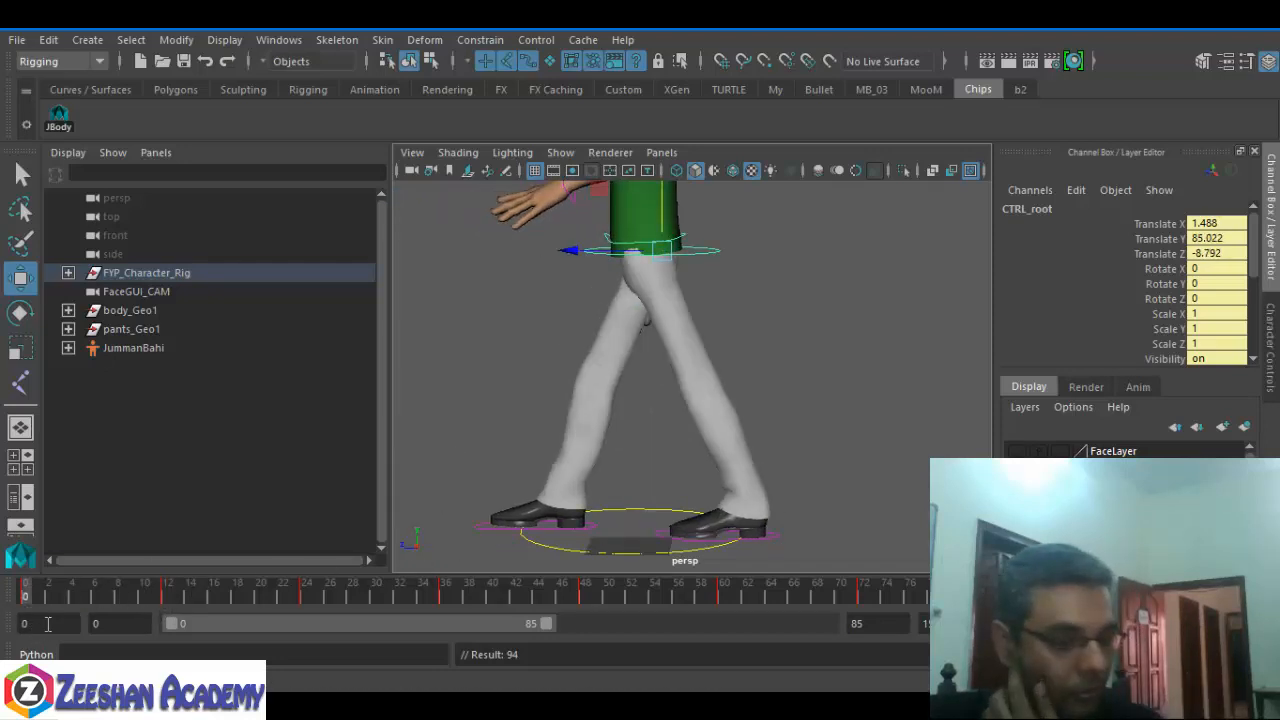
{"action": "left_click", "coordinate": [502, 526]}
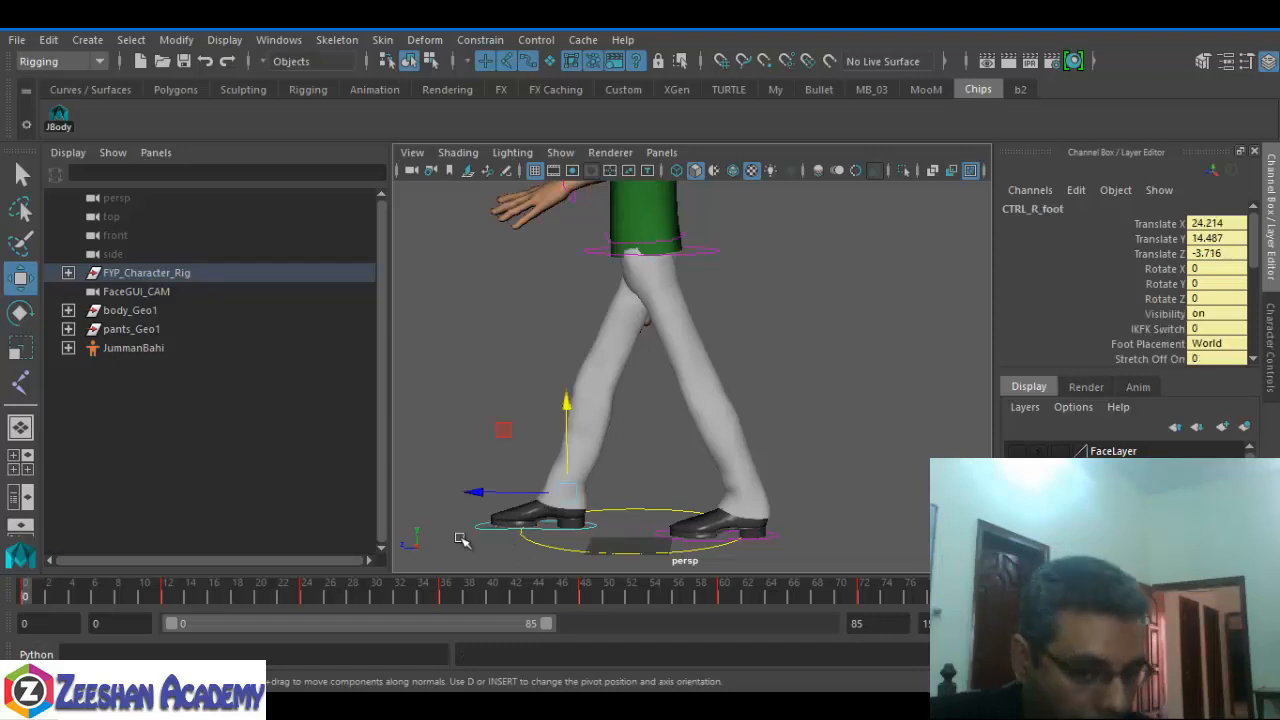
{"action": "left_click_drag", "start_coordinate": [55, 598], "coordinate": [25, 606]}
{"action": "scroll", "coordinate": [660, 405], "scroll_direction": "up", "scroll_amount": 5}
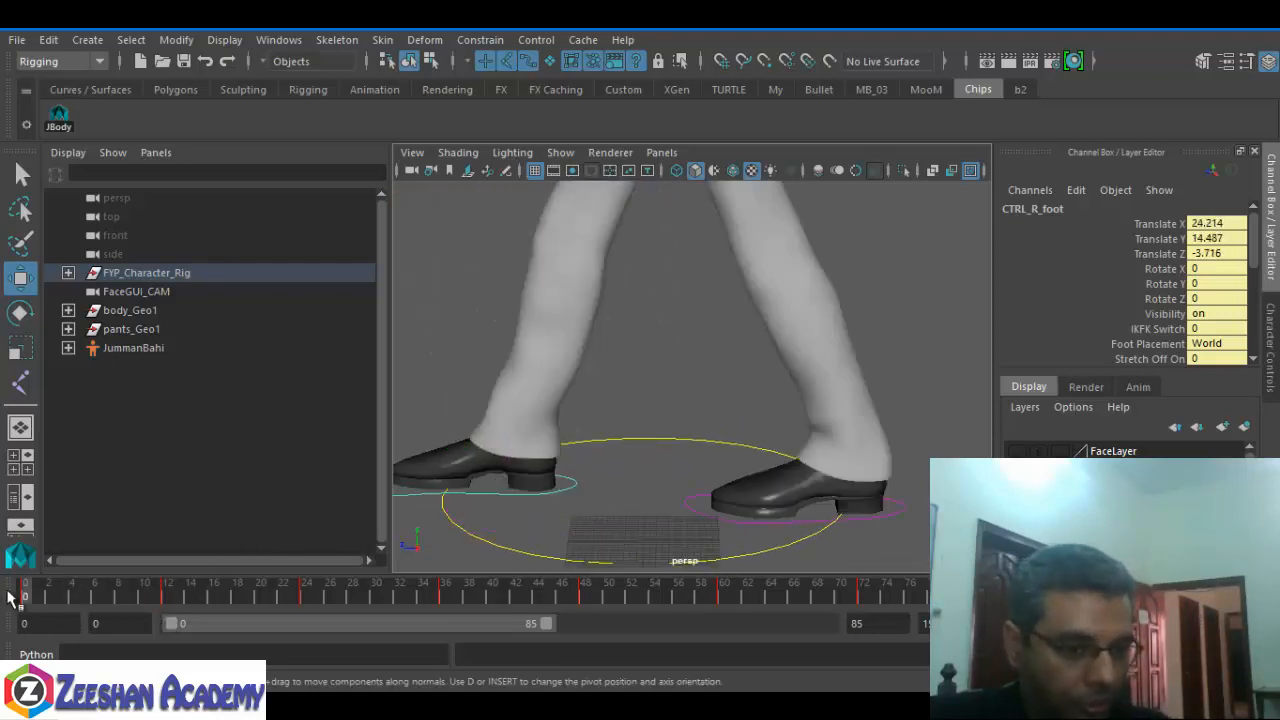
{"action": "scroll", "coordinate": [531, 444], "scroll_direction": "up", "scroll_amount": 3}
{"action": "left_click_drag", "start_coordinate": [531, 445], "coordinate": [402, 420]}
{"action": "middle_click_drag", "start_coordinate": [627, 463], "coordinate": [724, 400], "text": "alt"}
{"action": "right_click_drag", "start_coordinate": [724, 400], "coordinate": [564, 506], "text": "alt"}
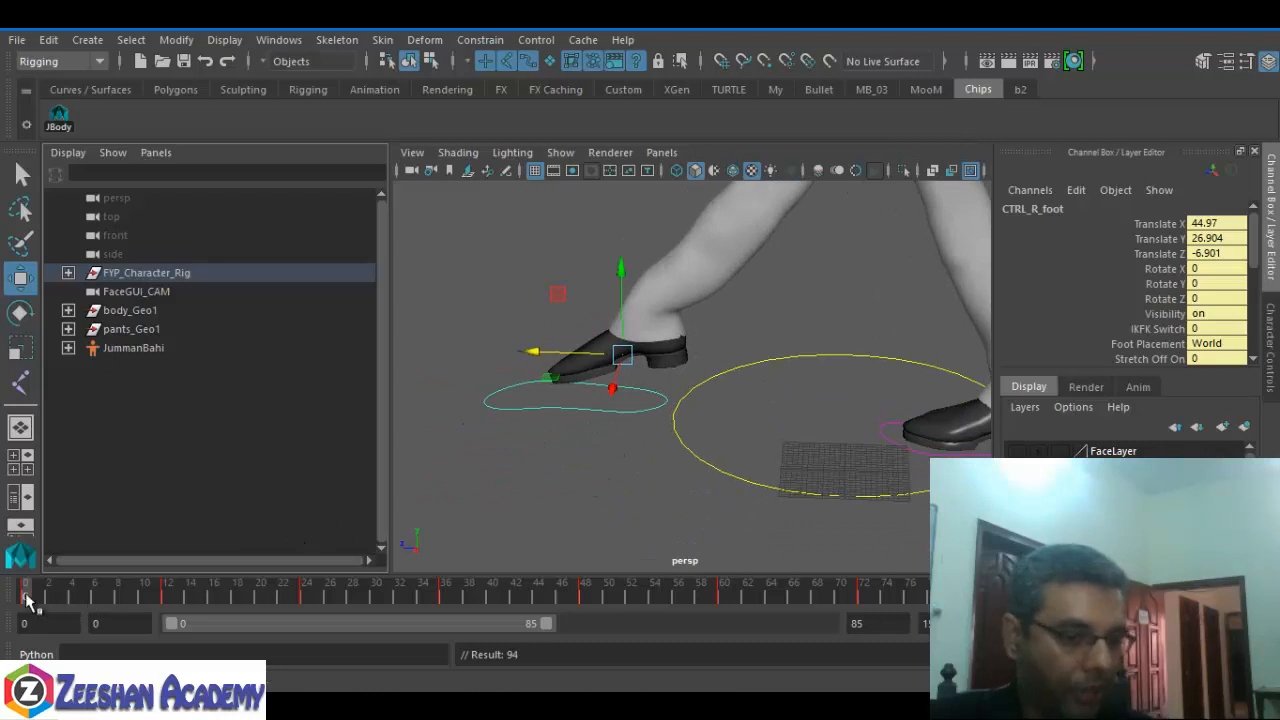
- Try moving the right foot control forward to Translate X 38.074 at frame 12, and undo the move
{"action": "key", "text": "period"}
{"action": "mouse_move", "coordinate": [182, 598]}
{"action": "left_mouse_down"}
{"action": "mouse_move", "coordinate": [257, 596]}
{"action": "mouse_move", "coordinate": [13, 597]}
{"action": "left_mouse_up"}
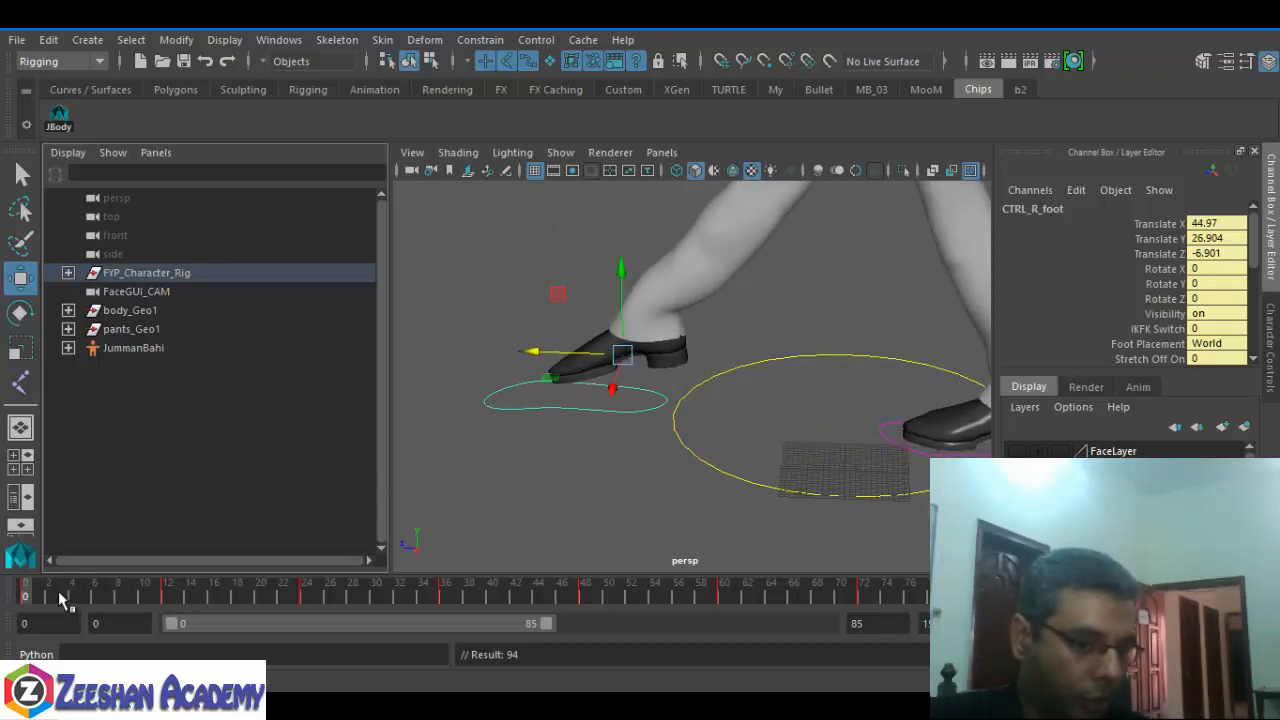
{"action": "left_click_drag", "start_coordinate": [62, 599], "coordinate": [168, 598]}
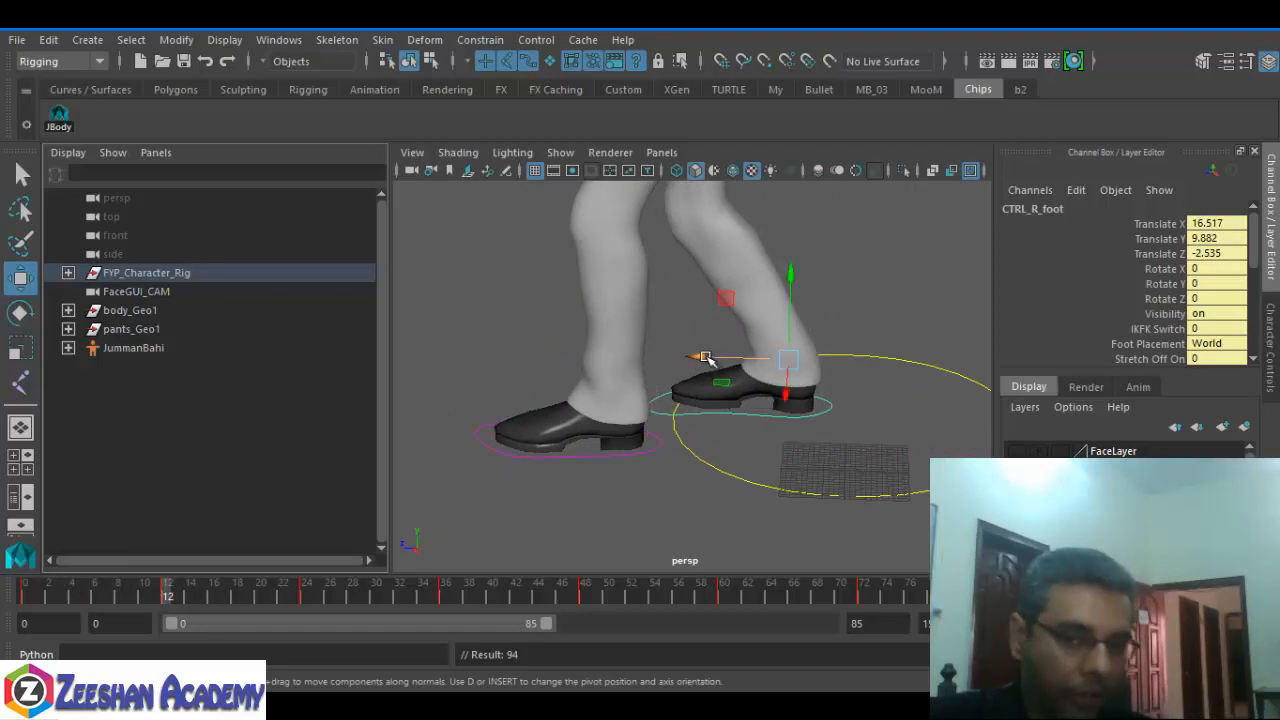
{"action": "left_click_drag", "start_coordinate": [705, 357], "coordinate": [518, 399]}
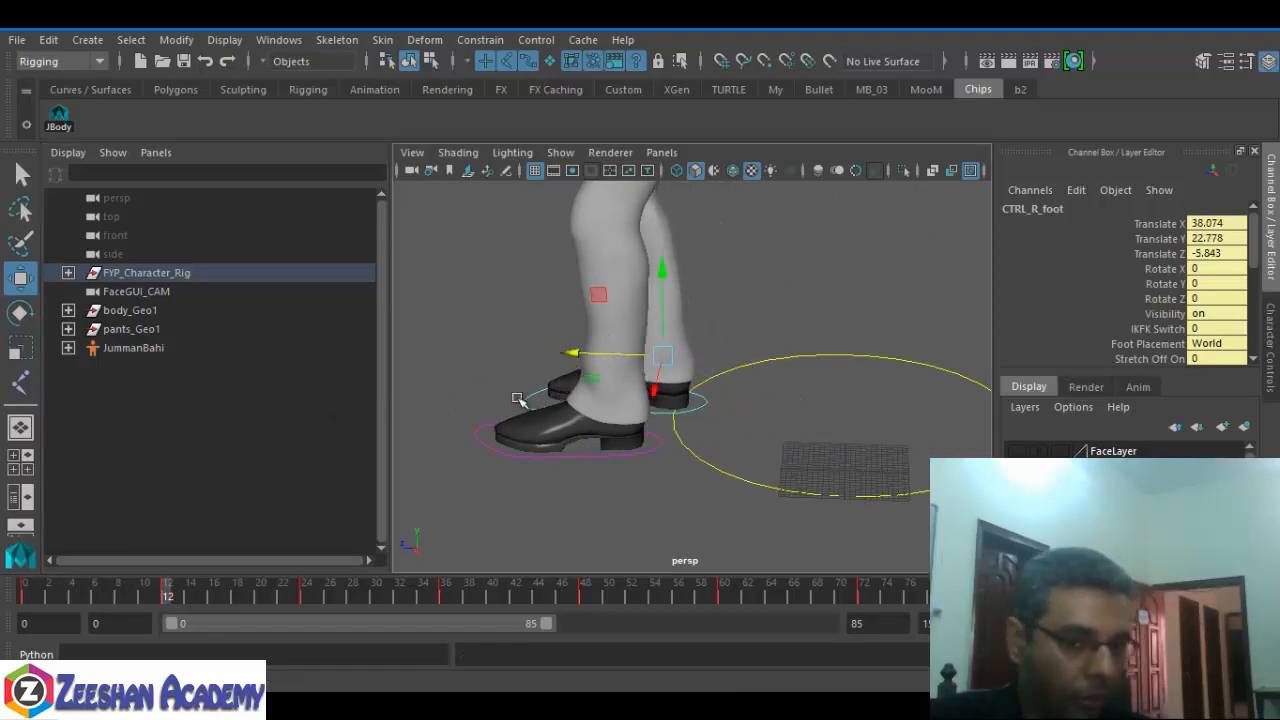
{"action": "key", "text": "ctrl+z"}
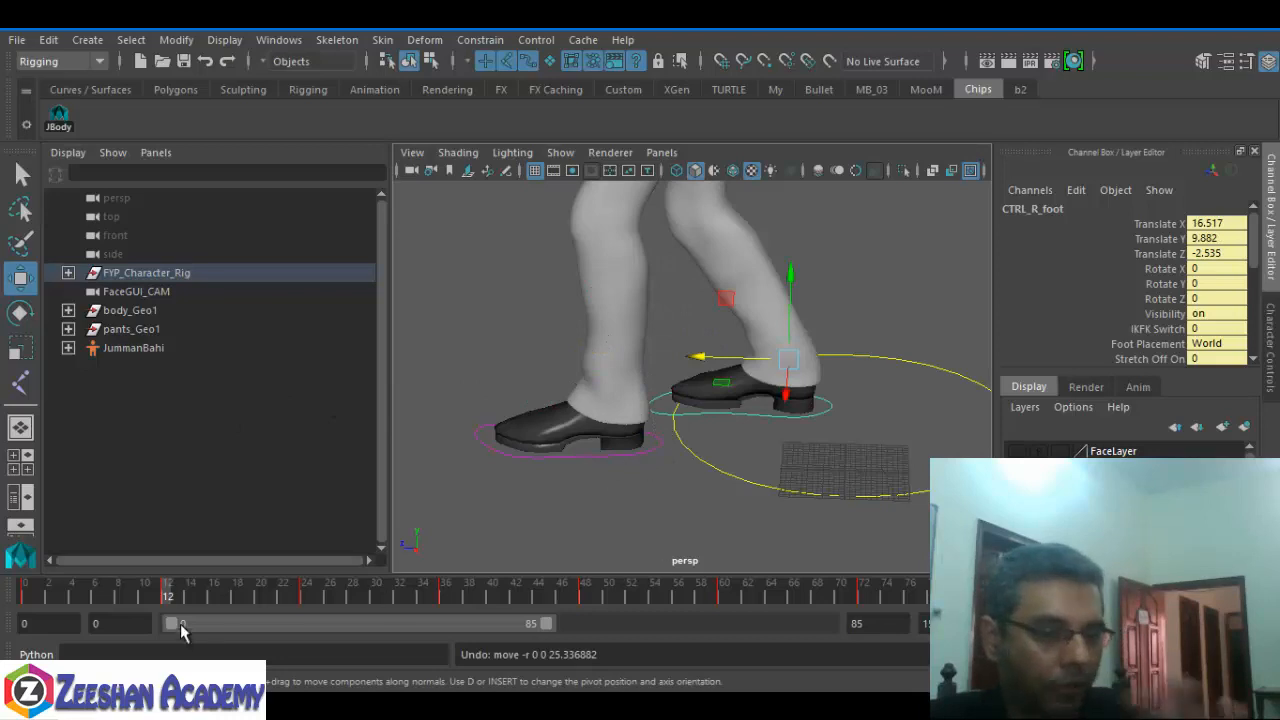
- Carry the frame 0 pose along the timeline to frame 12 without updating the pose of the character
{"action": "left_click_drag", "start_coordinate": [163, 598], "coordinate": [22, 600]}
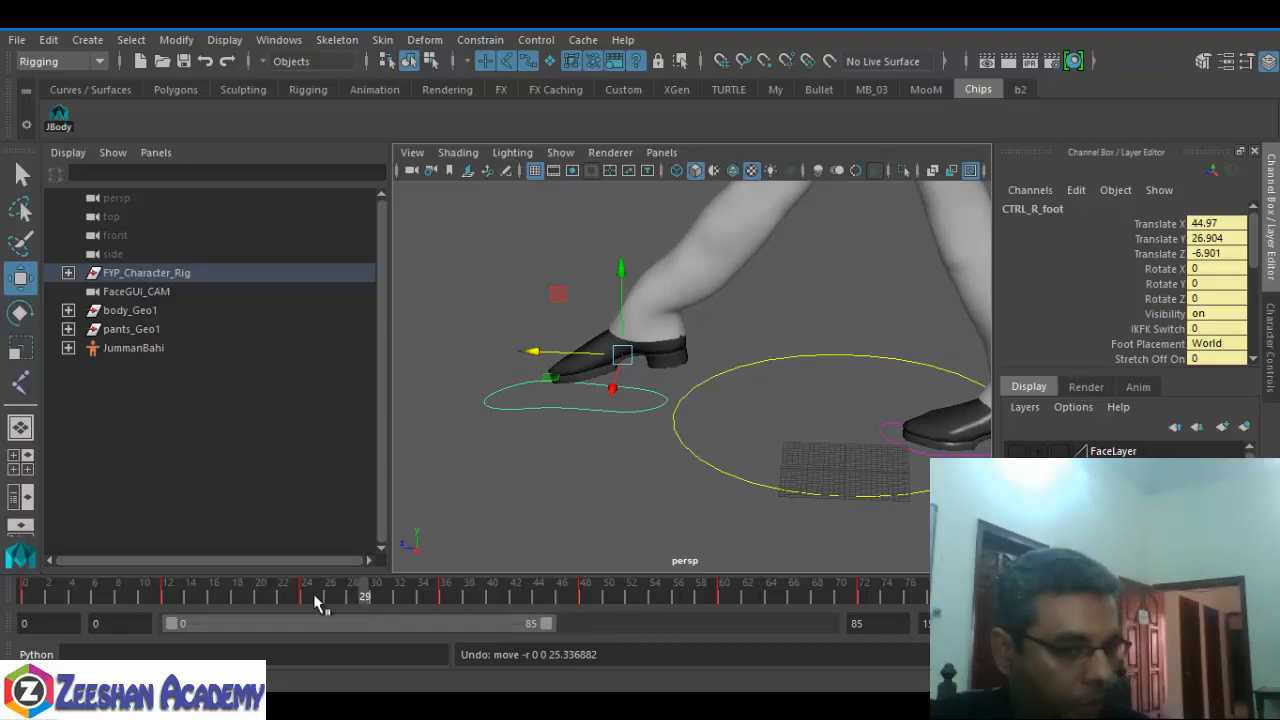
{"action": "left_click", "coordinate": [38, 598]}
{"action": "left_click_drag", "start_coordinate": [40, 598], "coordinate": [444, 598]}
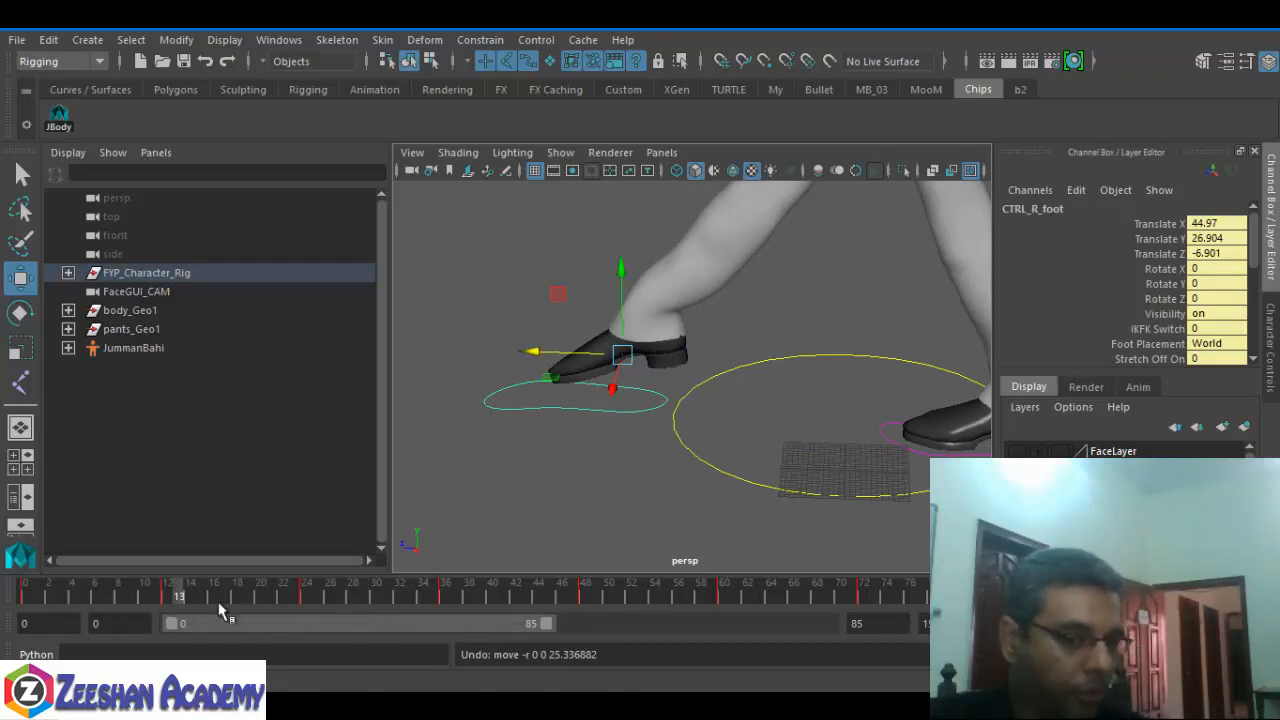
{"action": "left_click_drag", "start_coordinate": [220, 610], "coordinate": [527, 598]}
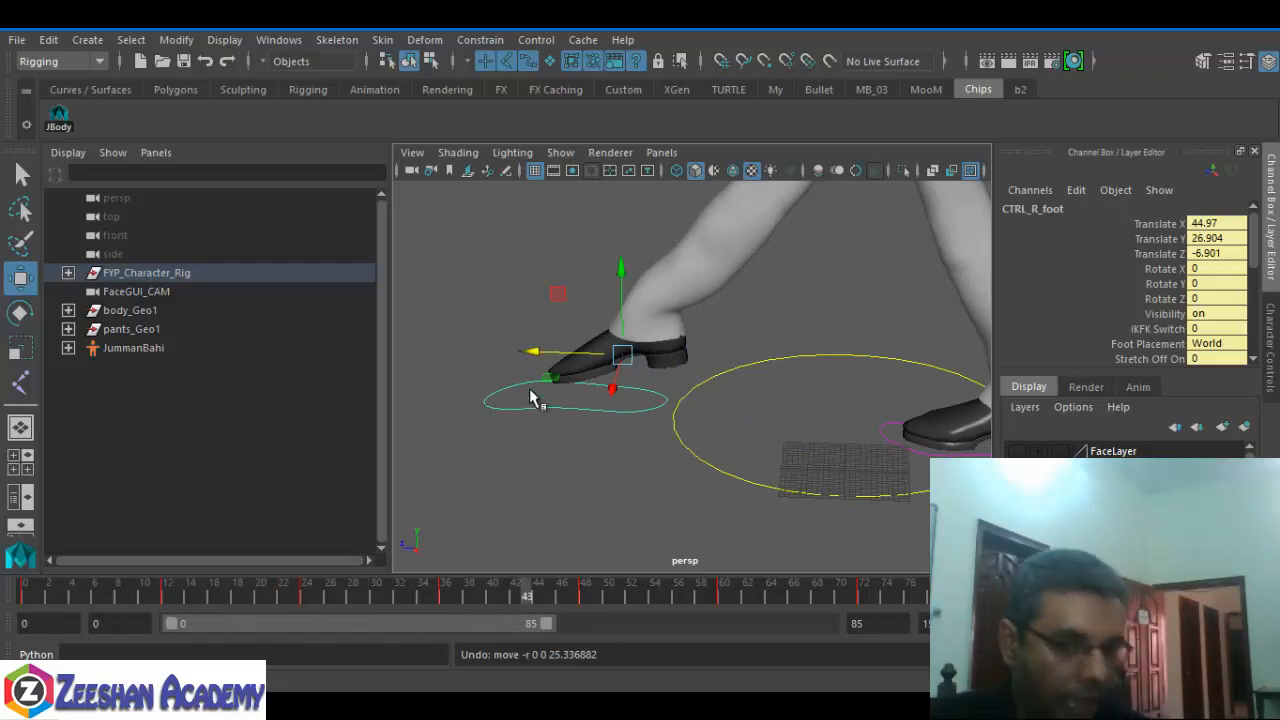
{"action": "mouse_move", "coordinate": [530, 397]}
{"action": "left_mouse_down"}
{"action": "mouse_move", "coordinate": [702, 286]}
{"action": "mouse_move", "coordinate": [572, 326]}
{"action": "mouse_move", "coordinate": [242, 518]}
{"action": "mouse_move", "coordinate": [20, 598]}
{"action": "mouse_move", "coordinate": [123, 590]}
{"action": "mouse_move", "coordinate": [160, 608]}
{"action": "left_mouse_up"}
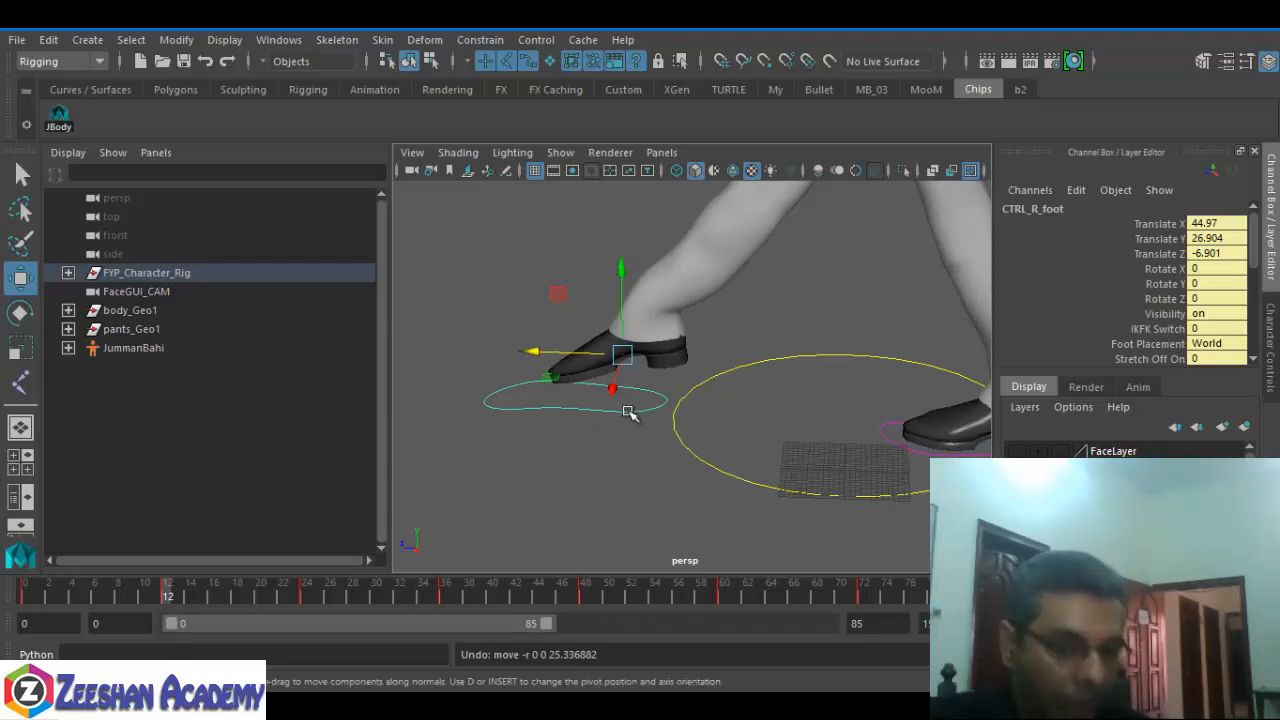
{"action": "mouse_move", "coordinate": [632, 415]}
{"action": "right_mouse_down"}
{"action": "mouse_move", "coordinate": [637, 371]}
{"action": "mouse_move", "coordinate": [640, 400]}
{"action": "right_mouse_up"}
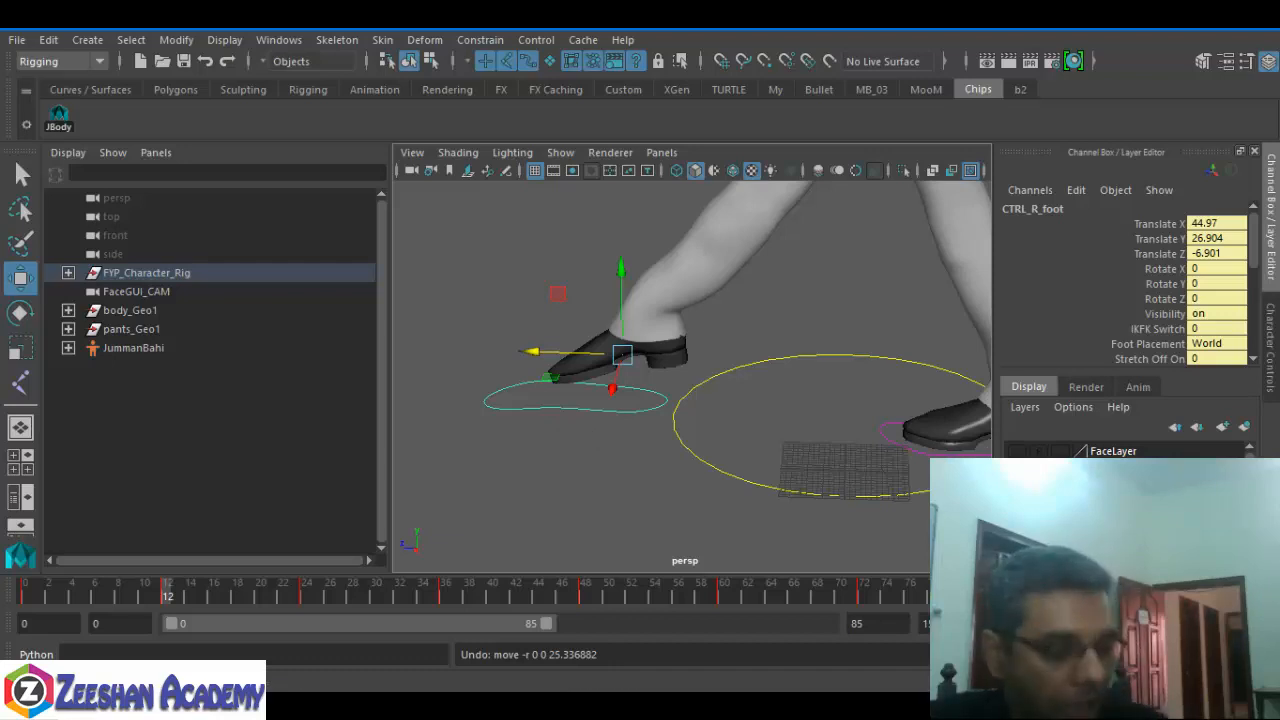
{"action": "scroll", "coordinate": [845, 457], "scroll_direction": "down", "scroll_amount": 3}
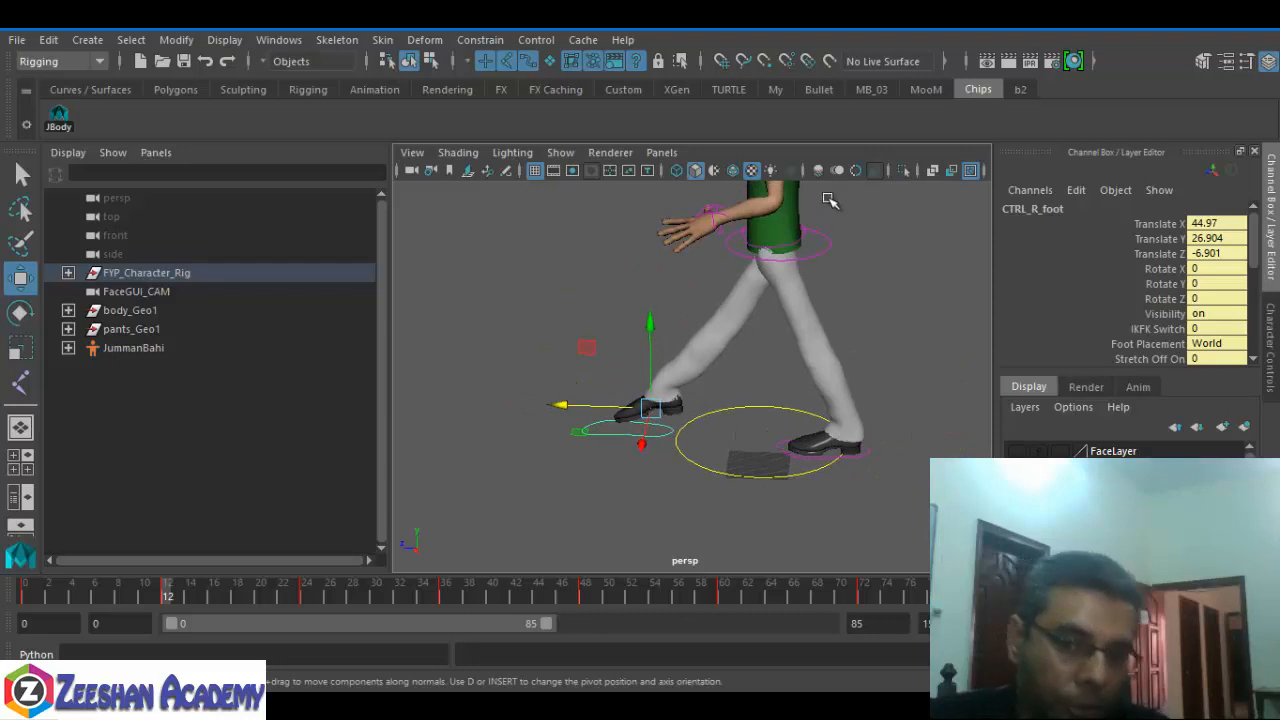
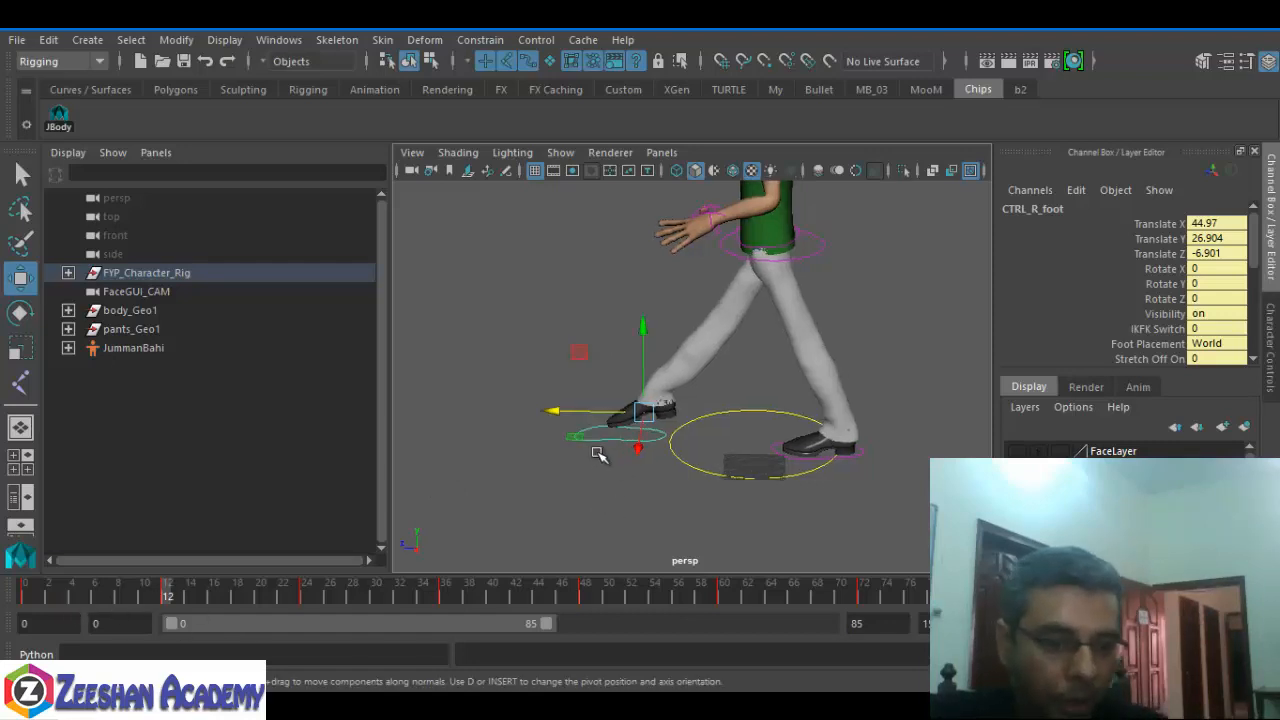
- Key the right foot control's forward-stretched pose at frame 12 and scrub the timeline to check the step
{"action": "scroll", "coordinate": [628, 436], "scroll_direction": "up", "scroll_amount": 3}
{"action": "key", "text": "s"}
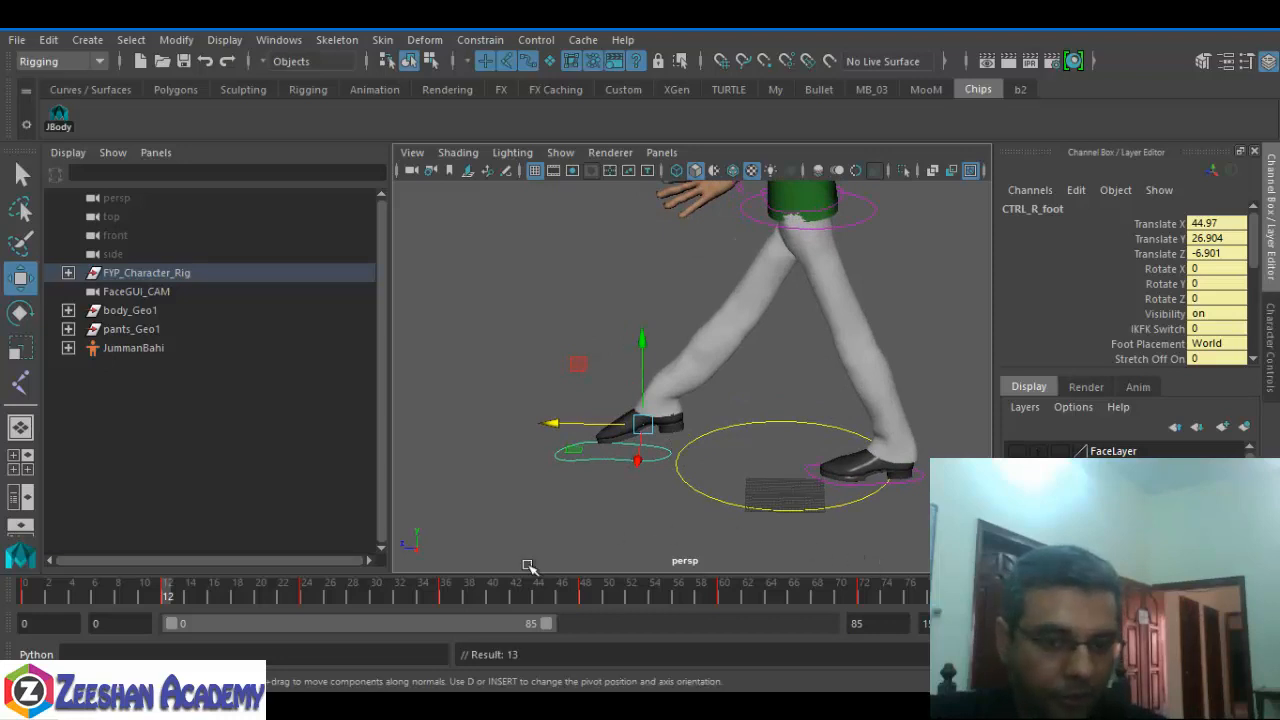
{"action": "left_click_drag", "start_coordinate": [134, 597], "coordinate": [166, 597]}
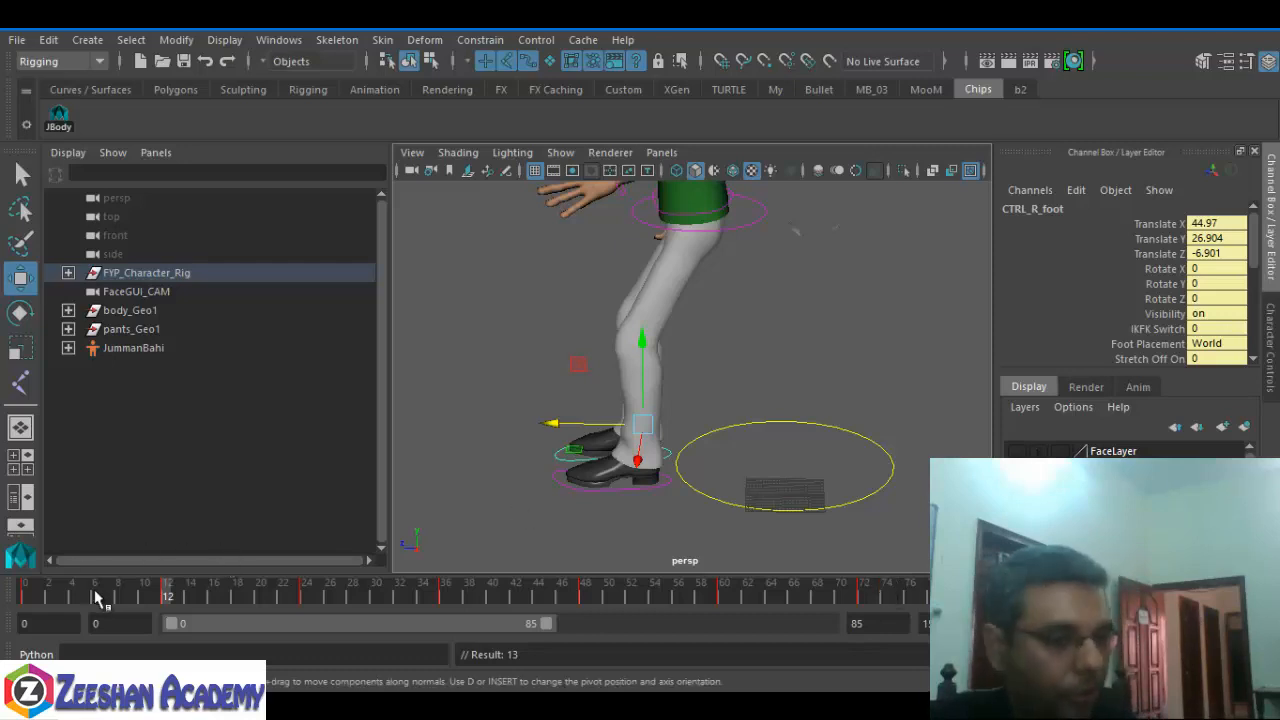
- Pull the right foot control back to Translate X 23.129 and Translate Y 13.837 at frame 0, and key the pose
{"action": "left_click_drag", "start_coordinate": [97, 597], "coordinate": [12, 597]}
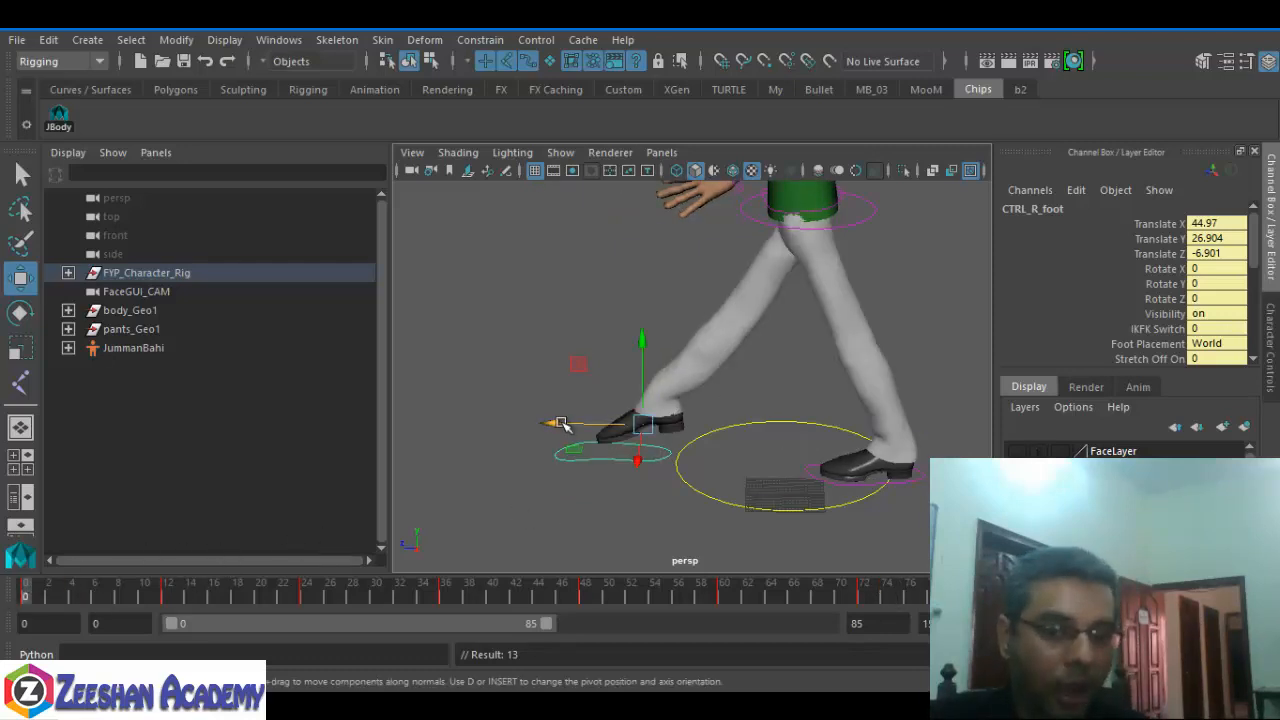
{"action": "left_click_drag", "start_coordinate": [552, 423], "coordinate": [623, 462]}
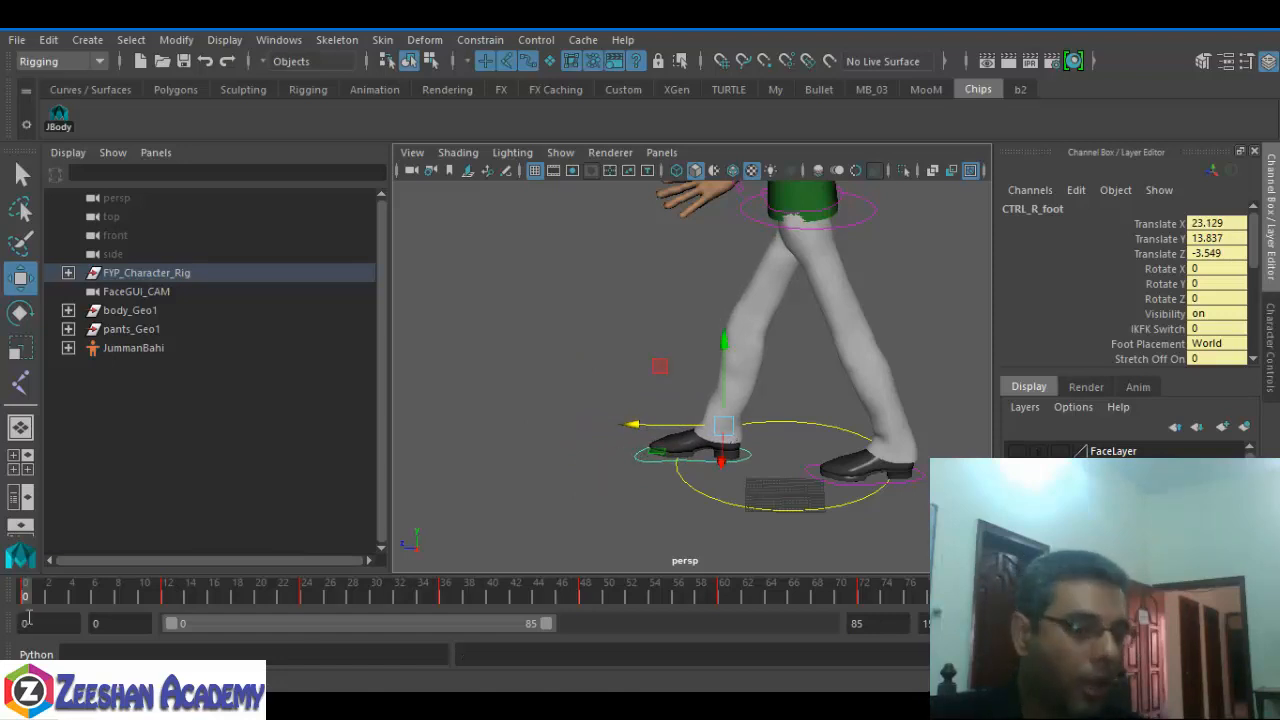
{"action": "key", "text": "Return"}
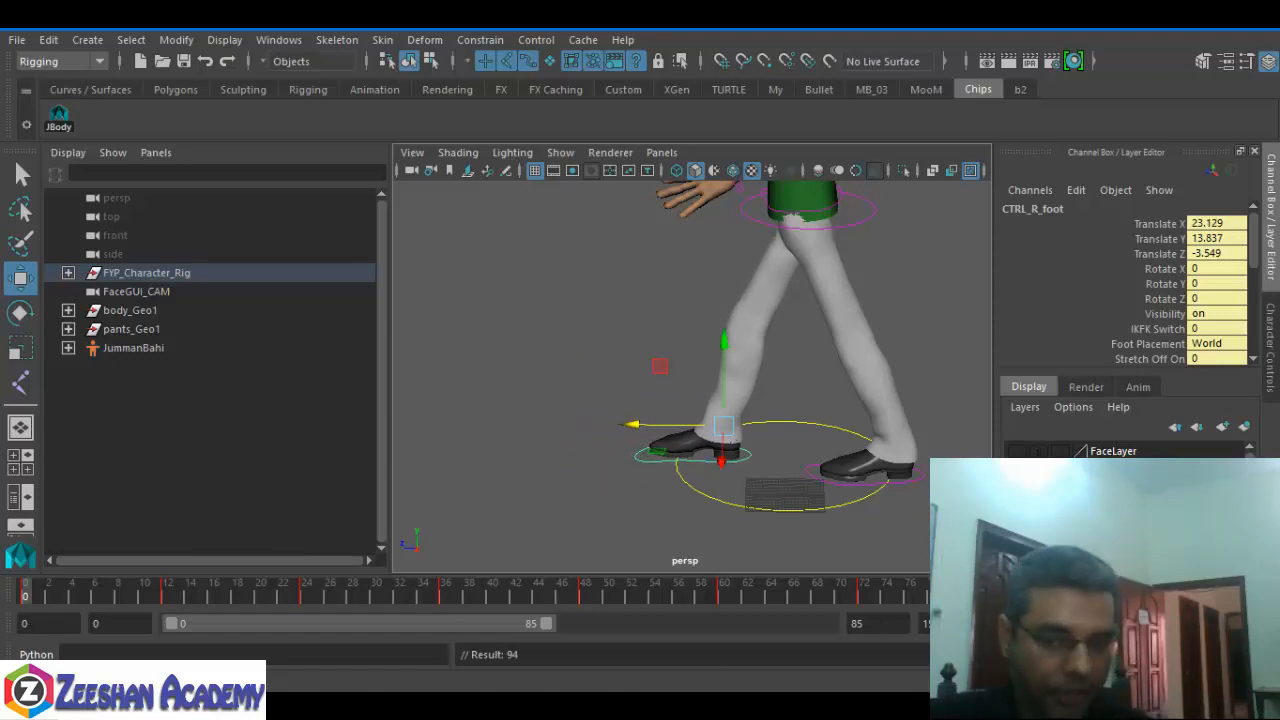
- Carry the frame 0 right foot pose to frame 12, key it there, and scrub the timeline to check the movement
{"action": "left_click", "coordinate": [168, 596]}
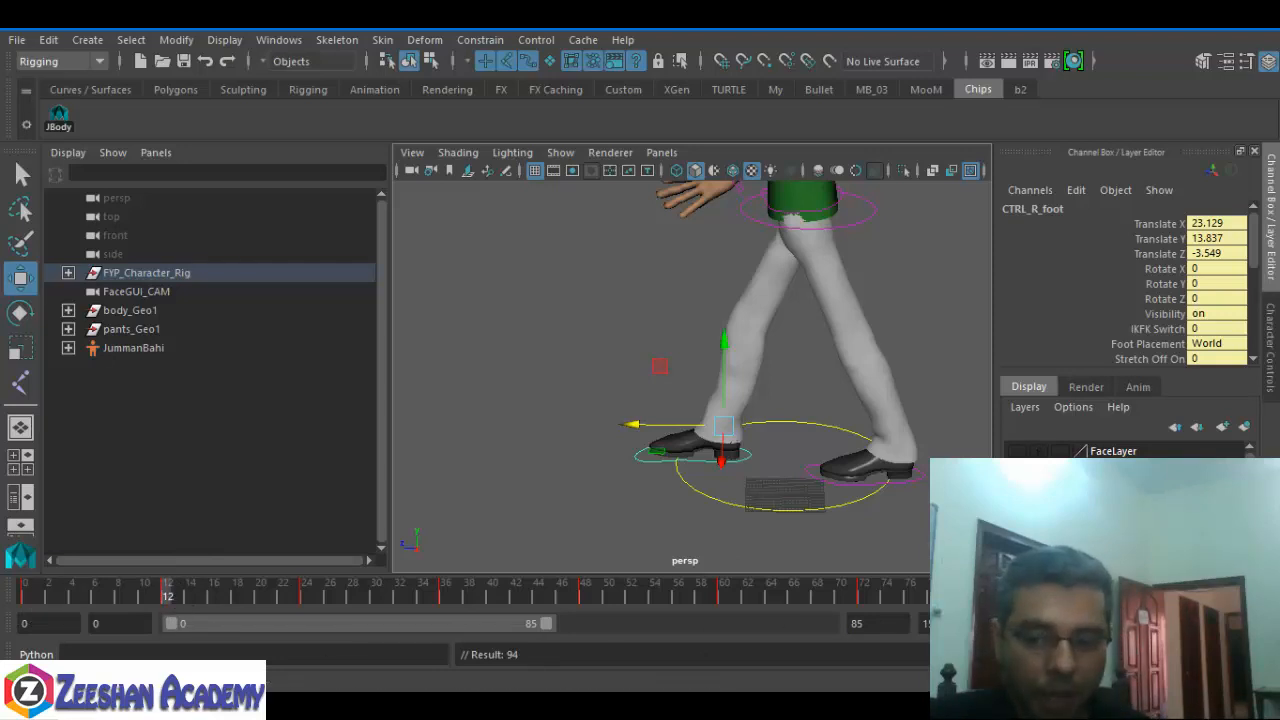
{"action": "middle_click_drag", "start_coordinate": [706, 440], "coordinate": [674, 425], "text": "alt"}
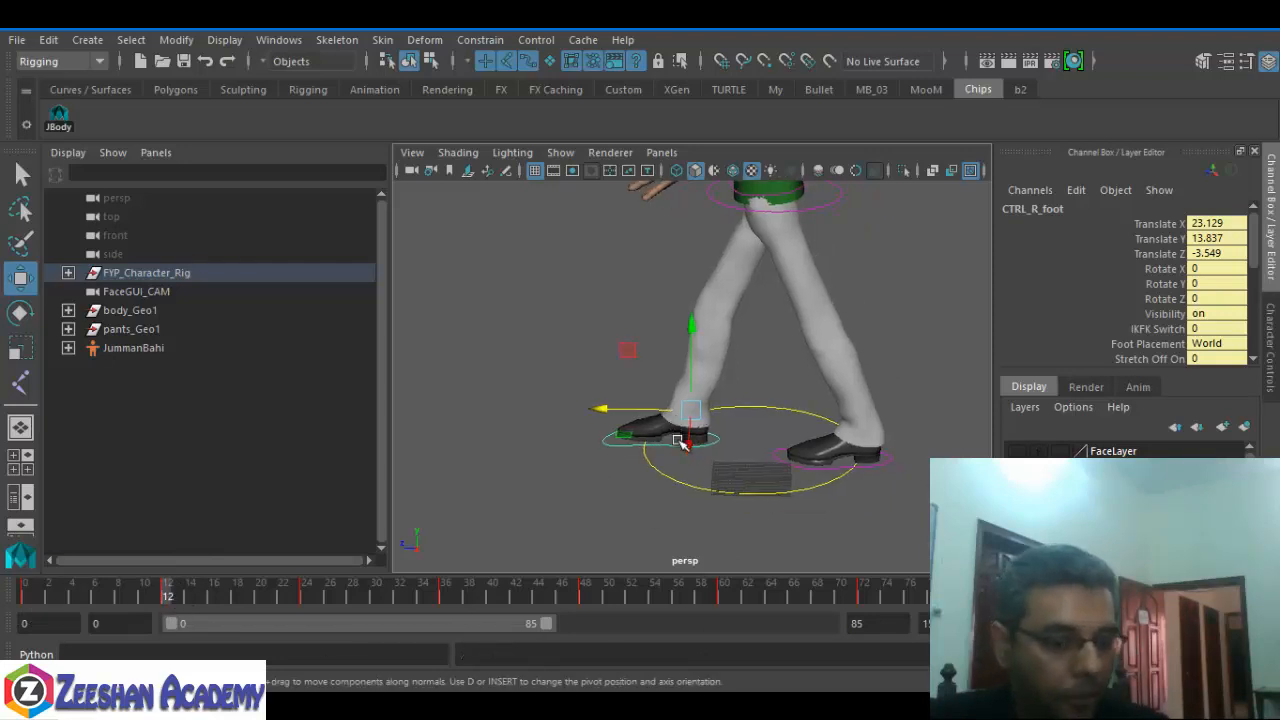
{"action": "key", "text": "s"}
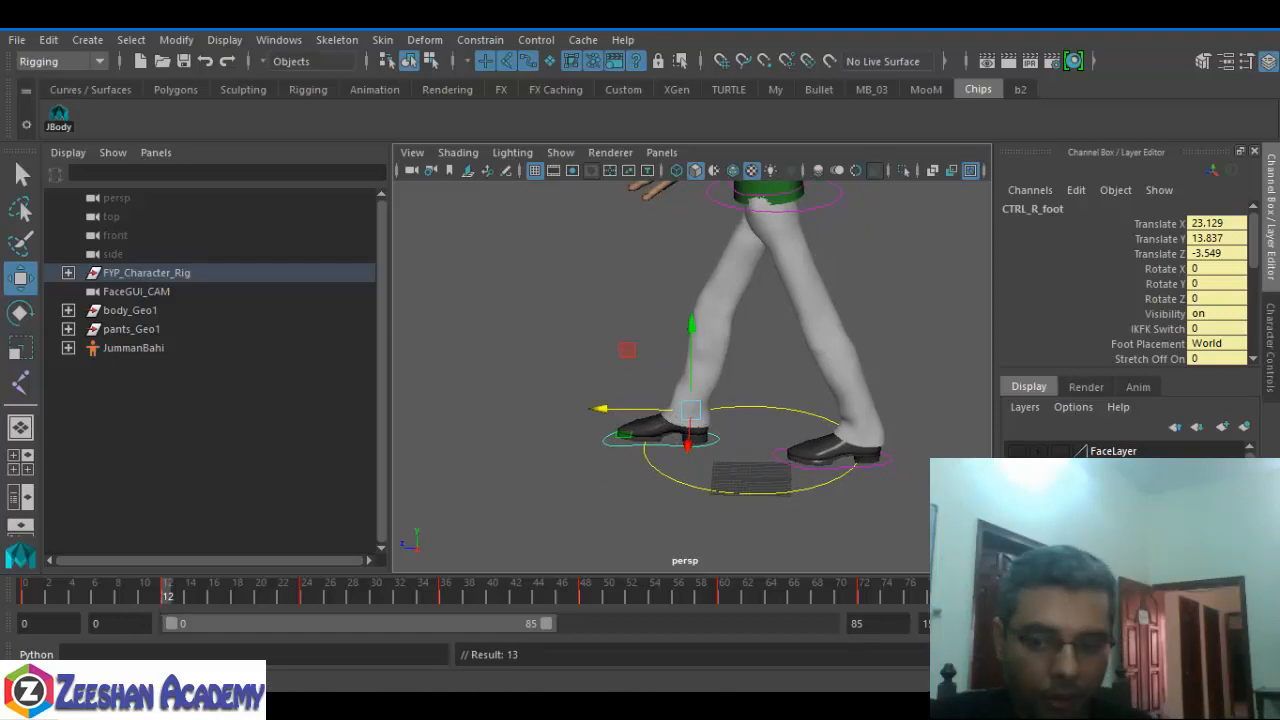
{"action": "left_click_drag", "start_coordinate": [42, 596], "coordinate": [130, 598]}
- Create a polygon cube on the ground beside the character's feet, at about Translate X 85.3 and Translate Z 47.6
{"action": "middle_click_drag", "start_coordinate": [751, 468], "coordinate": [666, 380], "text": "alt"}
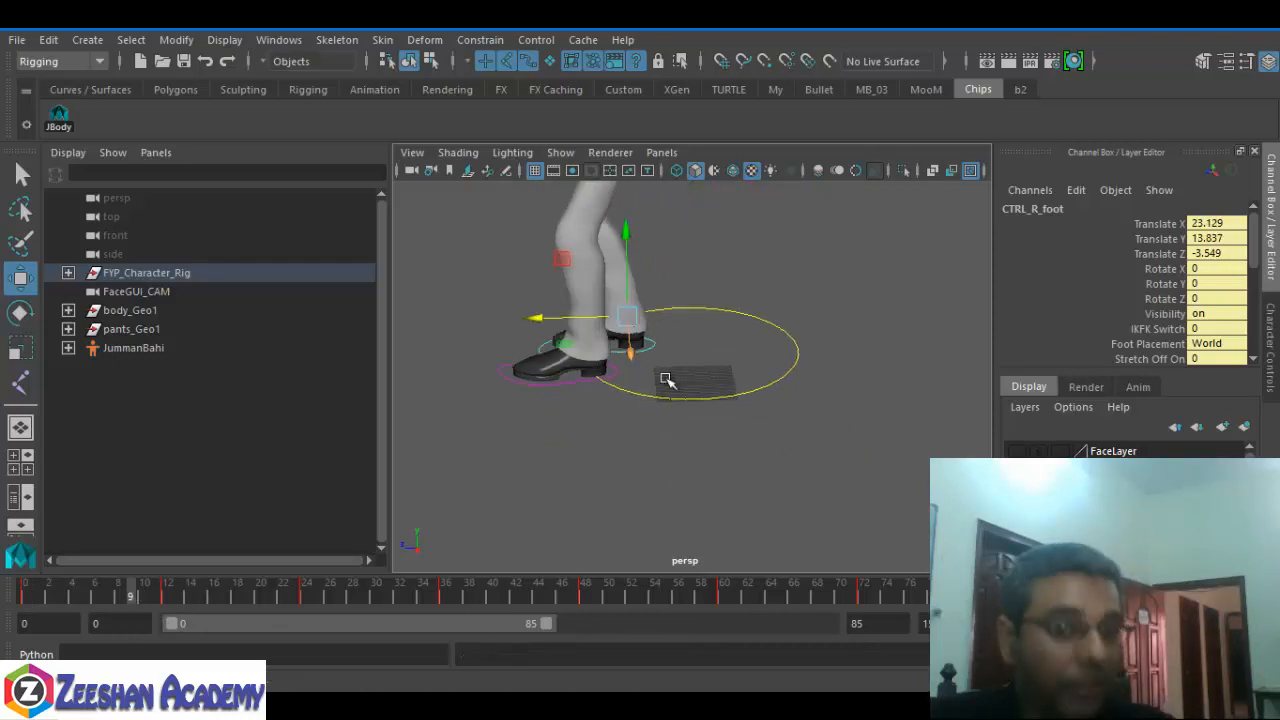
{"action": "left_click", "coordinate": [176, 89]}
{"action": "middle_click_drag", "start_coordinate": [560, 380], "coordinate": [538, 462], "text": "alt"}
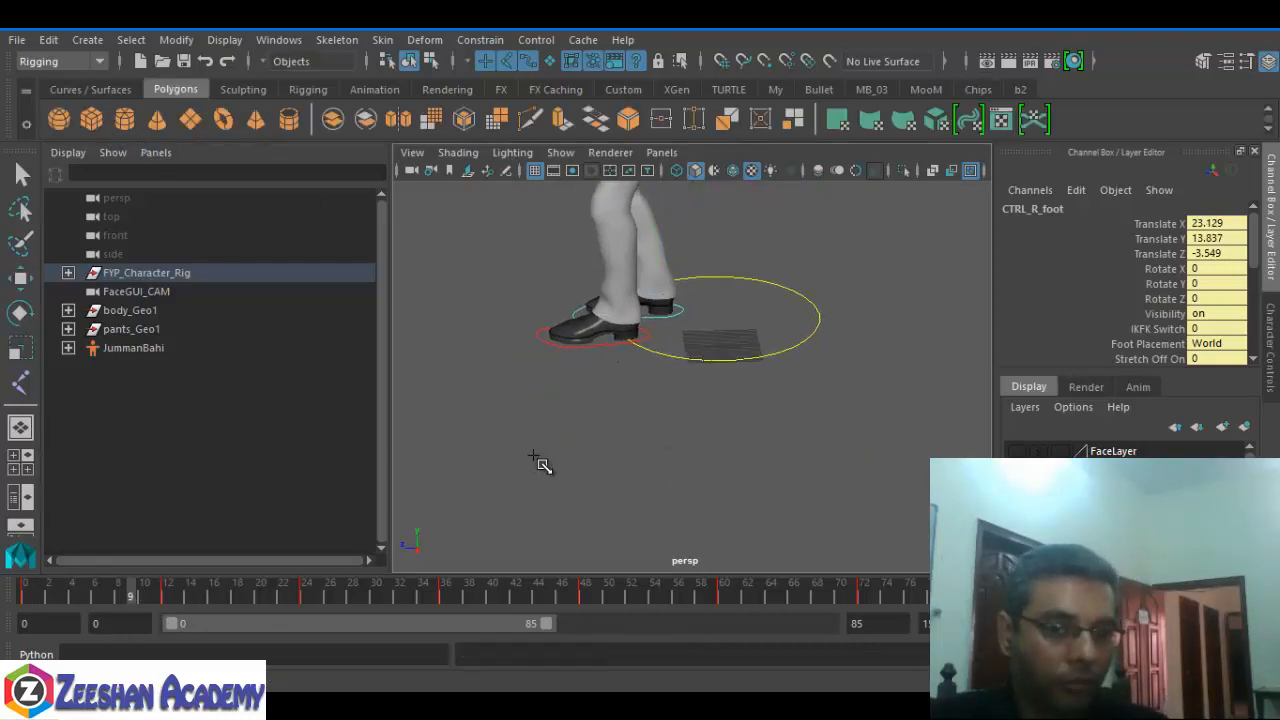
{"action": "mouse_move", "coordinate": [538, 458]}
{"action": "left_mouse_down"}
{"action": "mouse_move", "coordinate": [624, 499]}
{"action": "mouse_move", "coordinate": [617, 366]}
{"action": "left_mouse_up"}
{"action": "left_click_drag", "start_coordinate": [556, 468], "coordinate": [643, 443], "text": "alt"}
{"action": "middle_click_drag", "start_coordinate": [643, 443], "coordinate": [622, 428], "text": "alt"}
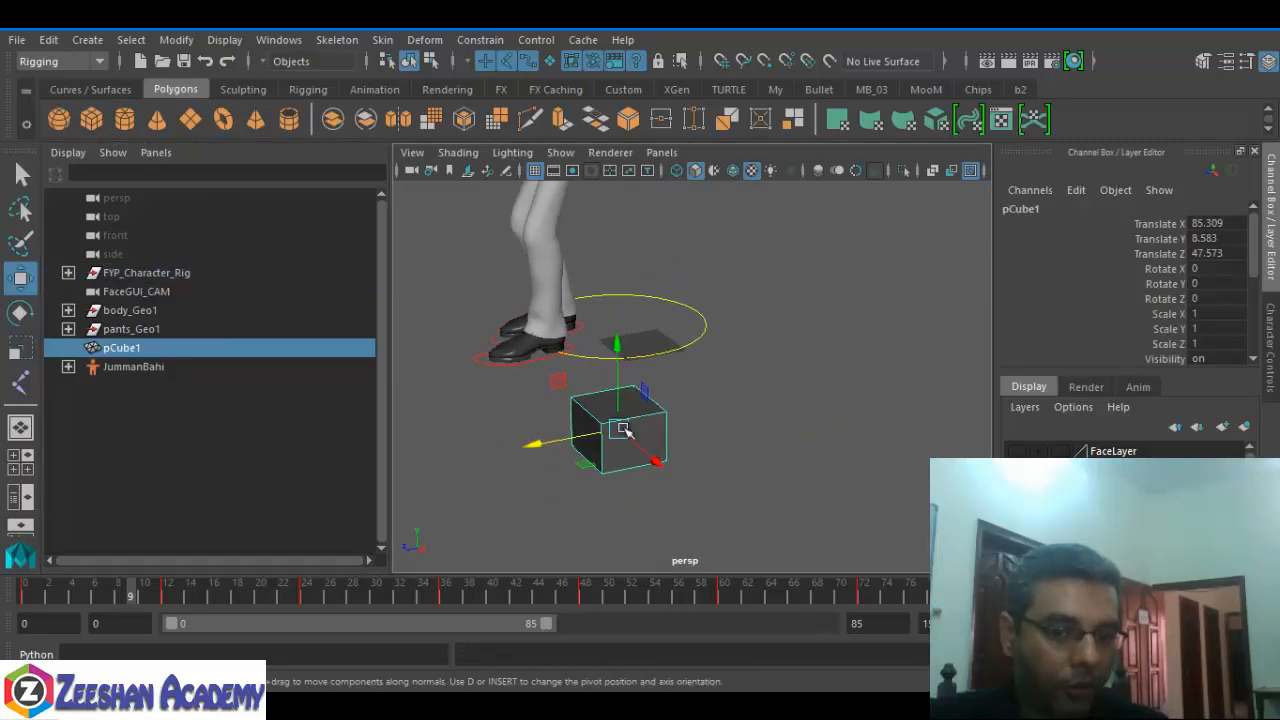
- Duplicate the cube and move the copy away from the original to Translate X 136.053
{"action": "key", "text": "ctrl+d"}
{"action": "left_click_drag", "start_coordinate": [652, 459], "coordinate": [714, 523]}
{"action": "middle_click_drag", "start_coordinate": [714, 523], "coordinate": [747, 432], "text": "alt"}
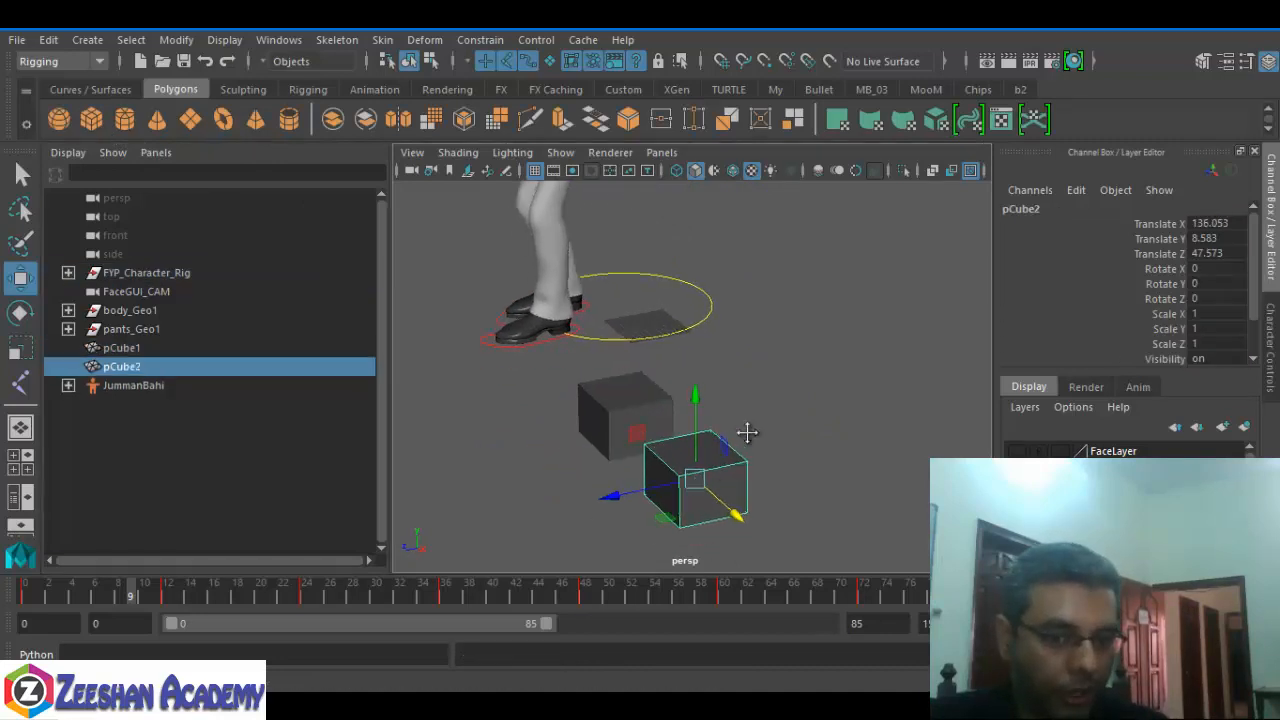
{"action": "left_click_drag", "start_coordinate": [747, 432], "coordinate": [631, 474], "text": "alt"}
- Key the duplicated cube's starting position at frame 0
{"action": "left_click_drag", "start_coordinate": [107, 596], "coordinate": [24, 596]}
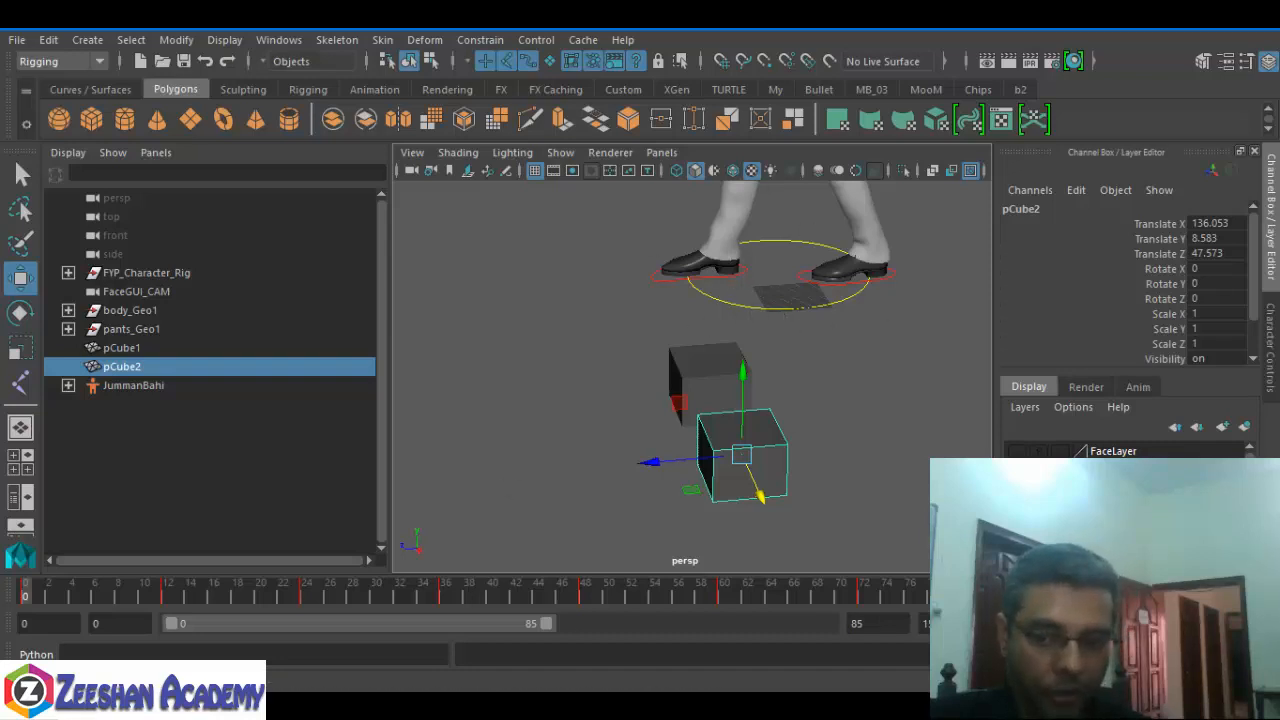
{"action": "scroll", "coordinate": [700, 514], "scroll_direction": "up", "scroll_amount": 3}
{"action": "scroll", "coordinate": [683, 497], "scroll_direction": "up", "scroll_amount": 2}
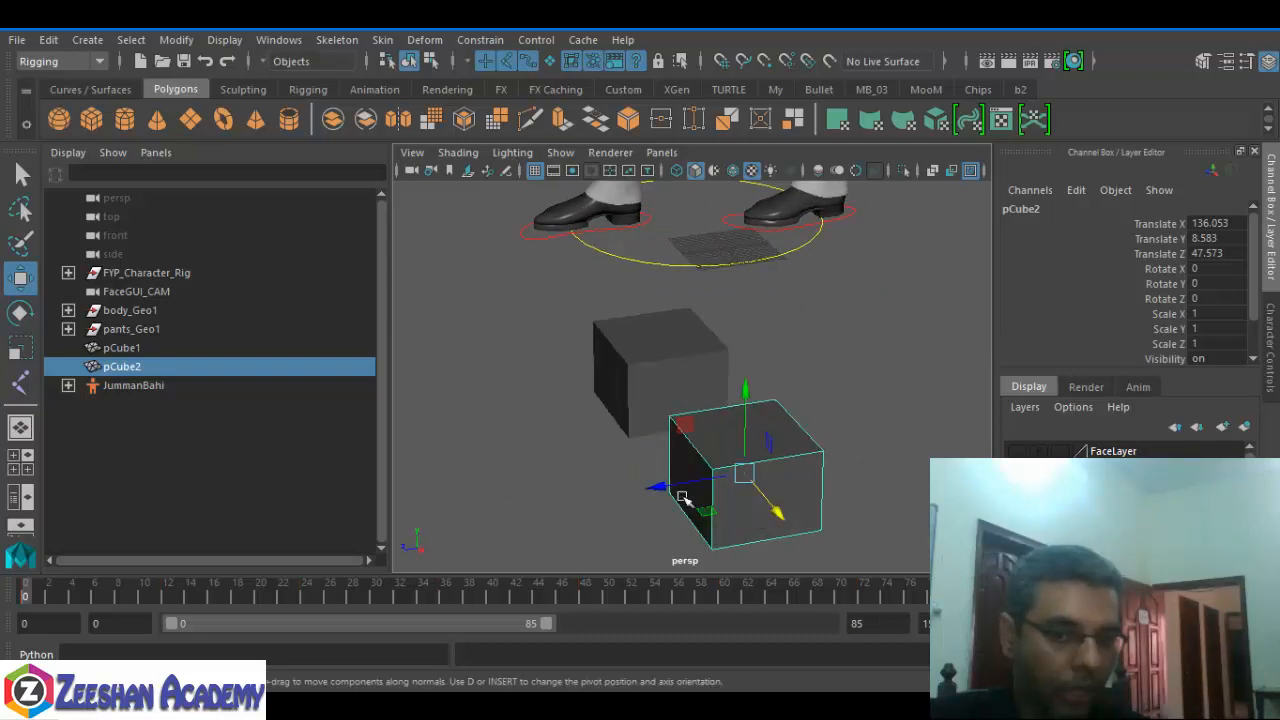
{"action": "left_click", "coordinate": [686, 363]}
{"action": "left_click_drag", "start_coordinate": [777, 449], "coordinate": [700, 362], "text": "alt"}
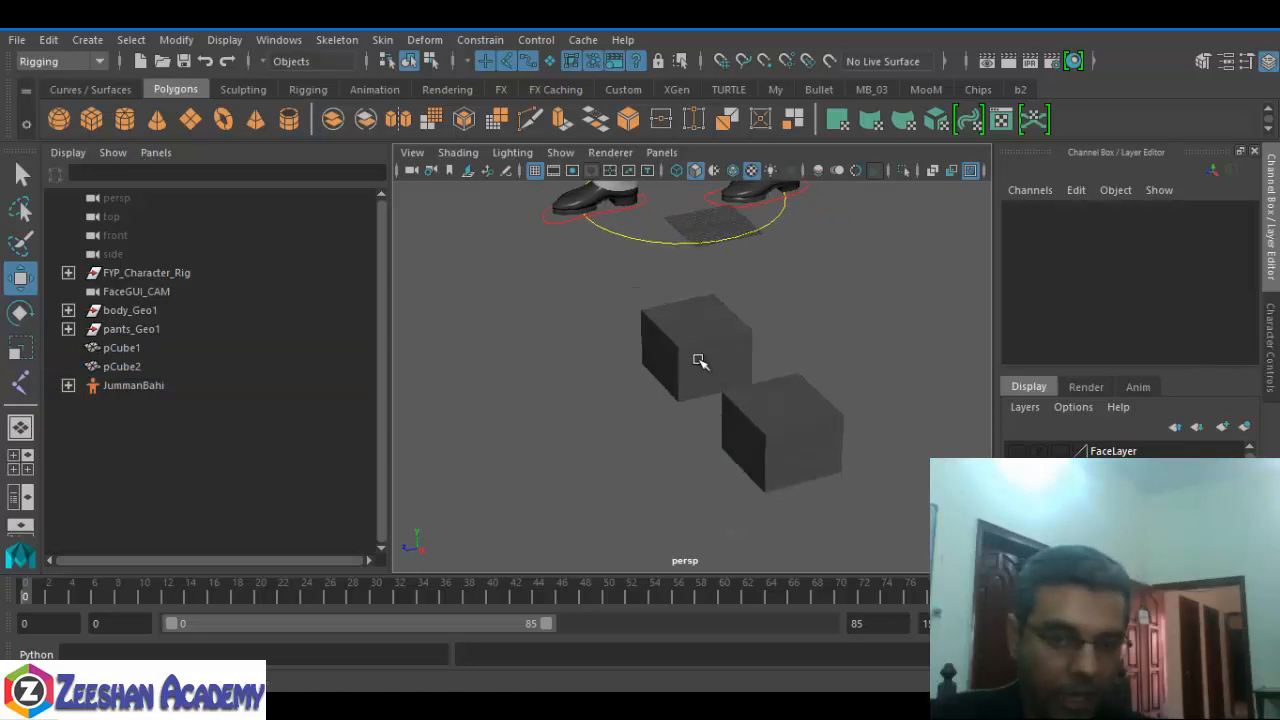
{"action": "middle_click_drag", "start_coordinate": [699, 361], "coordinate": [563, 336], "text": "alt"}
{"action": "left_click_drag", "start_coordinate": [585, 300], "coordinate": [613, 382], "text": "alt"}
{"action": "left_click", "coordinate": [718, 440]}
{"action": "key", "text": "s"}
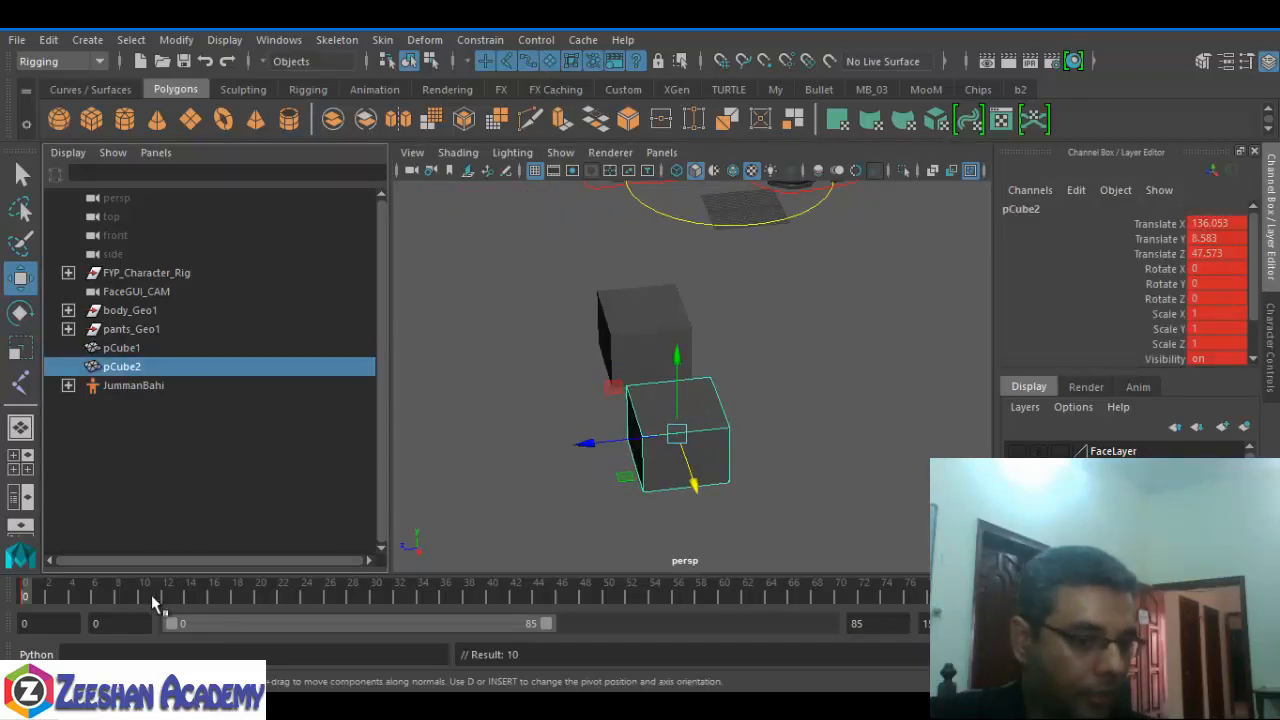
- Move the duplicated cube forward to Translate Z 104.144 at frame 10, key it, and scrub back to frame 0
{"action": "left_click", "coordinate": [144, 596]}
{"action": "middle_click_drag", "start_coordinate": [650, 451], "coordinate": [670, 446], "text": "alt"}
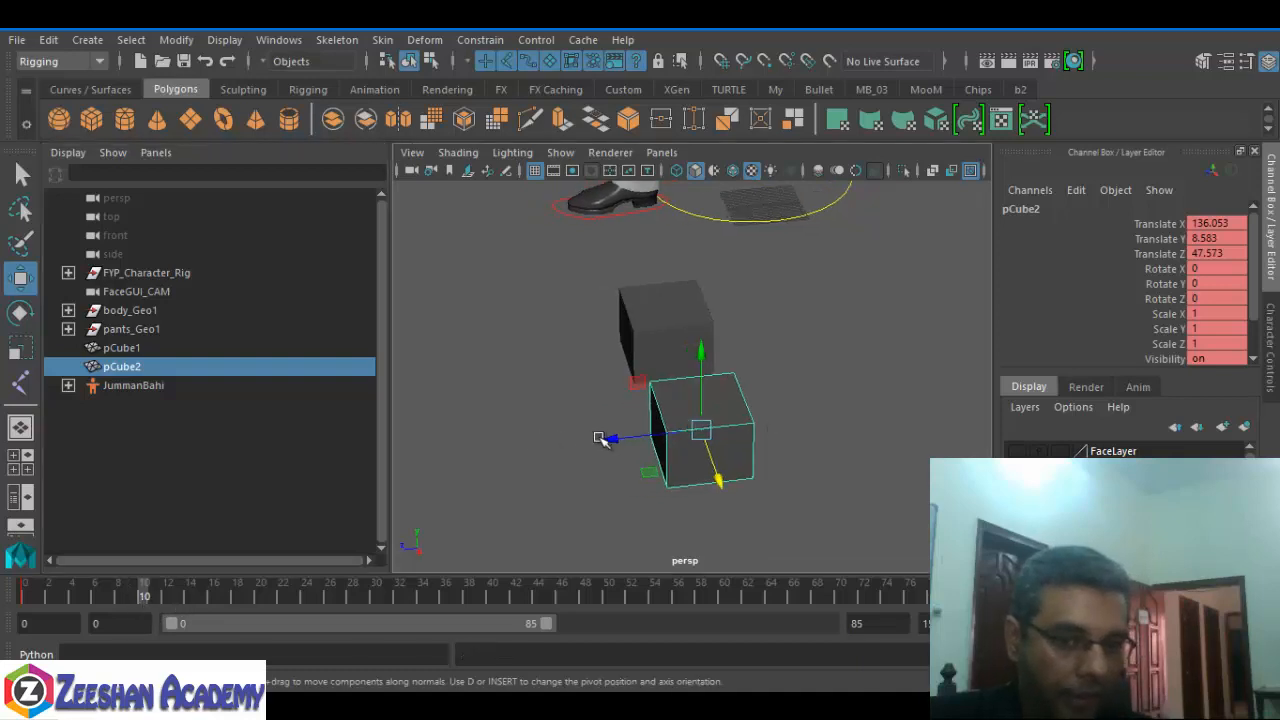
{"action": "left_click_drag", "start_coordinate": [603, 441], "coordinate": [394, 463]}
{"action": "middle_click_drag", "start_coordinate": [394, 463], "coordinate": [651, 437], "text": "alt"}
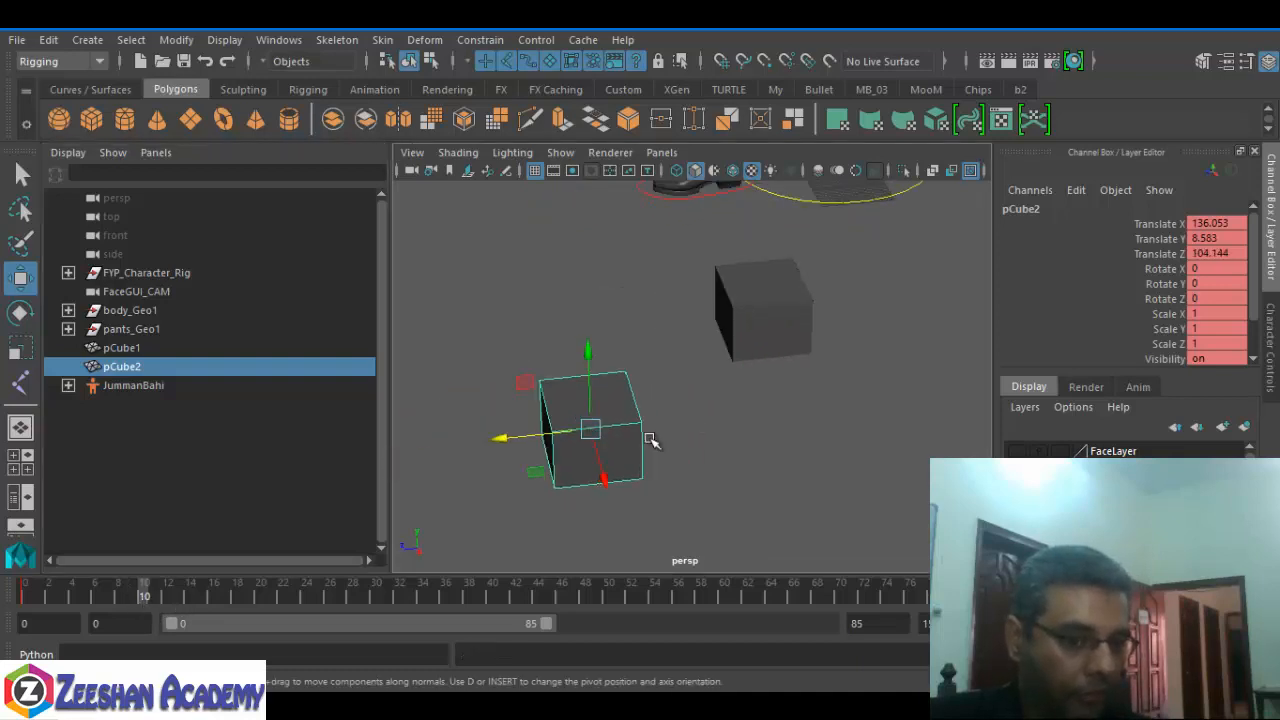
{"action": "key", "text": "s"}
{"action": "left_click_drag", "start_coordinate": [160, 597], "coordinate": [26, 597]}
- Key the original cube at frame 0 and compare both cubes' timeline keys at frame 10
{"action": "left_click", "coordinate": [805, 300]}
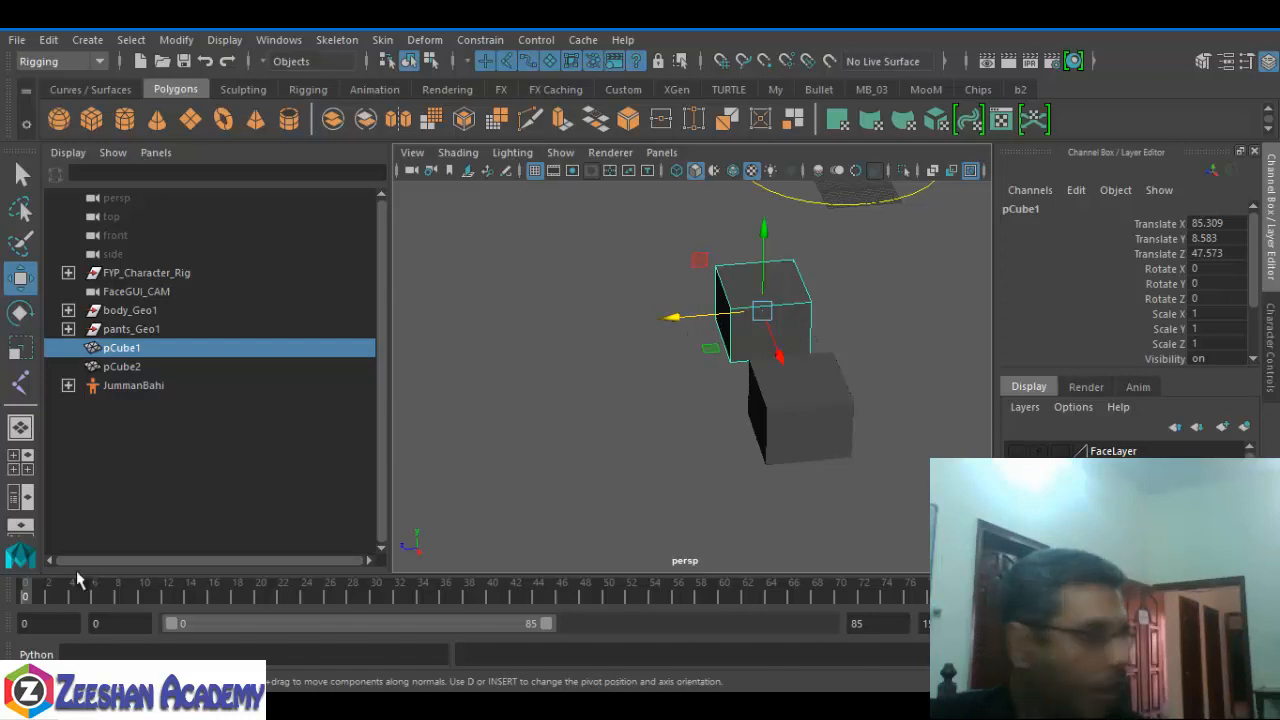
{"action": "key", "text": "s"}
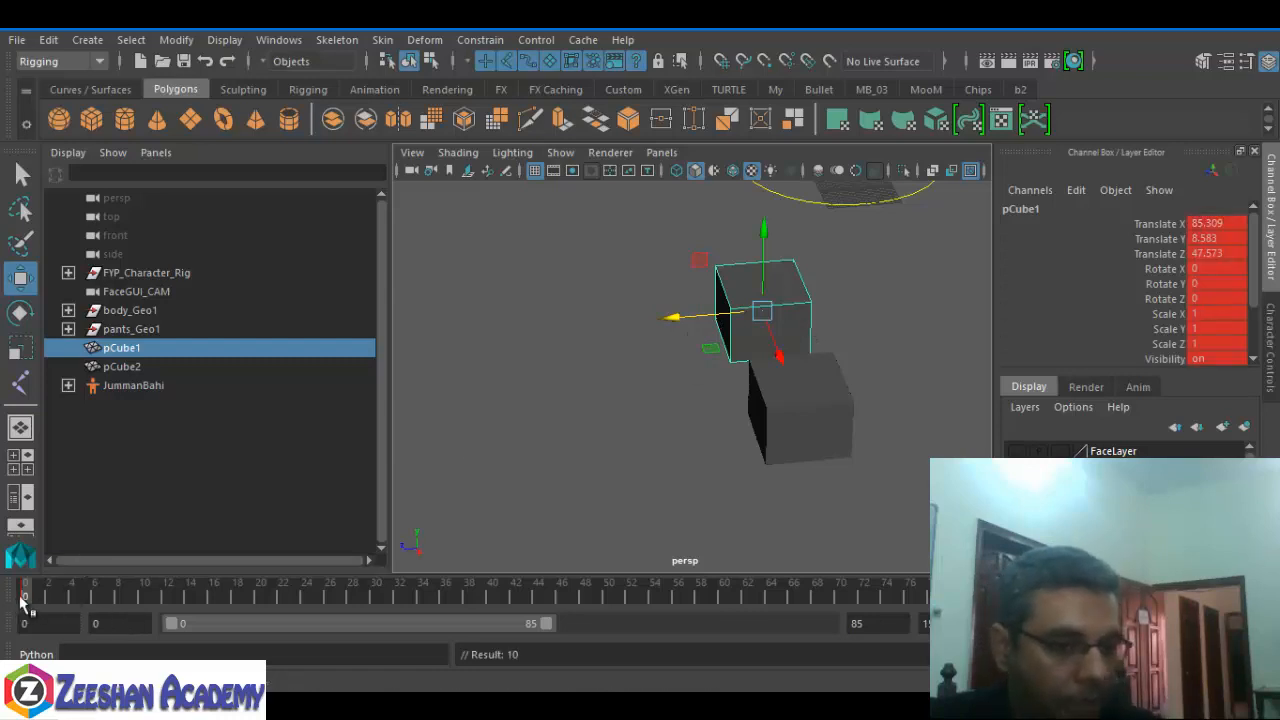
{"action": "left_click_drag", "start_coordinate": [41, 598], "coordinate": [145, 598]}
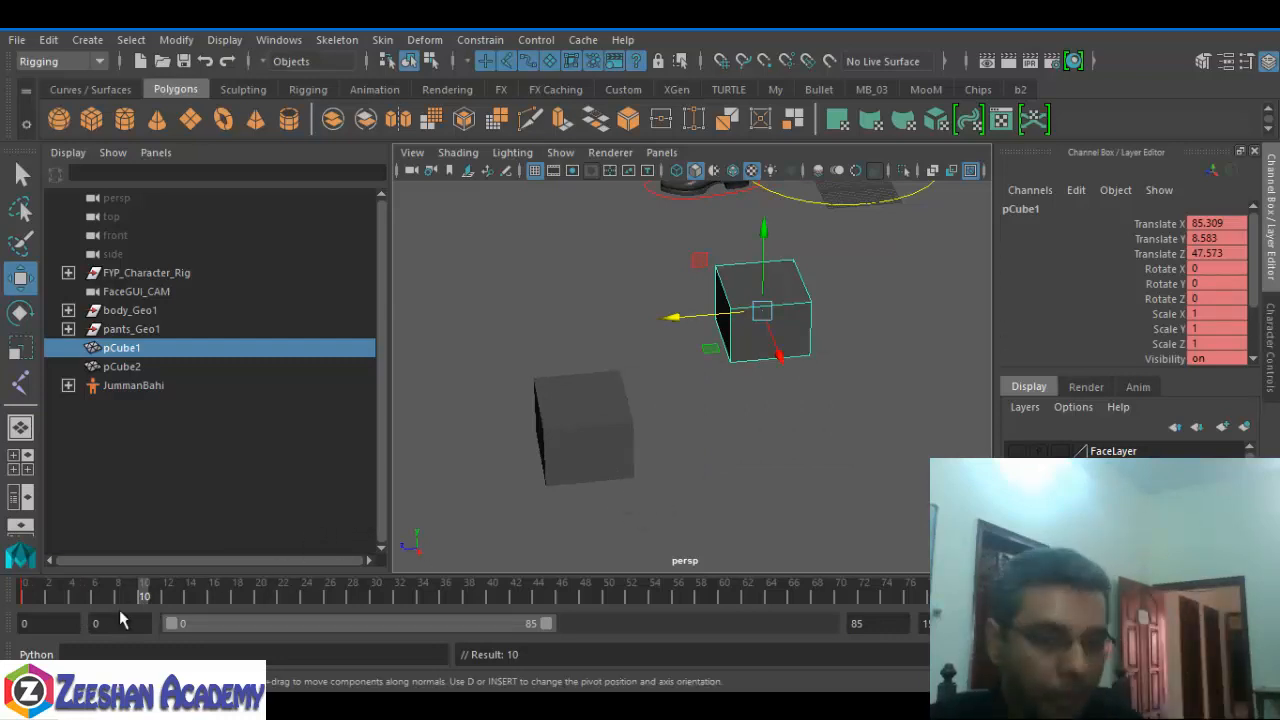
{"action": "mouse_move", "coordinate": [145, 598]}
{"action": "left_mouse_down"}
{"action": "mouse_move", "coordinate": [75, 598]}
{"action": "mouse_move", "coordinate": [147, 600]}
{"action": "left_mouse_up"}
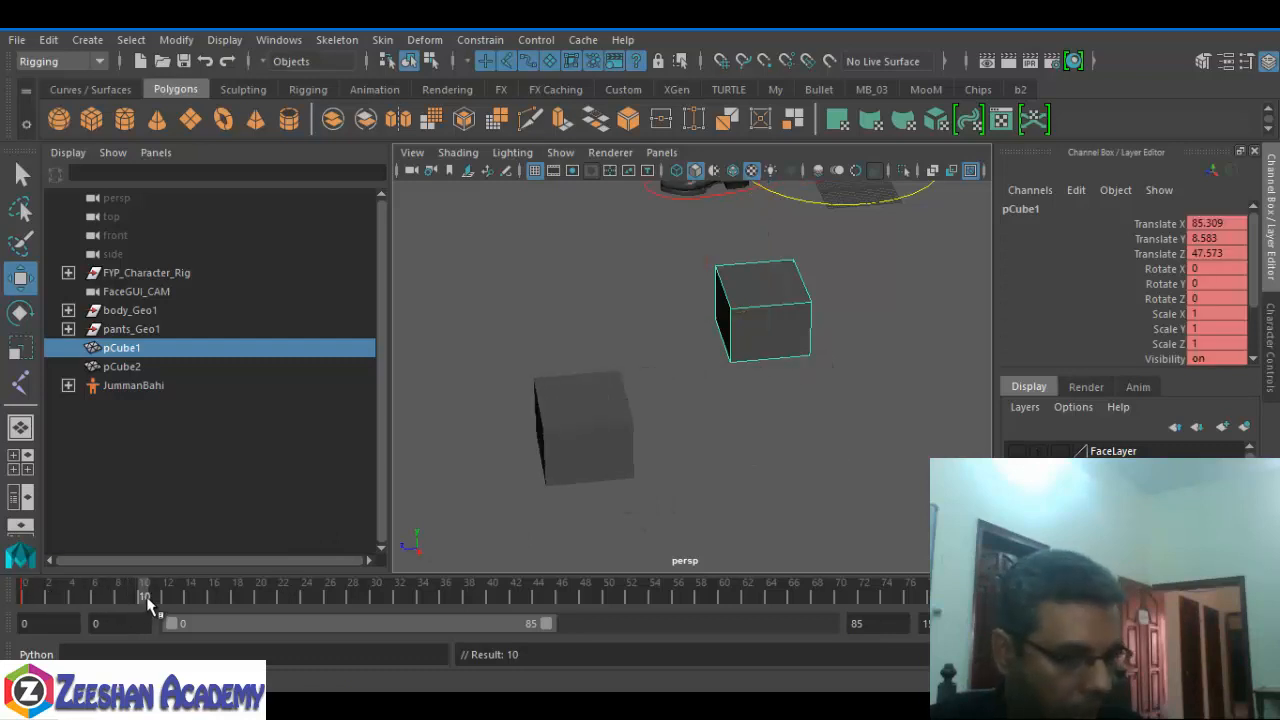
{"action": "left_click", "coordinate": [557, 443]}
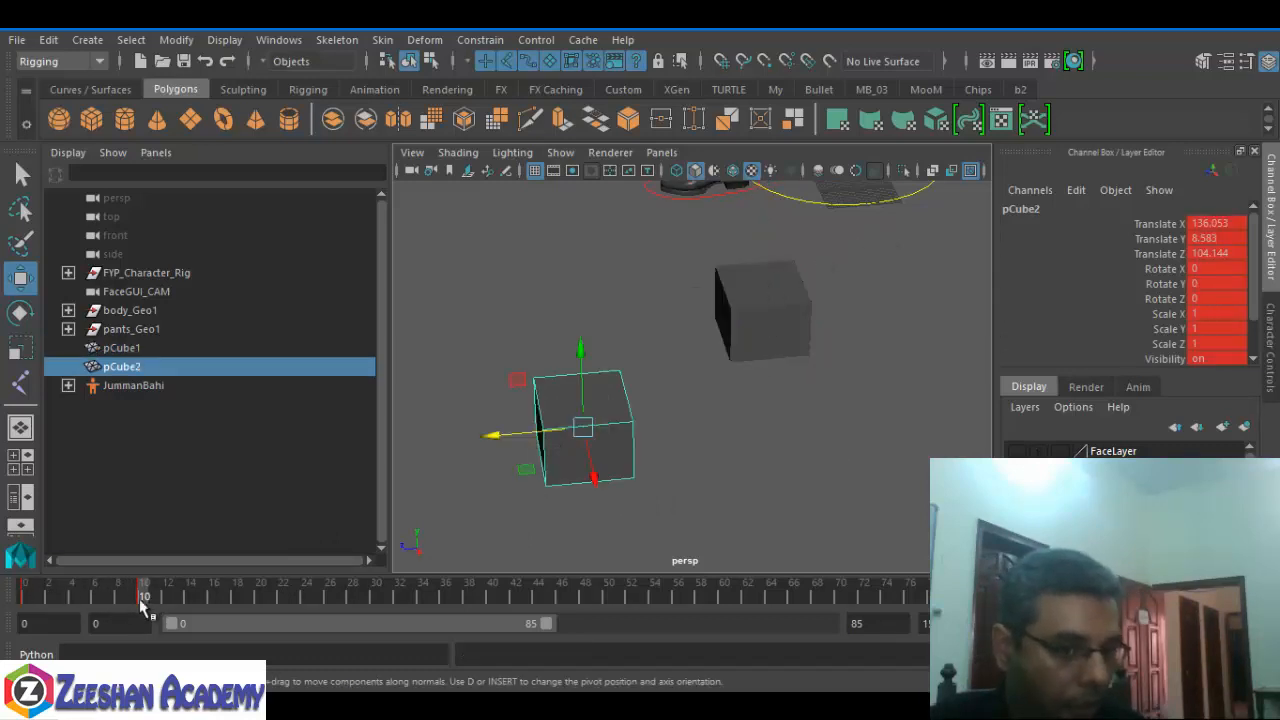
{"action": "left_click", "coordinate": [719, 353]}
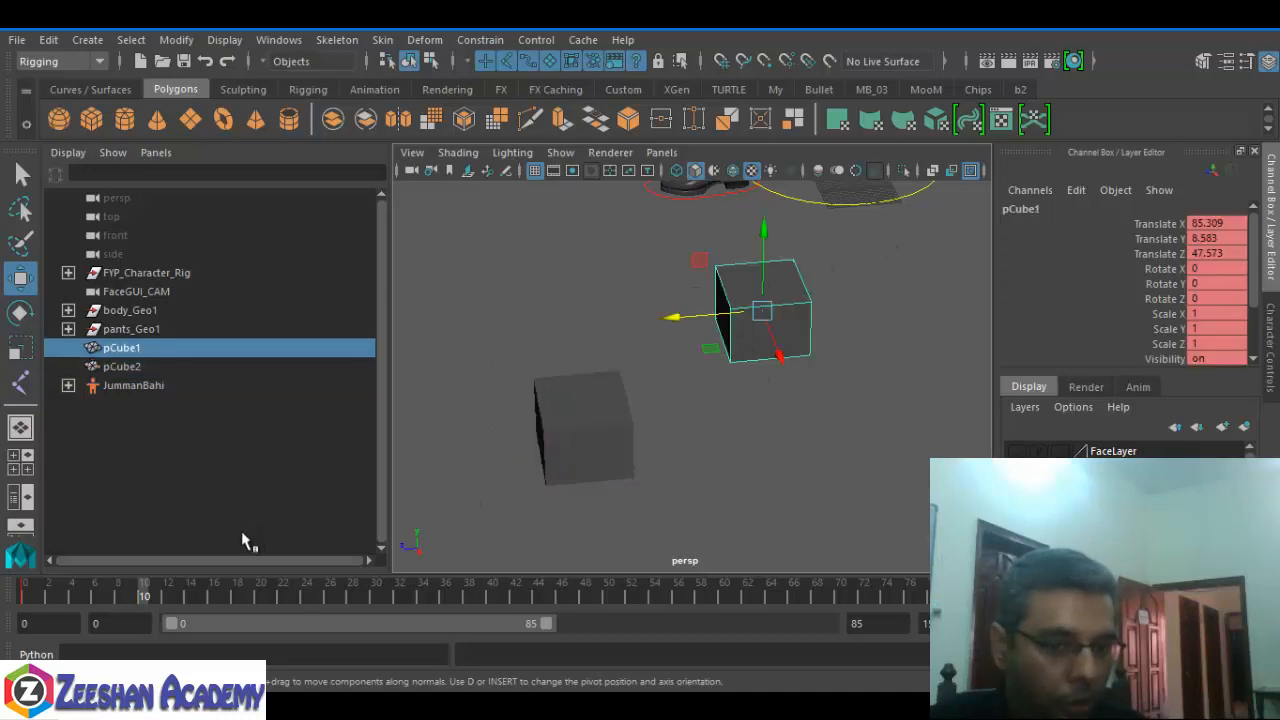
- Move the original cube forward to Translate Z 171.161 at frame 20 and key its position
{"action": "left_click_drag", "start_coordinate": [228, 597], "coordinate": [258, 596]}
{"action": "left_click_drag", "start_coordinate": [678, 336], "coordinate": [246, 337]}
{"action": "middle_click_drag", "start_coordinate": [582, 332], "coordinate": [666, 340], "text": "alt"}
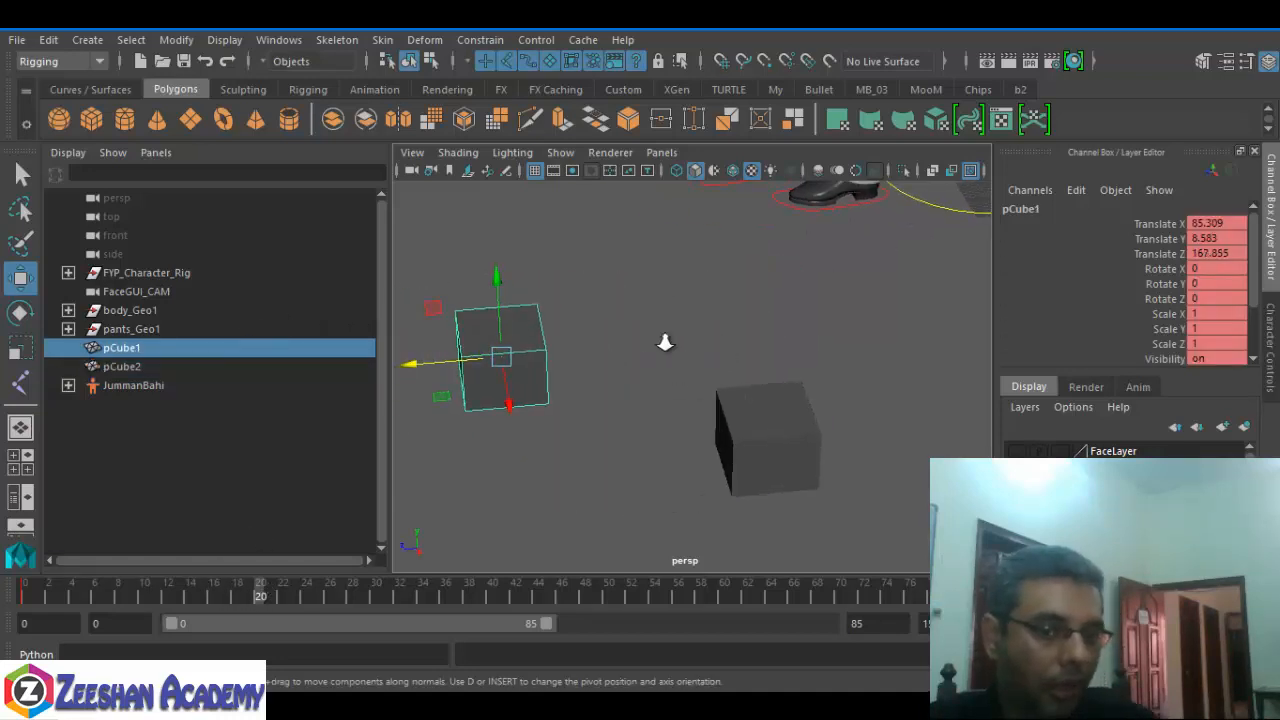
{"action": "scroll", "coordinate": [664, 340], "scroll_direction": "down", "scroll_amount": 1}
{"action": "left_click_drag", "start_coordinate": [461, 369], "coordinate": [450, 370]}
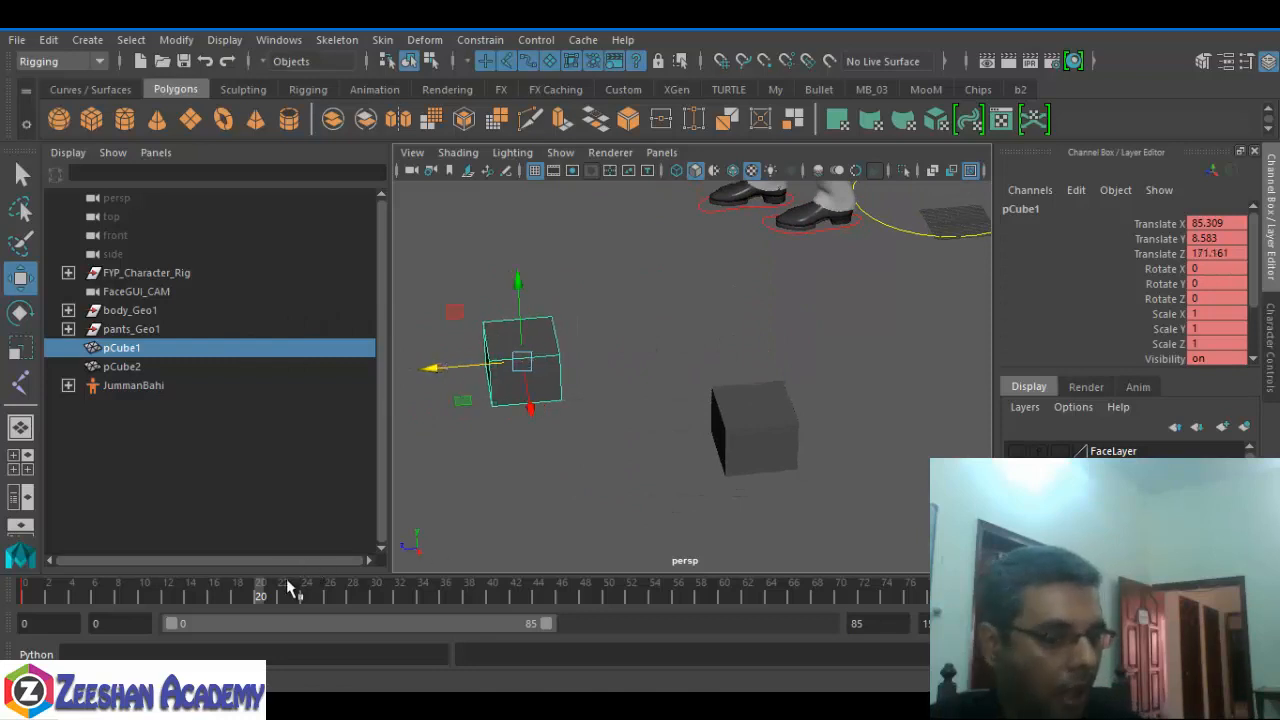
{"action": "key", "text": "s"}
- Scrub the timeline from frame 0 to compare the motion of the two animated cubes
{"action": "left_click", "coordinate": [26, 591]}
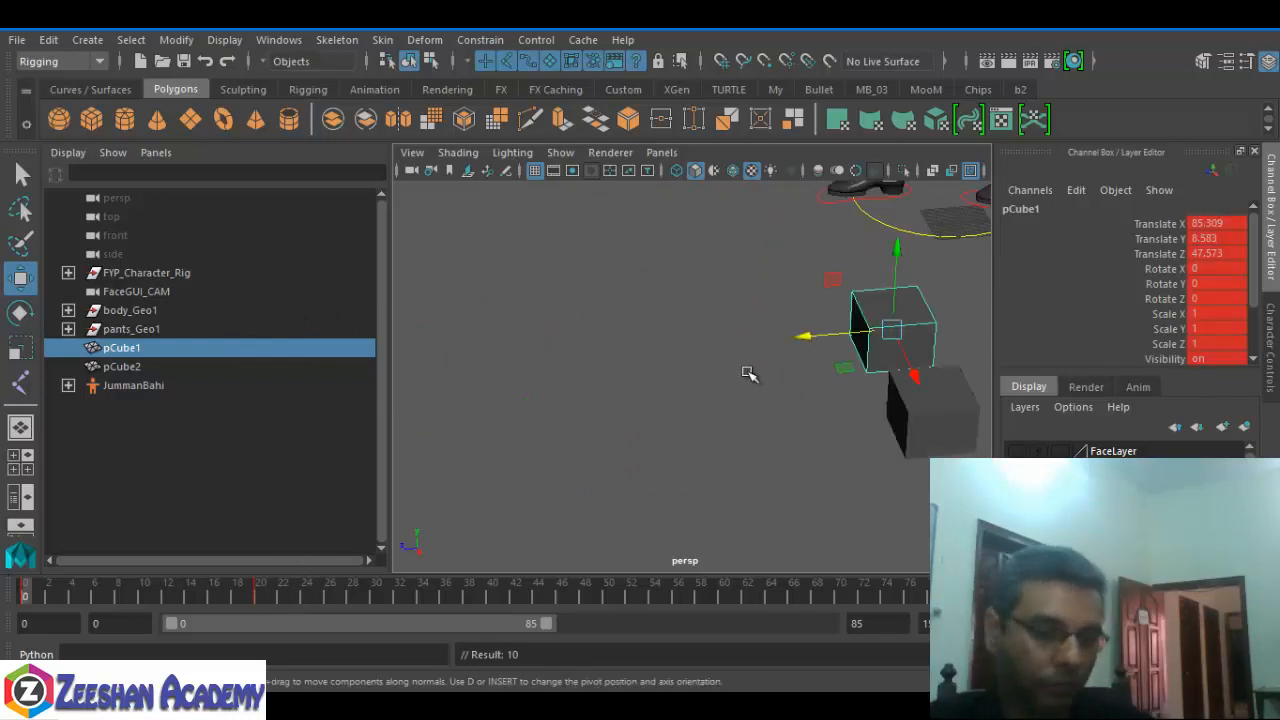
{"action": "left_click_drag", "start_coordinate": [750, 366], "coordinate": [725, 364], "text": "alt"}
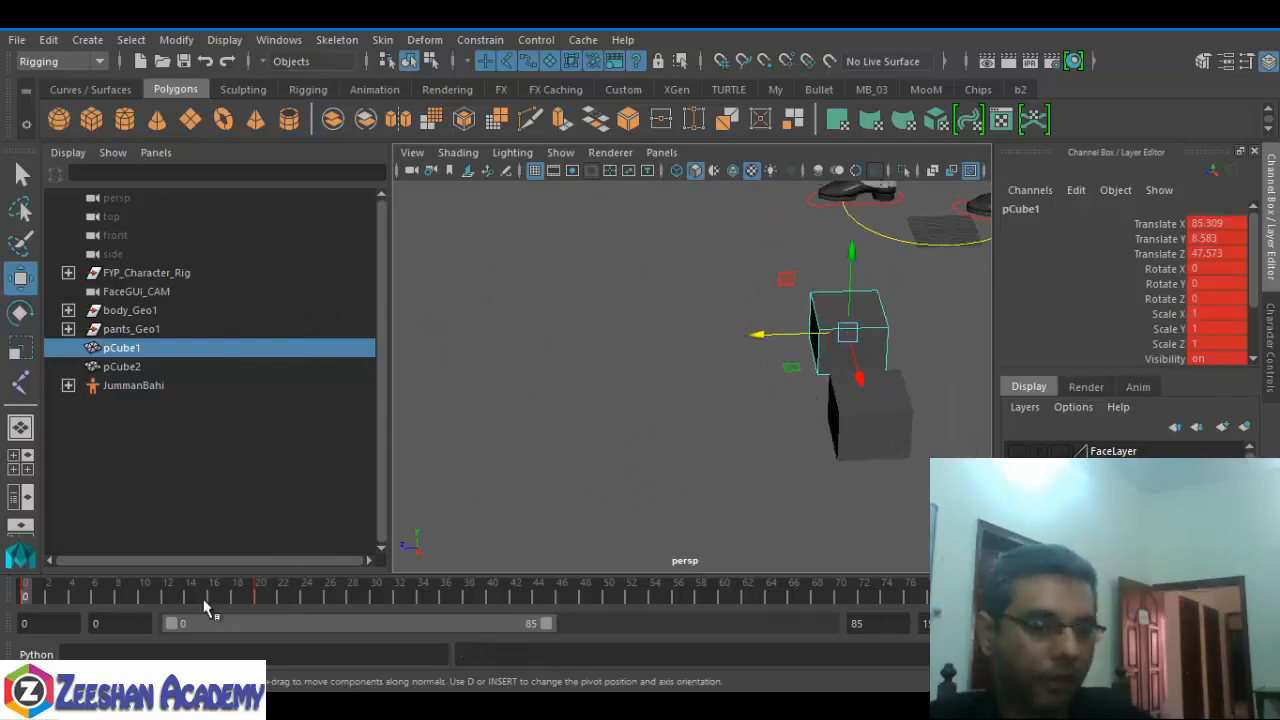
{"action": "mouse_move", "coordinate": [30, 597]}
{"action": "left_mouse_down"}
{"action": "mouse_move", "coordinate": [120, 620]}
{"action": "mouse_move", "coordinate": [177, 617]}
{"action": "mouse_move", "coordinate": [15, 618]}
{"action": "mouse_move", "coordinate": [208, 634]}
{"action": "mouse_move", "coordinate": [22, 608]}
{"action": "left_mouse_up"}
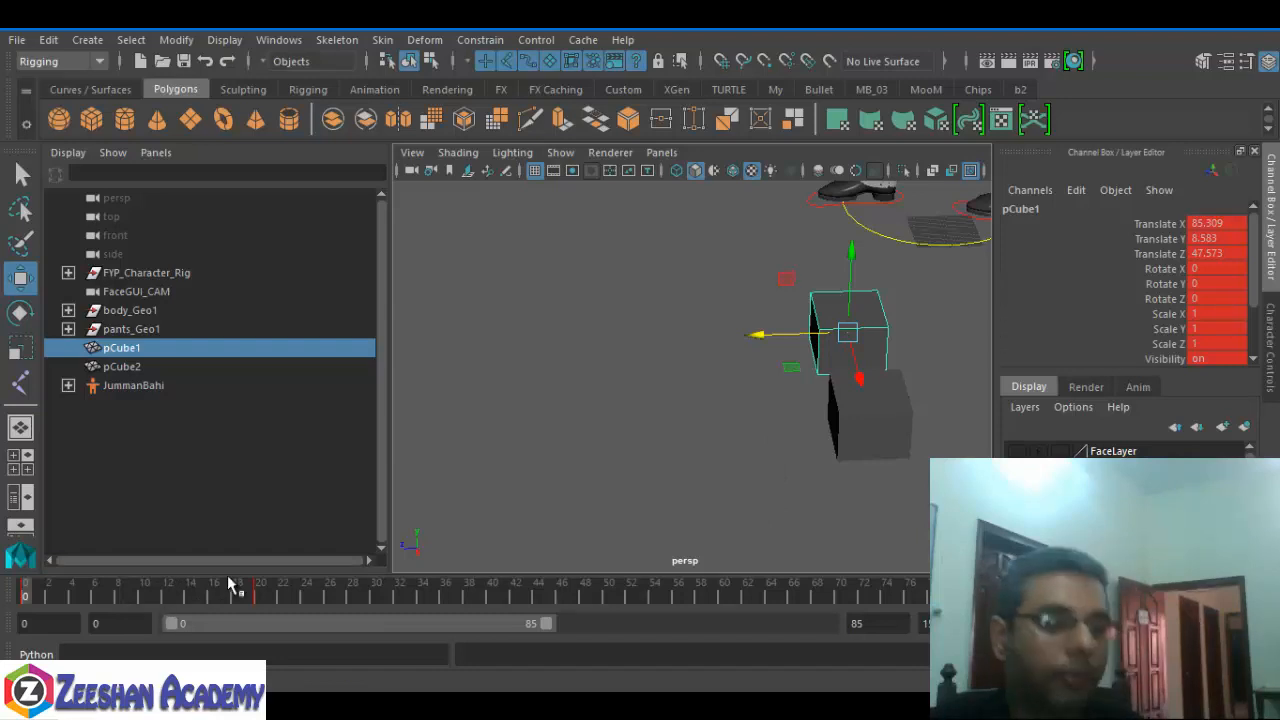
- Compare the timeline keys of the right foot control, pCube2 and pCube1, and preview pCube1's motion between frames 0 and 10
{"action": "left_click", "coordinate": [894, 399]}
{"action": "left_click", "coordinate": [884, 206]}
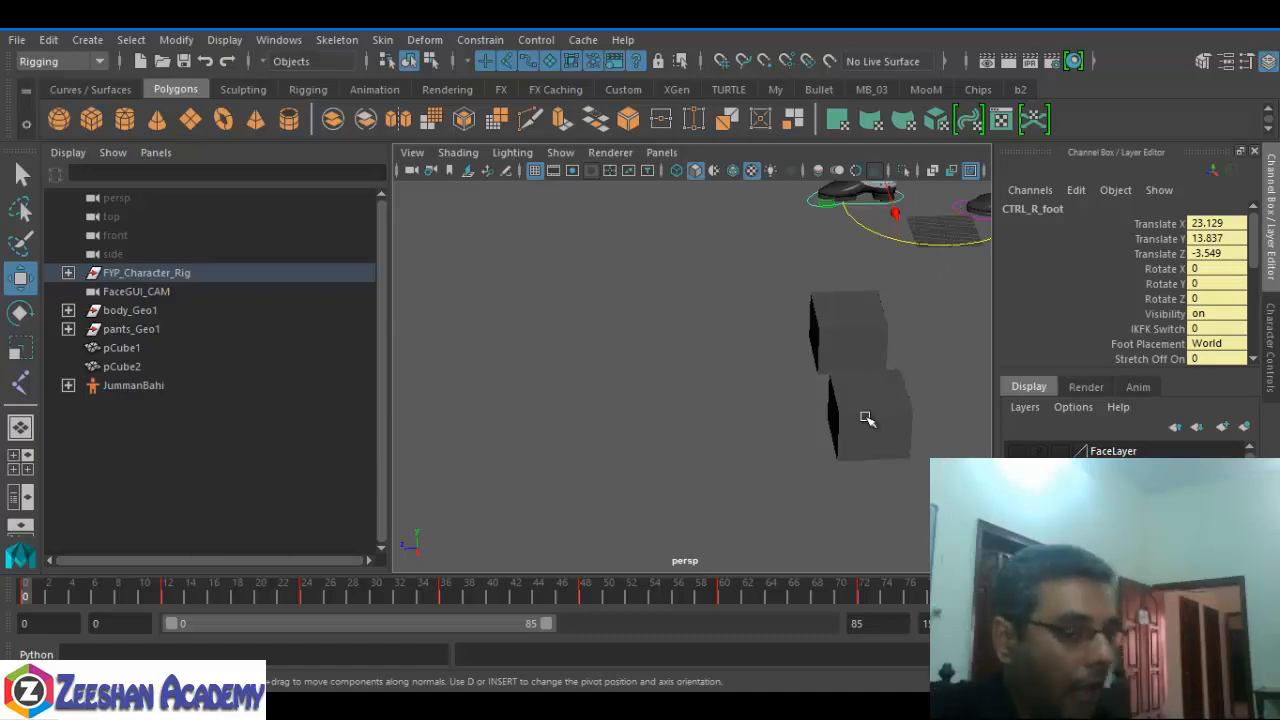
{"action": "left_click", "coordinate": [843, 352]}
{"action": "left_click", "coordinate": [845, 436]}
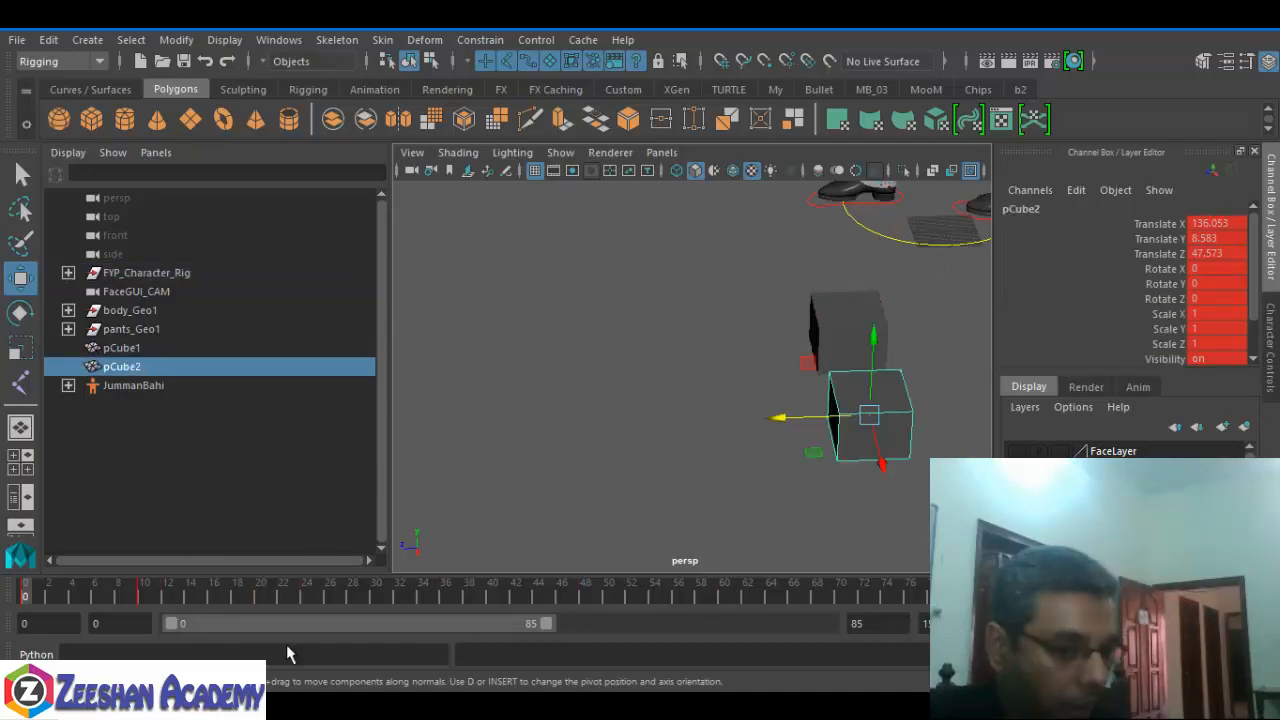
{"action": "left_click", "coordinate": [812, 335]}
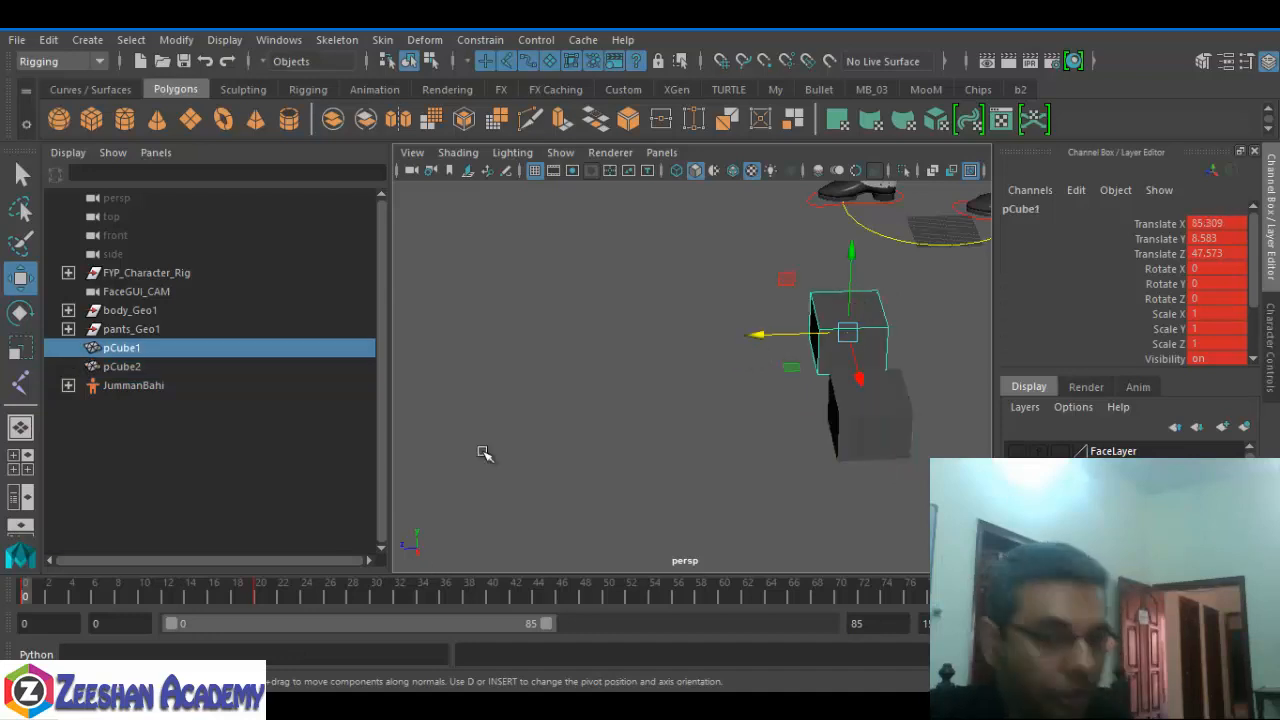
{"action": "mouse_move", "coordinate": [55, 598]}
{"action": "left_mouse_down"}
{"action": "mouse_move", "coordinate": [143, 596]}
{"action": "mouse_move", "coordinate": [25, 597]}
{"action": "left_mouse_up"}
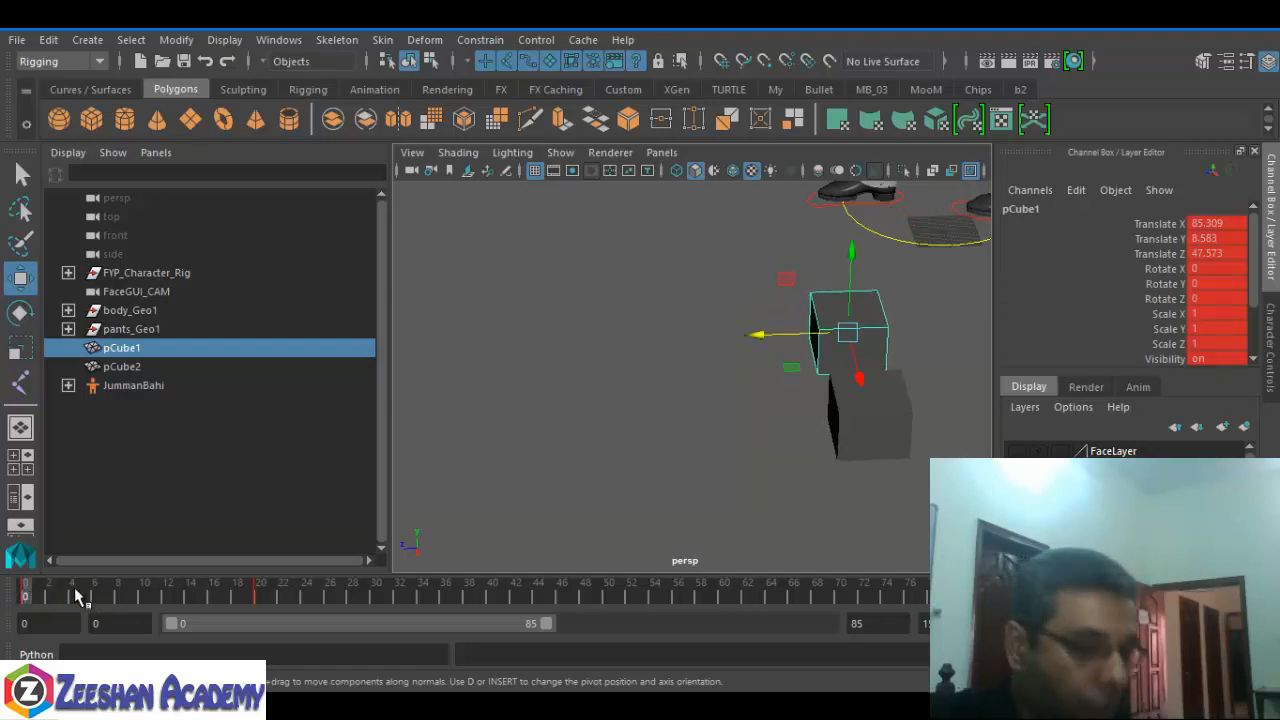
{"action": "left_click", "coordinate": [141, 597]}
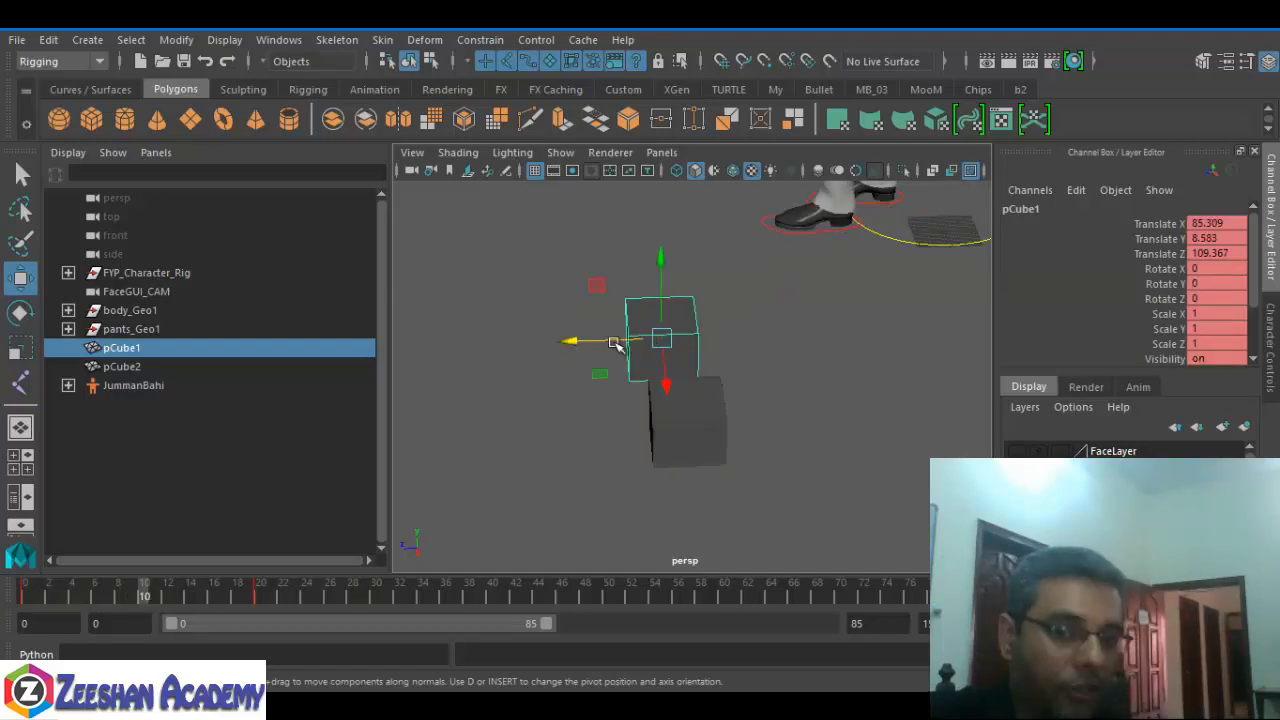
{"action": "left_click_drag", "start_coordinate": [141, 597], "coordinate": [23, 608]}
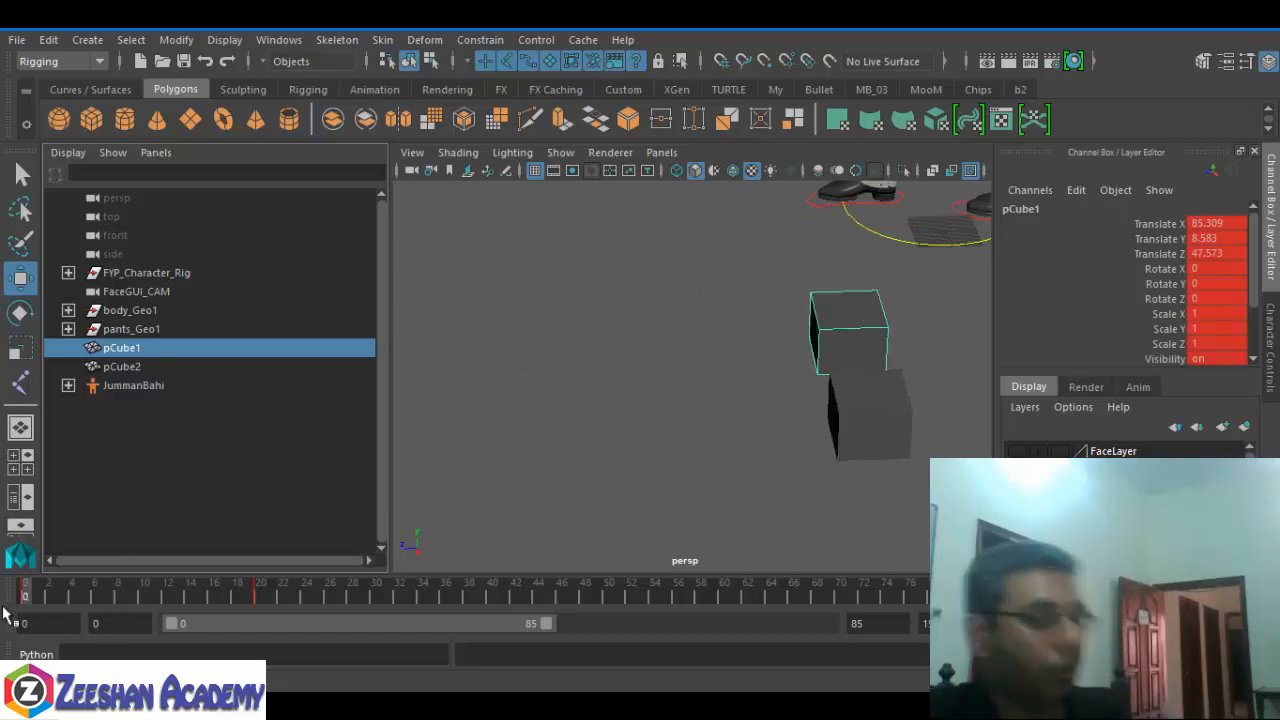
{"action": "key", "text": "w"}
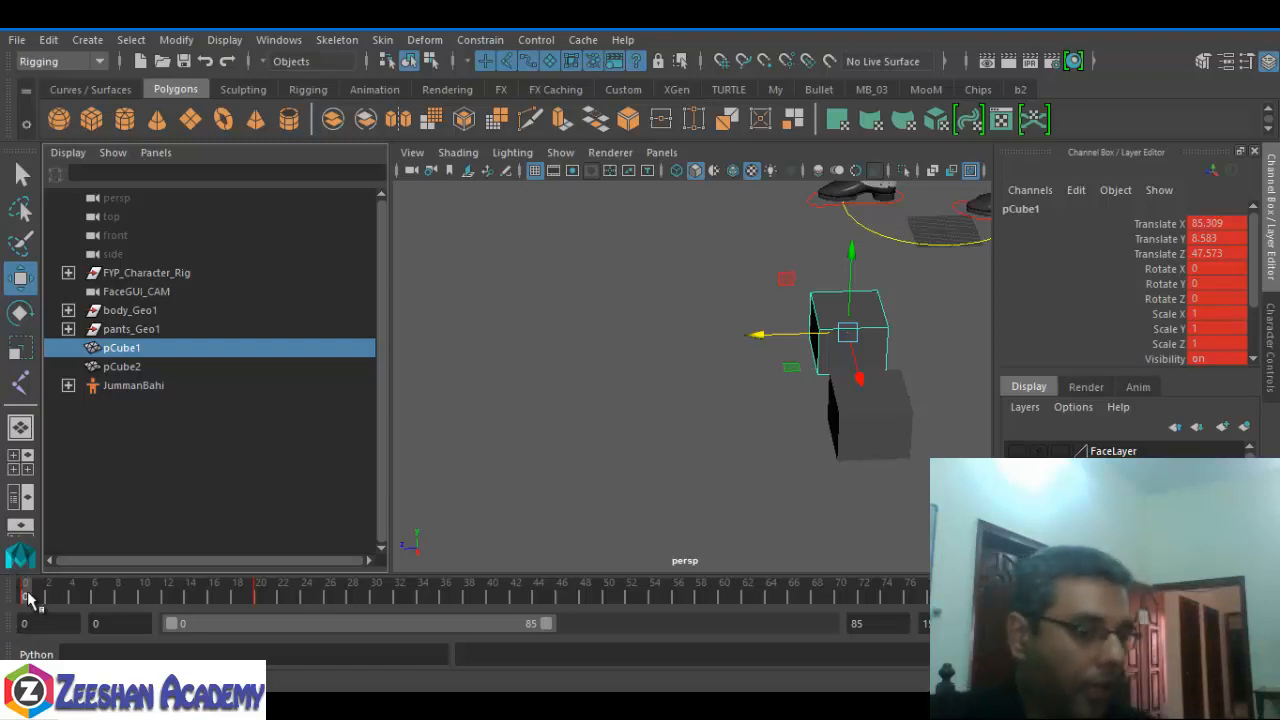
{"action": "left_click_drag", "start_coordinate": [137, 600], "coordinate": [7, 597]}
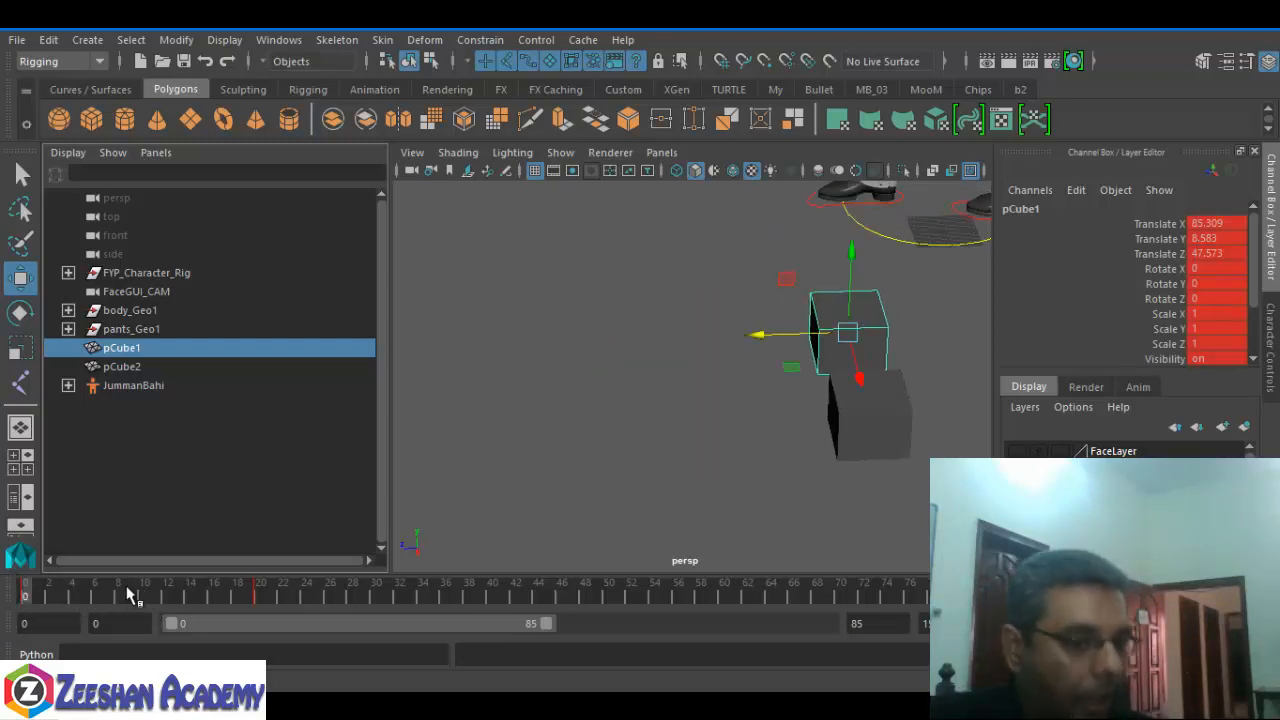
- Copy pCube1's frame 0 pose to frame 10 as a hold key and preview the motion up to frame 31
{"action": "mouse_move", "coordinate": [127, 596]}
{"action": "left_mouse_down"}
{"action": "mouse_move", "coordinate": [94, 603]}
{"action": "mouse_move", "coordinate": [200, 612]}
{"action": "mouse_move", "coordinate": [94, 594]}
{"action": "mouse_move", "coordinate": [237, 600]}
{"action": "left_mouse_up"}
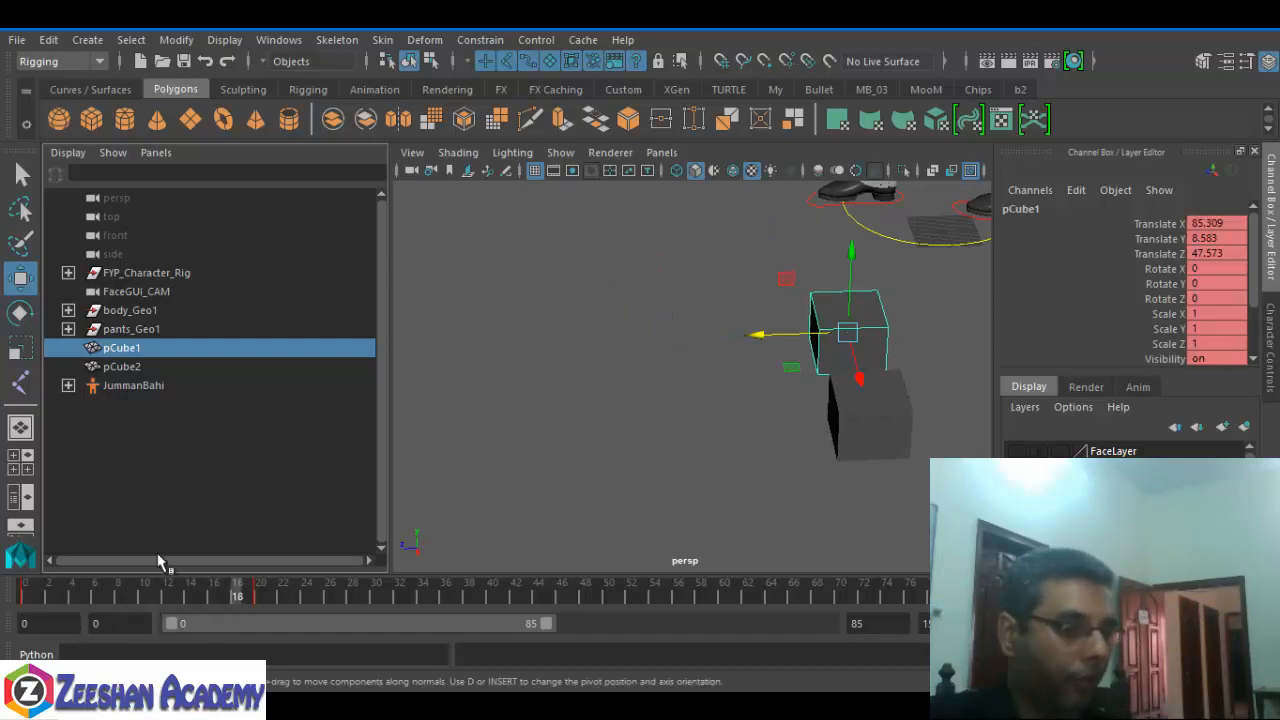
{"action": "left_click_drag", "start_coordinate": [77, 598], "coordinate": [25, 598]}
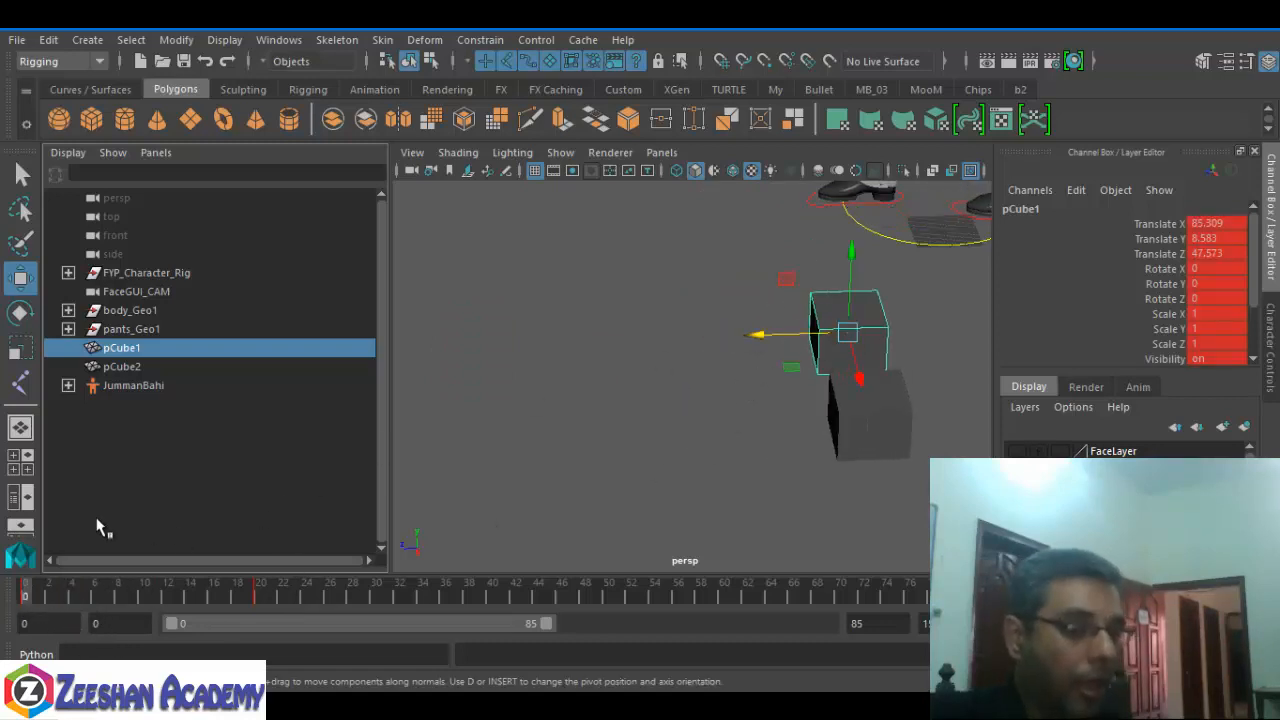
{"action": "left_click_drag", "start_coordinate": [127, 594], "coordinate": [143, 598]}
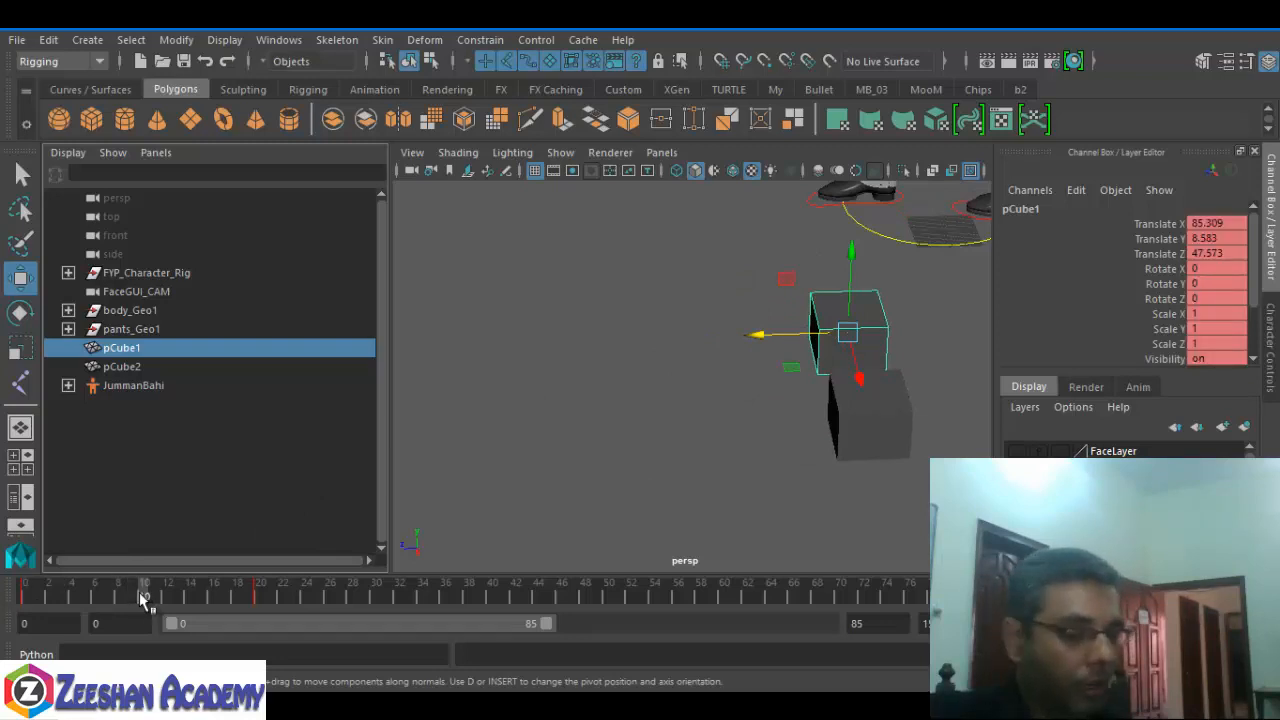
{"action": "key", "text": "s"}
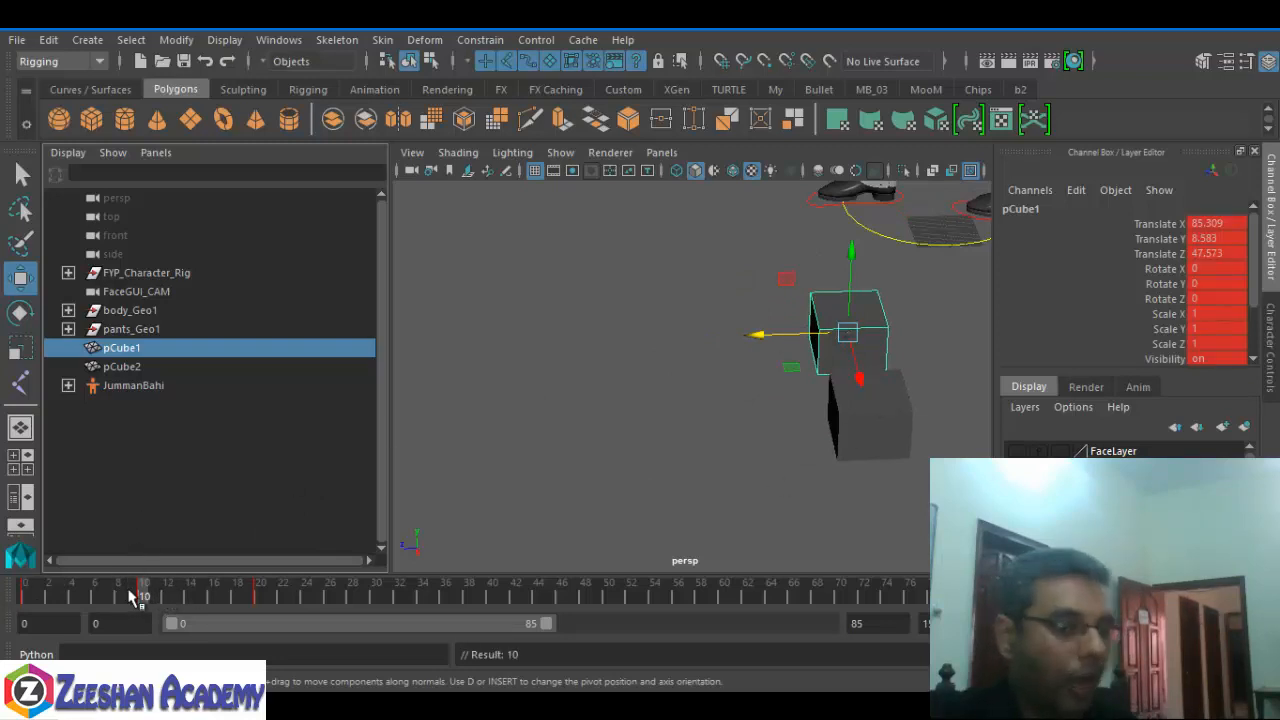
{"action": "mouse_move", "coordinate": [130, 597]}
{"action": "left_mouse_down"}
{"action": "mouse_move", "coordinate": [37, 596]}
{"action": "mouse_move", "coordinate": [143, 598]}
{"action": "mouse_move", "coordinate": [10, 600]}
{"action": "mouse_move", "coordinate": [107, 597]}
{"action": "mouse_move", "coordinate": [158, 625]}
{"action": "mouse_move", "coordinate": [390, 600]}
{"action": "left_mouse_up"}
{"action": "left_click_drag", "start_coordinate": [575, 328], "coordinate": [757, 306], "text": "alt"}
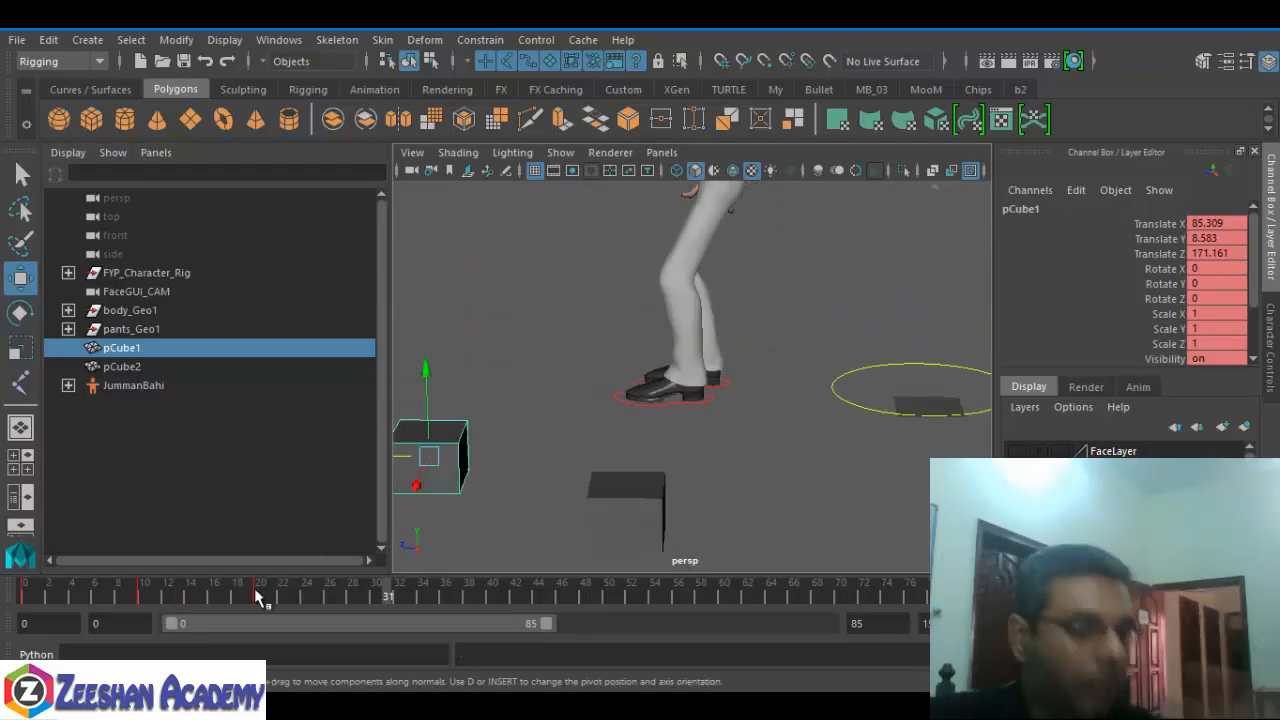
- Copy pCube2's frame 10 pose to frame 20 as a hold key and preview the held motion
{"action": "left_click", "coordinate": [120, 588]}
{"action": "left_click", "coordinate": [146, 585]}
{"action": "mouse_move", "coordinate": [147, 580]}
{"action": "left_mouse_down"}
{"action": "mouse_move", "coordinate": [167, 583]}
{"action": "mouse_move", "coordinate": [144, 578]}
{"action": "left_mouse_up"}
{"action": "left_click_drag", "start_coordinate": [665, 454], "coordinate": [635, 440], "text": "alt"}
{"action": "left_click", "coordinate": [621, 442]}
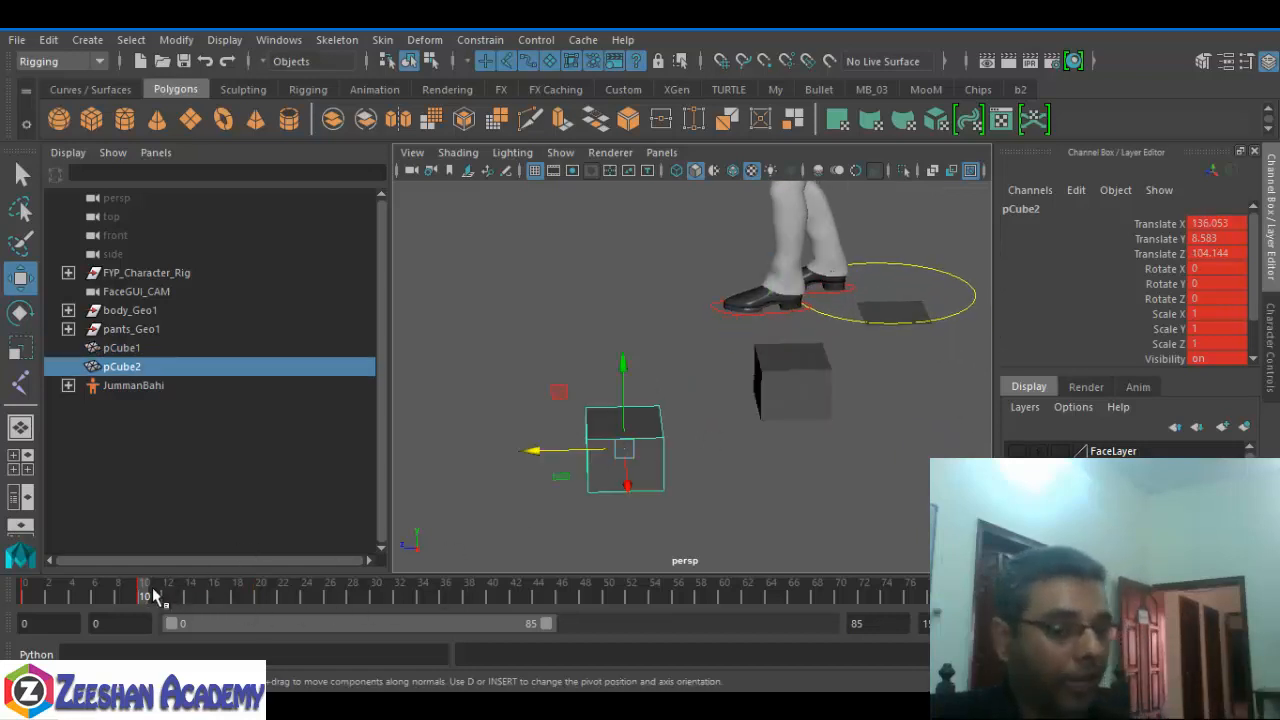
{"action": "left_click_drag", "start_coordinate": [155, 596], "coordinate": [266, 596]}
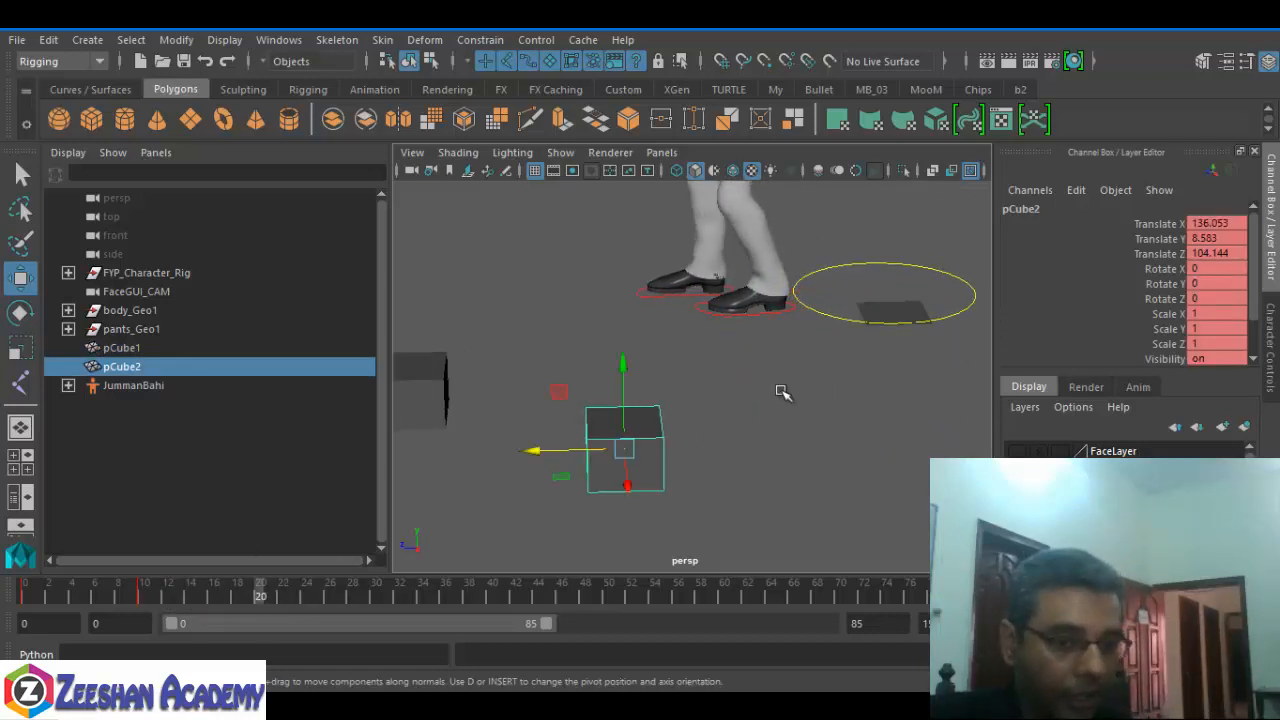
{"action": "left_click_drag", "start_coordinate": [147, 600], "coordinate": [182, 597]}
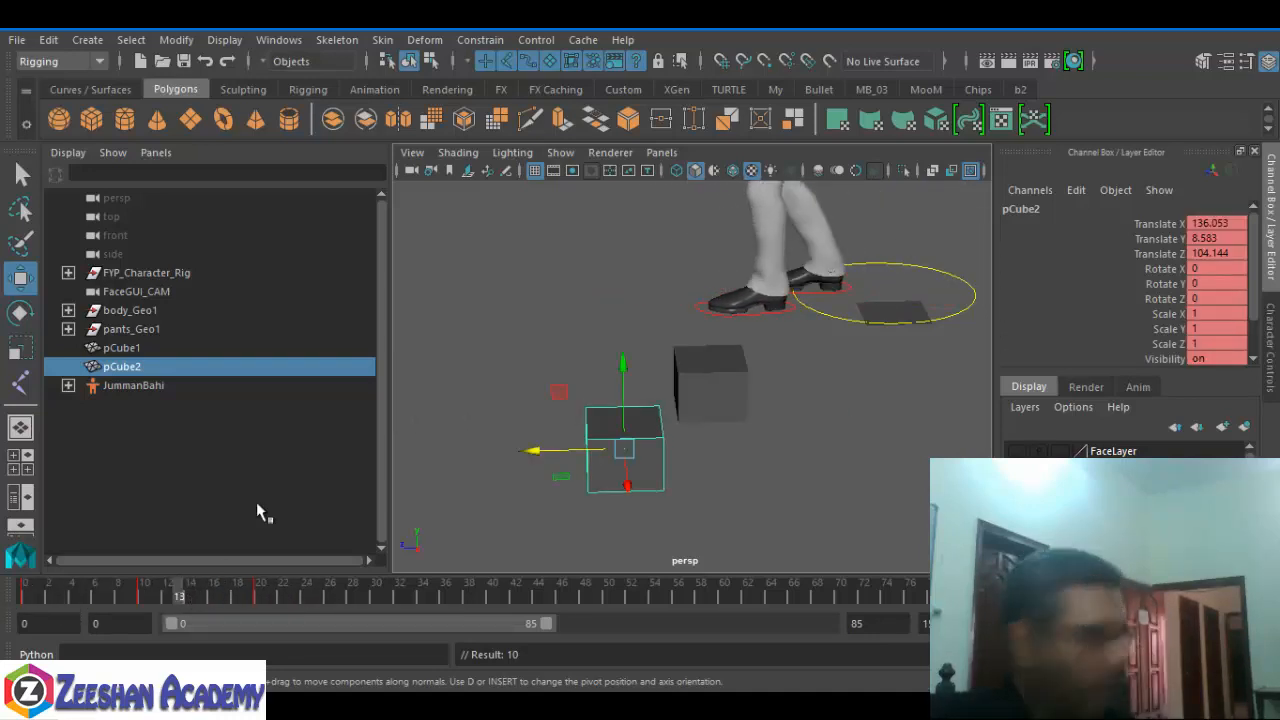
- Enlarge the perspective view, open the Graph Editor for pCube2 and frame all its animation curves
{"action": "key", "text": "space"}
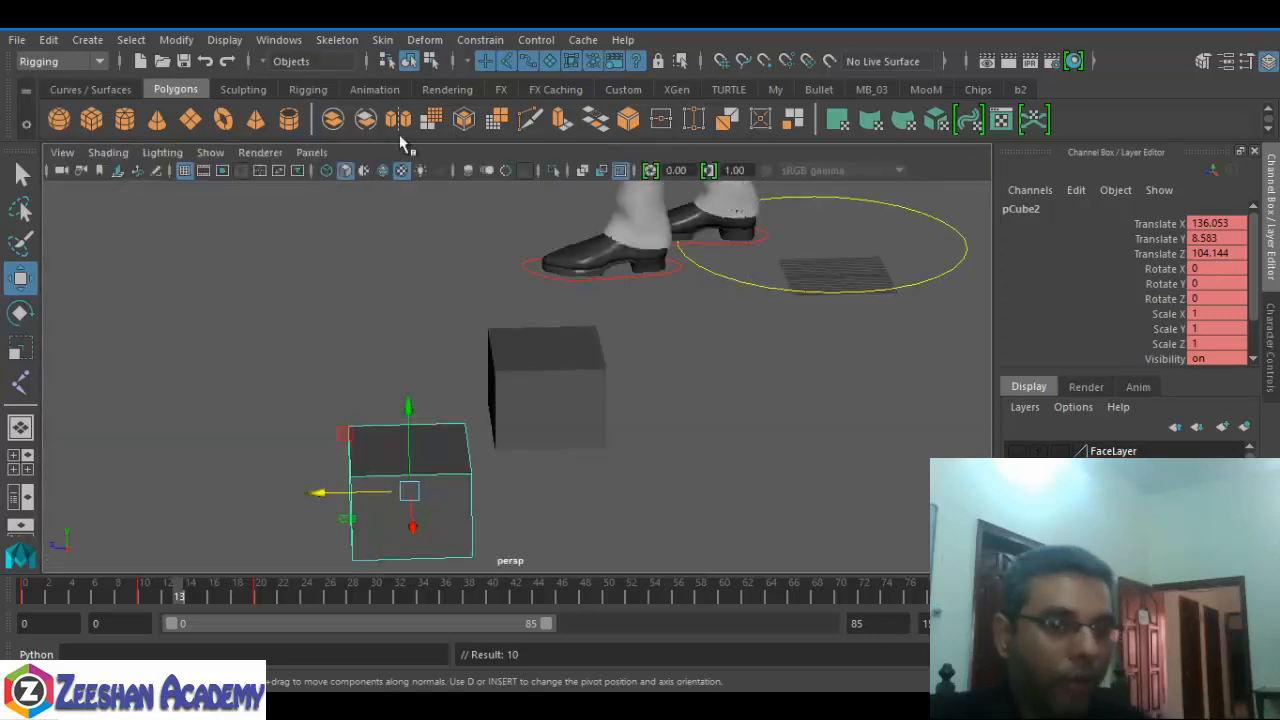
{"action": "left_click", "coordinate": [280, 40]}
{"action": "mouse_move", "coordinate": [296, 94]}
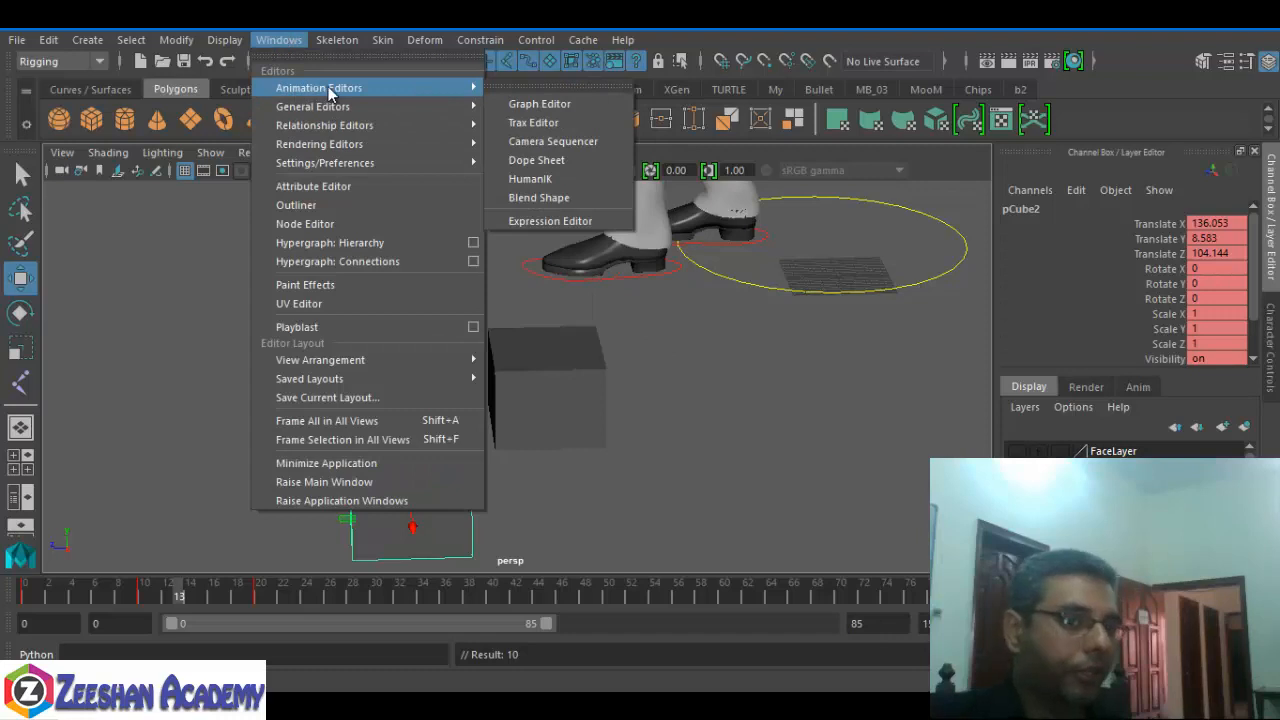
{"action": "left_click", "coordinate": [576, 103]}
{"action": "left_click_drag", "start_coordinate": [826, 122], "coordinate": [460, 97]}
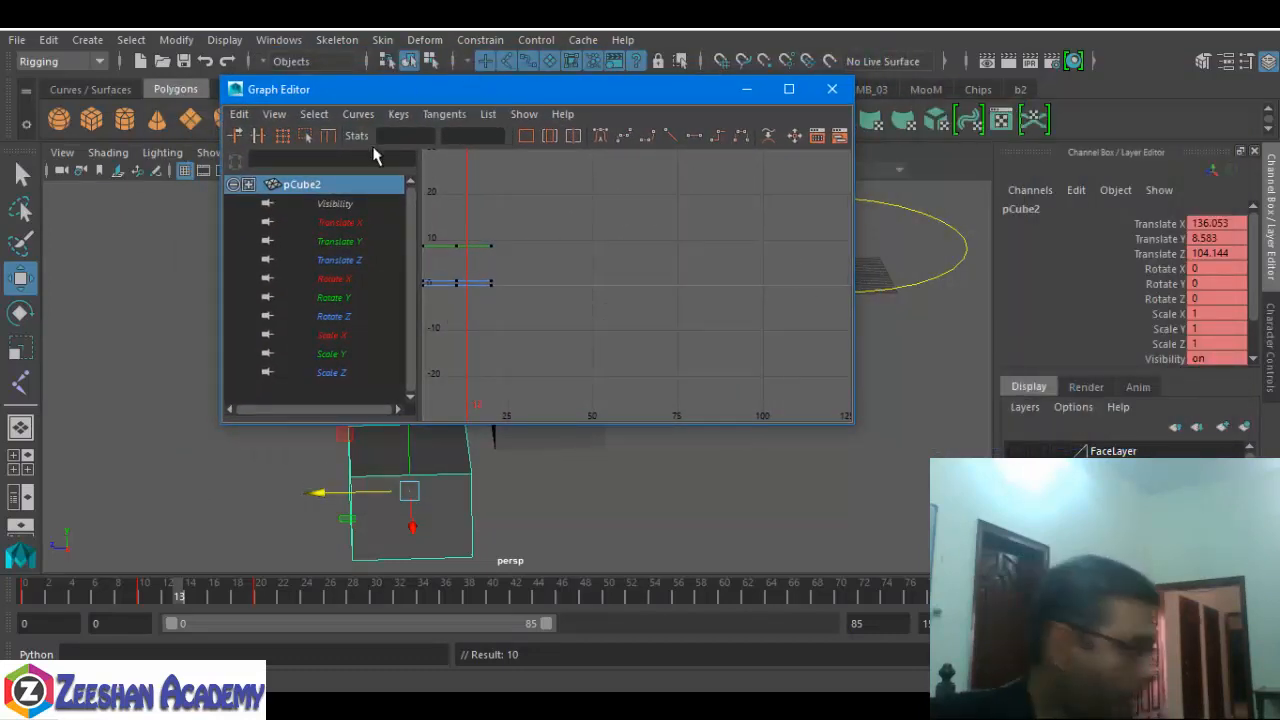
{"action": "left_click", "coordinate": [525, 136]}
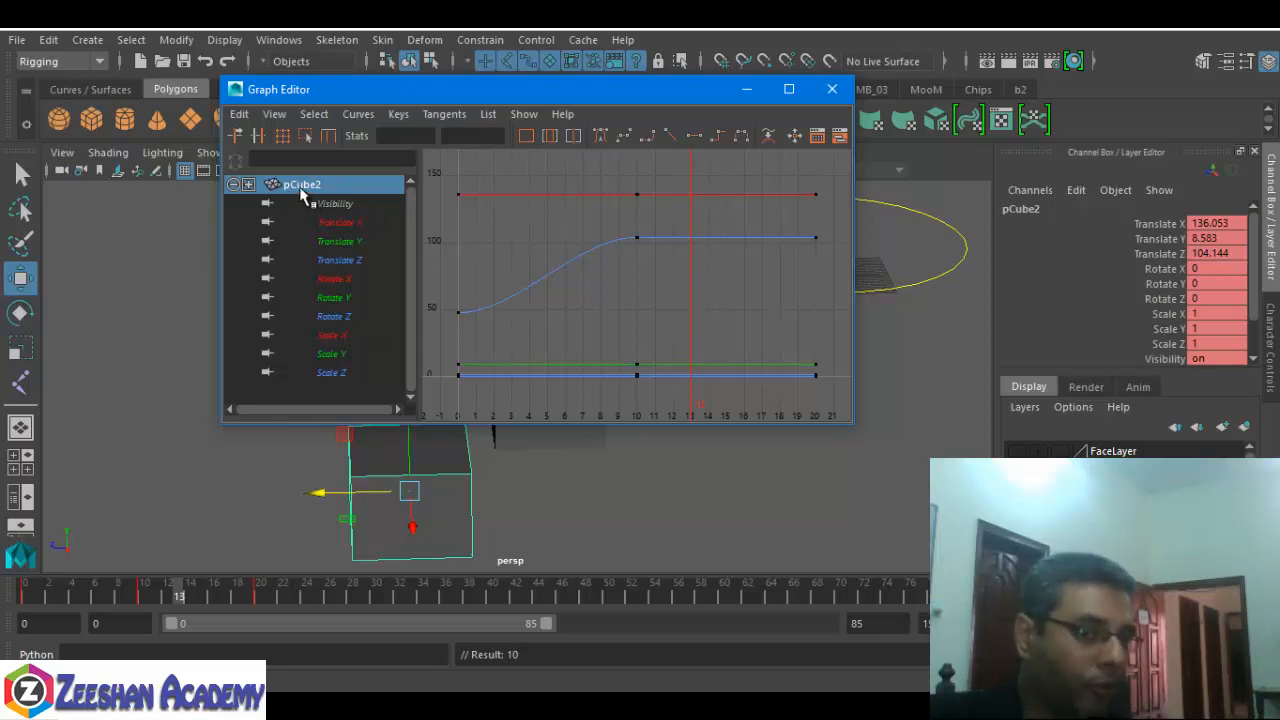
- Examine pCube2's translate, rotate and scale curves individually and in groups, ending with all the cube's curves displayed
{"action": "left_click", "coordinate": [362, 224]}
{"action": "left_click", "coordinate": [364, 241]}
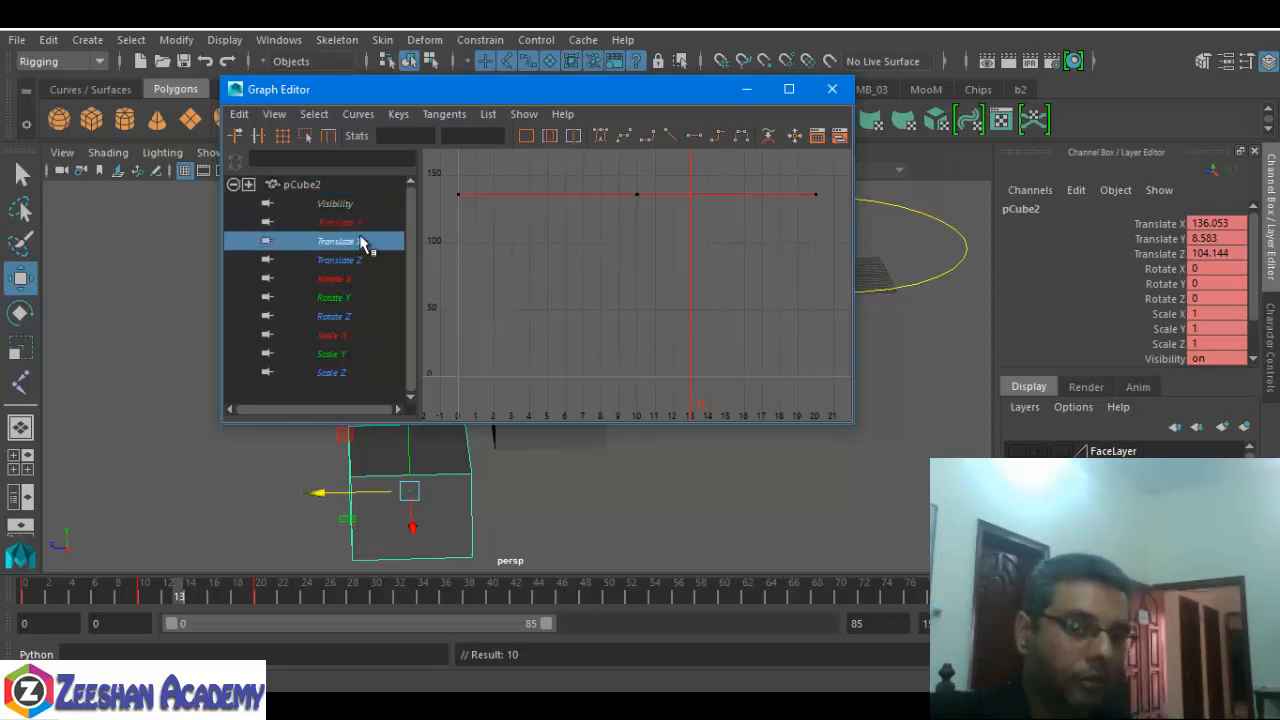
{"action": "left_click", "coordinate": [360, 224]}
{"action": "left_click", "coordinate": [364, 244]}
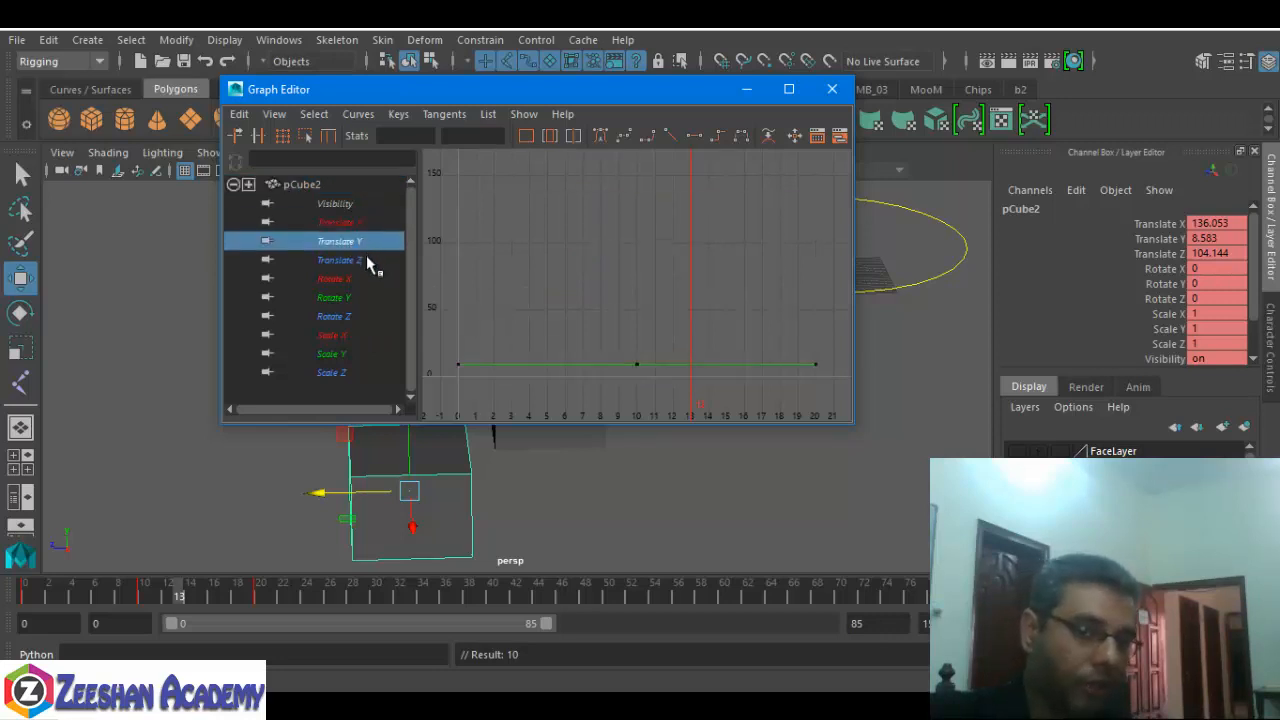
{"action": "left_click", "coordinate": [364, 262]}
{"action": "left_click", "coordinate": [361, 281]}
{"action": "left_click", "coordinate": [362, 298]}
{"action": "left_click", "coordinate": [363, 316]}
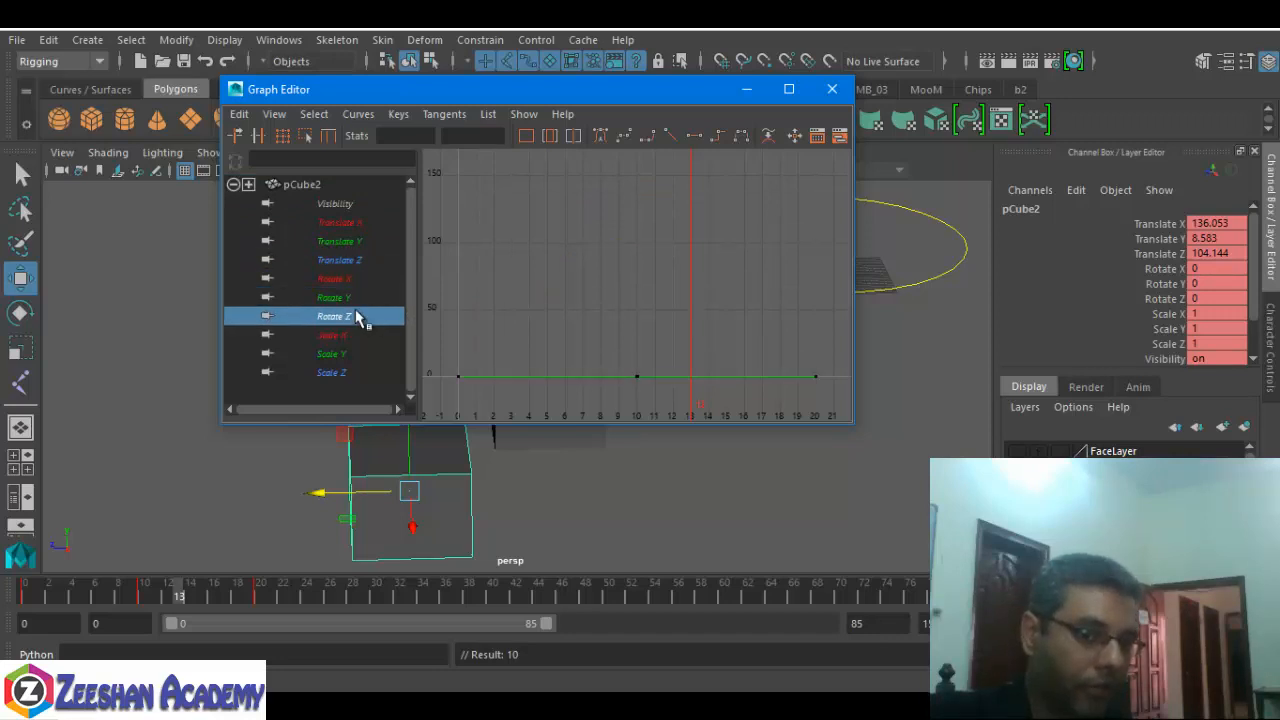
{"action": "left_click", "coordinate": [364, 335]}
{"action": "left_click", "coordinate": [362, 354], "text": "shift"}
{"action": "left_click", "coordinate": [363, 372], "text": "shift"}
{"action": "left_click", "coordinate": [367, 281]}
{"action": "left_click", "coordinate": [367, 298], "text": "shift"}
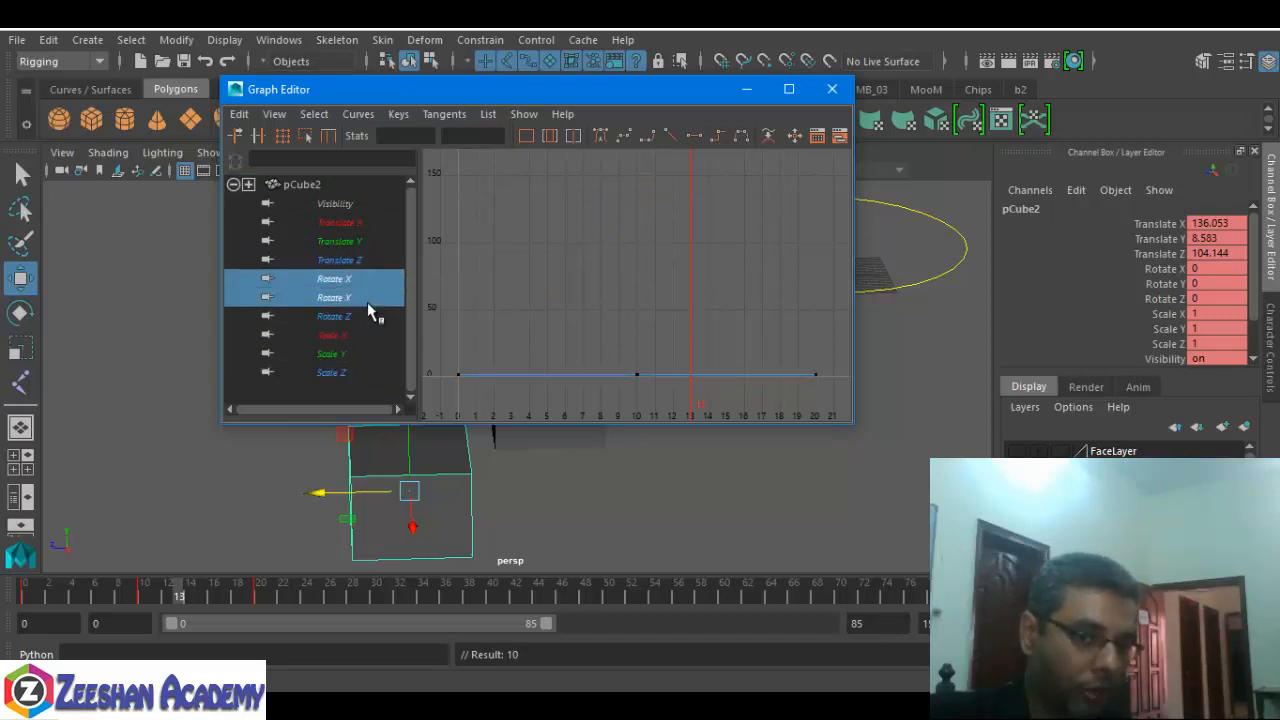
{"action": "left_click", "coordinate": [367, 316], "text": "shift"}
{"action": "left_click_drag", "start_coordinate": [348, 200], "coordinate": [343, 378]}
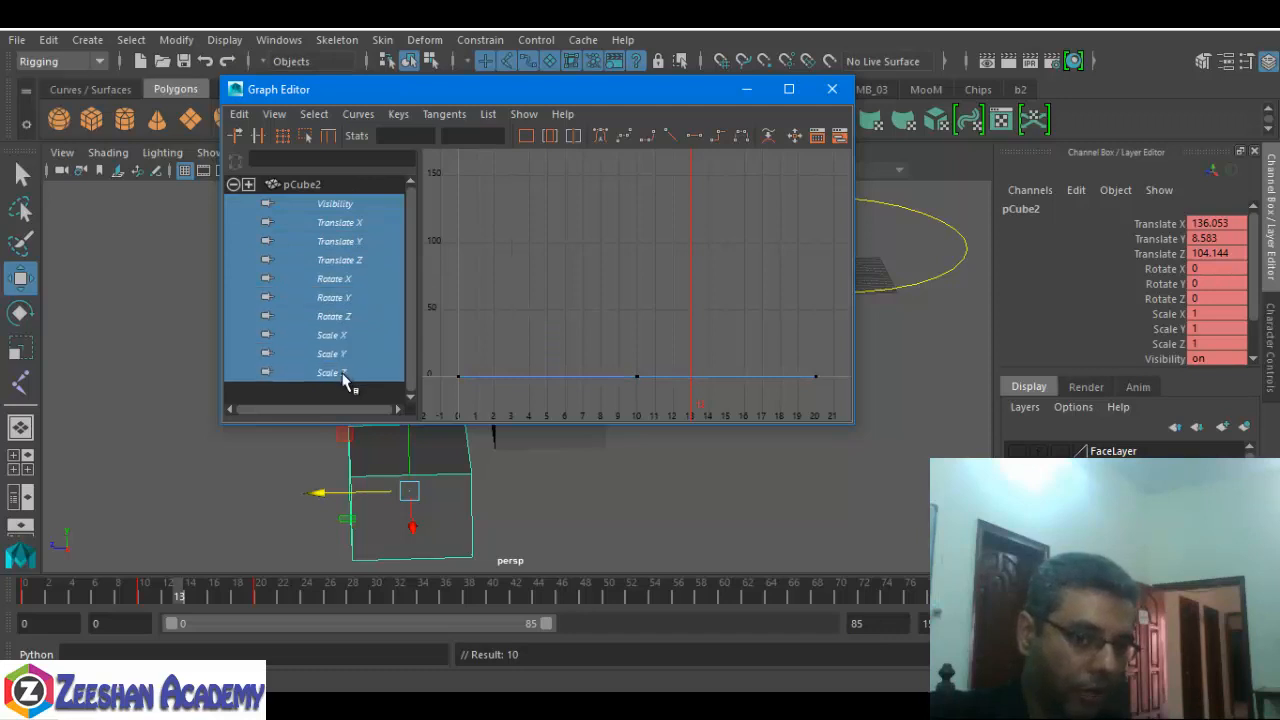
{"action": "left_click", "coordinate": [314, 187]}
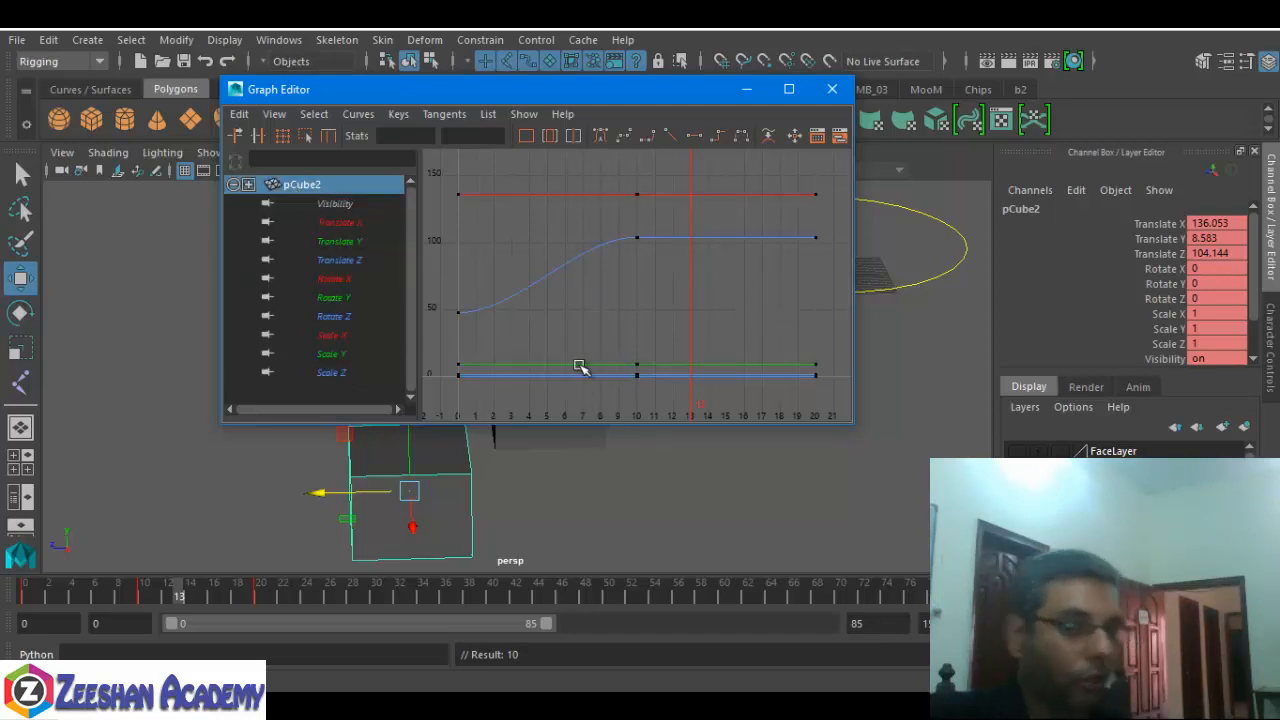
- Isolate pCube2's Translate Z curve and compare it with the cube's position at frames 10 and 20
{"action": "left_click", "coordinate": [345, 224]}
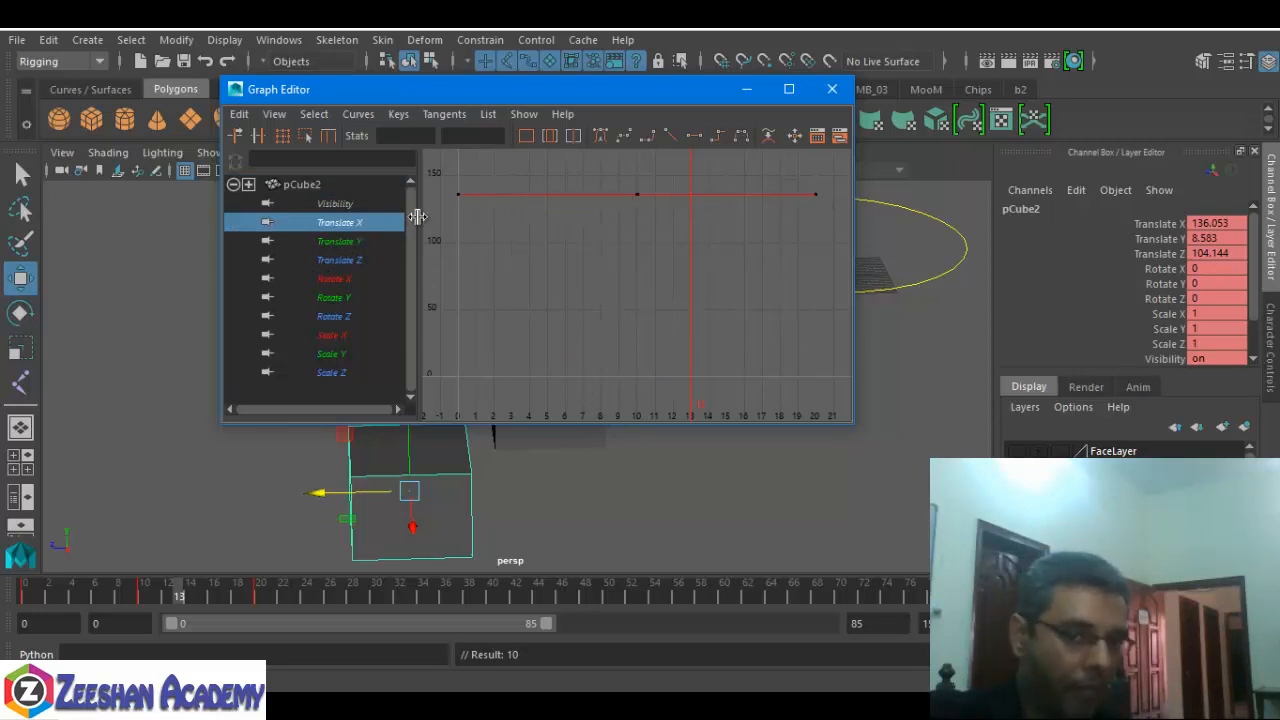
{"action": "left_click", "coordinate": [378, 242]}
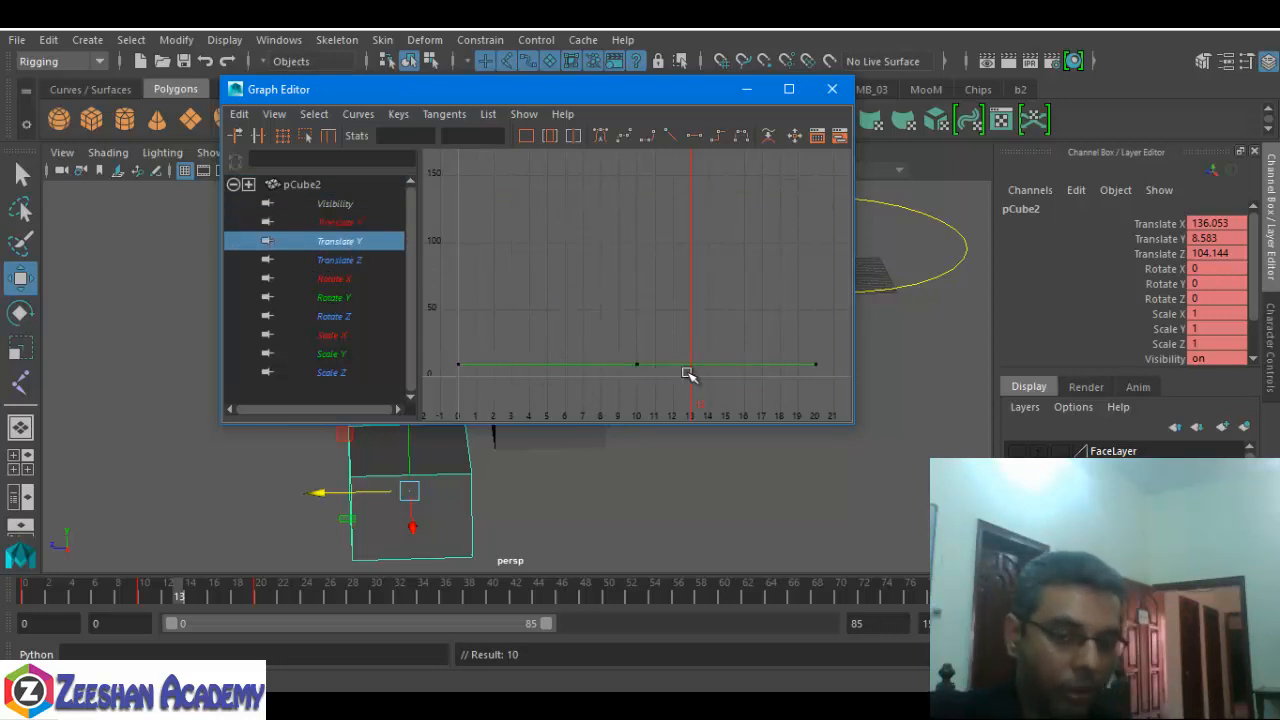
{"action": "left_click", "coordinate": [337, 259], "text": "shift"}
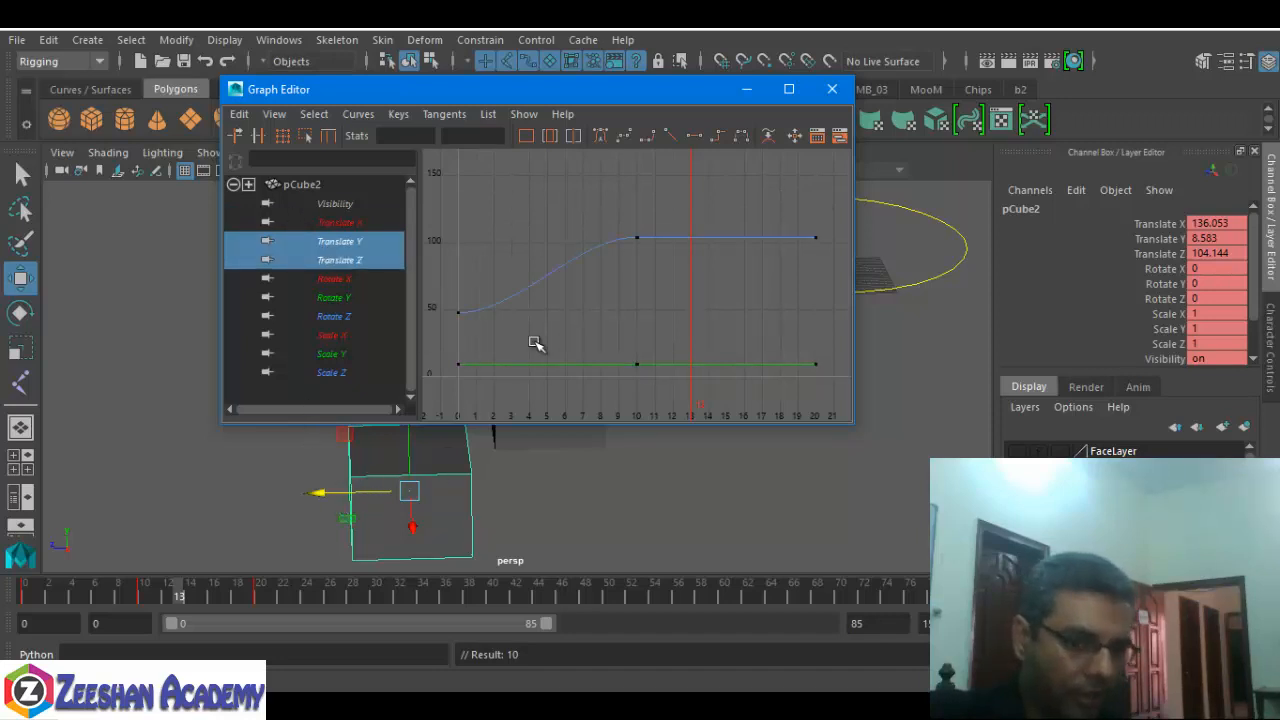
{"action": "left_click", "coordinate": [358, 262]}
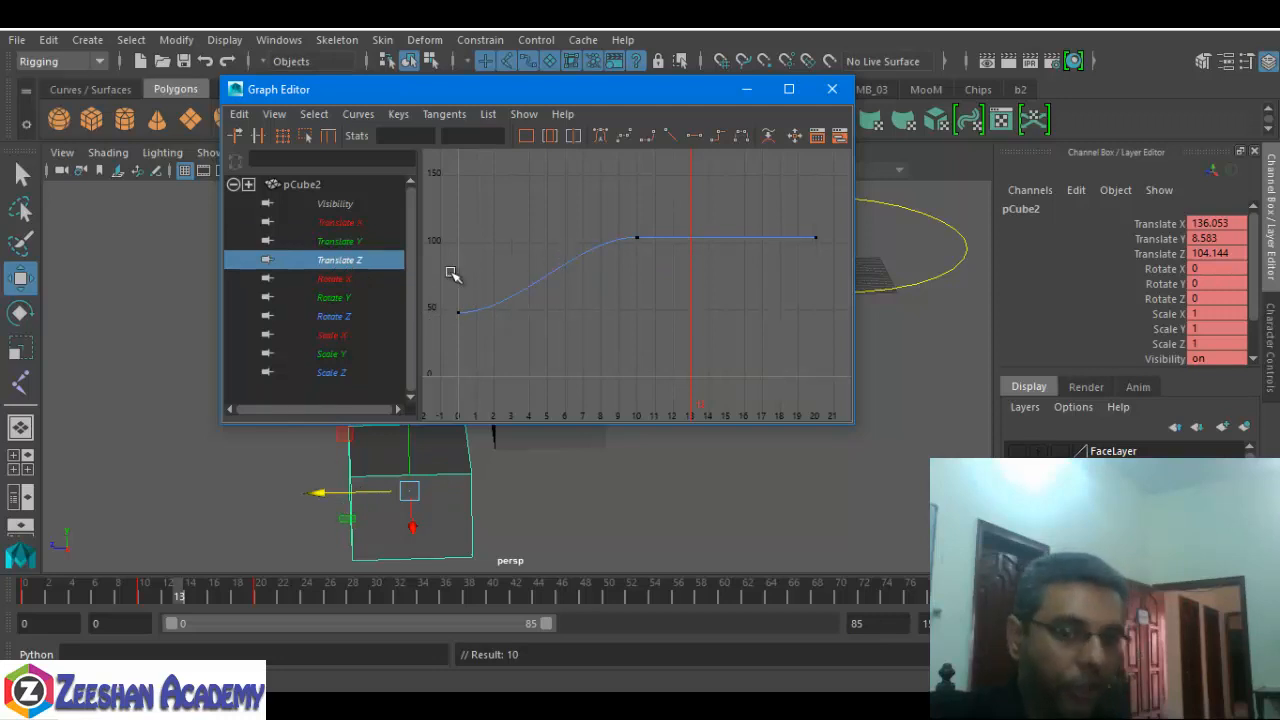
{"action": "left_click_drag", "start_coordinate": [108, 598], "coordinate": [143, 591]}
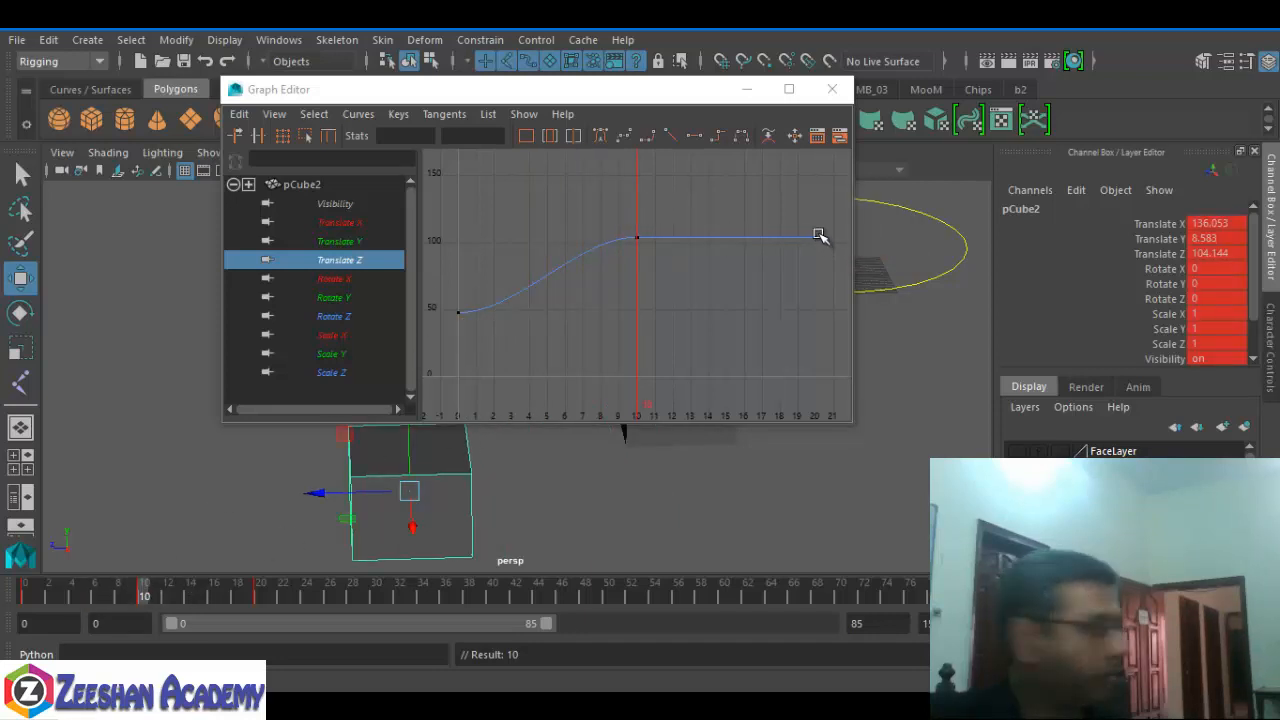
{"action": "left_click", "coordinate": [257, 596]}
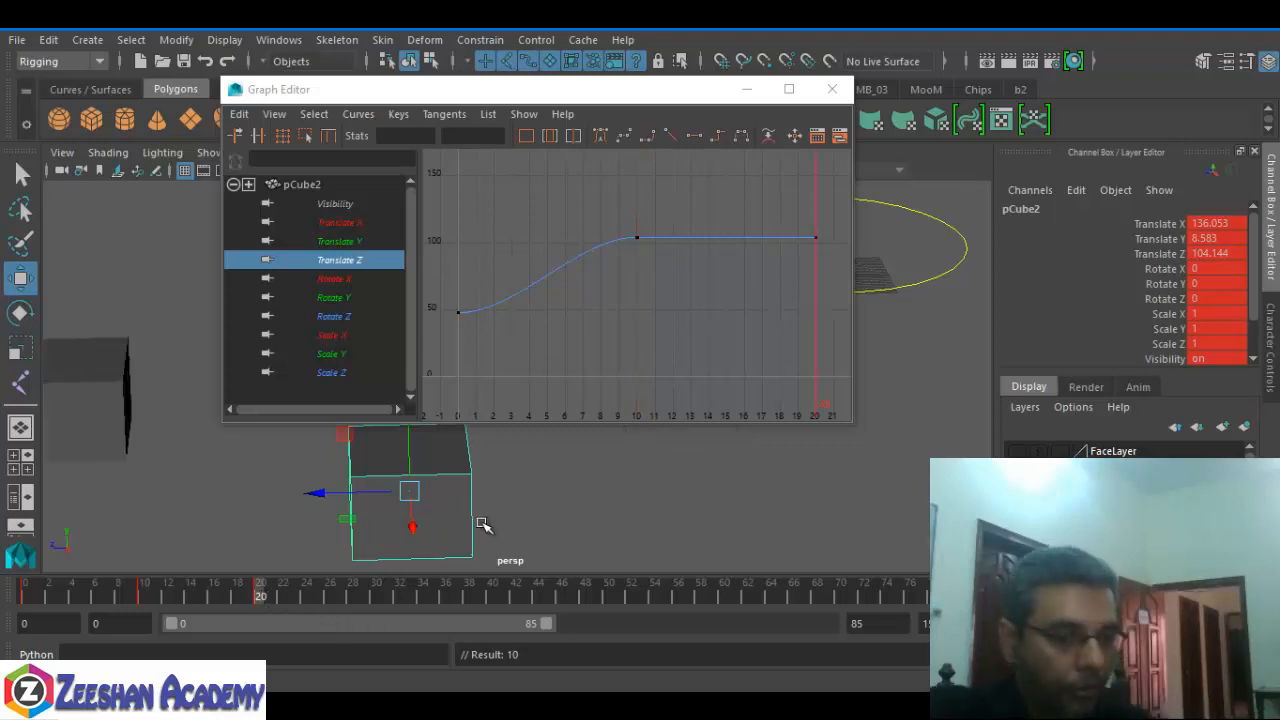
- At frame 30, move pCube2 forward along Z to about 238 and set a key
{"action": "left_click_drag", "start_coordinate": [646, 514], "coordinate": [659, 484], "text": "alt"}
{"action": "left_click_drag", "start_coordinate": [285, 597], "coordinate": [374, 597]}
{"action": "left_click_drag", "start_coordinate": [596, 481], "coordinate": [129, 502]}
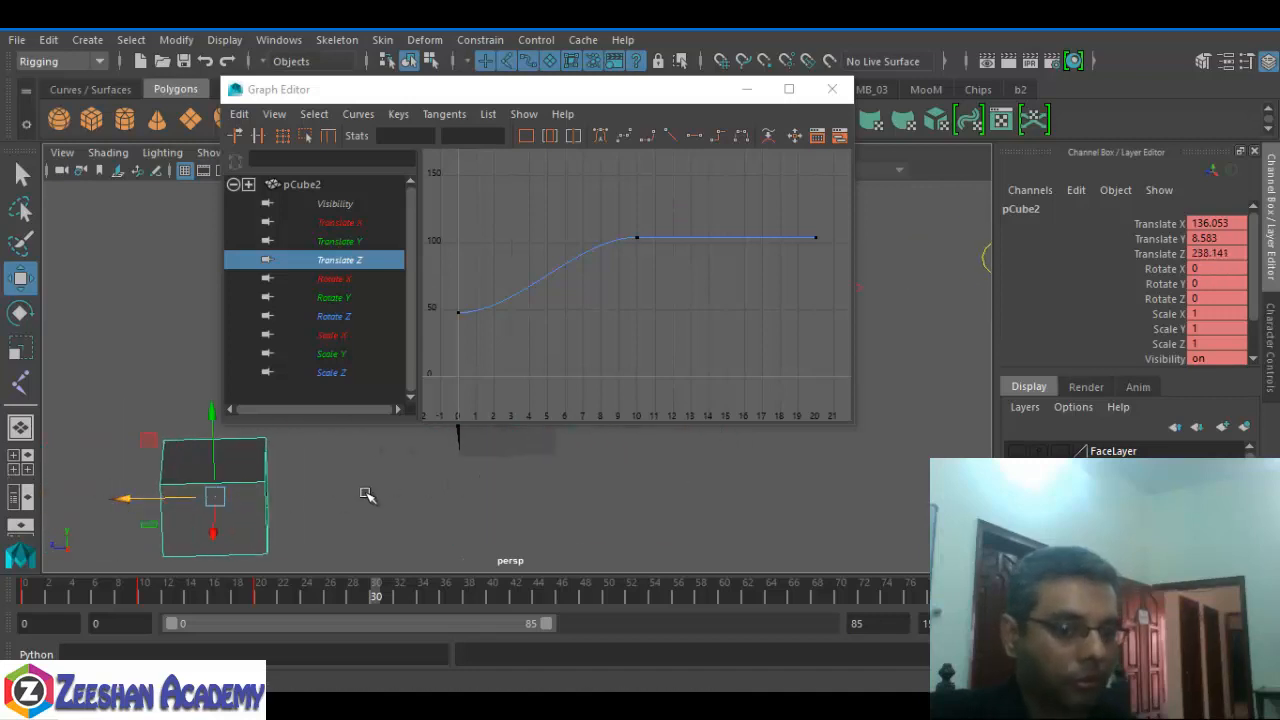
{"action": "scroll", "coordinate": [366, 500], "scroll_direction": "down", "scroll_amount": 2}
{"action": "key", "text": "s"}
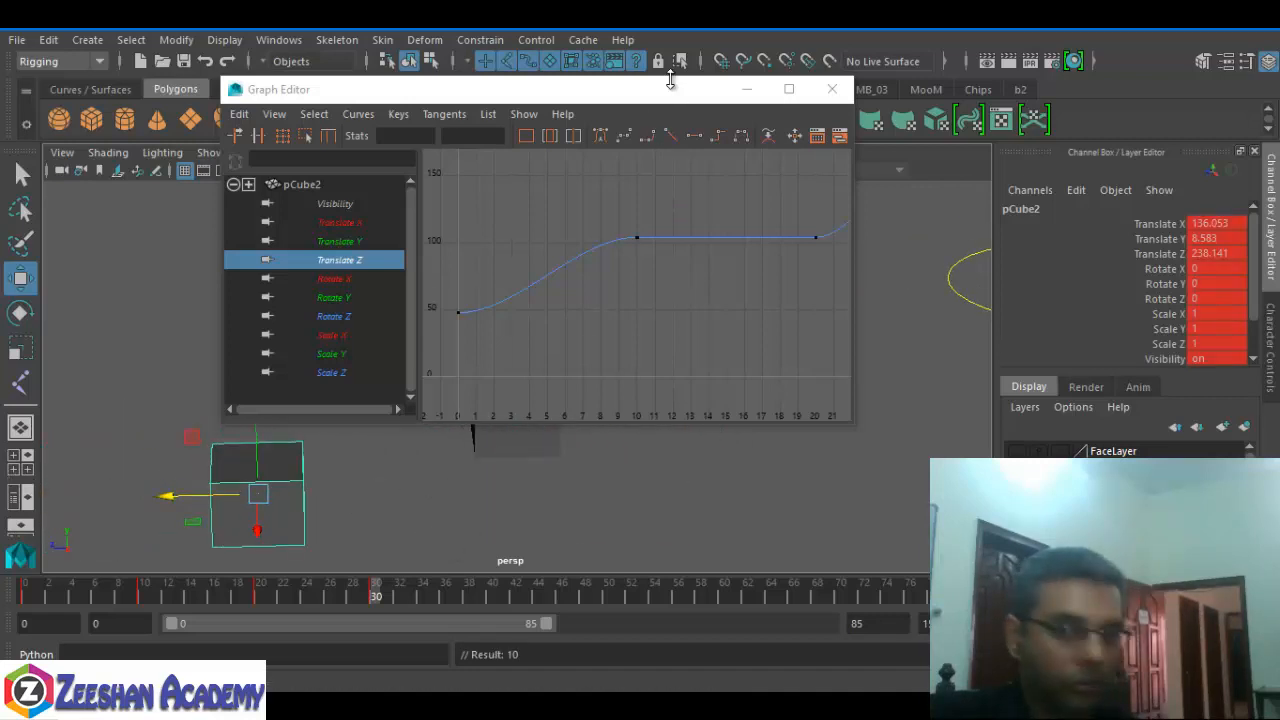
- Reframe the Graph Editor to examine pCube2's Translate Z curve between frames 20 and 30
{"action": "left_click_drag", "start_coordinate": [669, 87], "coordinate": [557, 86]}
{"action": "scroll", "coordinate": [661, 265], "scroll_direction": "down", "scroll_amount": 4}
{"action": "middle_click_drag", "start_coordinate": [546, 286], "coordinate": [490, 293], "text": "alt"}
{"action": "scroll", "coordinate": [470, 240], "scroll_direction": "up", "scroll_amount": 2}
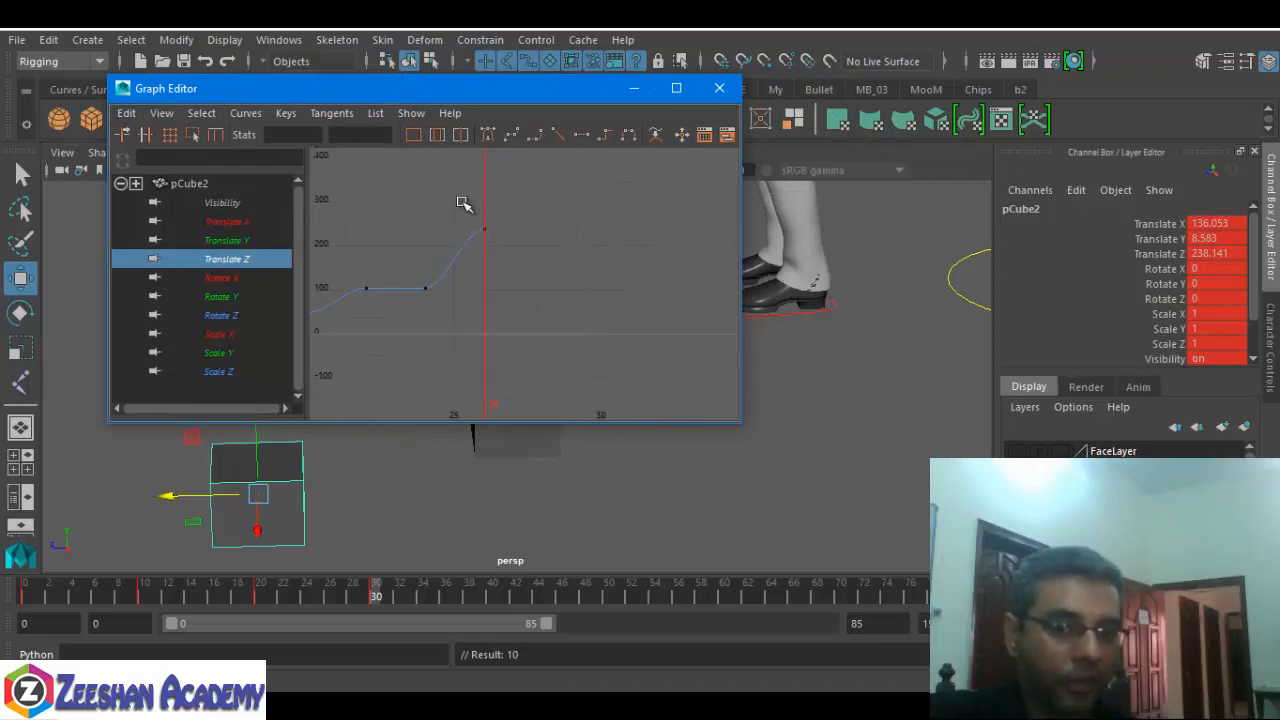
- Show the left foot control's curves in the Graph Editor and isolate its Translate X curve
{"action": "left_click", "coordinate": [413, 136]}
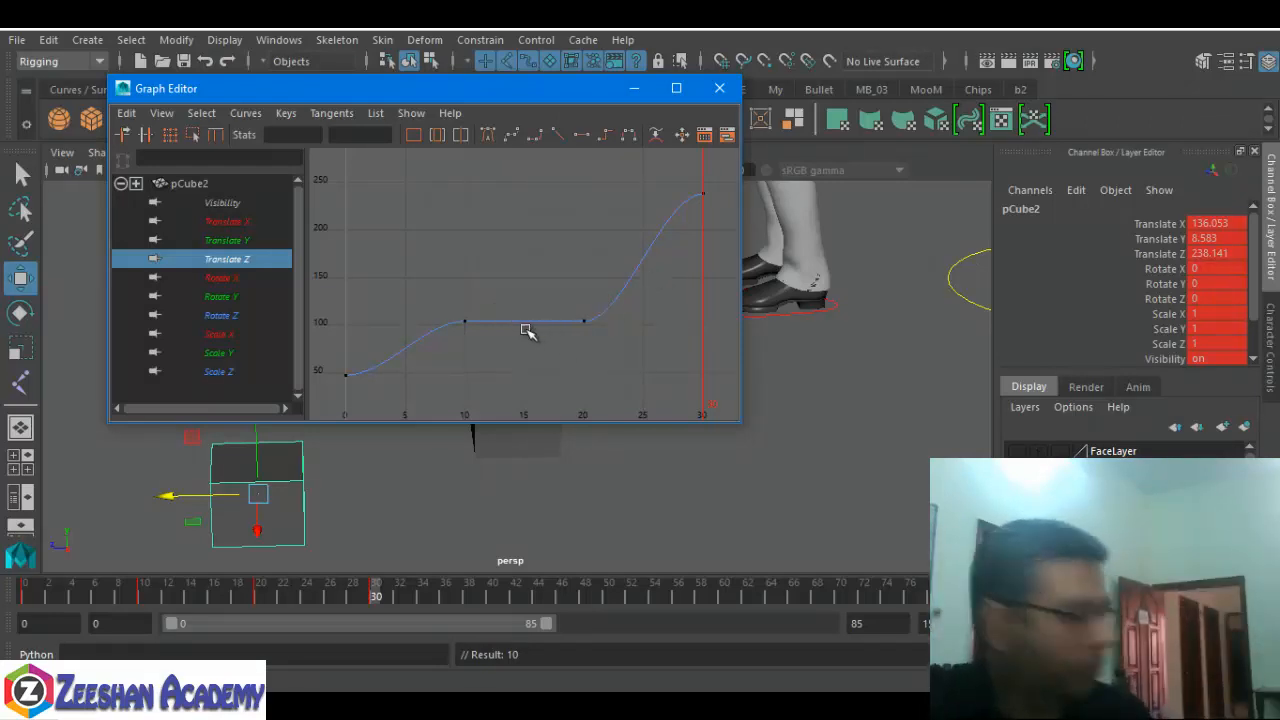
{"action": "left_click", "coordinate": [810, 305]}
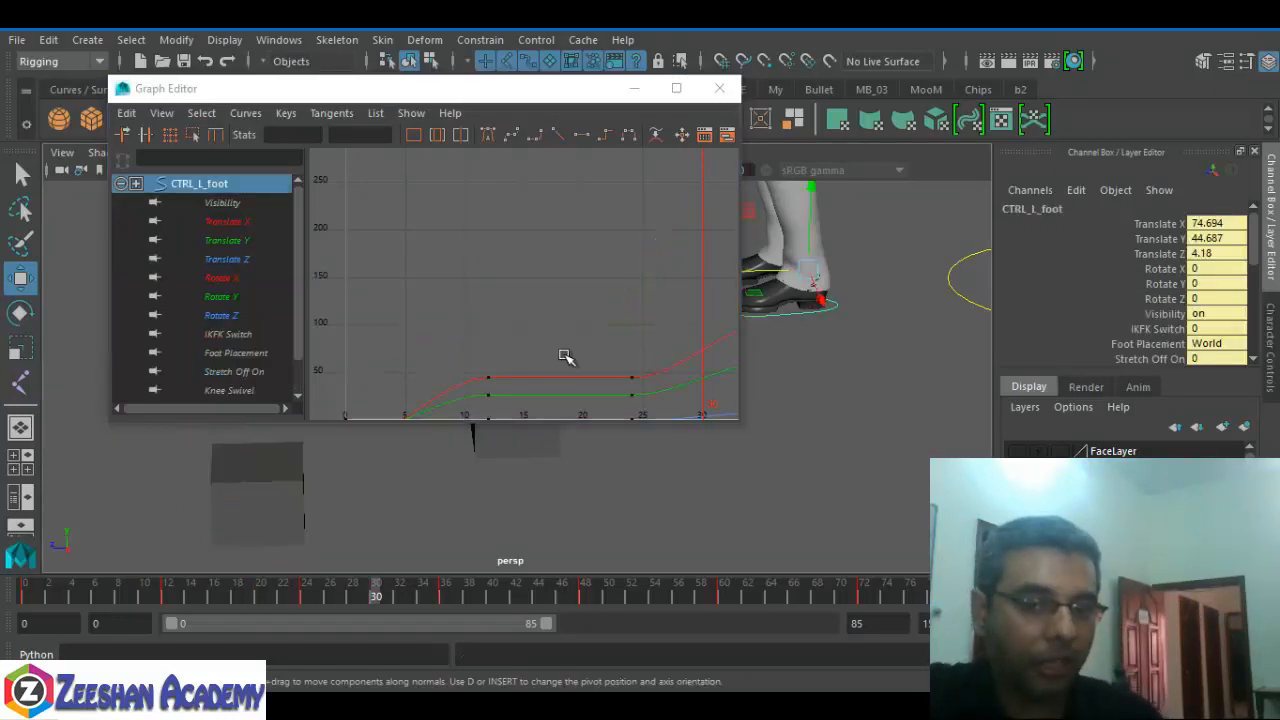
{"action": "key", "text": "a"}
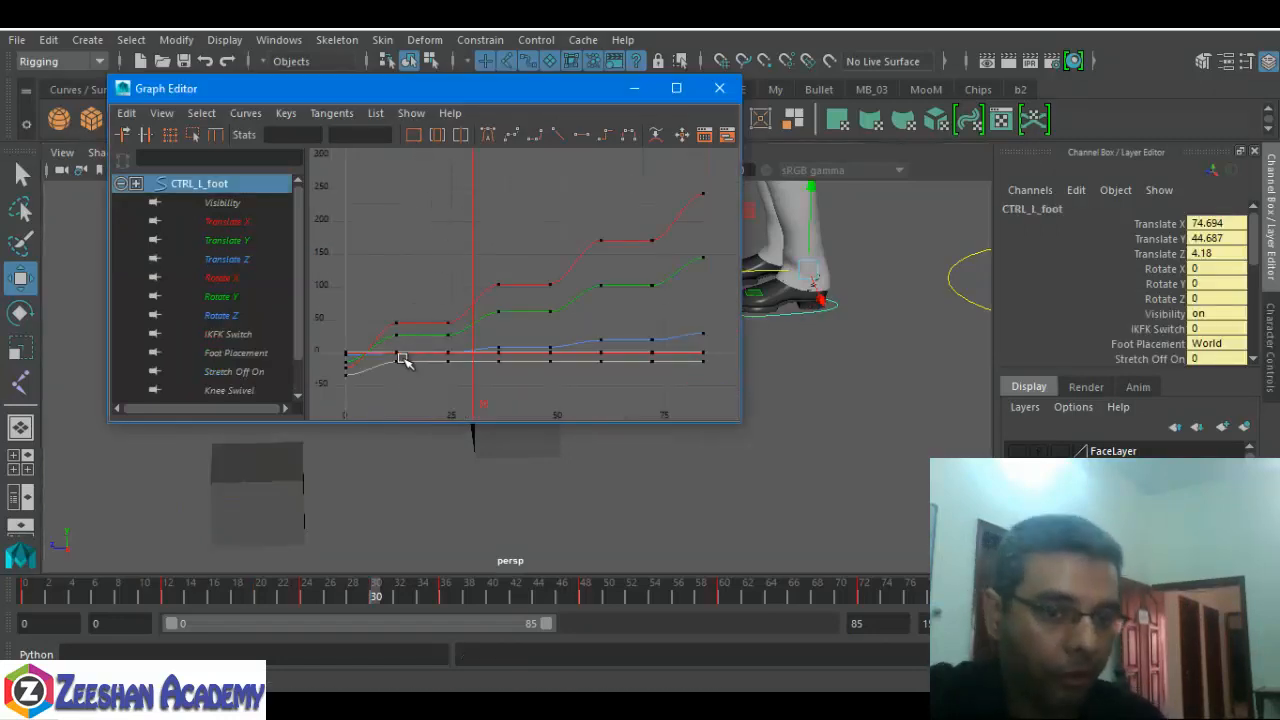
{"action": "left_click", "coordinate": [252, 223]}
{"action": "right_click", "coordinate": [252, 223]}
{"action": "left_click", "coordinate": [398, 258]}
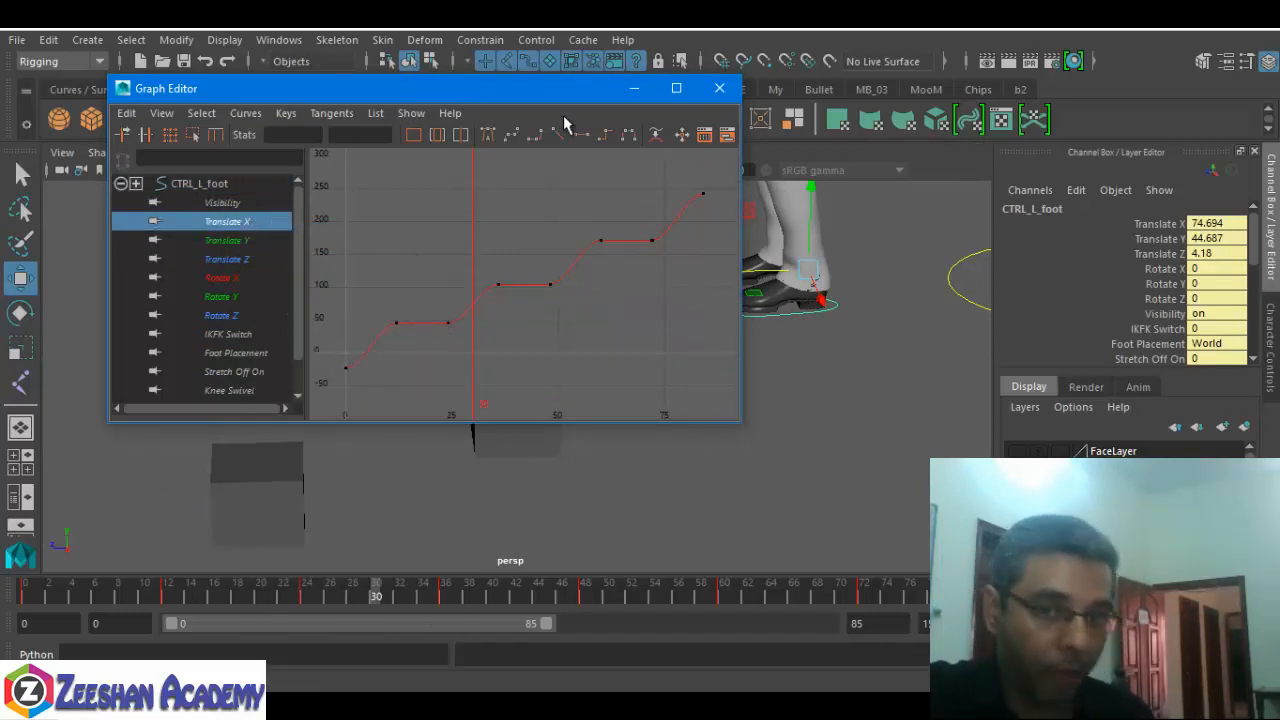
- Enlarge the Graph Editor and reposition it so the character's feet remain visible beside the Translate X curve
{"action": "left_click_drag", "start_coordinate": [568, 95], "coordinate": [488, 93]}
{"action": "left_click_drag", "start_coordinate": [760, 460], "coordinate": [900, 460], "text": "alt"}
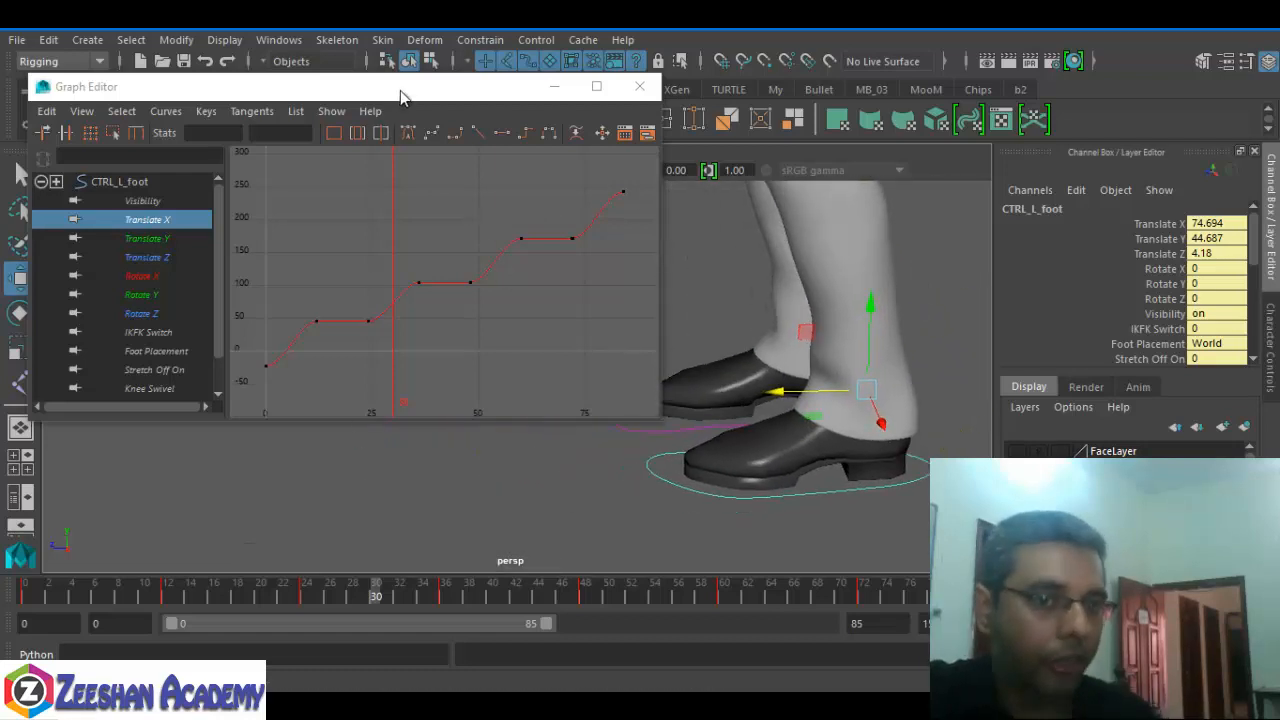
{"action": "left_click_drag", "start_coordinate": [400, 95], "coordinate": [415, 56]}
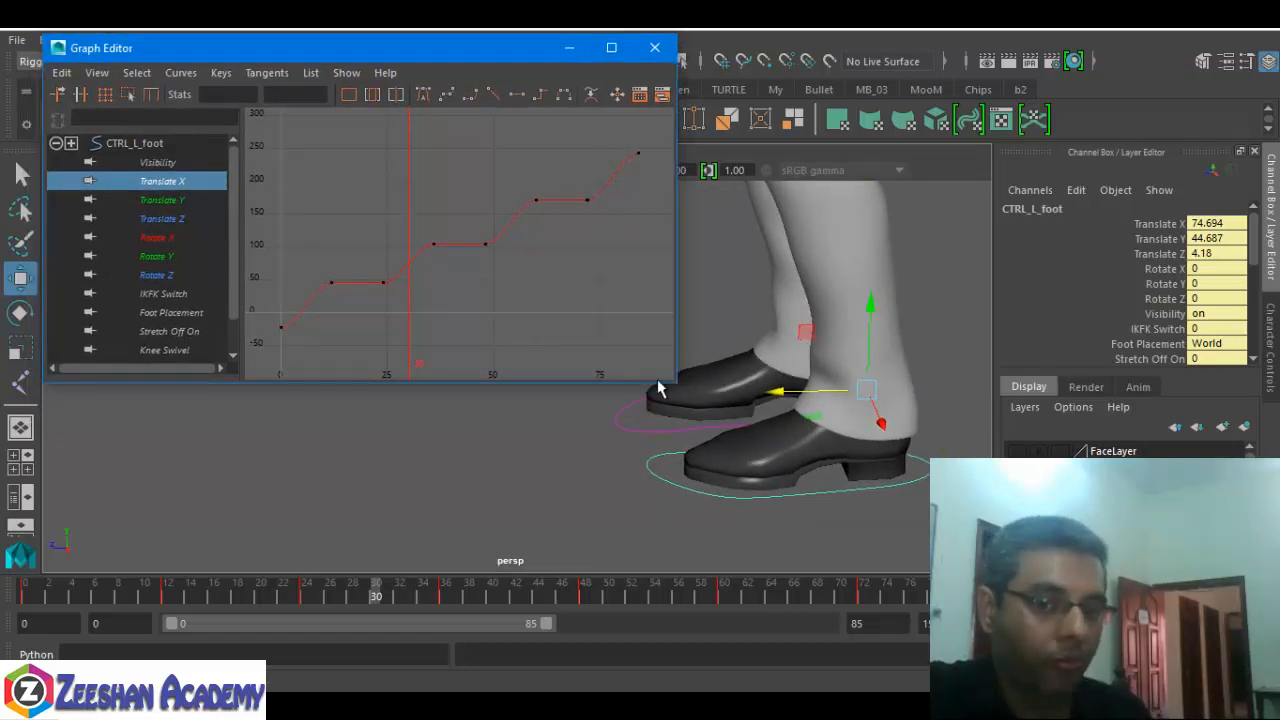
{"action": "left_click_drag", "start_coordinate": [664, 386], "coordinate": [640, 457]}
{"action": "left_click_drag", "start_coordinate": [680, 337], "coordinate": [764, 343]}
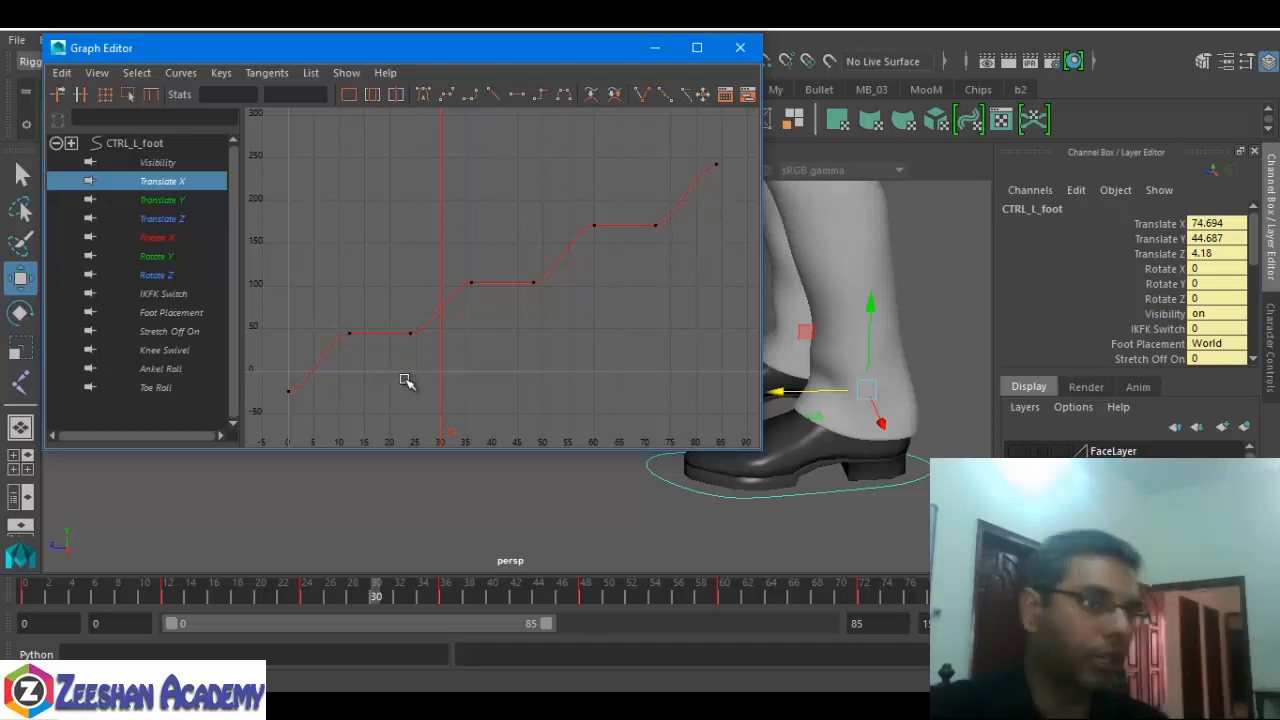
- Reveal the list of animation editors to locate the Graph Editor, leaving it without choosing anything
{"action": "left_click_drag", "start_coordinate": [135, 52], "coordinate": [133, 82]}
{"action": "left_click", "coordinate": [279, 40]}
{"action": "mouse_move", "coordinate": [360, 88]}
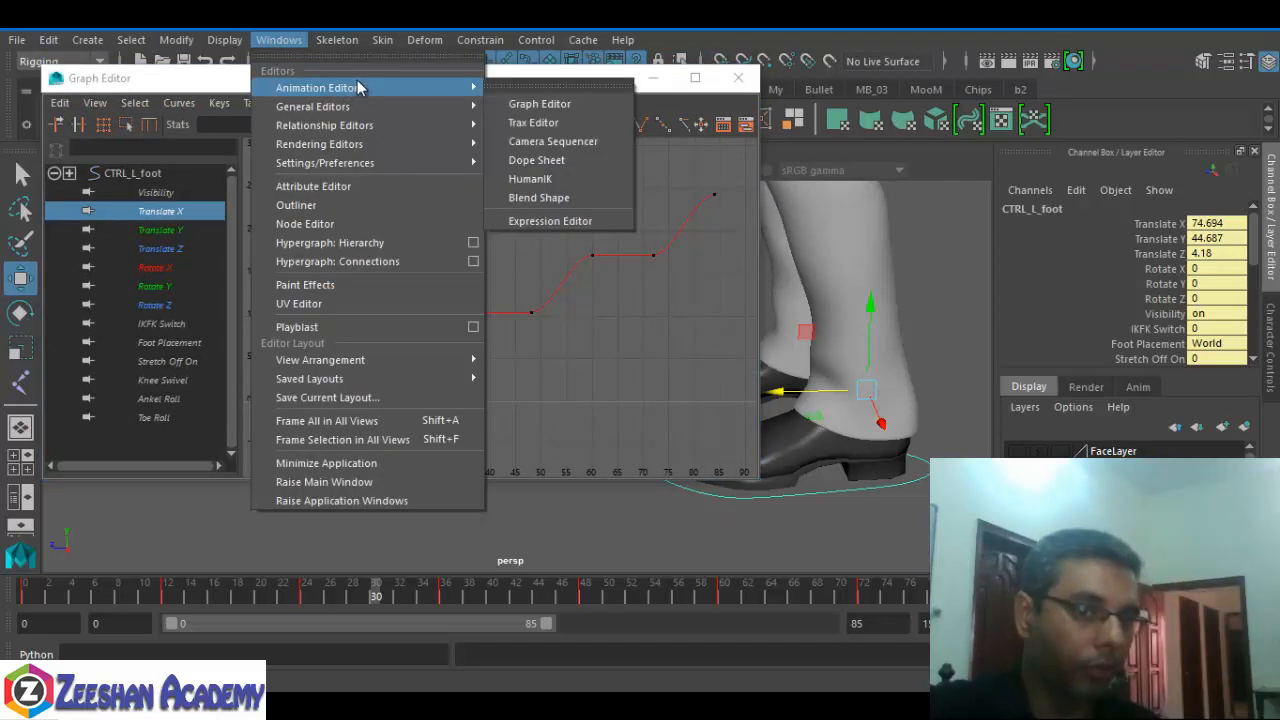
{"action": "left_click", "coordinate": [603, 342]}
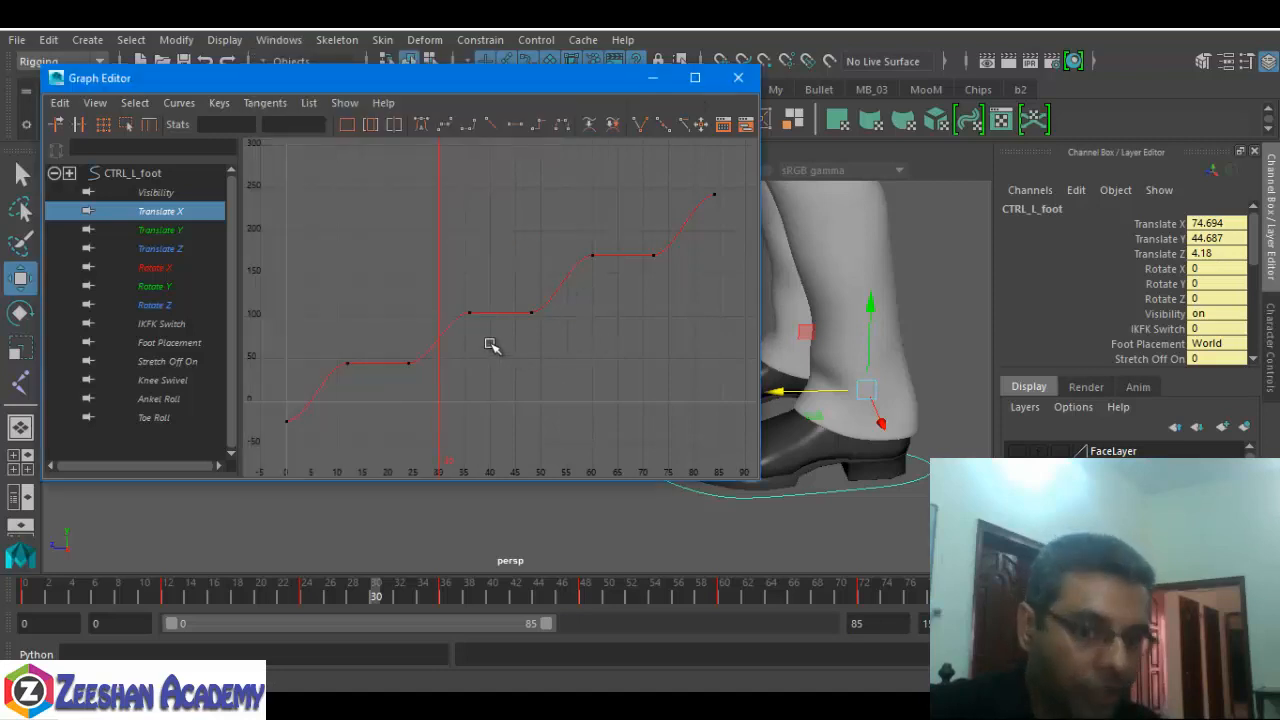
- Delete the frame 36 key from the left foot control's Translate X curve
{"action": "left_click_drag", "start_coordinate": [451, 329], "coordinate": [490, 305]}
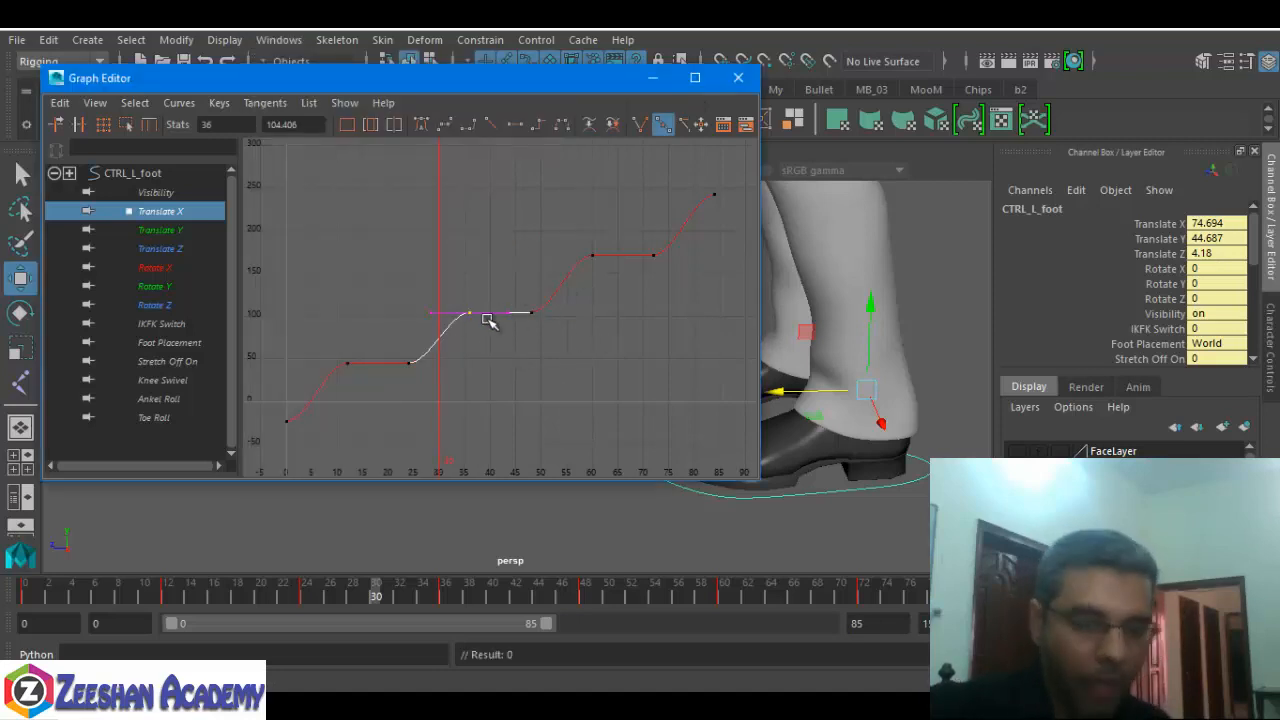
{"action": "key", "text": "Delete"}
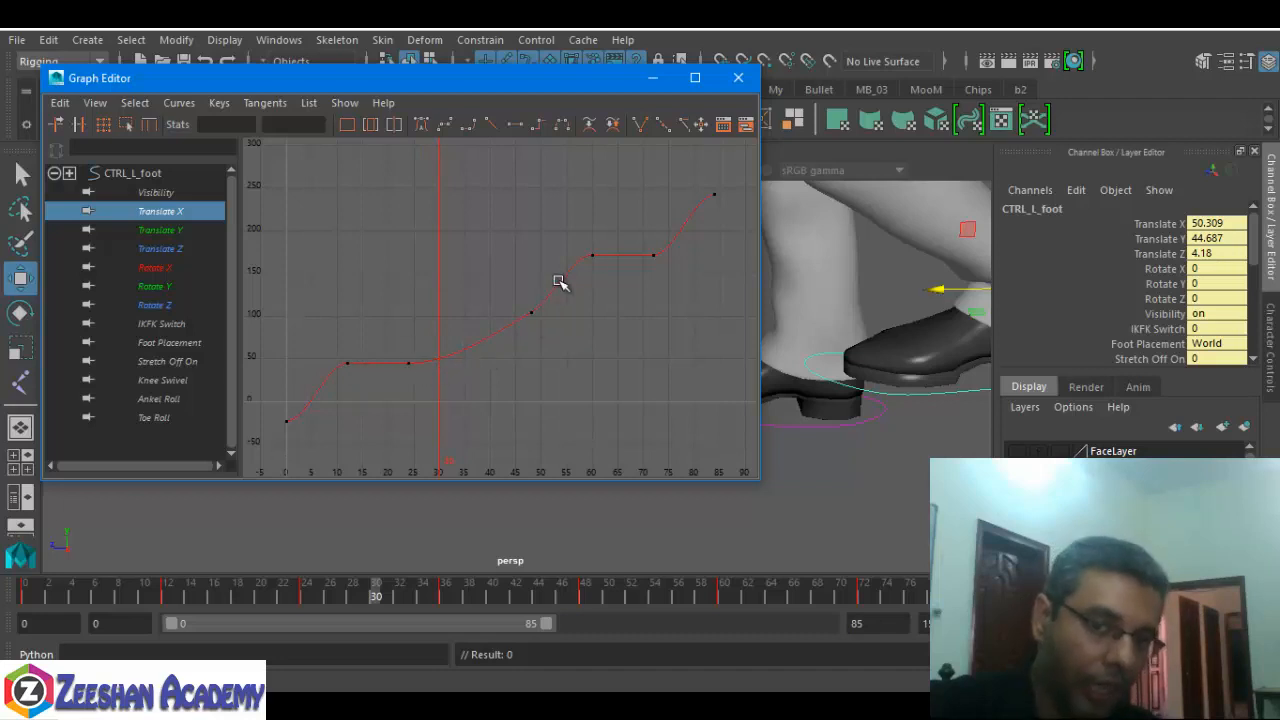
{"action": "left_click", "coordinate": [634, 79]}
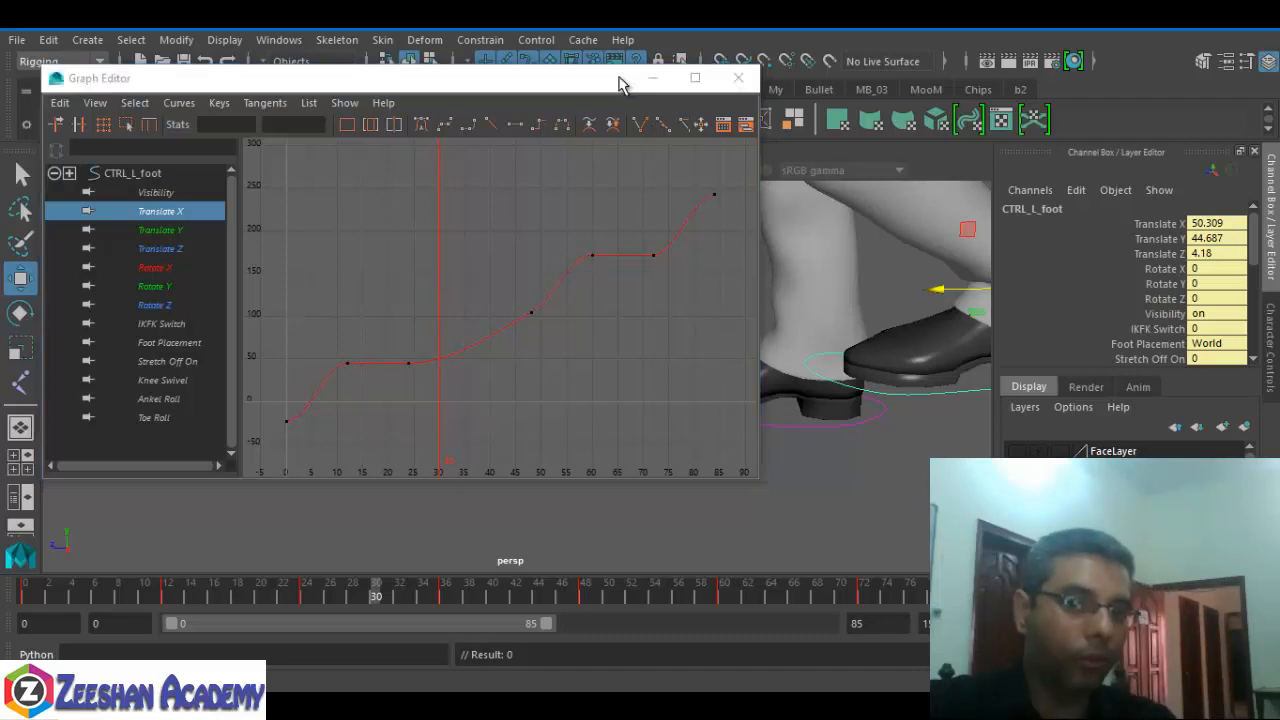
{"action": "left_click", "coordinate": [108, 682]}
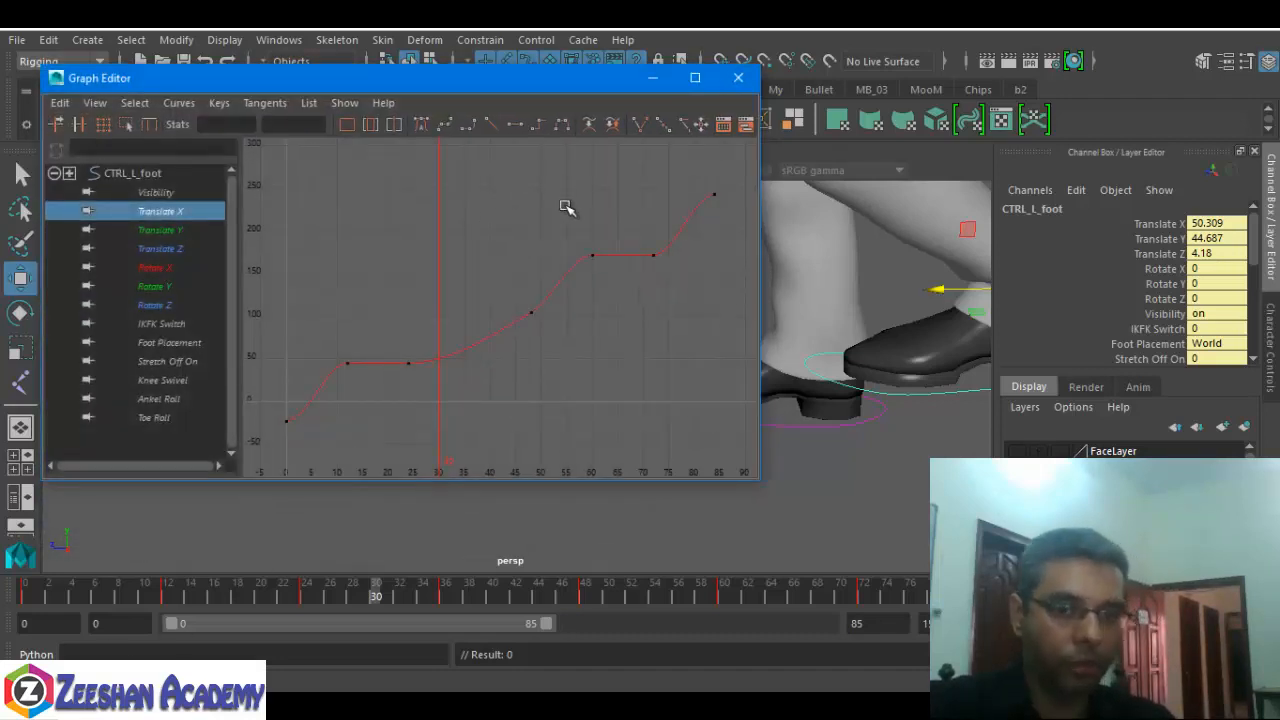
- Shorten the Graph Editor and scrub the timeline to frame 18 to examine the feet's movement
{"action": "left_click_drag", "start_coordinate": [590, 482], "coordinate": [600, 395]}
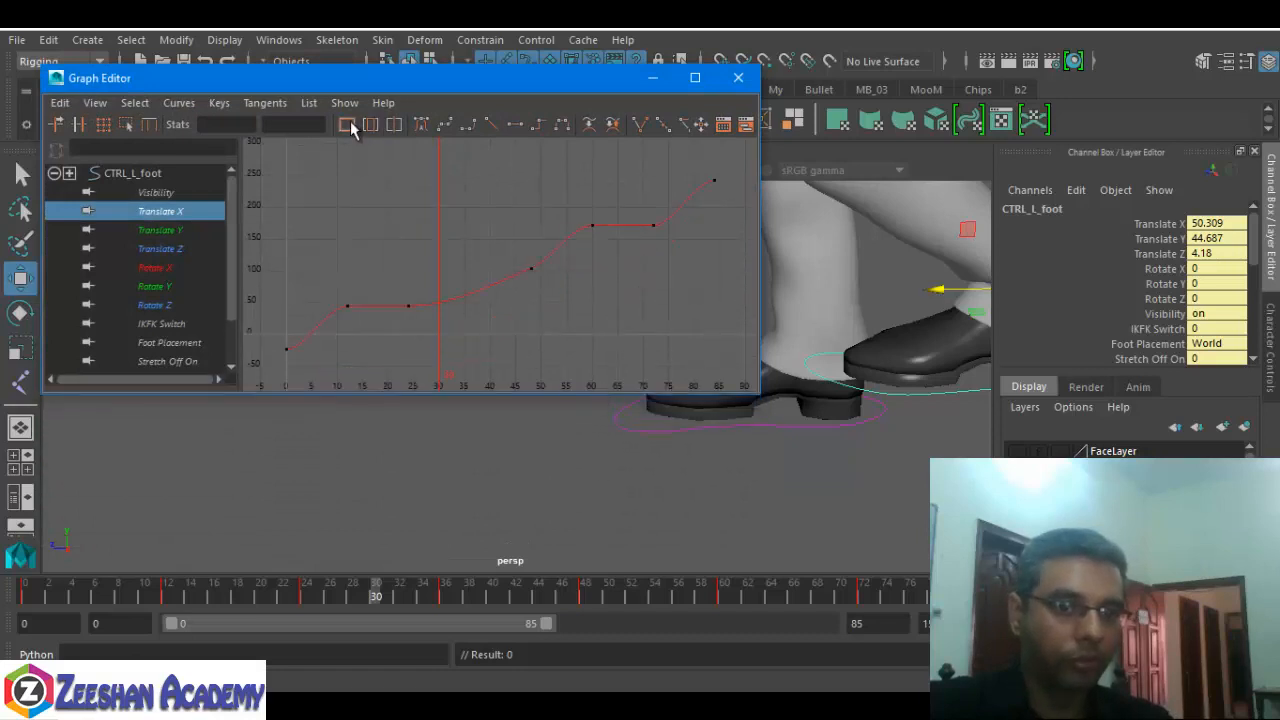
{"action": "middle_click_drag", "start_coordinate": [864, 437], "coordinate": [919, 495], "text": "alt"}
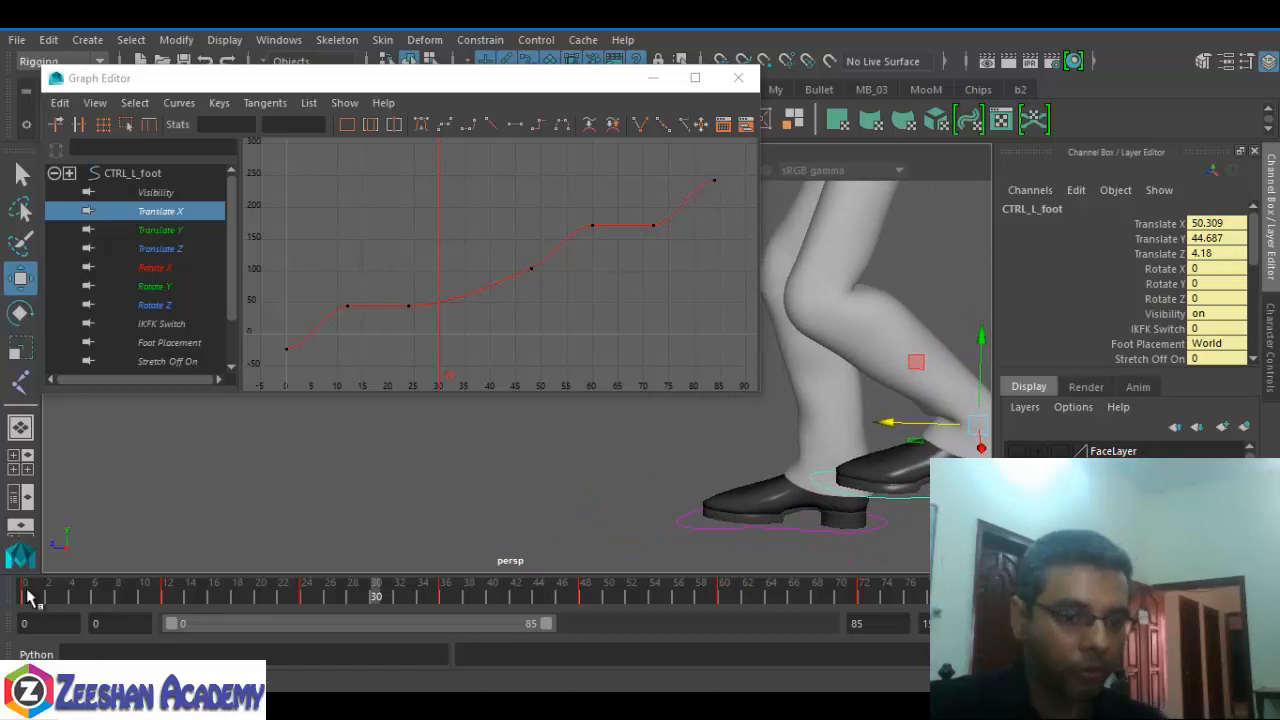
{"action": "mouse_move", "coordinate": [175, 590]}
{"action": "left_mouse_down"}
{"action": "mouse_move", "coordinate": [357, 591]}
{"action": "mouse_move", "coordinate": [172, 590]}
{"action": "left_mouse_up"}
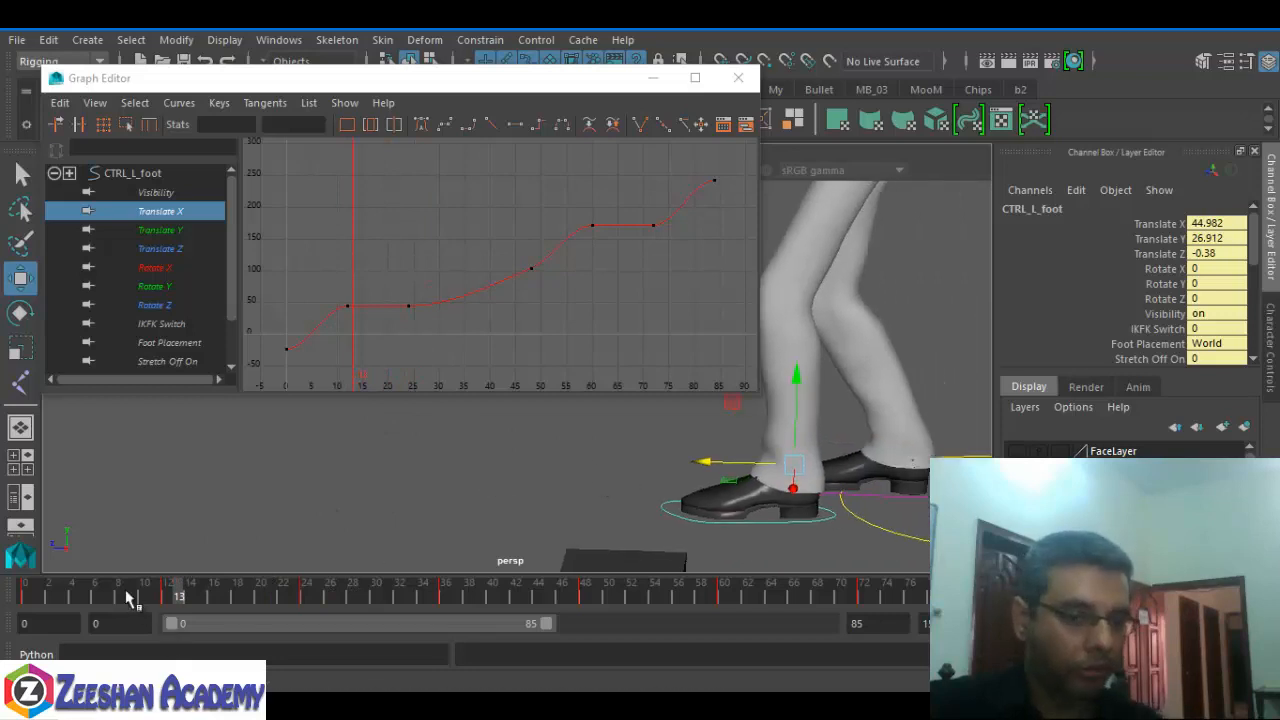
{"action": "left_click_drag", "start_coordinate": [129, 597], "coordinate": [236, 598]}
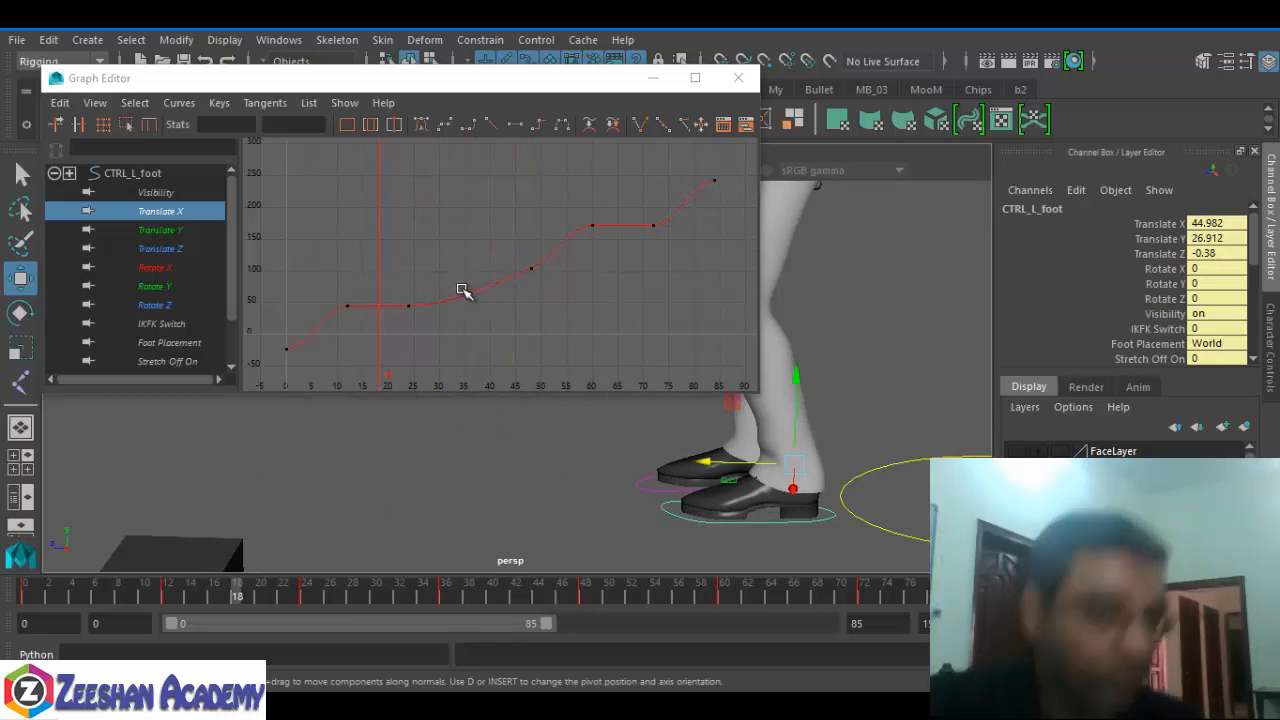
- Undo the deletion of the Translate X key and of the left foot control
{"action": "key", "text": "ctrl+z"}
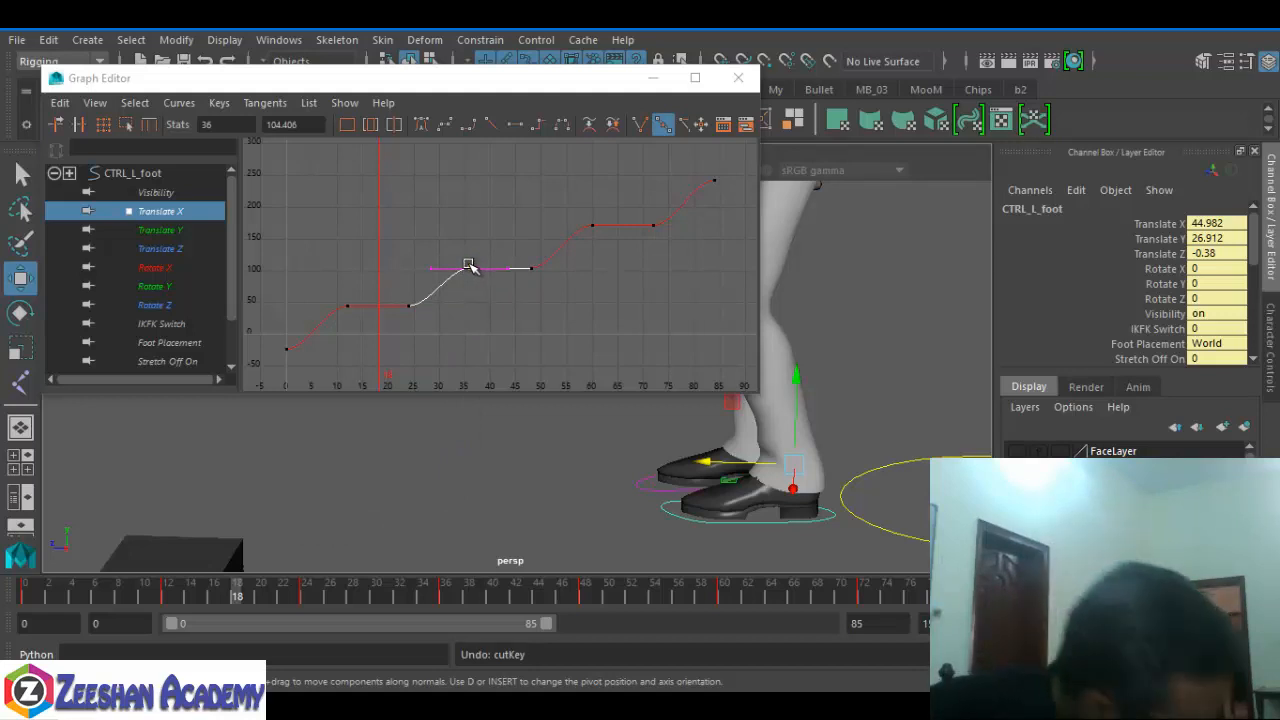
{"action": "left_click", "coordinate": [596, 430]}
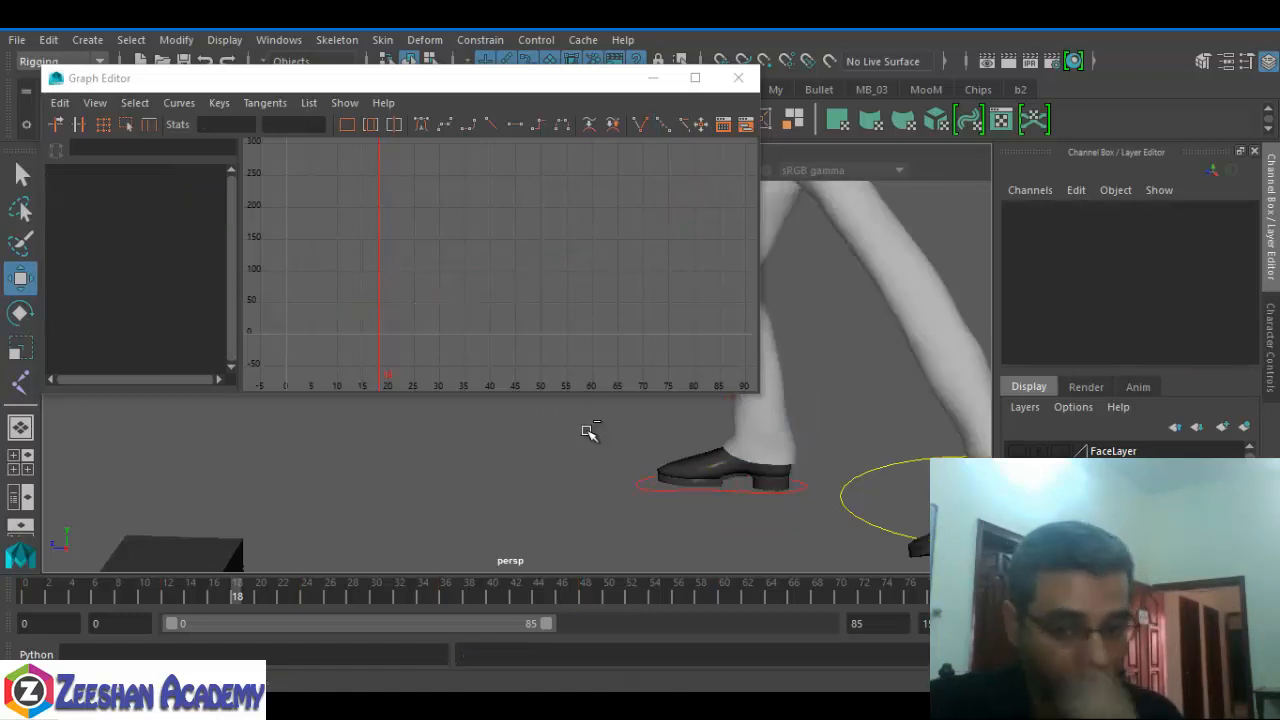
{"action": "key", "text": "ctrl+z"}
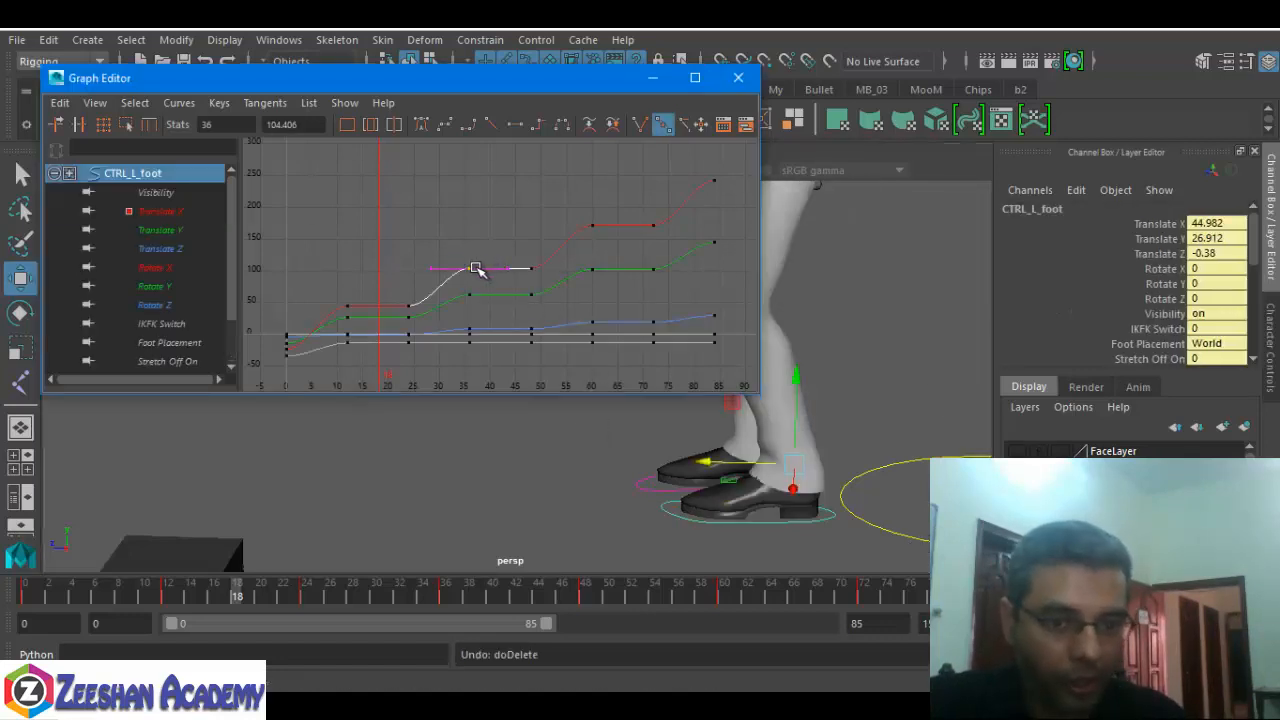
{"action": "key", "text": "ctrl+z"}
{"action": "key", "text": "ctrl+z"}
- Delete the frame 36 Translate X key again to preview the foot's motion up to frame 31, and undo the deletion
{"action": "left_click", "coordinate": [468, 270]}
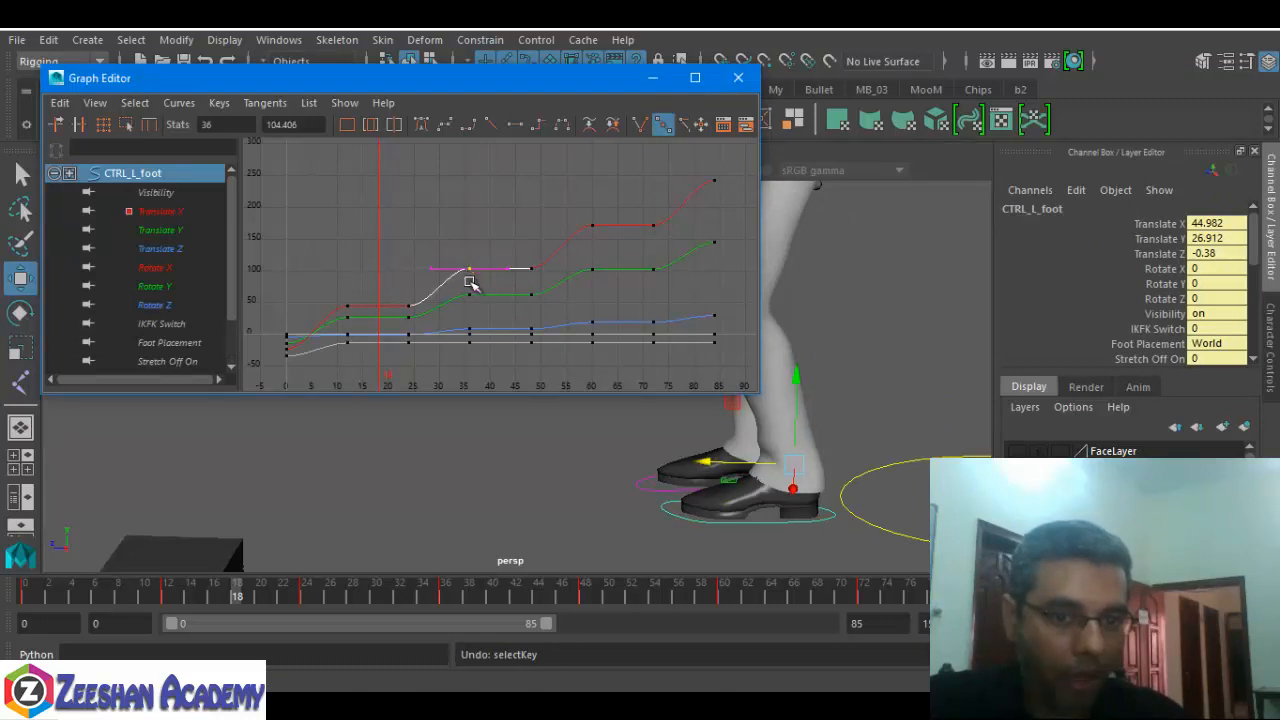
{"action": "key", "text": "Delete"}
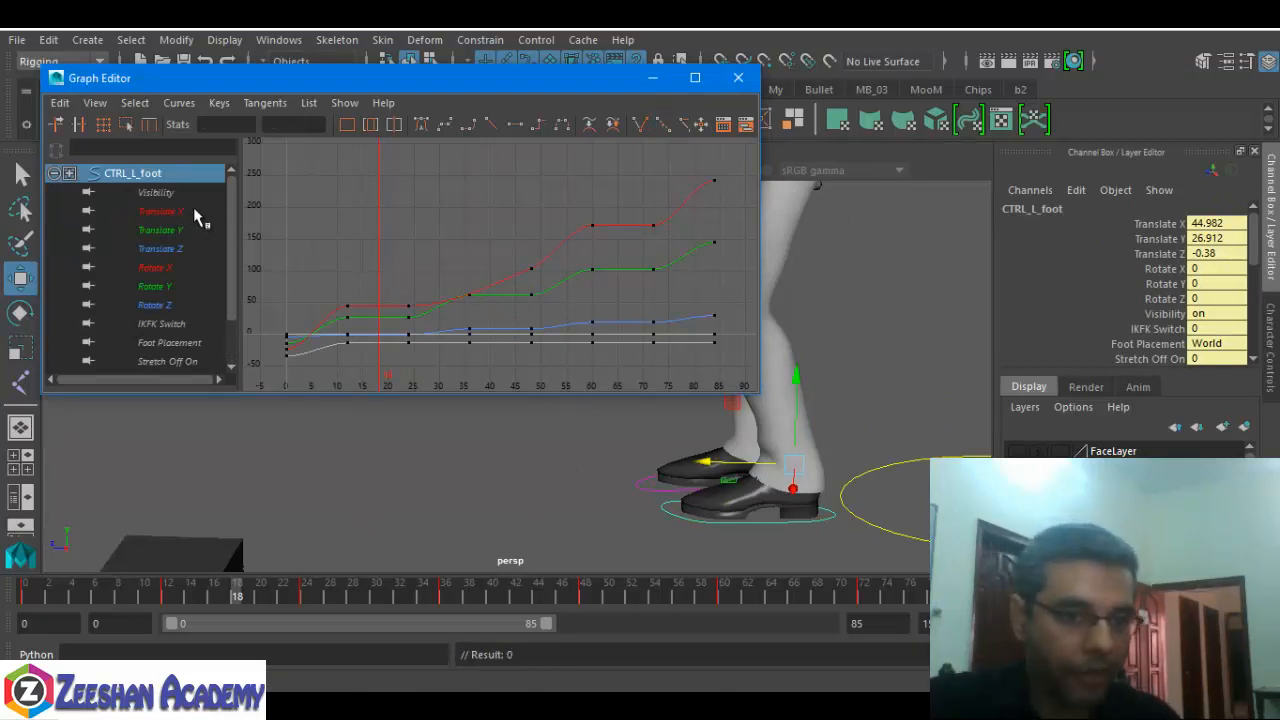
{"action": "left_click", "coordinate": [160, 211]}
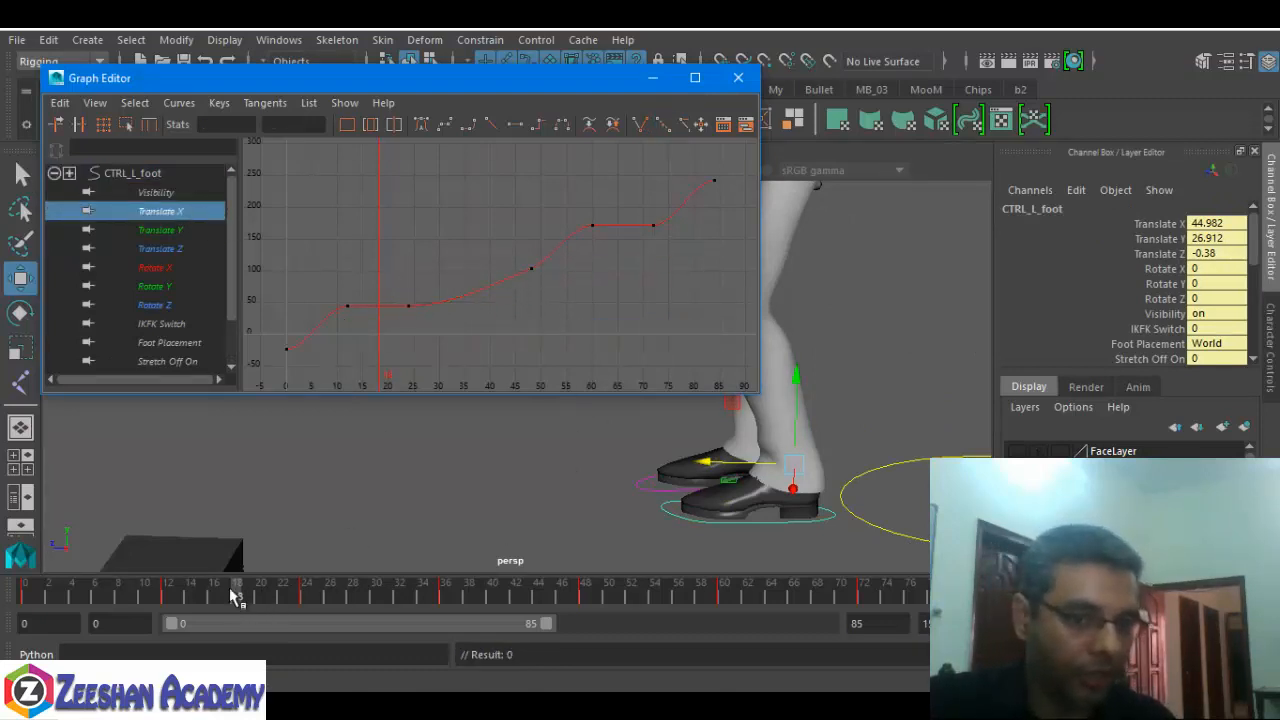
{"action": "left_click_drag", "start_coordinate": [230, 597], "coordinate": [365, 596]}
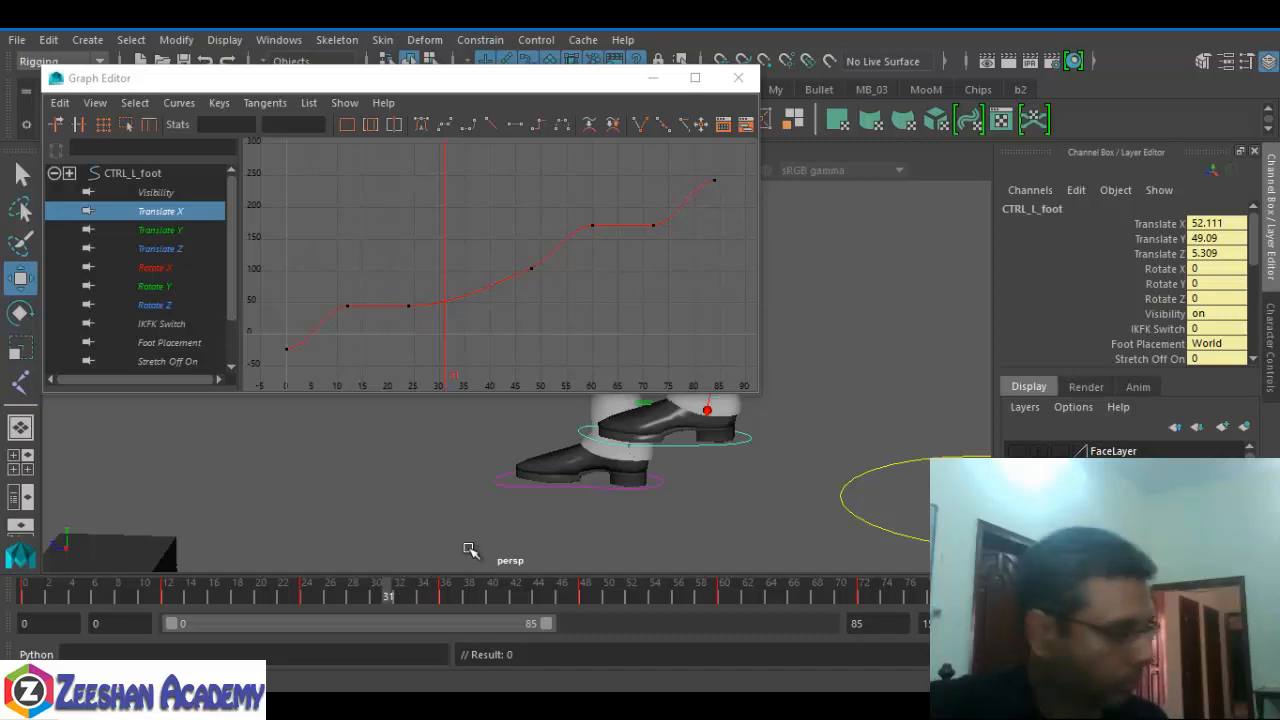
{"action": "key", "text": "ctrl+z"}
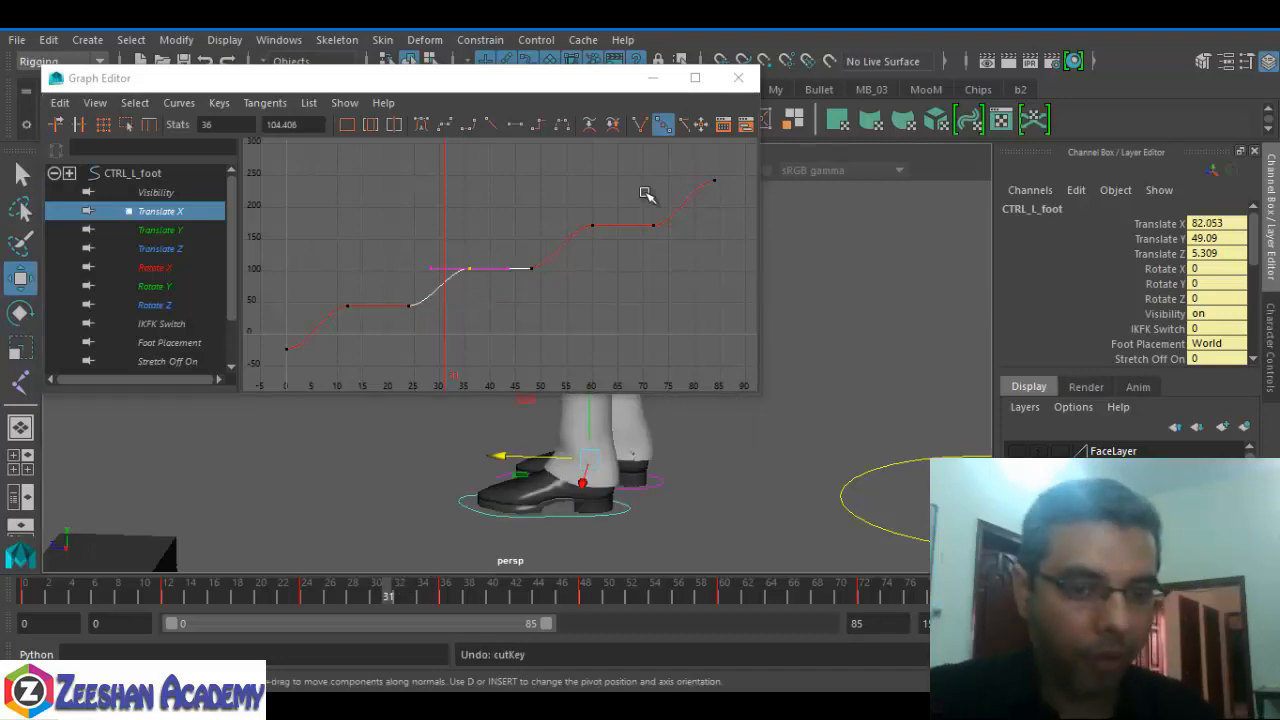
- Minimise the Graph Editor and scrub to frame 35 to examine the left foot's step with its hold keys
{"action": "left_click", "coordinate": [656, 79]}
{"action": "middle_click_drag", "start_coordinate": [586, 391], "coordinate": [619, 360], "text": "alt"}
{"action": "scroll", "coordinate": [619, 360], "scroll_direction": "down", "scroll_amount": 1}
{"action": "left_click_drag", "start_coordinate": [245, 592], "coordinate": [436, 598]}
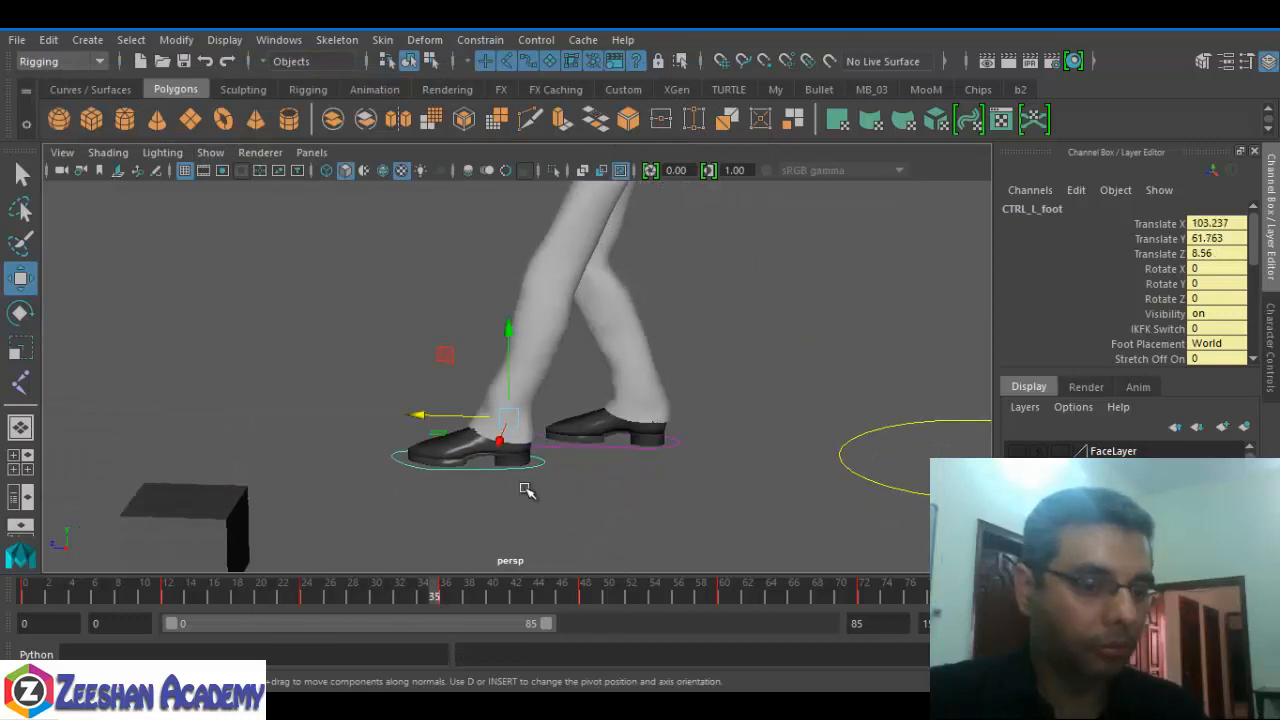
- Delete both demonstration cubes from the scene
{"action": "scroll", "coordinate": [527, 490], "scroll_direction": "down", "scroll_amount": 2}
{"action": "middle_click_drag", "start_coordinate": [527, 490], "coordinate": [457, 394], "text": "alt"}
{"action": "left_click_drag", "start_coordinate": [366, 323], "coordinate": [72, 470]}
{"action": "middle_click_drag", "start_coordinate": [266, 471], "coordinate": [404, 504], "text": "alt"}
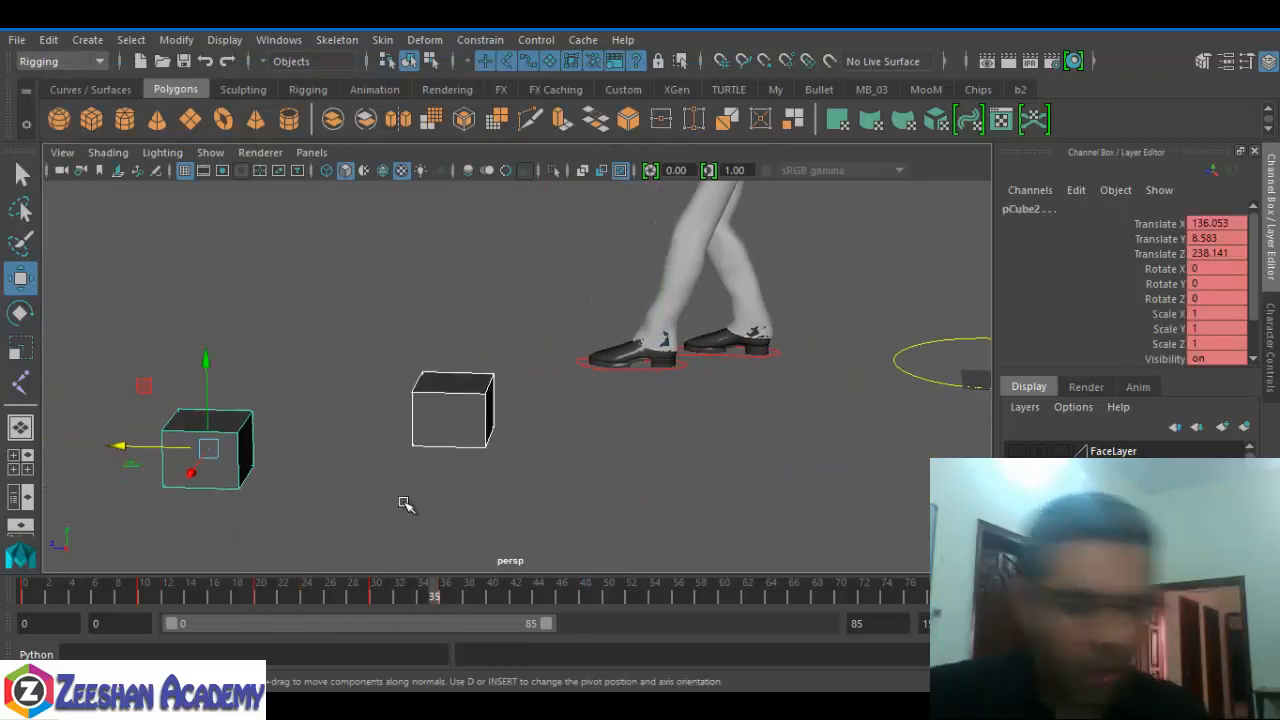
{"action": "key", "text": "Delete"}
- Restore the Graph Editor and display only the left foot control's Translate X, Y and Z curves
{"action": "middle_click_drag", "start_coordinate": [491, 492], "coordinate": [394, 506], "text": "alt"}
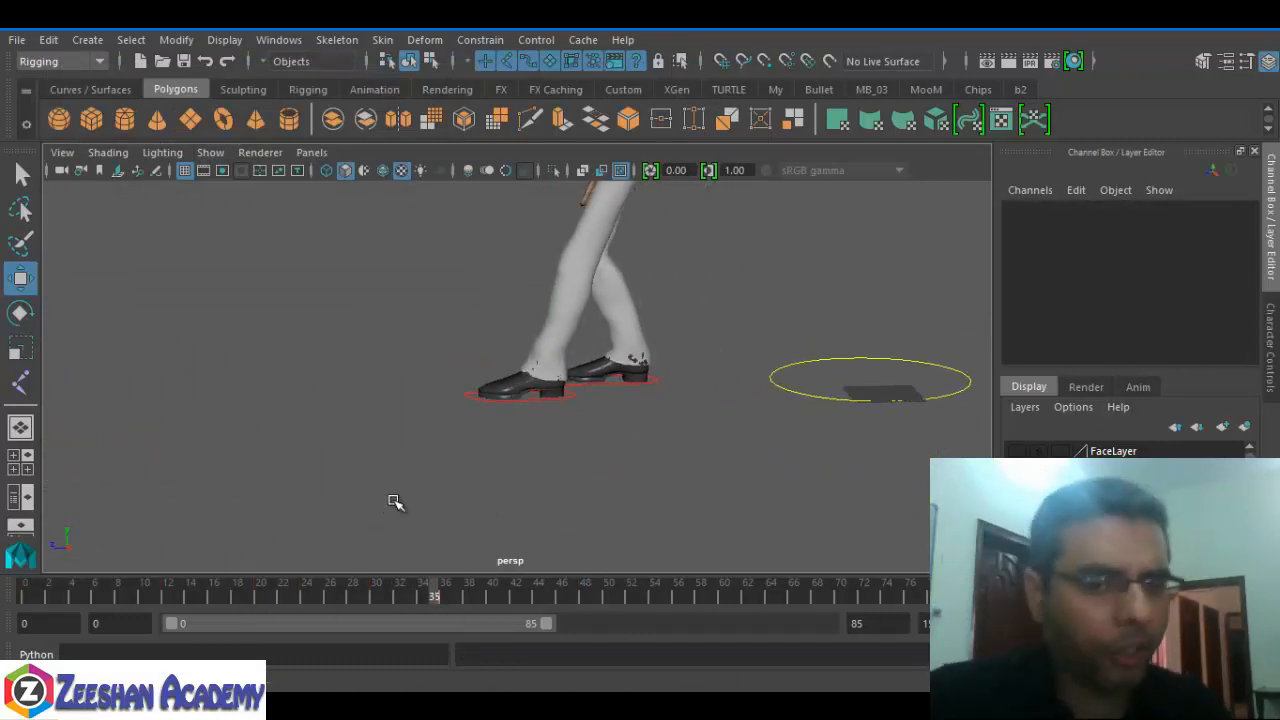
{"action": "scroll", "coordinate": [477, 517], "scroll_direction": "up", "scroll_amount": 2}
{"action": "middle_click_drag", "start_coordinate": [477, 517], "coordinate": [447, 503], "text": "alt"}
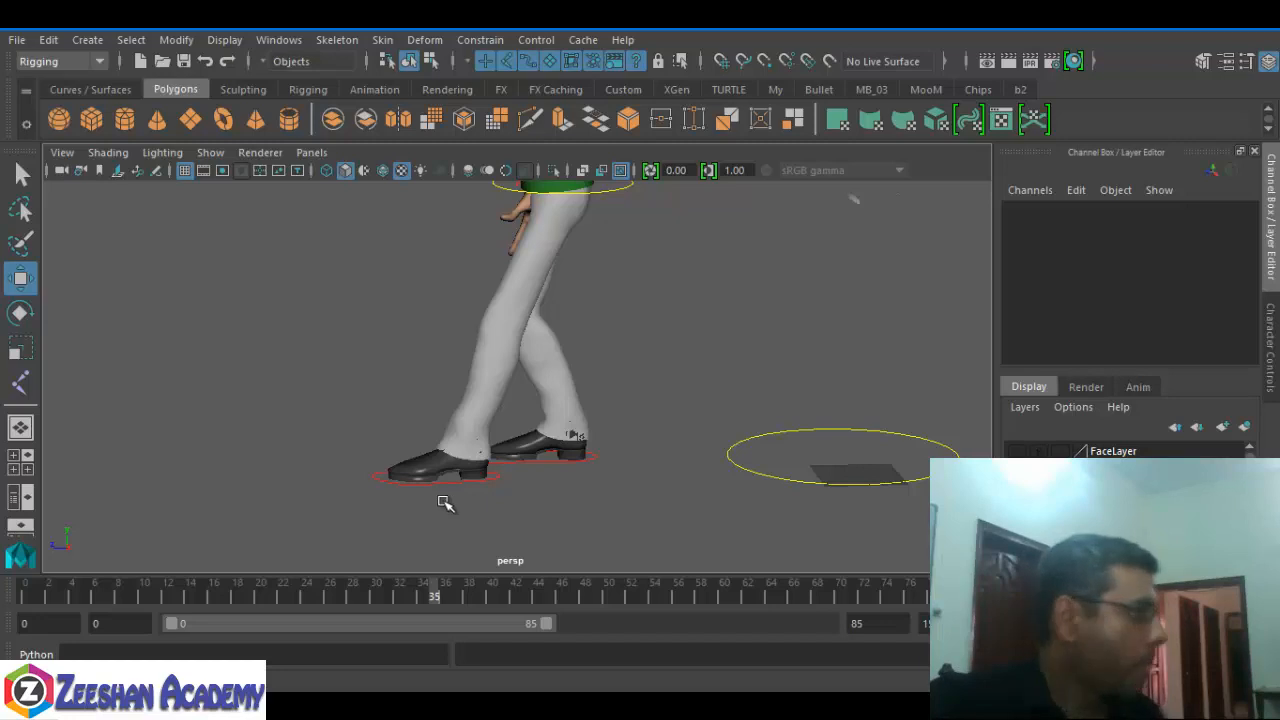
{"action": "left_click", "coordinate": [70, 677]}
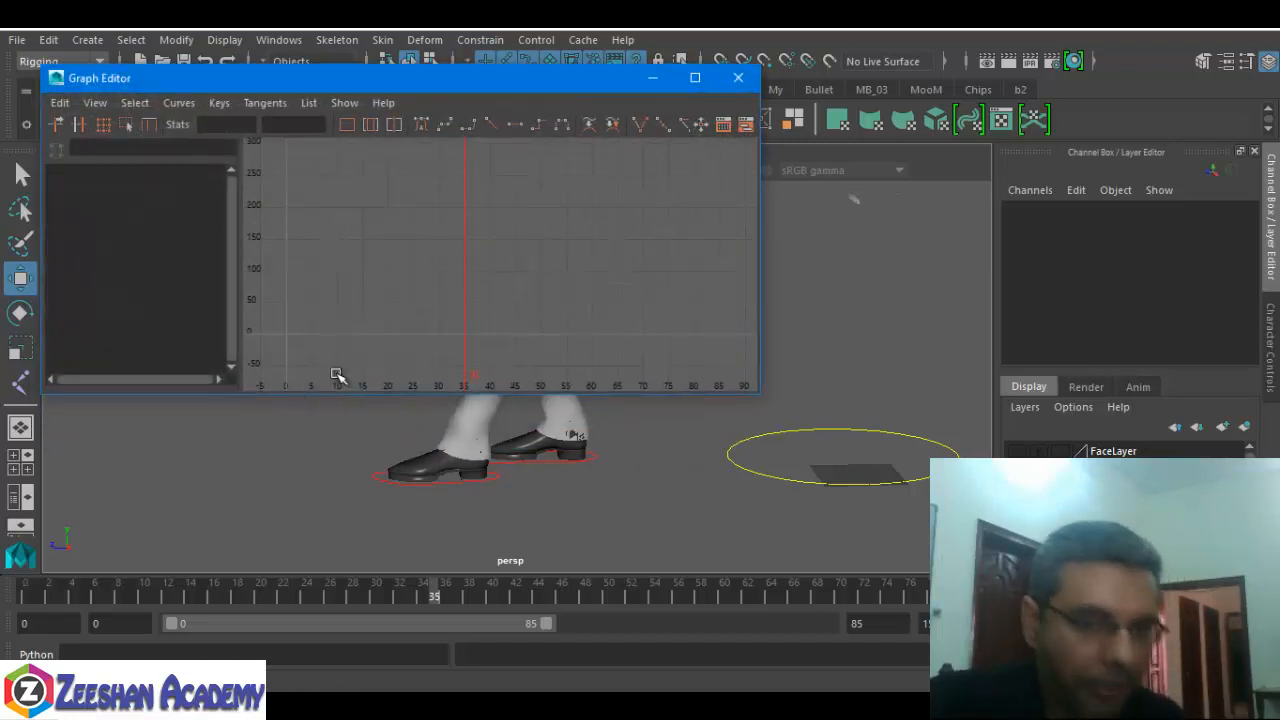
{"action": "left_click", "coordinate": [418, 487]}
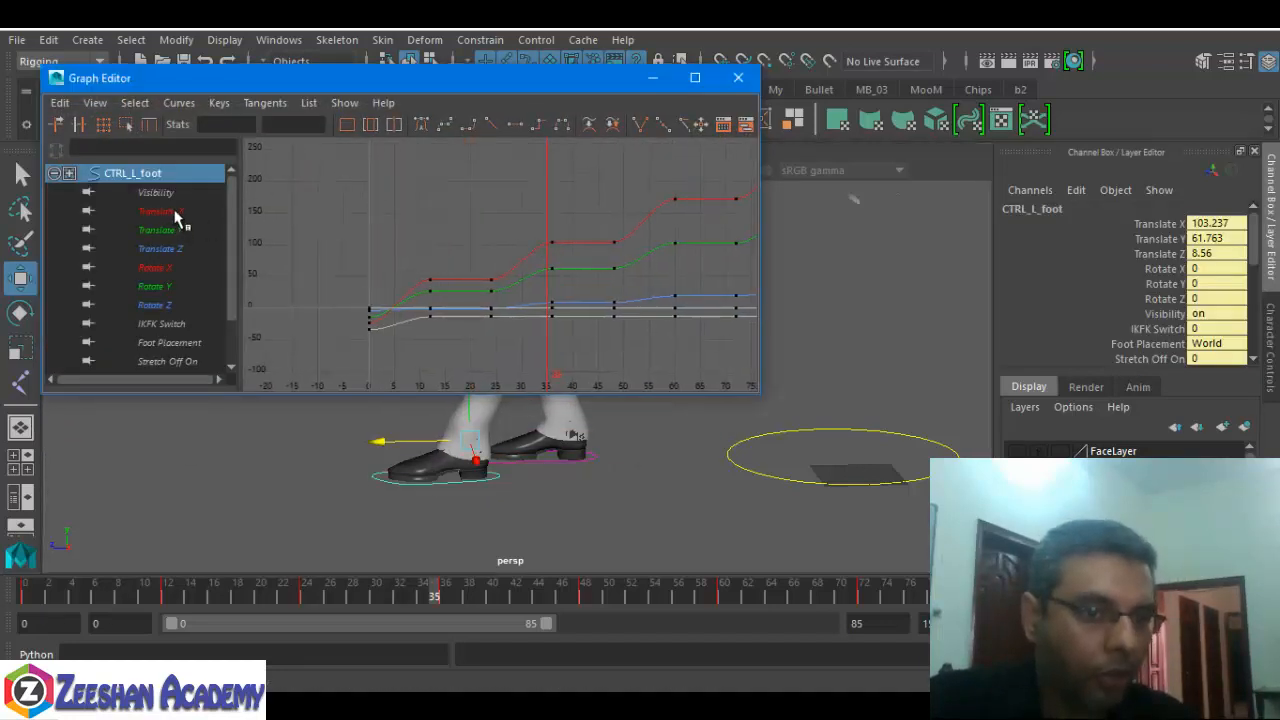
{"action": "left_click_drag", "start_coordinate": [175, 215], "coordinate": [181, 248]}
{"action": "left_click", "coordinate": [350, 124]}
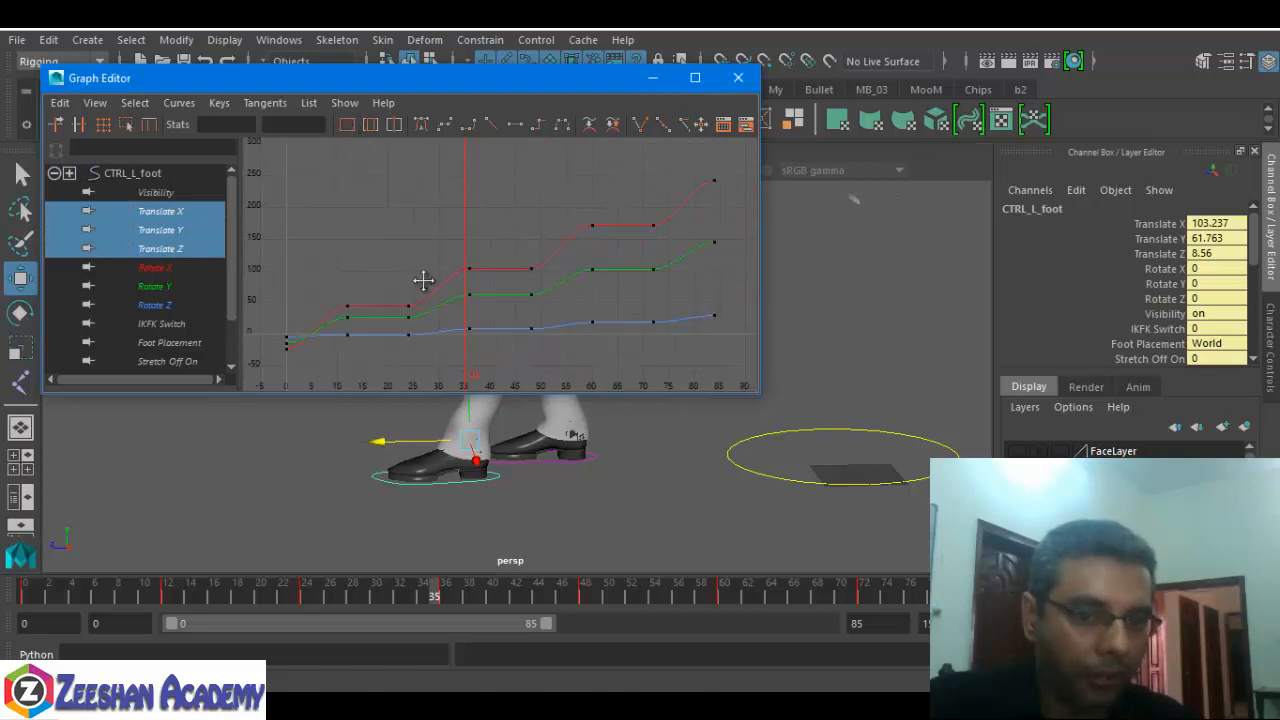
- Go to frame 0 and examine the starting keys of the left foot's Translate X, Y and Z curves
{"action": "right_click_drag", "start_coordinate": [423, 280], "coordinate": [617, 291], "text": "alt"}
{"action": "middle_click_drag", "start_coordinate": [617, 291], "coordinate": [660, 234], "text": "alt"}
{"action": "right_click_drag", "start_coordinate": [660, 234], "coordinate": [546, 245], "text": "alt"}
{"action": "middle_click_drag", "start_coordinate": [546, 245], "coordinate": [550, 241], "text": "alt"}
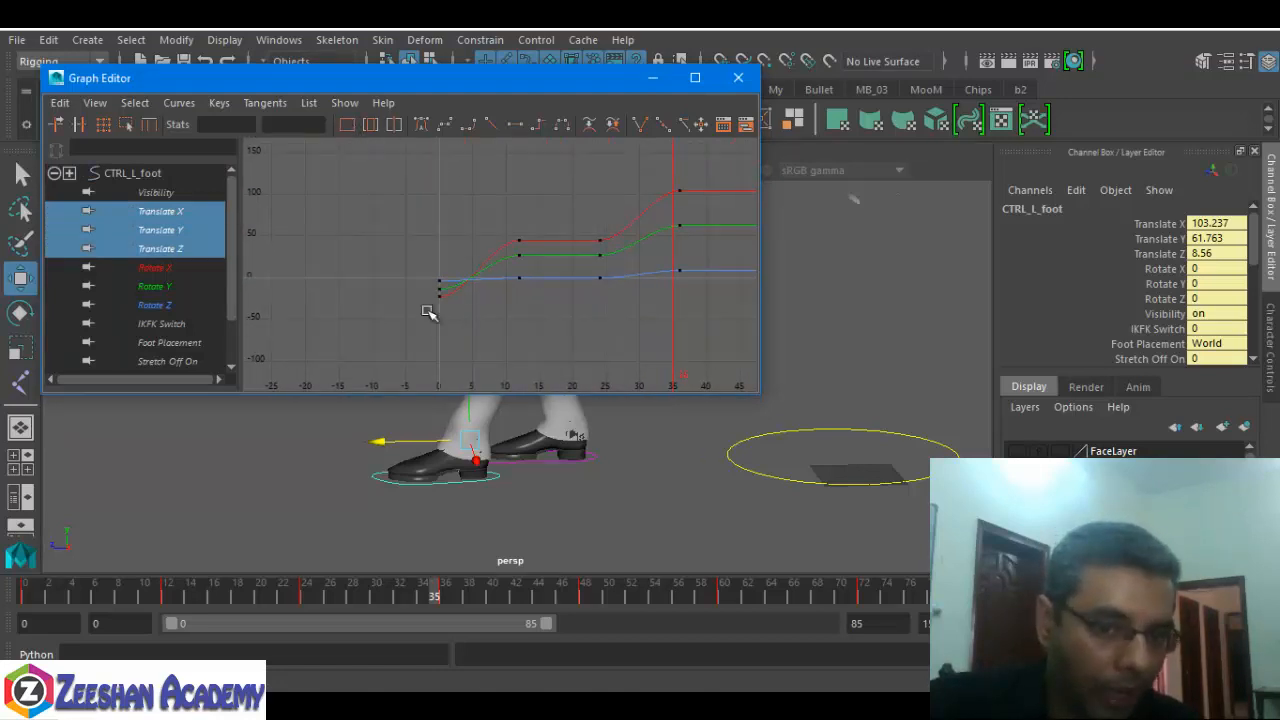
{"action": "left_click_drag", "start_coordinate": [73, 601], "coordinate": [22, 598]}
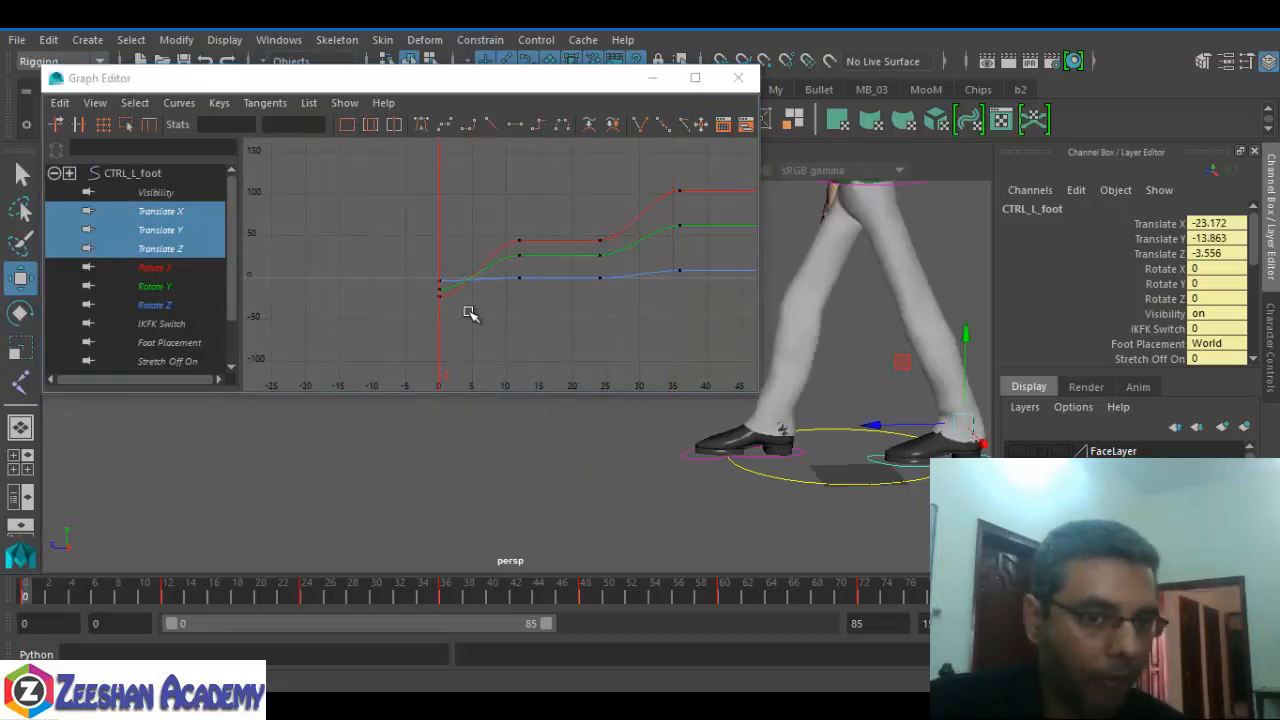
{"action": "left_click_drag", "start_coordinate": [452, 253], "coordinate": [433, 337]}
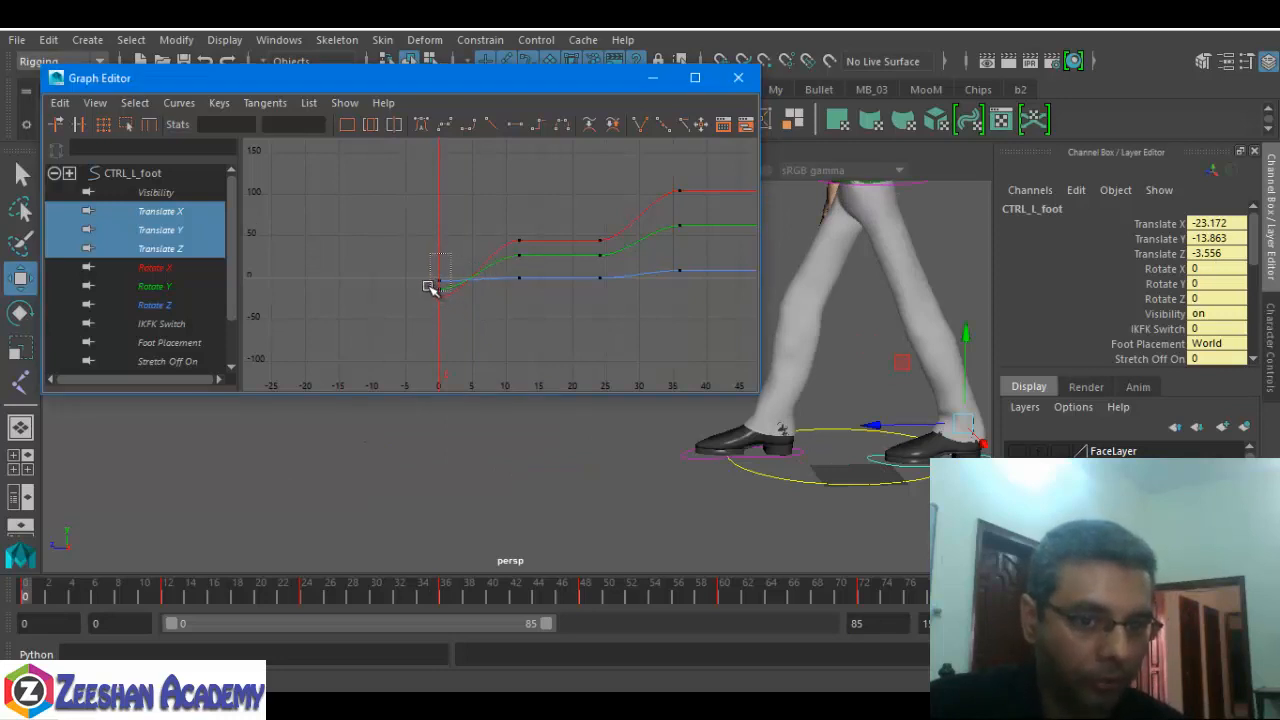
{"action": "left_click_drag", "start_coordinate": [430, 288], "coordinate": [422, 284]}
{"action": "right_click_drag", "start_coordinate": [394, 305], "coordinate": [500, 328], "text": "alt"}
{"action": "middle_click_drag", "start_coordinate": [431, 315], "coordinate": [596, 219], "text": "alt"}
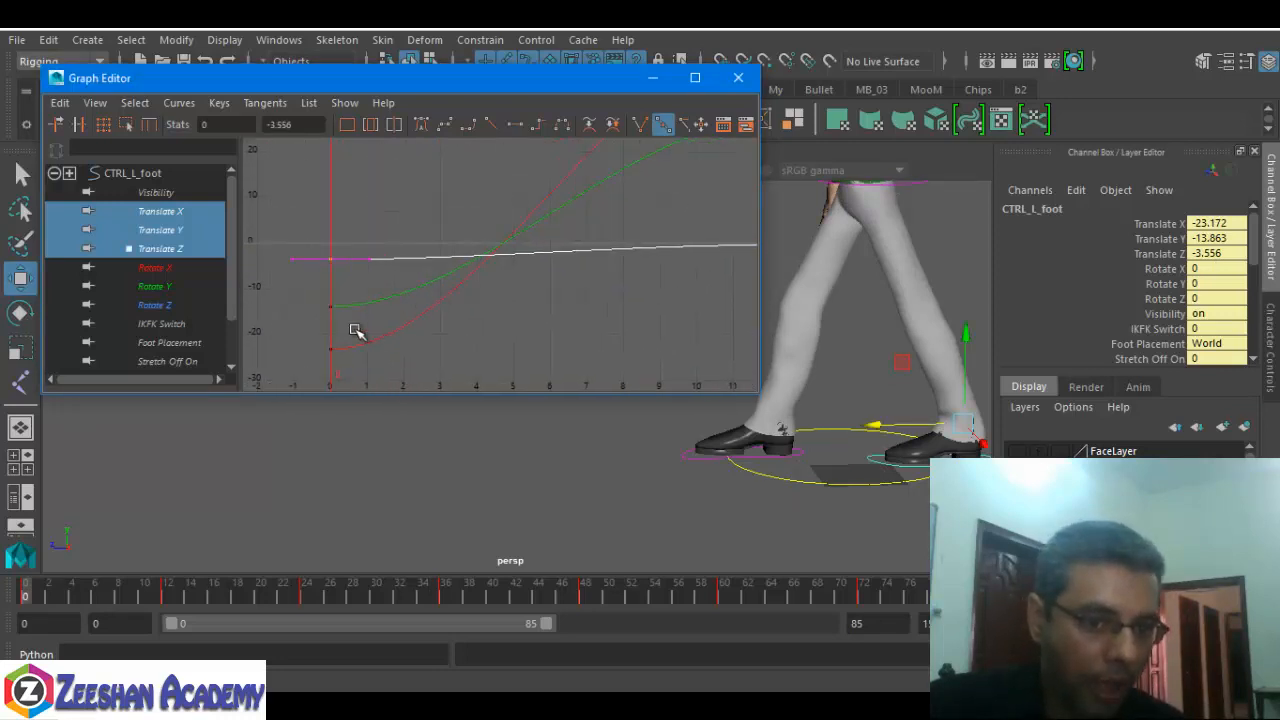
{"action": "left_click_drag", "start_coordinate": [356, 330], "coordinate": [288, 385]}
{"action": "right_click_drag", "start_coordinate": [416, 330], "coordinate": [359, 317], "text": "alt"}
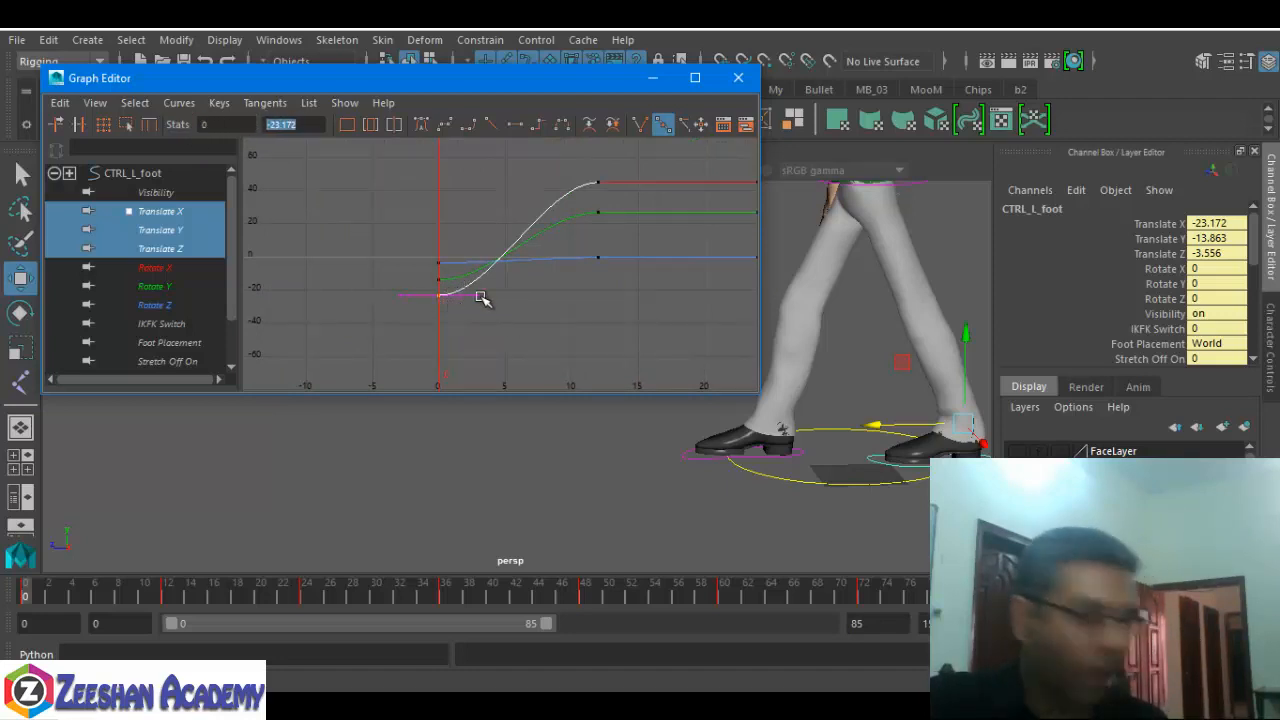
- Compare the left foot's Translate X keys at frames 12, 24 and 36 along the hold
{"action": "left_click", "coordinate": [592, 178]}
{"action": "middle_click_drag", "start_coordinate": [606, 206], "coordinate": [547, 223], "text": "alt"}
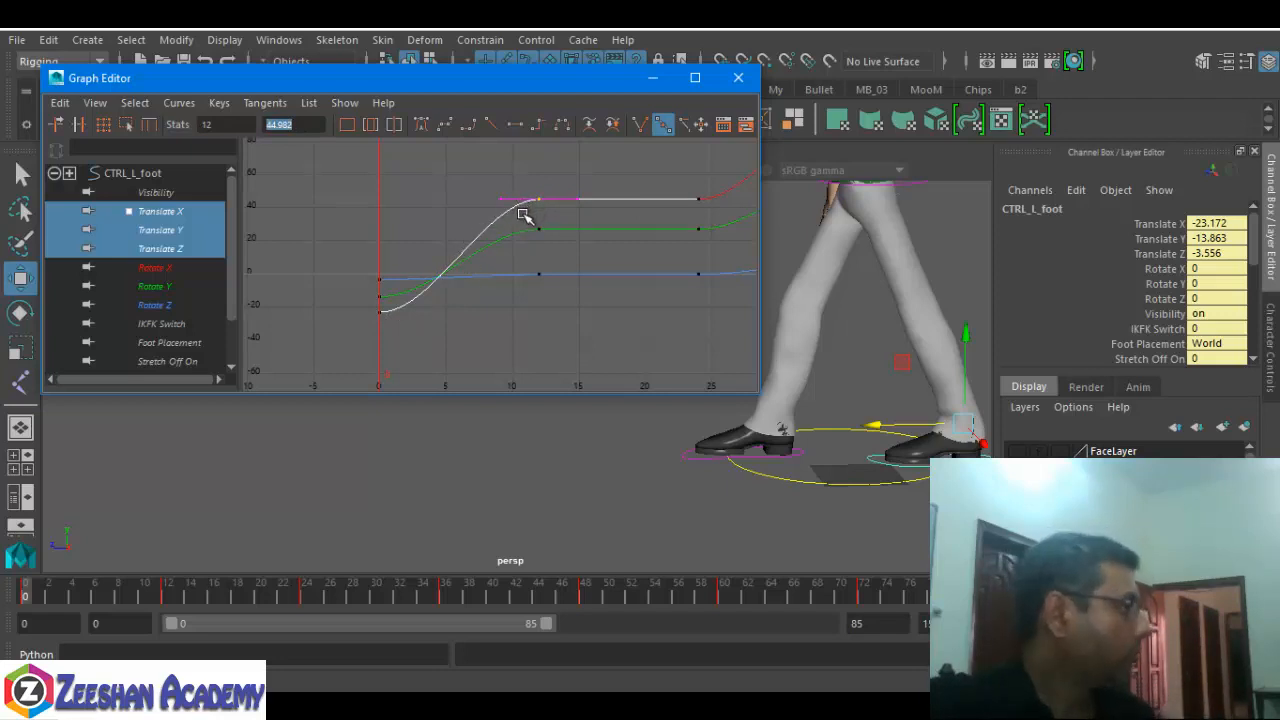
{"action": "middle_click_drag", "start_coordinate": [780, 288], "coordinate": [708, 333], "text": "alt"}
{"action": "middle_click_drag", "start_coordinate": [620, 263], "coordinate": [488, 291], "text": "alt"}
{"action": "scroll", "coordinate": [474, 280], "scroll_direction": "down", "scroll_amount": 5}
{"action": "scroll", "coordinate": [476, 278], "scroll_direction": "up", "scroll_amount": 4}
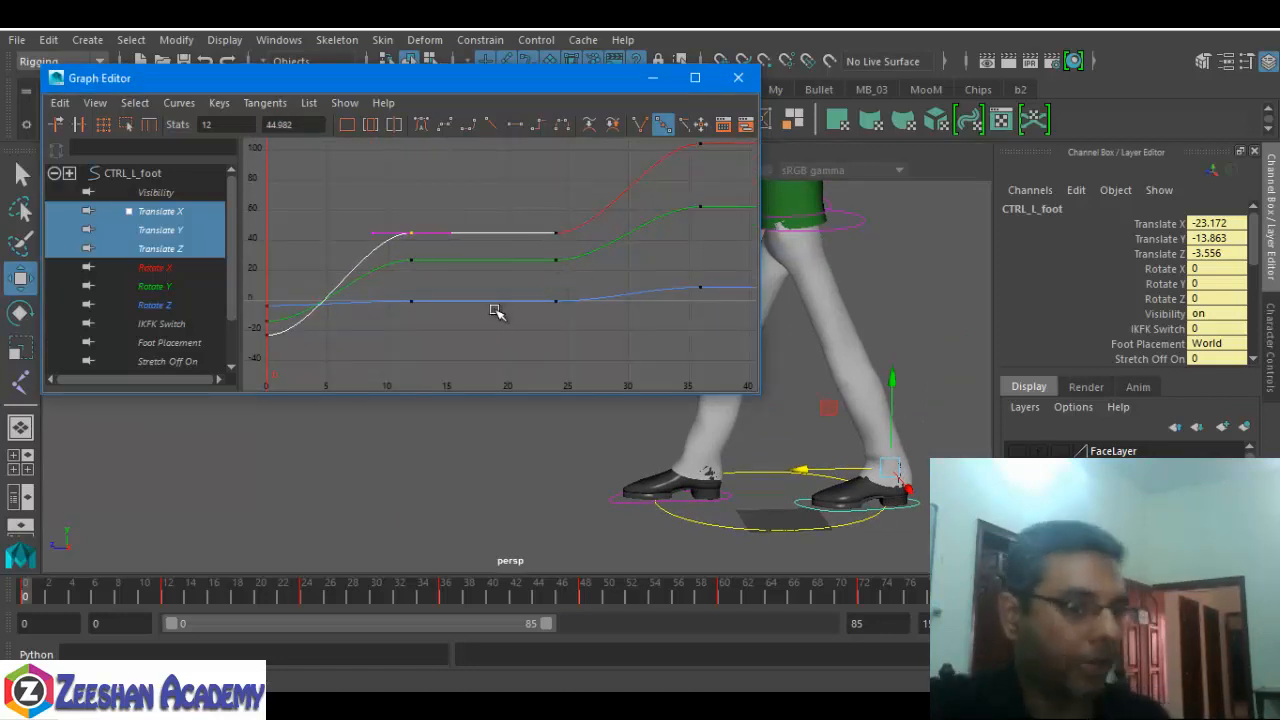
{"action": "left_click", "coordinate": [303, 594]}
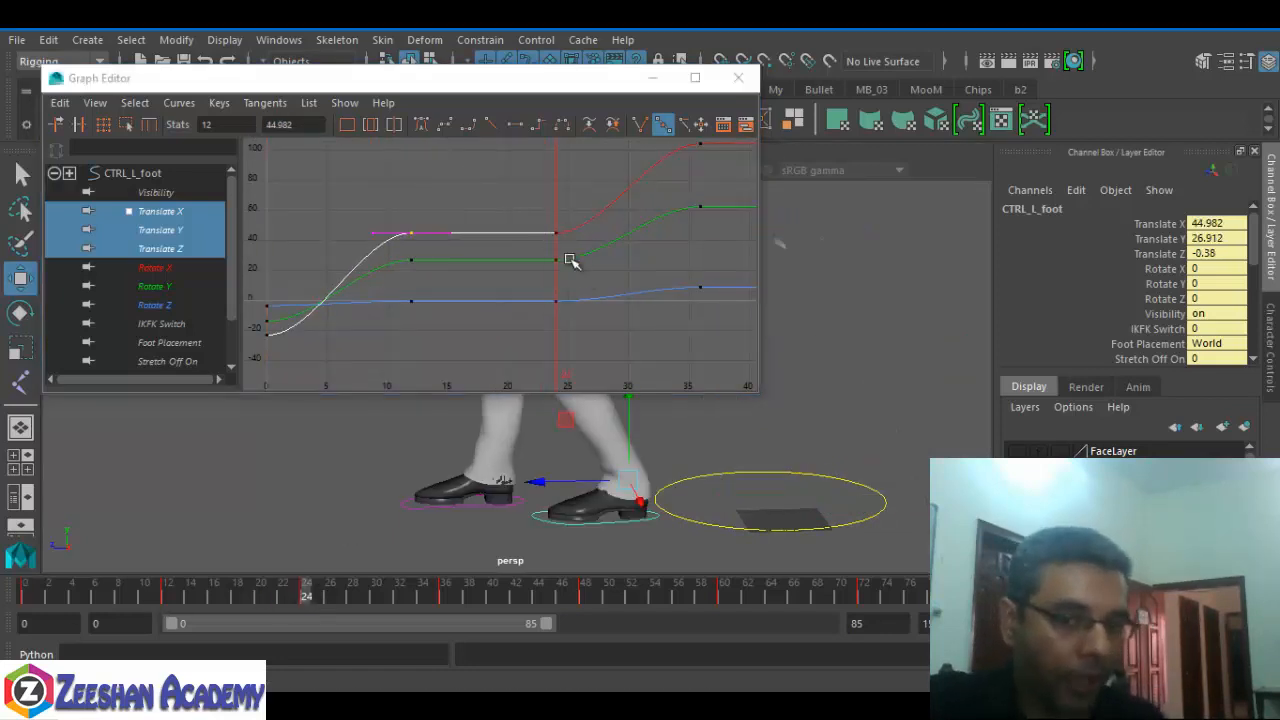
{"action": "left_click_drag", "start_coordinate": [553, 224], "coordinate": [565, 241]}
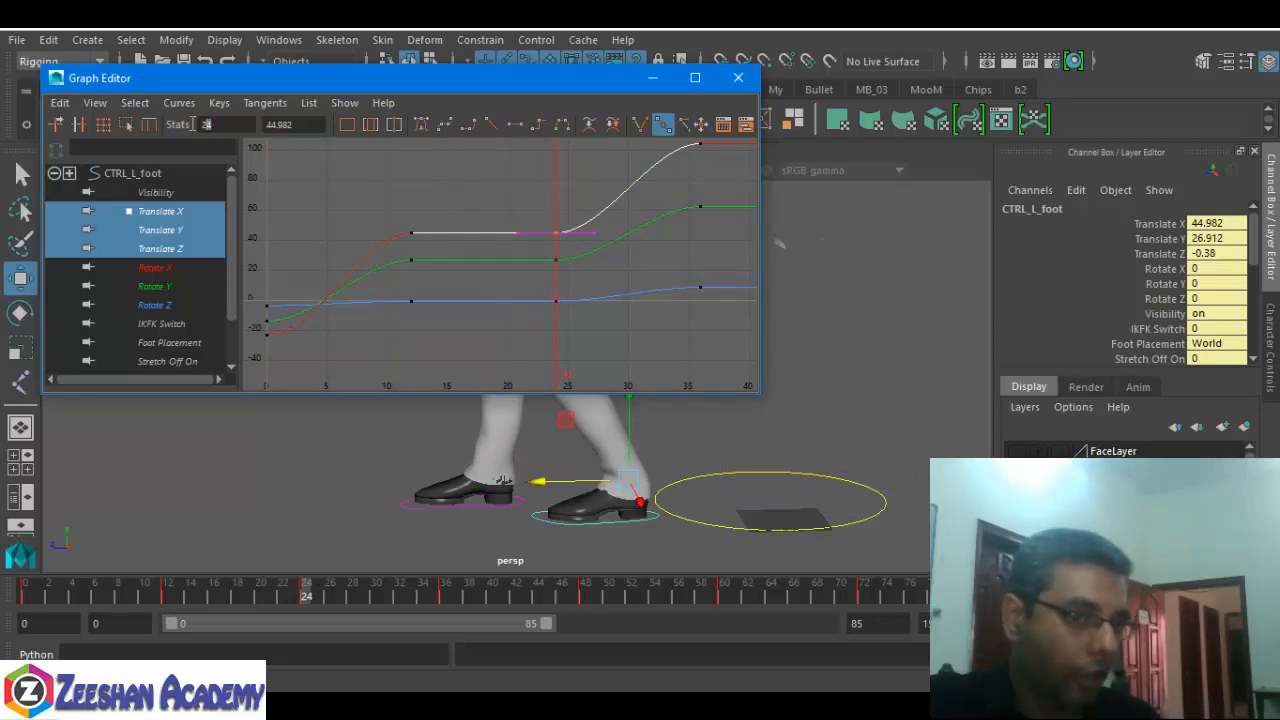
{"action": "left_click", "coordinate": [415, 229]}
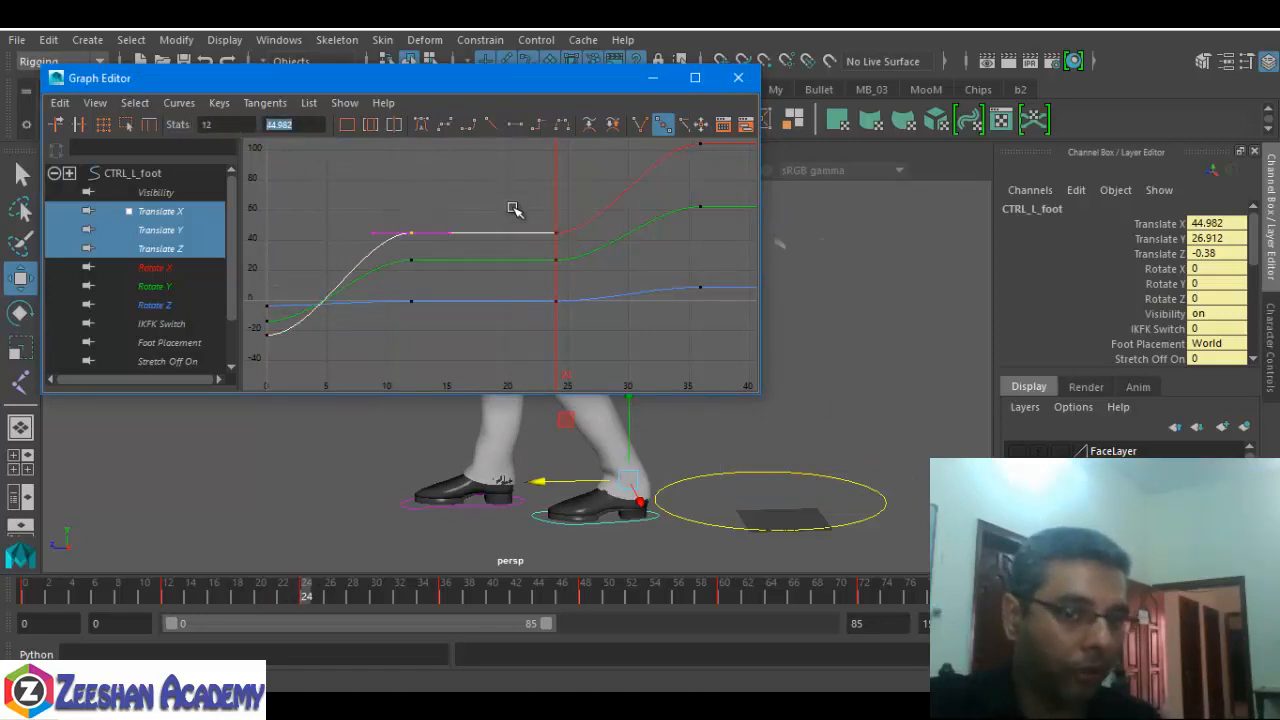
{"action": "left_click", "coordinate": [556, 233]}
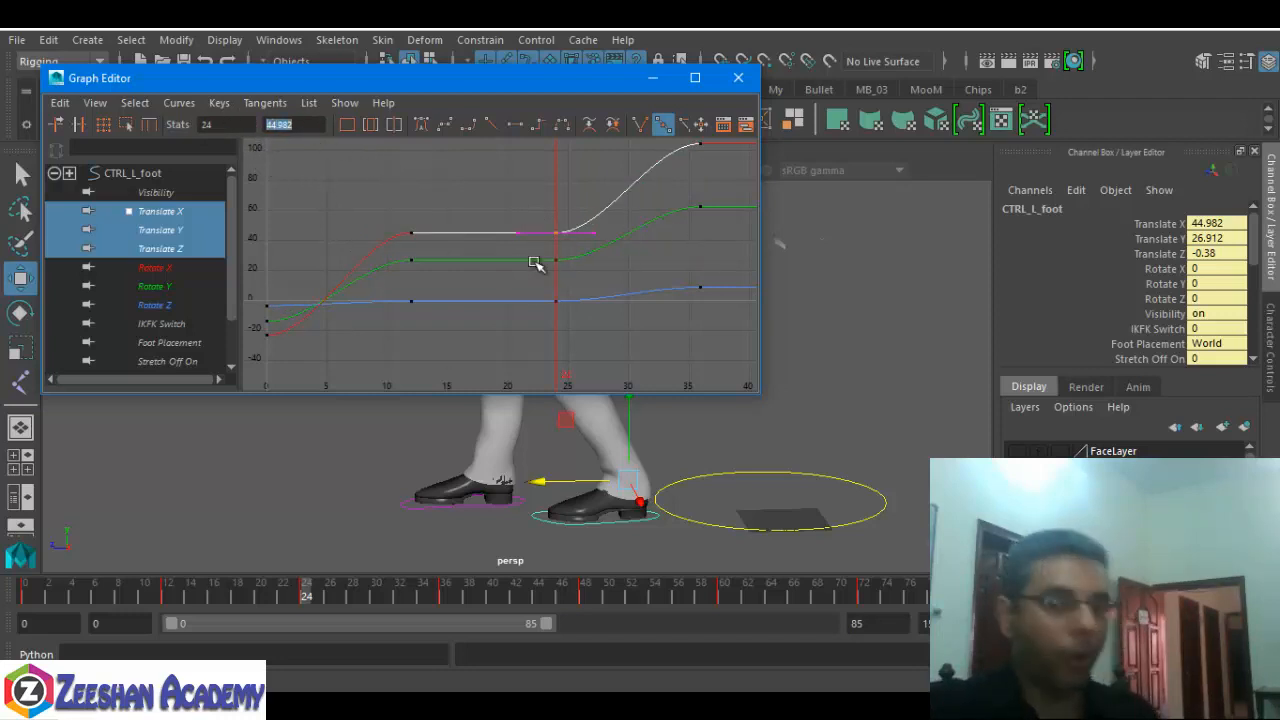
{"action": "left_click", "coordinate": [703, 145]}
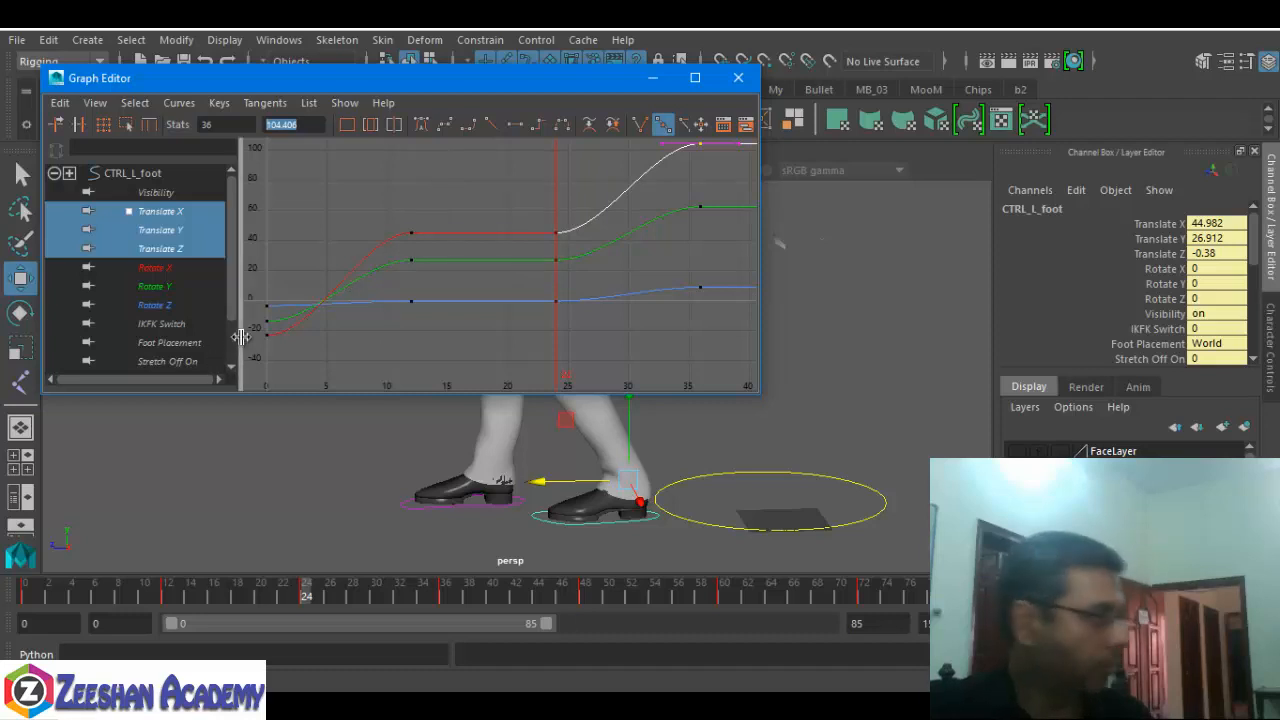
- Minimise the Graph Editor and scrub from frame 0 to frame 6 with the feet in view
{"action": "left_click", "coordinate": [652, 77]}
{"action": "middle_click_drag", "start_coordinate": [616, 326], "coordinate": [453, 260], "text": "alt"}
{"action": "right_click_drag", "start_coordinate": [322, 519], "coordinate": [490, 405], "text": "alt"}
{"action": "left_click_drag", "start_coordinate": [105, 590], "coordinate": [25, 606]}
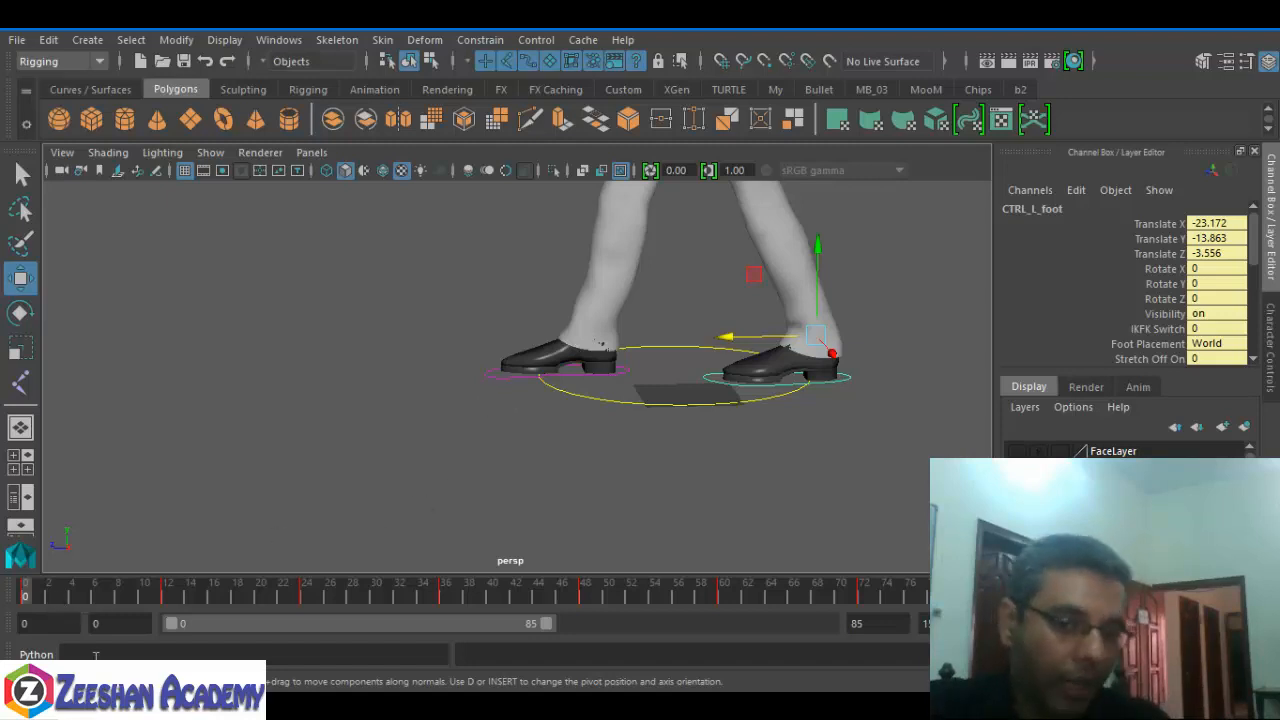
{"action": "left_click_drag", "start_coordinate": [33, 595], "coordinate": [97, 600]}
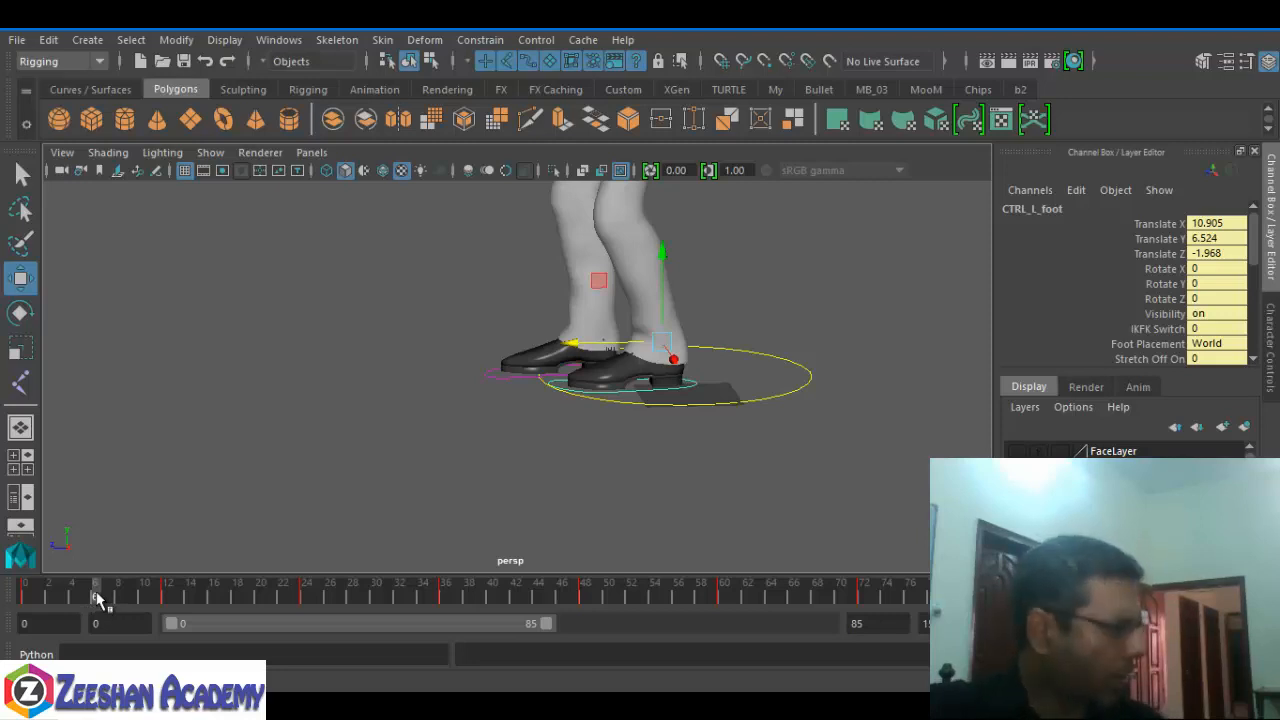
- Raise the left foot control at frame 6 to Translate Y of about 19.97 and tilt it to Rotate Z of about -20.47
{"action": "left_click_drag", "start_coordinate": [600, 358], "coordinate": [977, 338], "text": "alt"}
{"action": "key", "text": "e"}
{"action": "key", "text": "ctrl+z"}
{"action": "key", "text": "w"}
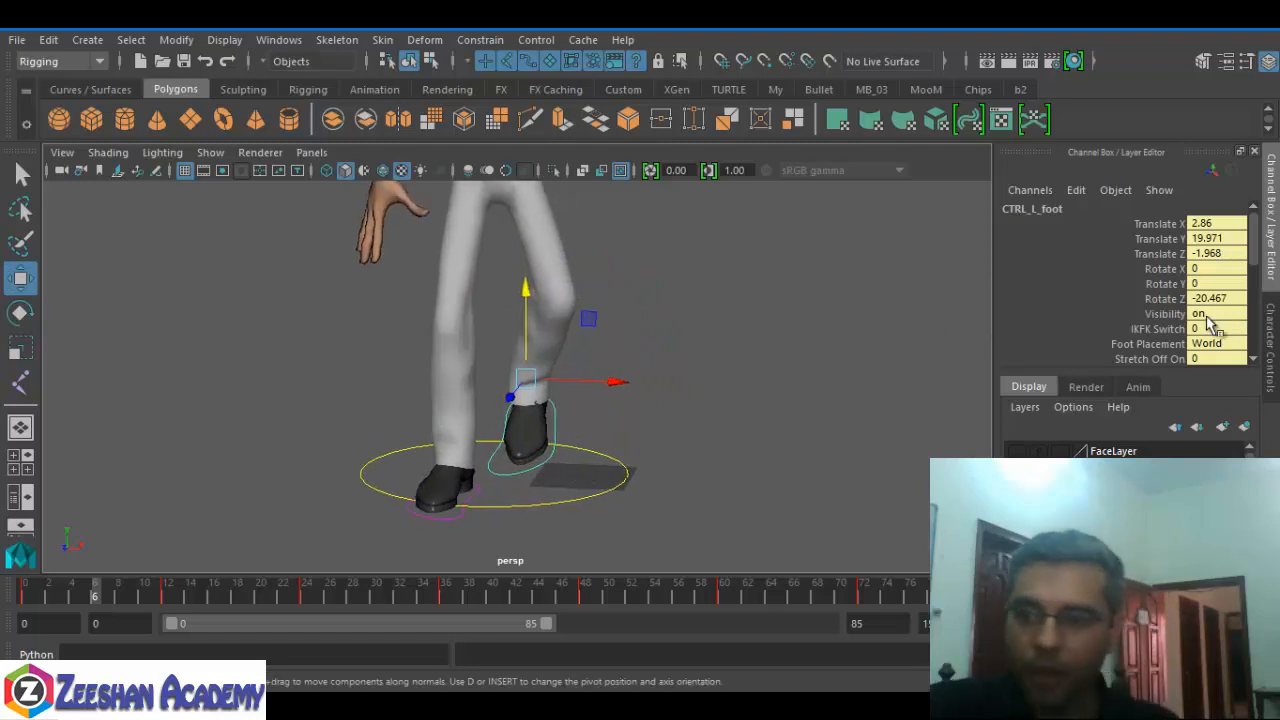
- Change the left foot control's Knee Swivel to -11.8
{"action": "left_click", "coordinate": [1160, 329]}
{"action": "scroll", "coordinate": [1165, 345], "scroll_direction": "down", "scroll_amount": 1}
{"action": "left_click", "coordinate": [1165, 347]}
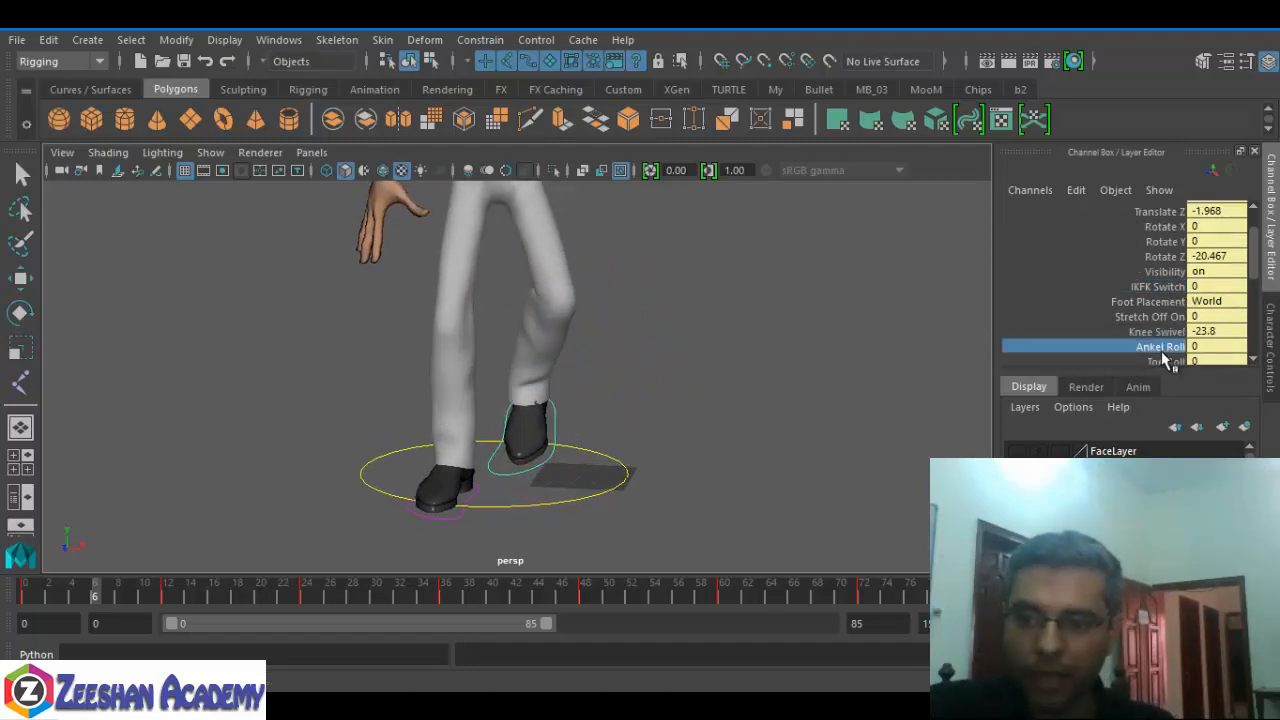
{"action": "left_click", "coordinate": [1158, 331]}
{"action": "middle_click_drag", "start_coordinate": [791, 363], "coordinate": [662, 433]}
- Turn the left foot to Rotate Y of about 12.53, shift it to Translate Z of about -4.84, and key the pose at frame 6
{"action": "key", "text": "e"}
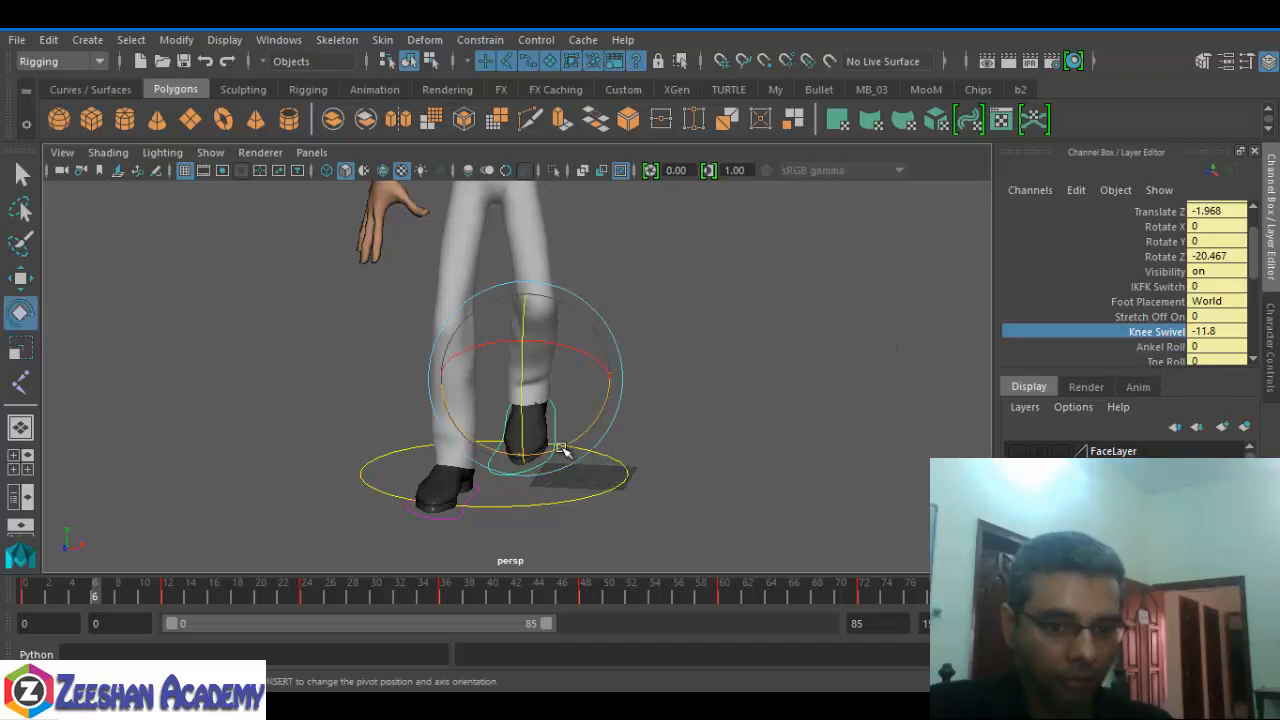
{"action": "left_click_drag", "start_coordinate": [560, 462], "coordinate": [588, 452]}
{"action": "key", "text": "w"}
{"action": "left_click_drag", "start_coordinate": [622, 381], "coordinate": [612, 389]}
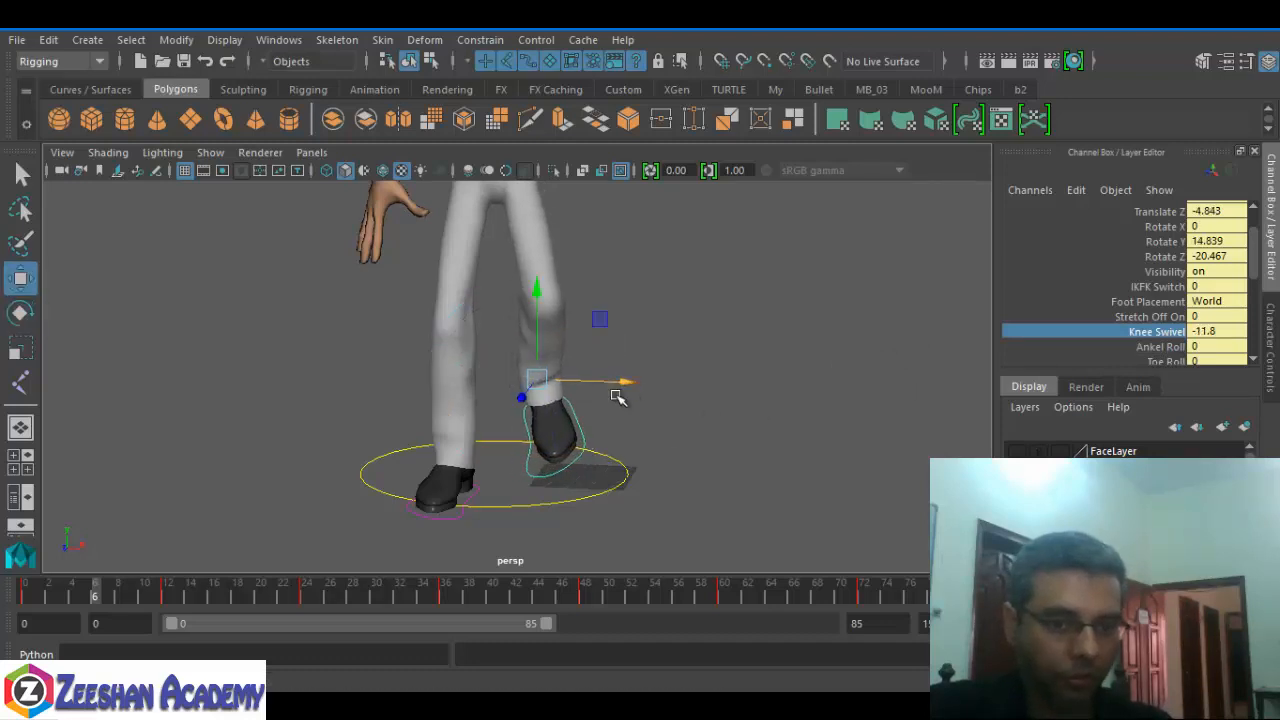
{"action": "key", "text": "e"}
{"action": "left_click_drag", "start_coordinate": [603, 432], "coordinate": [598, 440]}
{"action": "left_click_drag", "start_coordinate": [598, 440], "coordinate": [513, 440], "text": "alt"}
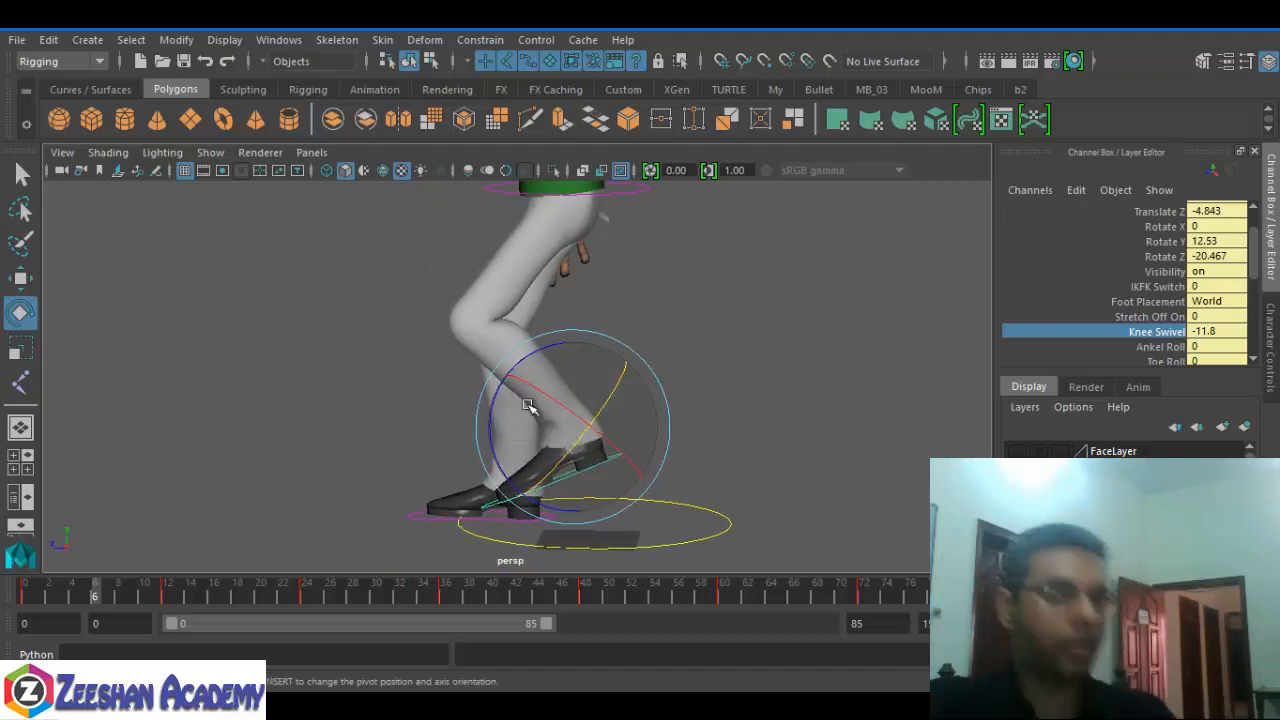
{"action": "left_click_drag", "start_coordinate": [543, 314], "coordinate": [480, 400], "text": "alt"}
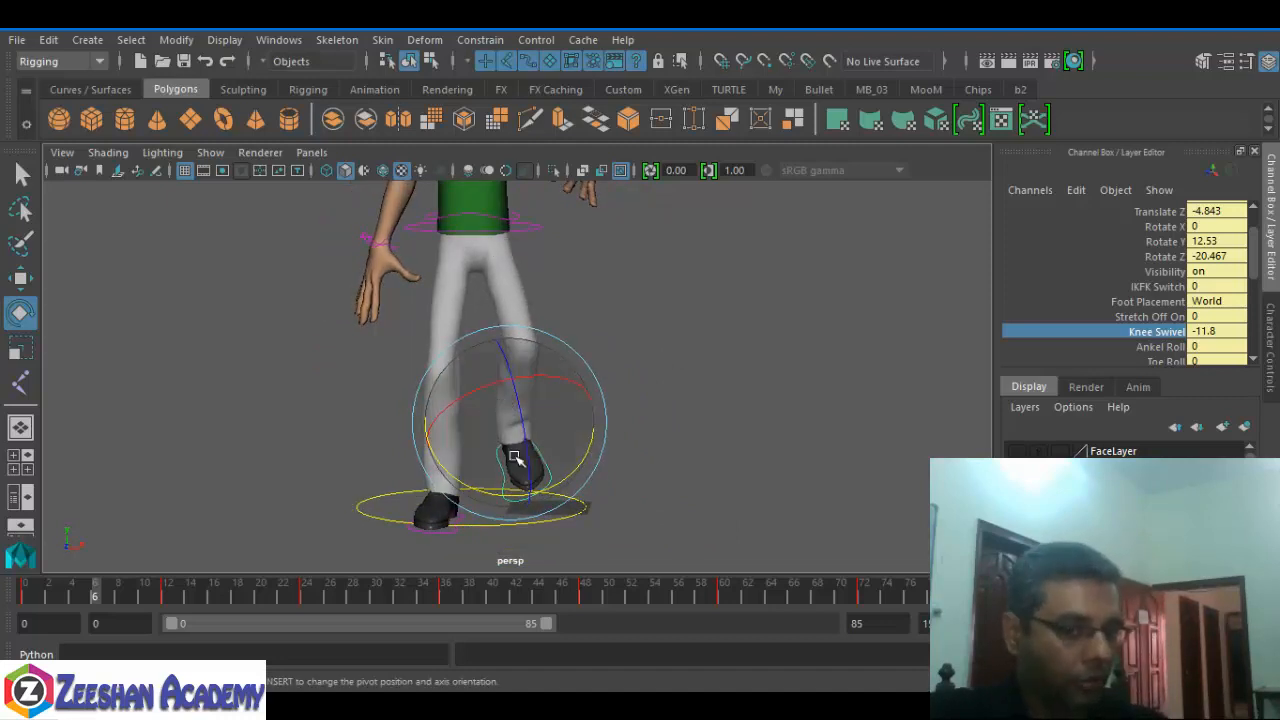
{"action": "key", "text": "s"}
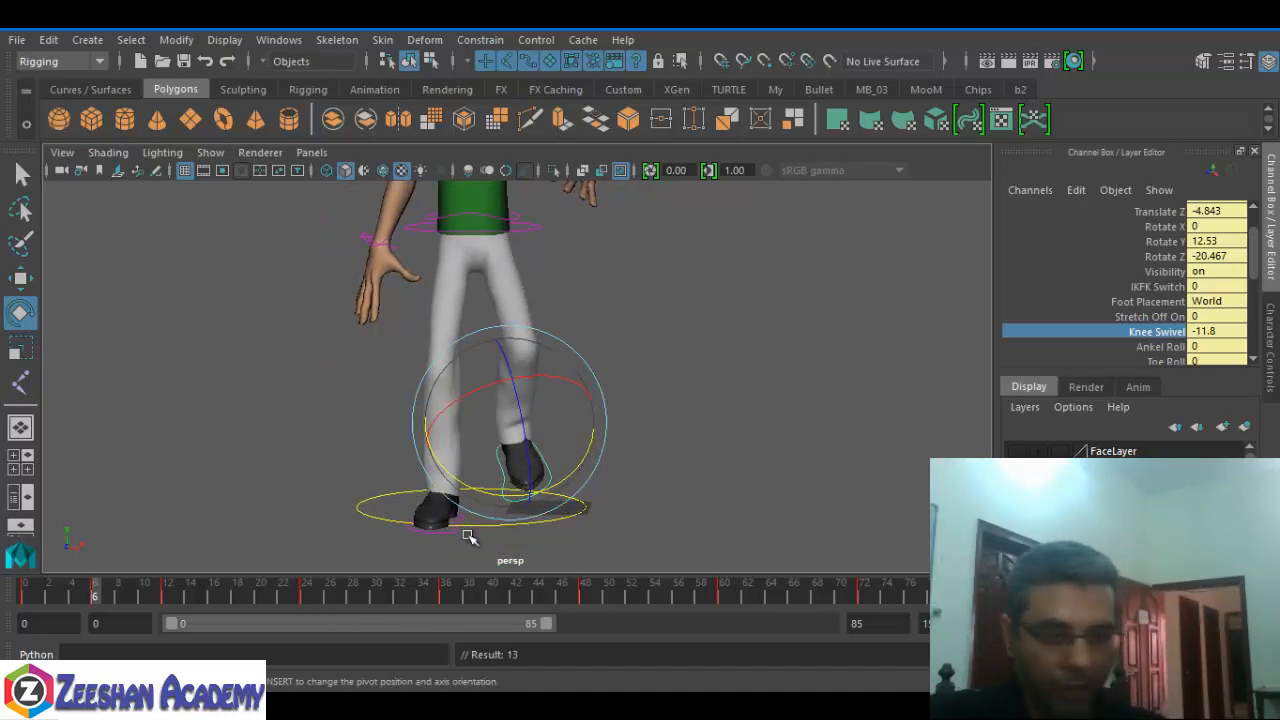
- Switch to the front view and play the walk to check the character's full body motion
{"action": "key", "text": "space"}
{"action": "left_click_drag", "start_coordinate": [529, 391], "coordinate": [531, 443]}
{"action": "scroll", "coordinate": [414, 423], "scroll_direction": "down", "scroll_amount": 2}
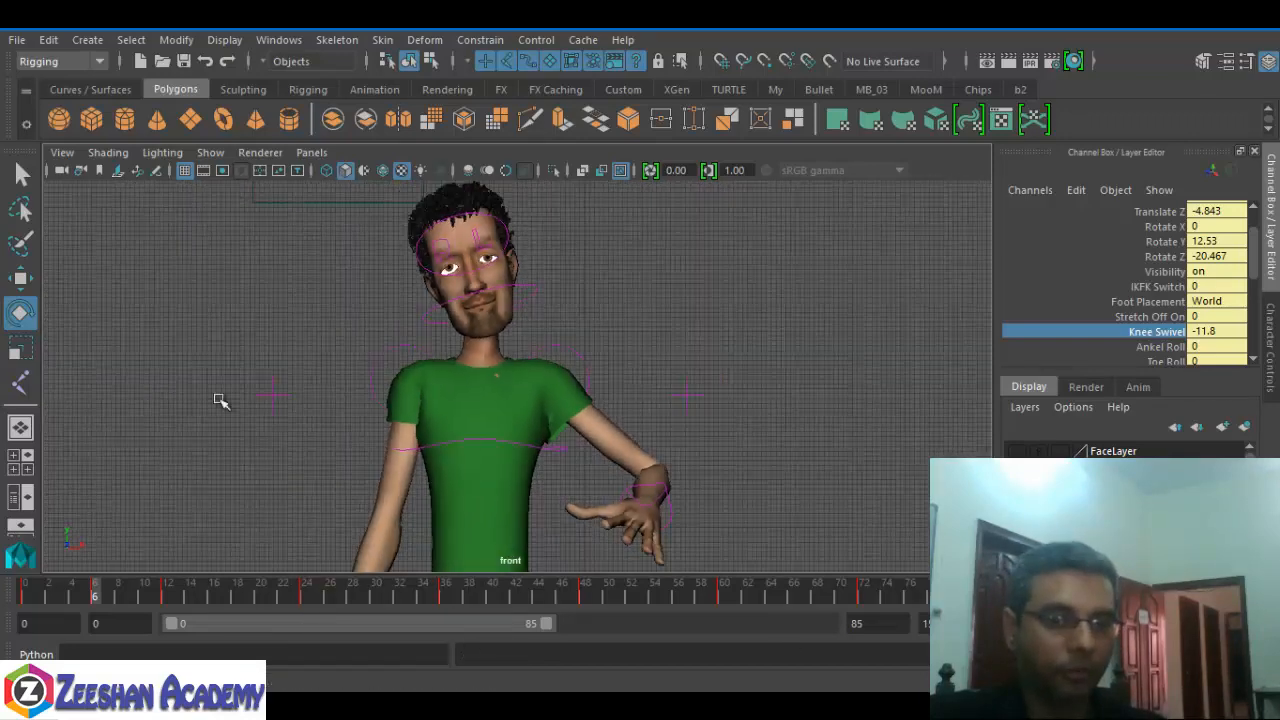
{"action": "key", "text": "alt+v"}
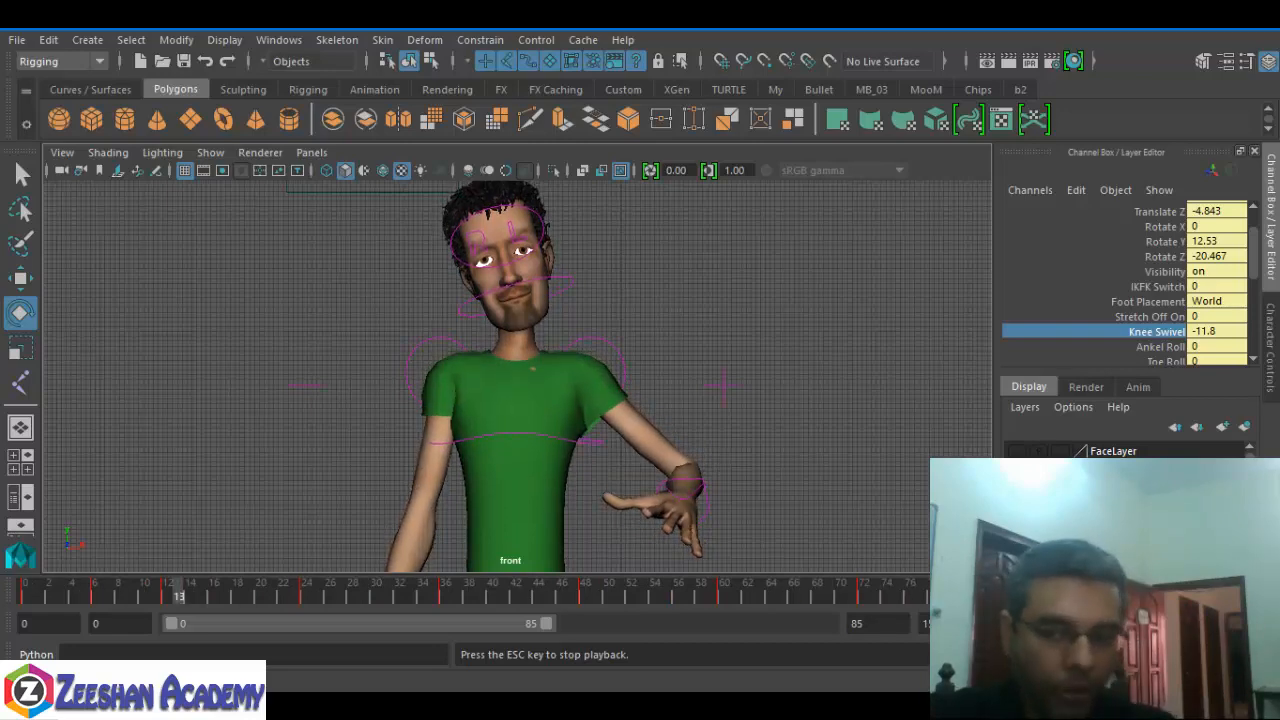
{"action": "key", "text": "Escape"}
{"action": "scroll", "coordinate": [729, 443], "scroll_direction": "down", "scroll_amount": 6}
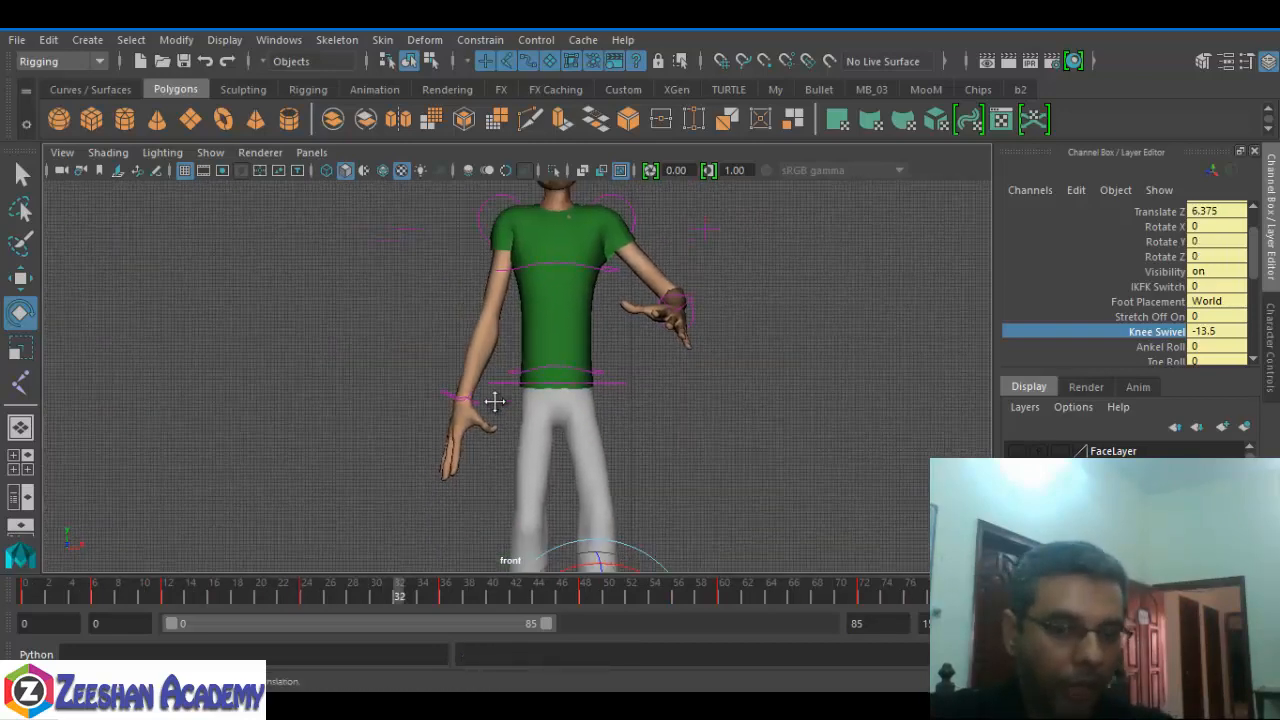
{"action": "key", "text": "alt+v"}
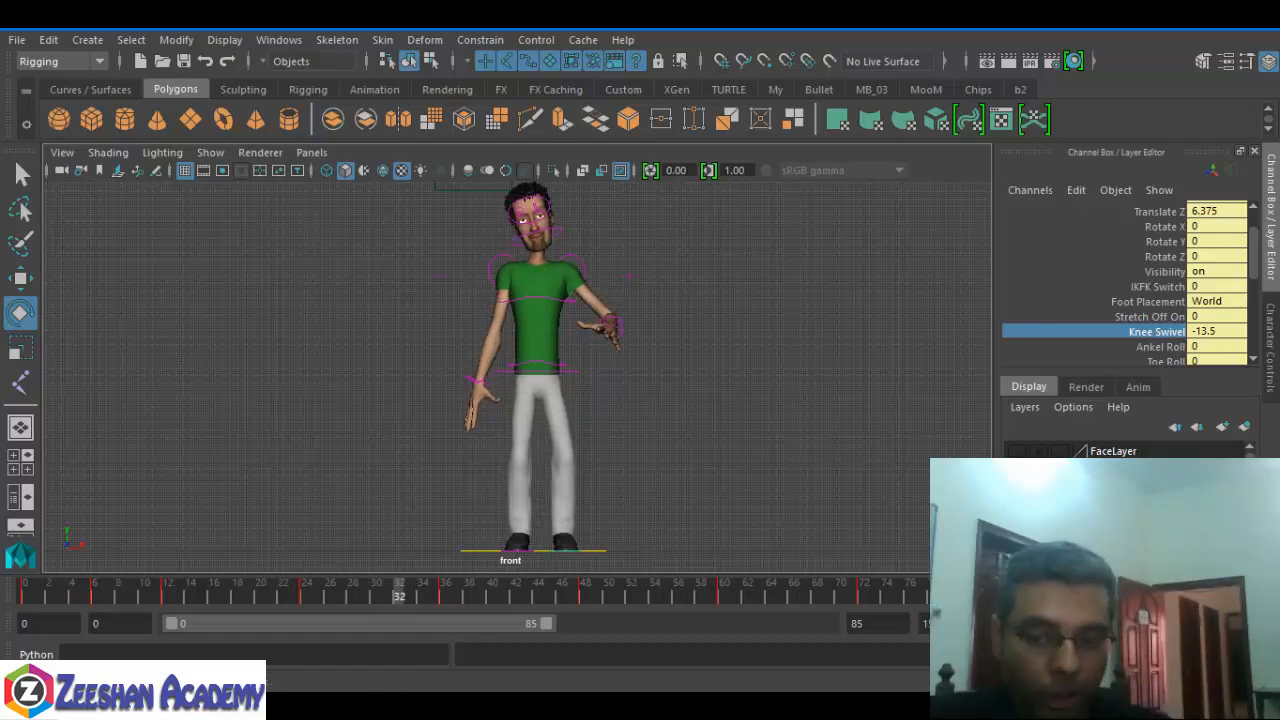
- Return to the perspective view and inspect the frame 6 leg pose from the side
{"action": "key", "text": "space"}
{"action": "left_click_drag", "start_coordinate": [747, 398], "coordinate": [718, 386]}
{"action": "key", "text": "space"}
{"action": "left_click_drag", "start_coordinate": [660, 437], "coordinate": [661, 395]}
{"action": "middle_click_drag", "start_coordinate": [589, 443], "coordinate": [642, 310], "text": "alt"}
{"action": "left_click_drag", "start_coordinate": [642, 310], "coordinate": [639, 385], "text": "alt"}
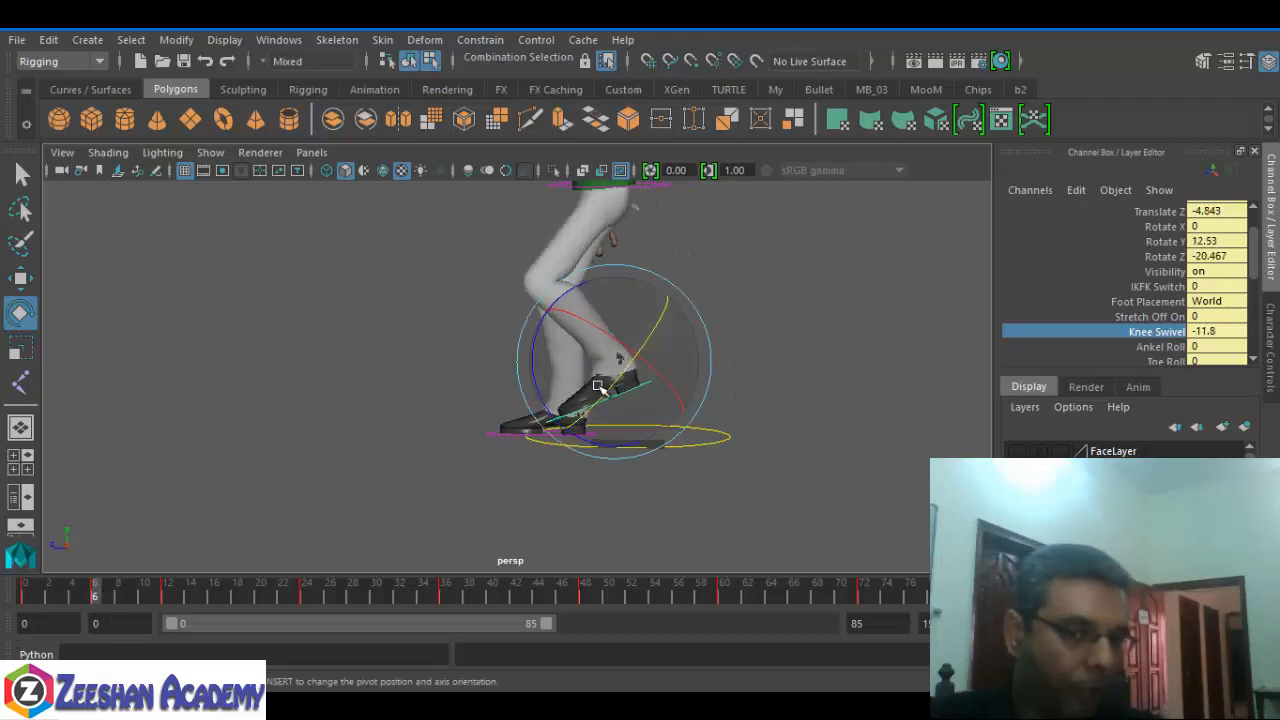
- Leave component selection and select the CTRL_root hip control in object mode with the Move tool
{"action": "scroll", "coordinate": [607, 292], "scroll_direction": "down", "scroll_amount": 5}
{"action": "left_click", "coordinate": [601, 293]}
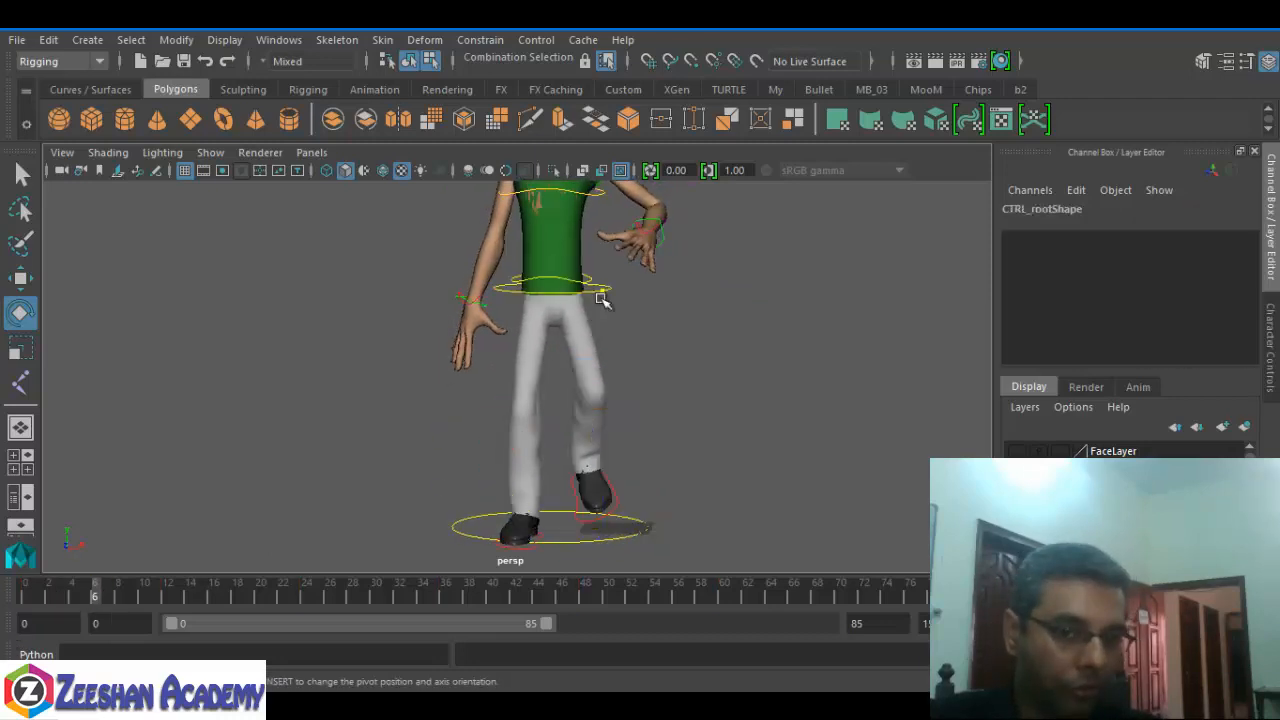
{"action": "mouse_move", "coordinate": [599, 294]}
{"action": "left_mouse_down", "text": "alt"}
{"action": "mouse_move", "coordinate": [605, 306]}
{"action": "mouse_move", "coordinate": [608, 285]}
{"action": "left_mouse_up", "text": "alt"}
{"action": "key", "text": "w"}
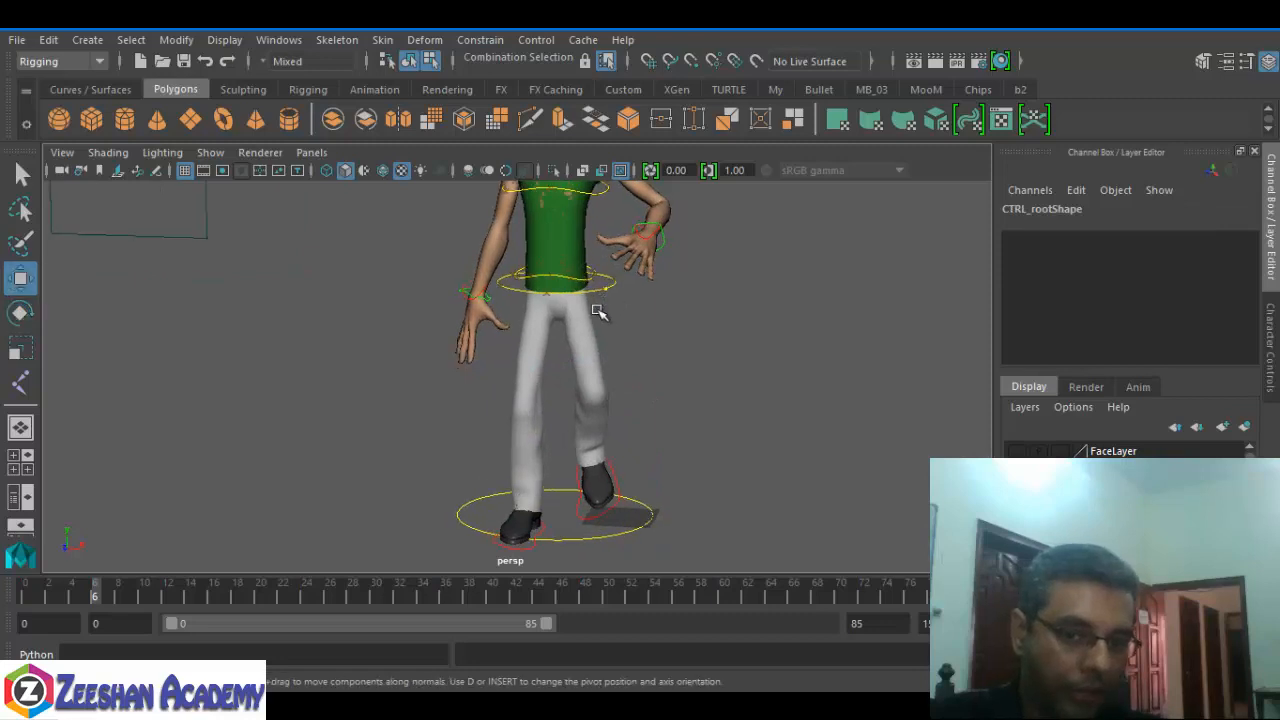
{"action": "right_click_drag", "start_coordinate": [604, 307], "coordinate": [684, 220]}
{"action": "left_click", "coordinate": [611, 291]}
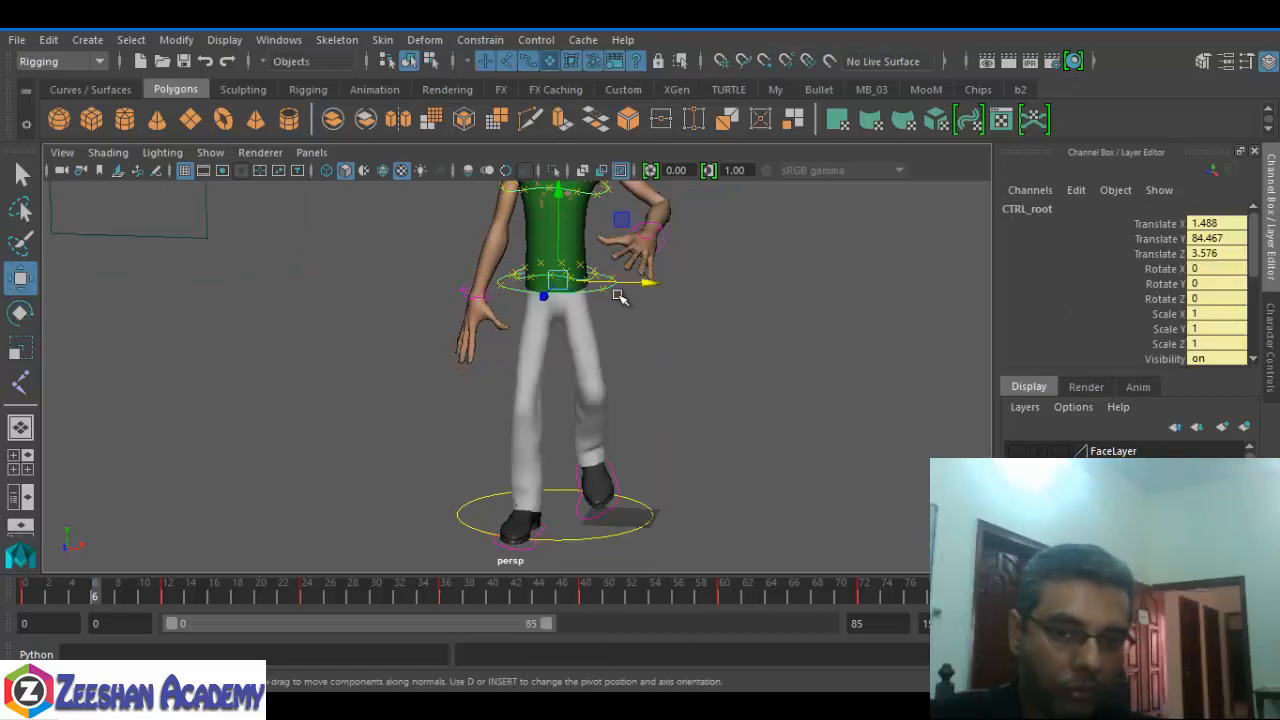
- Set selection to object mode, deselect CTRL_root, and try to reselect the hip control's curve with the Select tool
{"action": "left_click", "coordinate": [260, 63]}
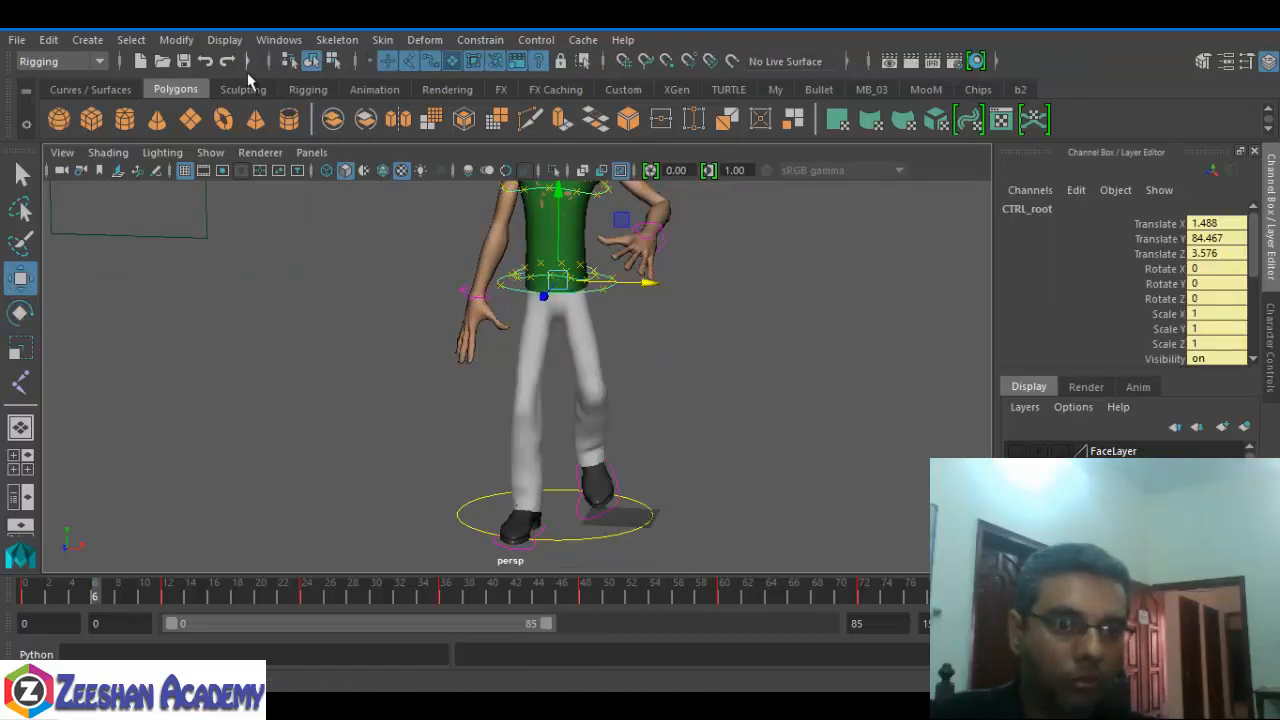
{"action": "left_click", "coordinate": [291, 62]}
{"action": "left_click", "coordinate": [311, 63]}
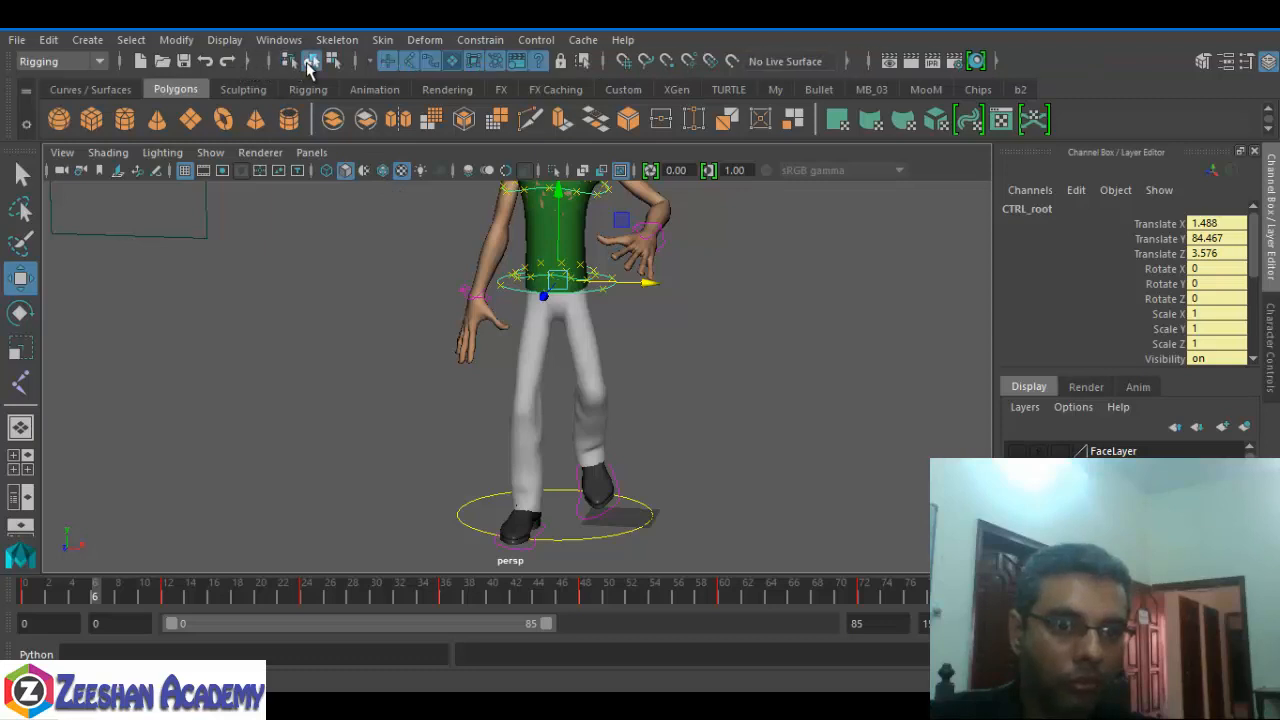
{"action": "left_click", "coordinate": [649, 368]}
{"action": "middle_click_drag", "start_coordinate": [647, 369], "coordinate": [617, 400], "text": "alt"}
{"action": "key", "text": "q"}
{"action": "left_click", "coordinate": [585, 313]}
{"action": "right_click_drag", "start_coordinate": [585, 313], "coordinate": [471, 226]}
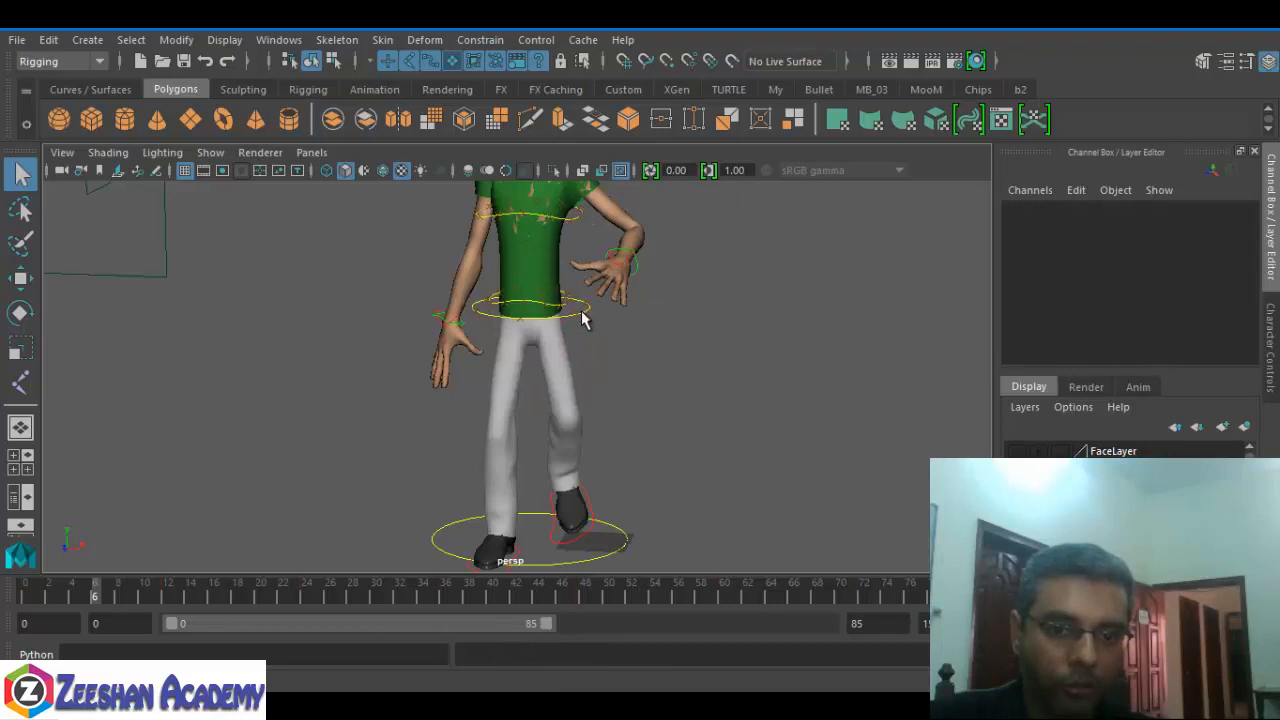
{"action": "right_click_drag", "start_coordinate": [585, 313], "coordinate": [586, 320]}
- Open the hip control's attributes in the Attribute Editor and look through the hotbox for a relevant option
{"action": "key", "text": "ctrl+a"}
{"action": "key", "text": "space"}
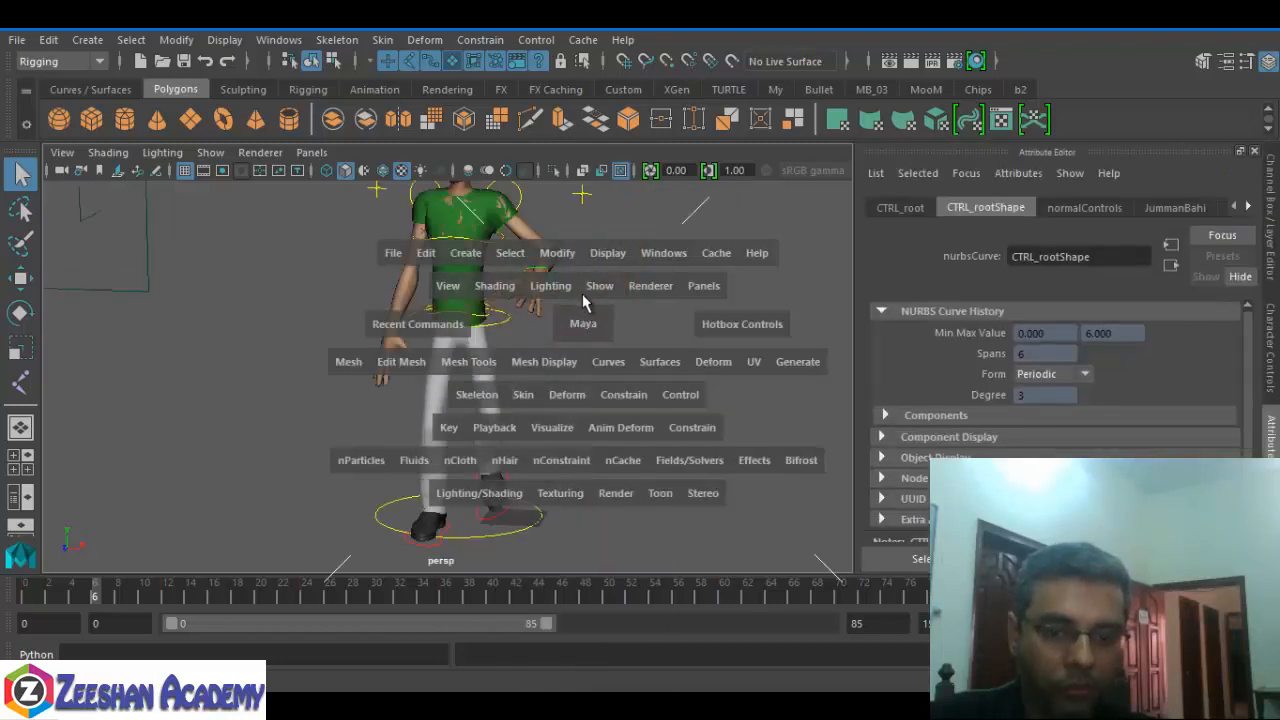
{"action": "left_click", "coordinate": [598, 286]}
{"action": "left_click_drag", "start_coordinate": [575, 276], "coordinate": [580, 290]}
{"action": "left_click_drag", "start_coordinate": [653, 329], "coordinate": [579, 354]}
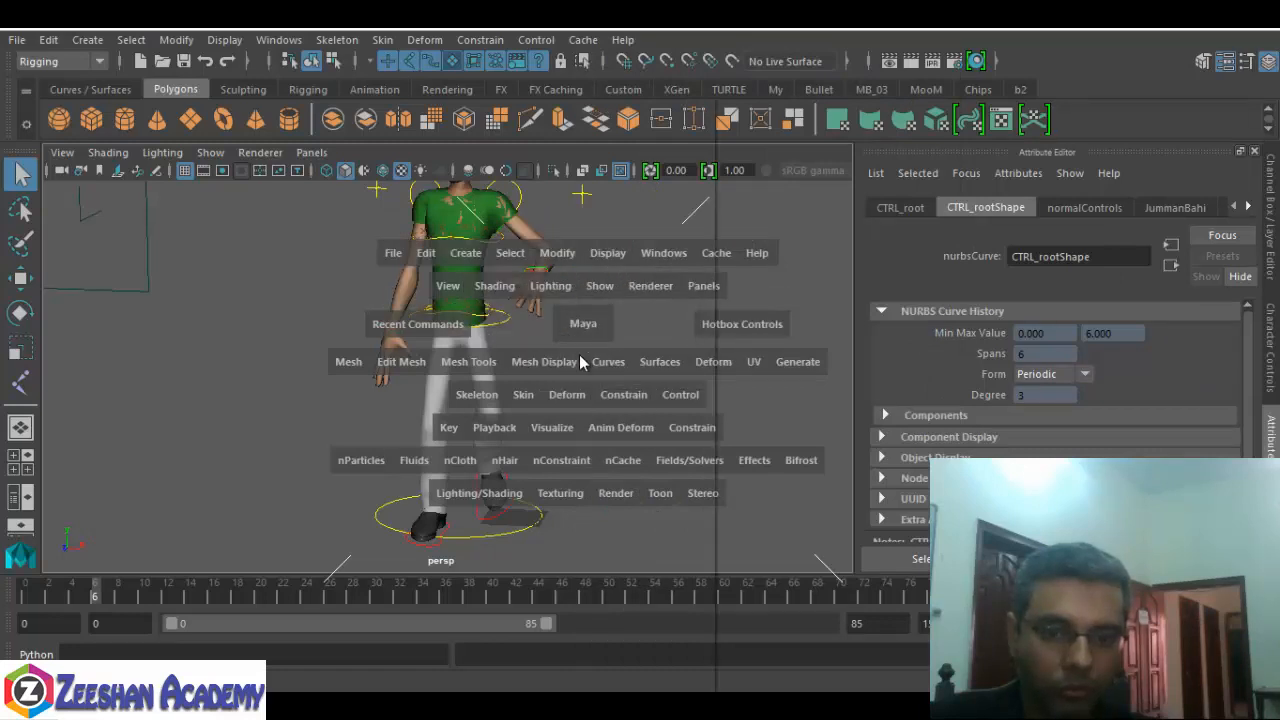
{"action": "left_click", "coordinate": [579, 358]}
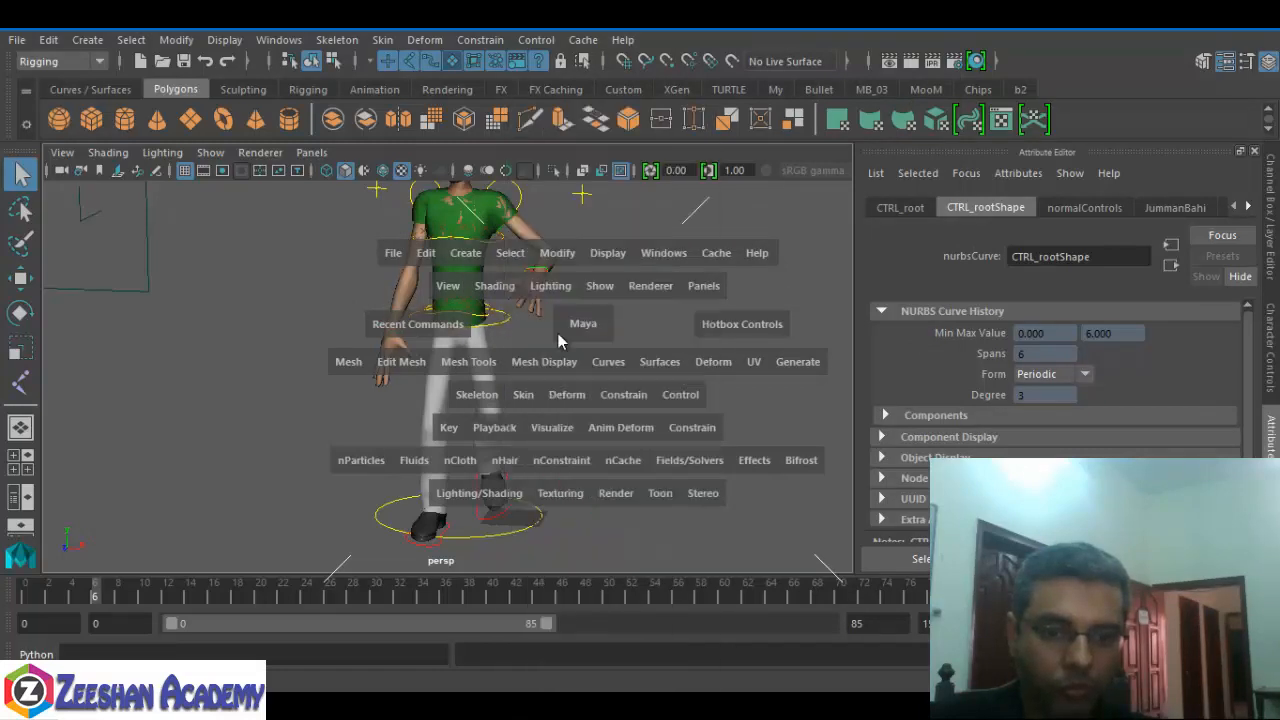
{"action": "left_click", "coordinate": [603, 358]}
{"action": "left_click", "coordinate": [694, 352]}
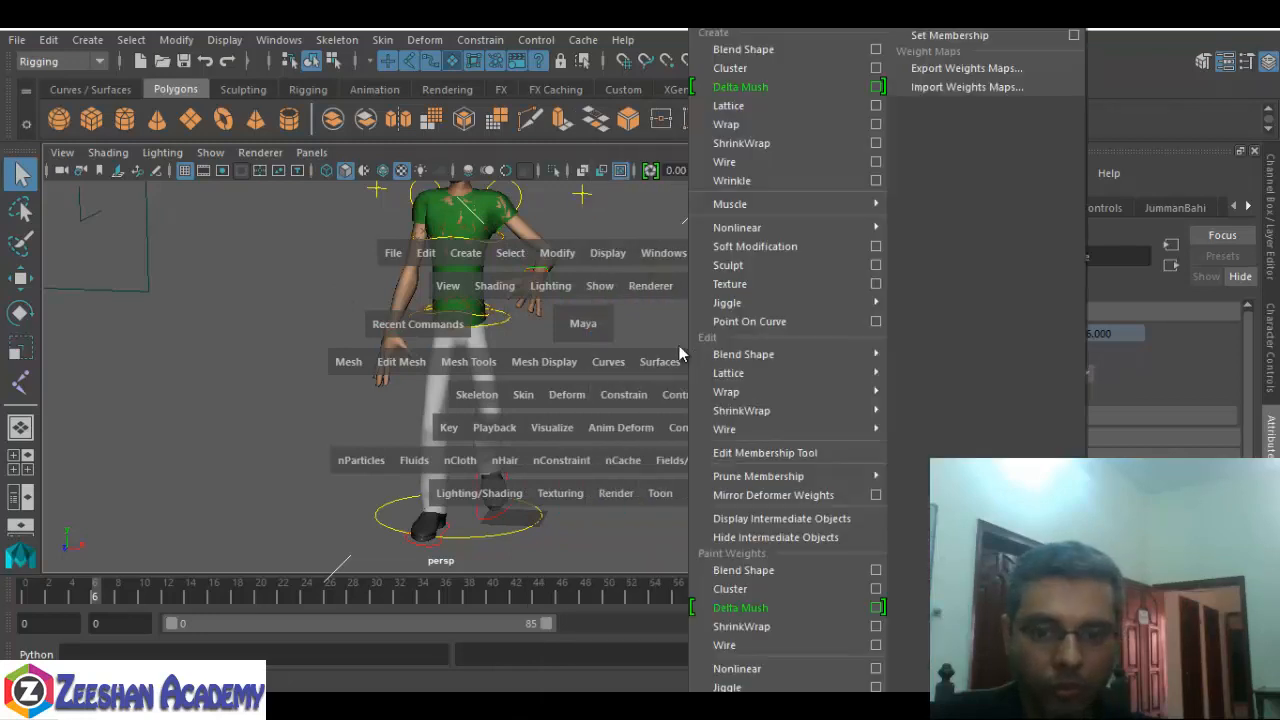
{"action": "left_click_drag", "start_coordinate": [628, 324], "coordinate": [598, 321]}
{"action": "left_click_drag", "start_coordinate": [596, 320], "coordinate": [463, 305]}
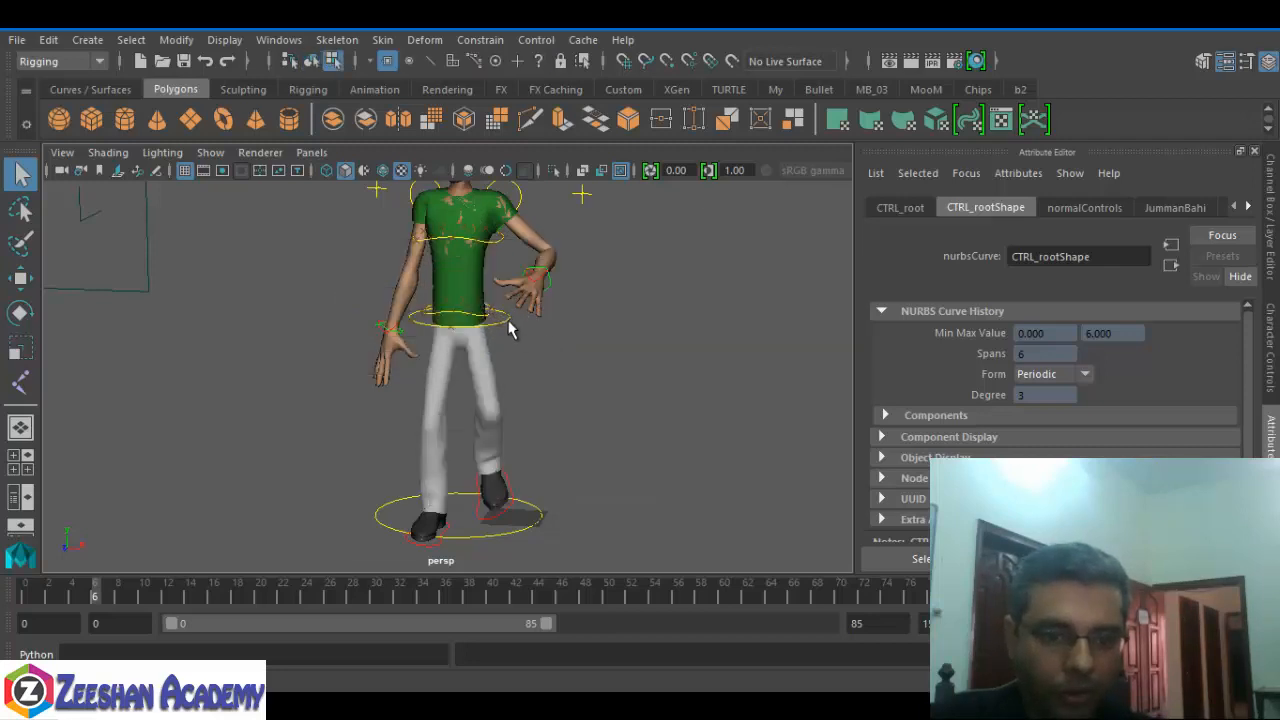
- Return to object selection, select the hip control CTRL_root with the Move tool, and undo the stray changes
{"action": "middle_click_drag", "start_coordinate": [508, 320], "coordinate": [569, 339], "text": "alt"}
{"action": "right_click_drag", "start_coordinate": [569, 337], "coordinate": [645, 200]}
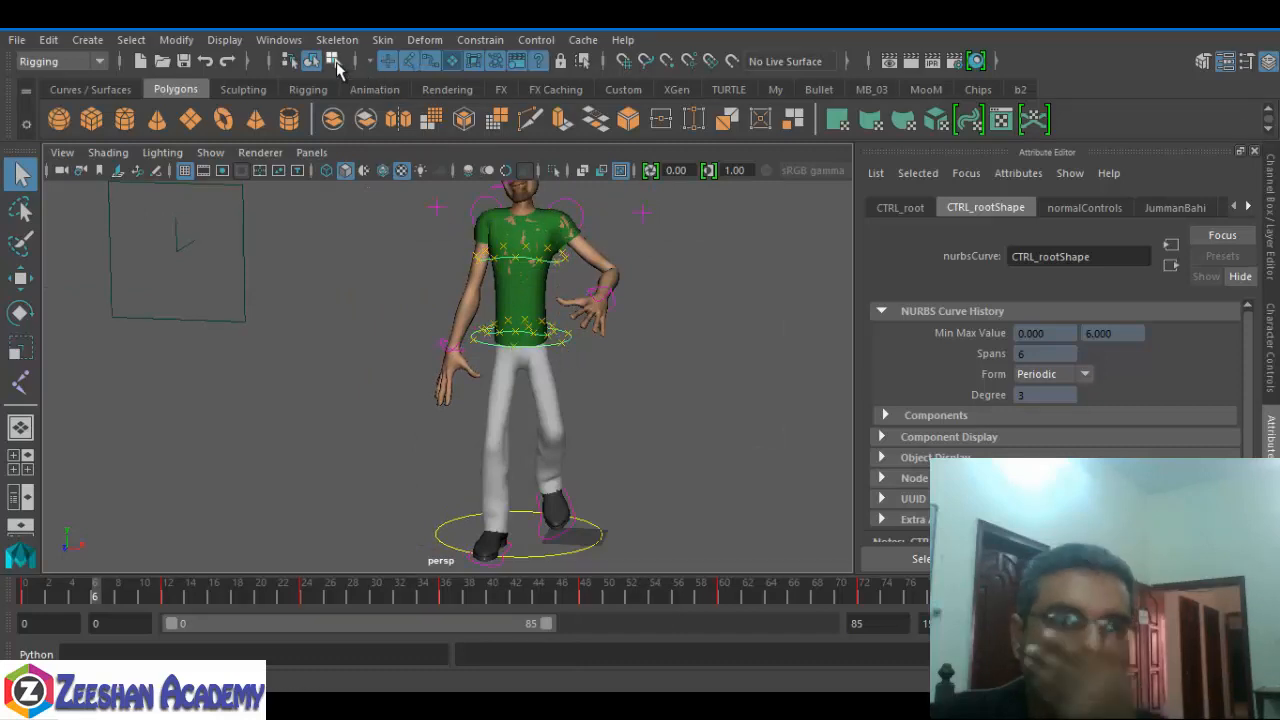
{"action": "left_click", "coordinate": [560, 349]}
{"action": "left_click", "coordinate": [559, 344]}
{"action": "key", "text": "w"}
{"action": "left_click_drag", "start_coordinate": [555, 366], "coordinate": [391, 431], "text": "alt"}
{"action": "key", "text": "ctrl+z"}
{"action": "key", "text": "ctrl+z"}
{"action": "key", "text": "ctrl+z"}
- Shift the hip control sideways at frame 6 so the body weight sits over the planted right foot
{"action": "middle_click_drag", "start_coordinate": [422, 387], "coordinate": [397, 371], "text": "alt"}
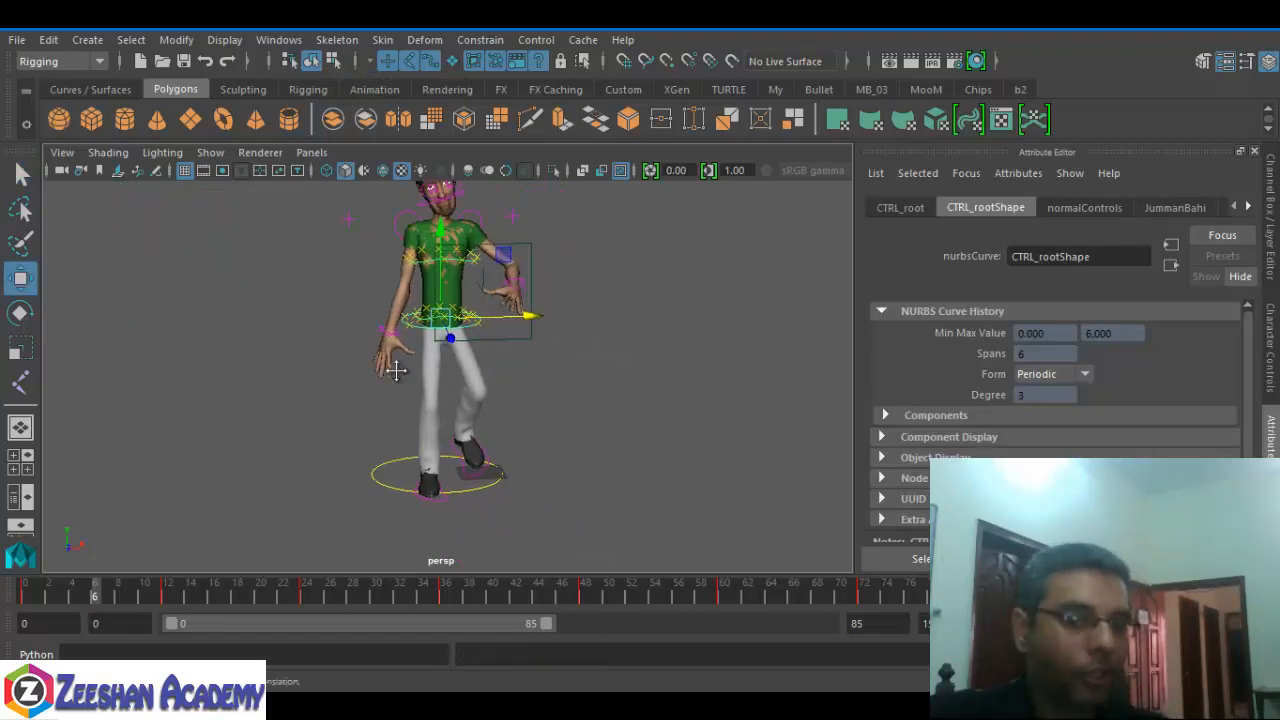
{"action": "right_click_drag", "start_coordinate": [396, 371], "coordinate": [480, 409], "text": "alt"}
{"action": "middle_click_drag", "start_coordinate": [480, 409], "coordinate": [503, 465], "text": "alt"}
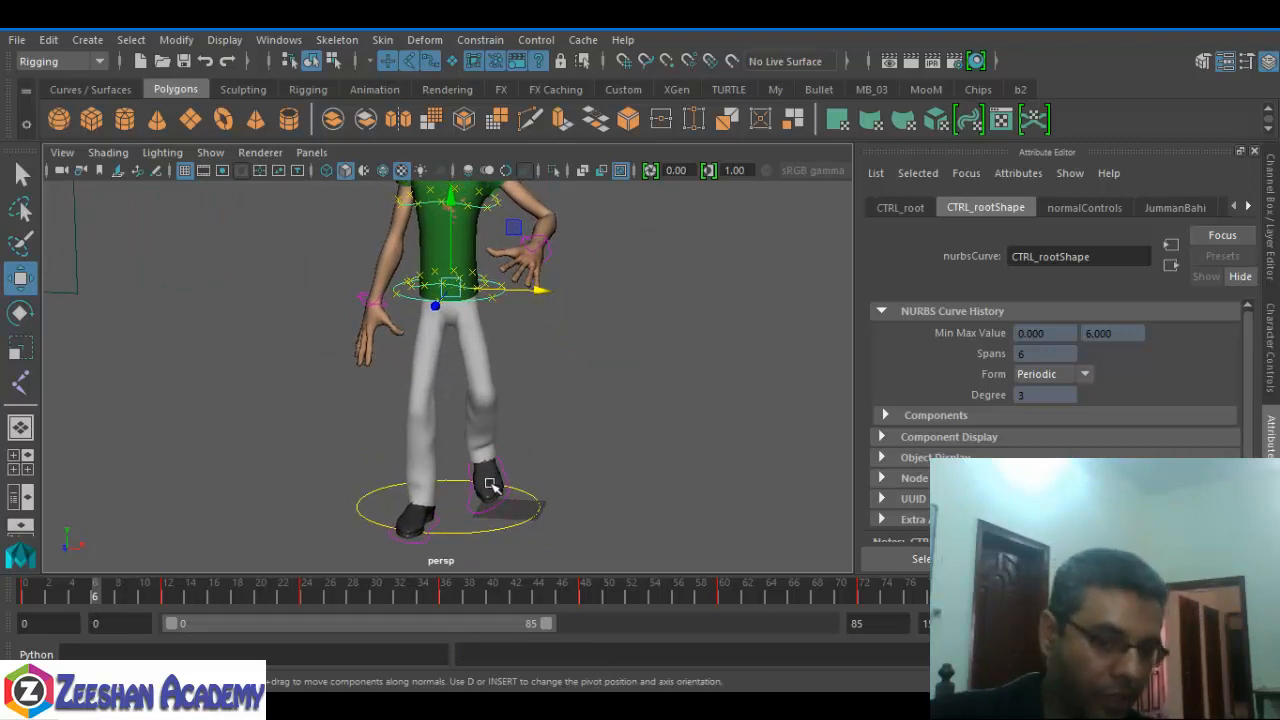
{"action": "middle_click_drag", "start_coordinate": [505, 396], "coordinate": [505, 555], "text": "alt"}
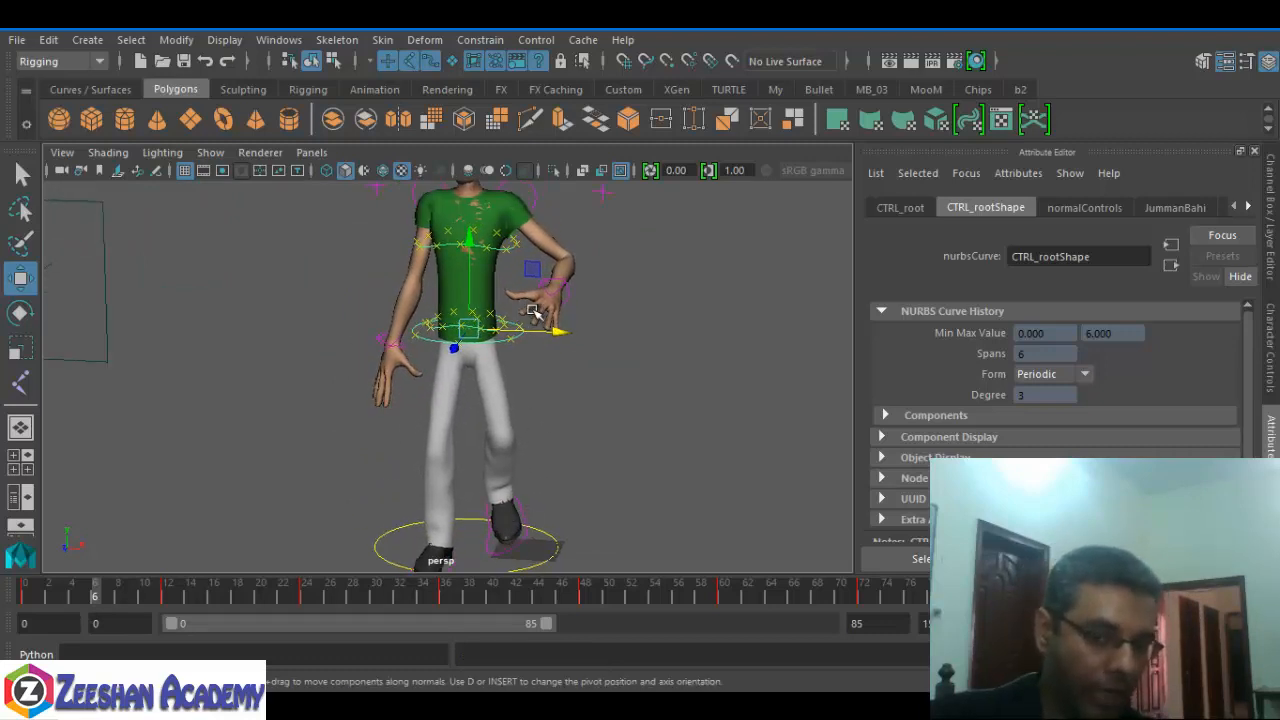
{"action": "left_click_drag", "start_coordinate": [557, 330], "coordinate": [544, 330]}
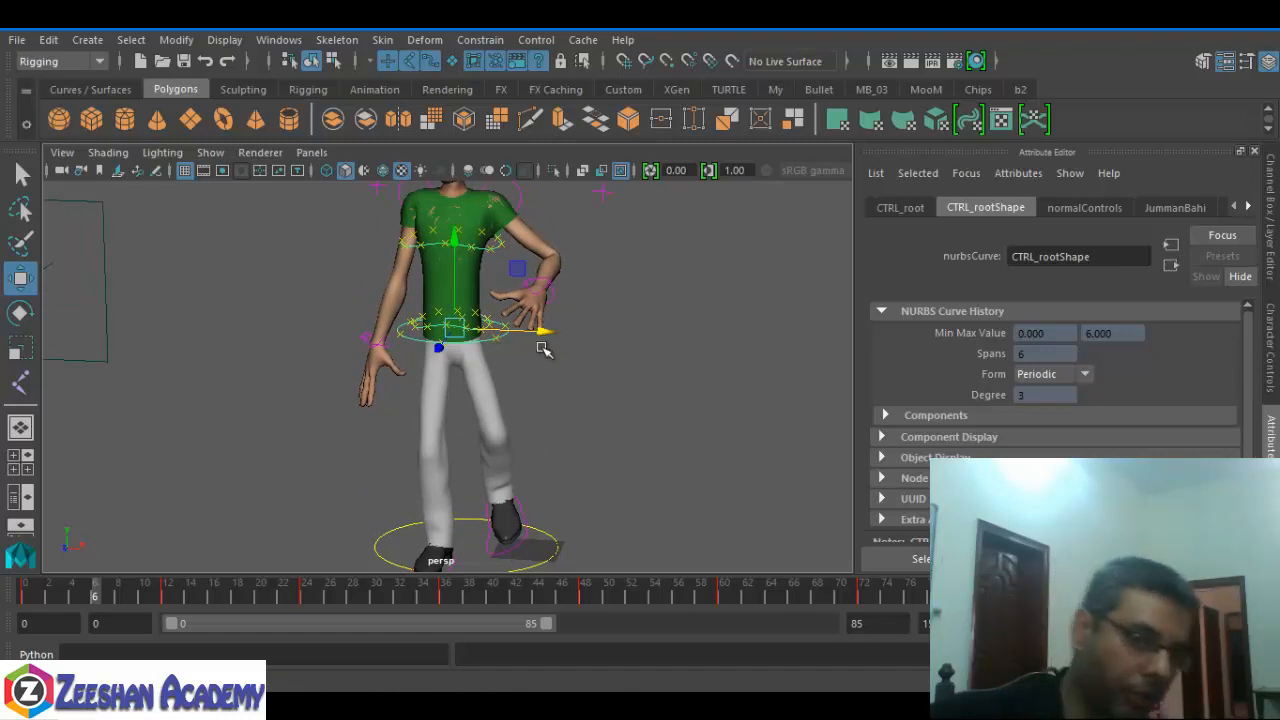
- Rotate the hip control slightly around the vertical axis and set a key at frame 6
{"action": "middle_click_drag", "start_coordinate": [542, 346], "coordinate": [567, 400], "text": "alt"}
{"action": "scroll", "coordinate": [600, 408], "scroll_direction": "up", "scroll_amount": 1}
{"action": "key", "text": "e"}
{"action": "scroll", "coordinate": [500, 420], "scroll_direction": "up", "scroll_amount": 3}
{"action": "left_click_drag", "start_coordinate": [585, 397], "coordinate": [566, 400]}
{"action": "middle_click_drag", "start_coordinate": [566, 400], "coordinate": [551, 454], "text": "alt"}
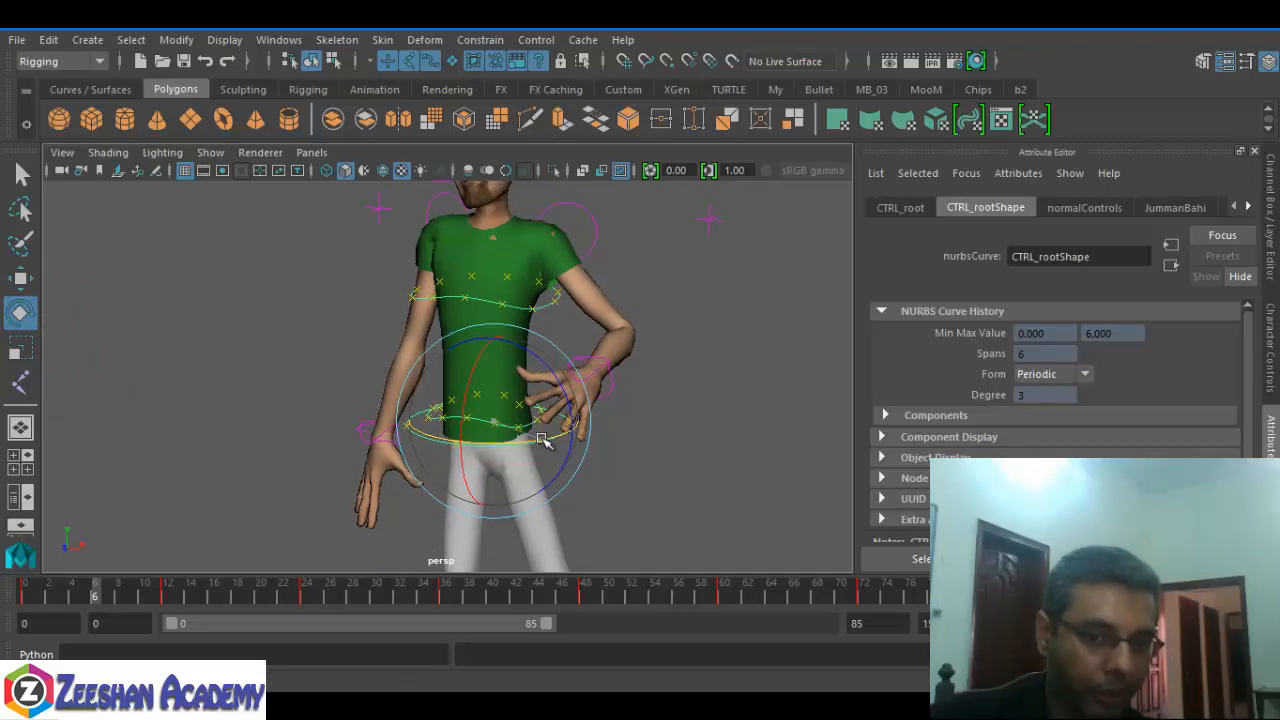
{"action": "left_click_drag", "start_coordinate": [544, 441], "coordinate": [557, 444]}
{"action": "middle_click_drag", "start_coordinate": [532, 472], "coordinate": [543, 387], "text": "alt"}
{"action": "scroll", "coordinate": [543, 387], "scroll_direction": "down", "scroll_amount": 3}
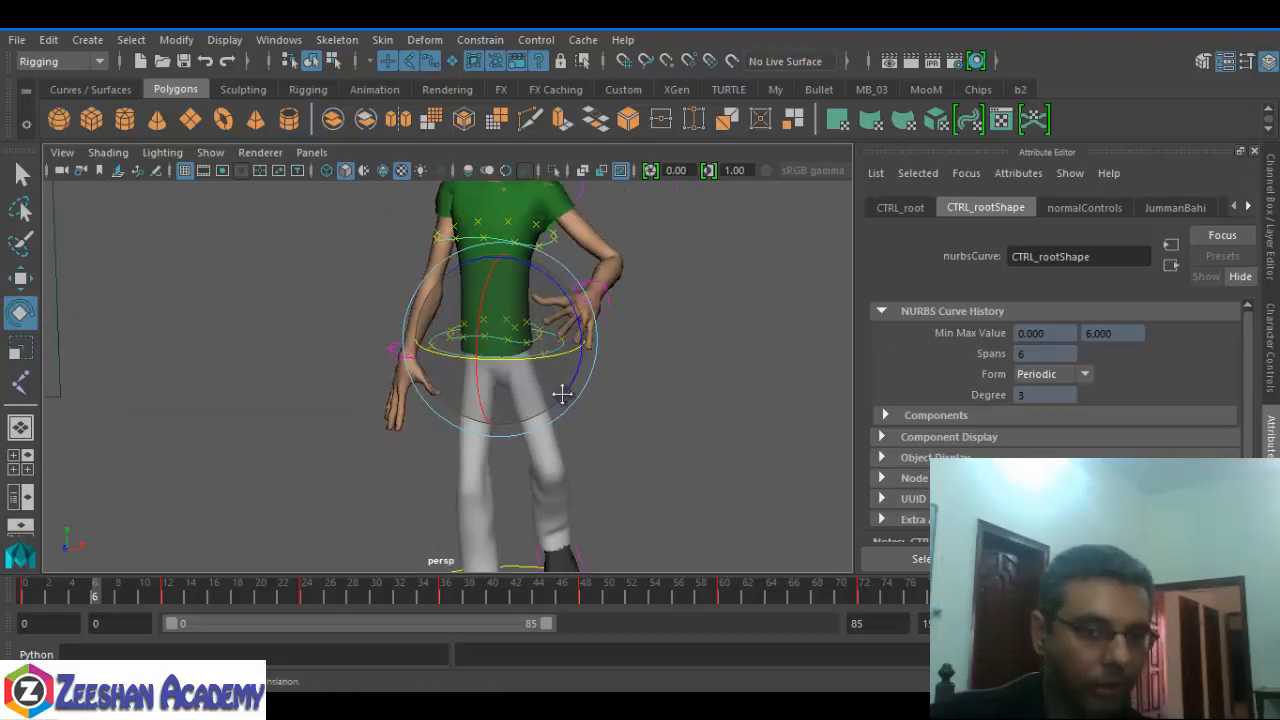
{"action": "left_click_drag", "start_coordinate": [563, 391], "coordinate": [500, 425], "text": "alt"}
{"action": "key", "text": "s"}
{"action": "middle_click_drag", "start_coordinate": [535, 458], "coordinate": [528, 396], "text": "alt"}
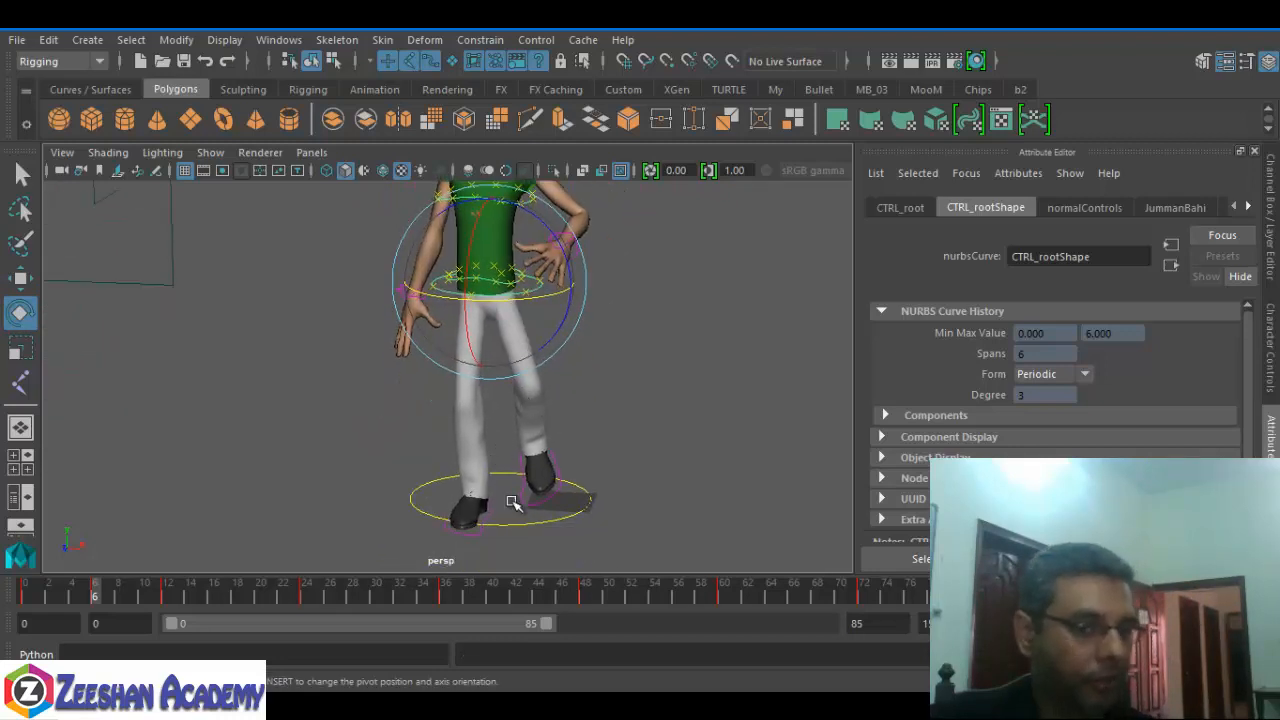
- At frame 18, raise the right foot control CTRL_R_foot and rotate it so the toes point downward
{"action": "middle_click_drag", "start_coordinate": [687, 442], "coordinate": [669, 394], "text": "alt"}
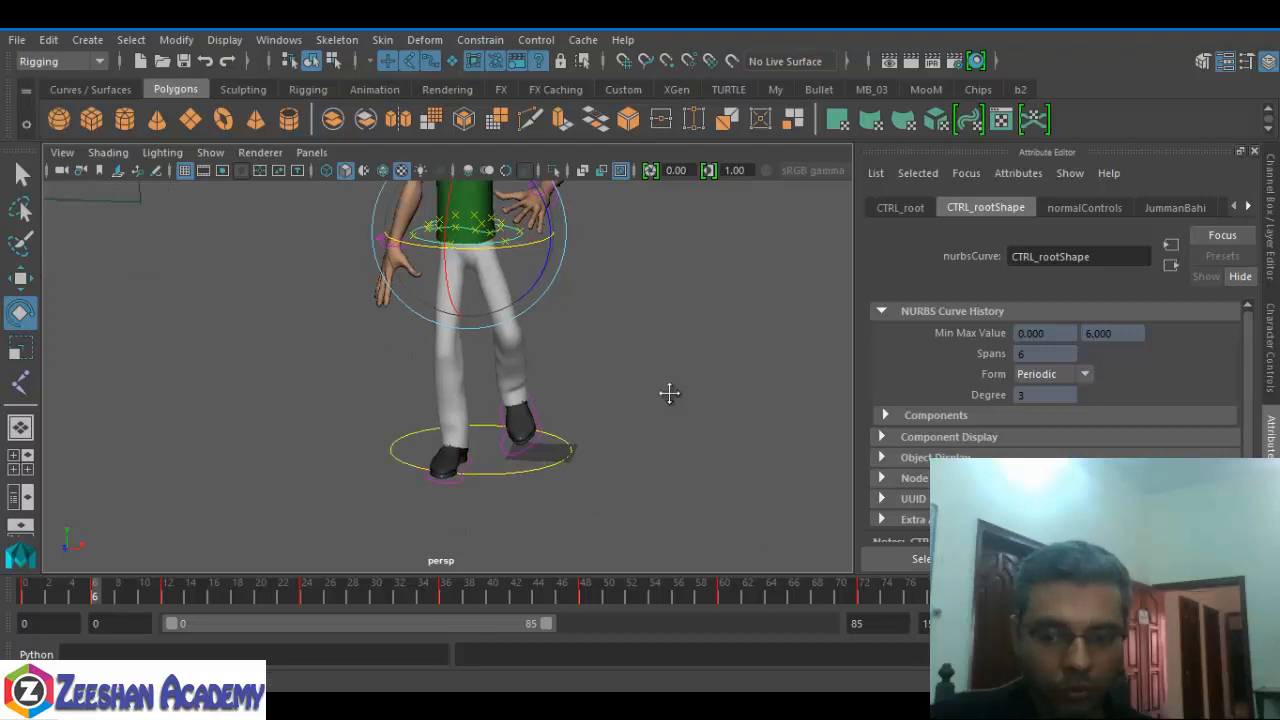
{"action": "left_click_drag", "start_coordinate": [669, 394], "coordinate": [673, 422], "text": "alt"}
{"action": "left_click", "coordinate": [166, 600]}
{"action": "left_click_drag", "start_coordinate": [166, 600], "coordinate": [225, 598]}
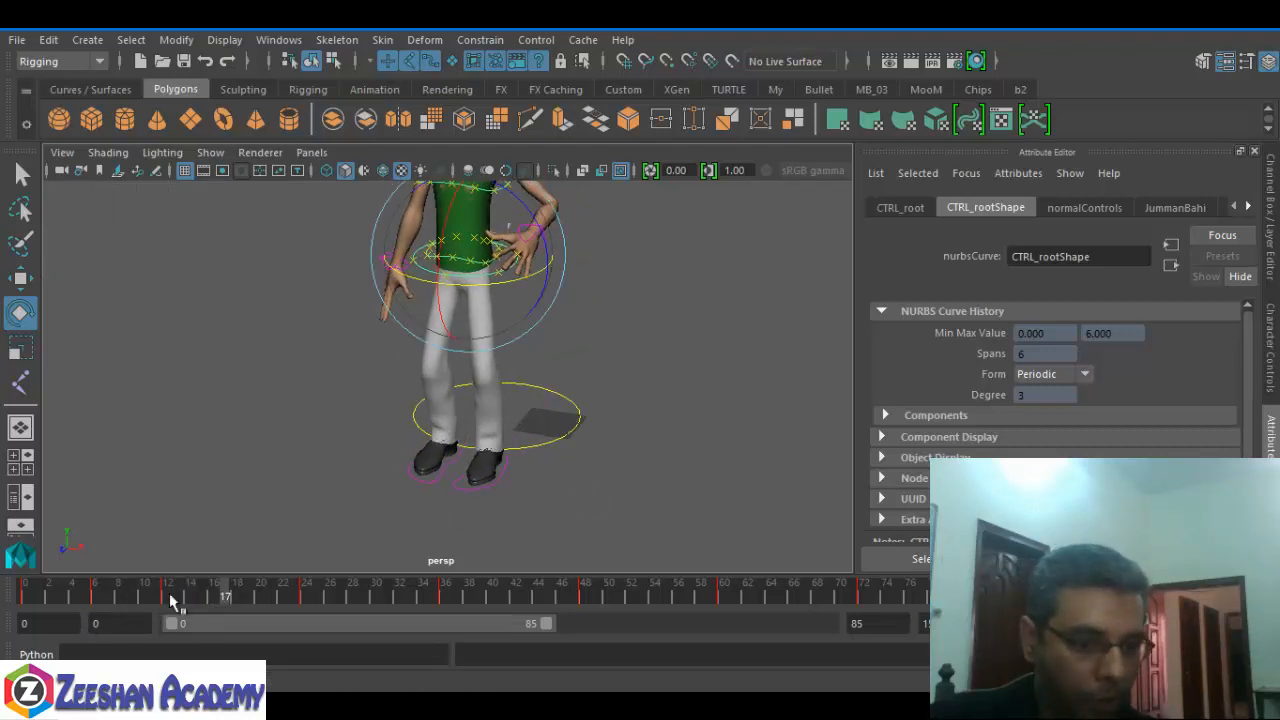
{"action": "left_click", "coordinate": [236, 600]}
{"action": "scroll", "coordinate": [494, 374], "scroll_direction": "up", "scroll_amount": 3}
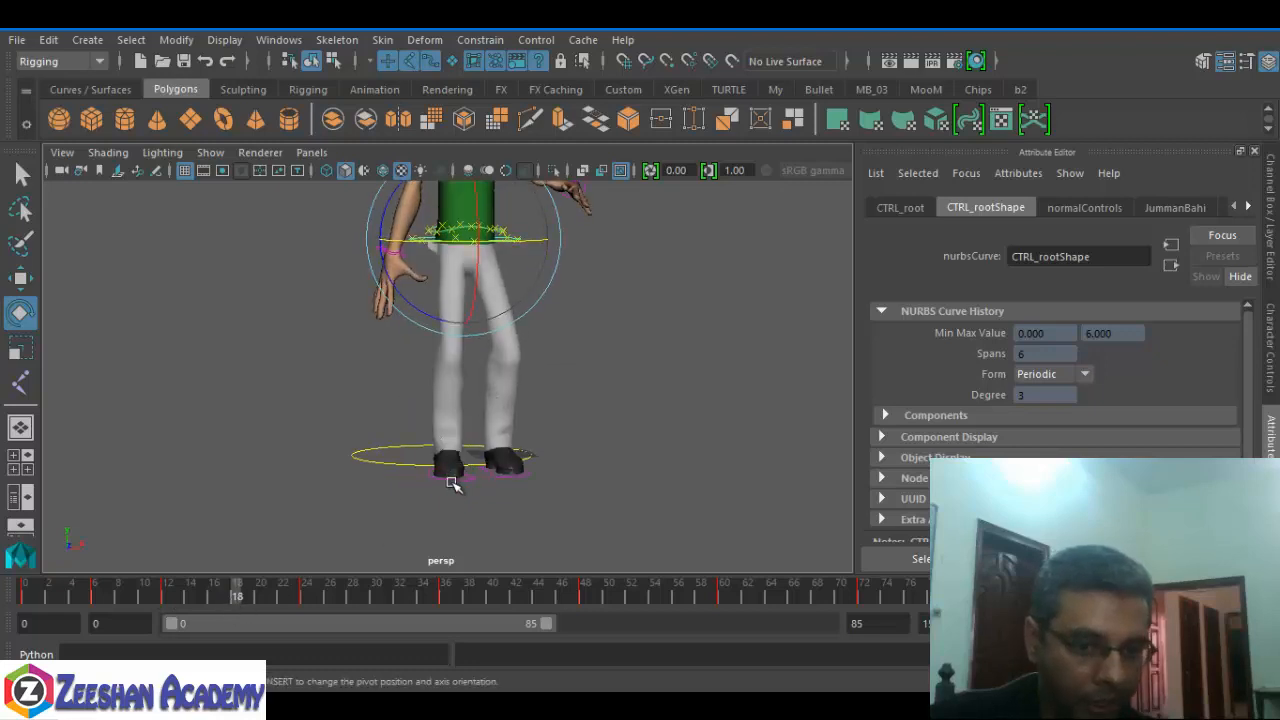
{"action": "left_click", "coordinate": [418, 494]}
{"action": "key", "text": "w"}
{"action": "left_click_drag", "start_coordinate": [449, 349], "coordinate": [446, 318]}
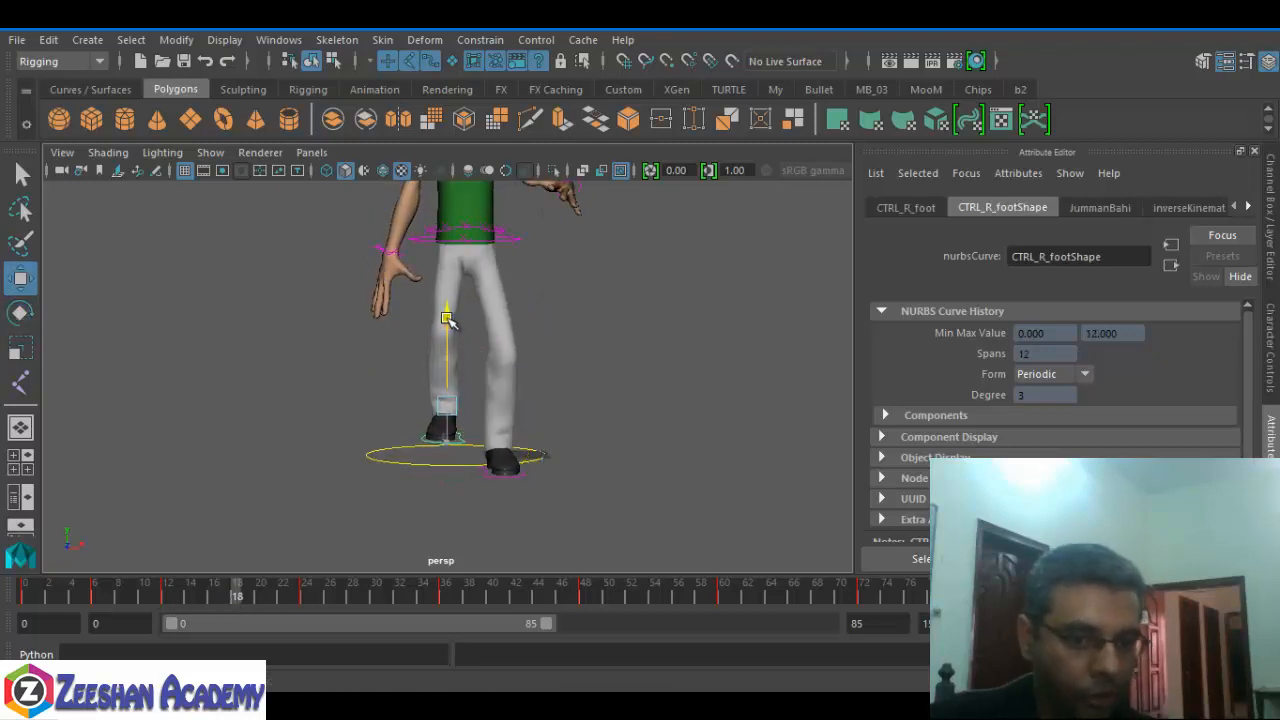
{"action": "key", "text": "e"}
{"action": "left_click_drag", "start_coordinate": [446, 372], "coordinate": [438, 404]}
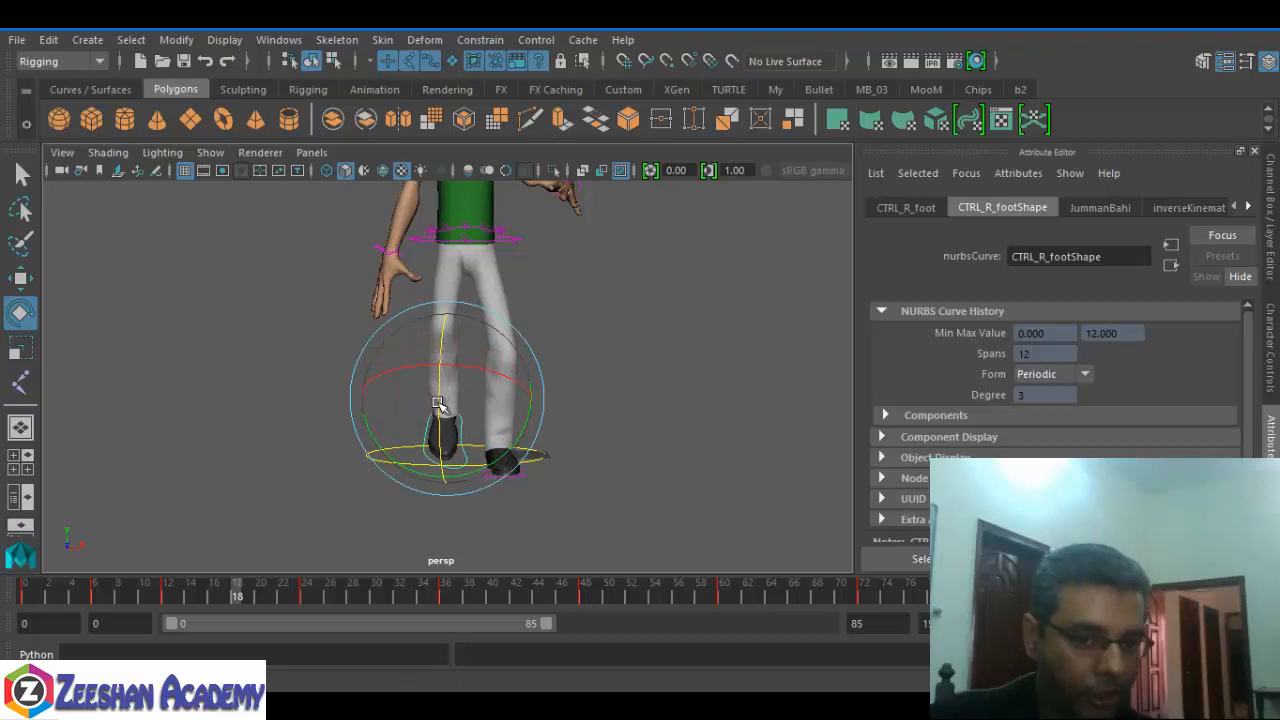
{"action": "scroll", "coordinate": [433, 420], "scroll_direction": "down", "scroll_amount": 3}
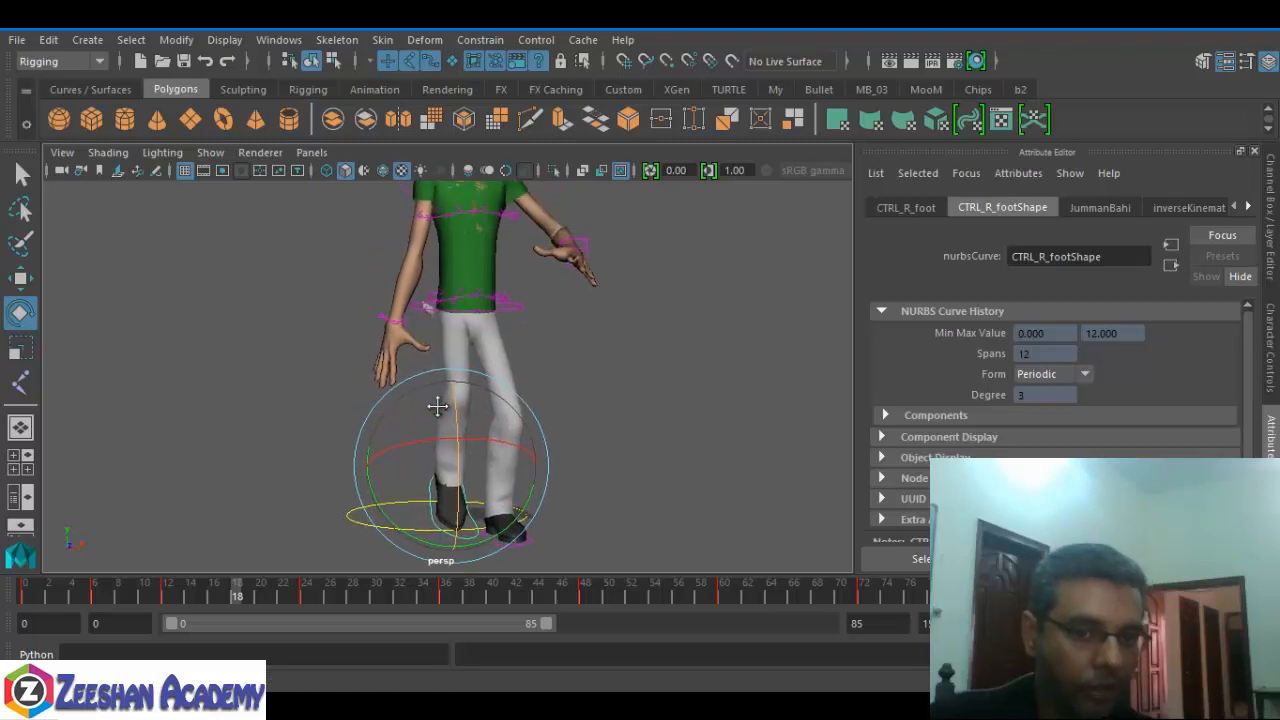
- Shift the hip control over the planted left foot, rotate the hips, and set a key at frame 18
{"action": "left_click", "coordinate": [508, 300]}
{"action": "key", "text": "w"}
{"action": "left_click_drag", "start_coordinate": [548, 307], "coordinate": [565, 309]}
{"action": "key", "text": "e"}
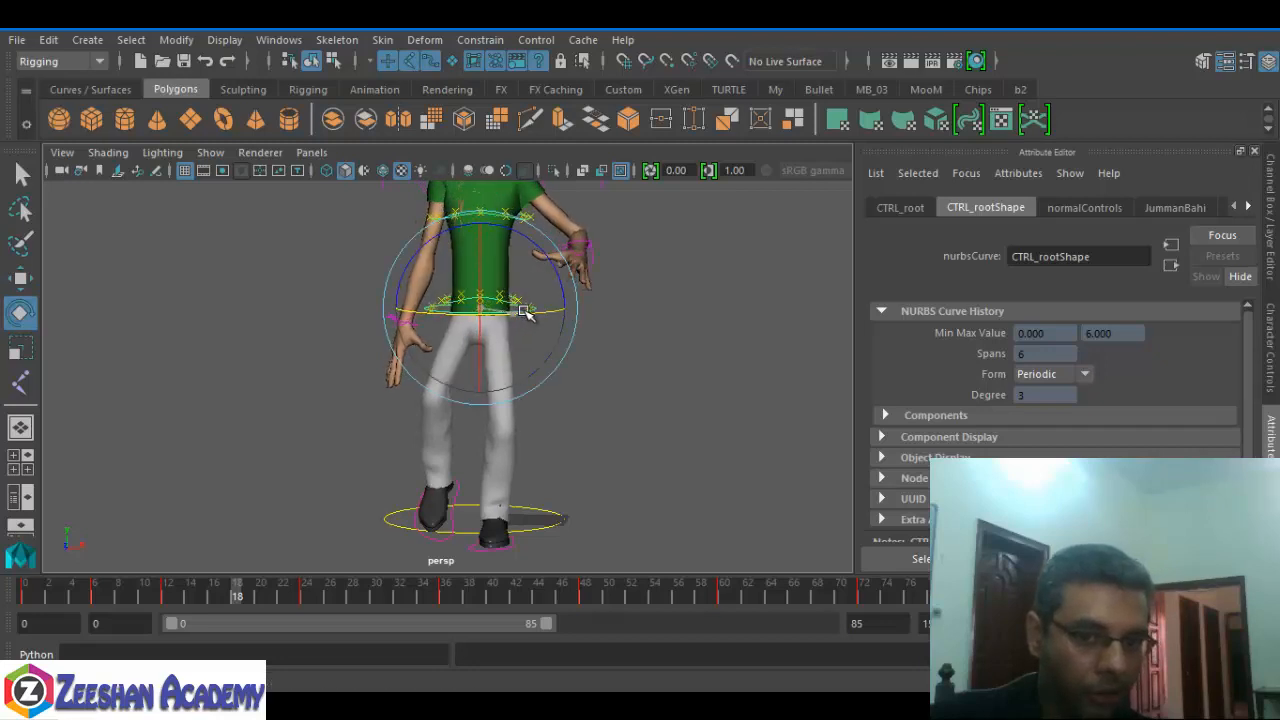
{"action": "left_click_drag", "start_coordinate": [503, 380], "coordinate": [480, 463]}
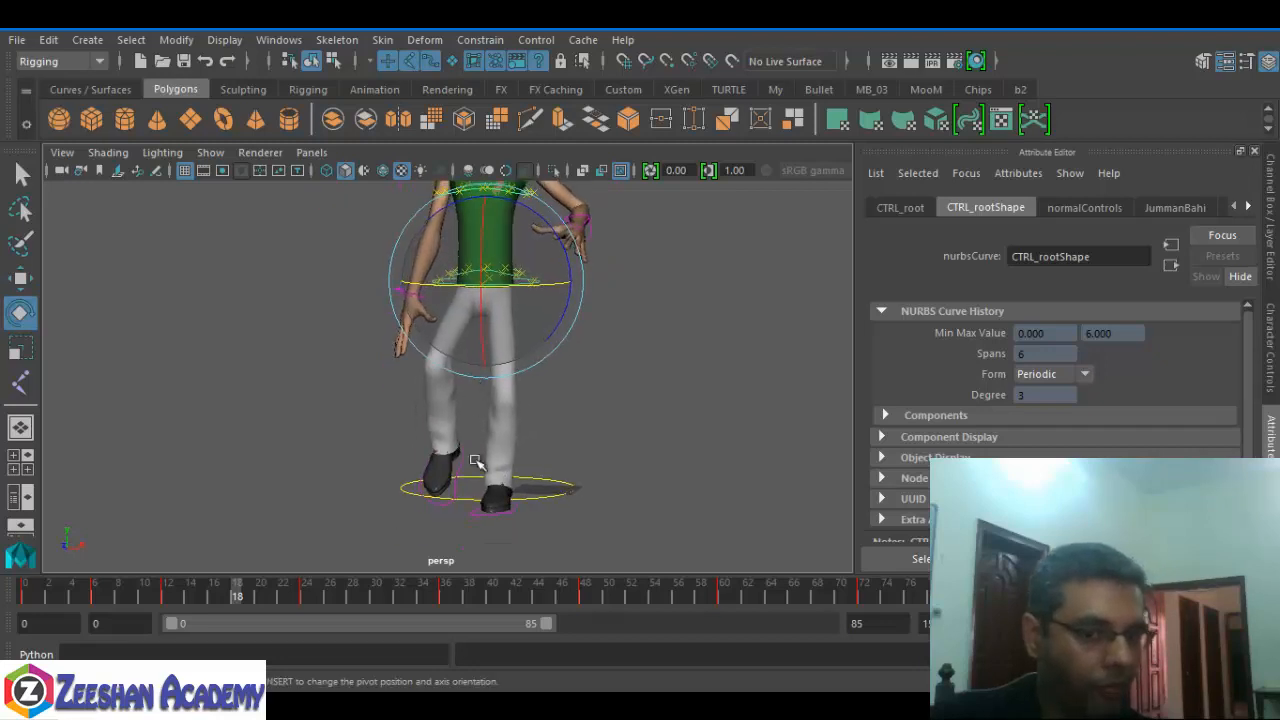
{"action": "key", "text": "s"}
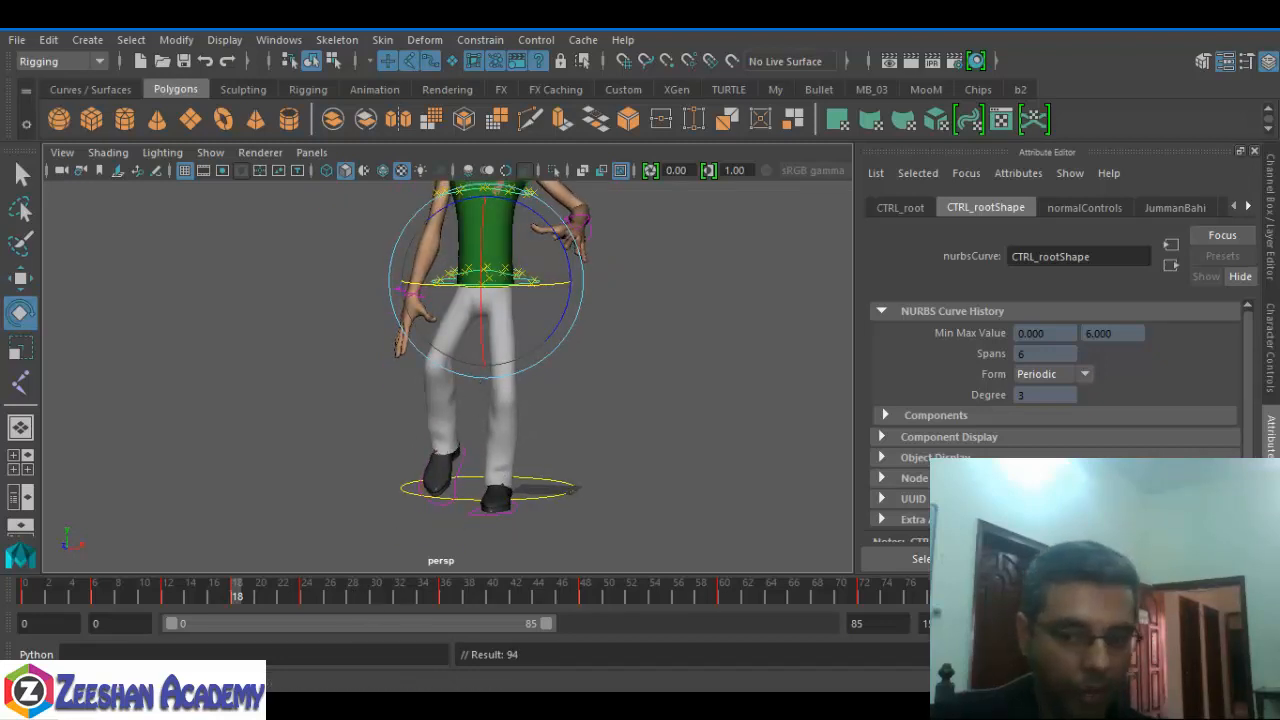
- At frame 30, raise the left foot control CTRL_L_foot and tilt the toes downward
{"action": "left_click_drag", "start_coordinate": [282, 596], "coordinate": [376, 595]}
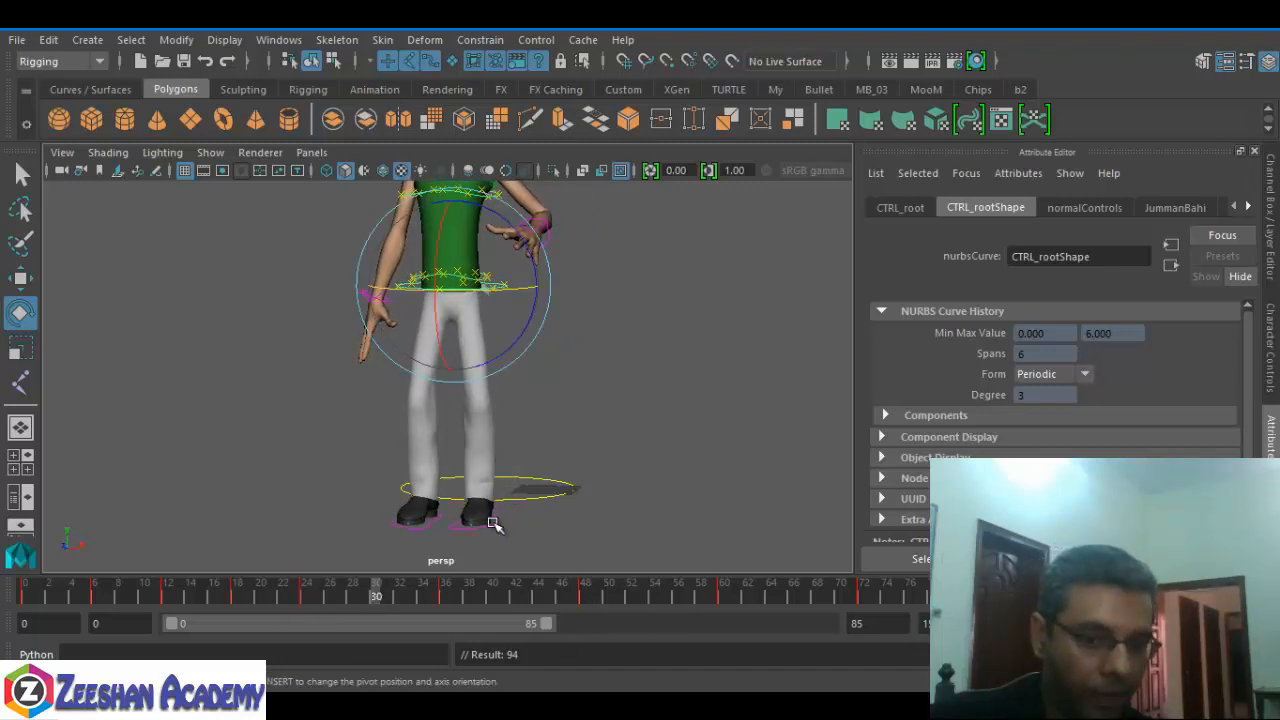
{"action": "left_click", "coordinate": [490, 522]}
{"action": "left_click", "coordinate": [500, 542]}
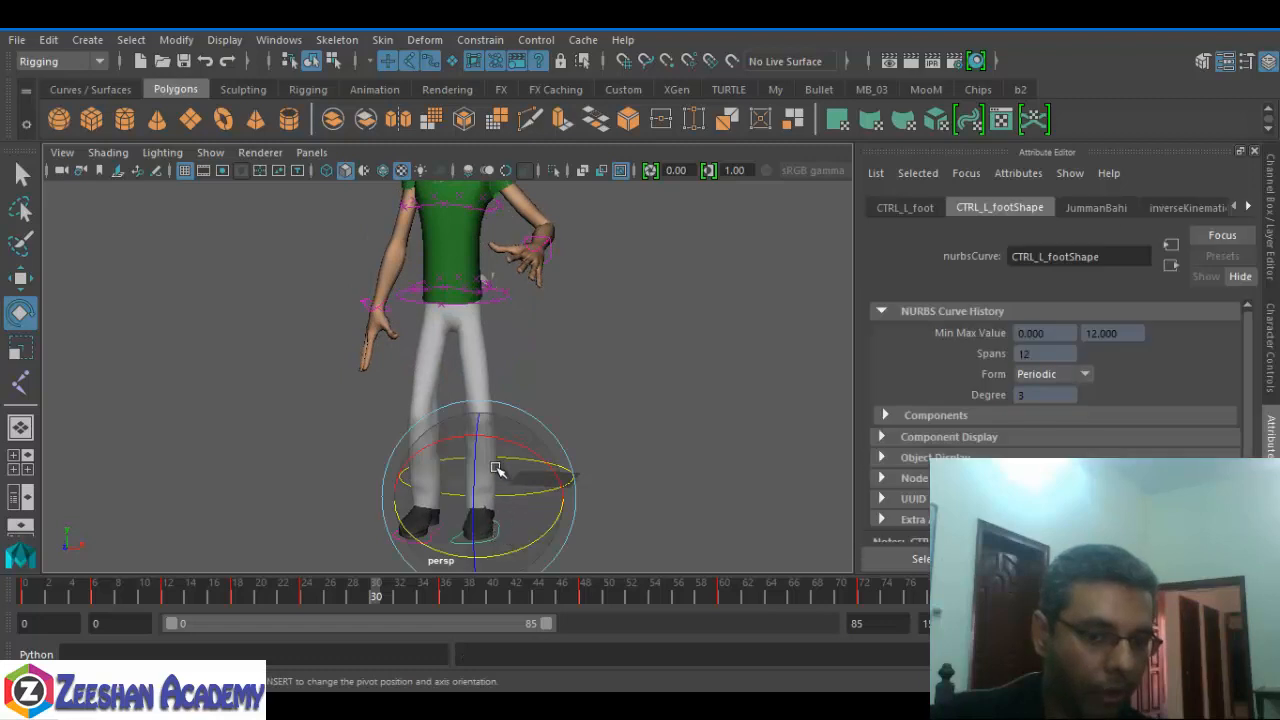
{"action": "key", "text": "w"}
{"action": "left_click_drag", "start_coordinate": [480, 423], "coordinate": [520, 357]}
{"action": "key", "text": "e"}
- Shift the hip control over the planted right foot at frame 30 and adjust its rotation
{"action": "key", "text": "w"}
{"action": "left_click", "coordinate": [486, 289]}
{"action": "key", "text": "e"}
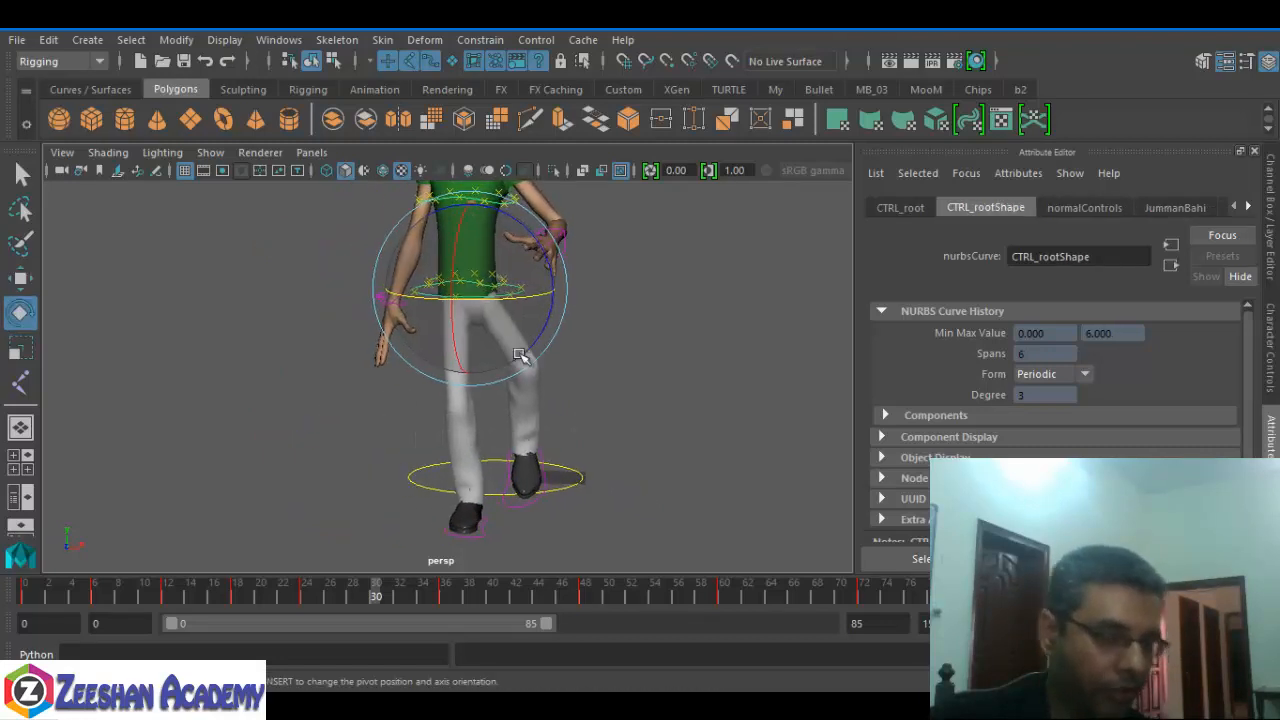
- At frame 42, lift the right foot control and rotate it so the toes point downward
{"action": "left_click_drag", "start_coordinate": [409, 594], "coordinate": [515, 596]}
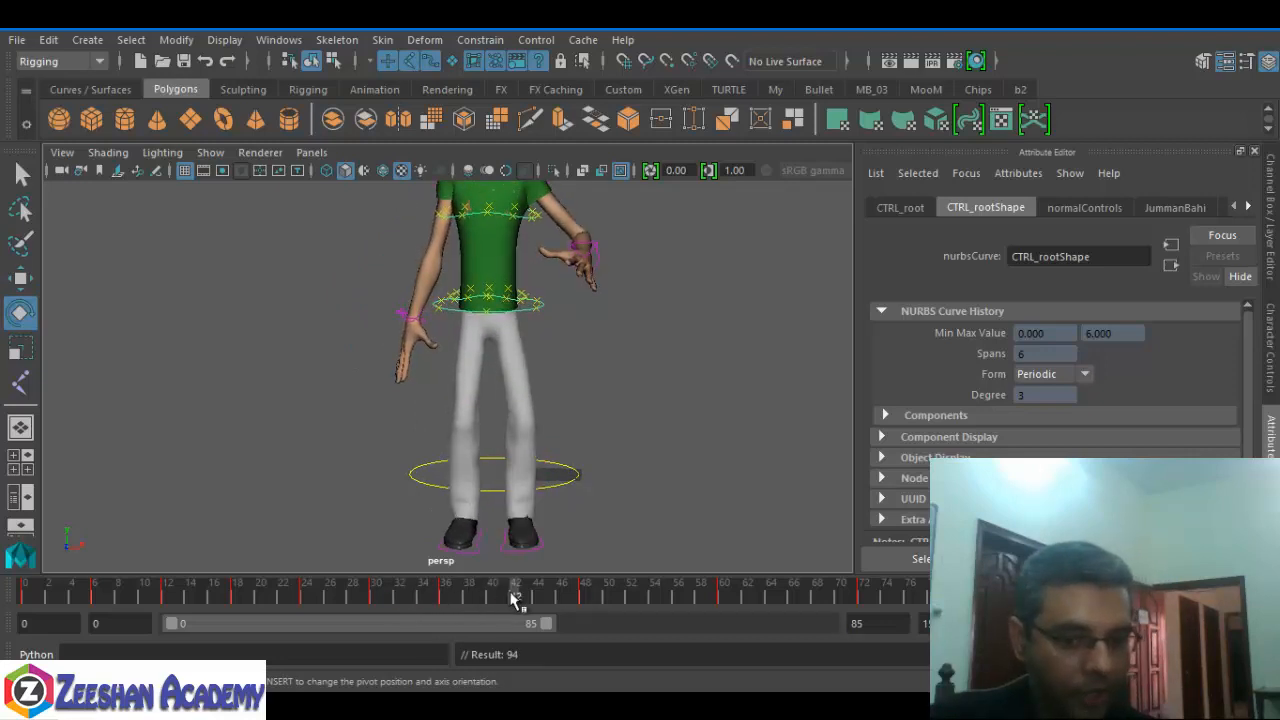
{"action": "left_click", "coordinate": [466, 488]}
{"action": "left_click_drag", "start_coordinate": [461, 446], "coordinate": [454, 416]}
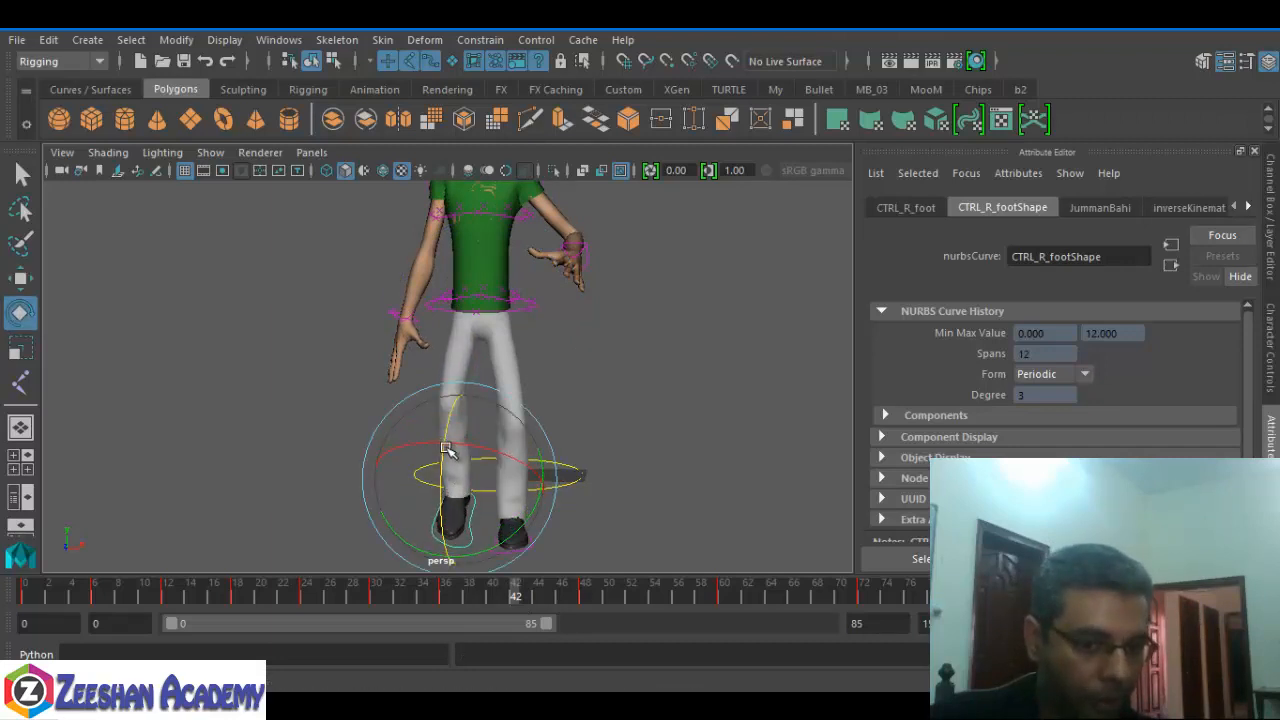
- Move the hip control over the planted left foot, rotate the hips, and set a key at frame 42
{"action": "key", "text": "w"}
{"action": "left_click", "coordinate": [538, 303]}
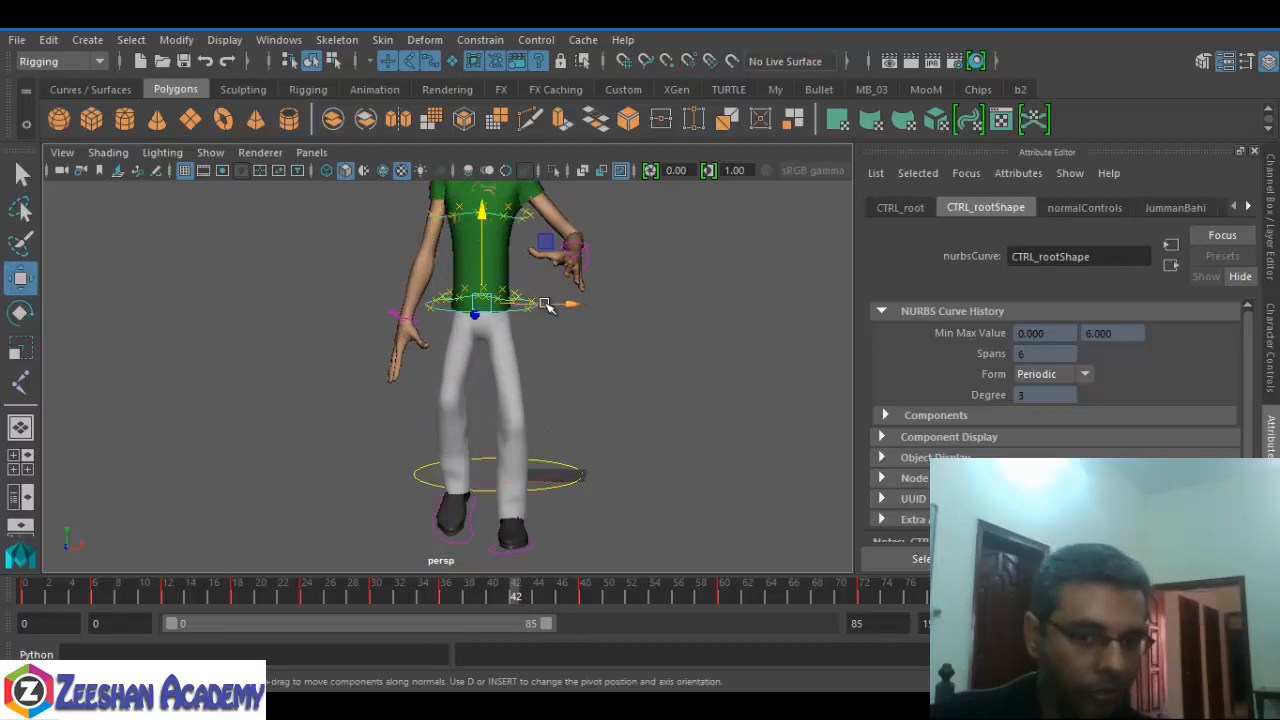
{"action": "left_click_drag", "start_coordinate": [566, 305], "coordinate": [406, 380]}
{"action": "key", "text": "e"}
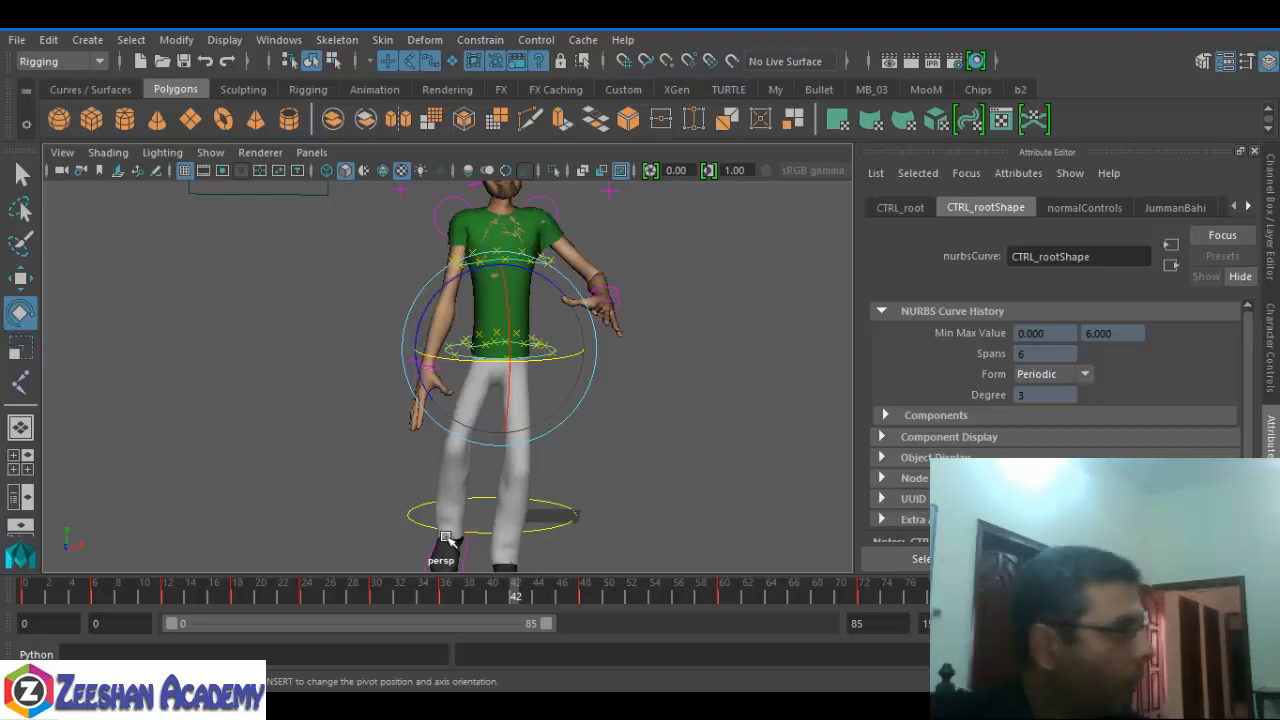
{"action": "middle_click_drag", "start_coordinate": [562, 411], "coordinate": [567, 380], "text": "alt"}
{"action": "right_click_drag", "start_coordinate": [567, 380], "coordinate": [597, 392], "text": "alt"}
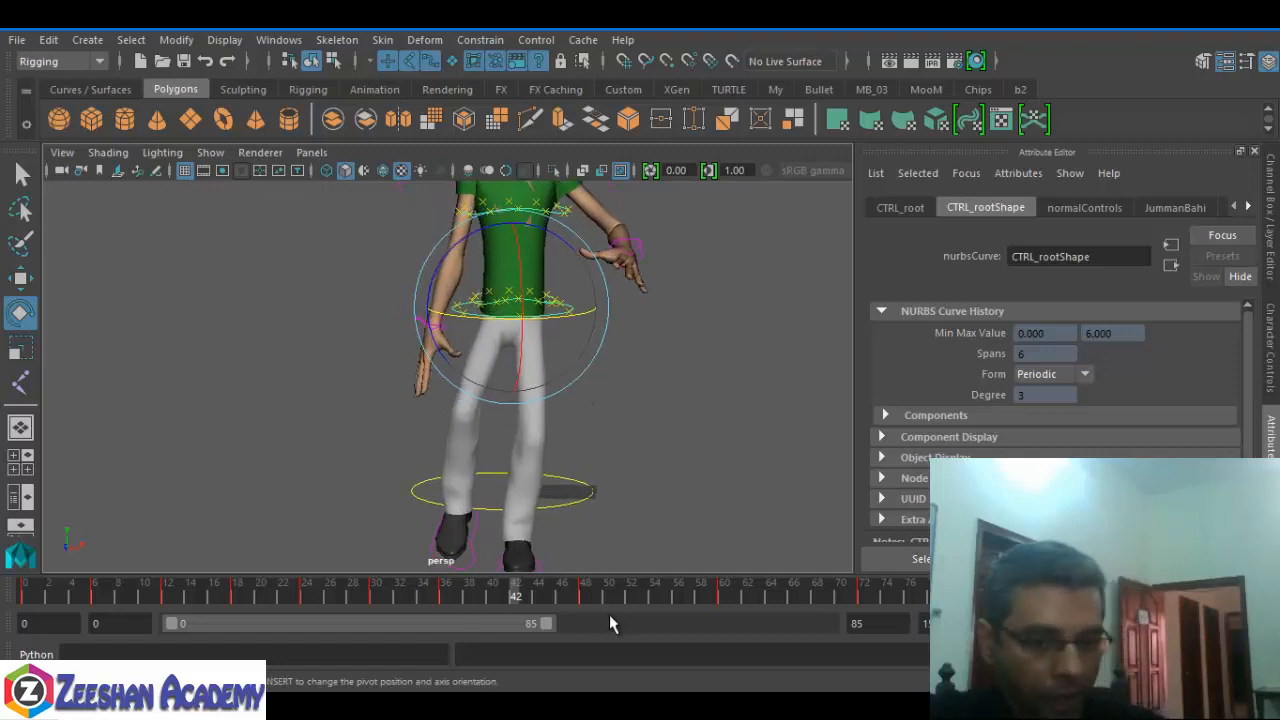
{"action": "key", "text": "s"}
- At frame 54, raise the right foot control and tilt its toes downward
{"action": "double_click", "coordinate": [518, 597]}
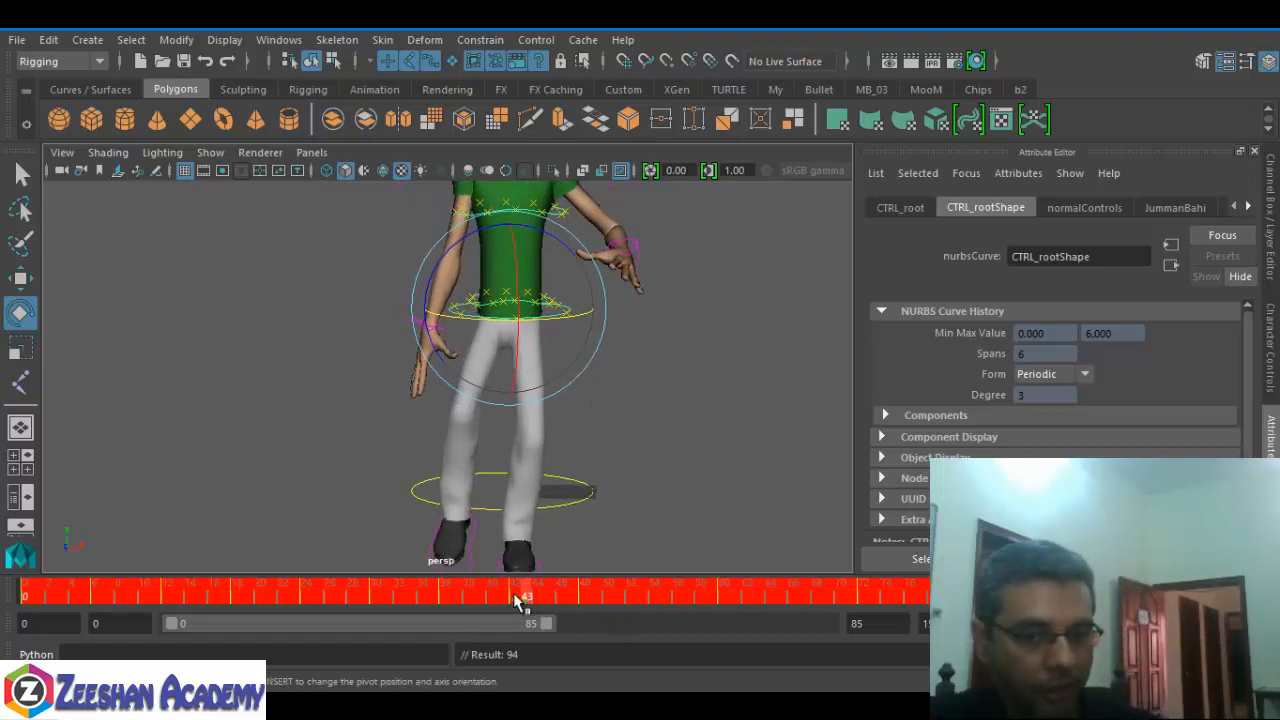
{"action": "left_click_drag", "start_coordinate": [518, 597], "coordinate": [646, 608]}
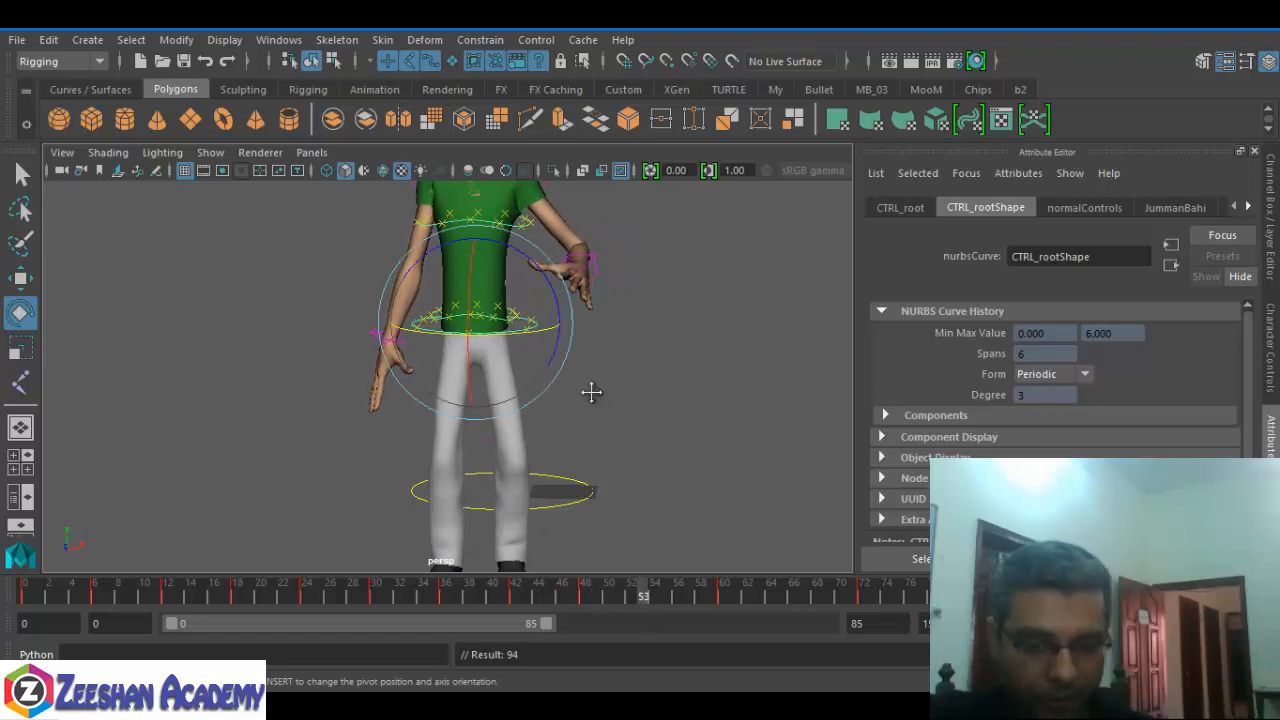
{"action": "middle_click_drag", "start_coordinate": [590, 391], "coordinate": [588, 322], "text": "alt"}
{"action": "left_click", "coordinate": [652, 598]}
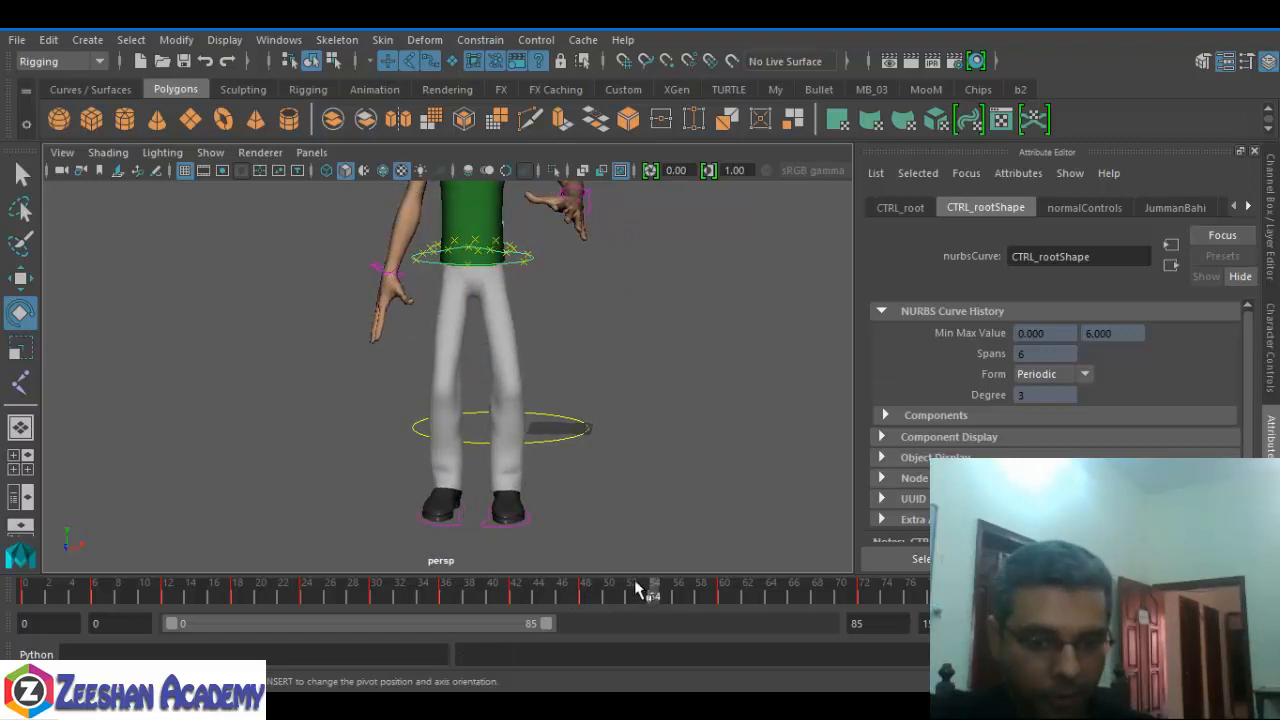
{"action": "left_click", "coordinate": [498, 541]}
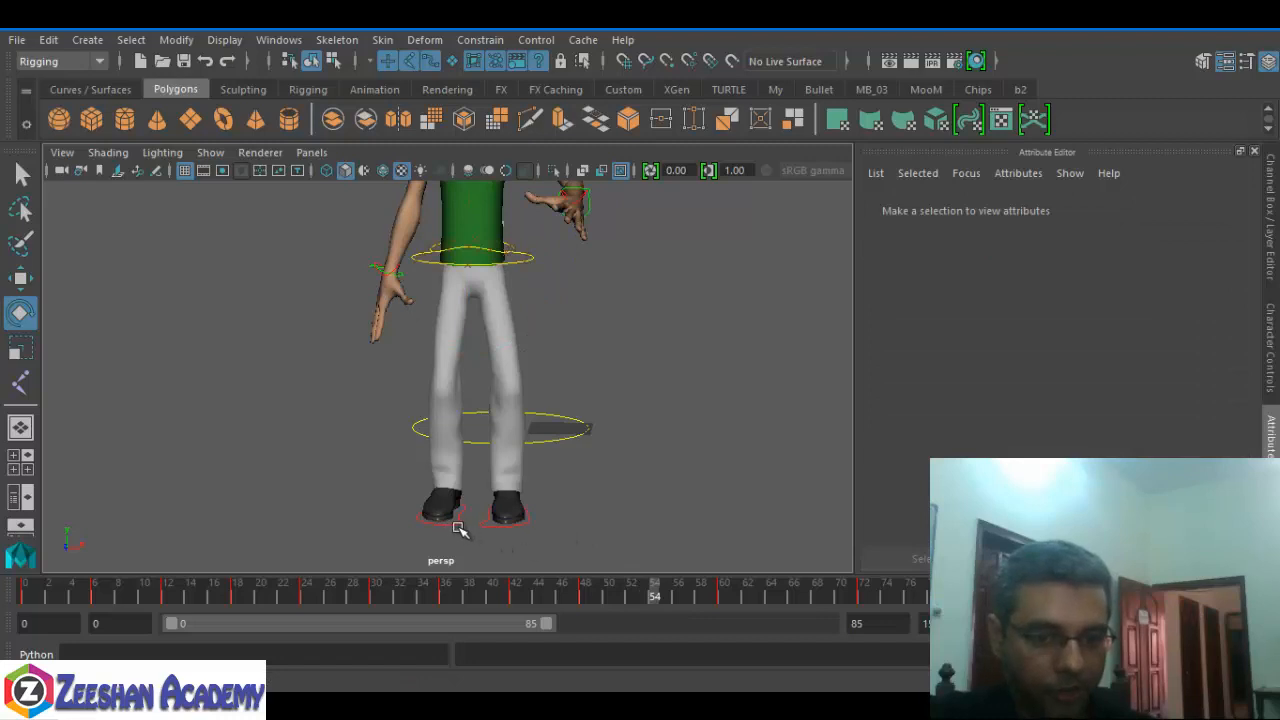
{"action": "left_click", "coordinate": [458, 525]}
{"action": "key", "text": "w"}
{"action": "left_click_drag", "start_coordinate": [447, 440], "coordinate": [446, 470]}
{"action": "key", "text": "e"}
- Discard the right foot's unkeyed raised pose by scrubbing the timeline back to frame 54
{"action": "left_click", "coordinate": [528, 264]}
{"action": "key", "text": "w"}
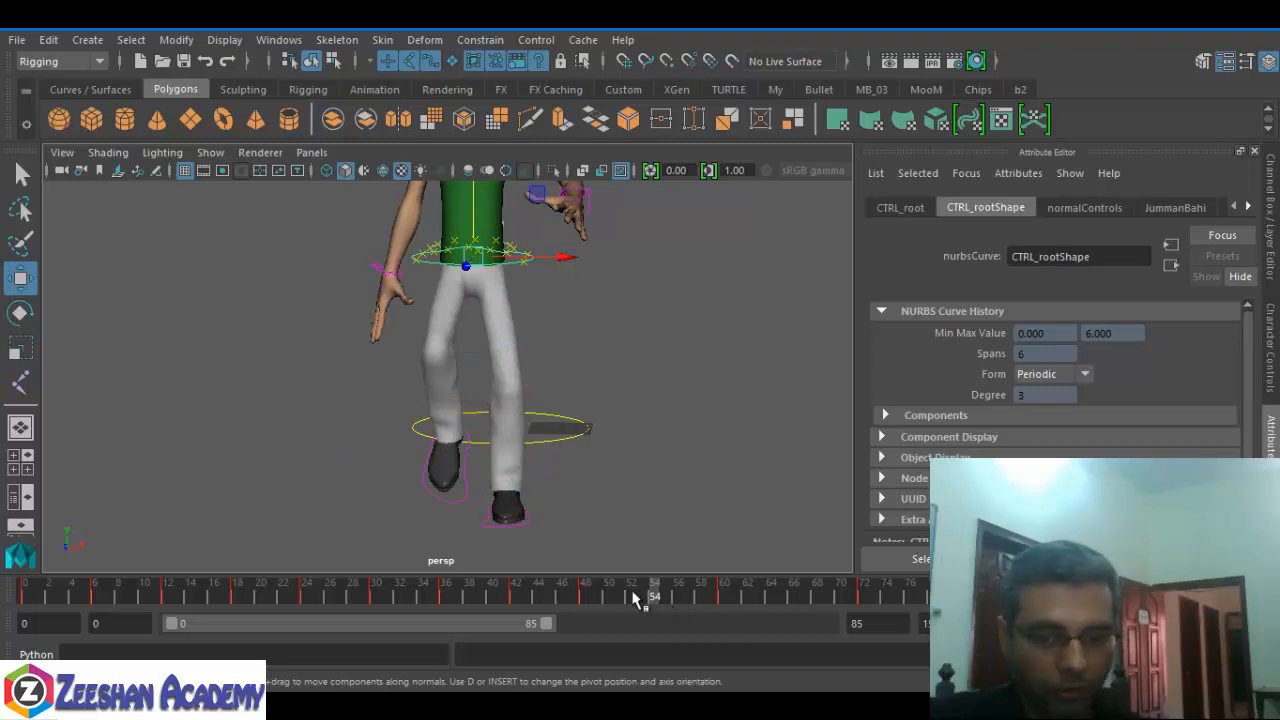
{"action": "mouse_move", "coordinate": [632, 598]}
{"action": "left_mouse_down"}
{"action": "mouse_move", "coordinate": [580, 591]}
{"action": "mouse_move", "coordinate": [656, 605]}
{"action": "left_mouse_up"}
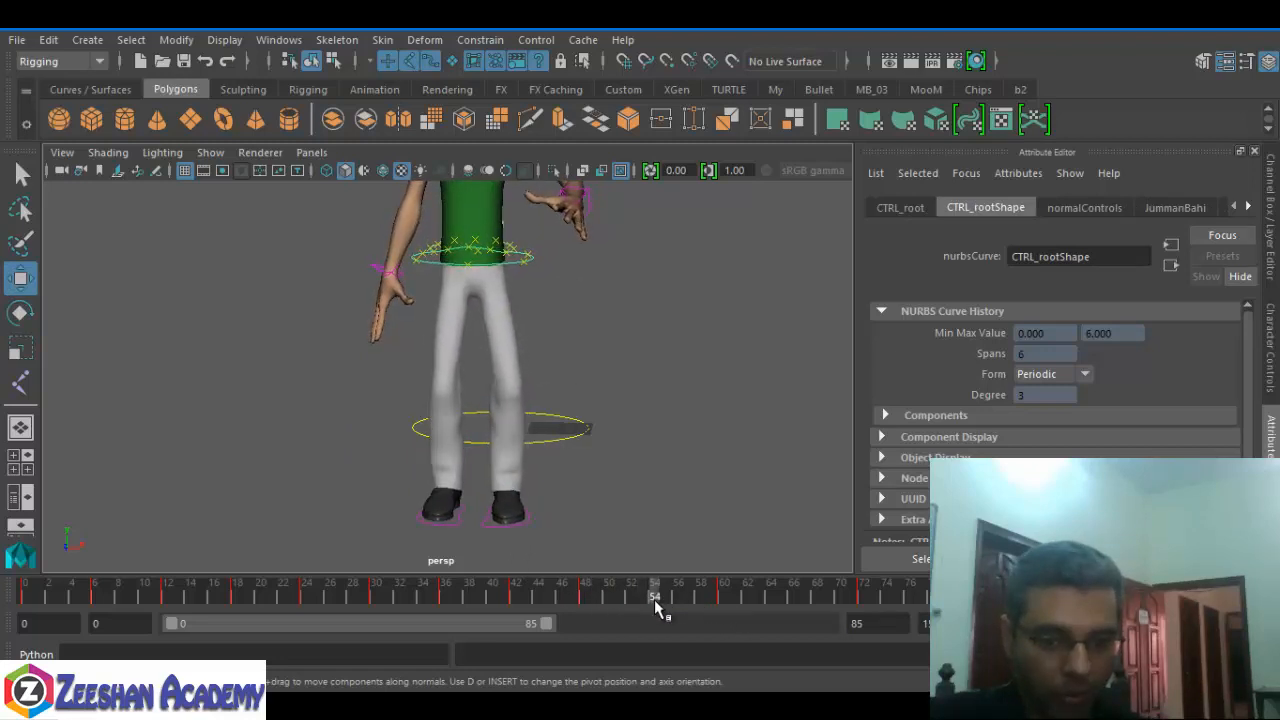
- At frame 54, lift the left foot control and rotate it so the toes point downward
{"action": "left_click", "coordinate": [522, 480]}
{"action": "left_click_drag", "start_coordinate": [510, 385], "coordinate": [512, 345]}
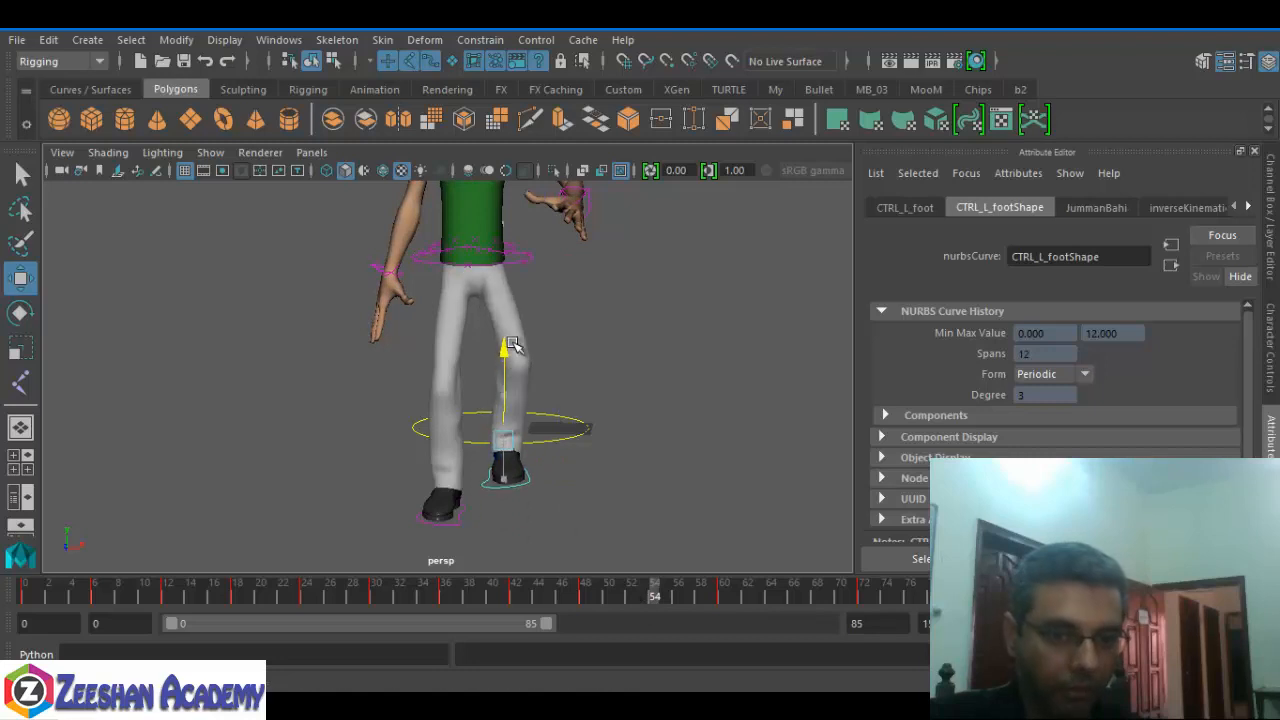
{"action": "key", "text": "ctrl+z"}
{"action": "key", "text": "e"}
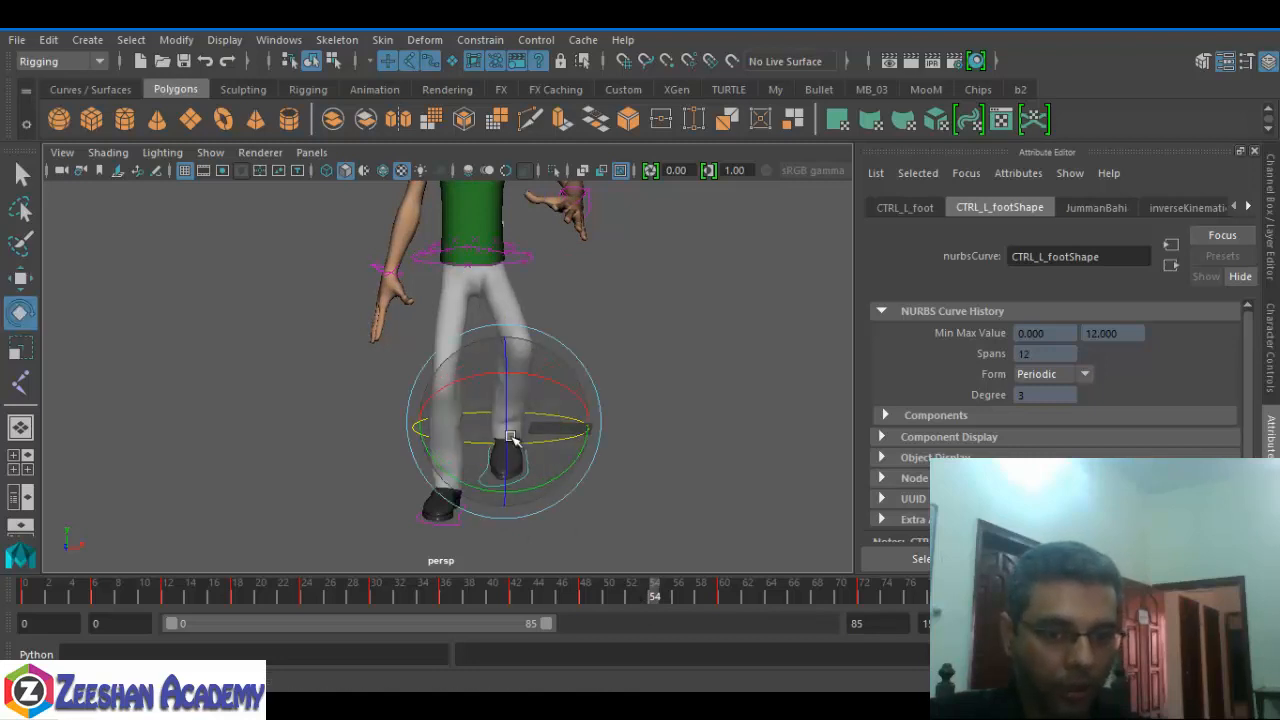
- Shift the hip control over the planted right foot at frame 54, rotate the hips, and key the pose
{"action": "left_click", "coordinate": [538, 258]}
{"action": "key", "text": "w"}
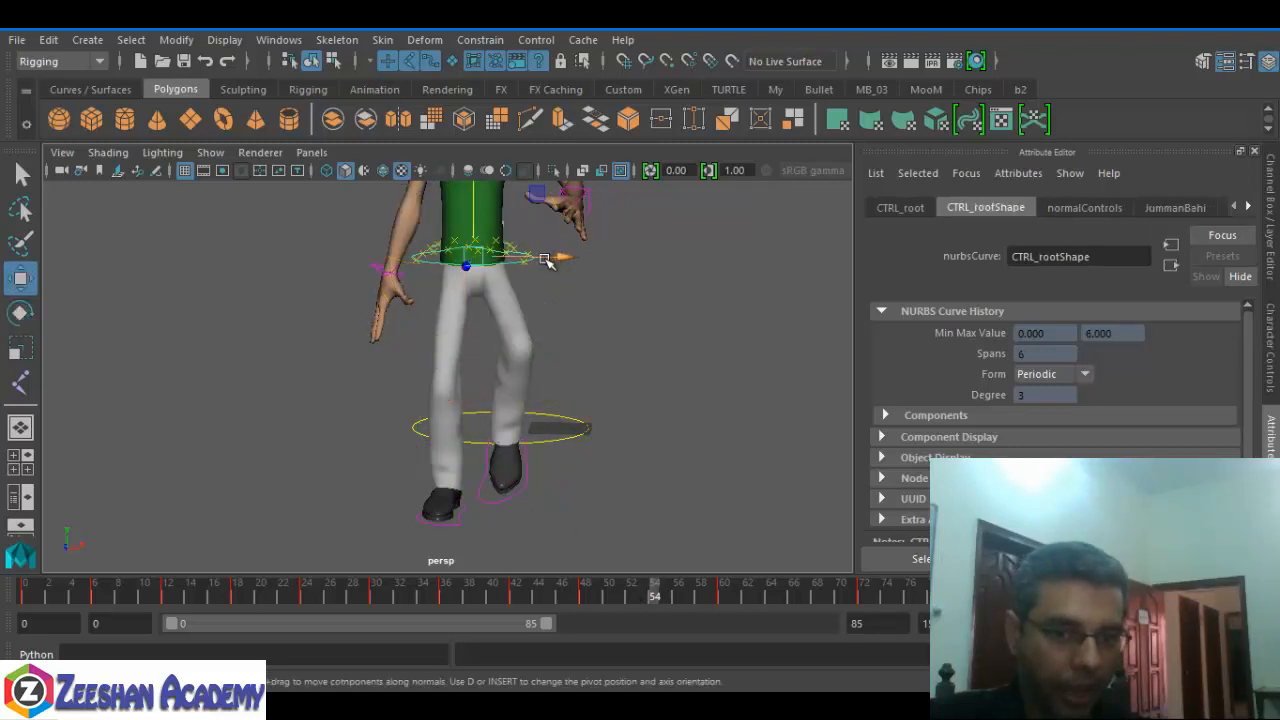
{"action": "left_click_drag", "start_coordinate": [548, 262], "coordinate": [503, 266]}
{"action": "key", "text": "e"}
{"action": "middle_click_drag", "start_coordinate": [503, 266], "coordinate": [524, 283], "text": "alt"}
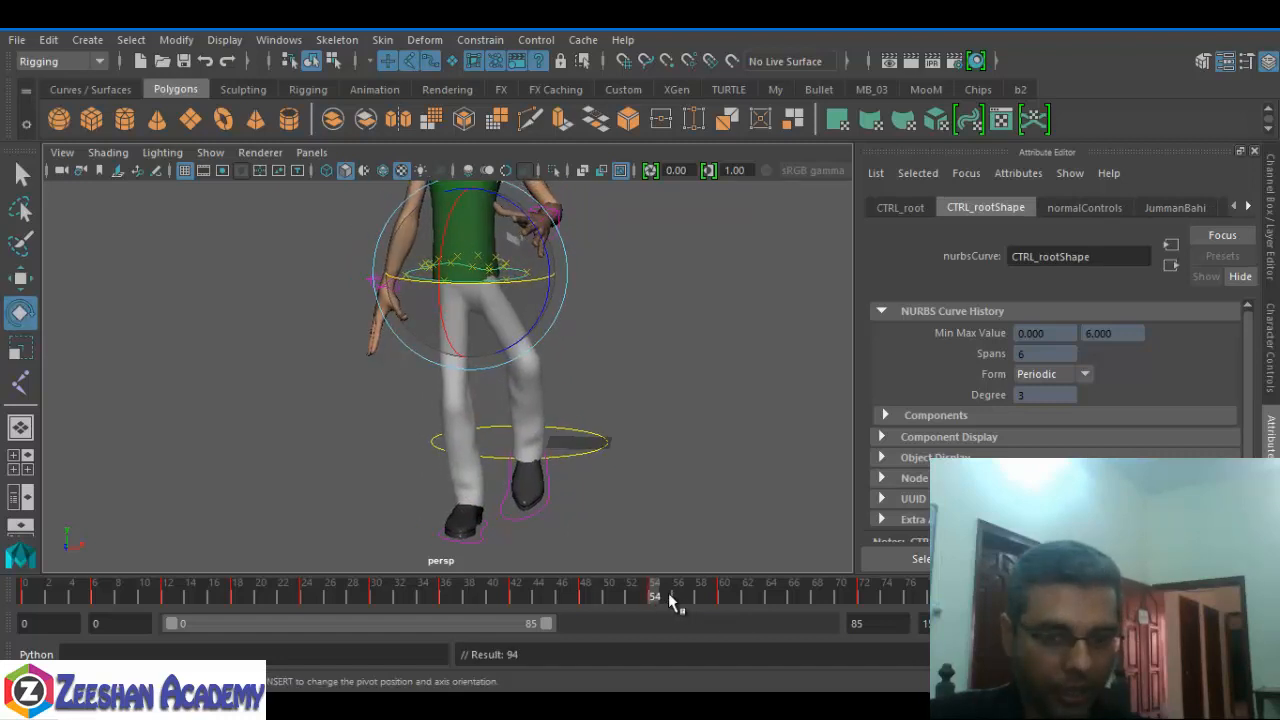
- At frame 66, raise the right foot control and tilt its toes downward
{"action": "left_click_drag", "start_coordinate": [655, 598], "coordinate": [798, 612]}
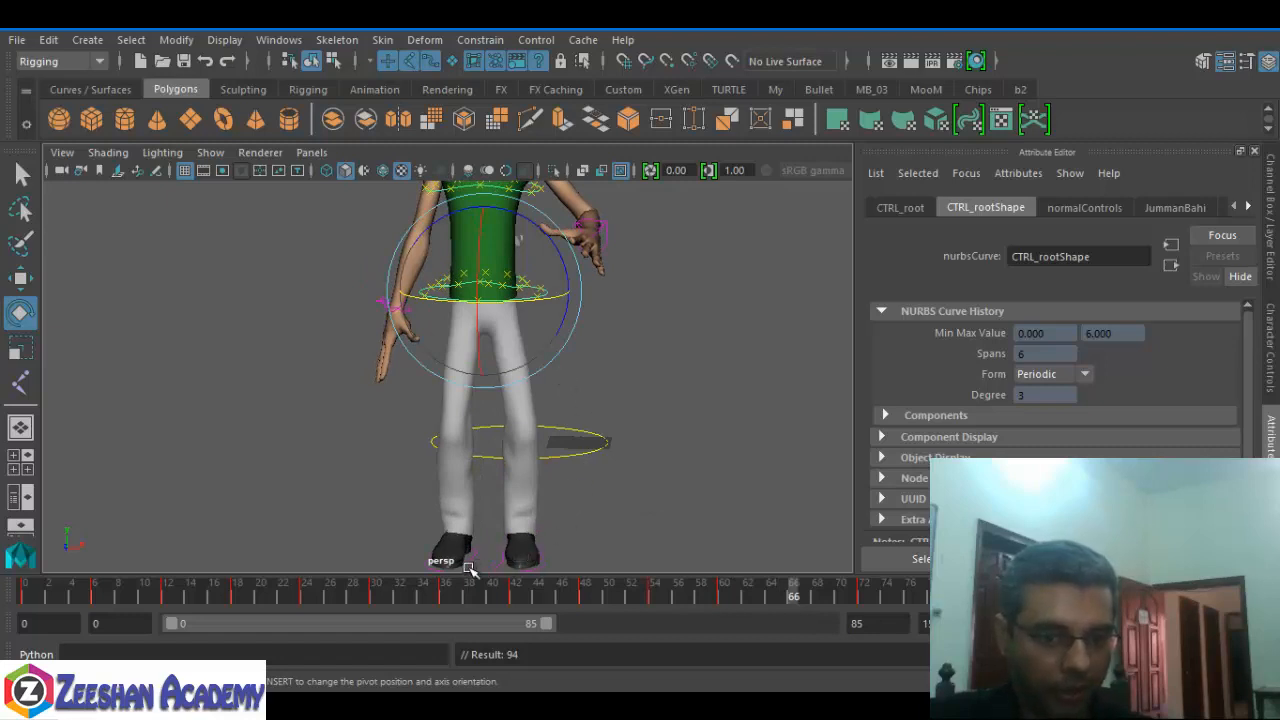
{"action": "left_click", "coordinate": [468, 568]}
{"action": "middle_click_drag", "start_coordinate": [468, 568], "coordinate": [528, 513], "text": "alt"}
{"action": "key", "text": "w"}
{"action": "left_click_drag", "start_coordinate": [524, 385], "coordinate": [510, 440]}
{"action": "key", "text": "e"}
{"action": "middle_click_drag", "start_coordinate": [580, 198], "coordinate": [538, 205], "text": "alt"}
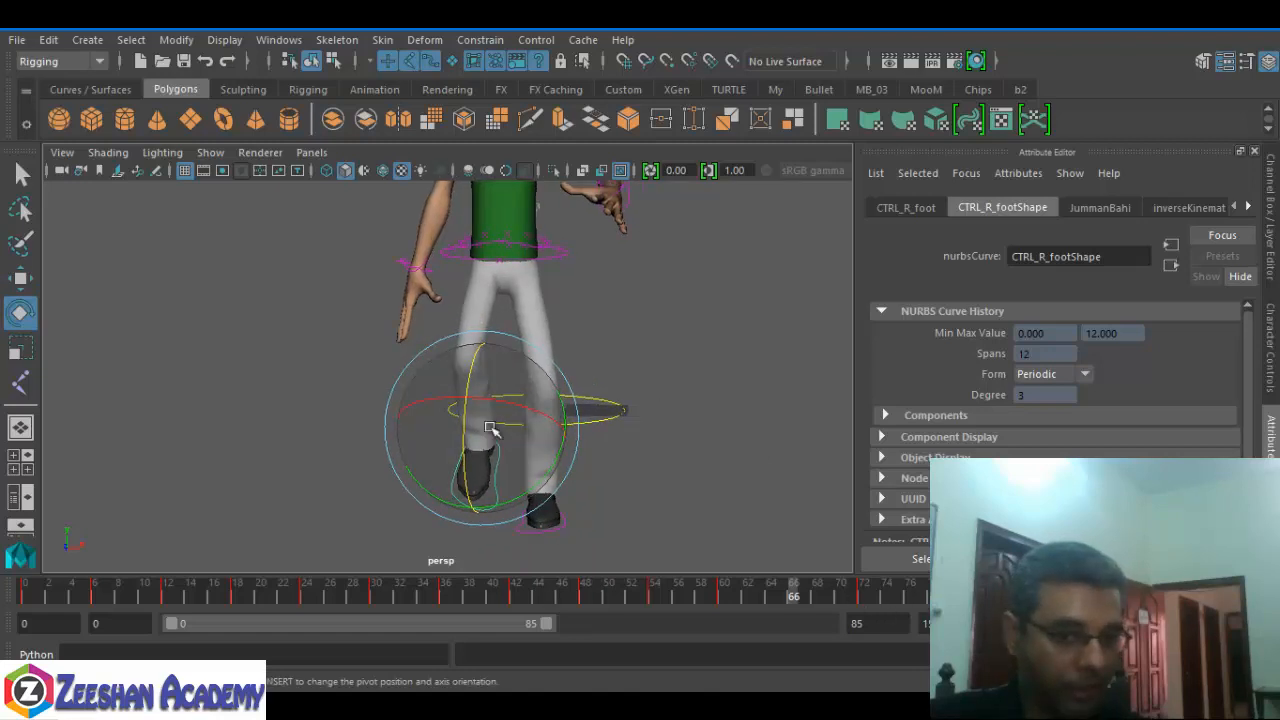
- Shift the hip control over the planted left foot at frame 66, rotate the hips, and set a key
{"action": "left_click_drag", "start_coordinate": [560, 440], "coordinate": [590, 305], "text": "alt"}
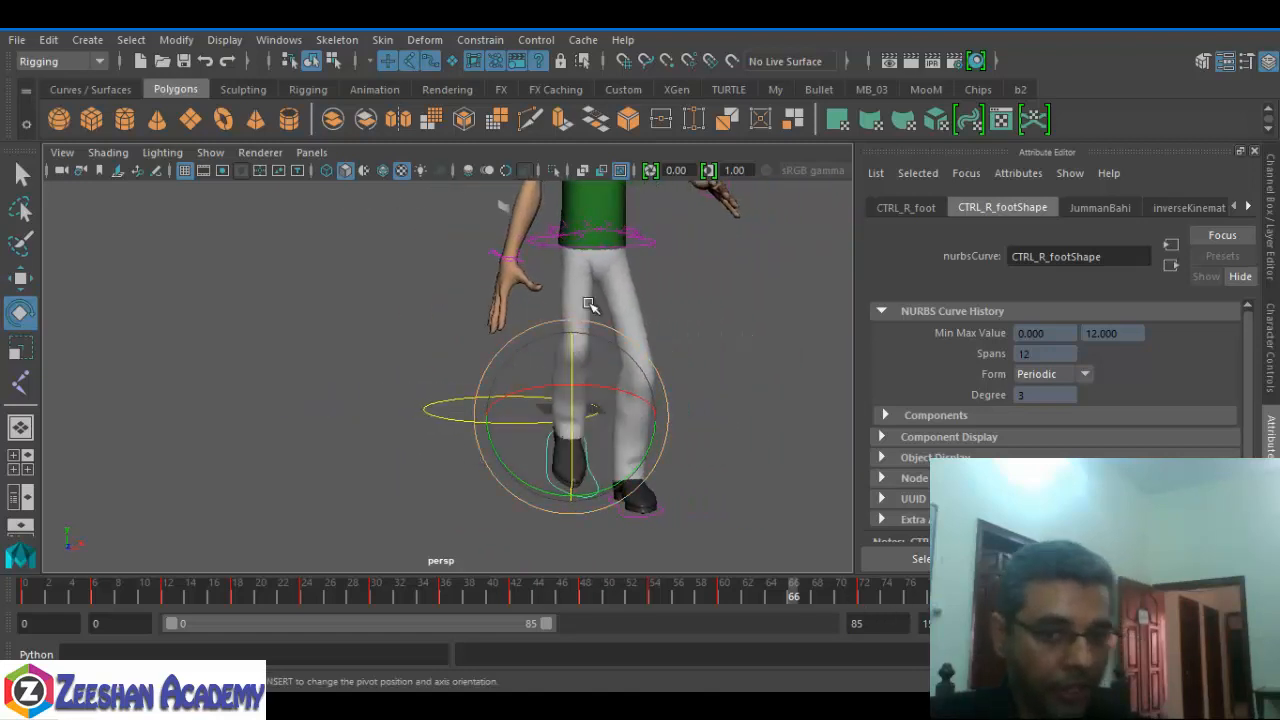
{"action": "left_click", "coordinate": [636, 254]}
{"action": "middle_click_drag", "start_coordinate": [636, 254], "coordinate": [606, 314], "text": "alt"}
{"action": "left_click_drag", "start_coordinate": [571, 306], "coordinate": [489, 420], "text": "alt"}
{"action": "left_click", "coordinate": [607, 292]}
{"action": "key", "text": "w"}
{"action": "key", "text": "e"}
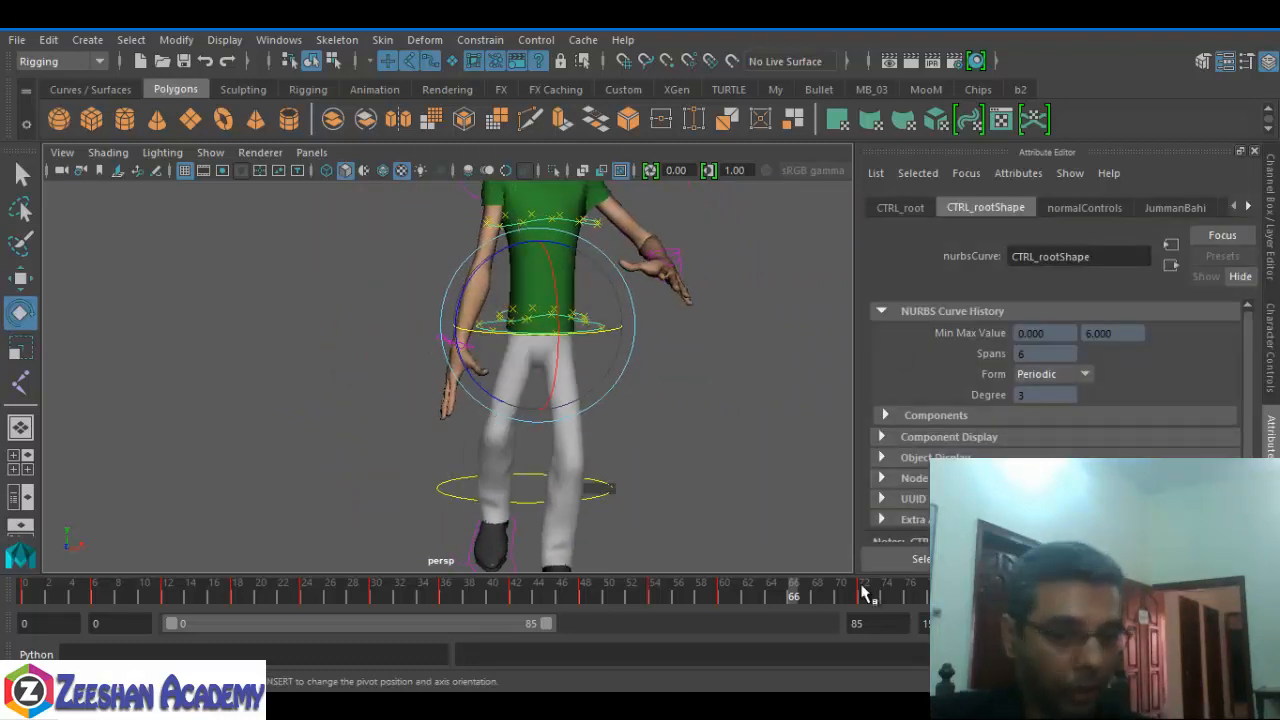
{"action": "key", "text": "s"}
{"action": "middle_click_drag", "start_coordinate": [668, 440], "coordinate": [645, 392], "text": "alt"}
{"action": "left_click_drag", "start_coordinate": [782, 597], "coordinate": [922, 604]}
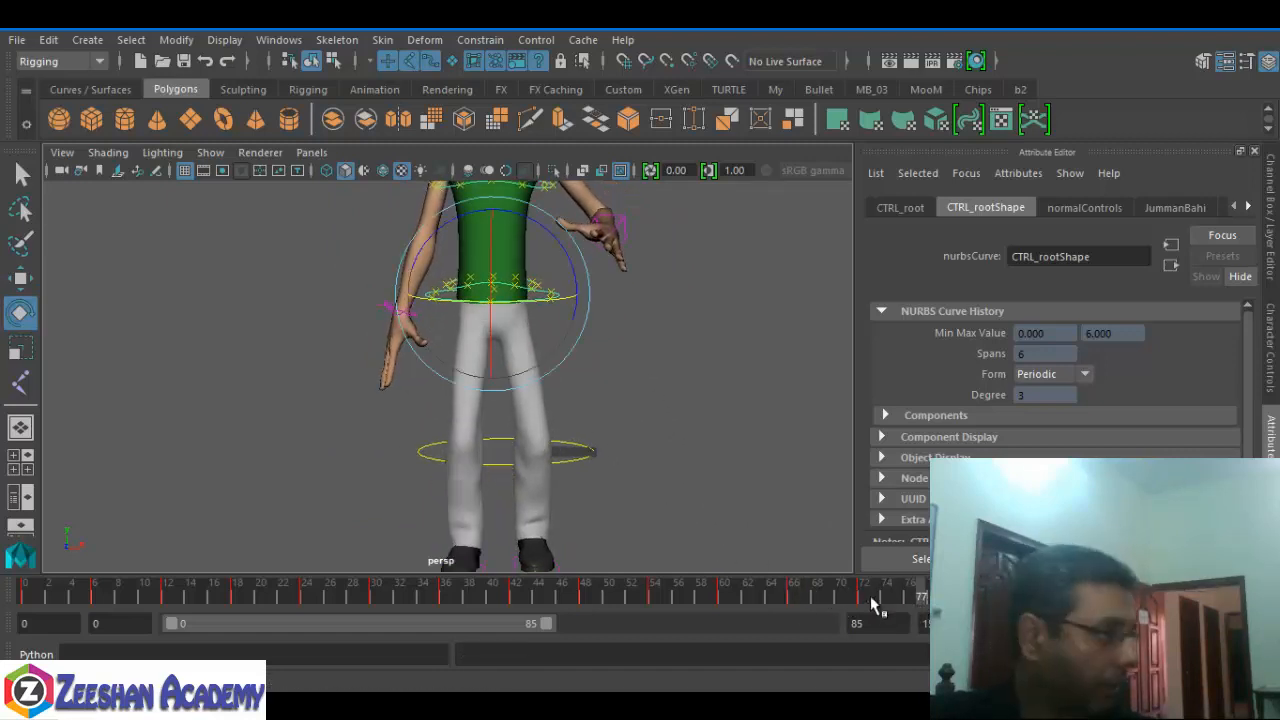
{"action": "left_click_drag", "start_coordinate": [592, 430], "coordinate": [491, 408], "text": "alt"}
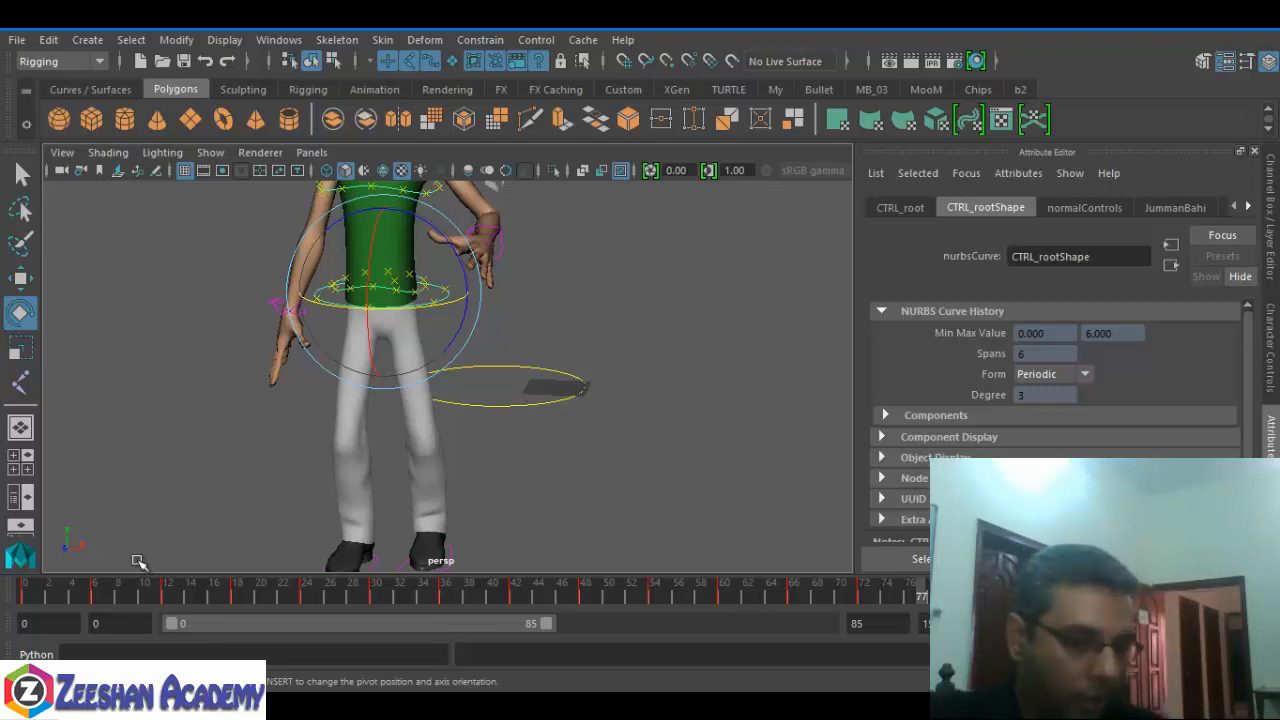
{"action": "double_click", "coordinate": [145, 598]}
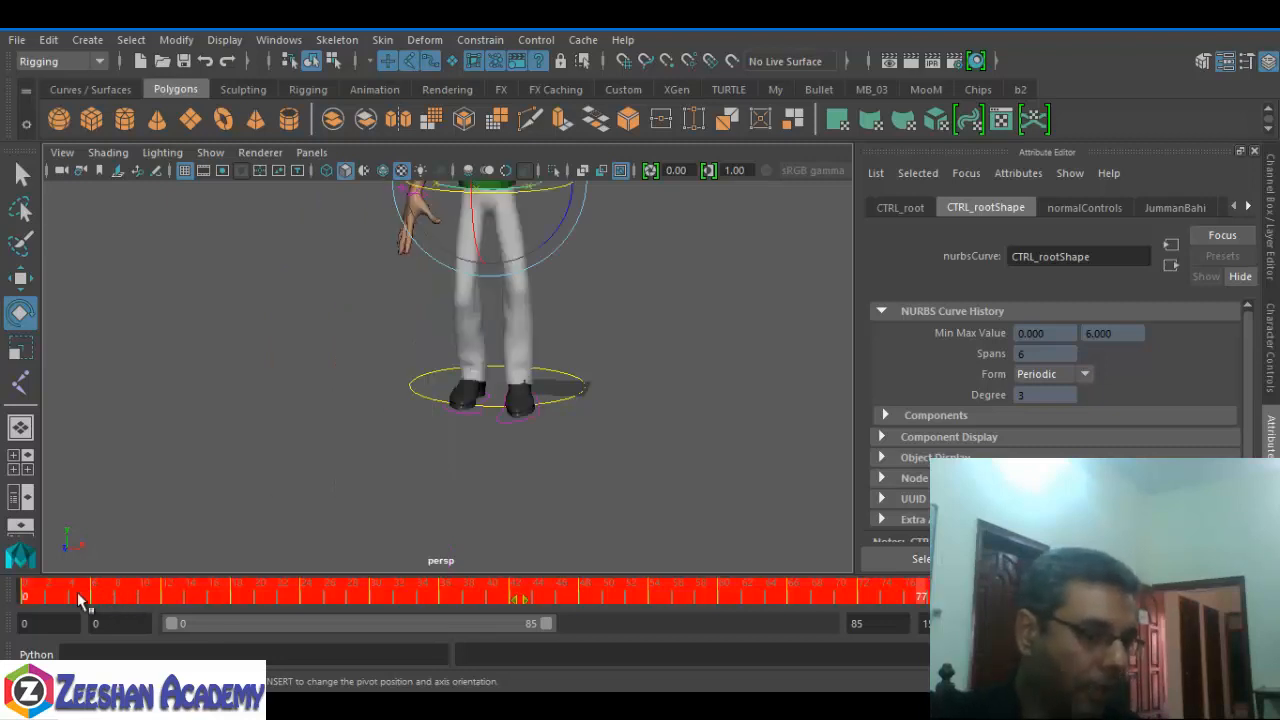
{"action": "right_click", "coordinate": [590, 594]}
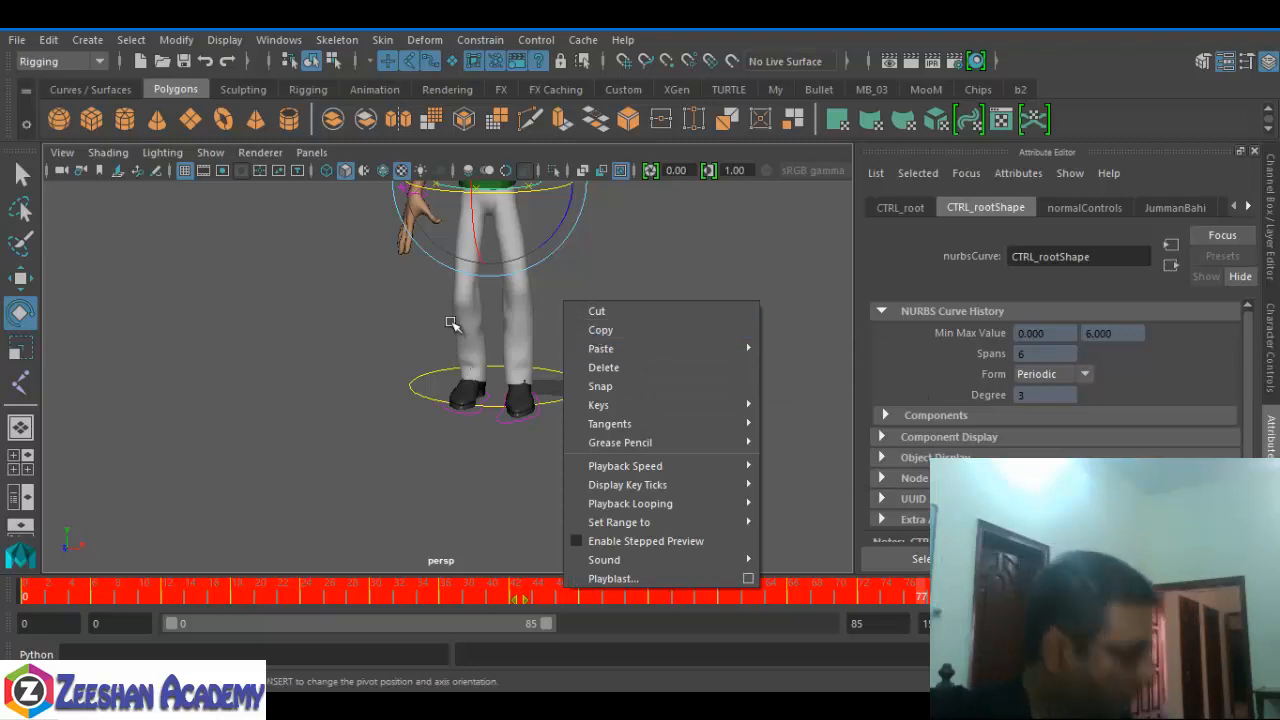
{"action": "left_click", "coordinate": [471, 298]}
{"action": "left_click", "coordinate": [207, 598]}
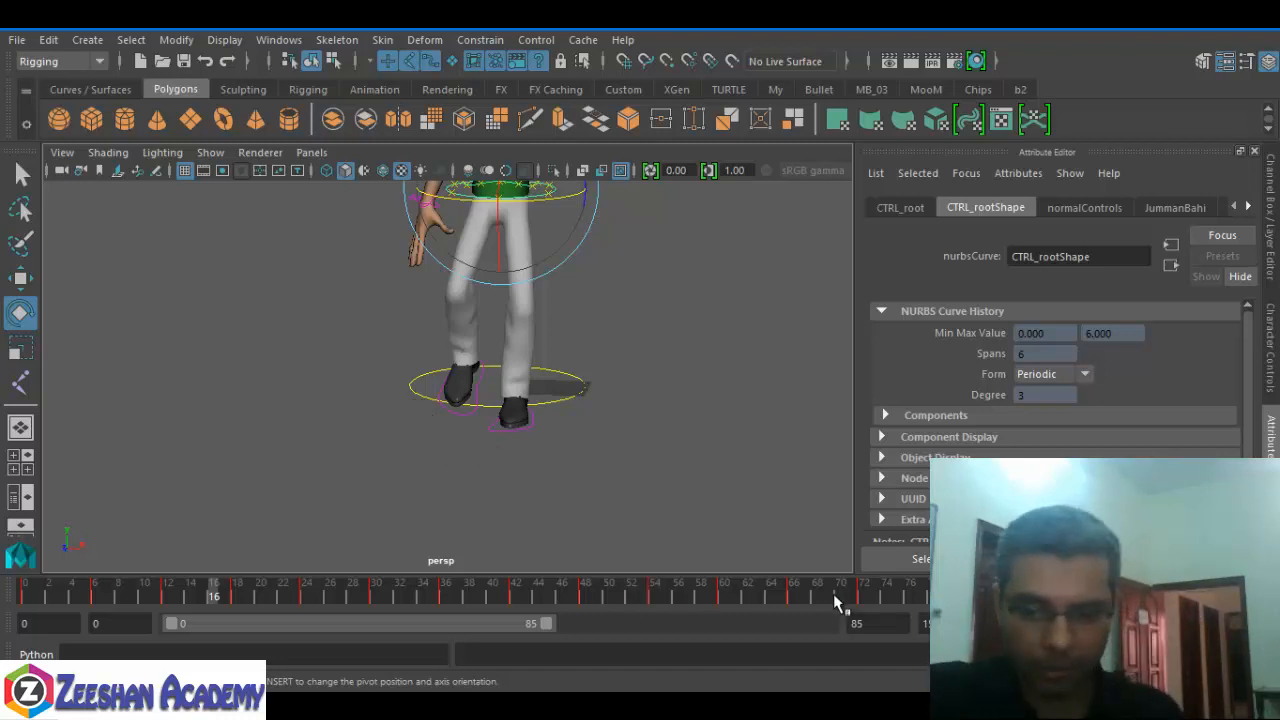
- At the passing frame after frame 72, lift the left foot control and rotate its toes downward
{"action": "left_click_drag", "start_coordinate": [820, 600], "coordinate": [930, 600]}
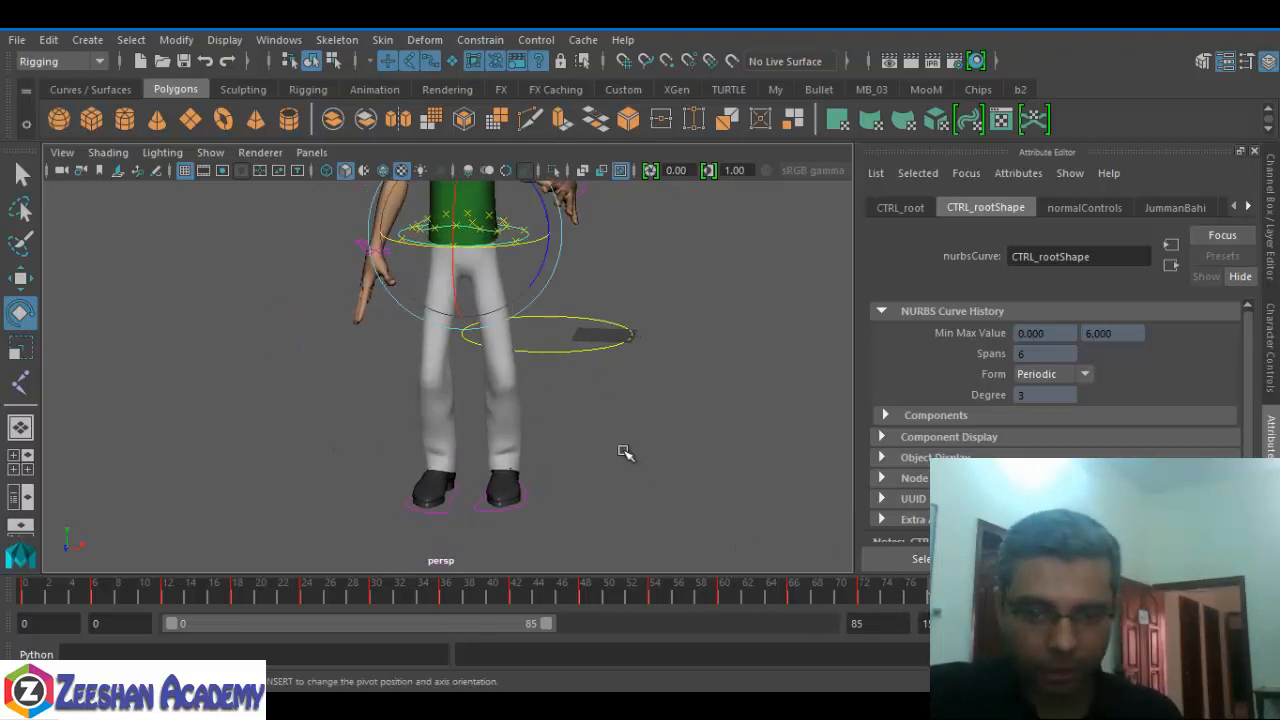
{"action": "left_click", "coordinate": [521, 504]}
{"action": "key", "text": "w"}
{"action": "left_click_drag", "start_coordinate": [503, 380], "coordinate": [503, 324]}
{"action": "key", "text": "e"}
{"action": "left_click_drag", "start_coordinate": [501, 384], "coordinate": [503, 404]}
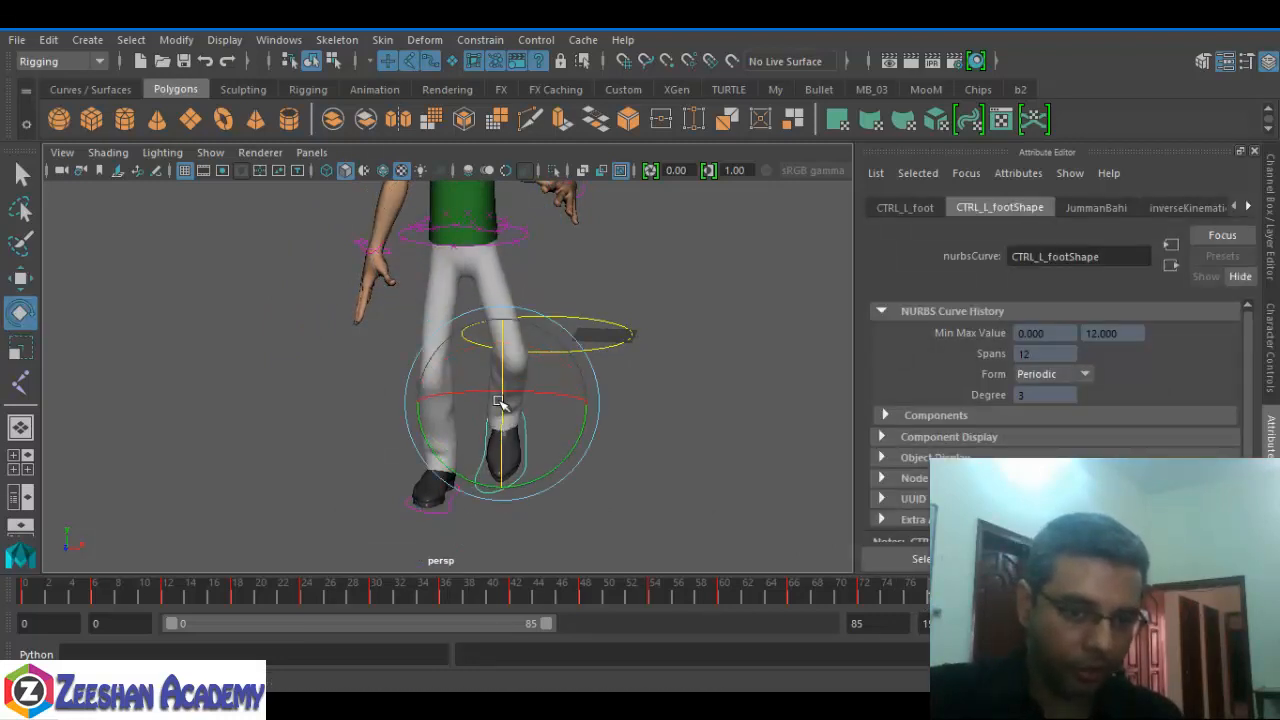
- Shift the hip control over the planted right foot in this last passing pose
{"action": "left_click", "coordinate": [516, 242]}
{"action": "left_click_drag", "start_coordinate": [549, 237], "coordinate": [491, 246]}
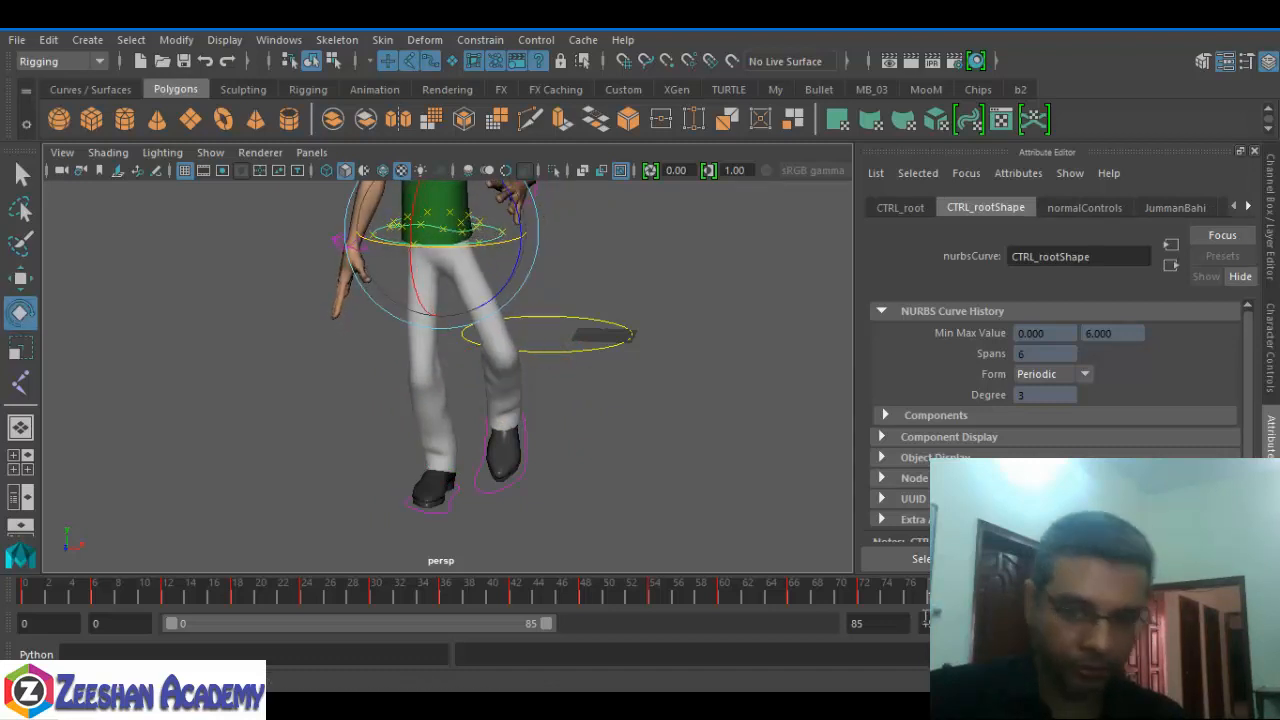
{"action": "left_click_drag", "start_coordinate": [440, 500], "coordinate": [614, 418], "text": "alt"}
- Play the walk back in the front view and examine the upper body and the hip and leg motion
{"action": "key", "text": "space"}
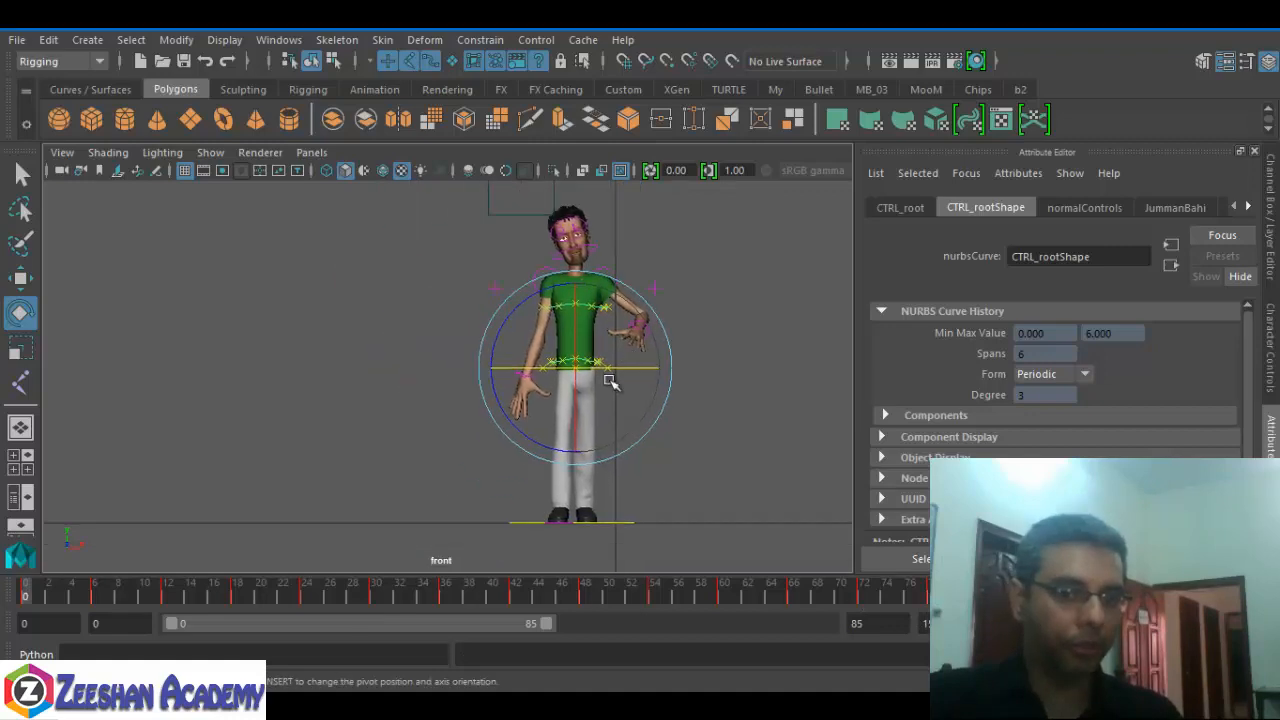
{"action": "scroll", "coordinate": [608, 371], "scroll_direction": "up", "scroll_amount": 5}
{"action": "middle_click_drag", "start_coordinate": [566, 468], "coordinate": [556, 606], "text": "alt"}
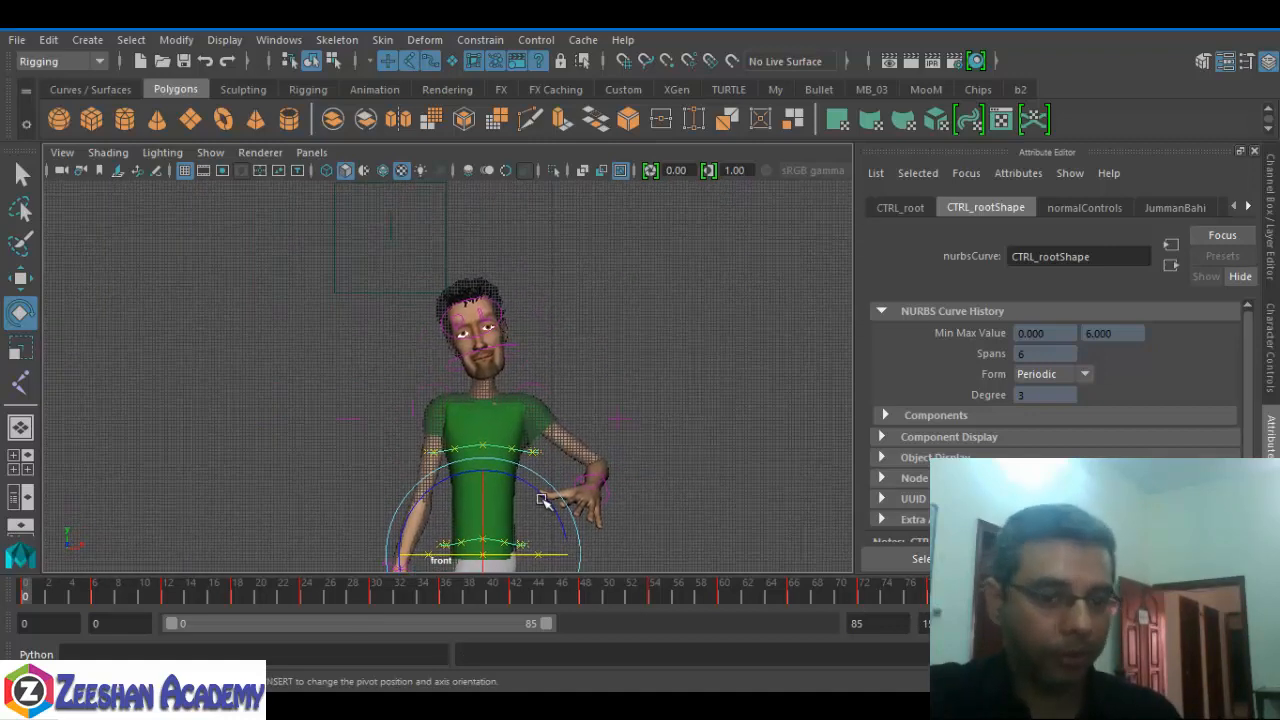
{"action": "scroll", "coordinate": [682, 420], "scroll_direction": "up", "scroll_amount": 3}
{"action": "middle_click_drag", "start_coordinate": [682, 420], "coordinate": [688, 338], "text": "alt"}
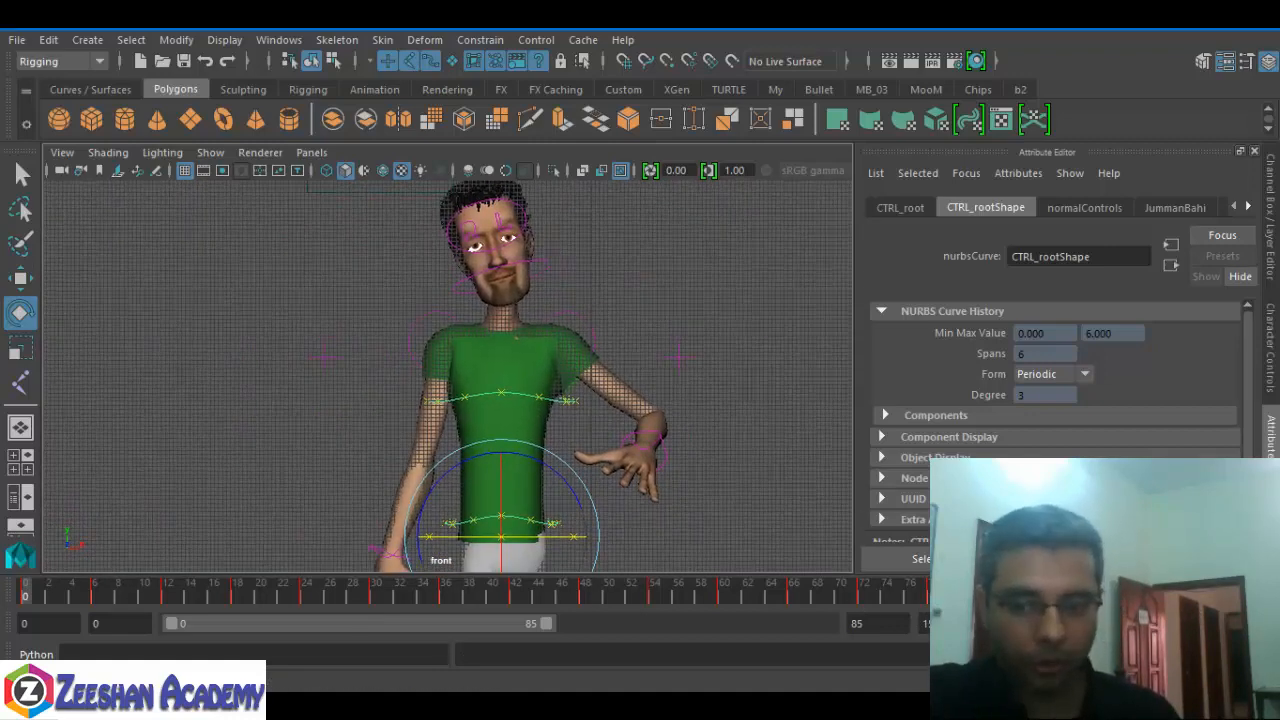
{"action": "key", "text": "alt+v"}
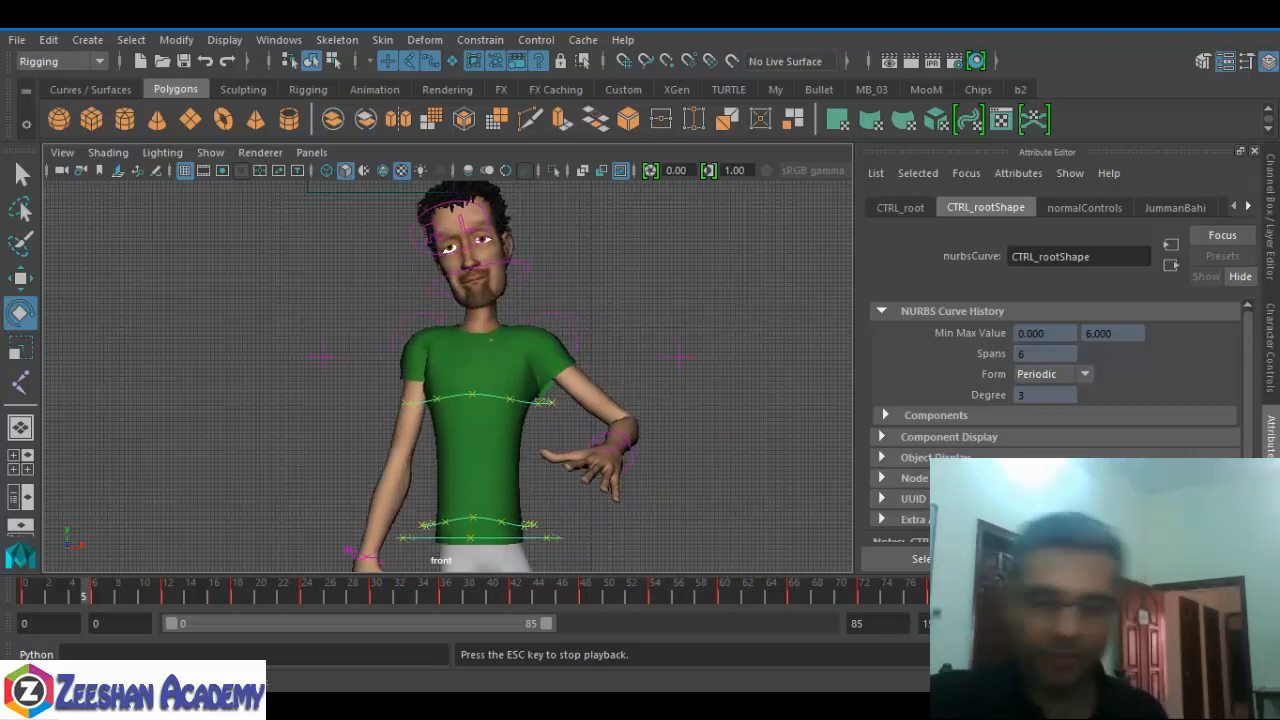
{"action": "key", "text": "Escape"}
{"action": "middle_click_drag", "start_coordinate": [671, 471], "coordinate": [622, 234], "text": "alt"}
{"action": "right_click_drag", "start_coordinate": [691, 374], "coordinate": [626, 494], "text": "alt"}
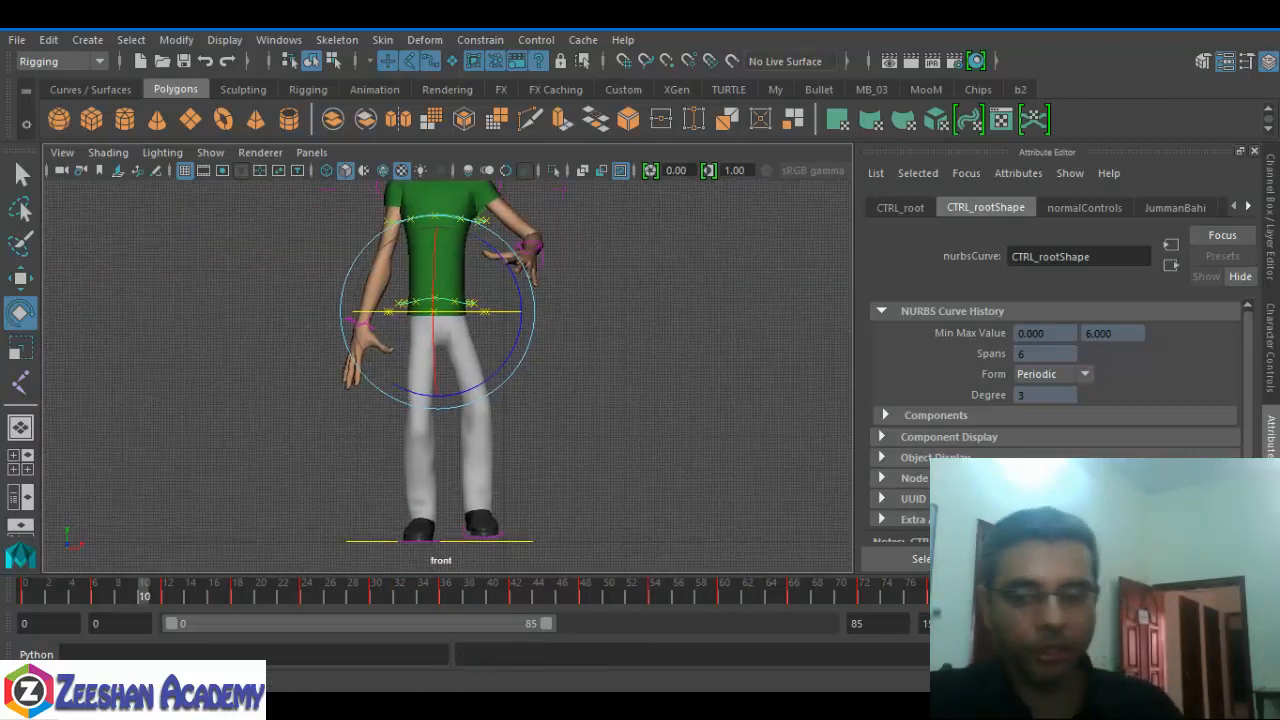
{"action": "key", "text": "alt+v"}
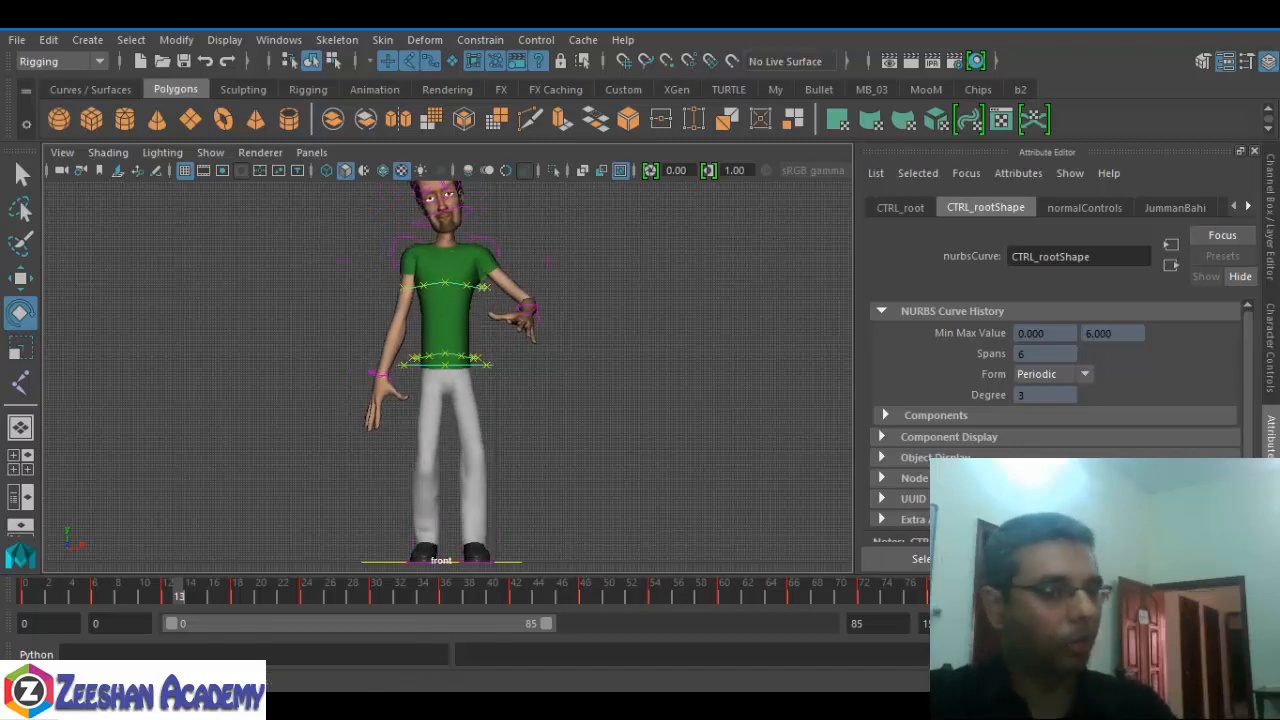
- Review the walk in the perspective view, looking at the stepping legs from the front and side
{"action": "key", "text": "space"}
{"action": "left_click", "coordinate": [714, 388]}
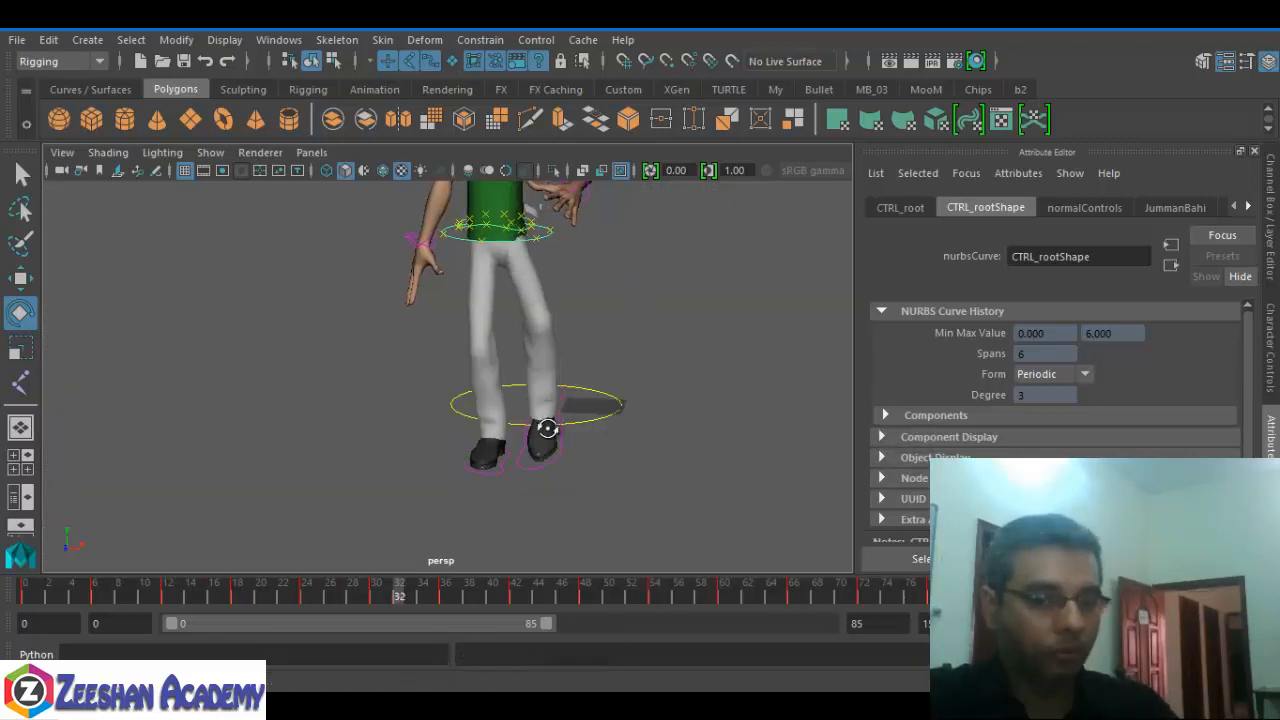
{"action": "middle_click_drag", "start_coordinate": [596, 399], "coordinate": [640, 452], "text": "alt"}
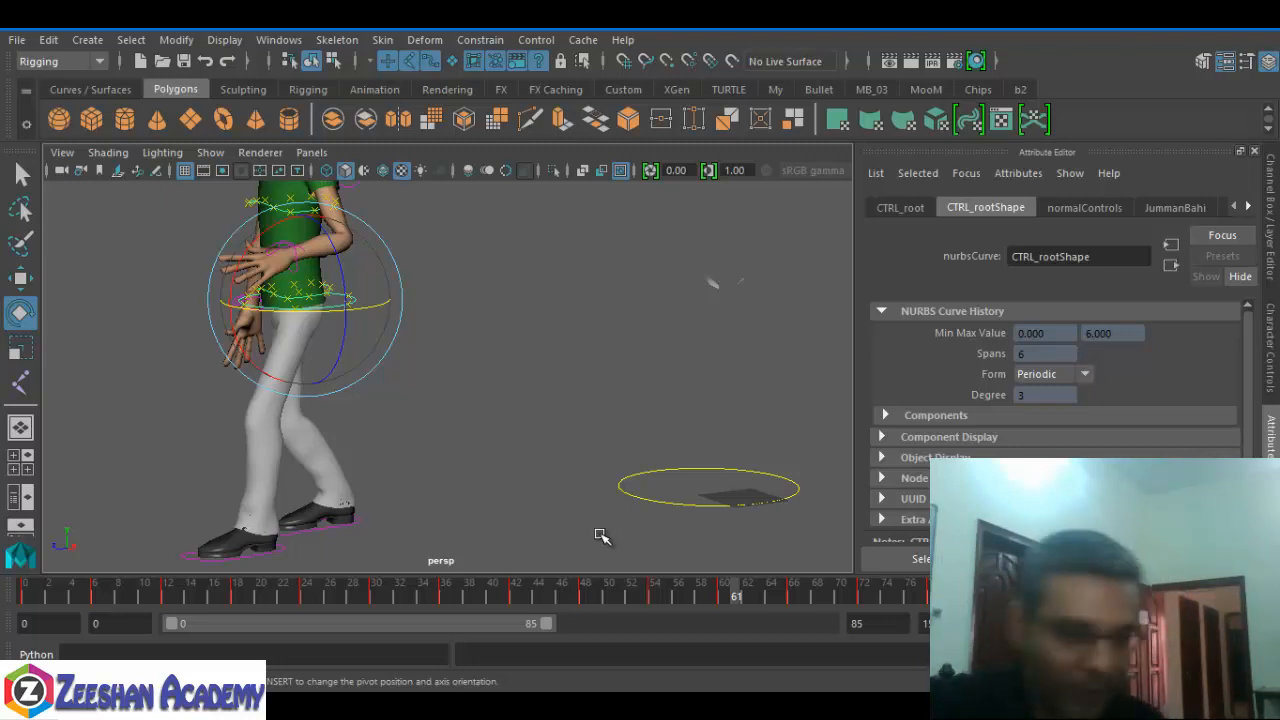
- Switch the workspace to the saved Persp/Graph layout to show the hip control's animation curves
{"action": "left_click", "coordinate": [316, 155]}
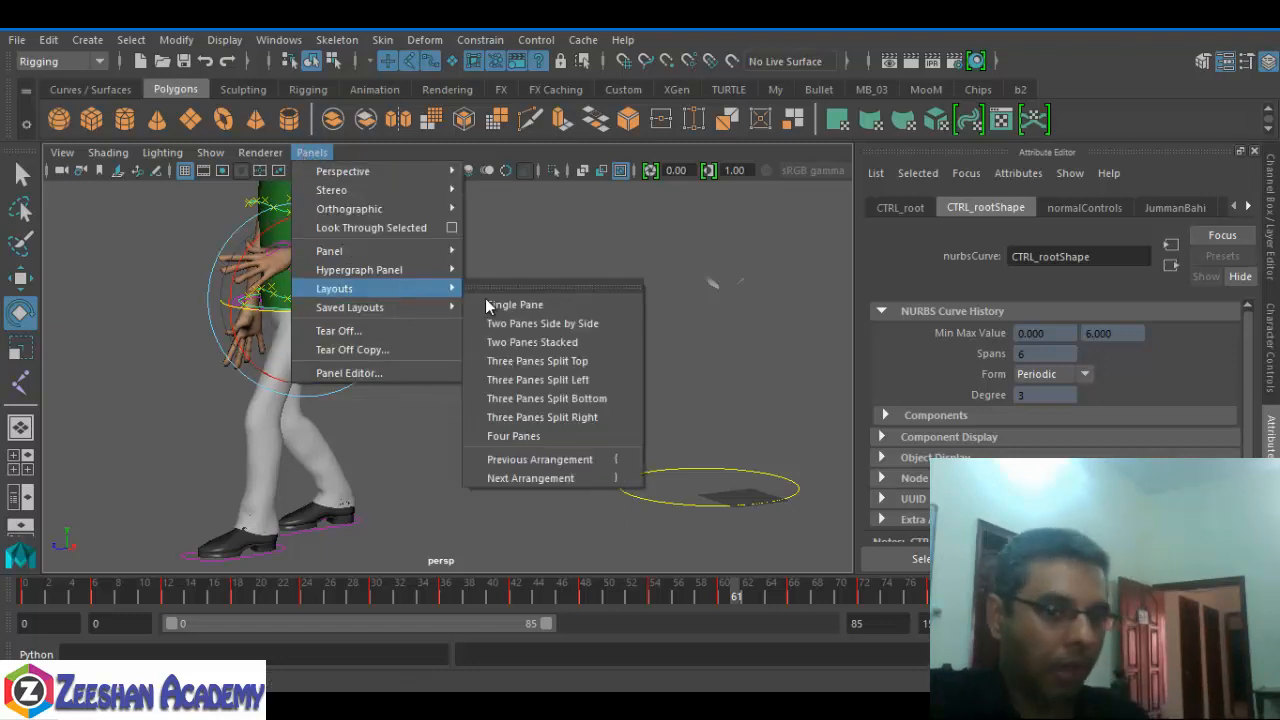
{"action": "mouse_move", "coordinate": [403, 307]}
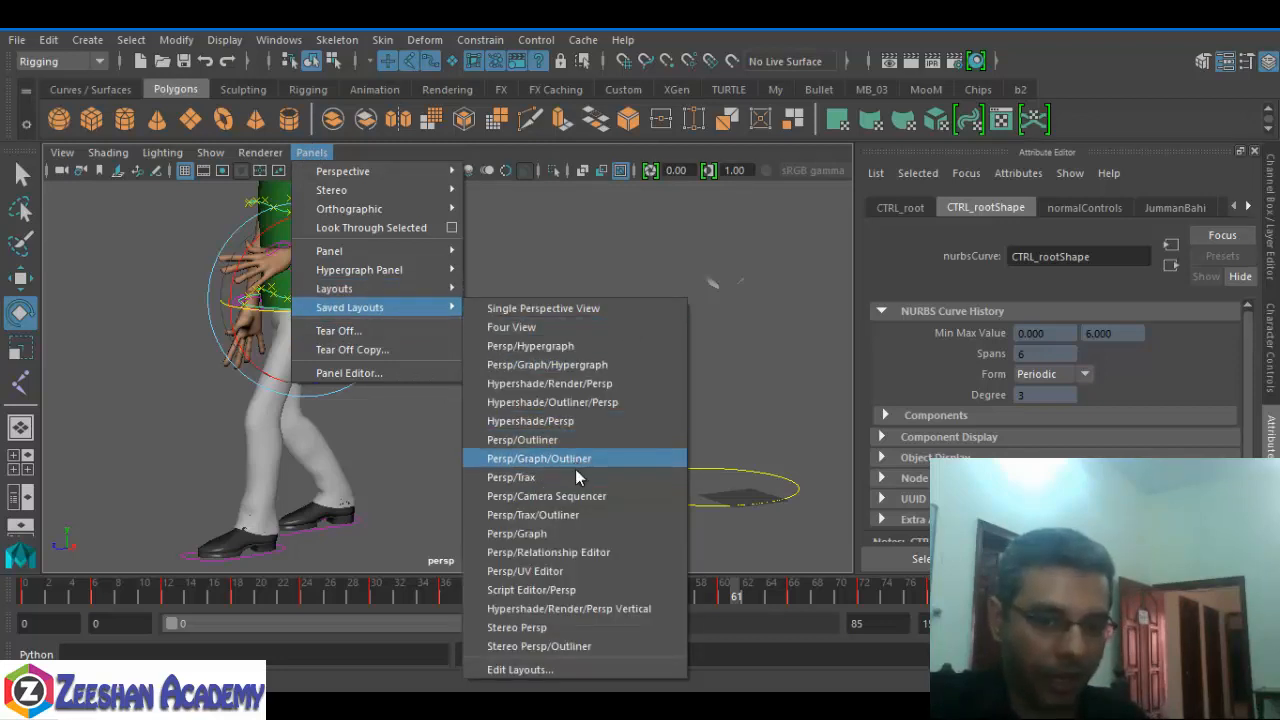
{"action": "left_click", "coordinate": [541, 534]}
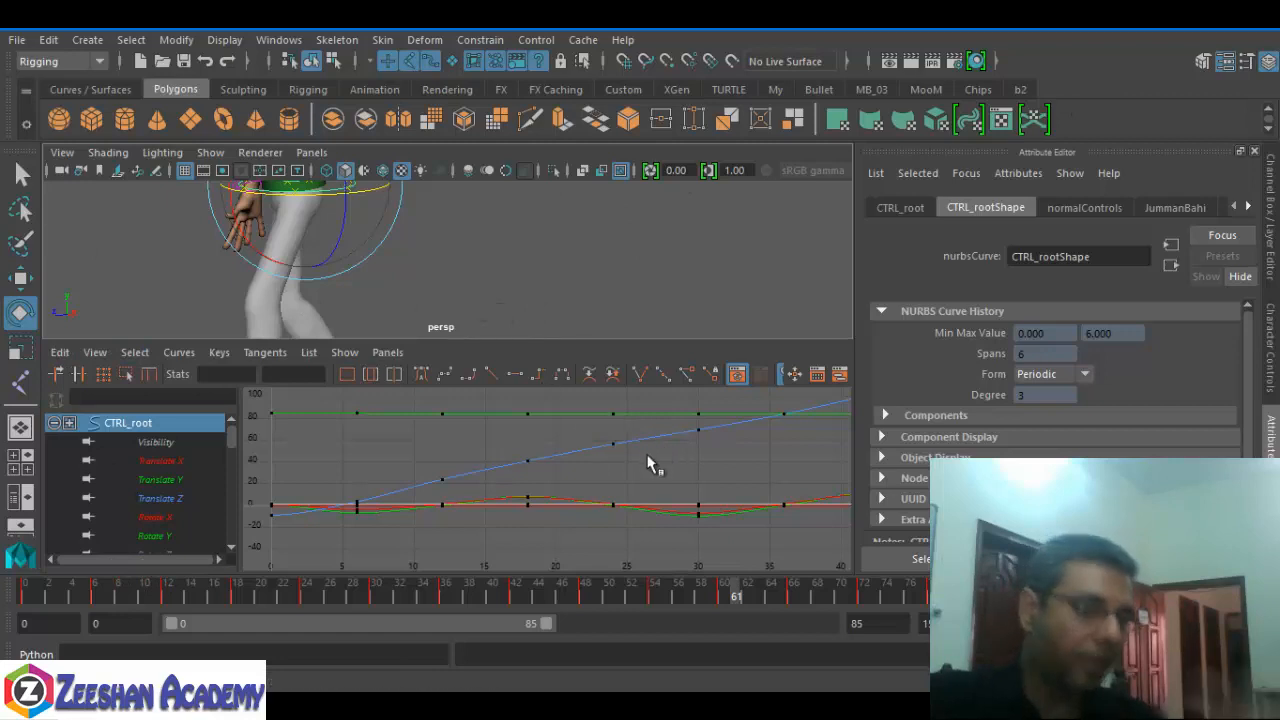
- Hide the shelf, status line, help line and command line to enlarge the views, and show the channel box instead of the attribute editor
{"action": "right_click", "coordinate": [8, 118]}
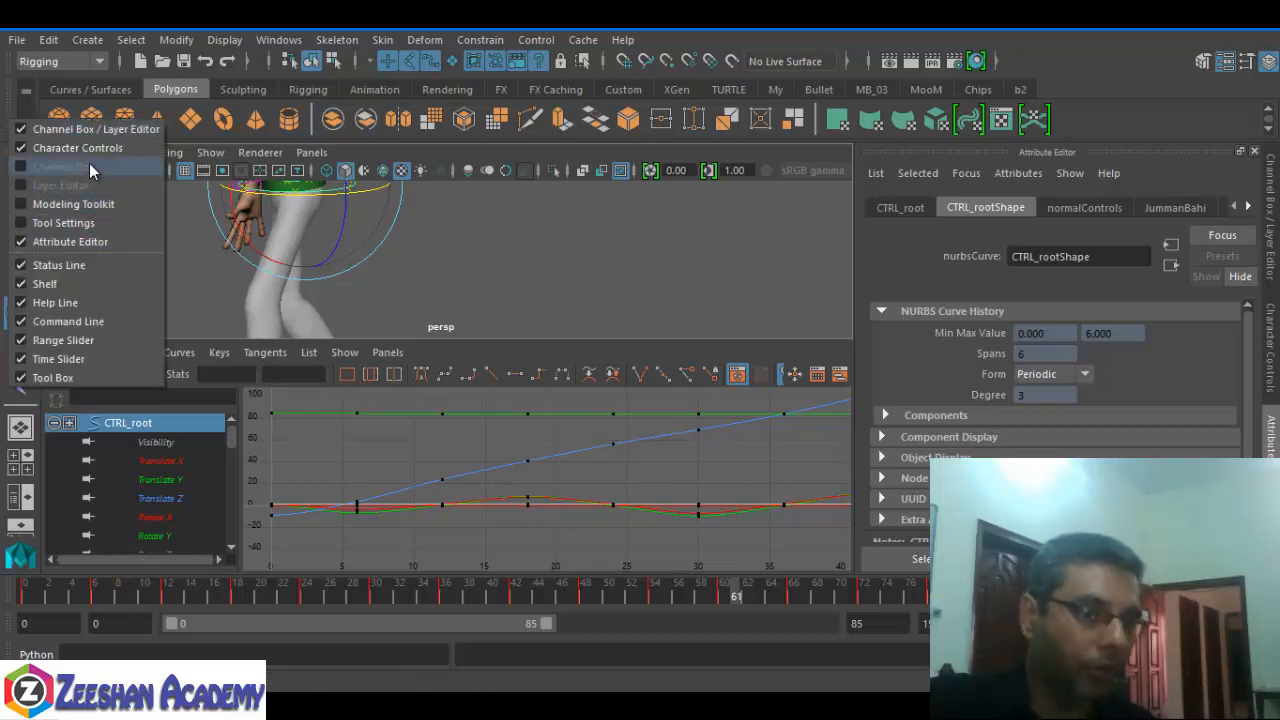
{"action": "left_click", "coordinate": [85, 284]}
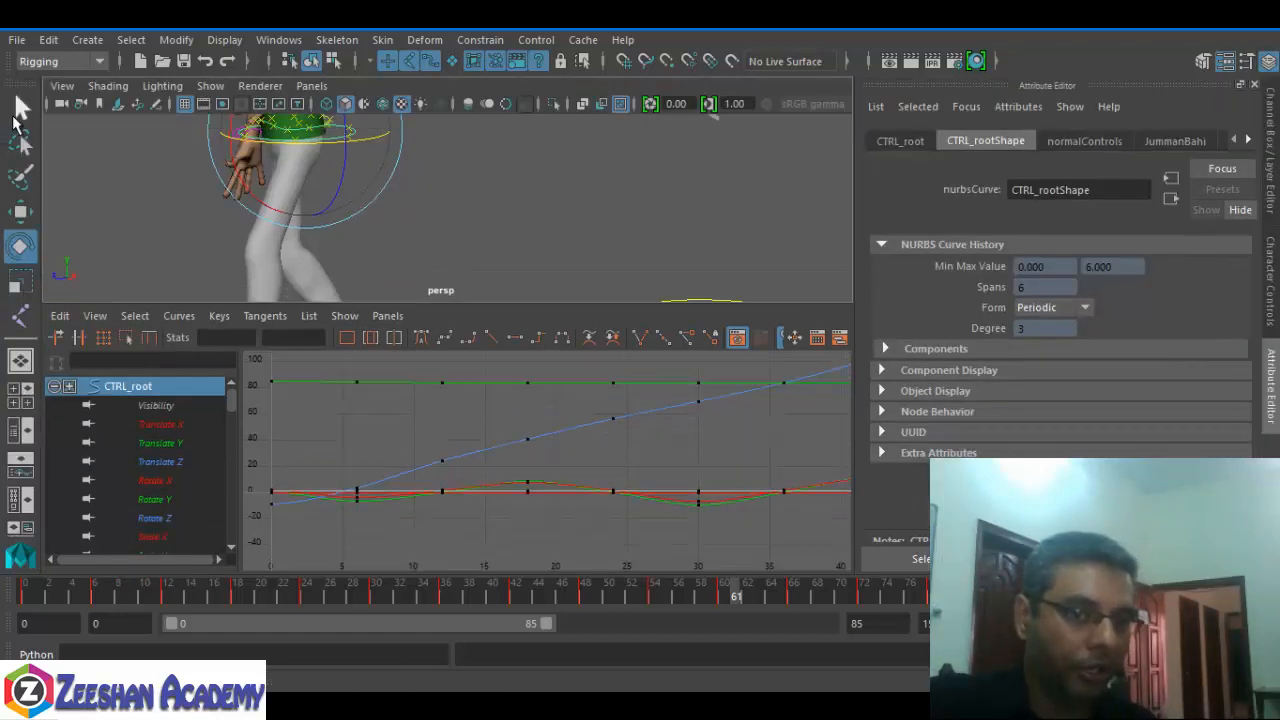
{"action": "right_click", "coordinate": [8, 61]}
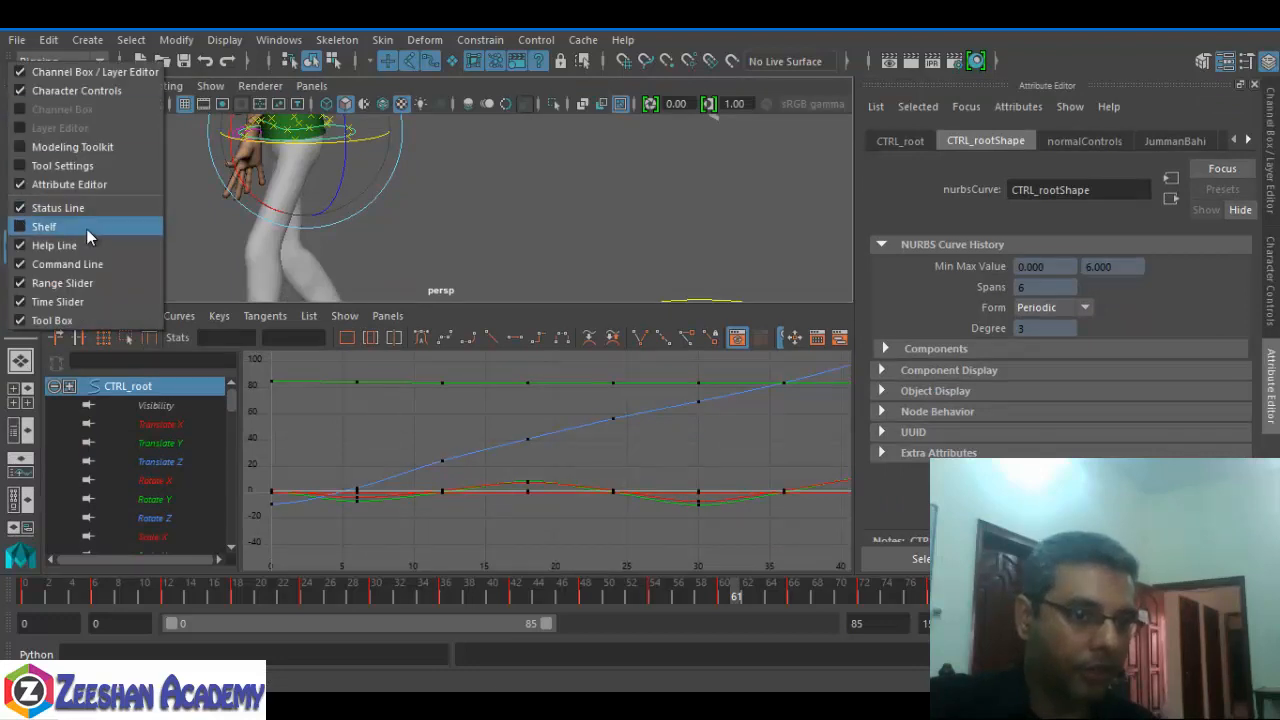
{"action": "left_click", "coordinate": [92, 207]}
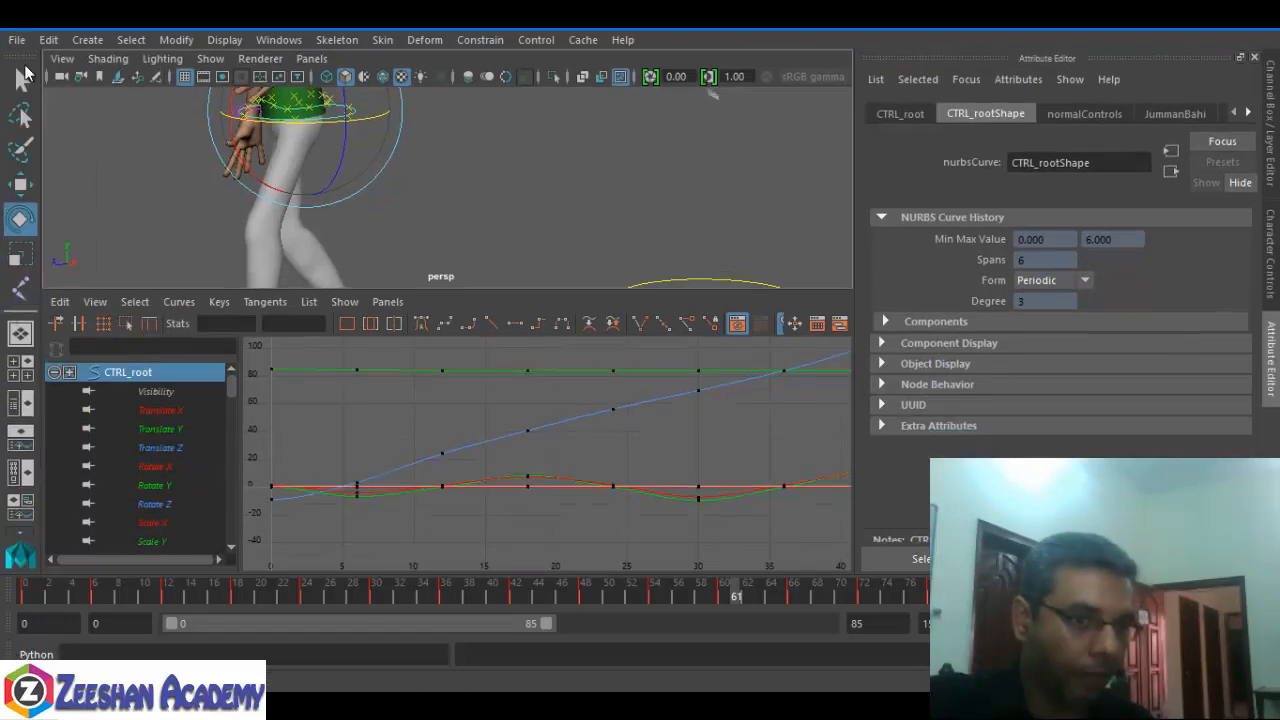
{"action": "right_click", "coordinate": [25, 66]}
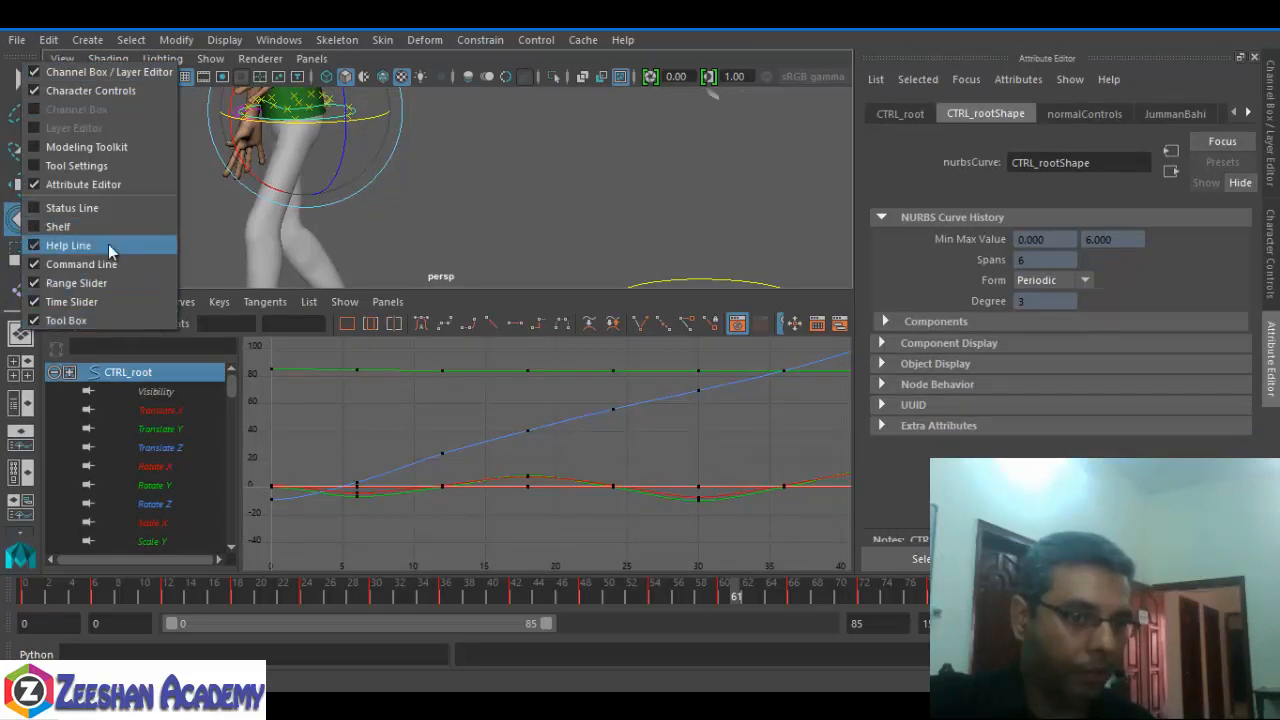
{"action": "left_click", "coordinate": [106, 246]}
{"action": "right_click", "coordinate": [21, 52]}
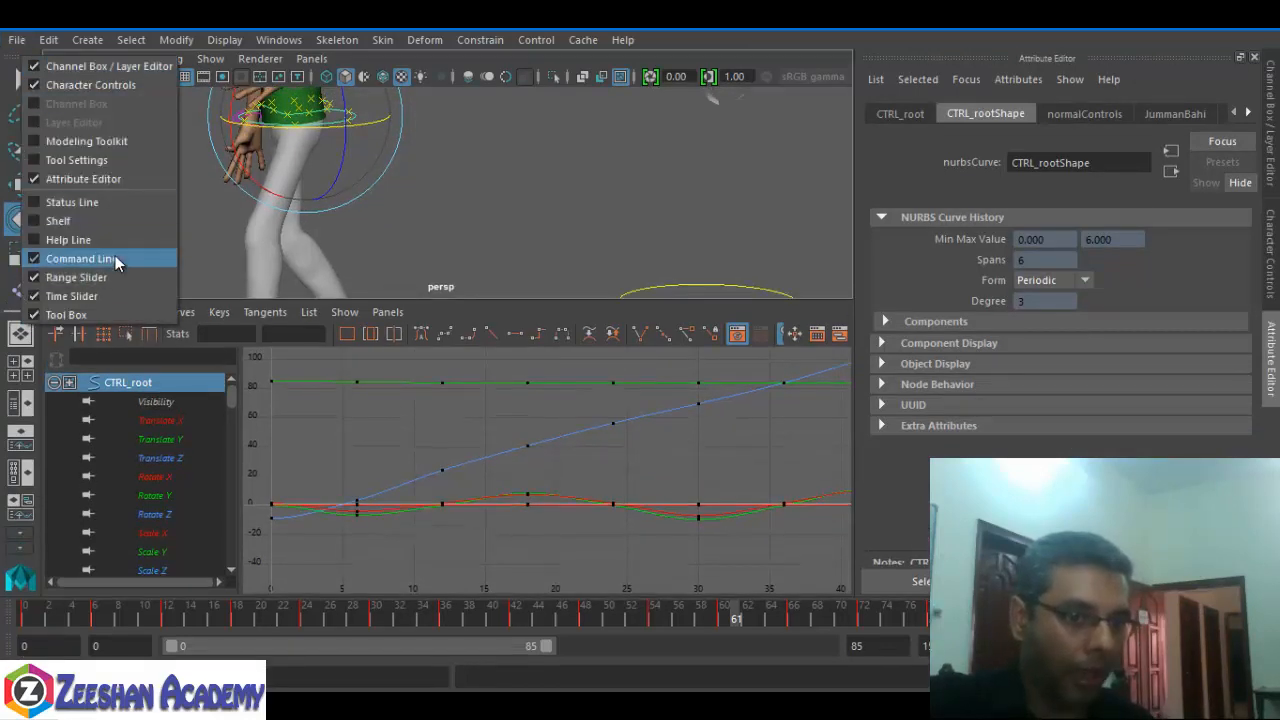
{"action": "left_click", "coordinate": [115, 256]}
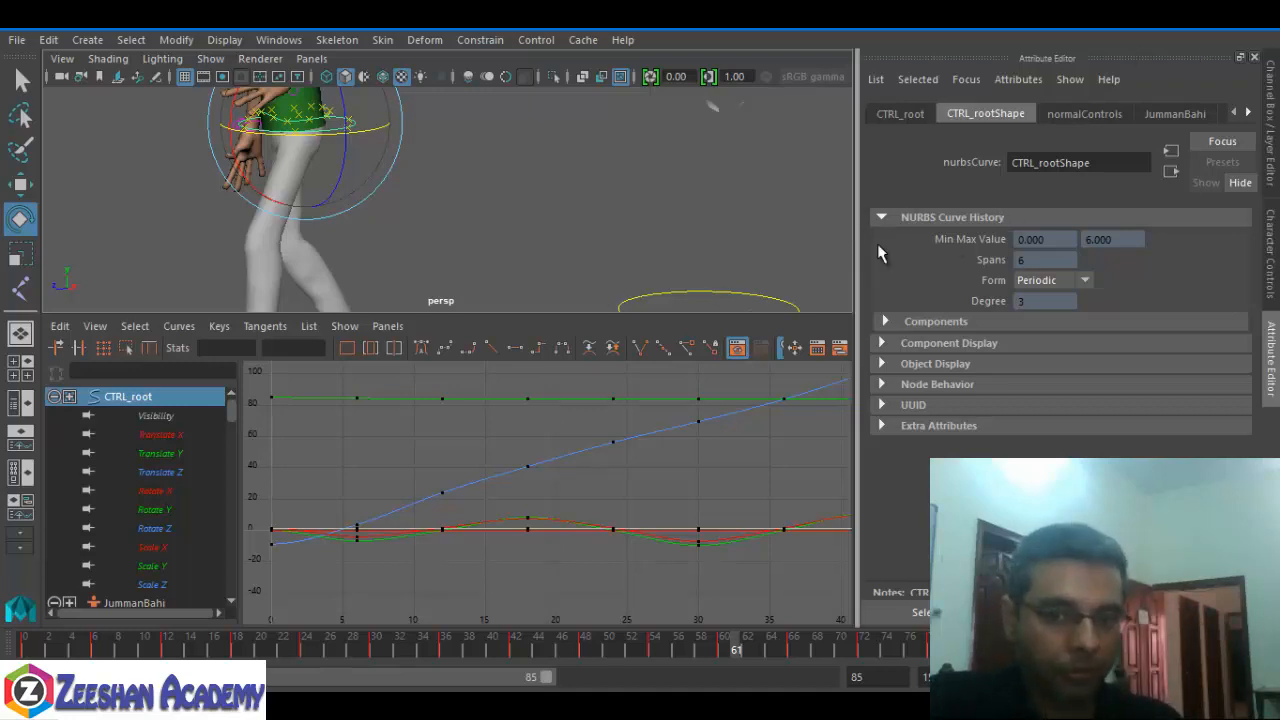
{"action": "left_click", "coordinate": [1270, 115]}
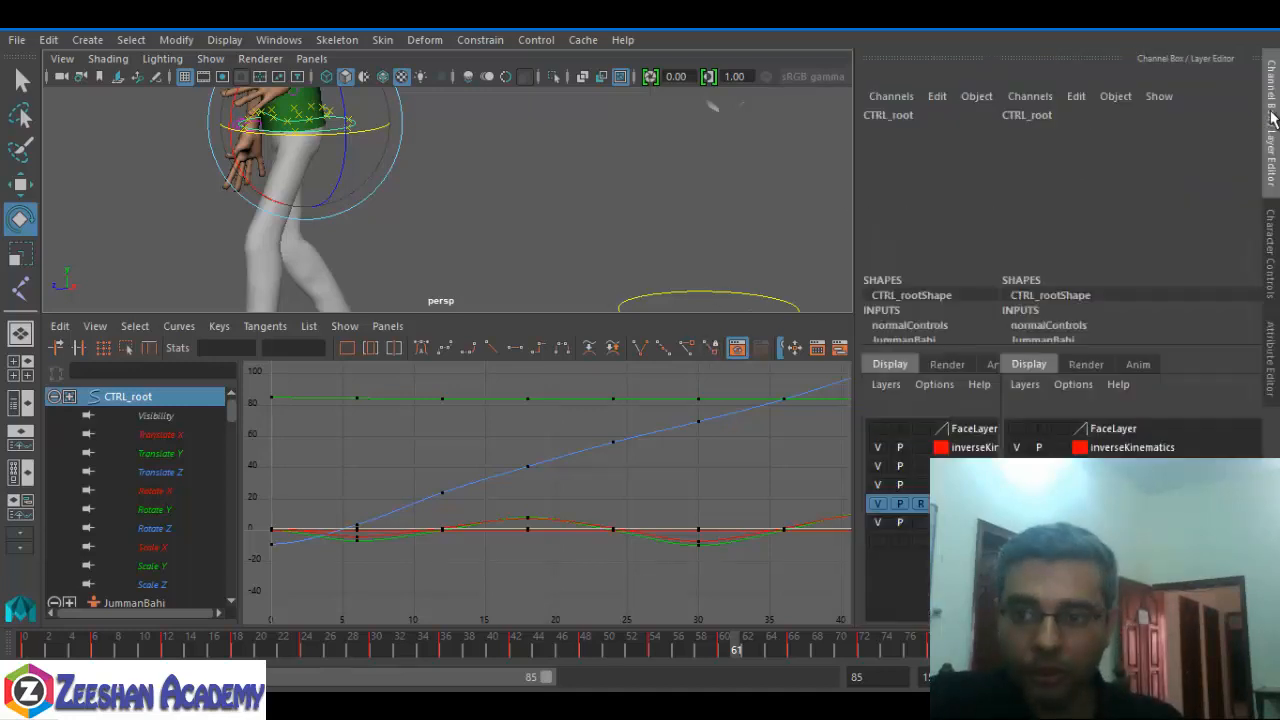
- Select the right and left foot controls together and frame the right foot's Translate Y curve in the graph editor
{"action": "middle_click_drag", "start_coordinate": [531, 248], "coordinate": [437, 229], "text": "alt"}
{"action": "left_click", "coordinate": [400, 244]}
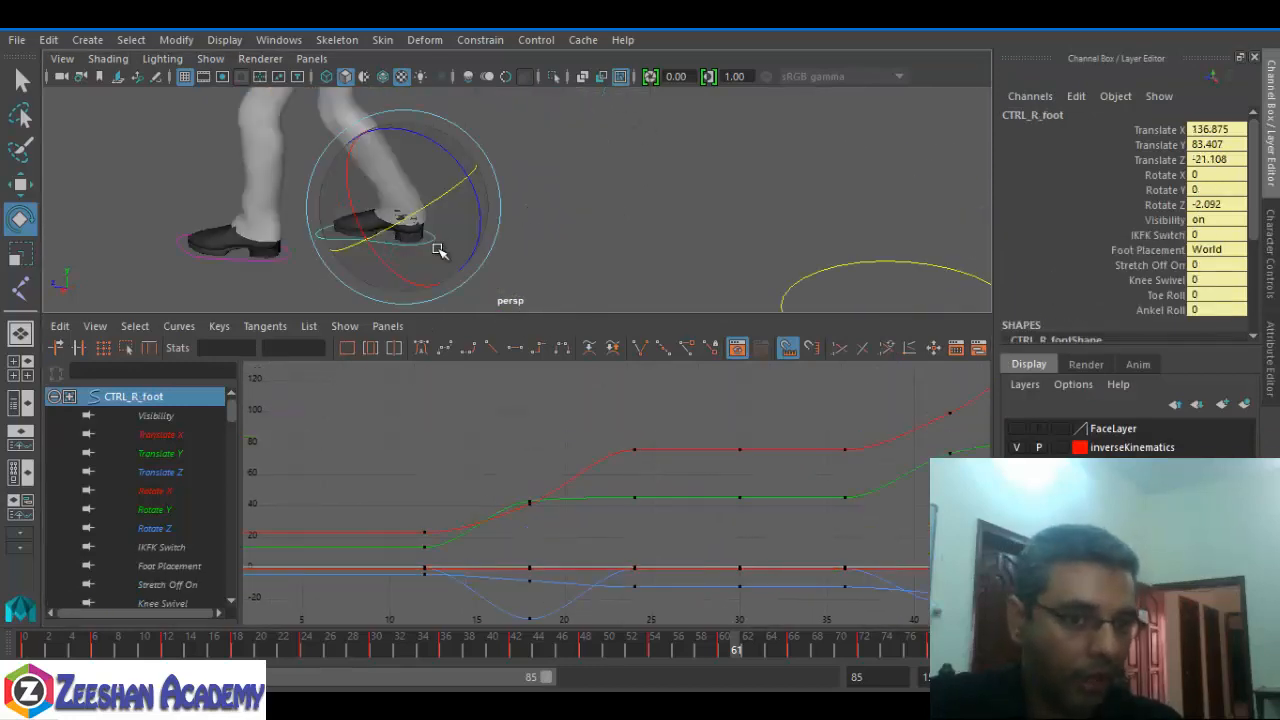
{"action": "left_click_drag", "start_coordinate": [437, 249], "coordinate": [323, 229], "text": "alt"}
{"action": "left_click", "coordinate": [323, 229], "text": "shift"}
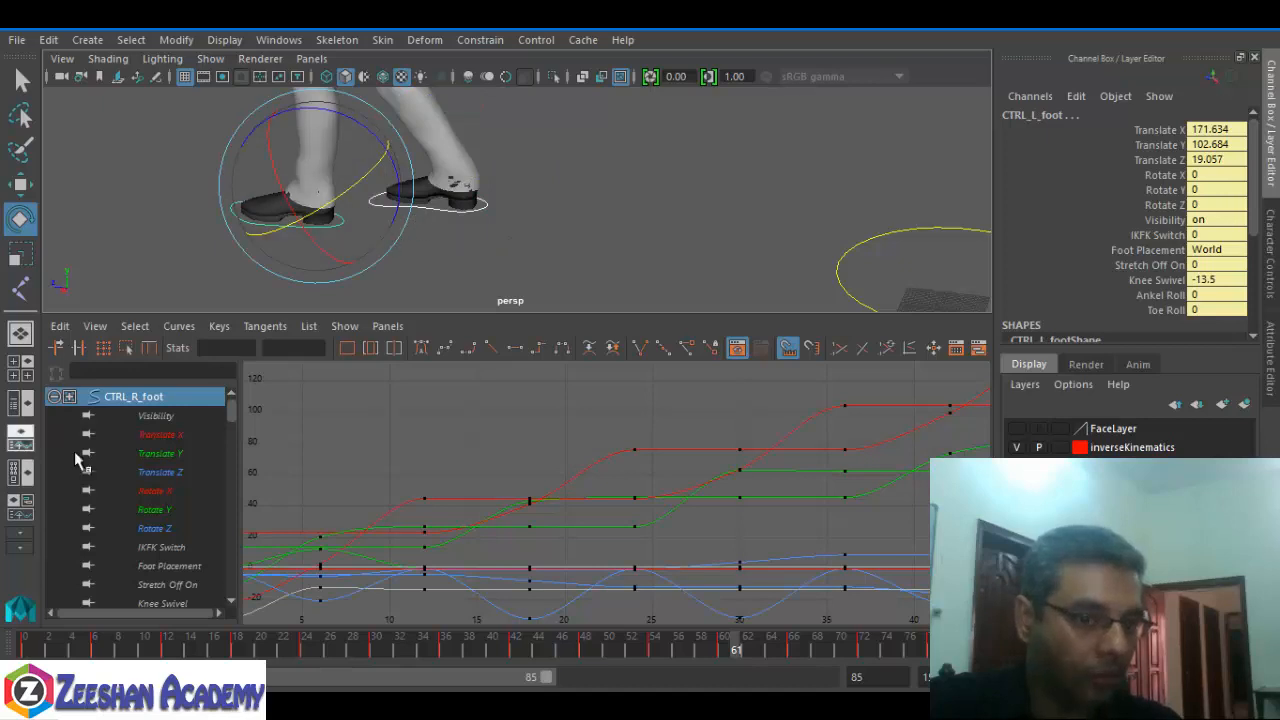
{"action": "left_click", "coordinate": [165, 453]}
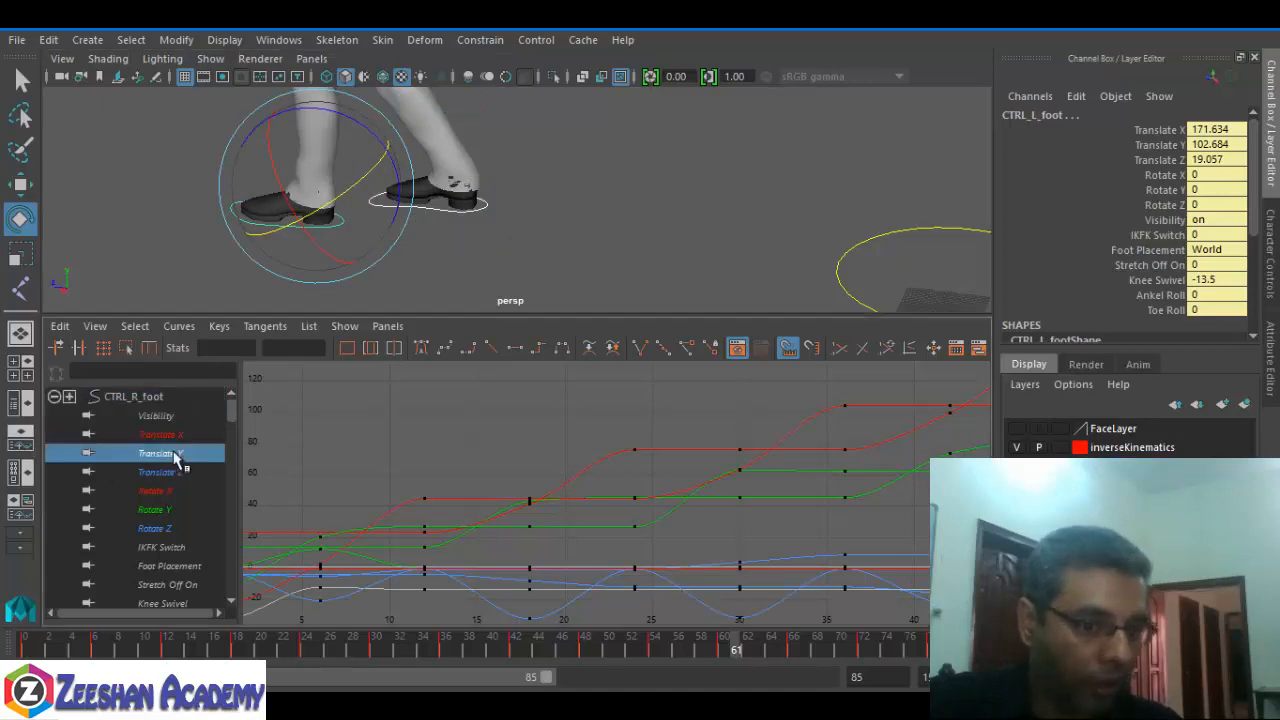
{"action": "left_click", "coordinate": [347, 348]}
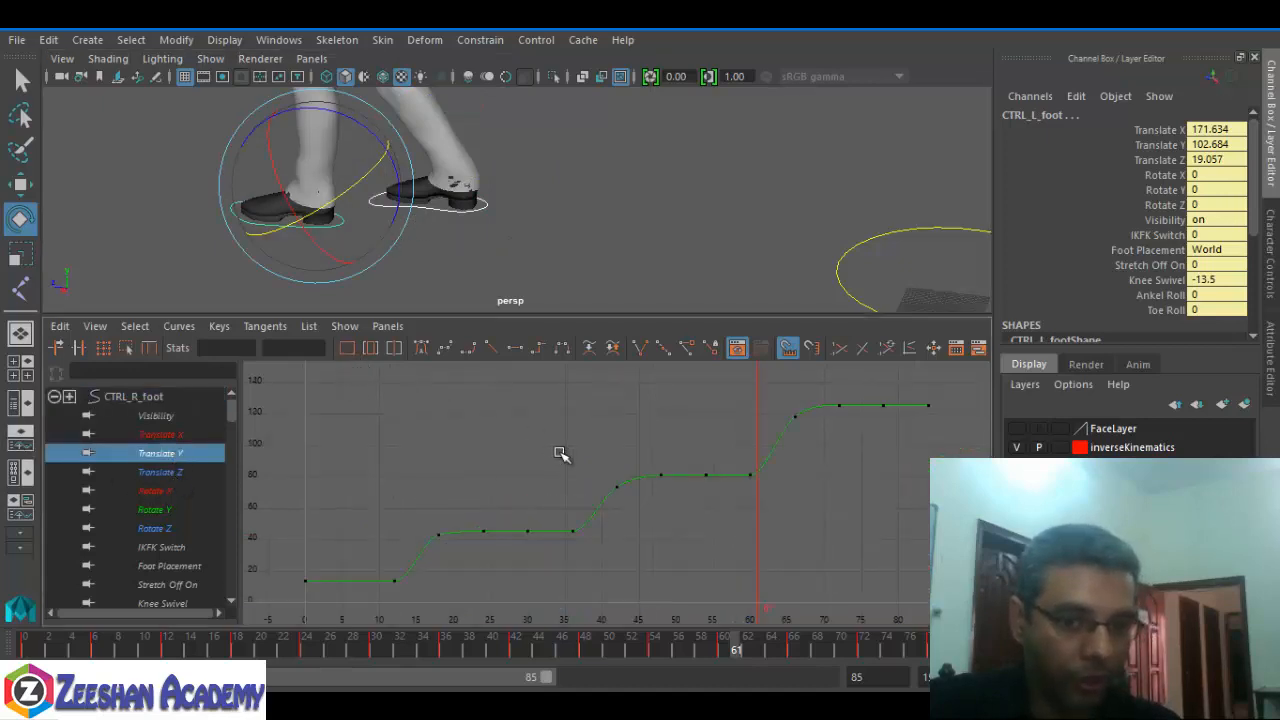
- Compare the Translate Y curves of the left and right foot controls, framed together in the graph editor
{"action": "left_click", "coordinate": [60, 396]}
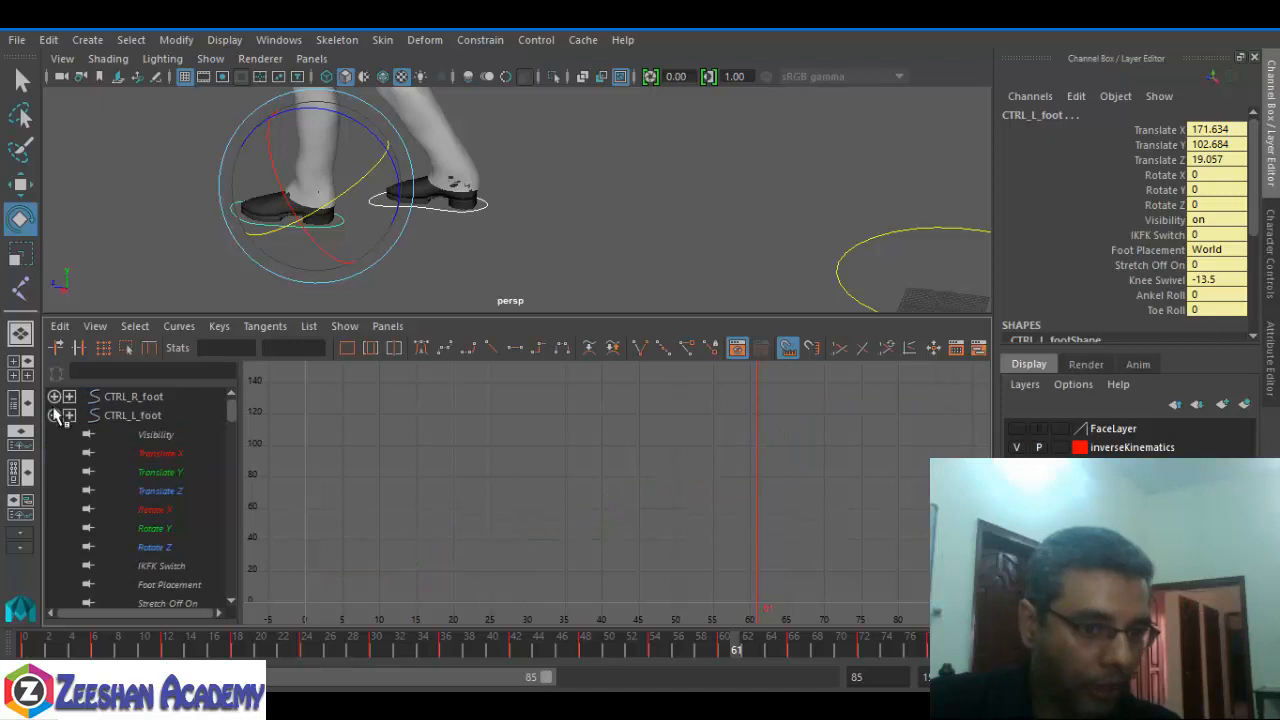
{"action": "left_click", "coordinate": [165, 472]}
{"action": "left_click", "coordinate": [56, 397]}
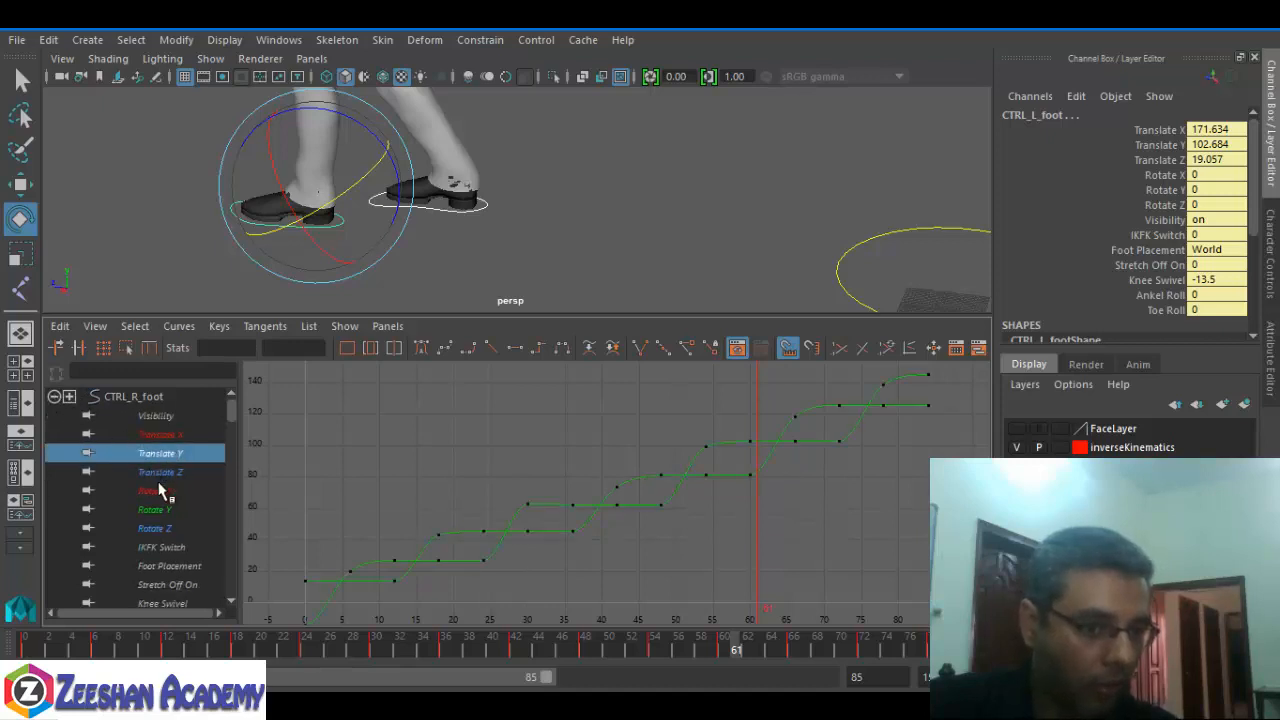
{"action": "left_click", "coordinate": [347, 347]}
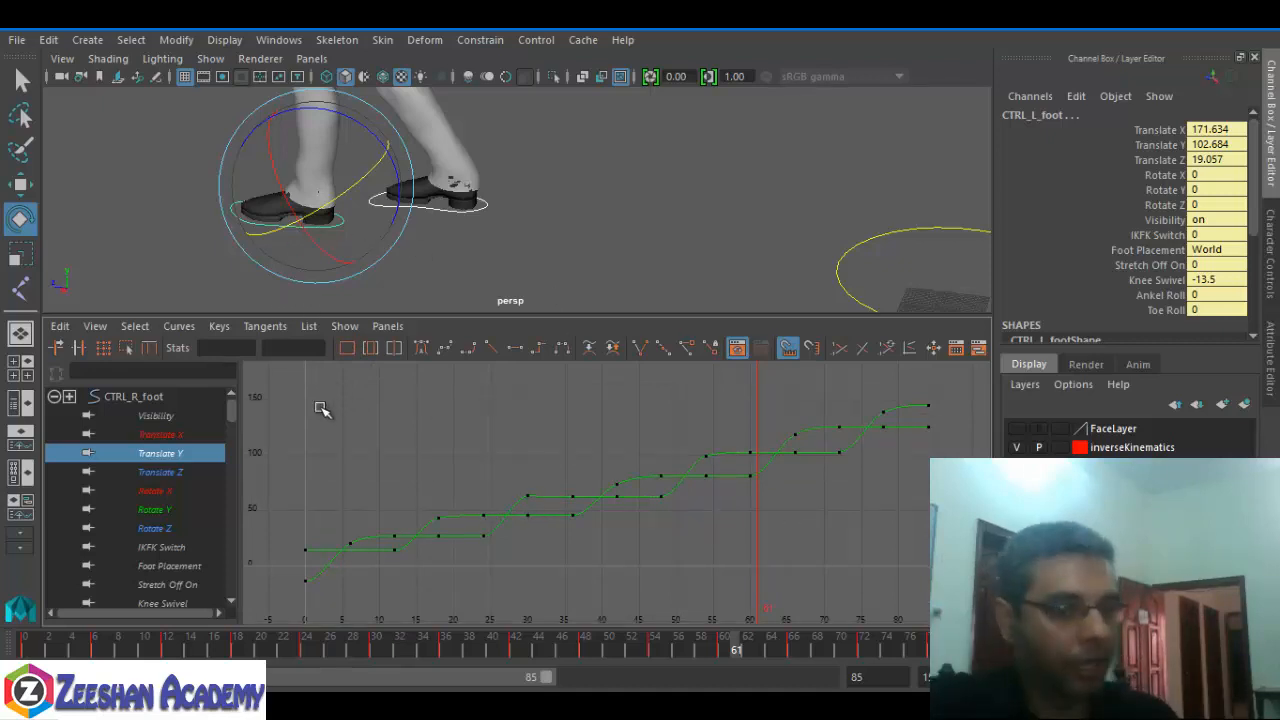
- Move the current time to frame 0 with the feet in view, and clear the control selection
{"action": "middle_click_drag", "start_coordinate": [300, 248], "coordinate": [469, 199], "text": "alt"}
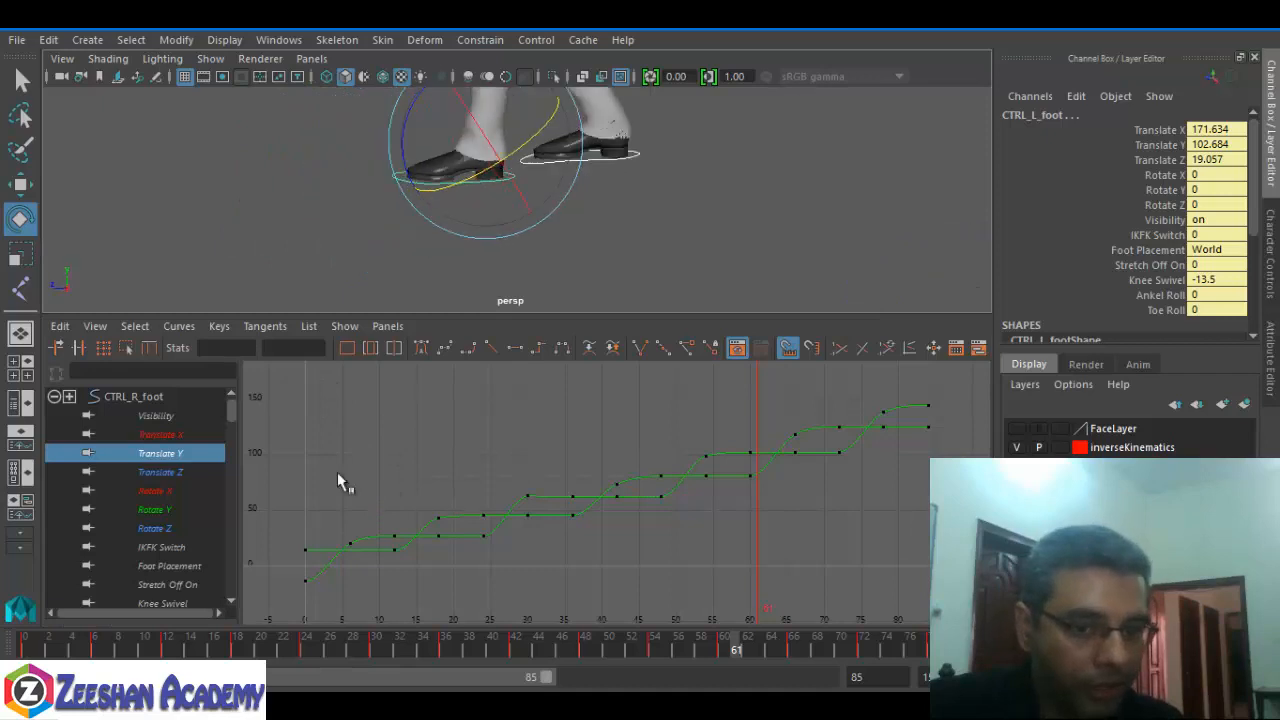
{"action": "left_click", "coordinate": [48, 650]}
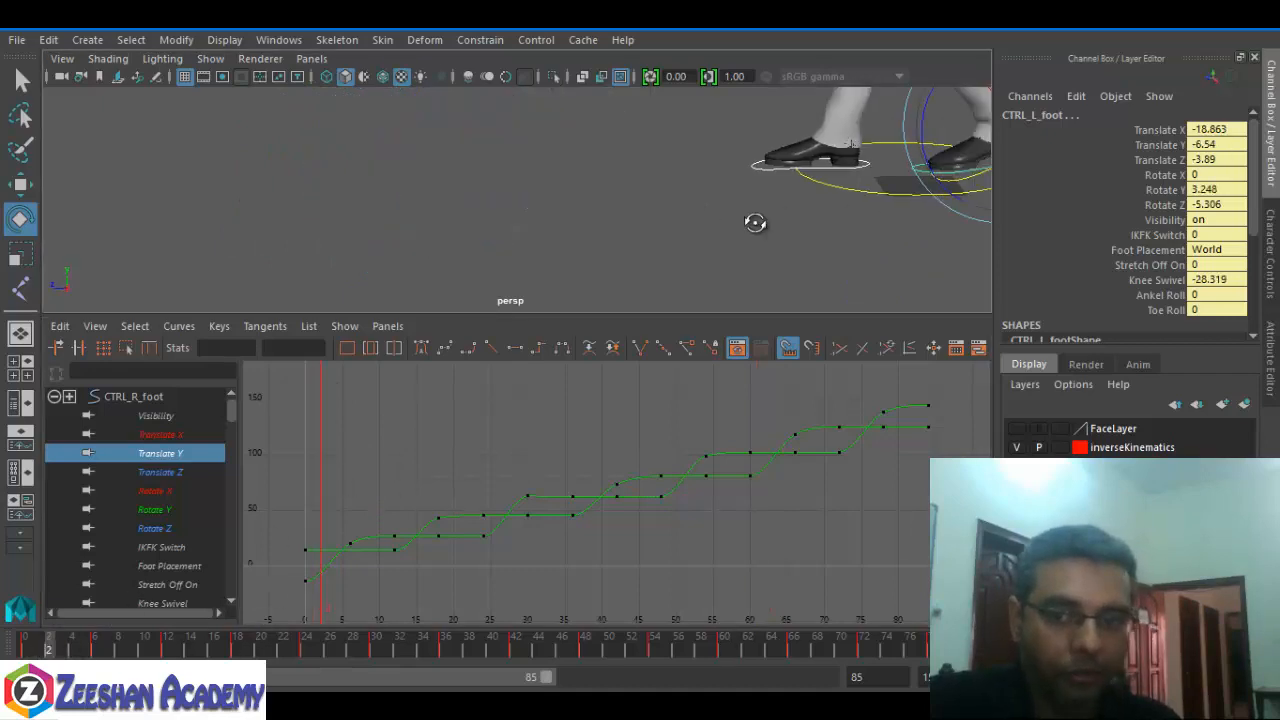
{"action": "middle_click_drag", "start_coordinate": [752, 259], "coordinate": [608, 263], "text": "alt"}
{"action": "left_click", "coordinate": [703, 246]}
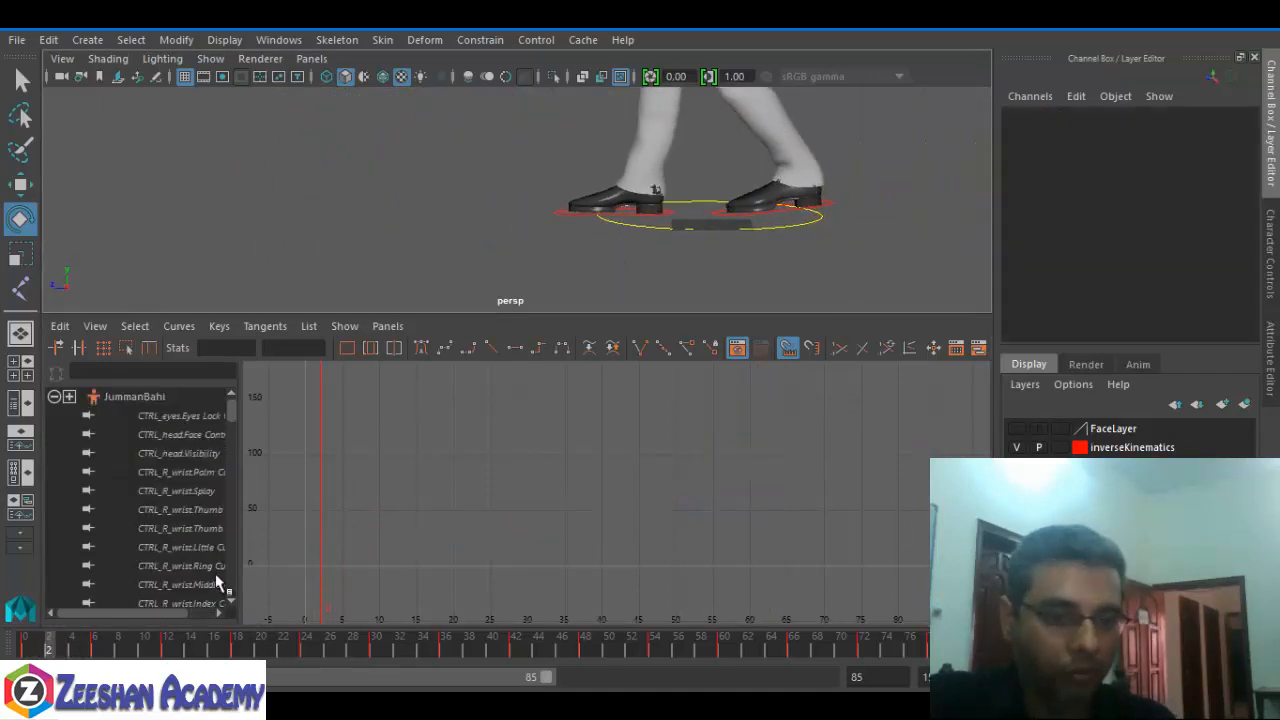
{"action": "mouse_move", "coordinate": [26, 648]}
{"action": "left_mouse_down"}
{"action": "mouse_move", "coordinate": [226, 648]}
{"action": "mouse_move", "coordinate": [306, 680]}
{"action": "mouse_move", "coordinate": [717, 682]}
{"action": "mouse_move", "coordinate": [514, 663]}
{"action": "mouse_move", "coordinate": [10, 652]}
{"action": "left_mouse_up"}
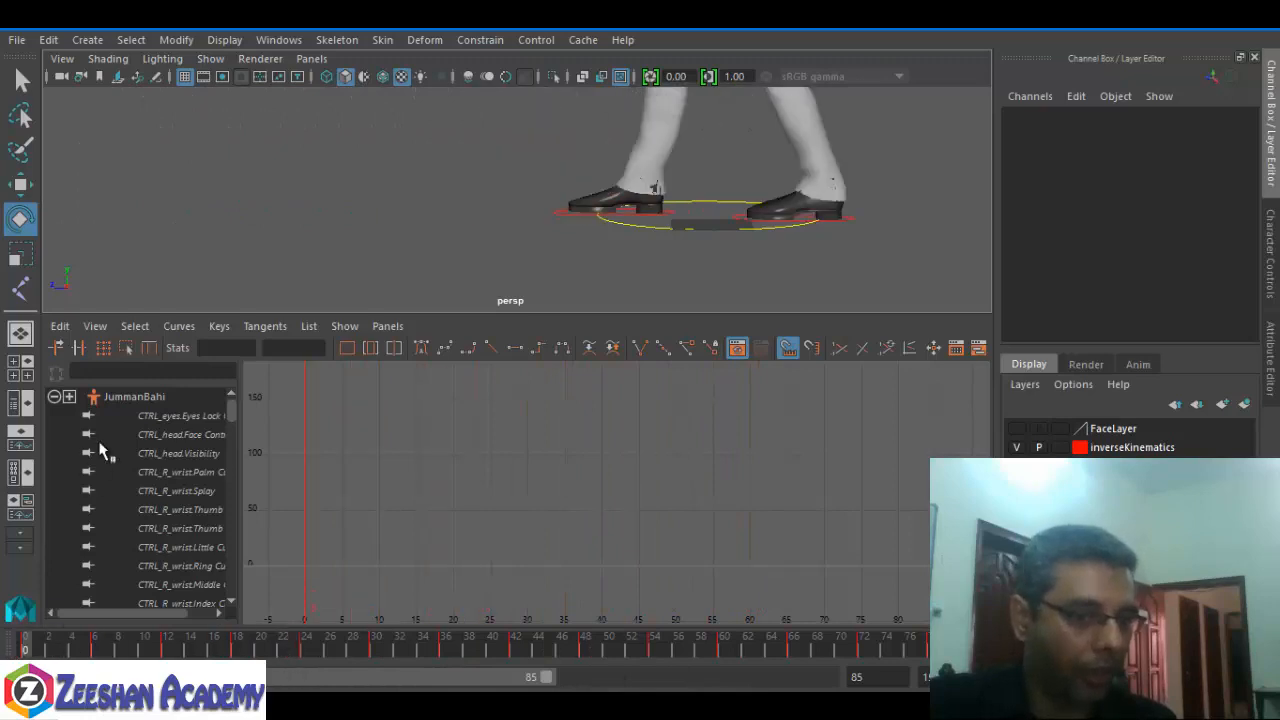
- Select the right foot control and examine its Translate Y curve and the tangent of its key at frame 18
{"action": "left_click", "coordinate": [620, 220]}
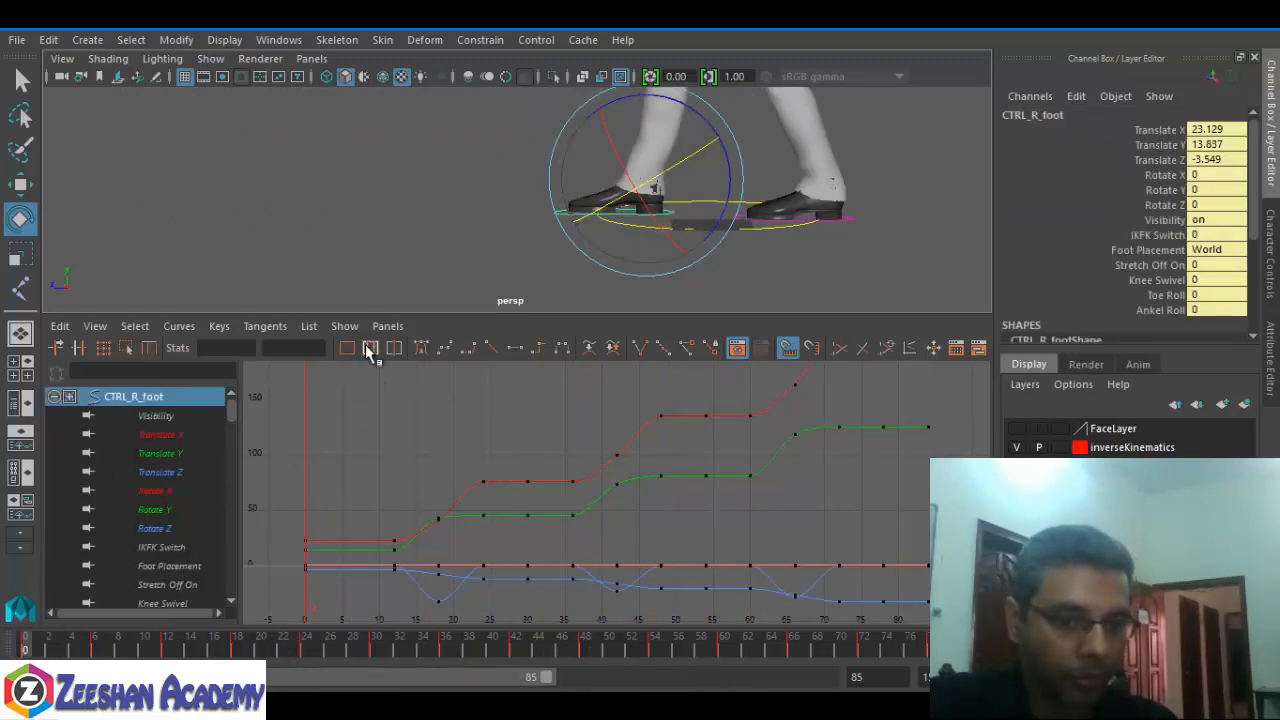
{"action": "key", "text": "a"}
{"action": "left_click", "coordinate": [177, 455]}
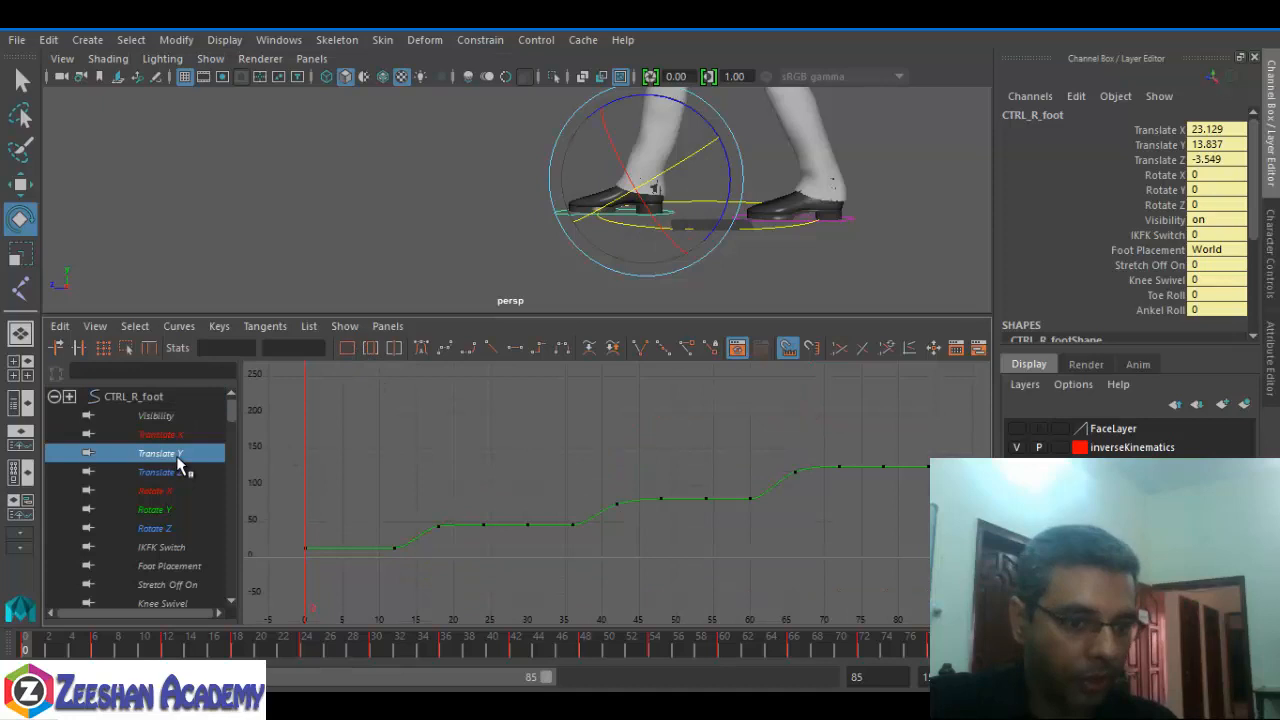
{"action": "left_click", "coordinate": [347, 349]}
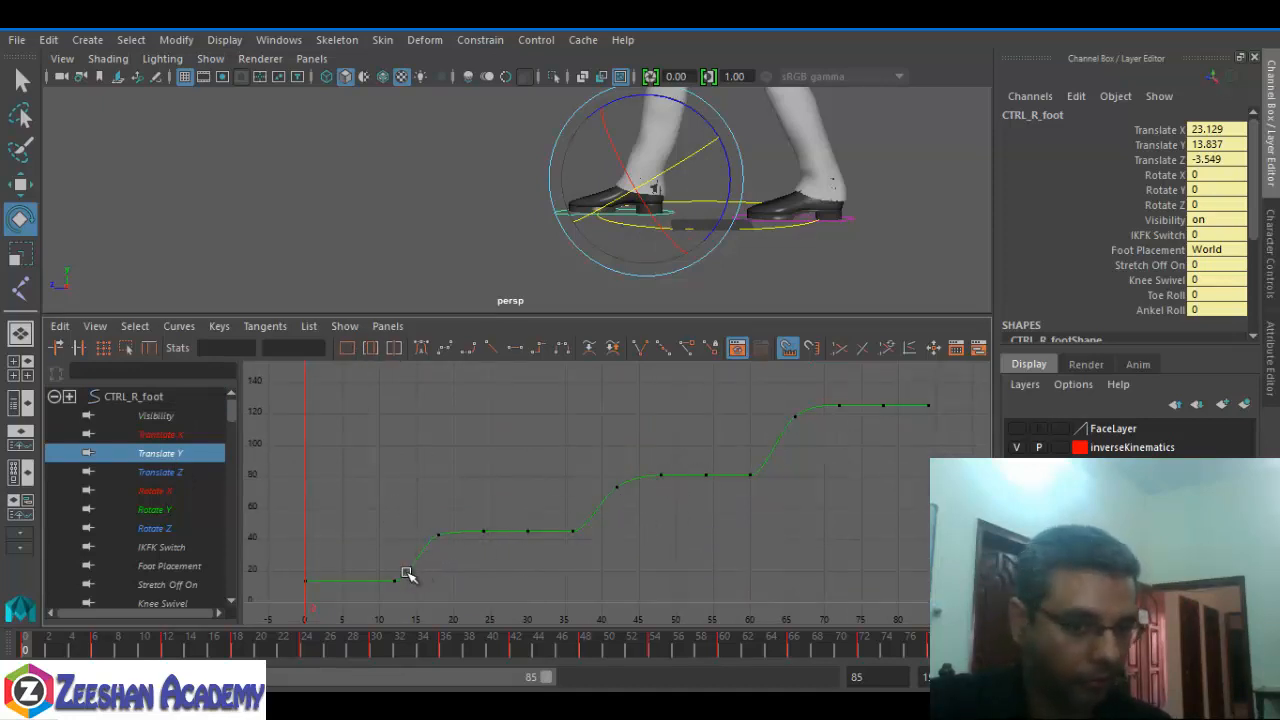
{"action": "left_click_drag", "start_coordinate": [422, 522], "coordinate": [445, 560]}
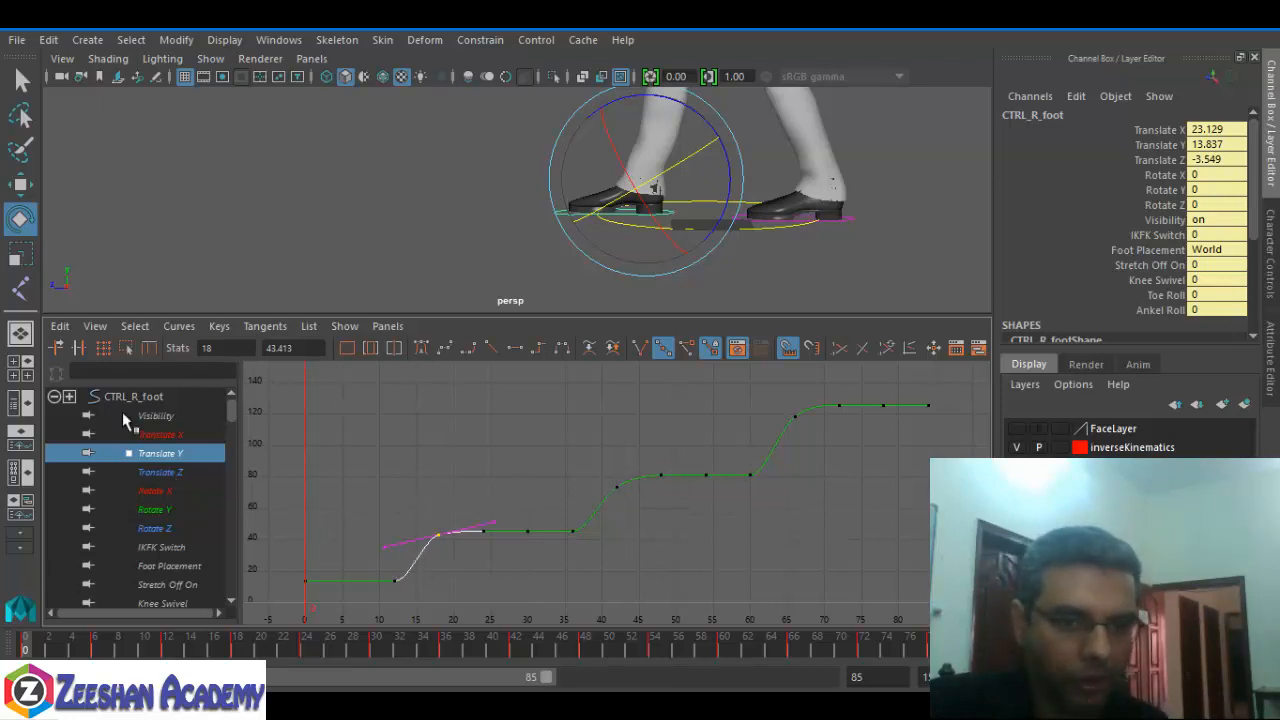
{"action": "scroll", "coordinate": [176, 530], "scroll_direction": "down", "scroll_amount": 10}
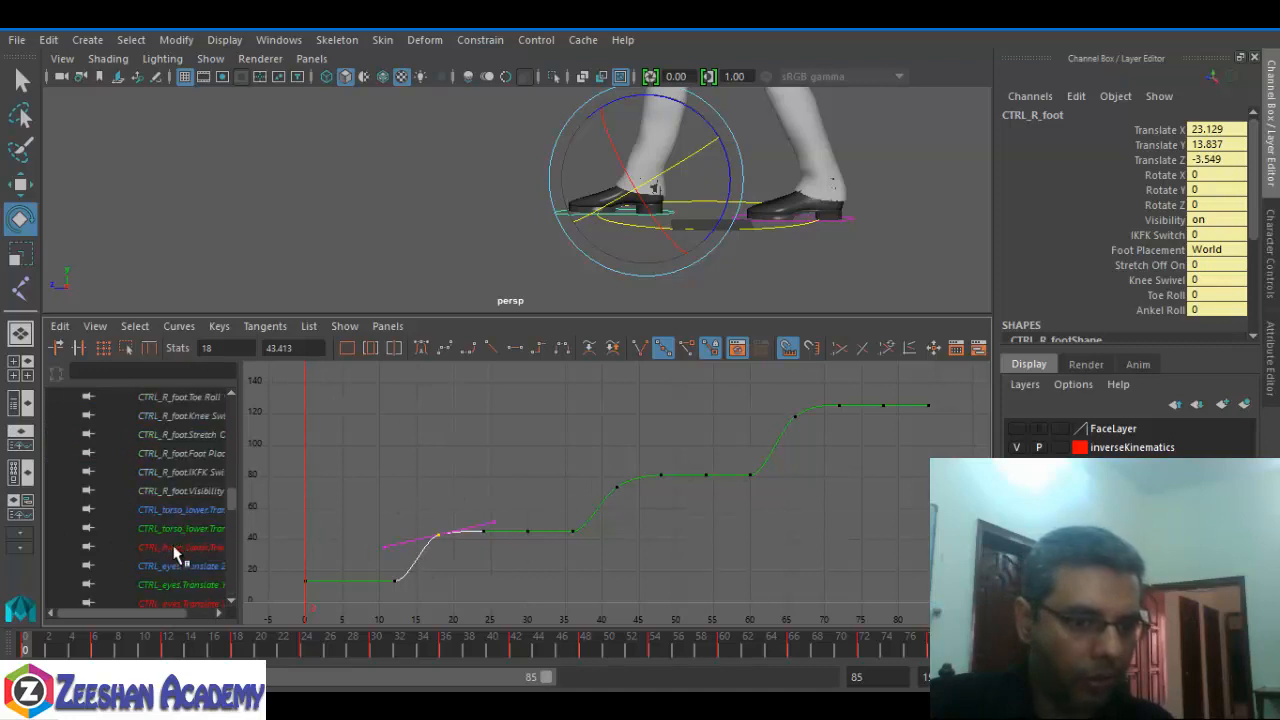
{"action": "scroll", "coordinate": [176, 552], "scroll_direction": "up", "scroll_amount": 5}
{"action": "scroll", "coordinate": [120, 480], "scroll_direction": "up", "scroll_amount": 5}
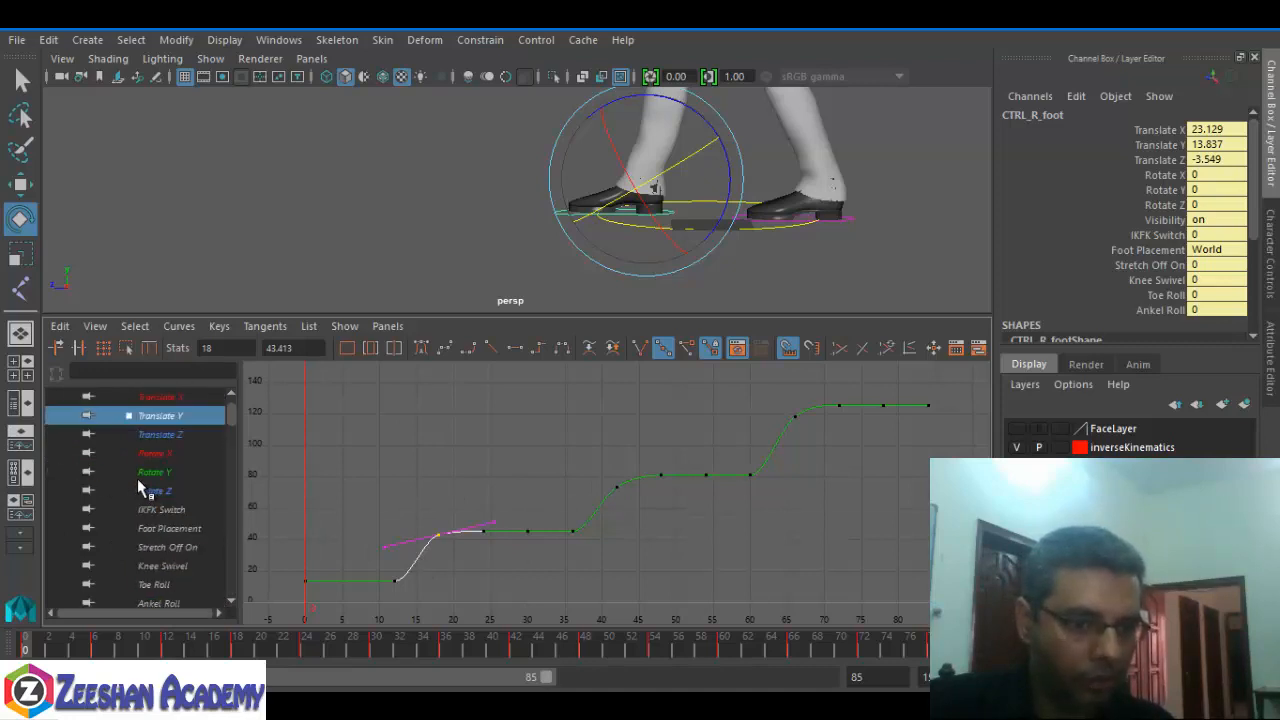
{"action": "scroll", "coordinate": [171, 434], "scroll_direction": "up", "scroll_amount": 1}
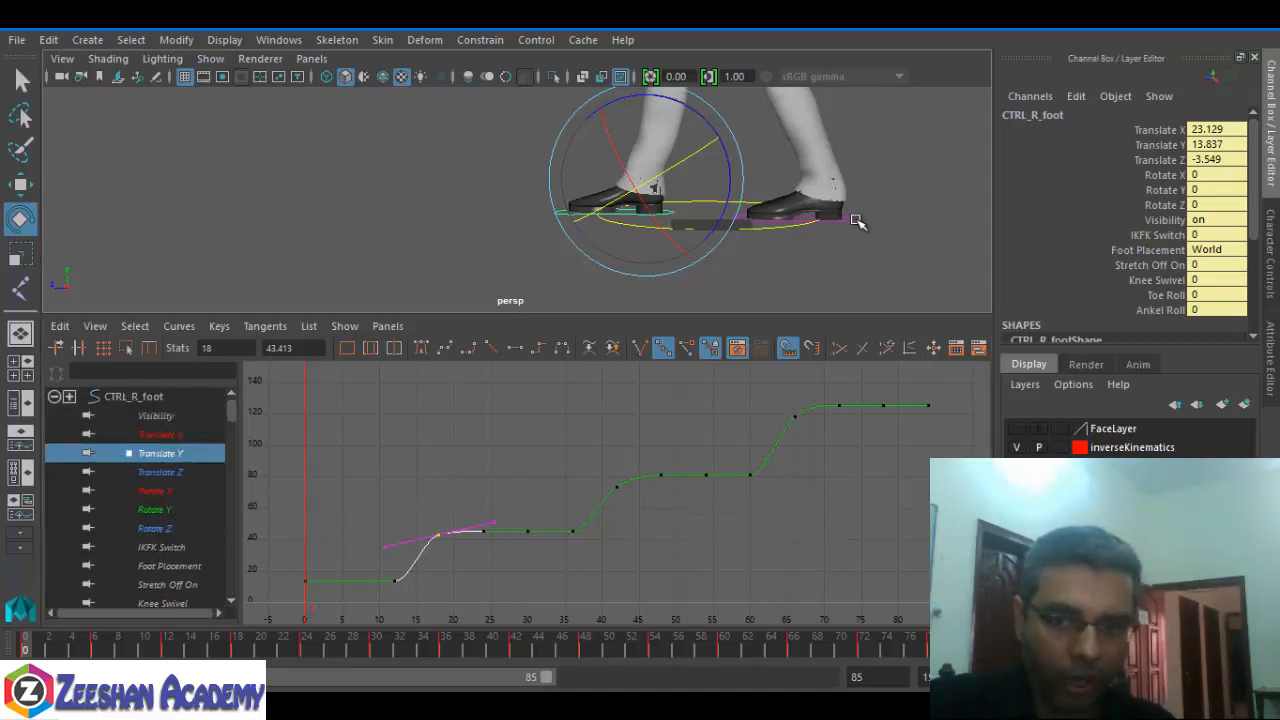
- Examine the left foot control's Translate Y keys at frames 6, 30 and 54, and check its Translate Z and Rotate Y curves
{"action": "left_click", "coordinate": [857, 220]}
{"action": "left_click", "coordinate": [186, 455]}
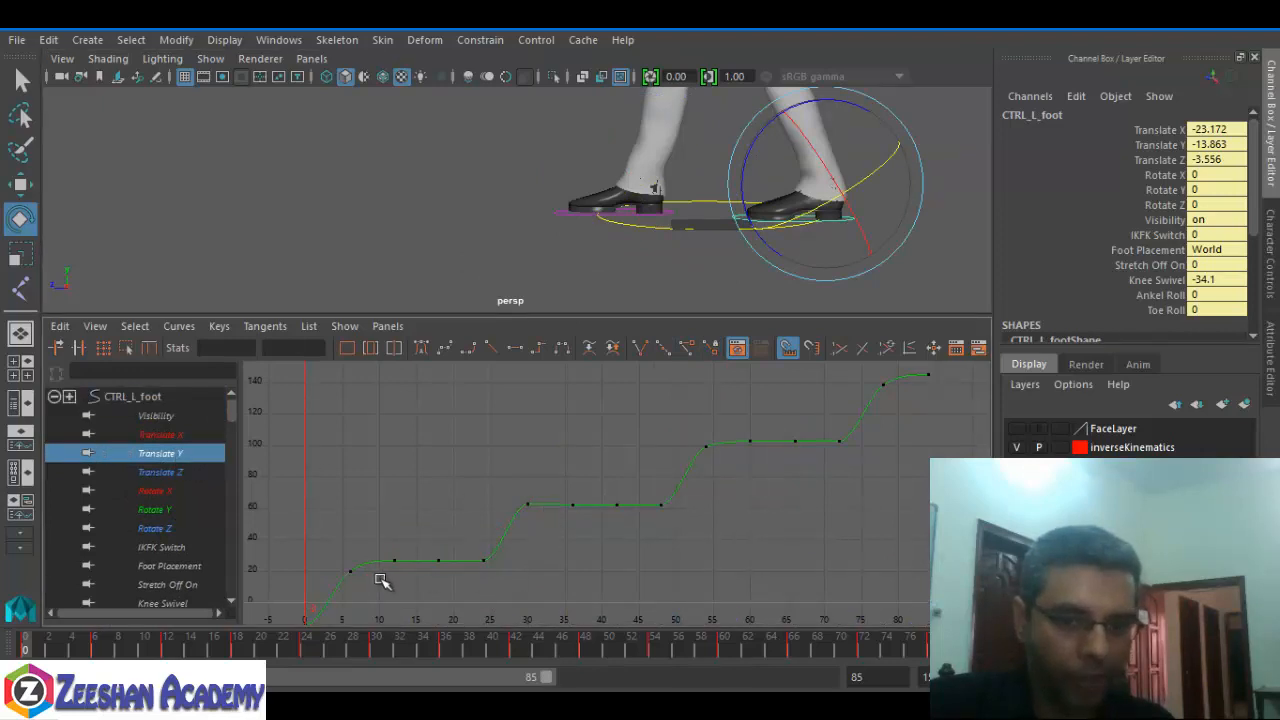
{"action": "middle_click_drag", "start_coordinate": [552, 545], "coordinate": [558, 510], "text": "alt"}
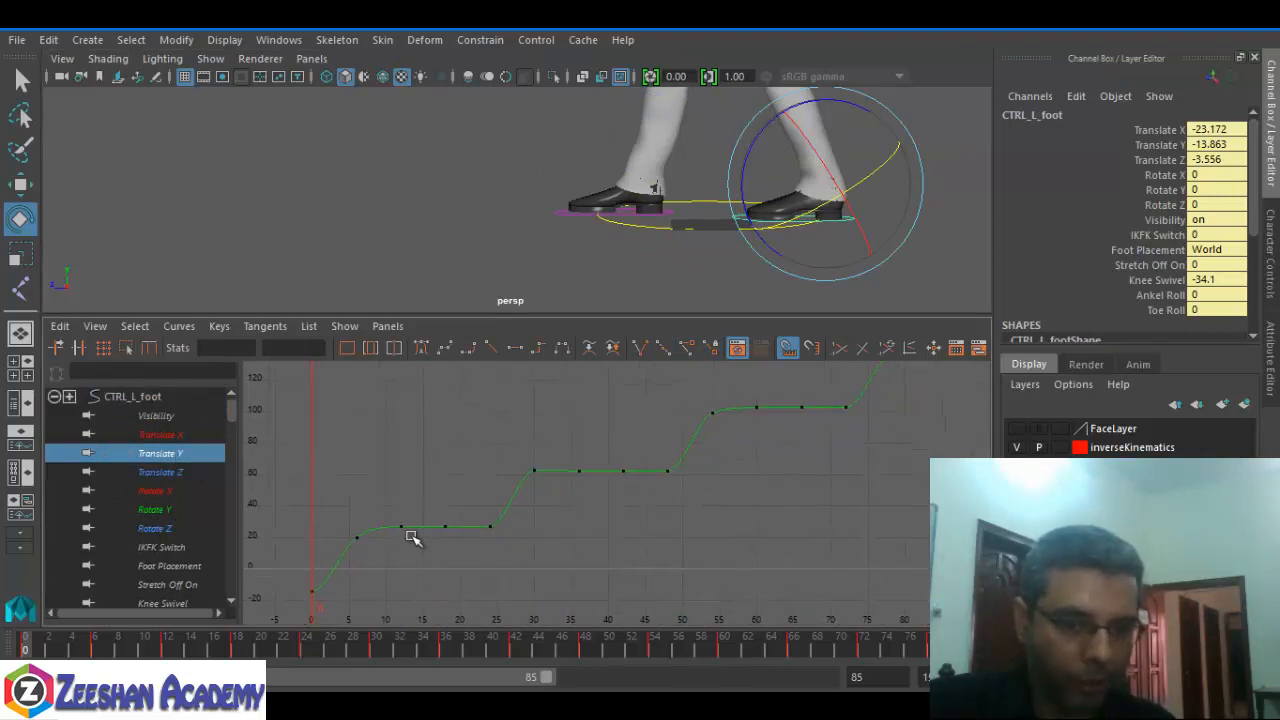
{"action": "left_click_drag", "start_coordinate": [365, 531], "coordinate": [348, 553]}
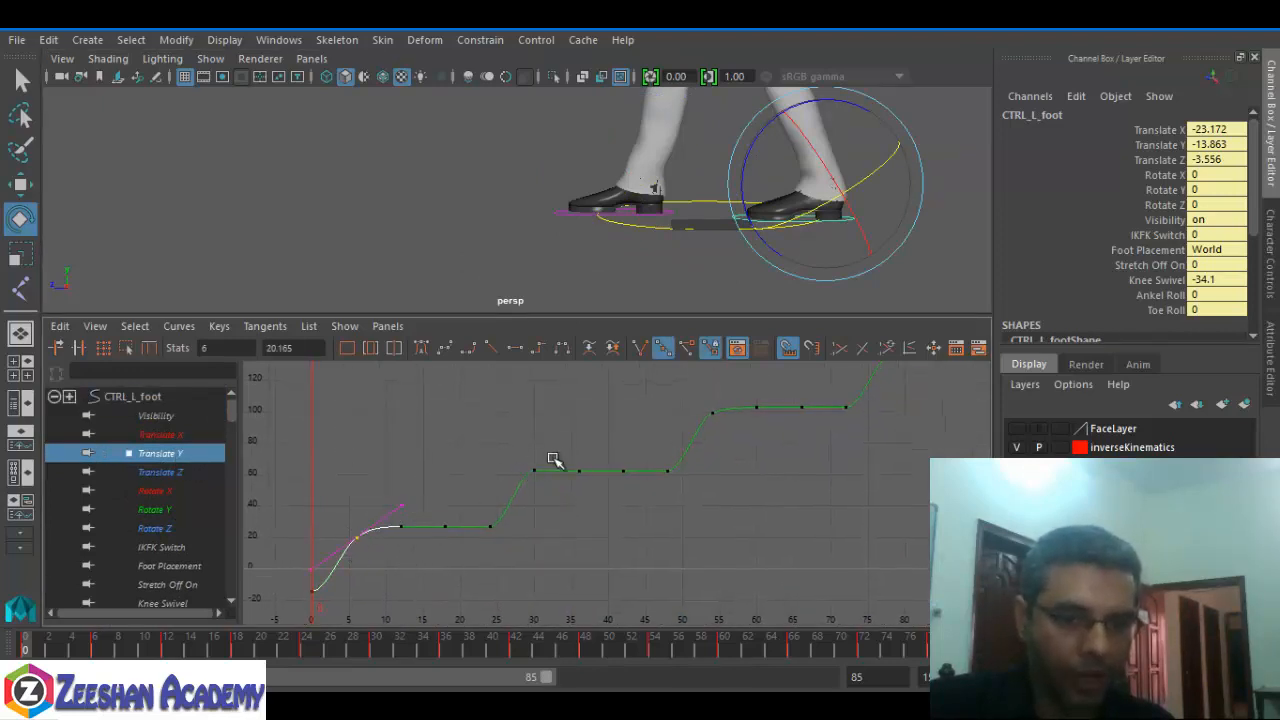
{"action": "left_click_drag", "start_coordinate": [554, 460], "coordinate": [507, 484]}
{"action": "left_click_drag", "start_coordinate": [706, 417], "coordinate": [760, 410]}
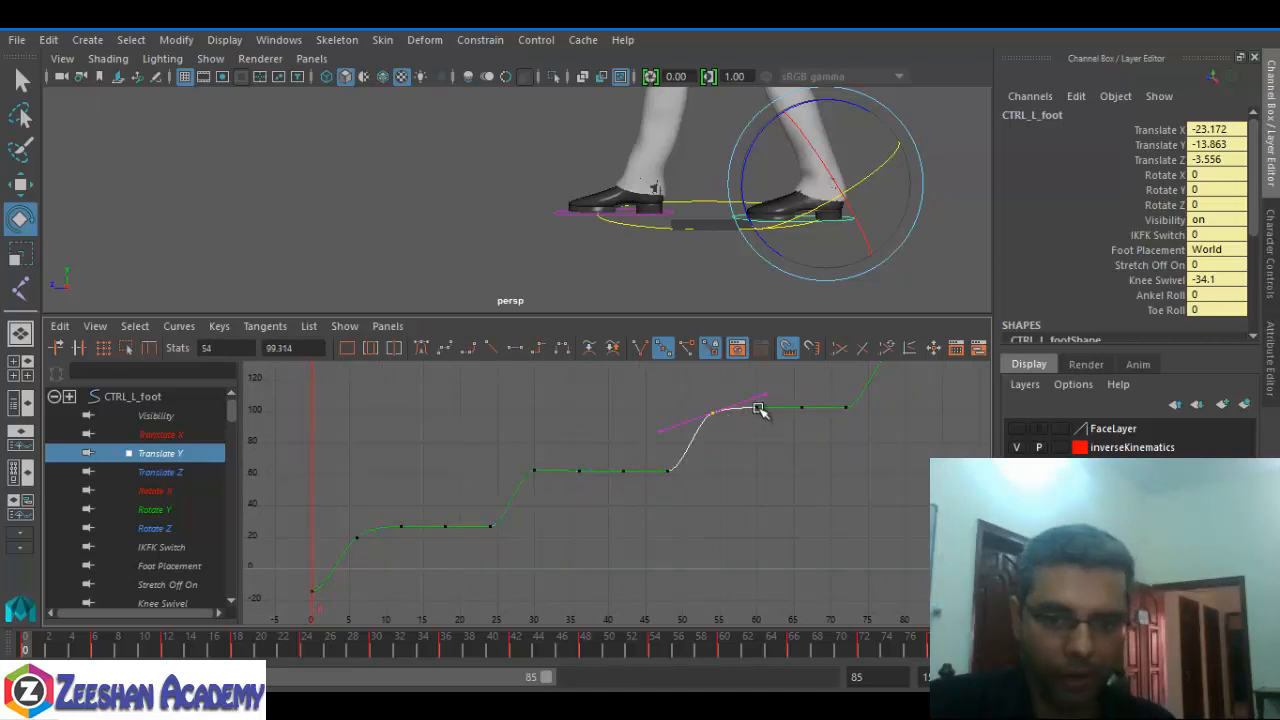
{"action": "right_click_drag", "start_coordinate": [766, 418], "coordinate": [745, 533], "text": "alt"}
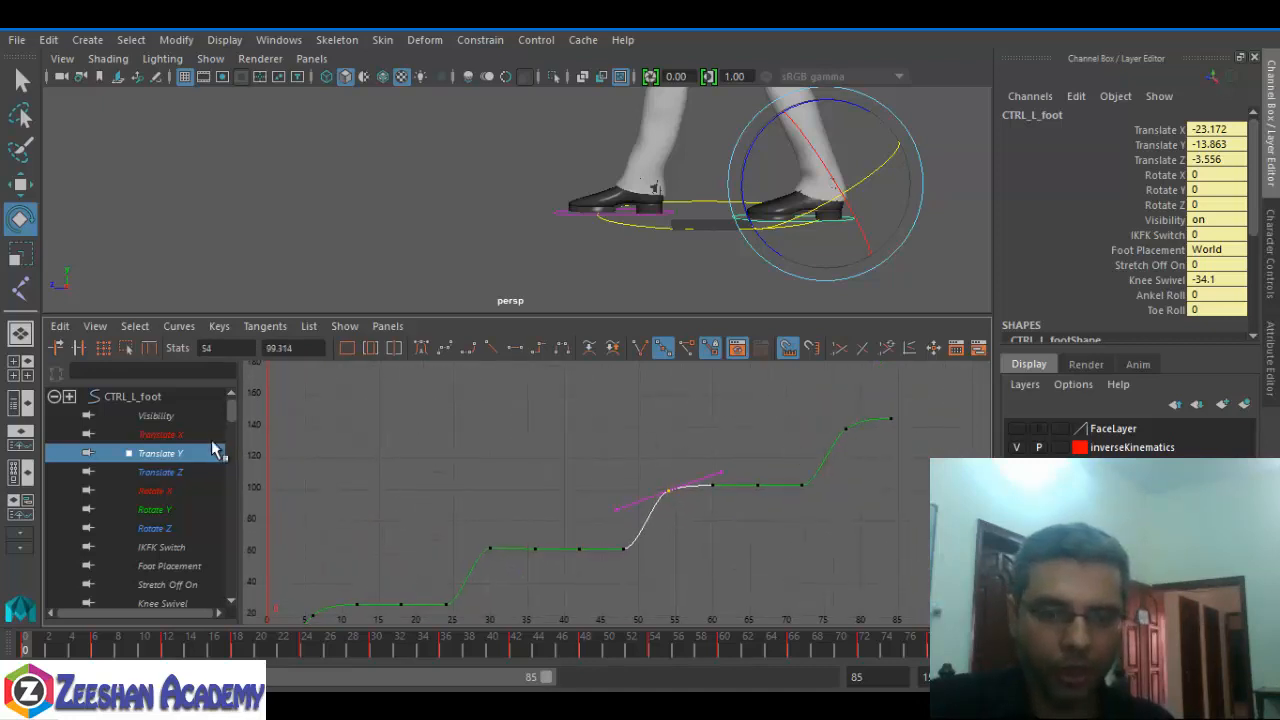
{"action": "left_click", "coordinate": [200, 473]}
{"action": "left_click", "coordinate": [173, 508]}
- Select the hip control and inspect its Translate Y and Translate Z curves separately, framed over the whole walk
{"action": "left_click_drag", "start_coordinate": [648, 222], "coordinate": [624, 236], "text": "alt"}
{"action": "middle_click_drag", "start_coordinate": [668, 212], "coordinate": [632, 350], "text": "alt"}
{"action": "left_click", "coordinate": [762, 100]}
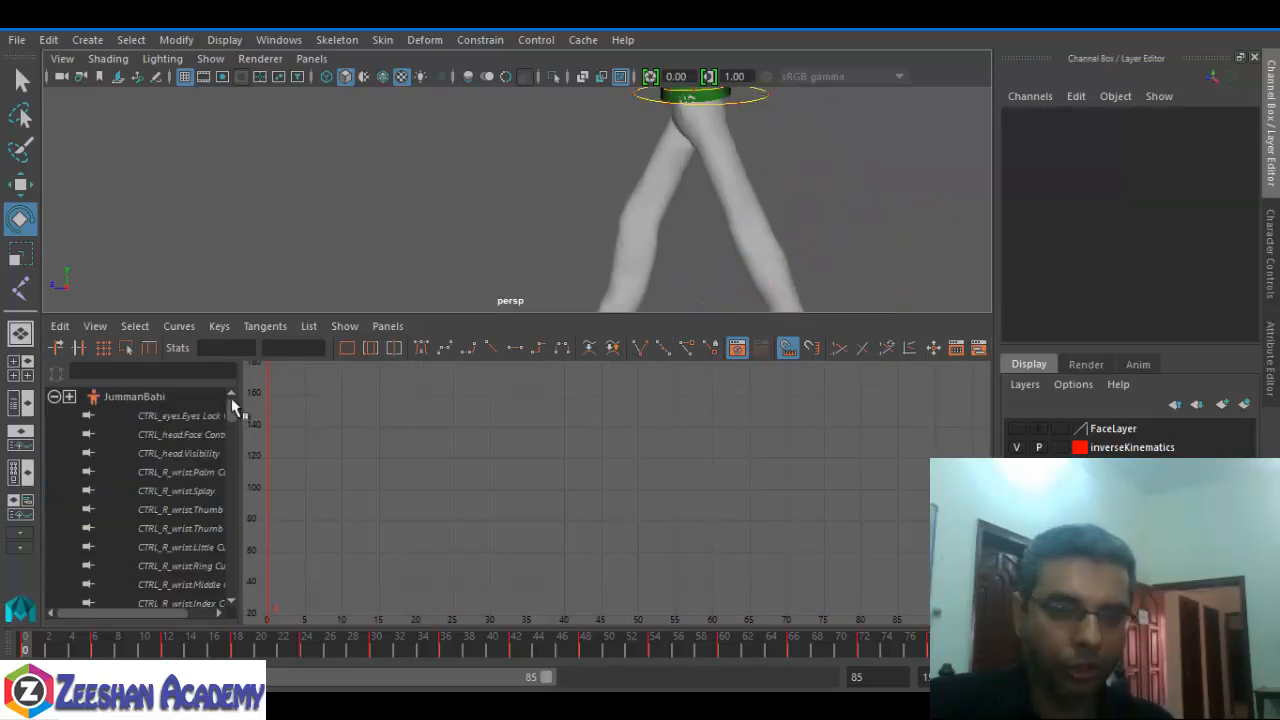
{"action": "left_click", "coordinate": [749, 101]}
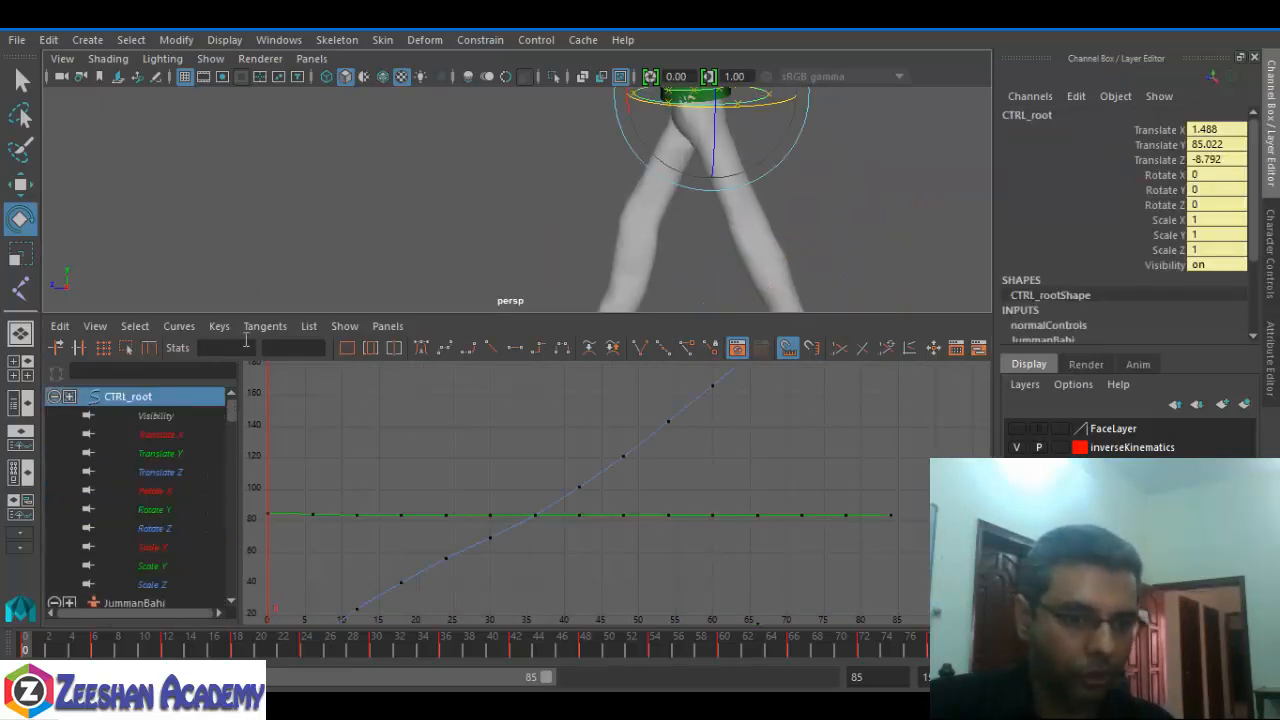
{"action": "left_click", "coordinate": [348, 347]}
{"action": "key", "text": "a"}
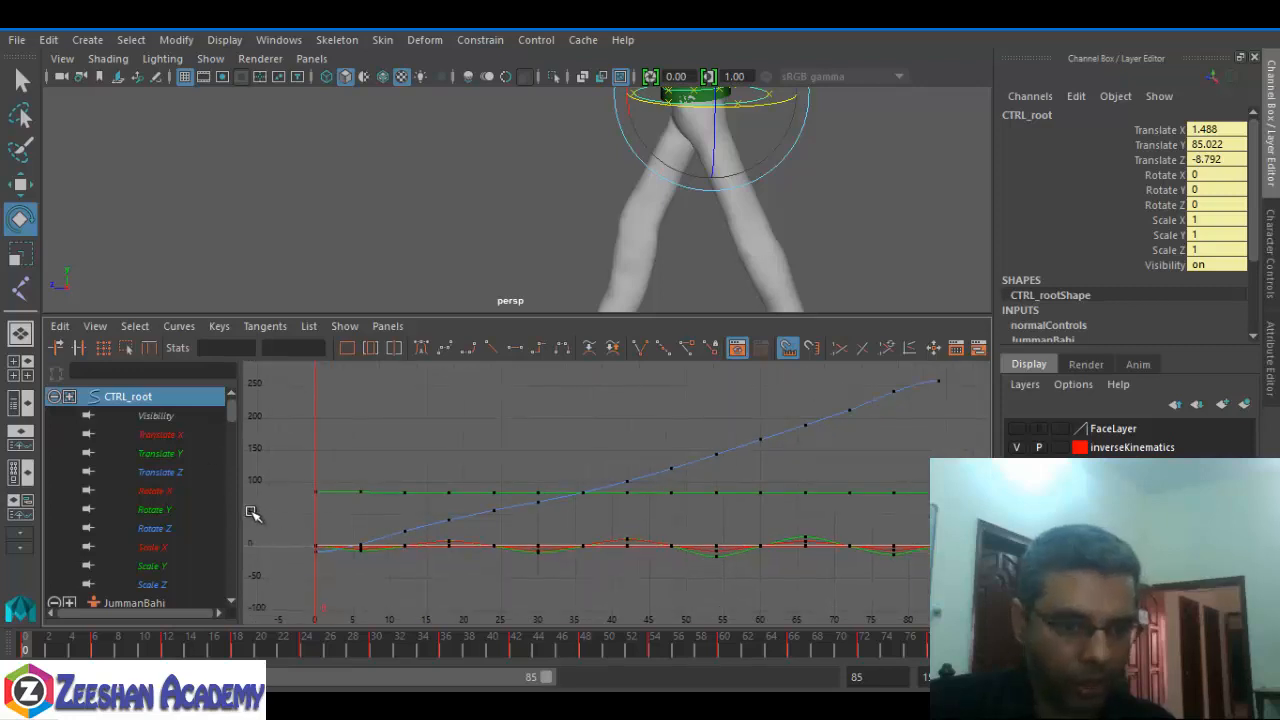
{"action": "left_click", "coordinate": [180, 455]}
{"action": "left_click", "coordinate": [176, 474]}
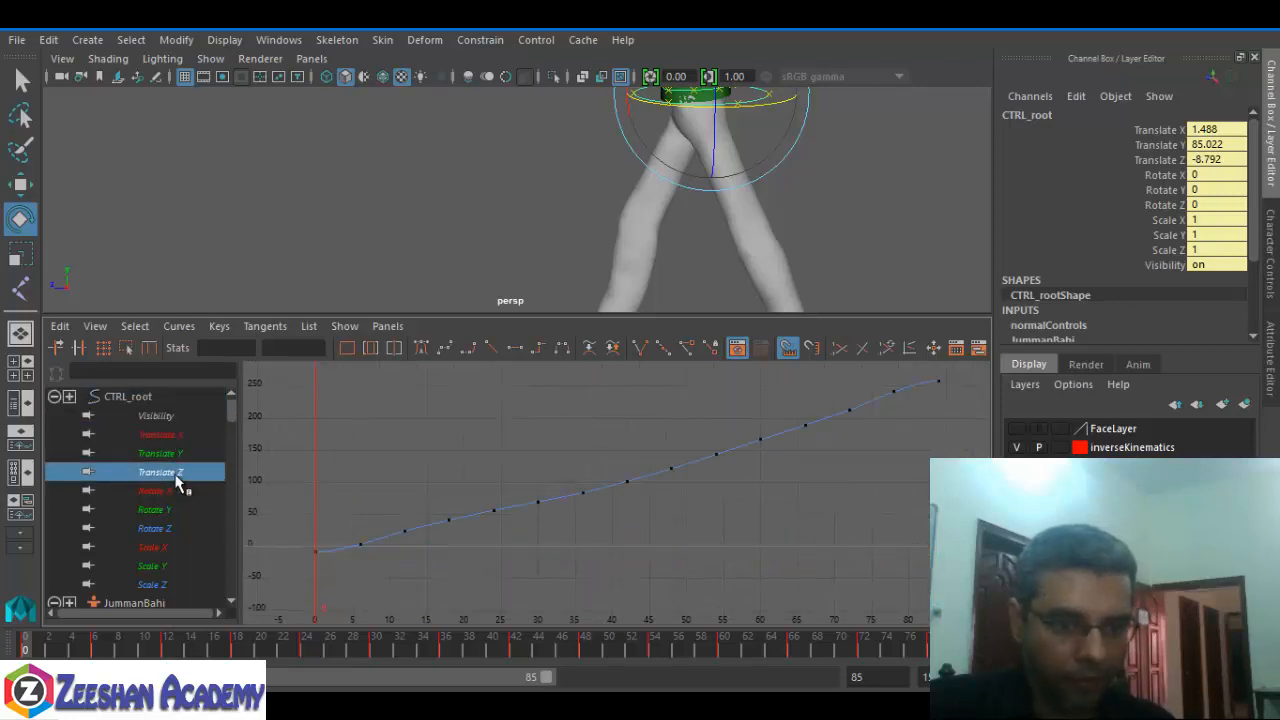
- Isolate the hip control's Translate X curve framed over the whole walk, and view the character's hips from the front with the Move tool active
{"action": "middle_click_drag", "start_coordinate": [533, 518], "coordinate": [525, 529], "text": "alt"}
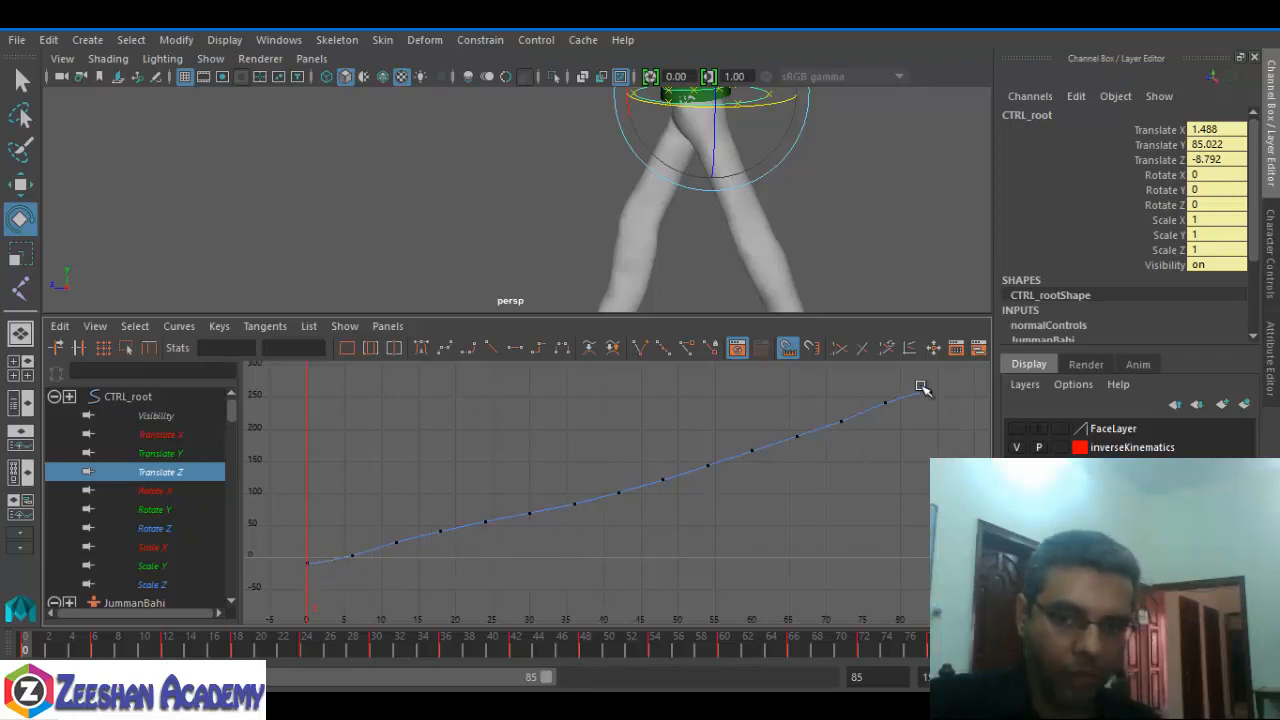
{"action": "left_click", "coordinate": [160, 435]}
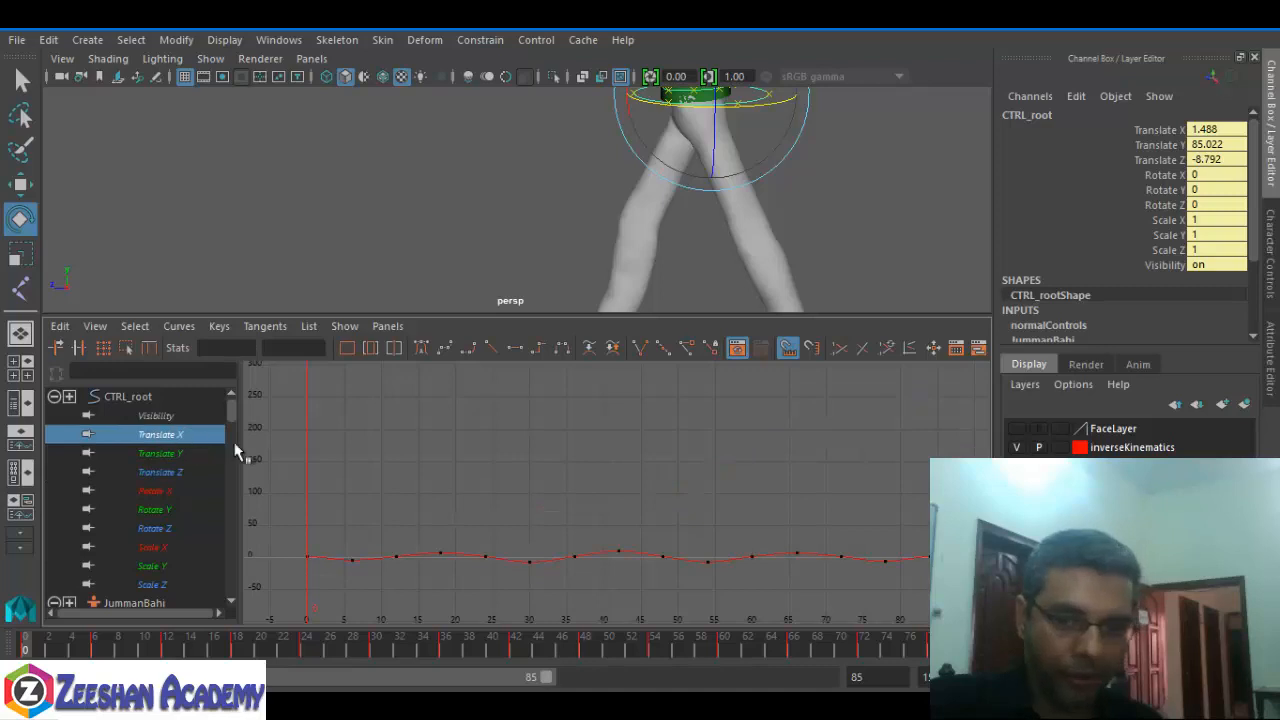
{"action": "left_click", "coordinate": [348, 348]}
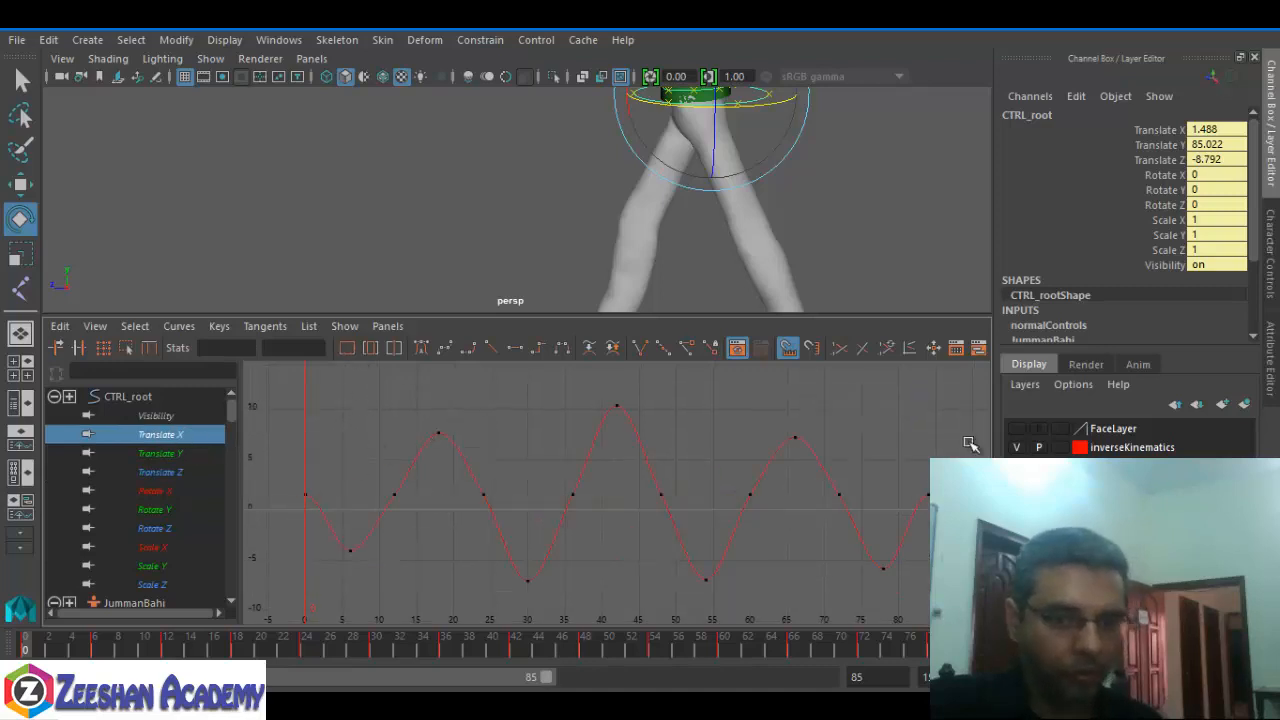
{"action": "left_click_drag", "start_coordinate": [636, 182], "coordinate": [788, 188], "text": "alt"}
{"action": "middle_click_drag", "start_coordinate": [788, 188], "coordinate": [748, 247], "text": "alt"}
{"action": "key", "text": "w"}
{"action": "left_click_drag", "start_coordinate": [705, 231], "coordinate": [738, 234], "text": "alt"}
{"action": "middle_click_drag", "start_coordinate": [738, 234], "coordinate": [706, 277], "text": "alt"}
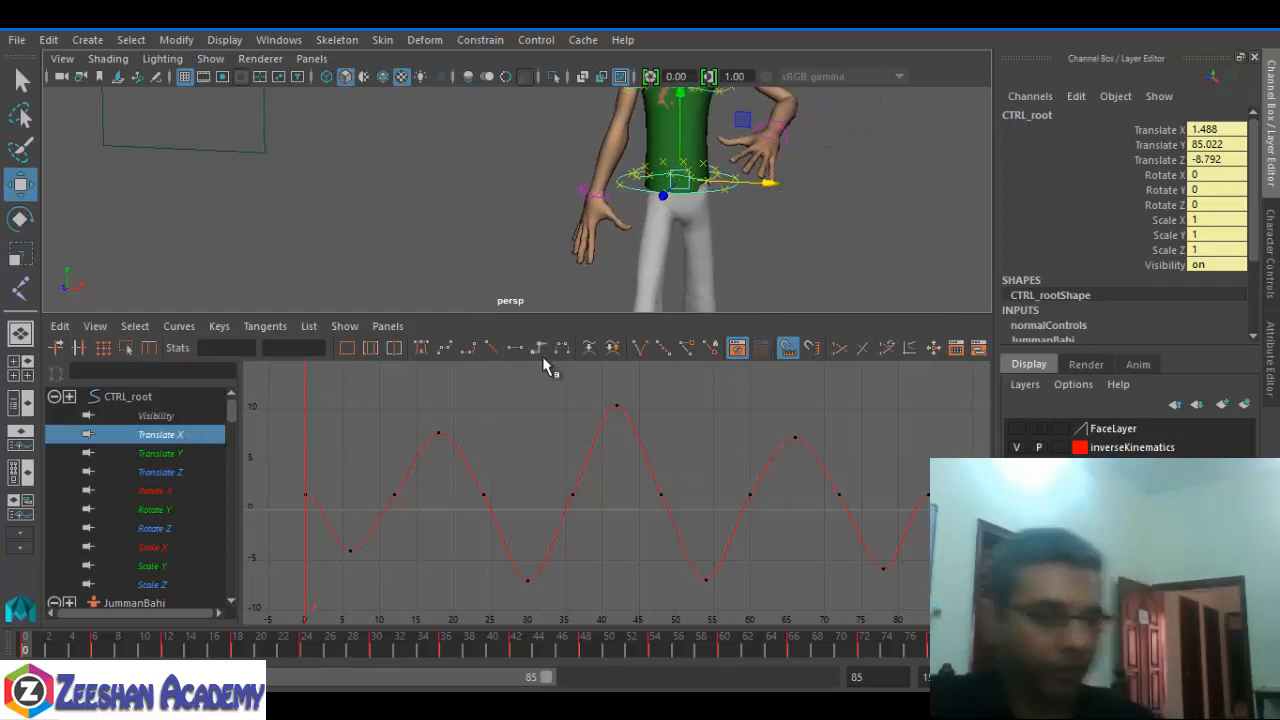
- Compare the Translate X peak keys at frames 18, 42 and 66, and scrub through the walk, returning to frame 0
{"action": "left_click", "coordinate": [445, 433]}
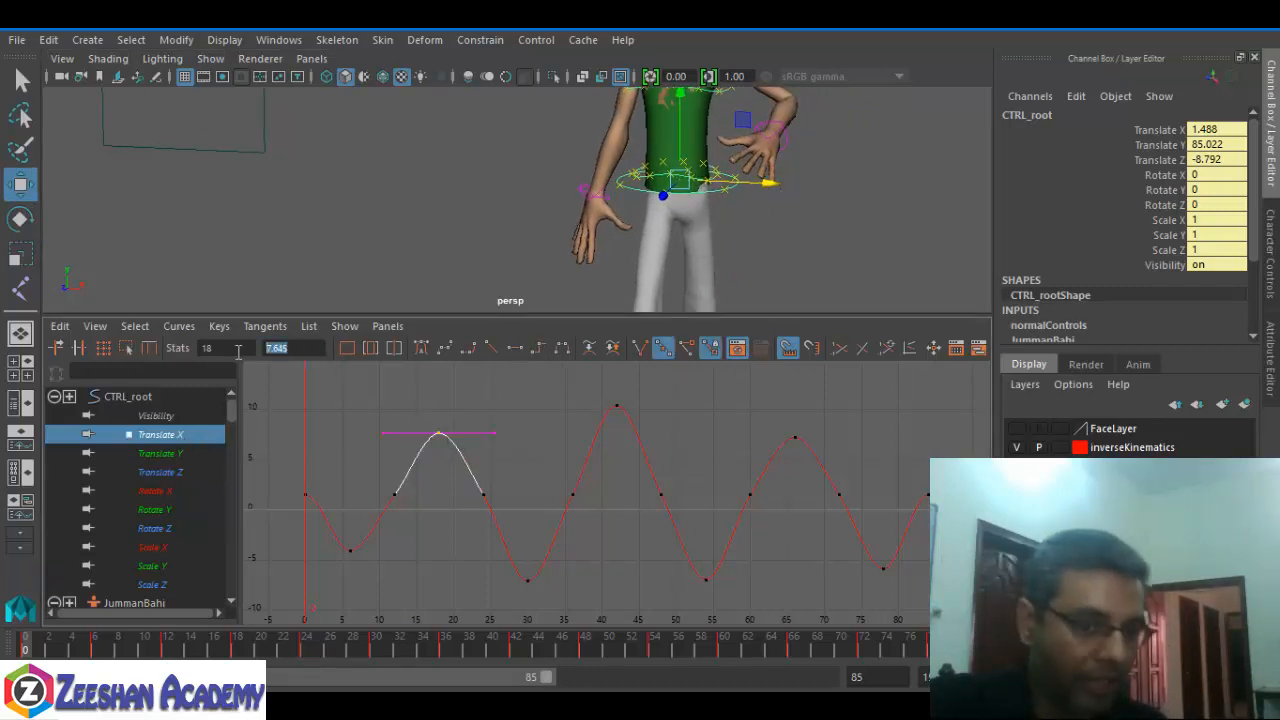
{"action": "left_click", "coordinate": [617, 405]}
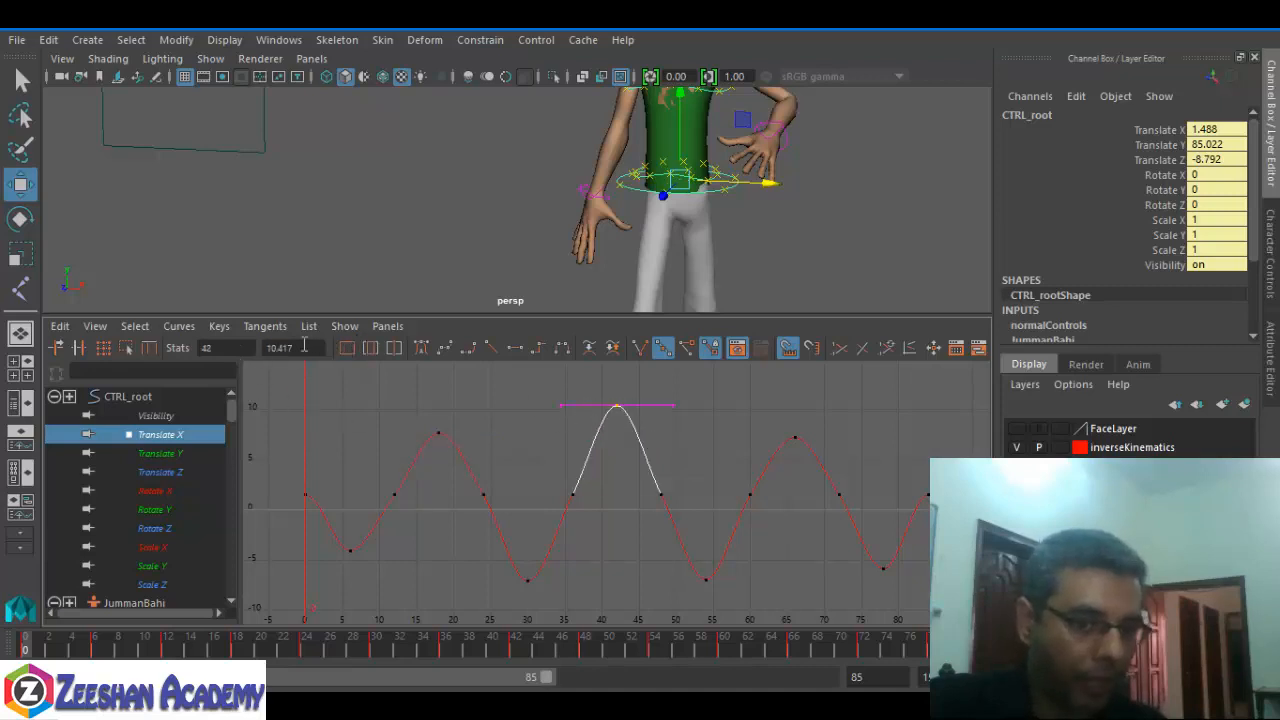
{"action": "left_click", "coordinate": [795, 438]}
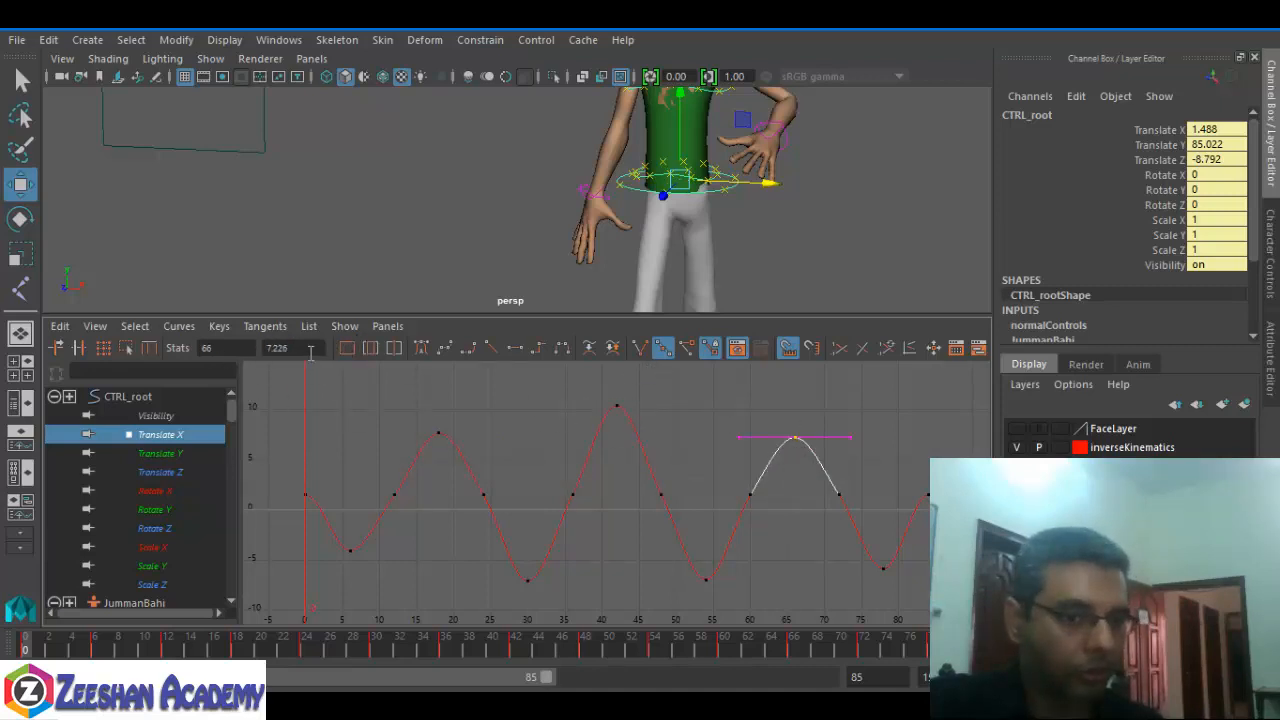
{"action": "left_click", "coordinate": [308, 548]}
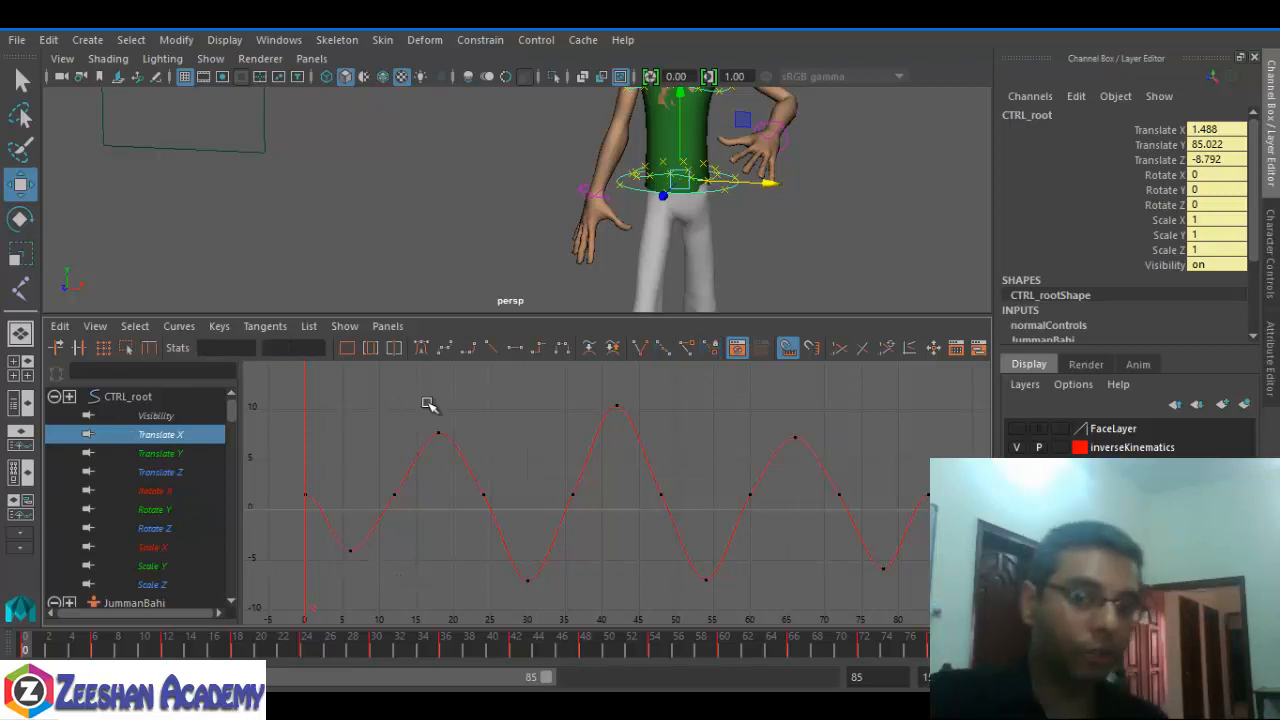
{"action": "mouse_move", "coordinate": [57, 645]}
{"action": "left_mouse_down"}
{"action": "mouse_move", "coordinate": [40, 645]}
{"action": "mouse_move", "coordinate": [349, 669]}
{"action": "mouse_move", "coordinate": [362, 648]}
{"action": "mouse_move", "coordinate": [146, 645]}
{"action": "mouse_move", "coordinate": [718, 652]}
{"action": "mouse_move", "coordinate": [488, 654]}
{"action": "mouse_move", "coordinate": [552, 655]}
{"action": "left_mouse_up"}
{"action": "left_click", "coordinate": [449, 438]}
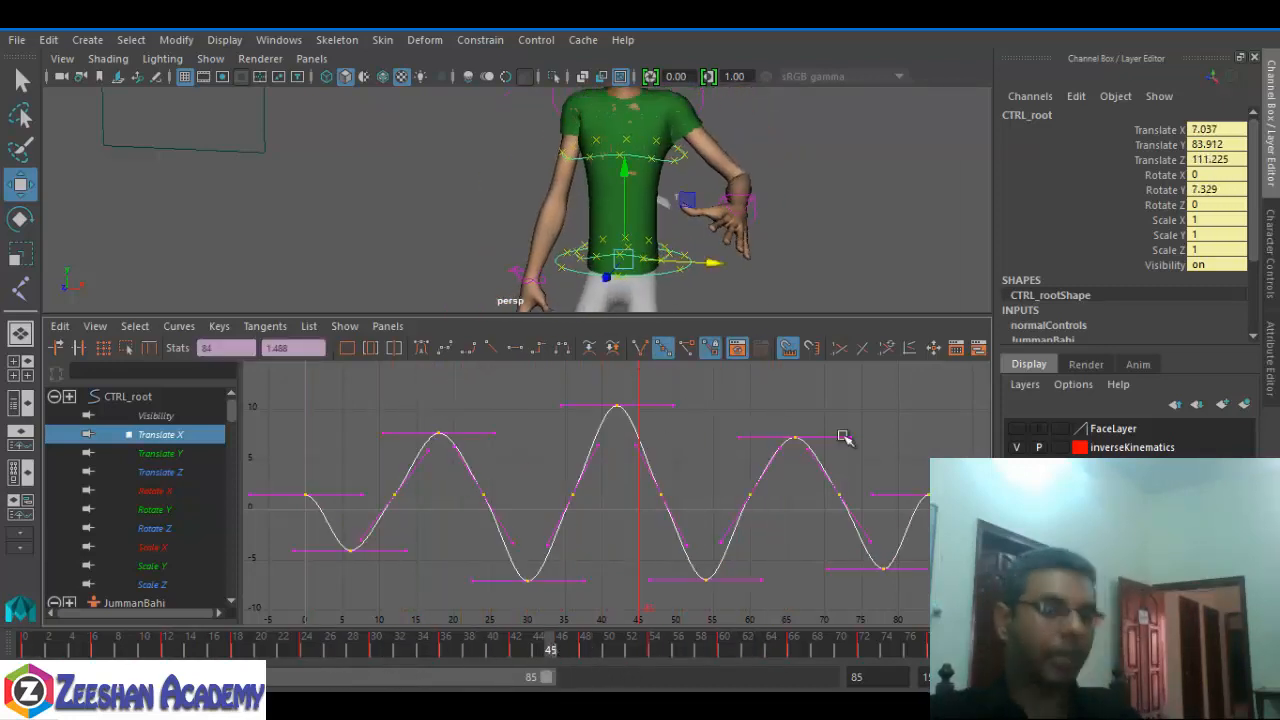
{"action": "left_click_drag", "start_coordinate": [105, 645], "coordinate": [2, 650]}
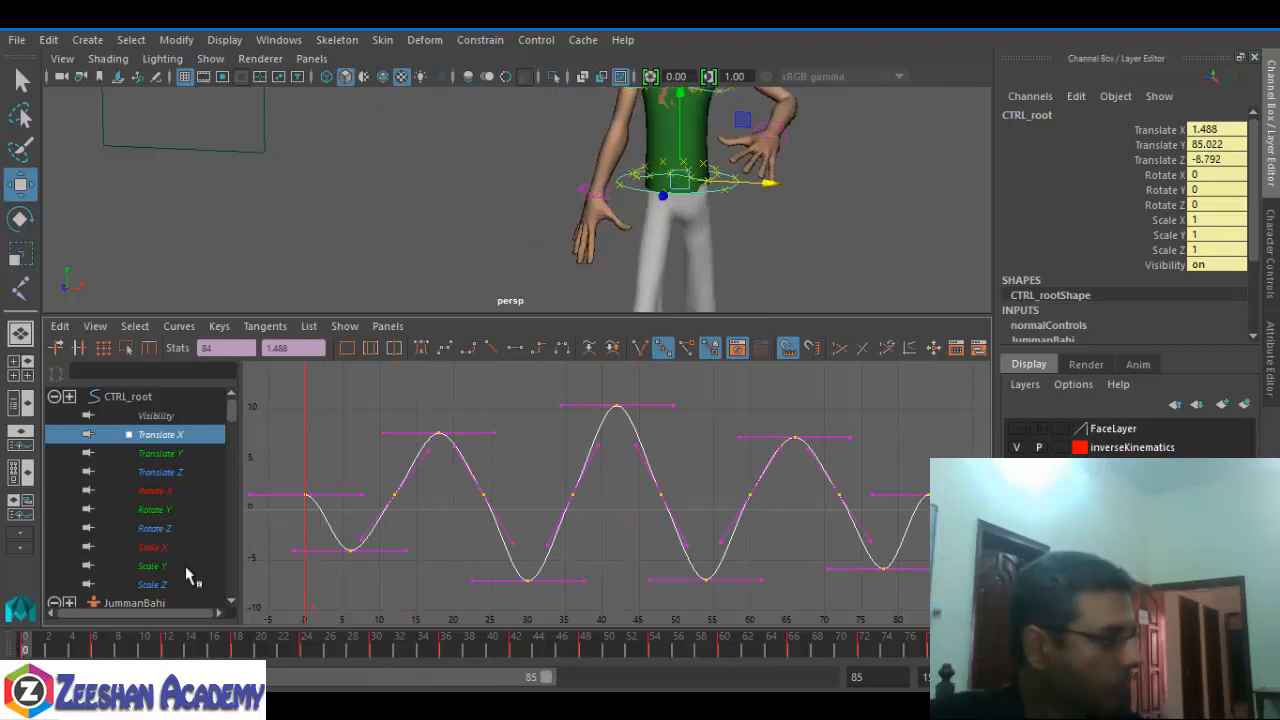
- Set the hip control's Translate X peak keys at frames 18, 42 and 66 to a value of 8
{"action": "left_click_drag", "start_coordinate": [395, 430], "coordinate": [462, 434]}
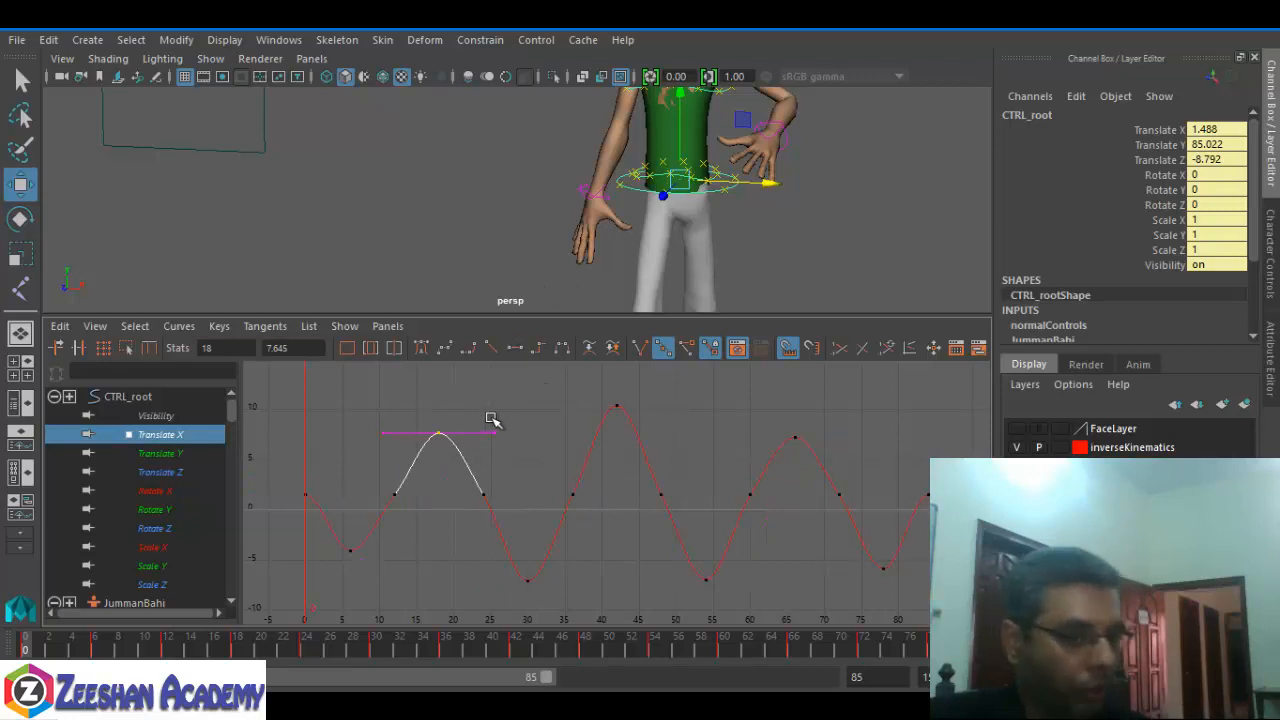
{"action": "left_click_drag", "start_coordinate": [403, 412], "coordinate": [443, 449]}
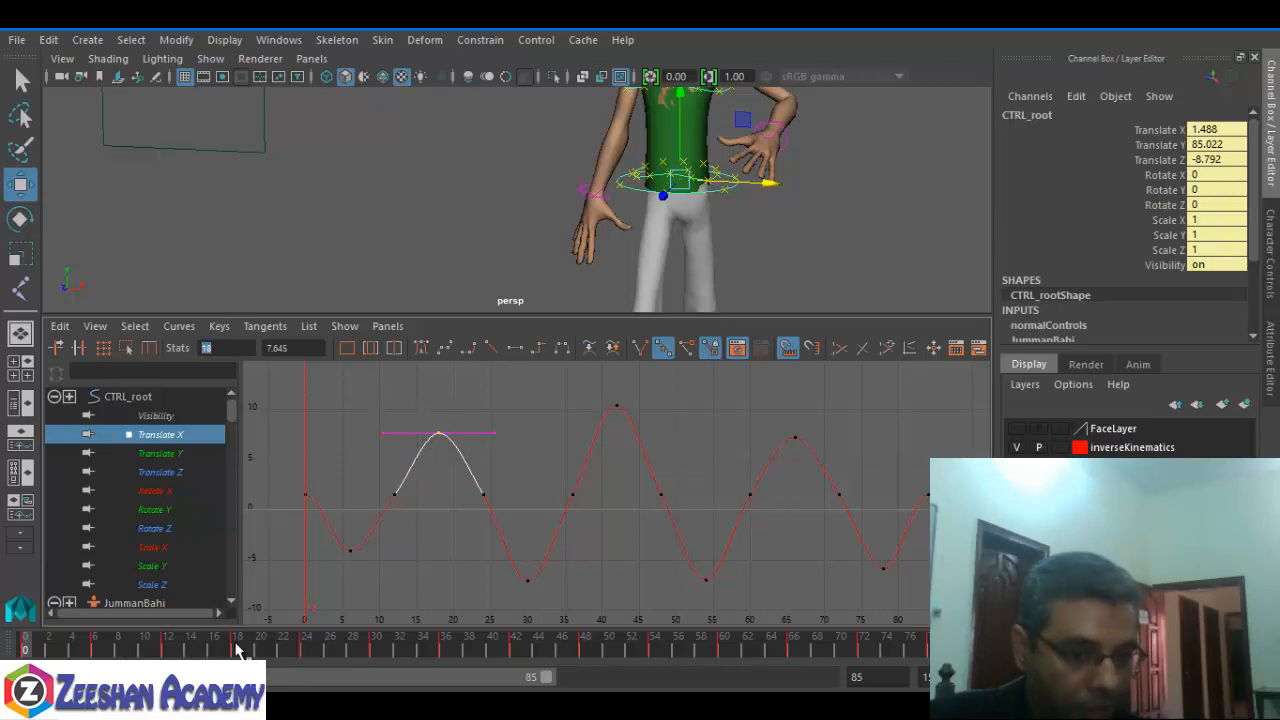
{"action": "left_click", "coordinate": [236, 648]}
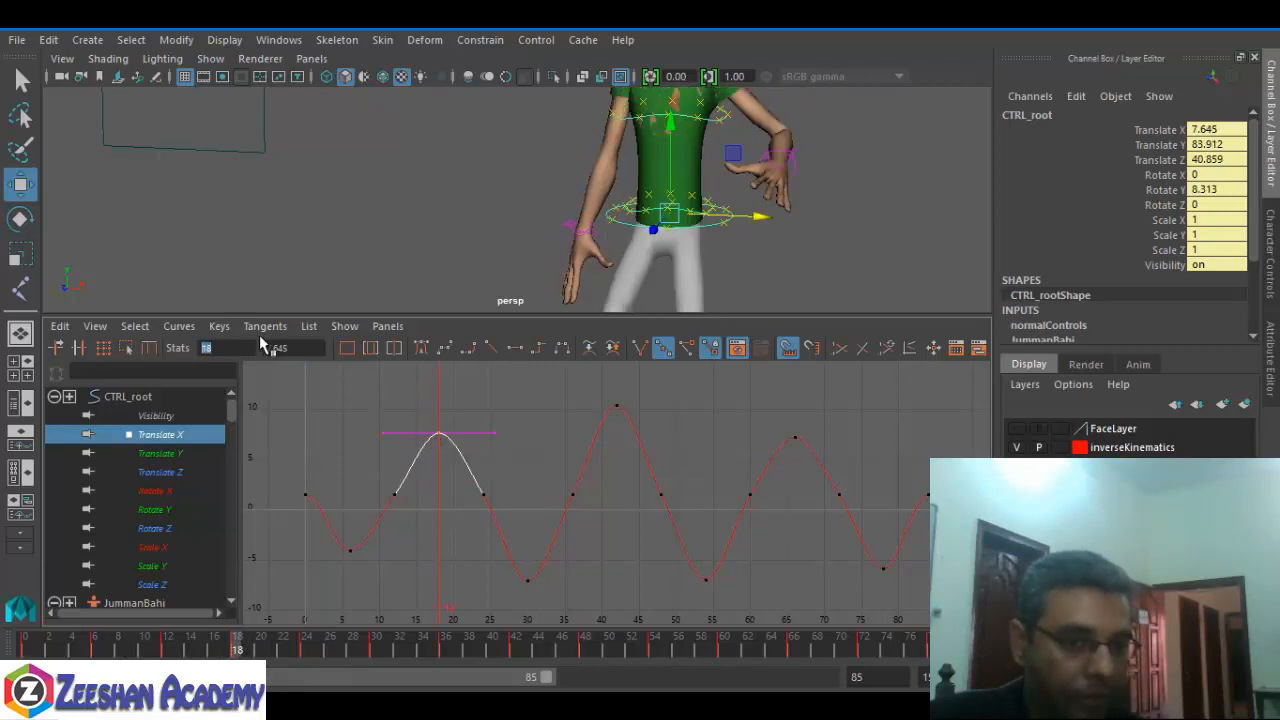
{"action": "left_click", "coordinate": [265, 347]}
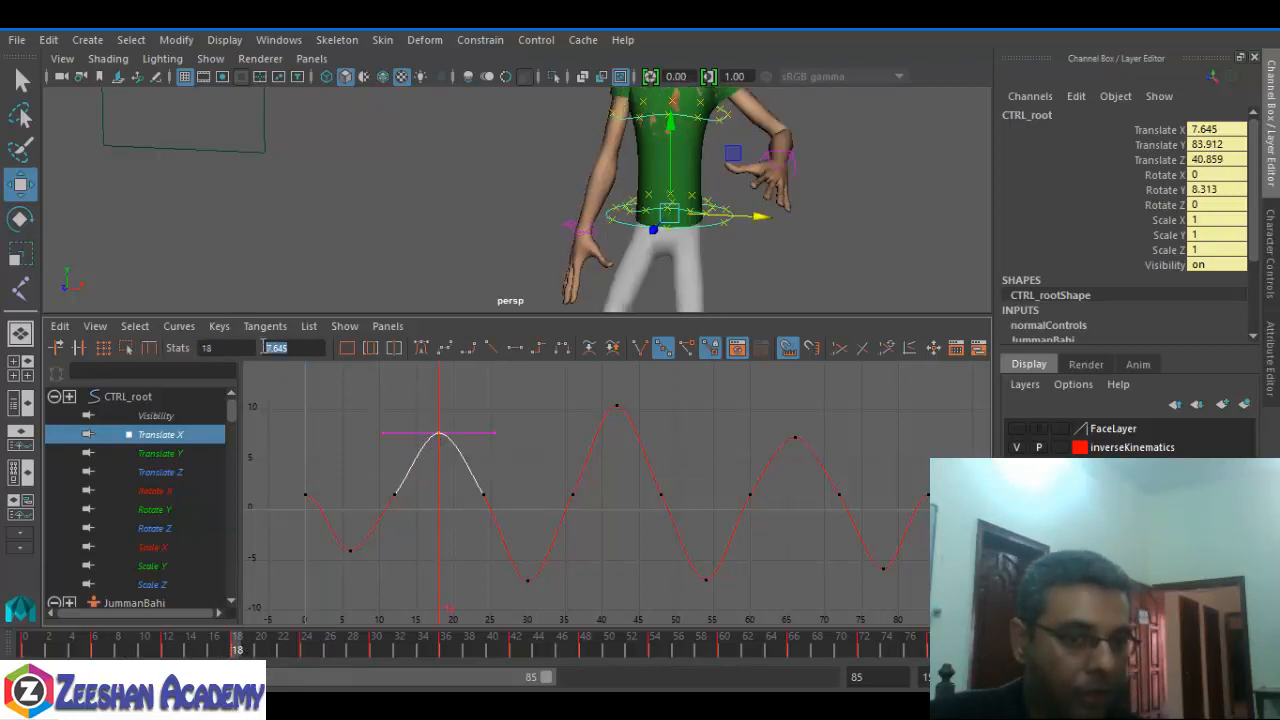
{"action": "left_click", "coordinate": [617, 405]}
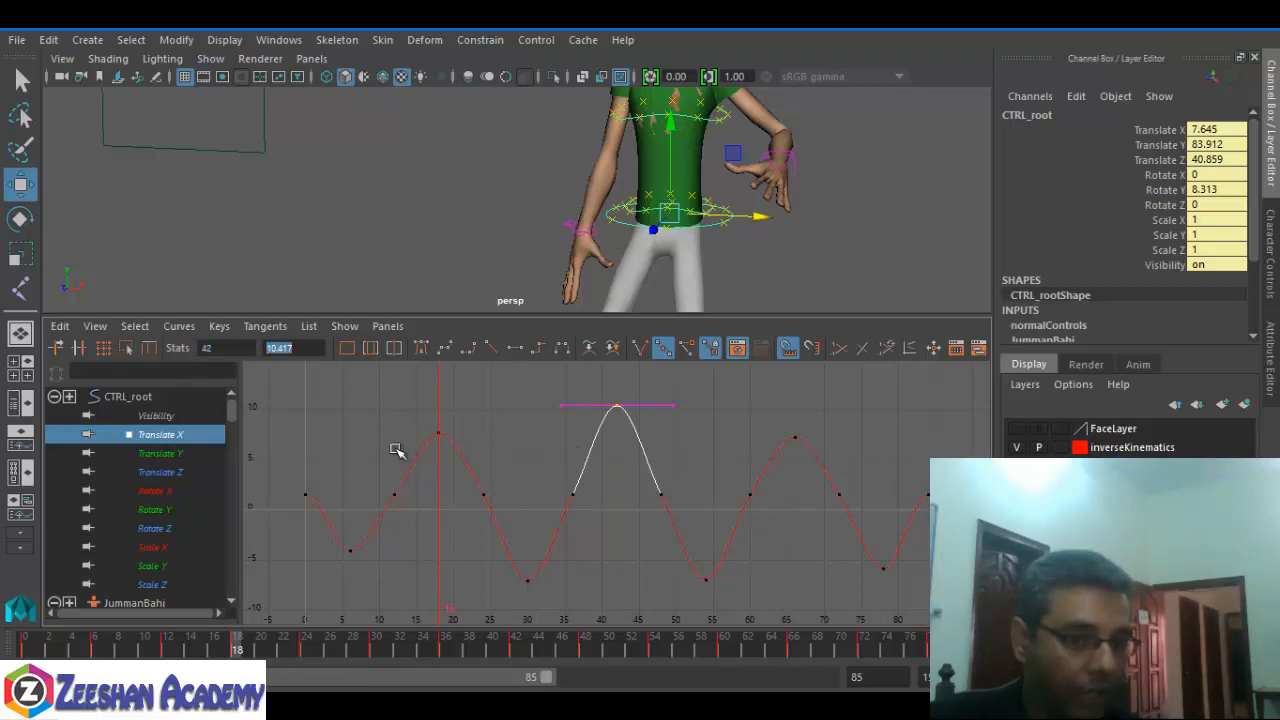
{"action": "left_click", "coordinate": [804, 430]}
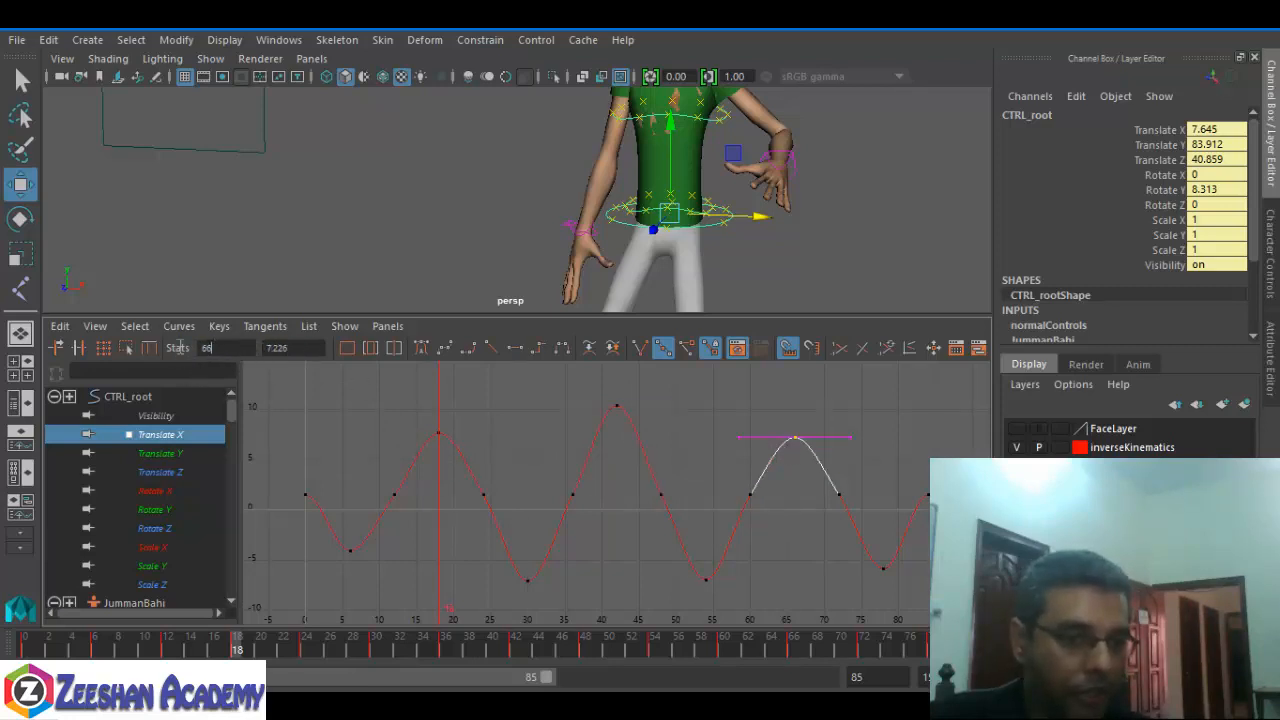
{"action": "left_click", "coordinate": [304, 347]}
{"action": "left_click_drag", "start_coordinate": [429, 396], "coordinate": [843, 453]}
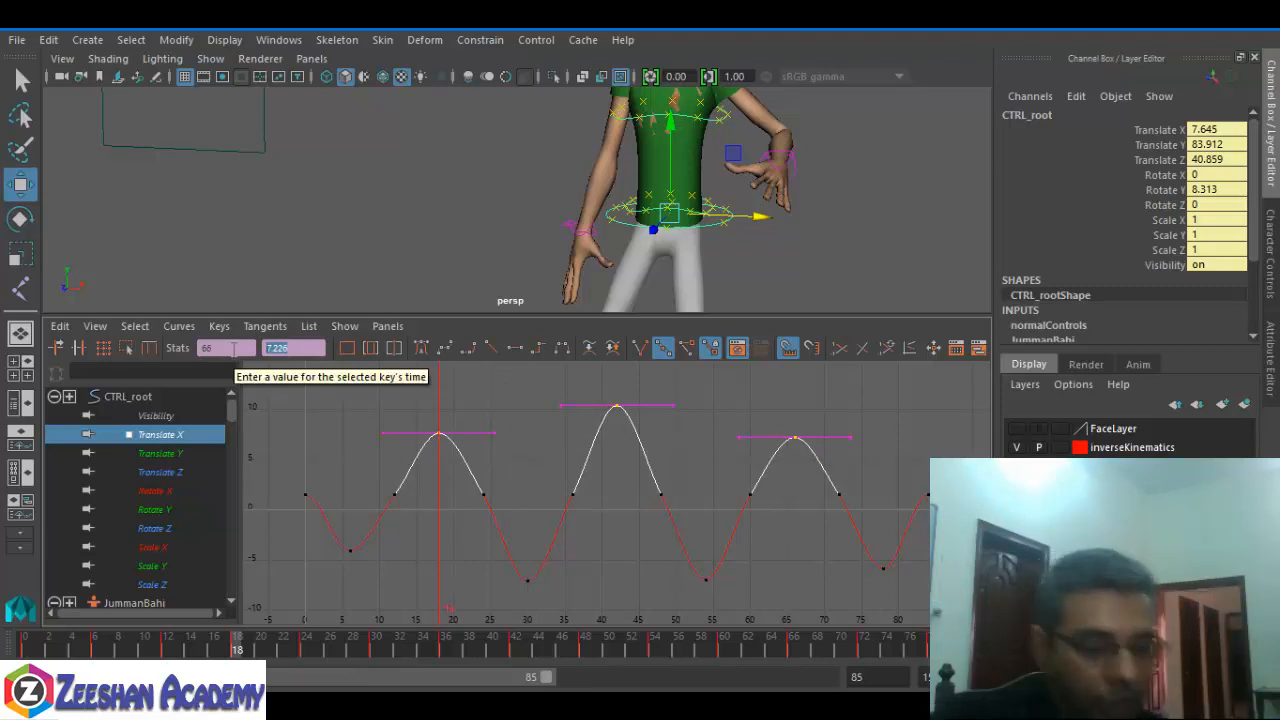
{"action": "key", "text": "Return"}
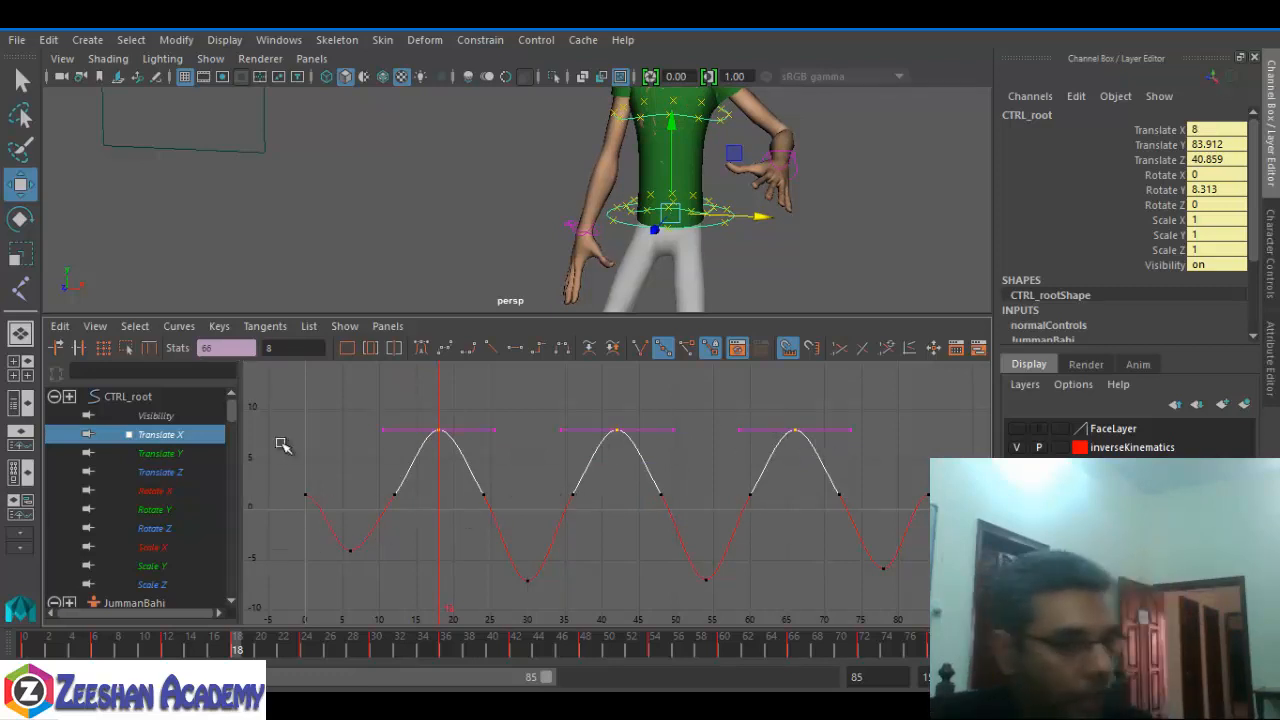
- Set the hip control's Translate X low keys at frames 6, 30, 54 and 78 to a value of -8
{"action": "left_click_drag", "start_coordinate": [320, 537], "coordinate": [897, 588]}
{"action": "left_click", "coordinate": [345, 550]}
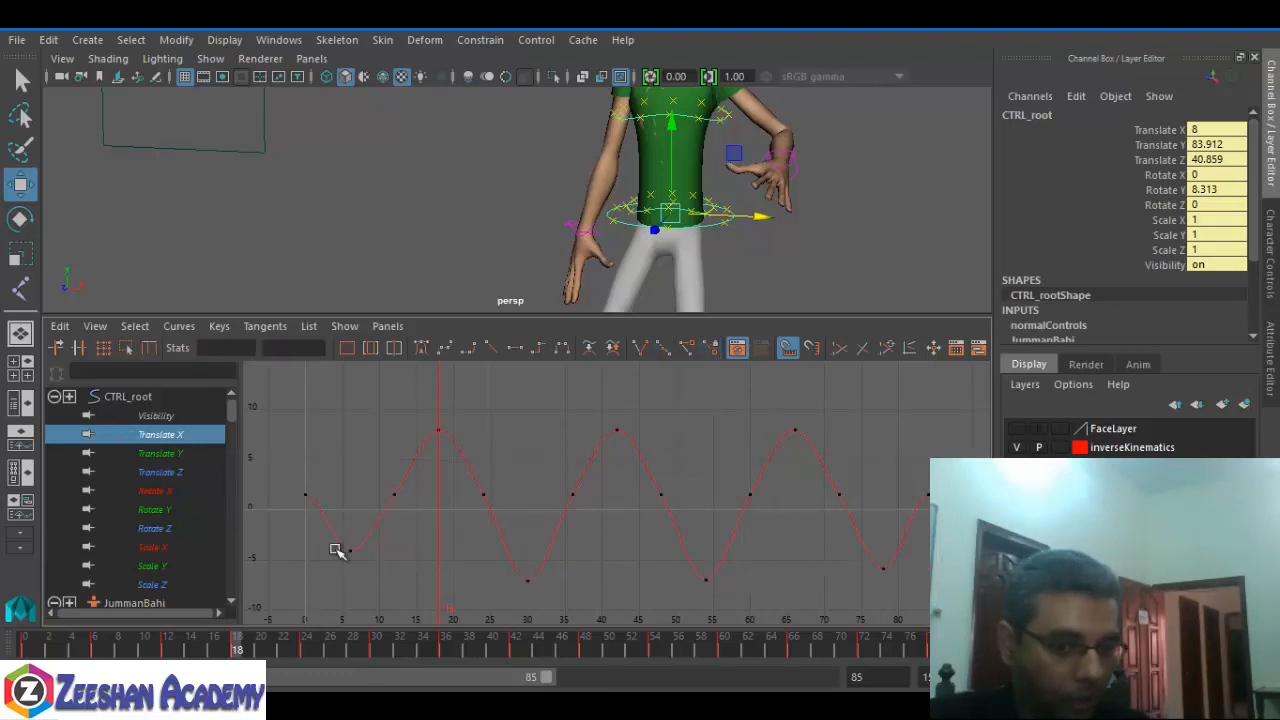
{"action": "left_click", "coordinate": [528, 579]}
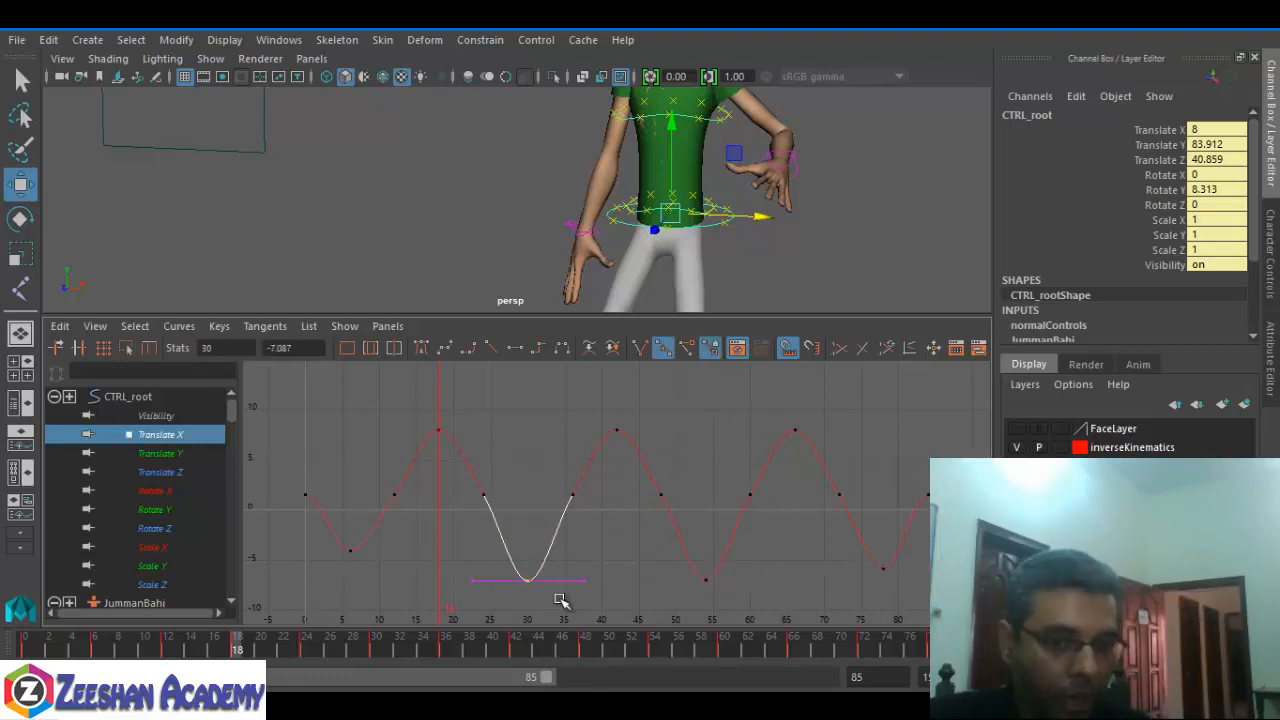
{"action": "left_click", "coordinate": [706, 579]}
{"action": "left_click", "coordinate": [883, 568]}
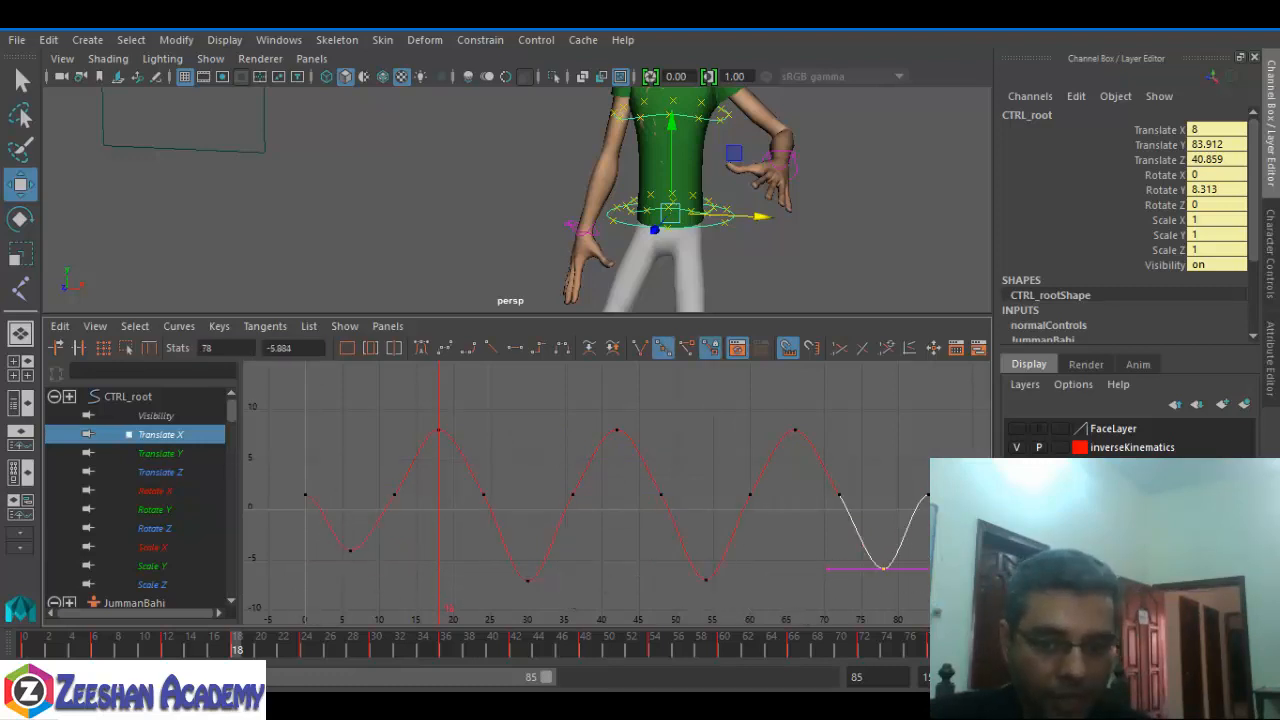
{"action": "left_click_drag", "start_coordinate": [330, 538], "coordinate": [926, 612]}
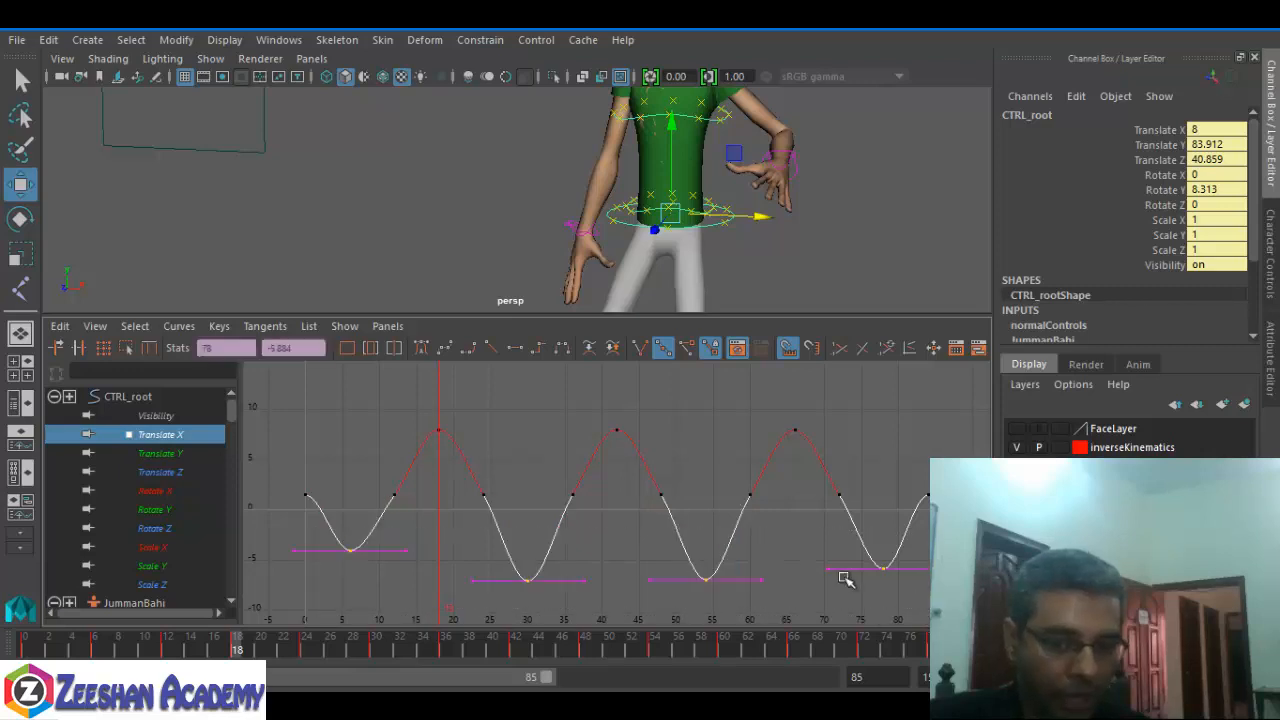
{"action": "left_click", "coordinate": [312, 348]}
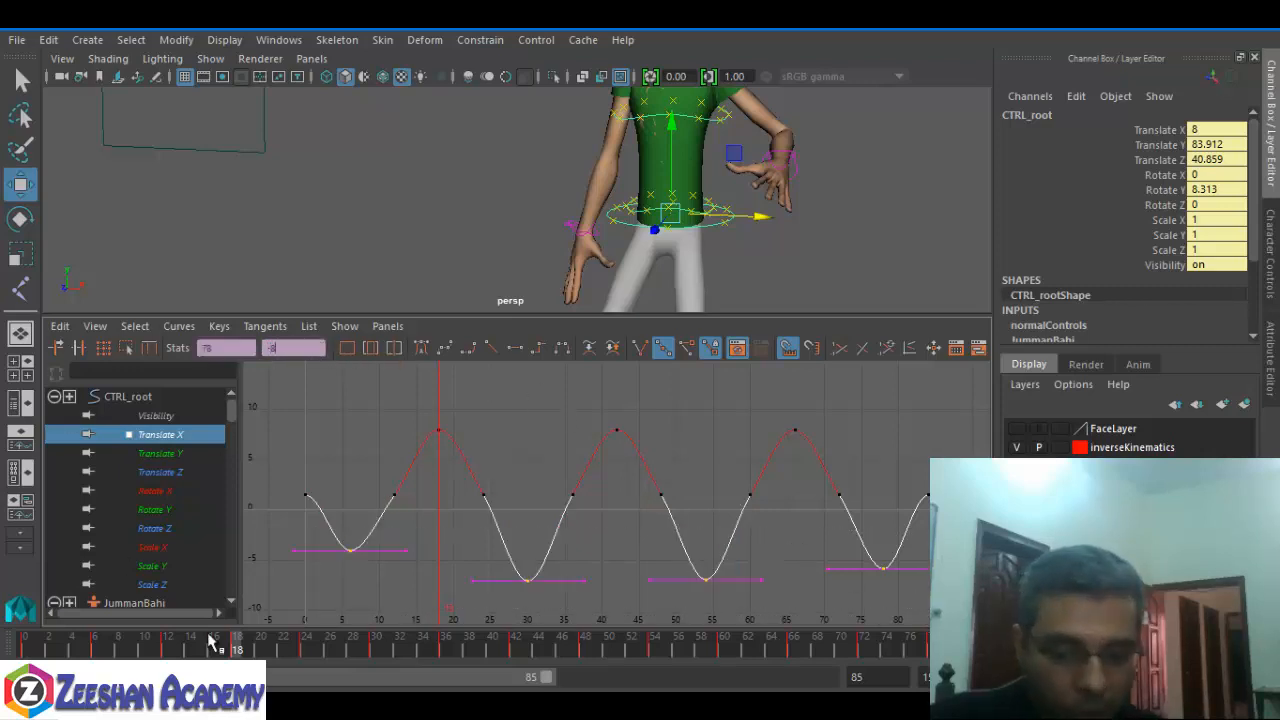
{"action": "key", "text": "Return"}
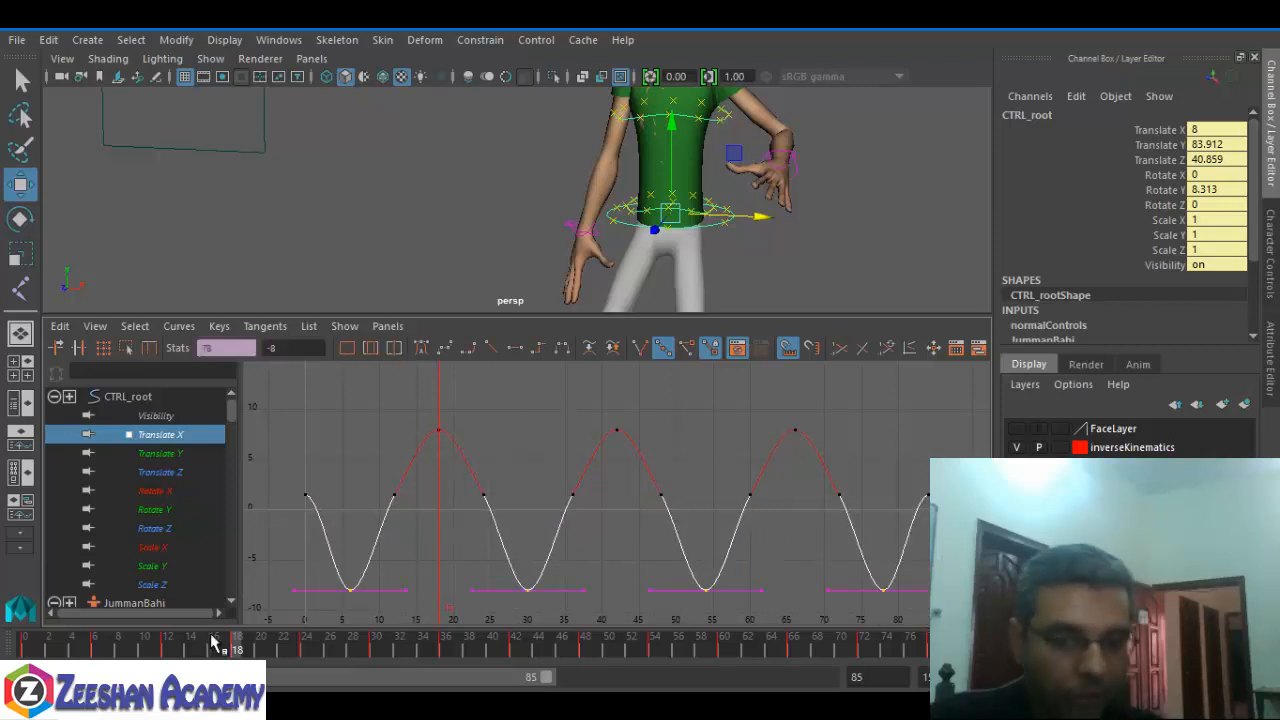
- Clear the key selection and play the walk from frame 0 to check the hips' sideways sway
{"action": "left_click", "coordinate": [370, 442]}
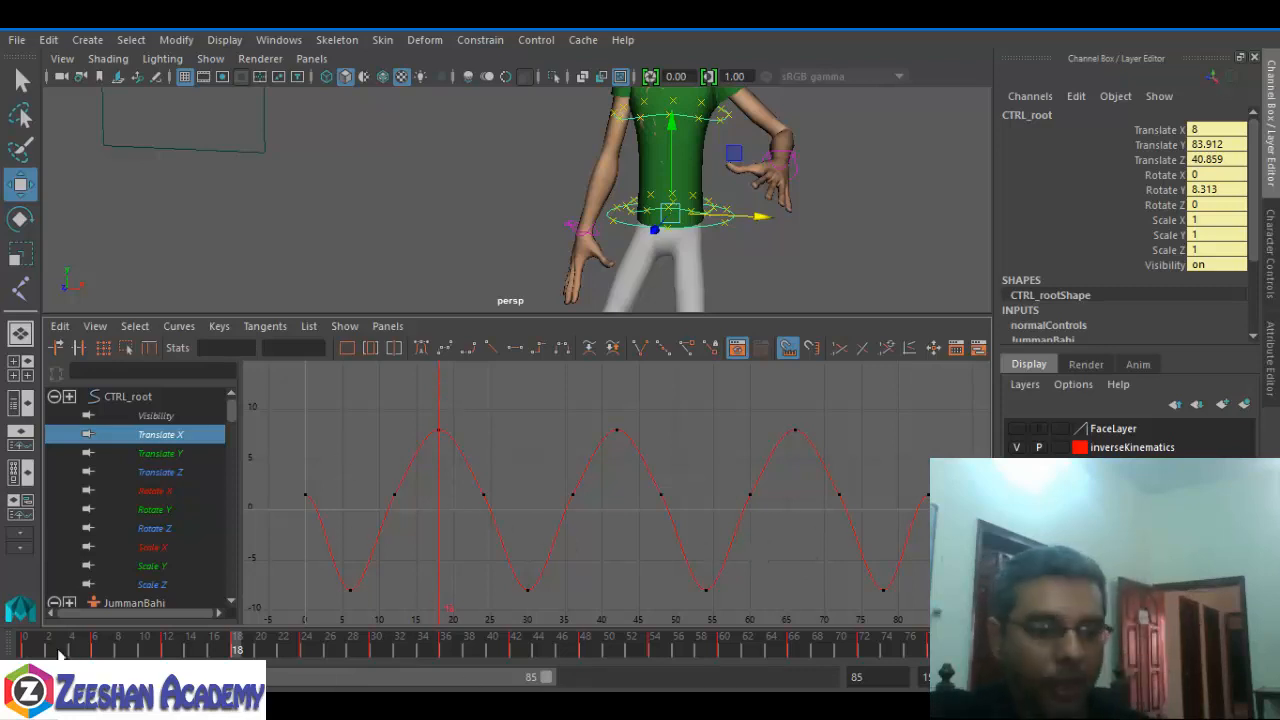
{"action": "left_click_drag", "start_coordinate": [58, 653], "coordinate": [25, 648]}
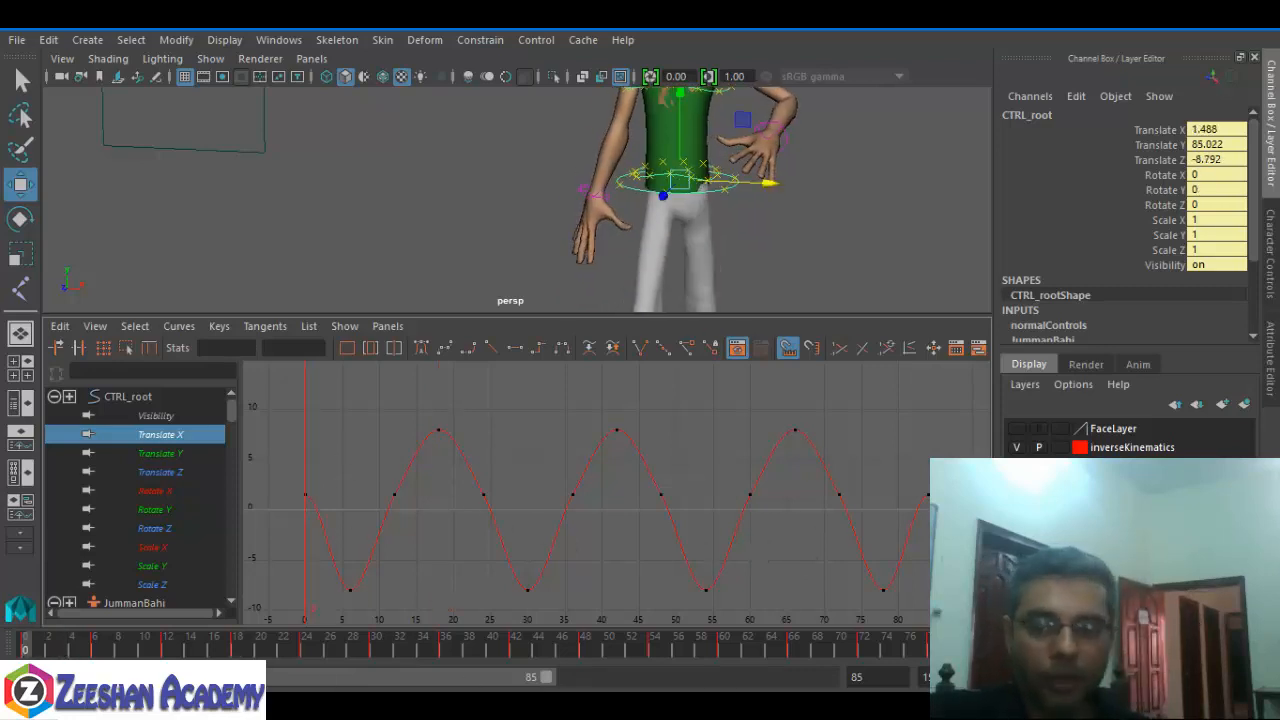
{"action": "key", "text": "alt+v"}
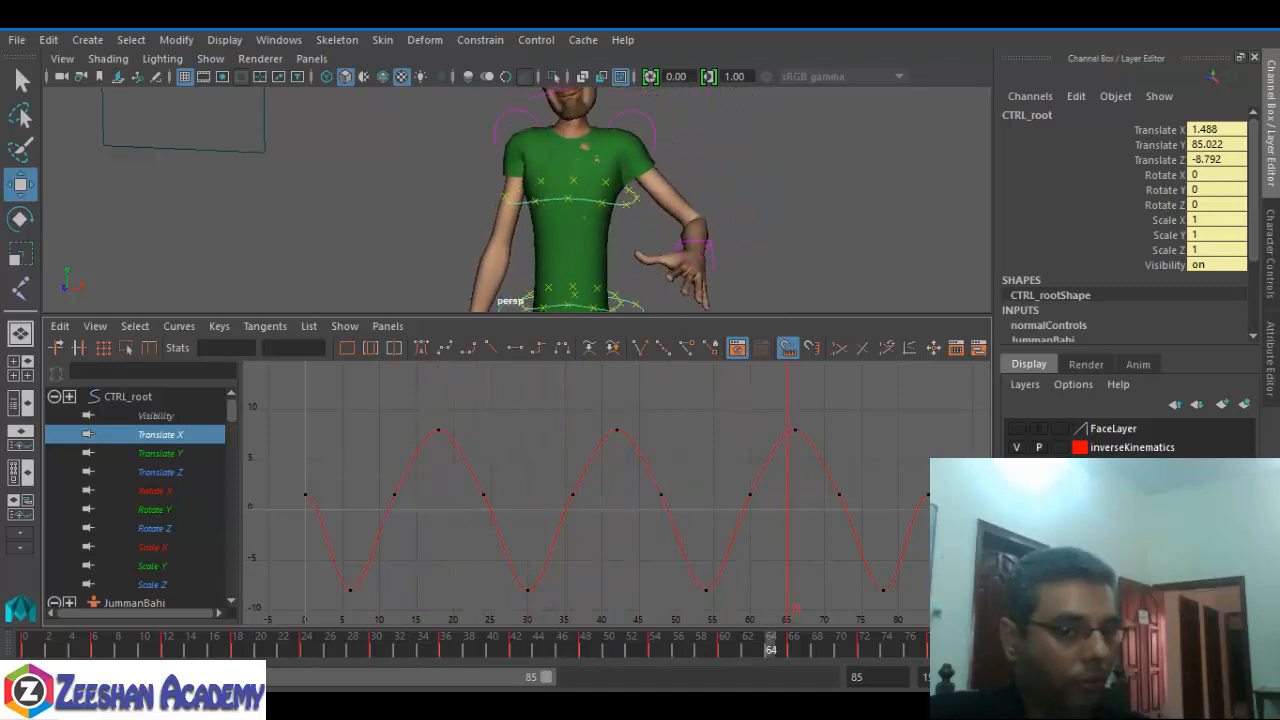
- Isolate the hip control's Rotate Y curve and set its peak keys at frames 18, 42 and 66 to 8
{"action": "left_click", "coordinate": [190, 491]}
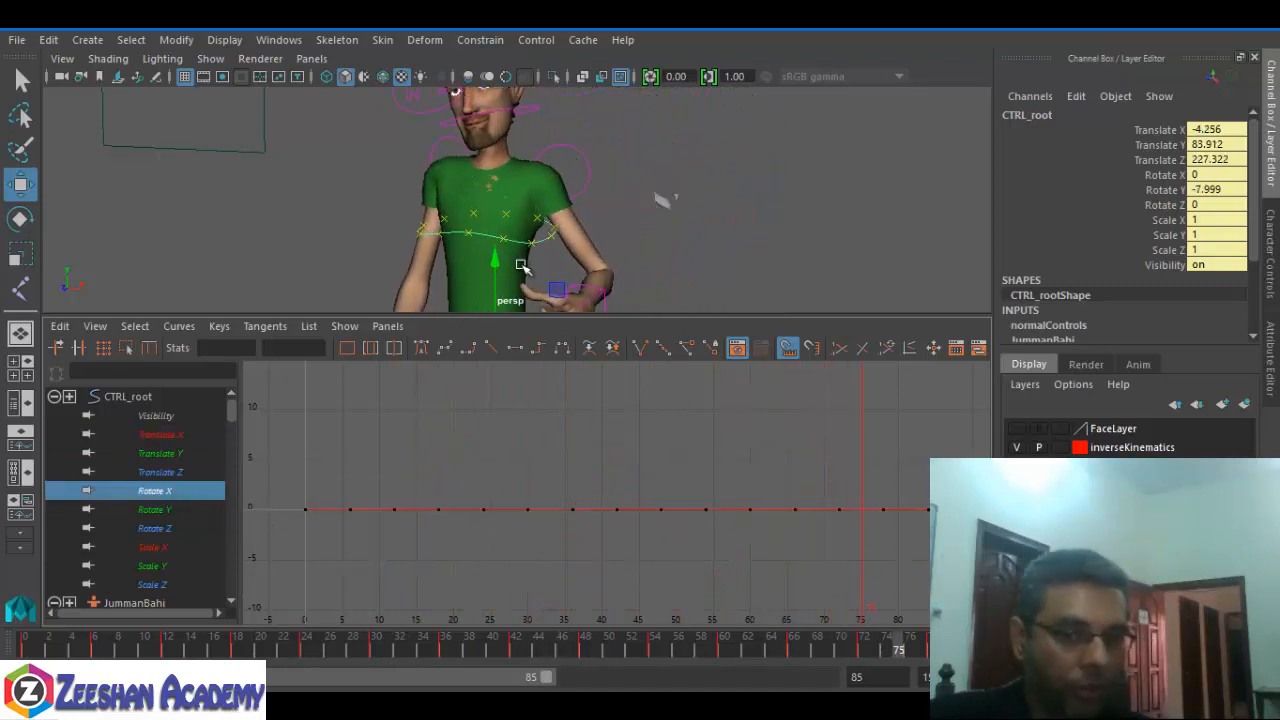
{"action": "left_click", "coordinate": [152, 510]}
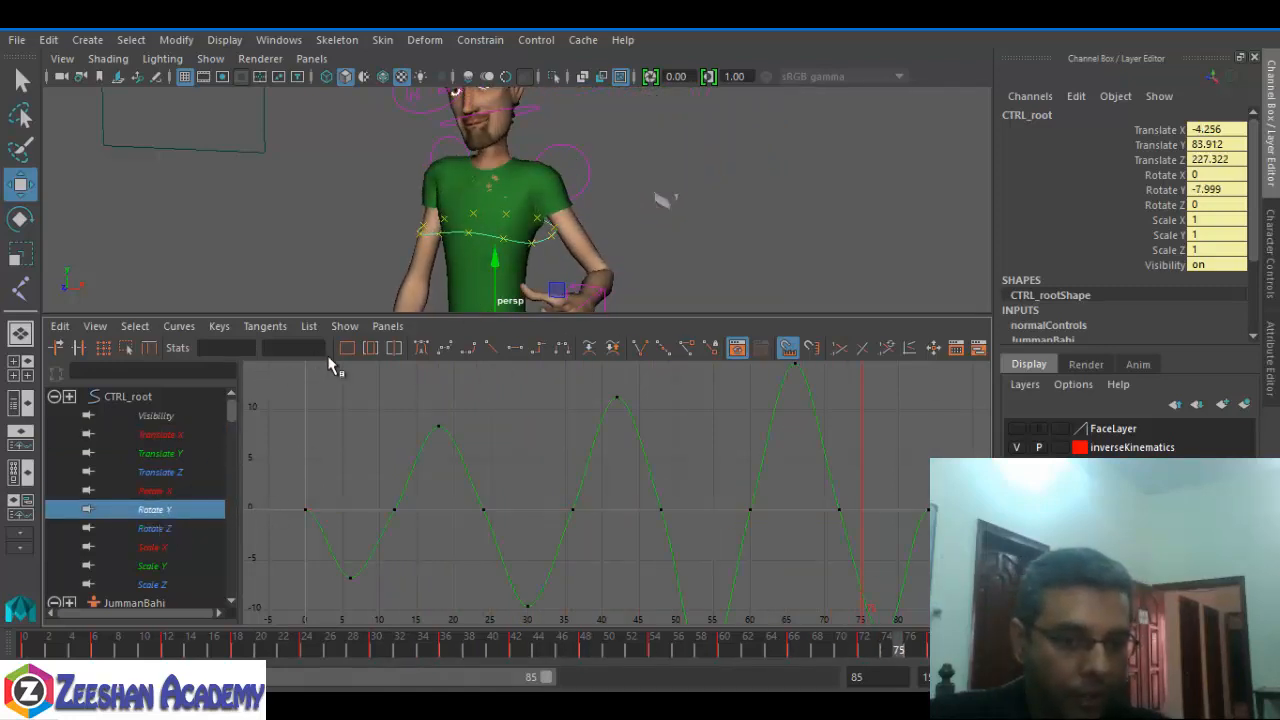
{"action": "key", "text": "a"}
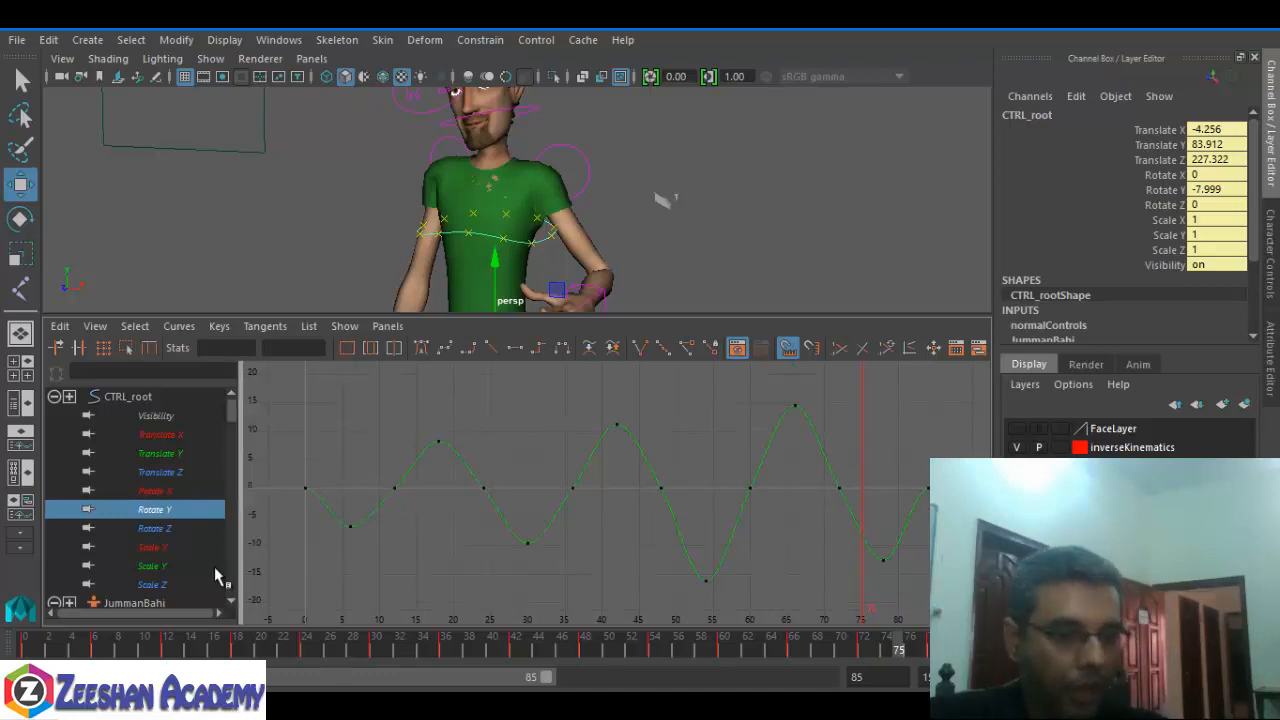
{"action": "left_click_drag", "start_coordinate": [430, 398], "coordinate": [866, 452]}
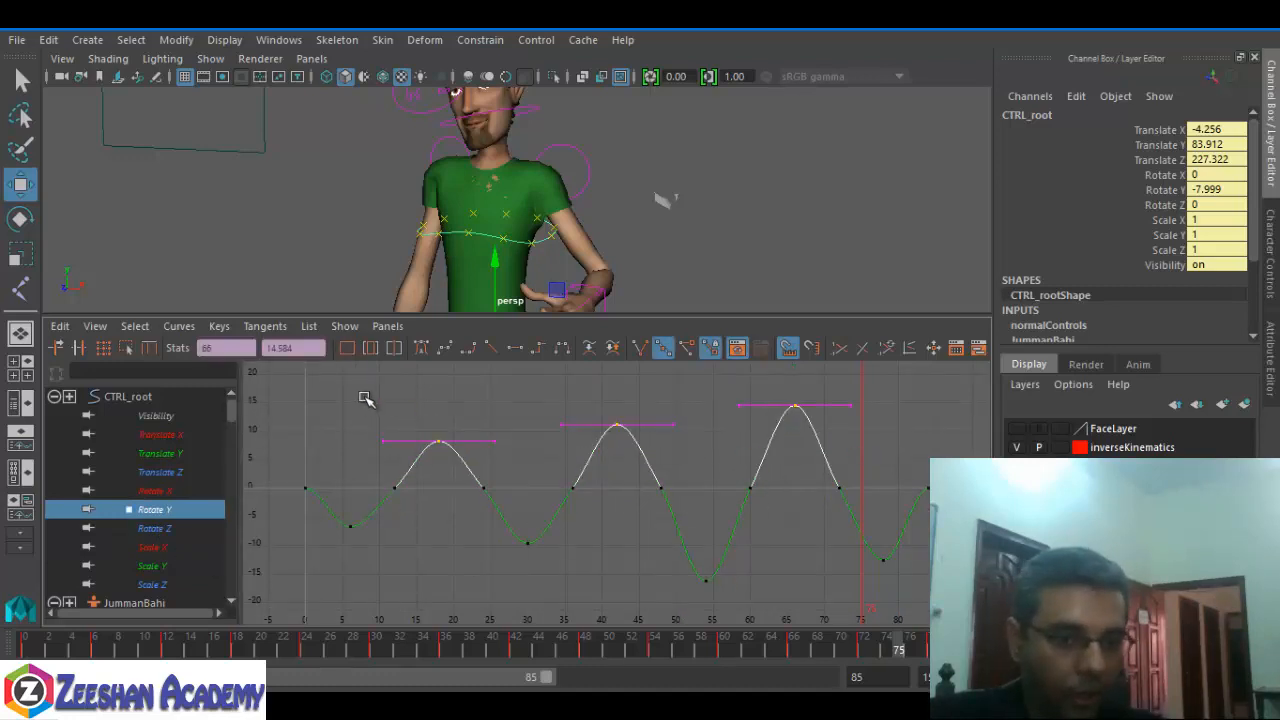
{"action": "left_click", "coordinate": [414, 429]}
{"action": "left_click_drag", "start_coordinate": [414, 429], "coordinate": [465, 473]}
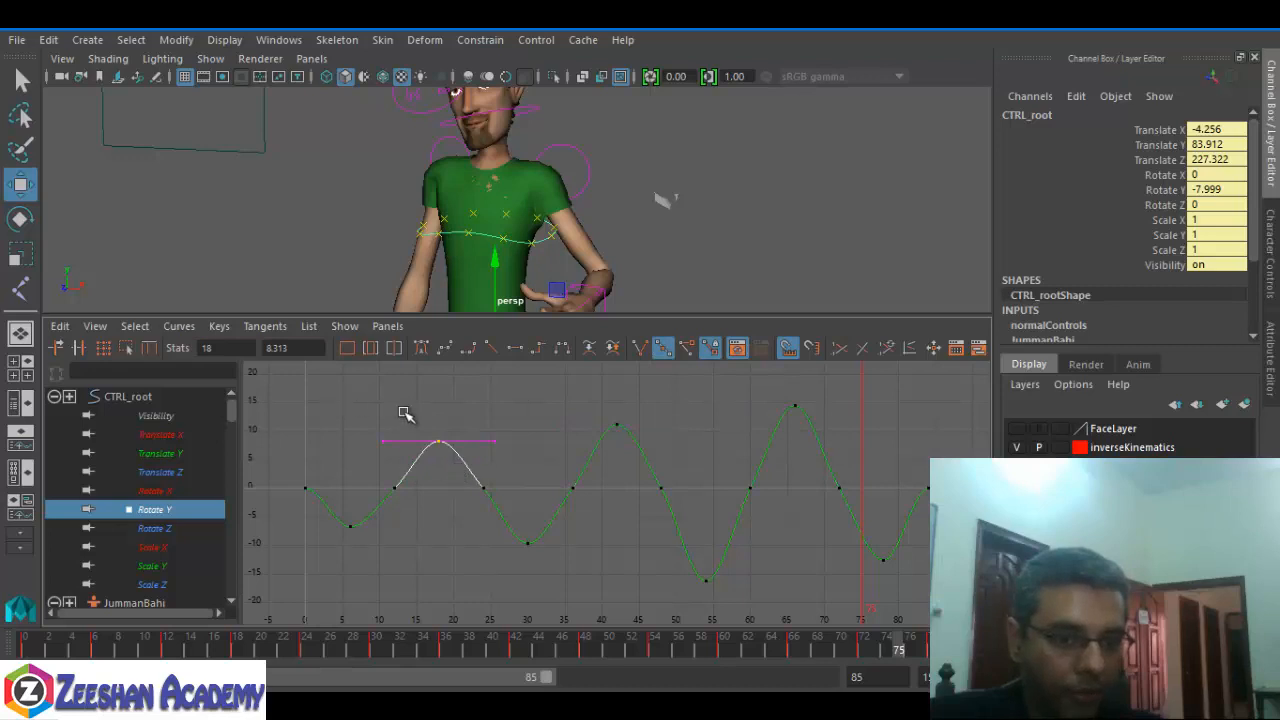
{"action": "left_click_drag", "start_coordinate": [869, 472], "coordinate": [560, 395], "text": "shift"}
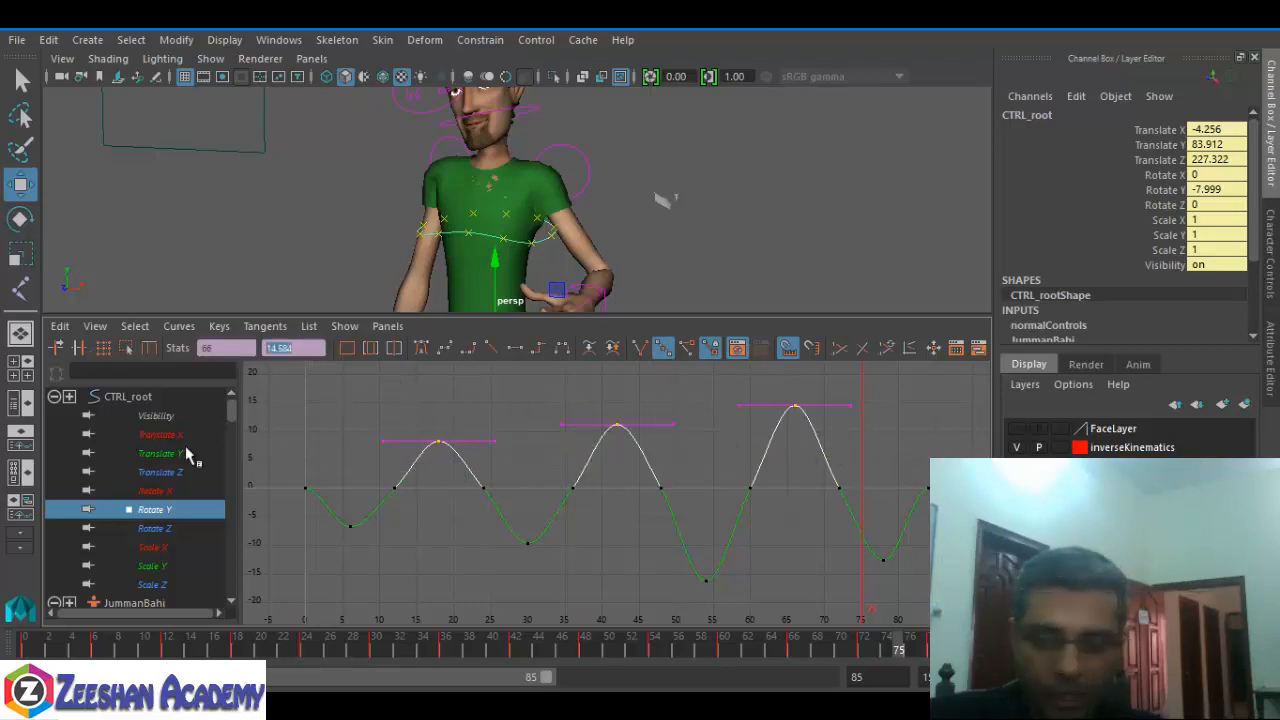
{"action": "type", "text": "8"}
{"action": "key", "text": "Return"}
- Set the Rotate Y low keys at frames 6, 30, 54 and 78 to a value of -8
{"action": "left_click_drag", "start_coordinate": [343, 520], "coordinate": [925, 588]}
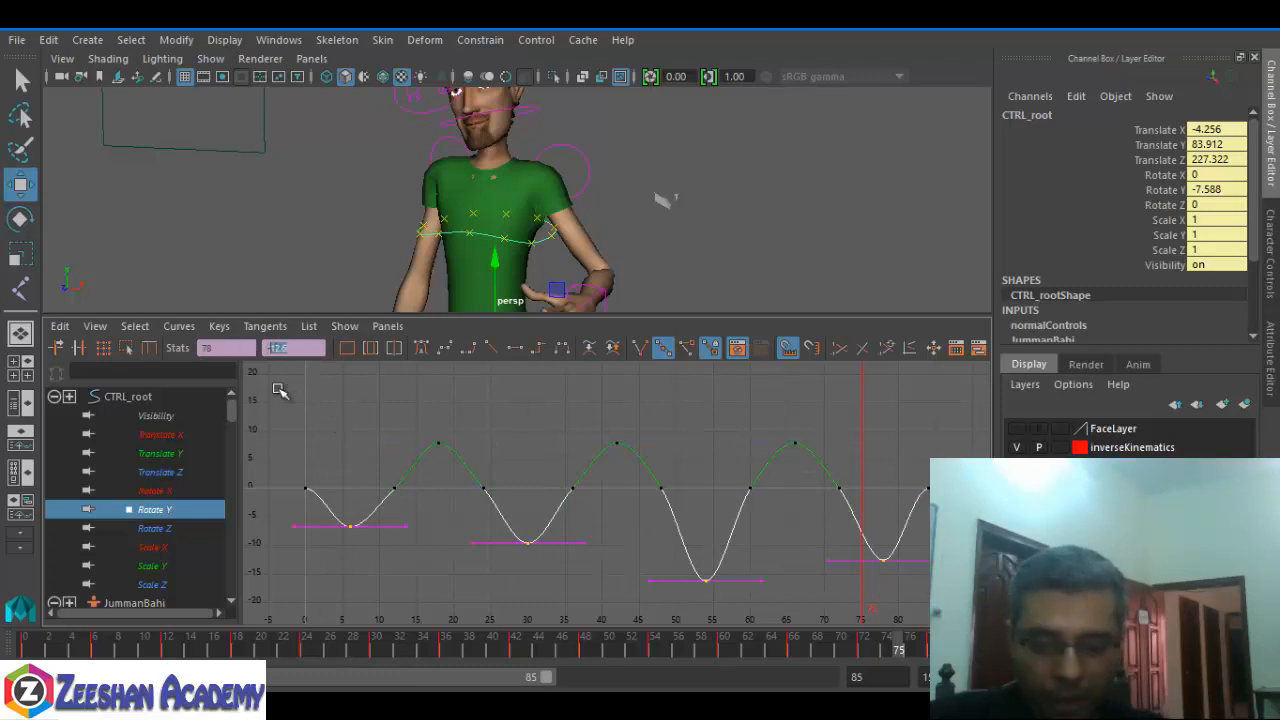
{"action": "type", "text": "-8"}
{"action": "key", "text": "Return"}
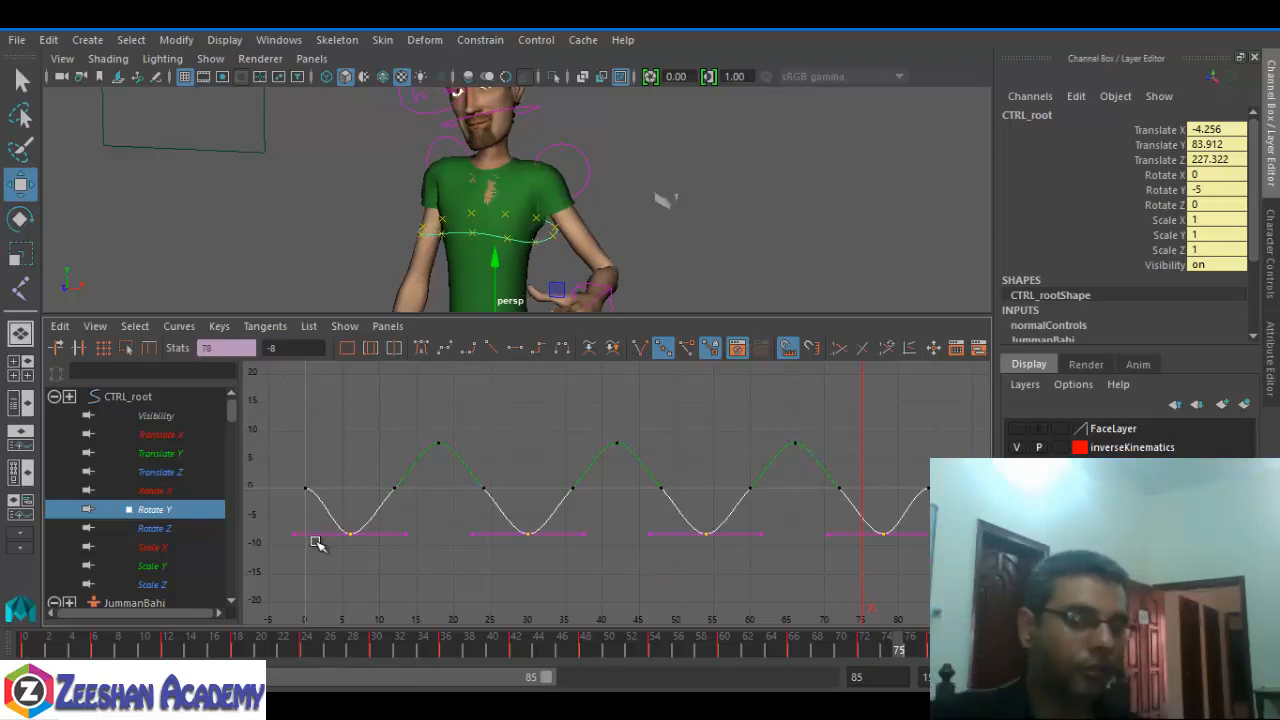
- Show the perspective view at full size and play the walk to check the hip motion
{"action": "key", "text": "space"}
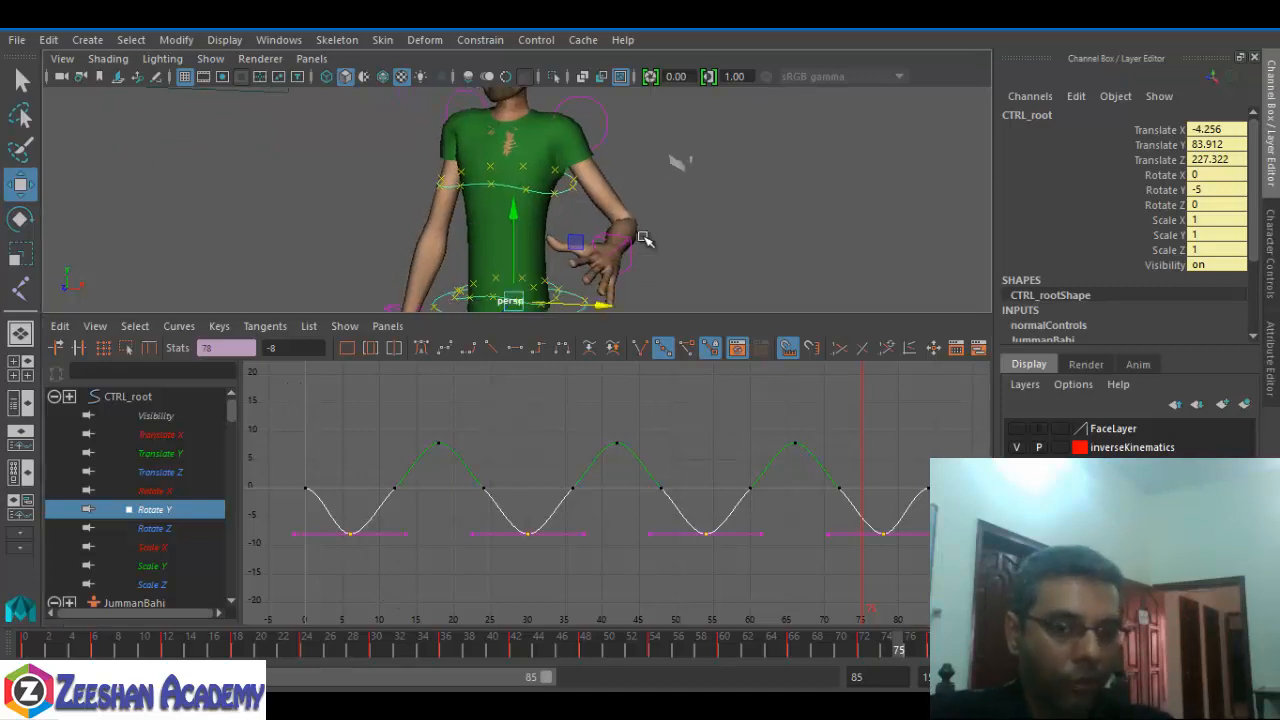
{"action": "left_click_drag", "start_coordinate": [487, 383], "coordinate": [515, 423], "text": "alt"}
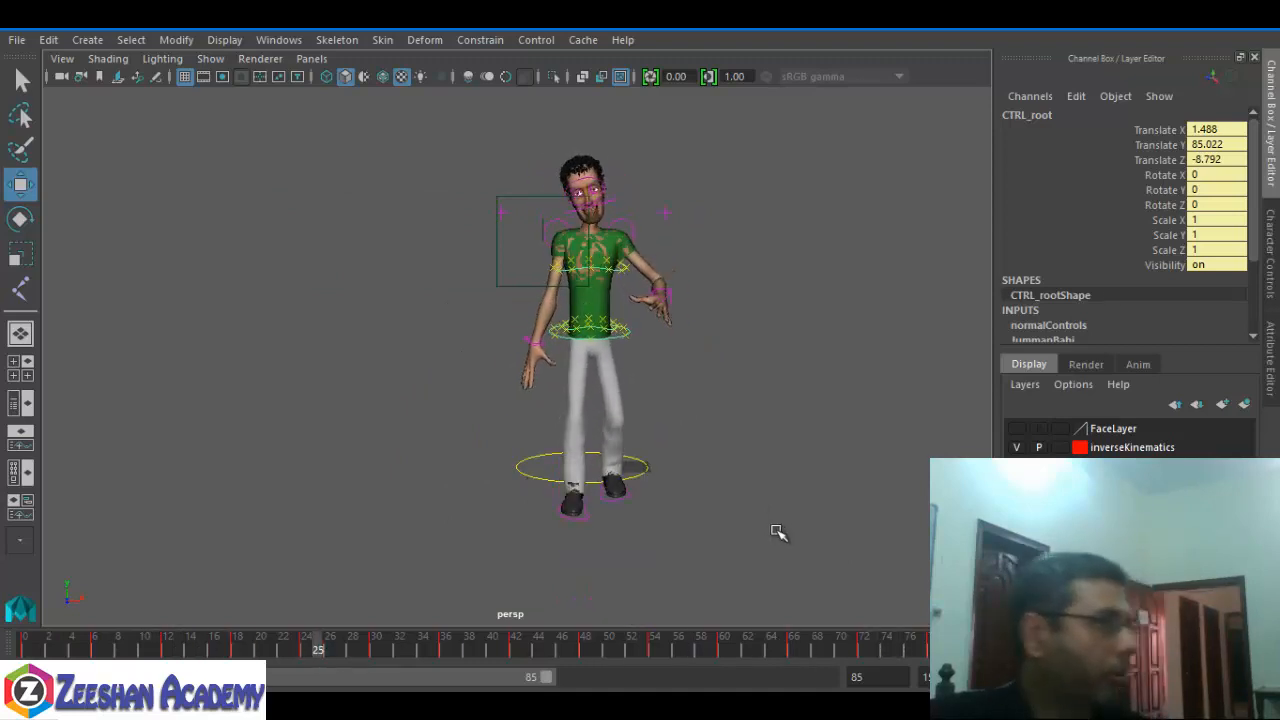
{"action": "left_click_drag", "start_coordinate": [624, 582], "coordinate": [602, 513], "text": "alt"}
{"action": "left_click_drag", "start_coordinate": [50, 645], "coordinate": [283, 648]}
{"action": "key", "text": "alt+v"}
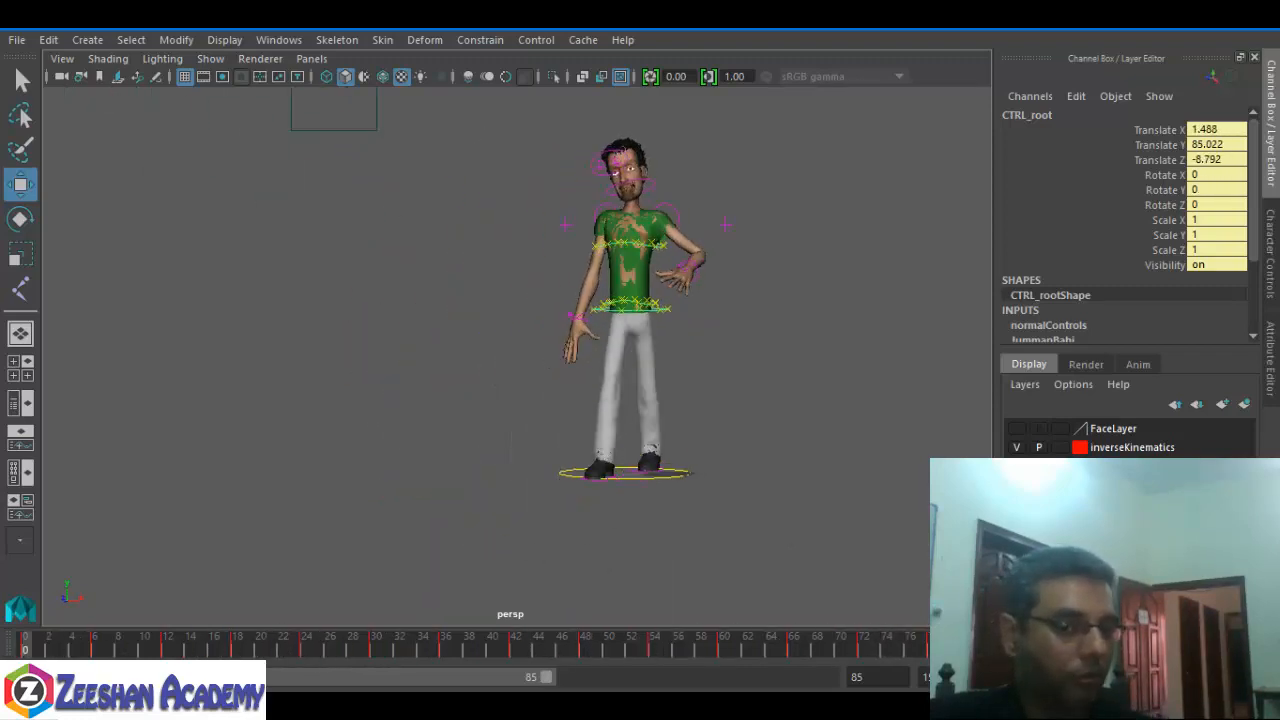
- Select the head control and rotate it at frame 12 to about X 14, Y 0, Z -5
{"action": "left_click_drag", "start_coordinate": [774, 690], "coordinate": [27, 655]}
{"action": "middle_click_drag", "start_coordinate": [660, 462], "coordinate": [645, 527], "text": "alt"}
{"action": "right_click_drag", "start_coordinate": [645, 527], "coordinate": [731, 474], "text": "alt"}
{"action": "middle_click_drag", "start_coordinate": [790, 295], "coordinate": [717, 455], "text": "alt"}
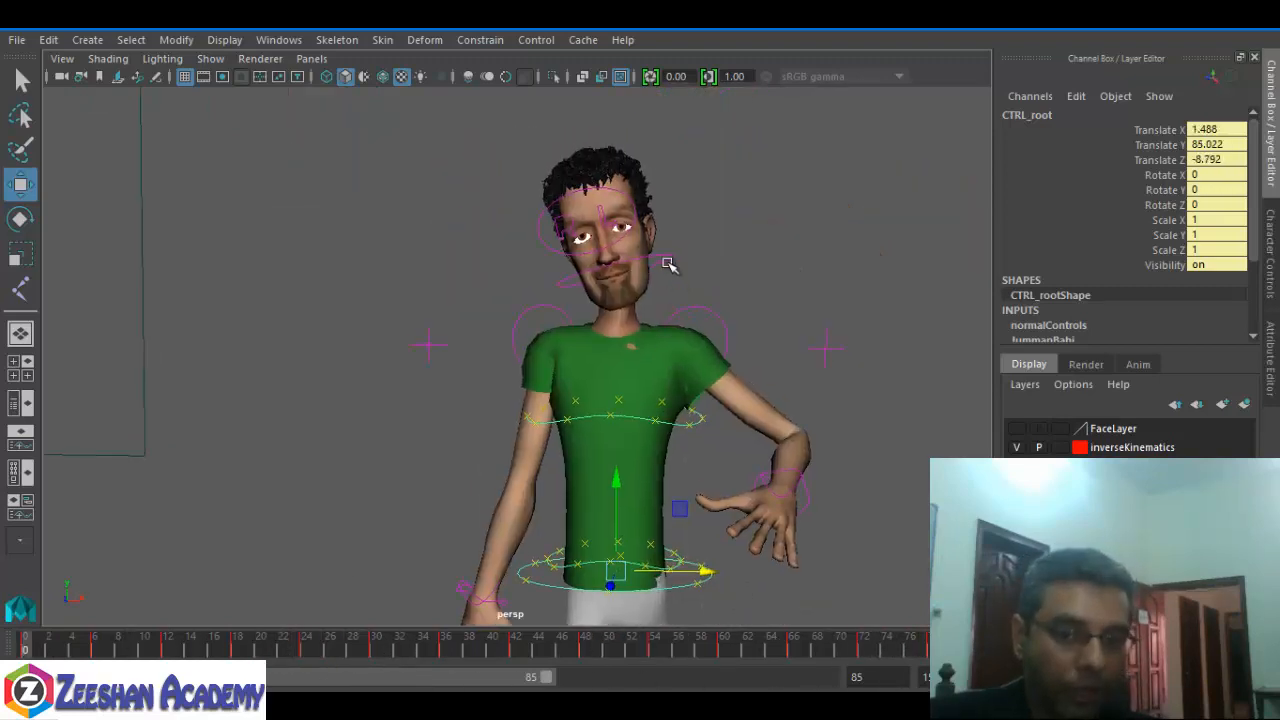
{"action": "left_click", "coordinate": [668, 263]}
{"action": "key", "text": "e"}
{"action": "left_click_drag", "start_coordinate": [30, 645], "coordinate": [167, 645]}
{"action": "middle_click_drag", "start_coordinate": [204, 614], "coordinate": [346, 575]}
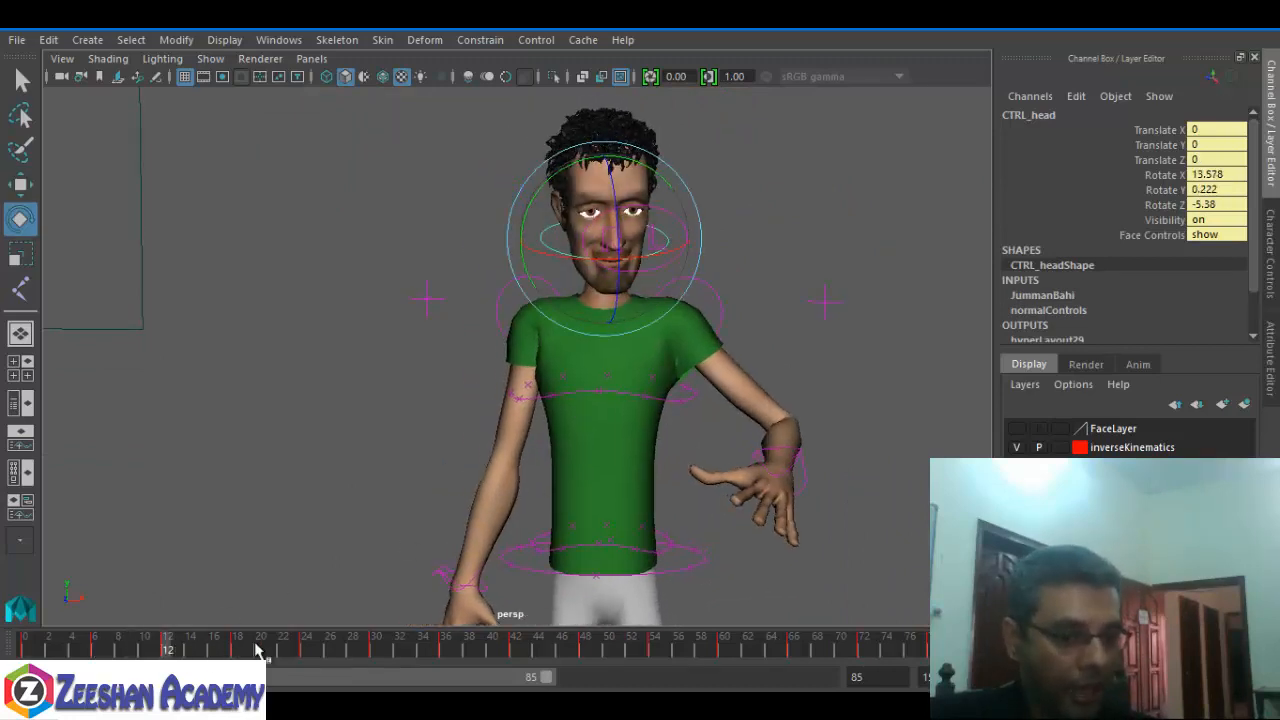
- Rotate the head to about X -18, Y 5, Z -12 at frame 24 and X 14, Y -6, Z 18 at frame 36
{"action": "left_click_drag", "start_coordinate": [257, 651], "coordinate": [307, 649]}
{"action": "left_click_drag", "start_coordinate": [629, 274], "coordinate": [612, 302]}
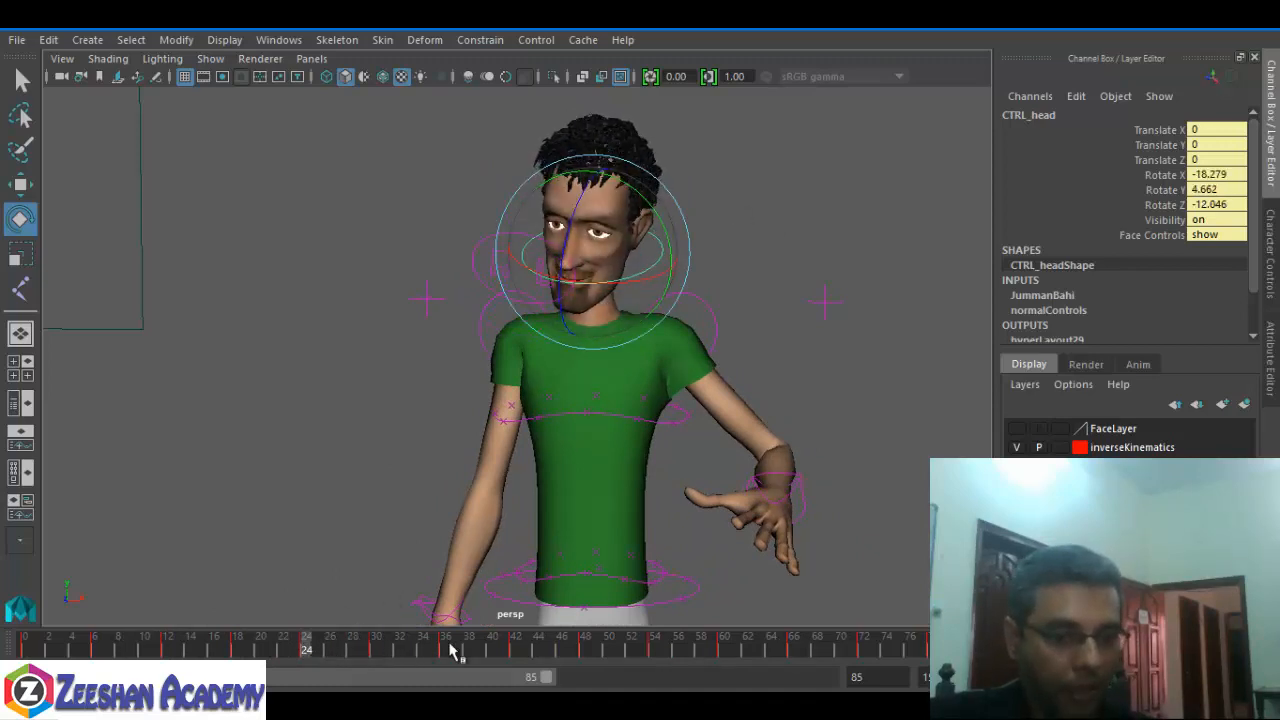
{"action": "left_click_drag", "start_coordinate": [450, 651], "coordinate": [445, 650]}
{"action": "left_click_drag", "start_coordinate": [648, 196], "coordinate": [546, 522]}
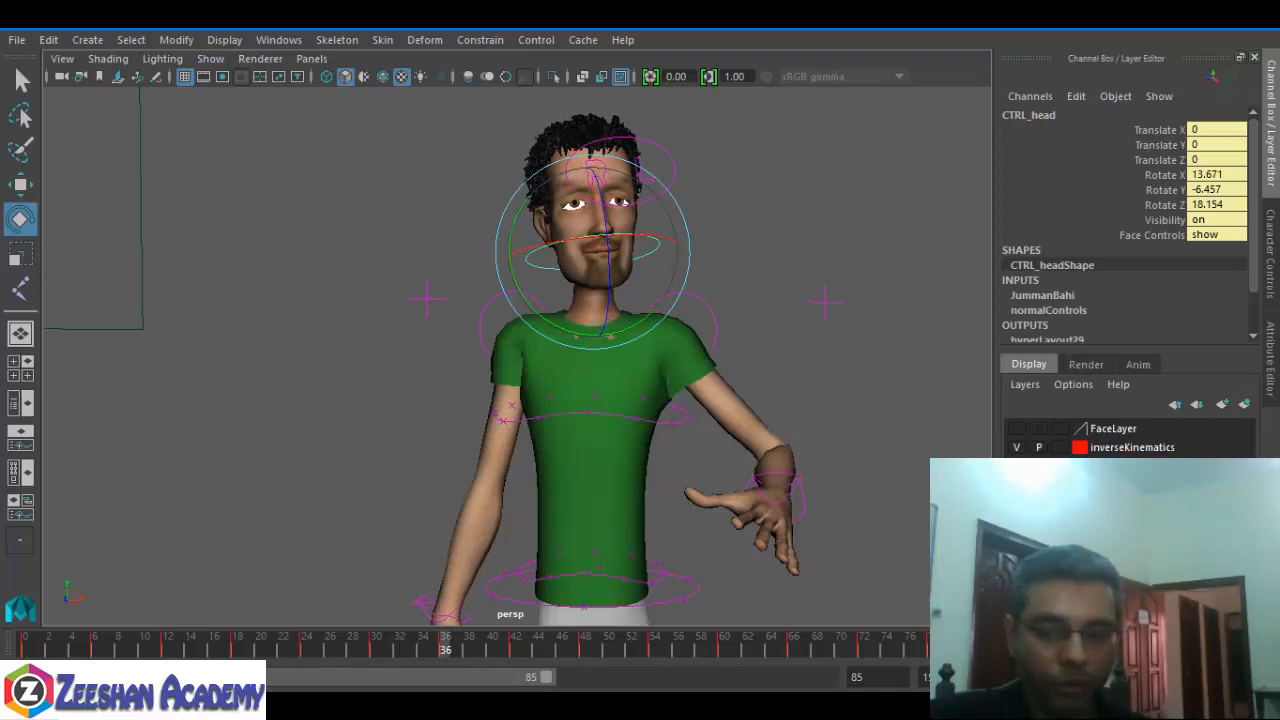
- Rotate the head to about X 0, Y 5, Z -12 at frame 30 and adjust its rotation at frame 42
{"action": "mouse_move", "coordinate": [369, 646]}
{"action": "left_mouse_down"}
{"action": "mouse_move", "coordinate": [90, 662]}
{"action": "mouse_move", "coordinate": [340, 666]}
{"action": "mouse_move", "coordinate": [370, 670]}
{"action": "mouse_move", "coordinate": [386, 690]}
{"action": "mouse_move", "coordinate": [376, 651]}
{"action": "left_mouse_up"}
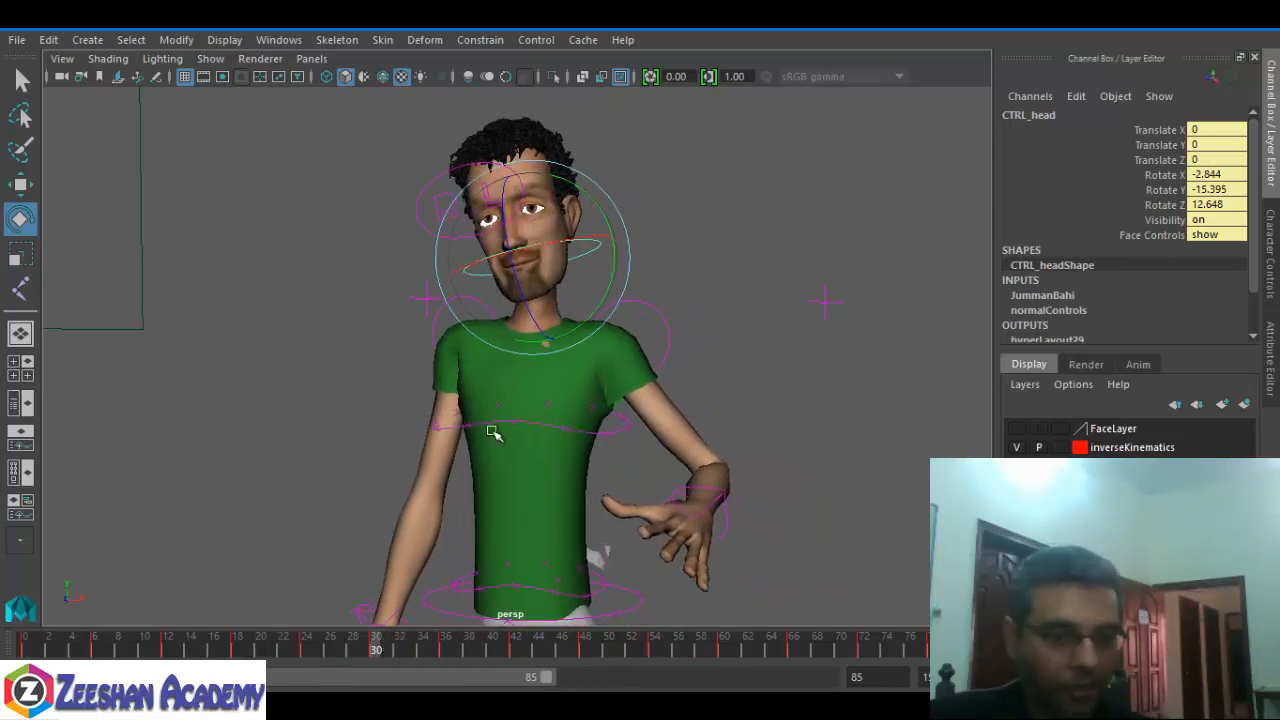
{"action": "left_click_drag", "start_coordinate": [600, 286], "coordinate": [512, 452]}
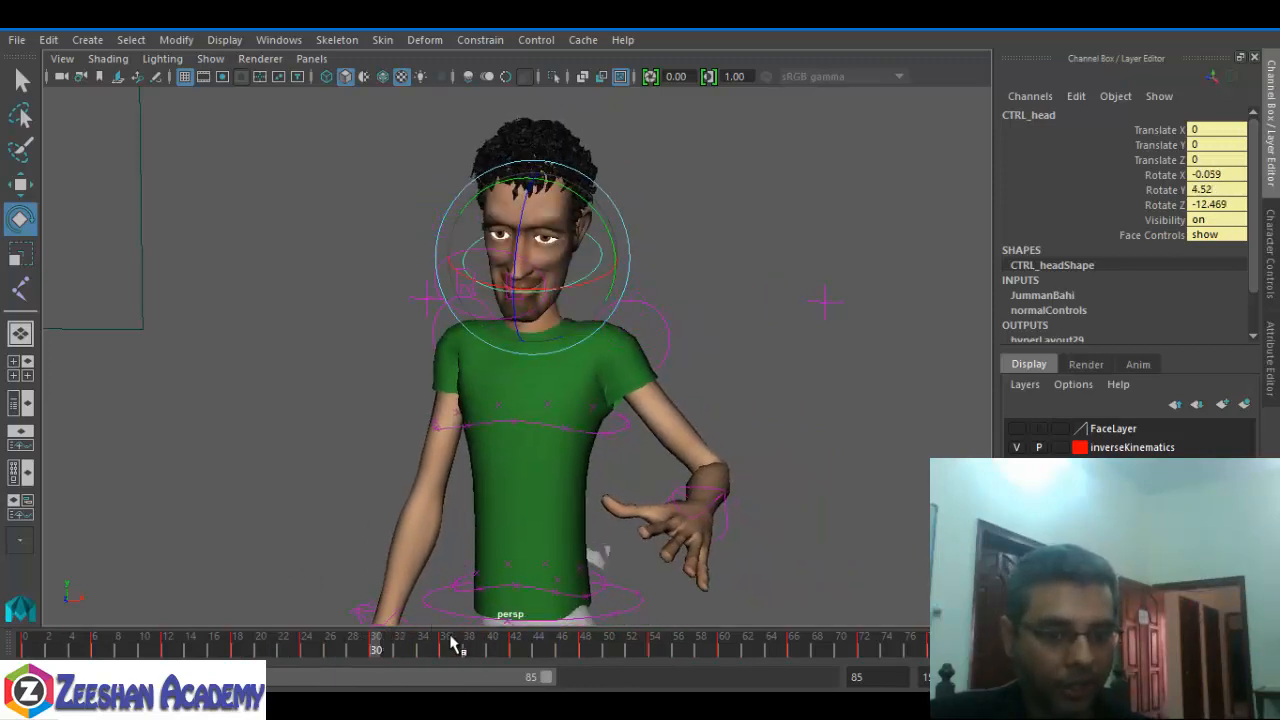
{"action": "left_click_drag", "start_coordinate": [460, 650], "coordinate": [515, 650]}
{"action": "left_click_drag", "start_coordinate": [655, 300], "coordinate": [648, 280]}
- Rotate the head at frame 48, and at frame 54 to about X 20, Y 9, Z -9
{"action": "left_click", "coordinate": [585, 650]}
{"action": "left_click_drag", "start_coordinate": [668, 650], "coordinate": [585, 650]}
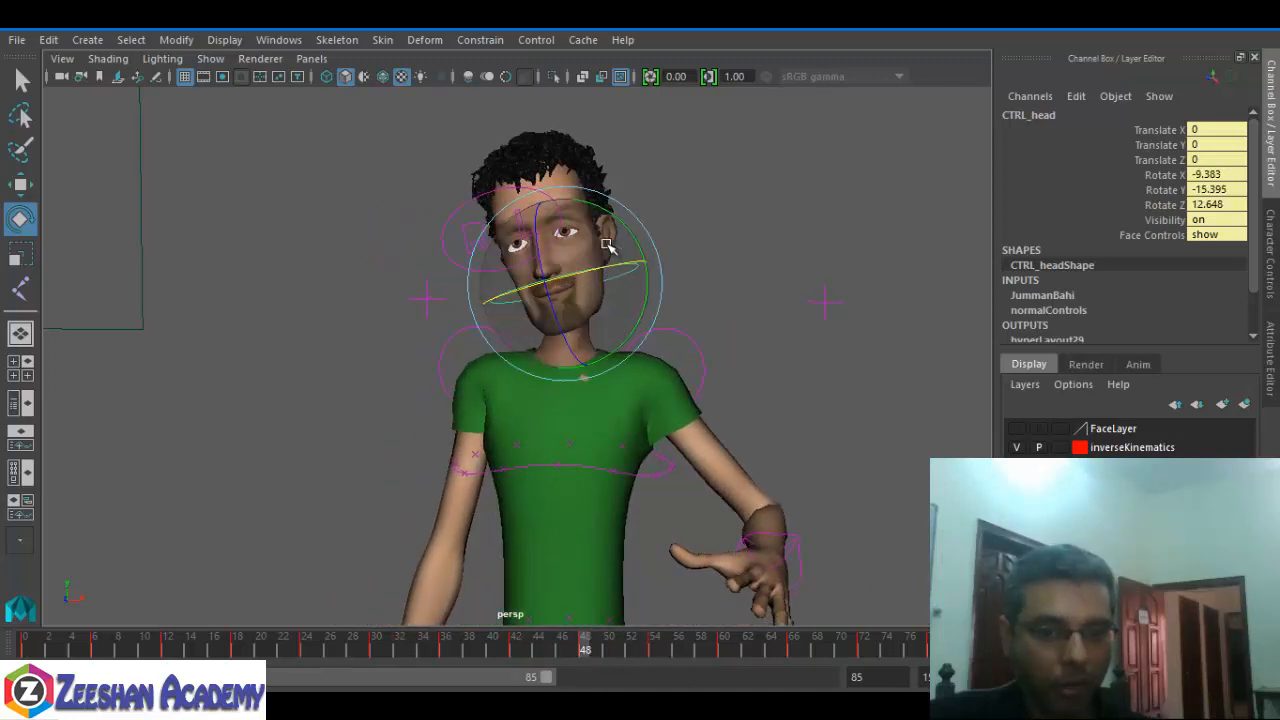
{"action": "left_click_drag", "start_coordinate": [607, 245], "coordinate": [643, 383]}
{"action": "left_click", "coordinate": [658, 650]}
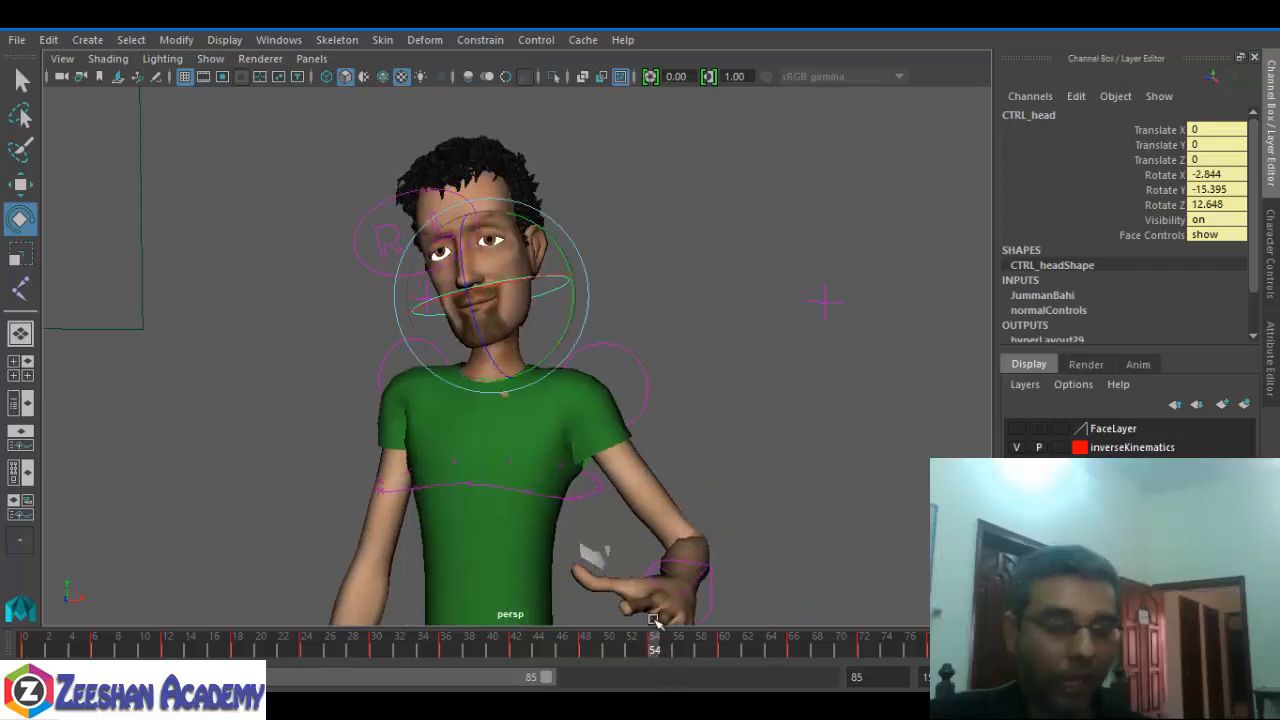
{"action": "left_click_drag", "start_coordinate": [557, 349], "coordinate": [560, 330]}
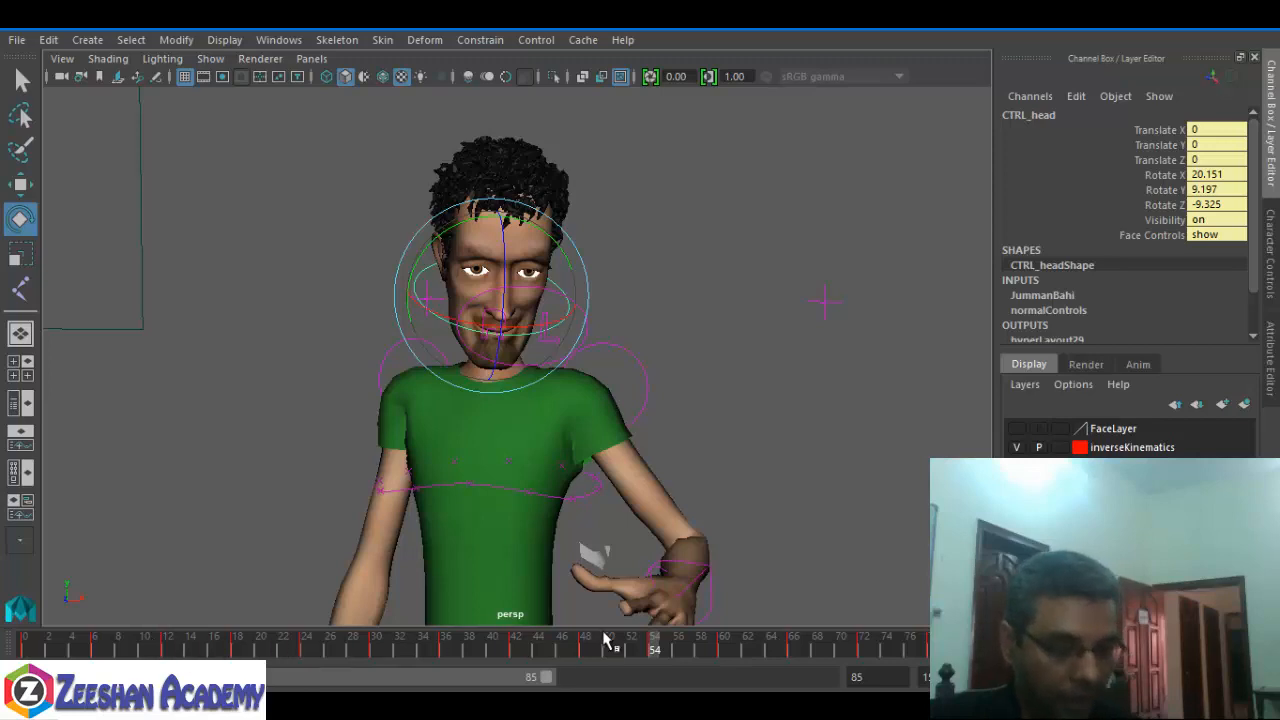
- Turn the head sideways at frame 60 to about X -35, Y -6, Z -3, and rotate it at frame 66
{"action": "left_click_drag", "start_coordinate": [600, 646], "coordinate": [723, 650]}
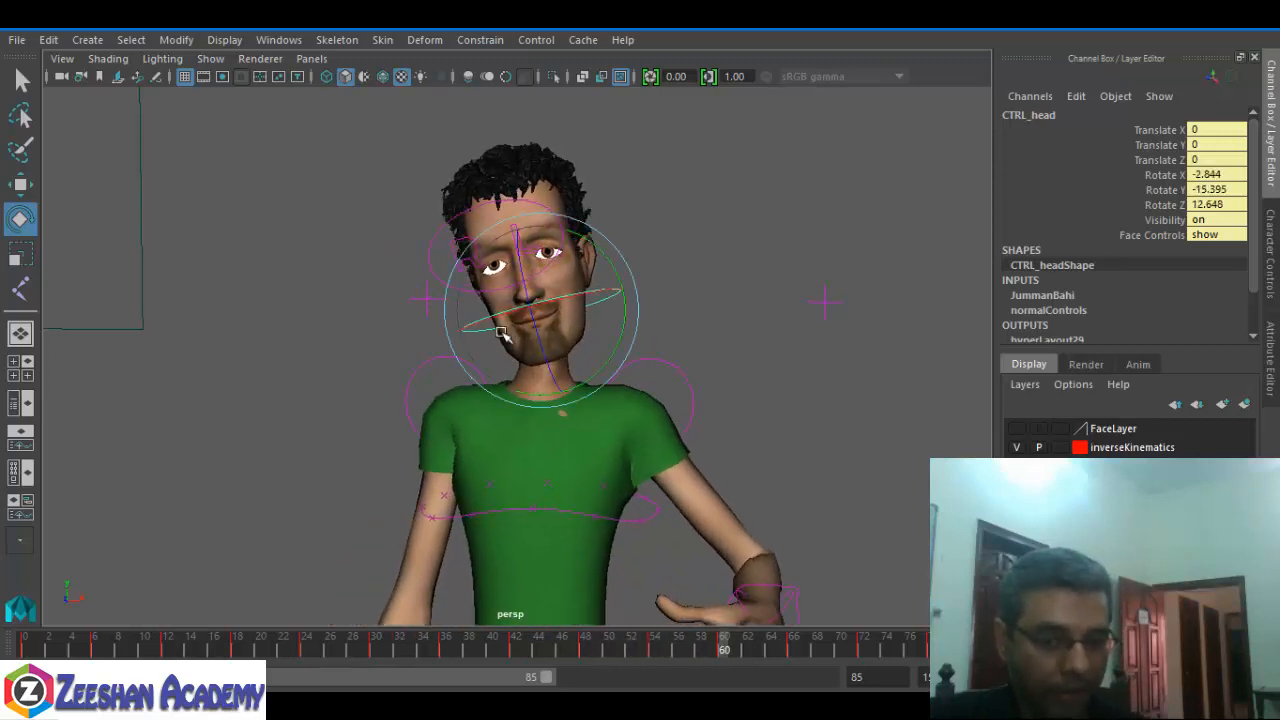
{"action": "mouse_move", "coordinate": [590, 262]}
{"action": "left_mouse_down"}
{"action": "mouse_move", "coordinate": [591, 314]}
{"action": "mouse_move", "coordinate": [591, 280]}
{"action": "left_mouse_up"}
{"action": "left_click_drag", "start_coordinate": [590, 320], "coordinate": [557, 320]}
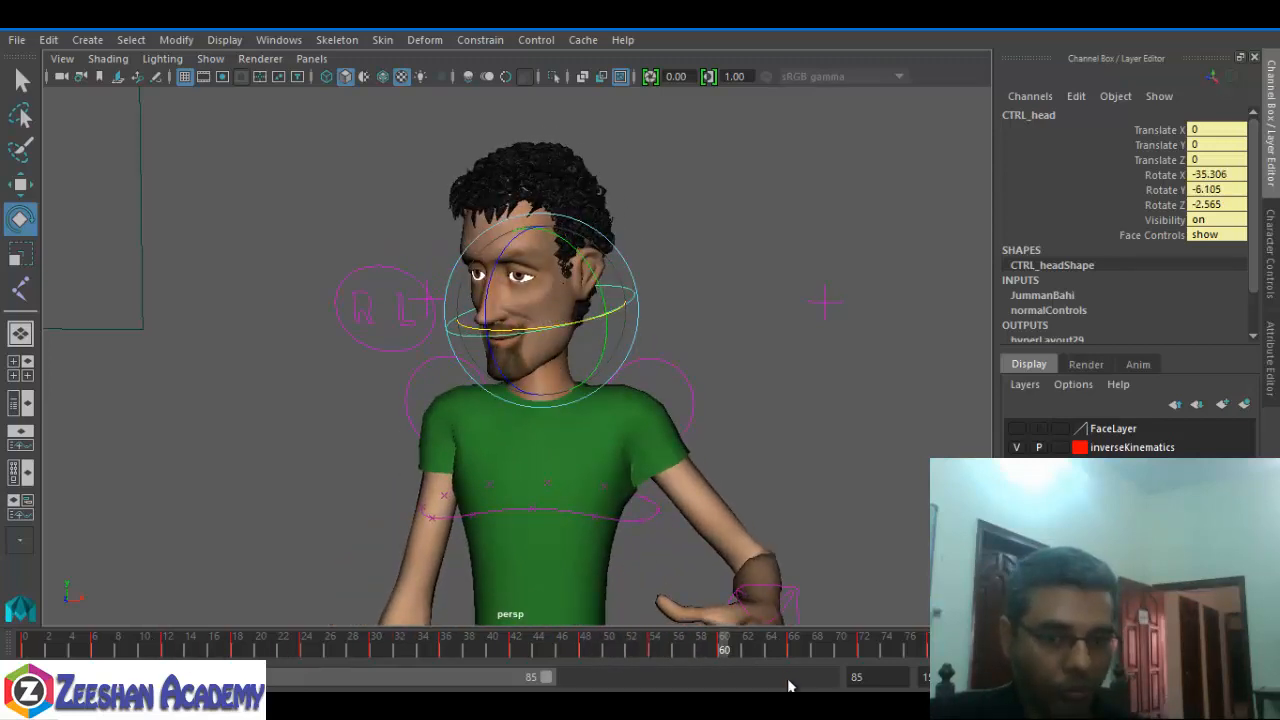
{"action": "left_click_drag", "start_coordinate": [723, 650], "coordinate": [793, 650]}
{"action": "left_click_drag", "start_coordinate": [608, 315], "coordinate": [555, 350]}
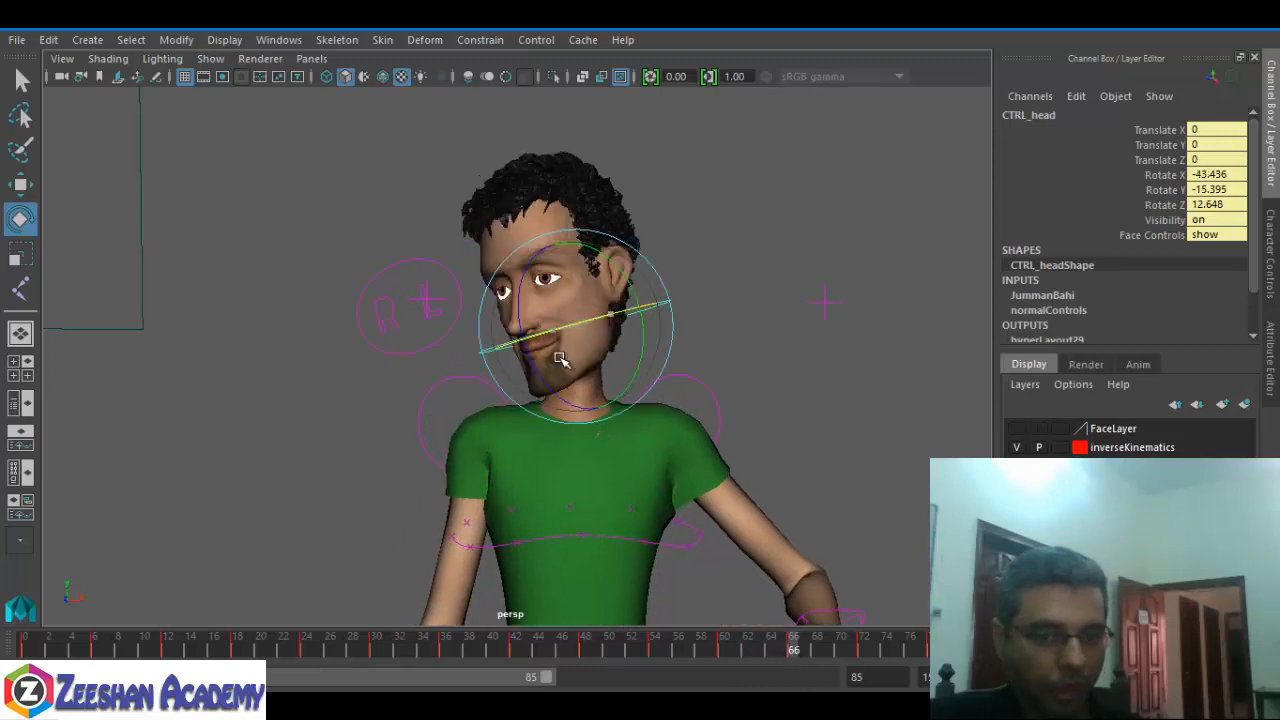
{"action": "left_click_drag", "start_coordinate": [604, 266], "coordinate": [609, 304]}
- Check the head at frame 72 and scrub through the first part of the walk to review its poses
{"action": "left_click_drag", "start_coordinate": [817, 649], "coordinate": [865, 658]}
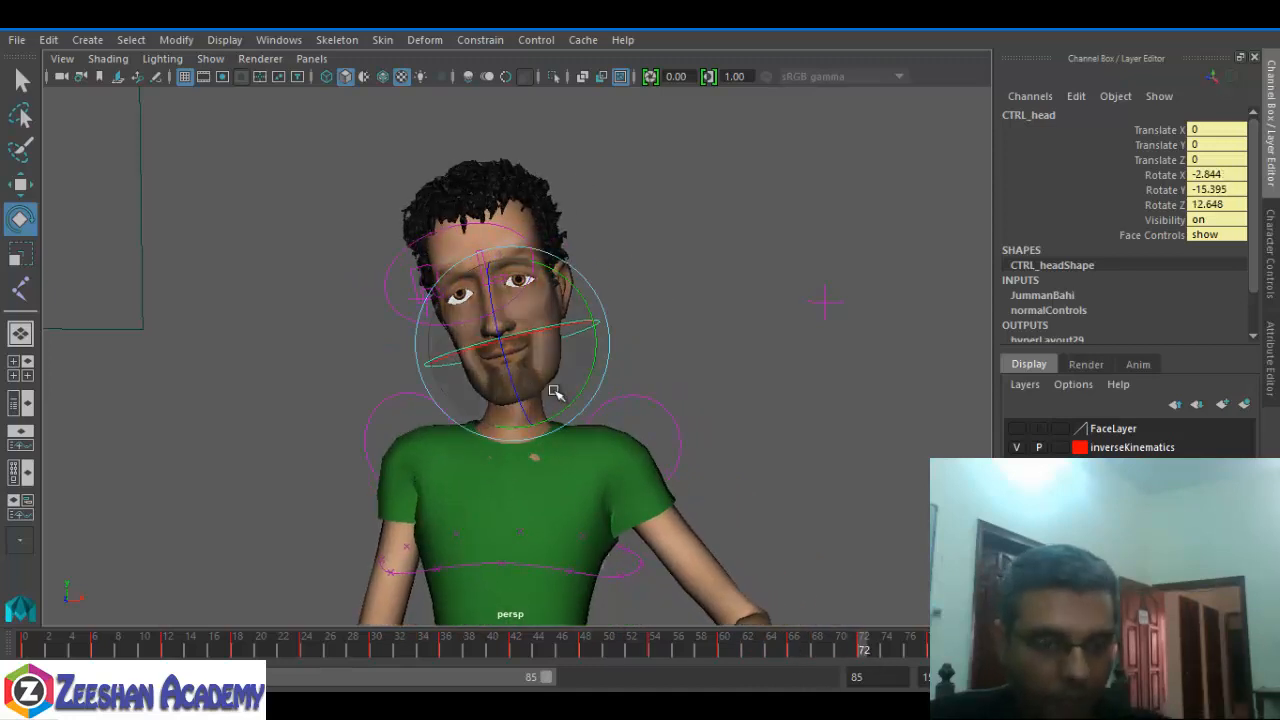
{"action": "left_click", "coordinate": [62, 648]}
{"action": "left_click_drag", "start_coordinate": [57, 650], "coordinate": [503, 652]}
{"action": "mouse_move", "coordinate": [296, 648]}
{"action": "left_mouse_down"}
{"action": "mouse_move", "coordinate": [25, 650]}
{"action": "mouse_move", "coordinate": [283, 650]}
{"action": "left_mouse_up"}
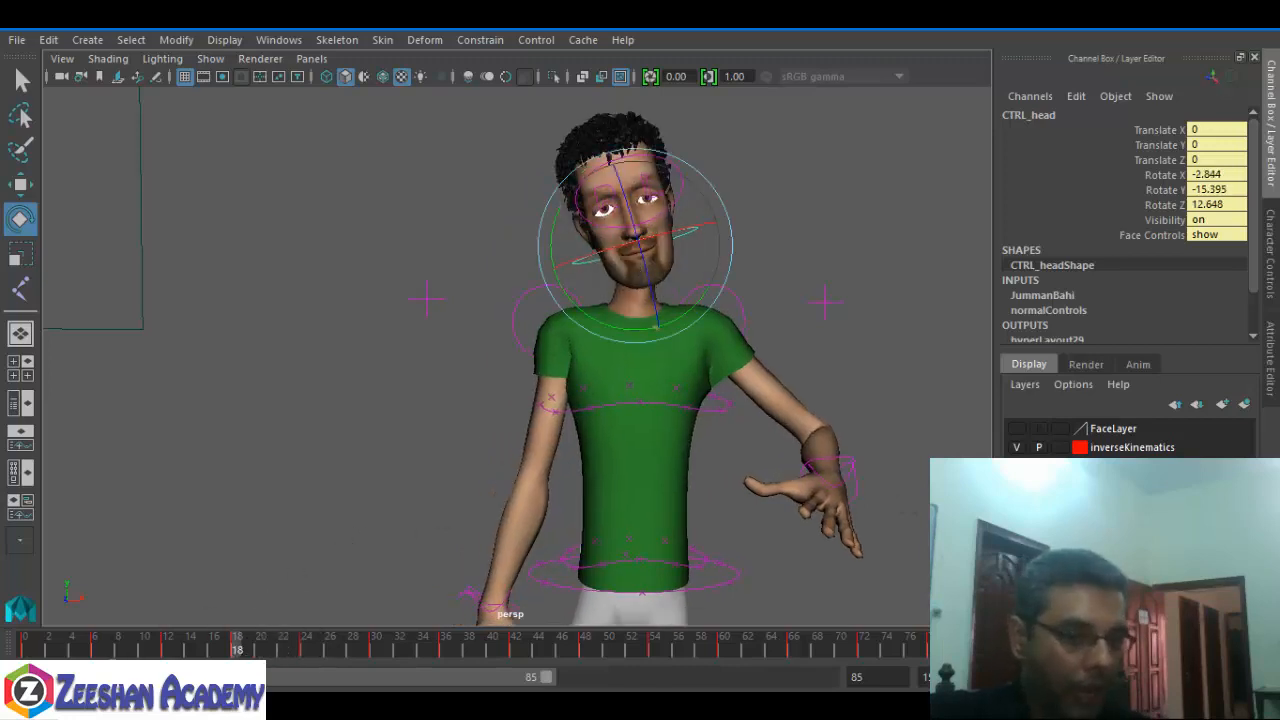
- Rotate the head to about X -30, Y -6, Z -17 at frame 18, adjust frame 30, and use X -8, Y -3, Z -4 at frame 36
{"action": "left_click_drag", "start_coordinate": [98, 650], "coordinate": [238, 652]}
{"action": "left_click_drag", "start_coordinate": [690, 202], "coordinate": [677, 400]}
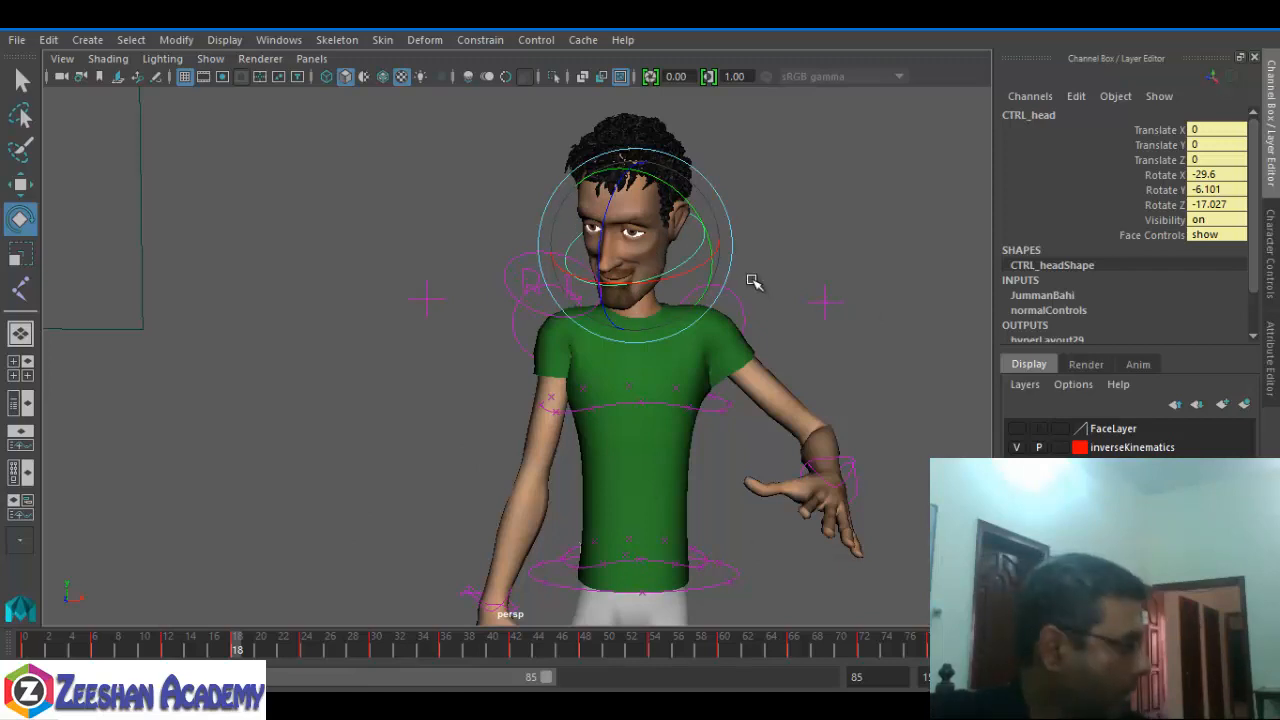
{"action": "left_click_drag", "start_coordinate": [215, 655], "coordinate": [375, 652]}
{"action": "left_click_drag", "start_coordinate": [605, 222], "coordinate": [560, 250]}
{"action": "left_click_drag", "start_coordinate": [380, 640], "coordinate": [449, 654]}
{"action": "left_click_drag", "start_coordinate": [651, 271], "coordinate": [622, 294]}
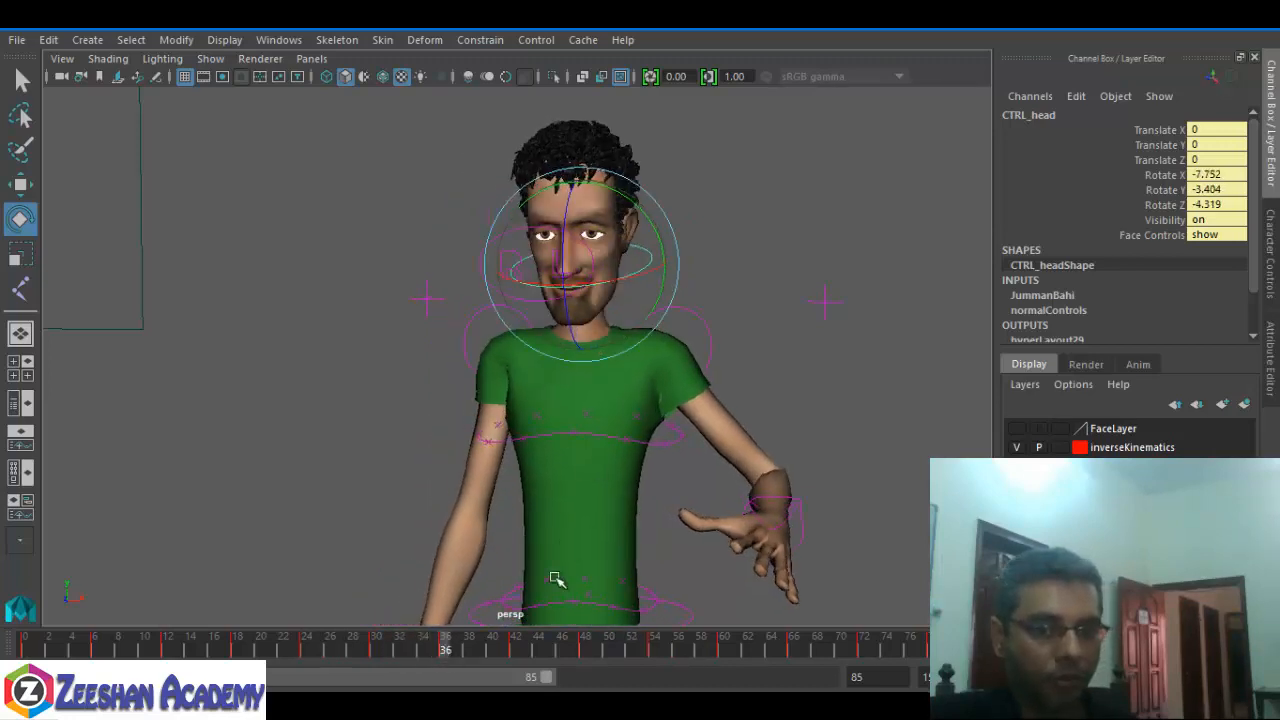
- Rotate the head control to new poses at frames 42, 48 and 54
{"action": "left_click_drag", "start_coordinate": [488, 651], "coordinate": [515, 652]}
{"action": "left_click_drag", "start_coordinate": [648, 267], "coordinate": [665, 510]}
{"action": "left_click", "coordinate": [582, 649]}
{"action": "left_click_drag", "start_coordinate": [572, 247], "coordinate": [578, 327]}
{"action": "left_click_drag", "start_coordinate": [607, 654], "coordinate": [651, 652]}
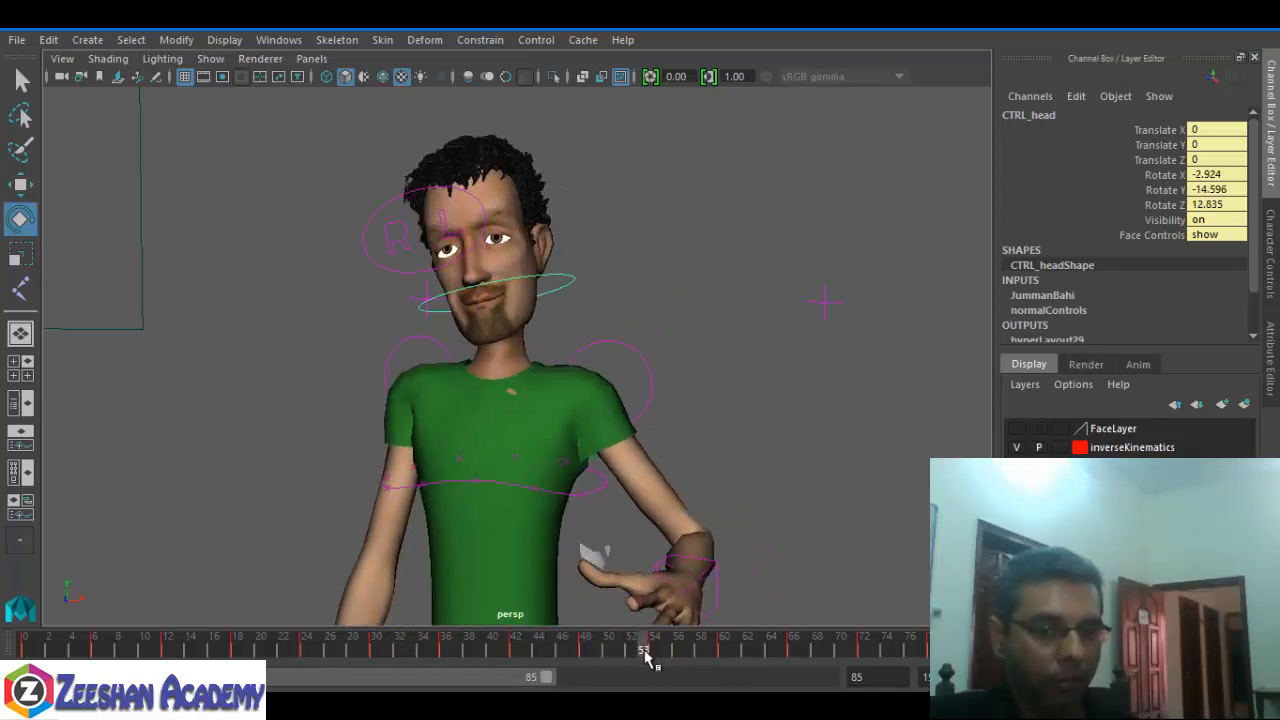
{"action": "left_click_drag", "start_coordinate": [567, 268], "coordinate": [741, 457]}
- Rotate the head control at frame 66, and turn it sideways at frame 78
{"action": "left_click", "coordinate": [726, 648]}
{"action": "left_click", "coordinate": [792, 645]}
{"action": "left_click_drag", "start_coordinate": [619, 340], "coordinate": [917, 580]}
{"action": "left_click", "coordinate": [862, 645]}
{"action": "left_click", "coordinate": [914, 645]}
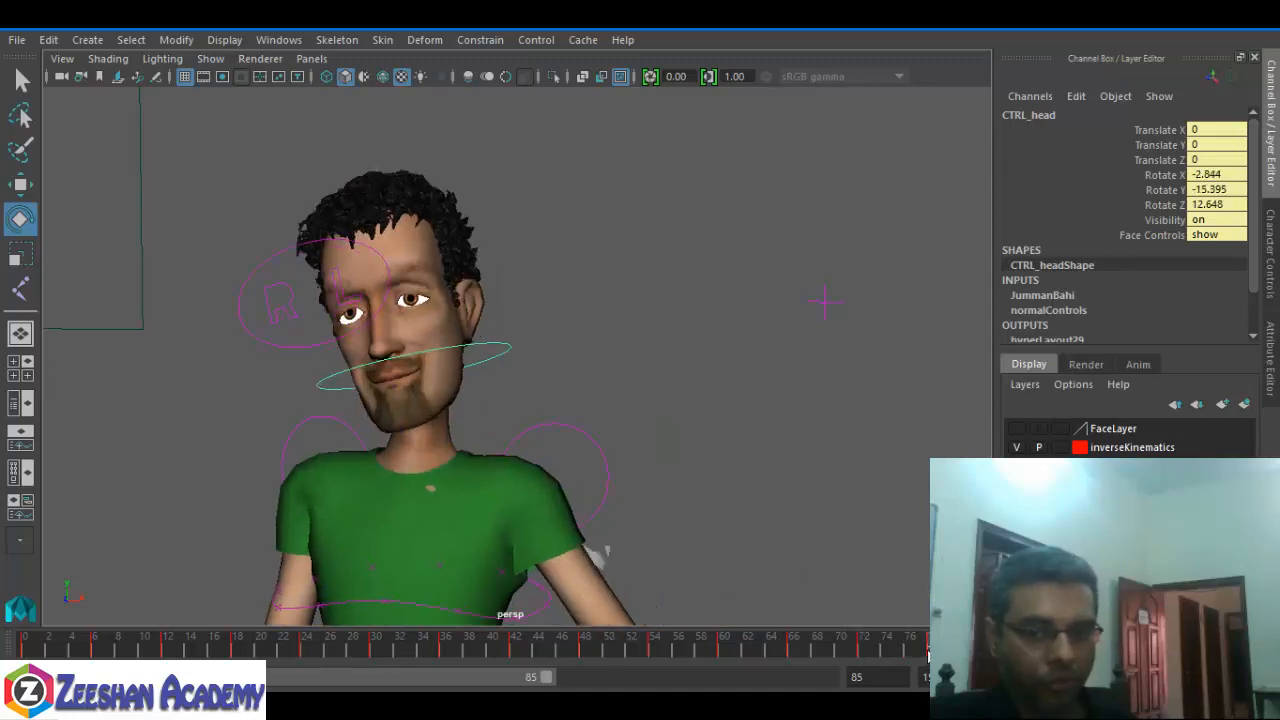
{"action": "left_click_drag", "start_coordinate": [407, 393], "coordinate": [405, 357]}
- Reselect the head control and rotate it at frame 84 to about X 21, Y 3, Z -10
{"action": "left_click", "coordinate": [945, 590]}
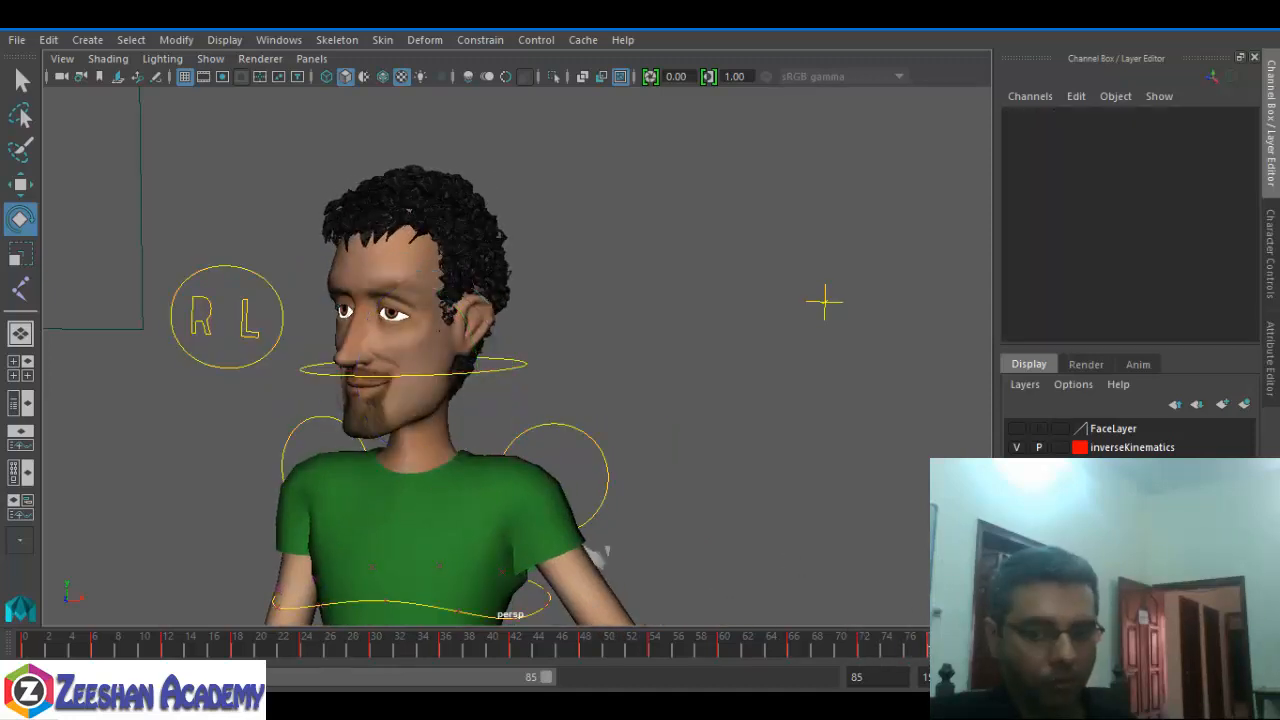
{"action": "left_click", "coordinate": [1000, 645]}
{"action": "left_click", "coordinate": [563, 363]}
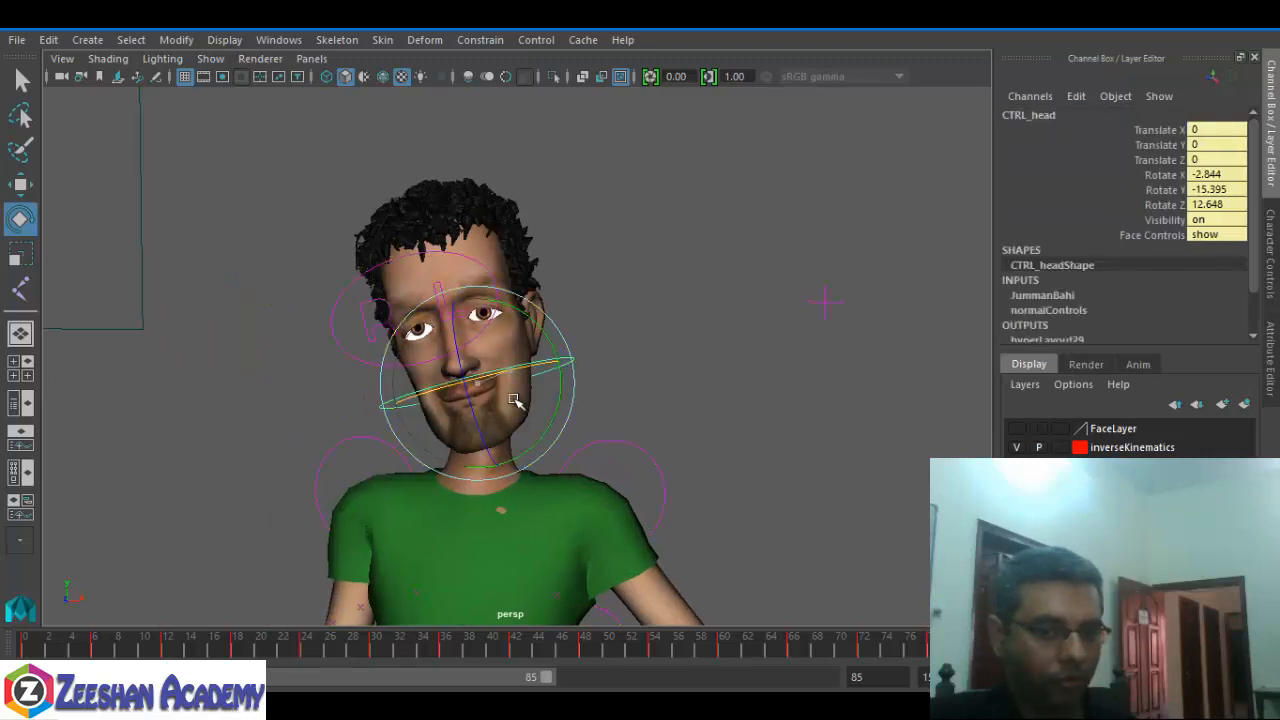
{"action": "mouse_move", "coordinate": [520, 395]}
{"action": "left_mouse_down"}
{"action": "mouse_move", "coordinate": [512, 340]}
{"action": "mouse_move", "coordinate": [530, 397]}
{"action": "left_mouse_up"}
- Select the right hand's IK control and move it forward at frame 0 to about X 42, Y -44.5, Z 21.5
{"action": "middle_click_drag", "start_coordinate": [640, 485], "coordinate": [668, 263], "text": "alt"}
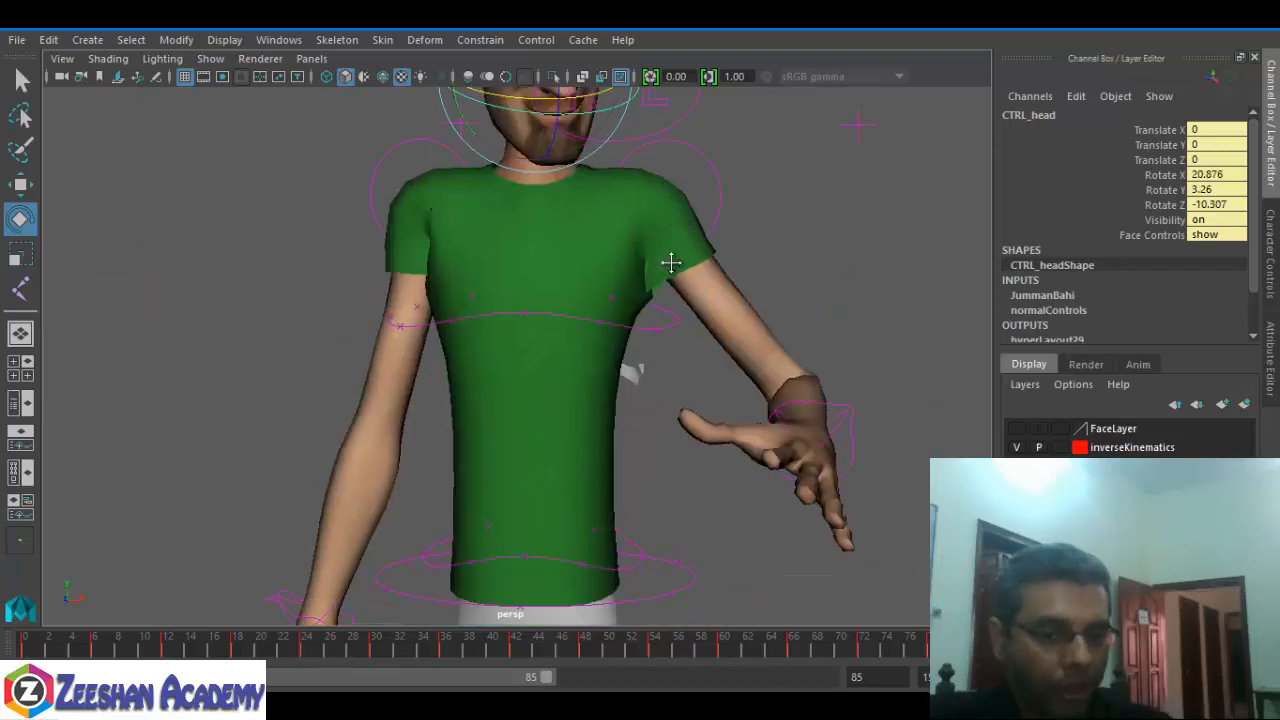
{"action": "left_click_drag", "start_coordinate": [548, 362], "coordinate": [606, 457], "text": "alt"}
{"action": "middle_click_drag", "start_coordinate": [800, 322], "coordinate": [697, 404], "text": "alt"}
{"action": "left_click", "coordinate": [612, 409]}
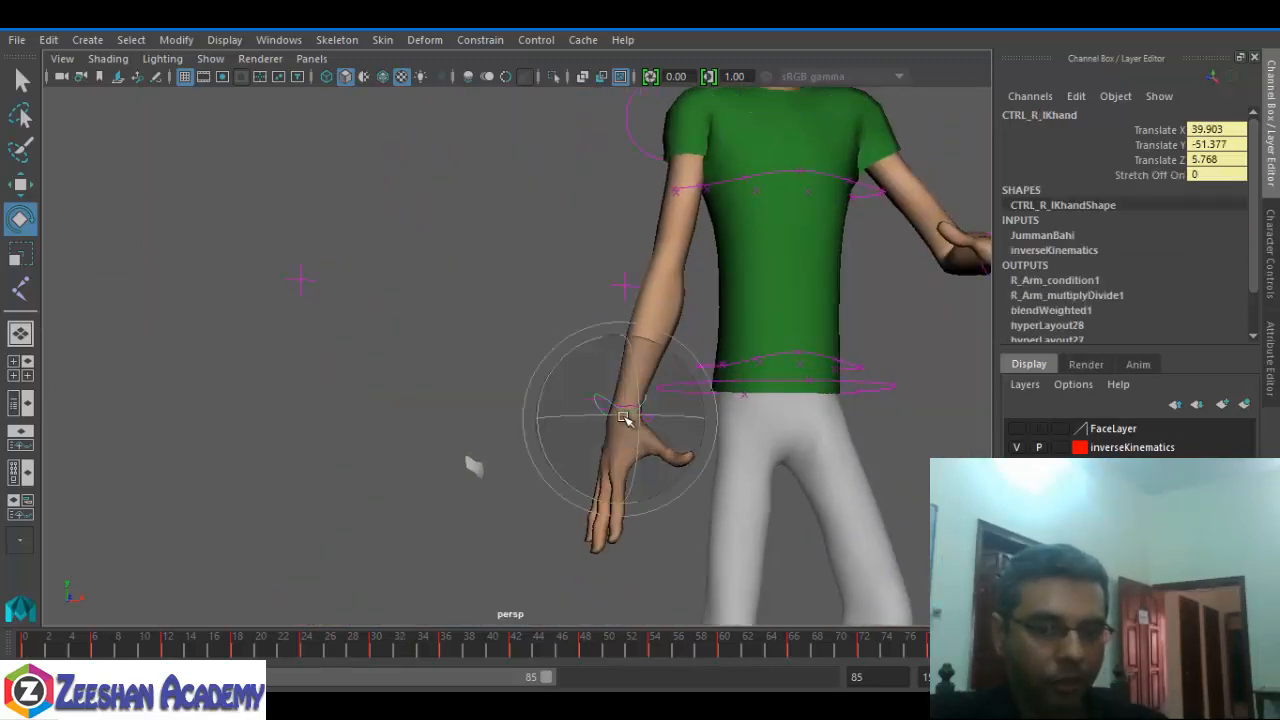
{"action": "middle_click_drag", "start_coordinate": [612, 409], "coordinate": [550, 413], "text": "alt"}
{"action": "key", "text": "q"}
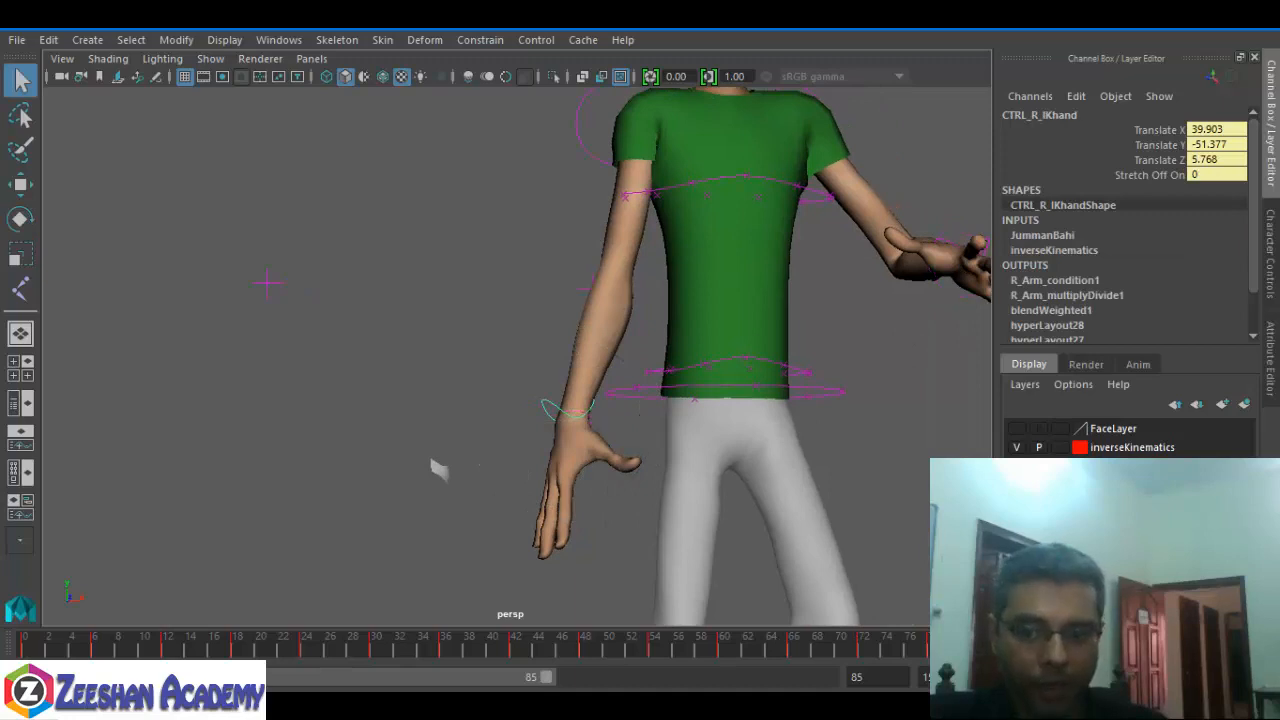
{"action": "middle_click_drag", "start_coordinate": [433, 462], "coordinate": [319, 351], "text": "alt"}
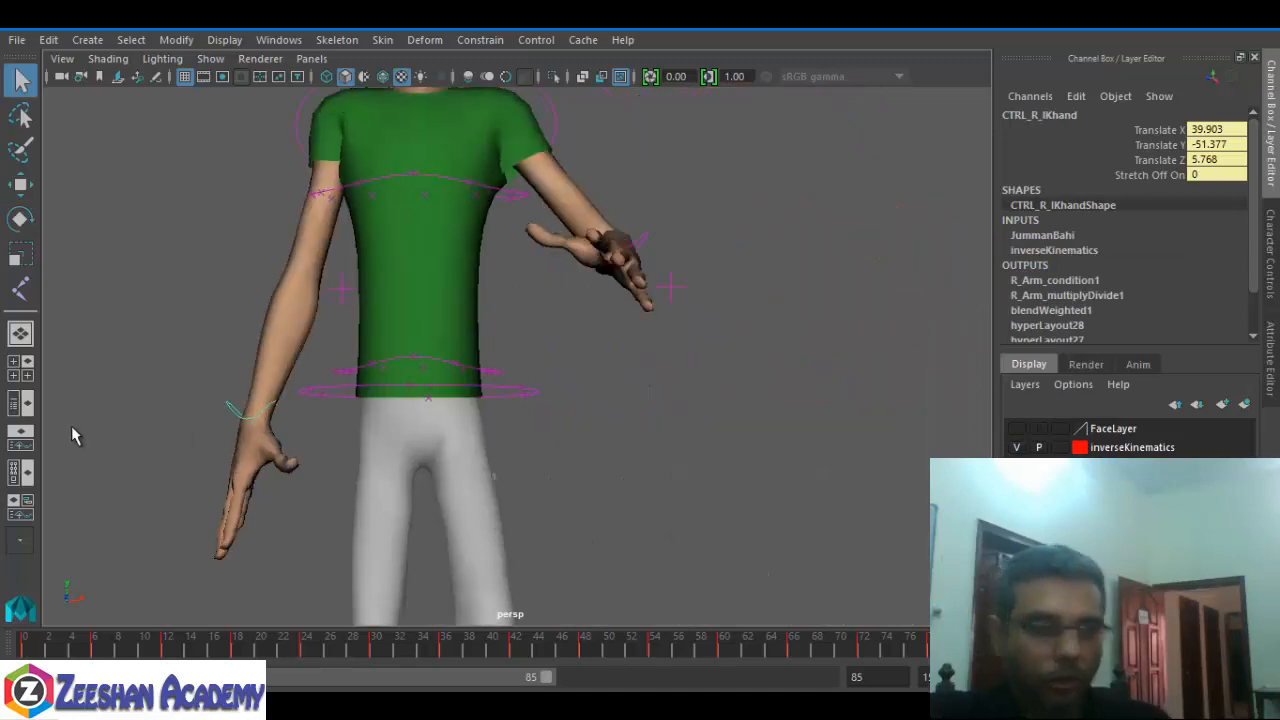
{"action": "key", "text": "w"}
{"action": "left_click_drag", "start_coordinate": [365, 433], "coordinate": [0, 652], "text": "alt"}
{"action": "middle_click_drag", "start_coordinate": [386, 521], "coordinate": [426, 466], "text": "alt"}
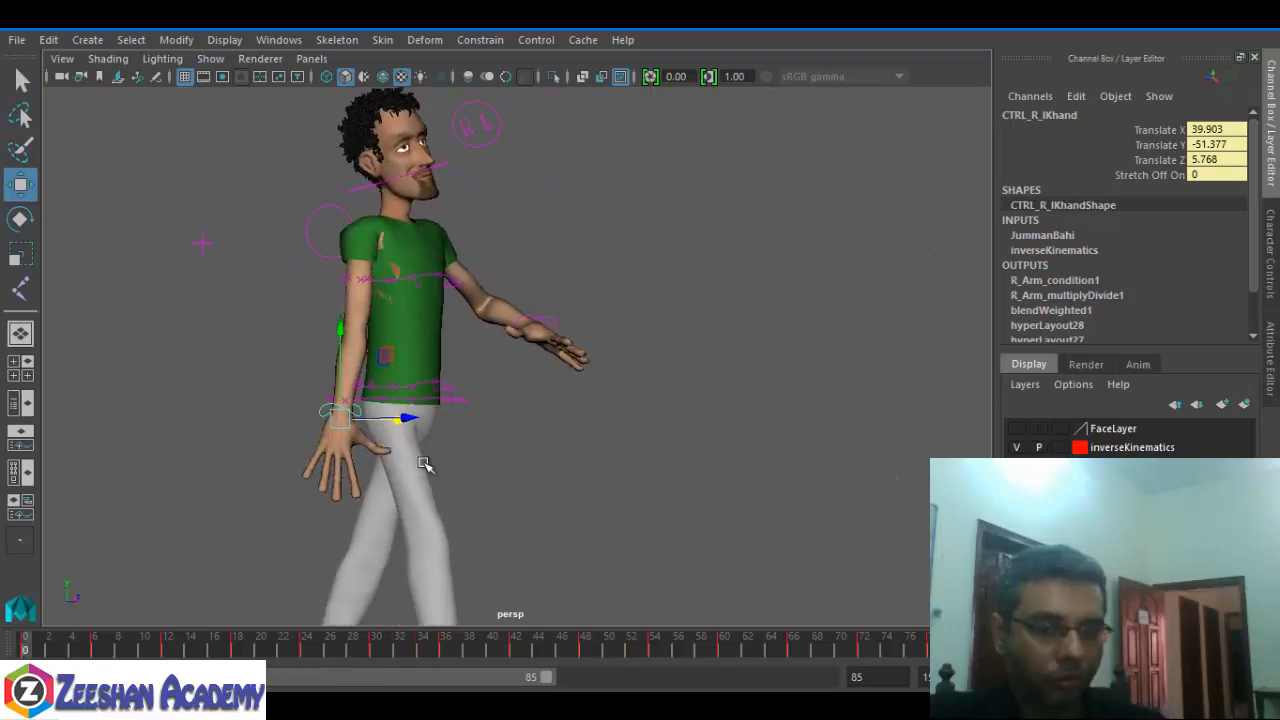
{"action": "left_click_drag", "start_coordinate": [426, 466], "coordinate": [426, 454], "text": "alt"}
{"action": "left_click_drag", "start_coordinate": [354, 420], "coordinate": [391, 385]}
{"action": "left_click_drag", "start_coordinate": [395, 446], "coordinate": [510, 404], "text": "alt"}
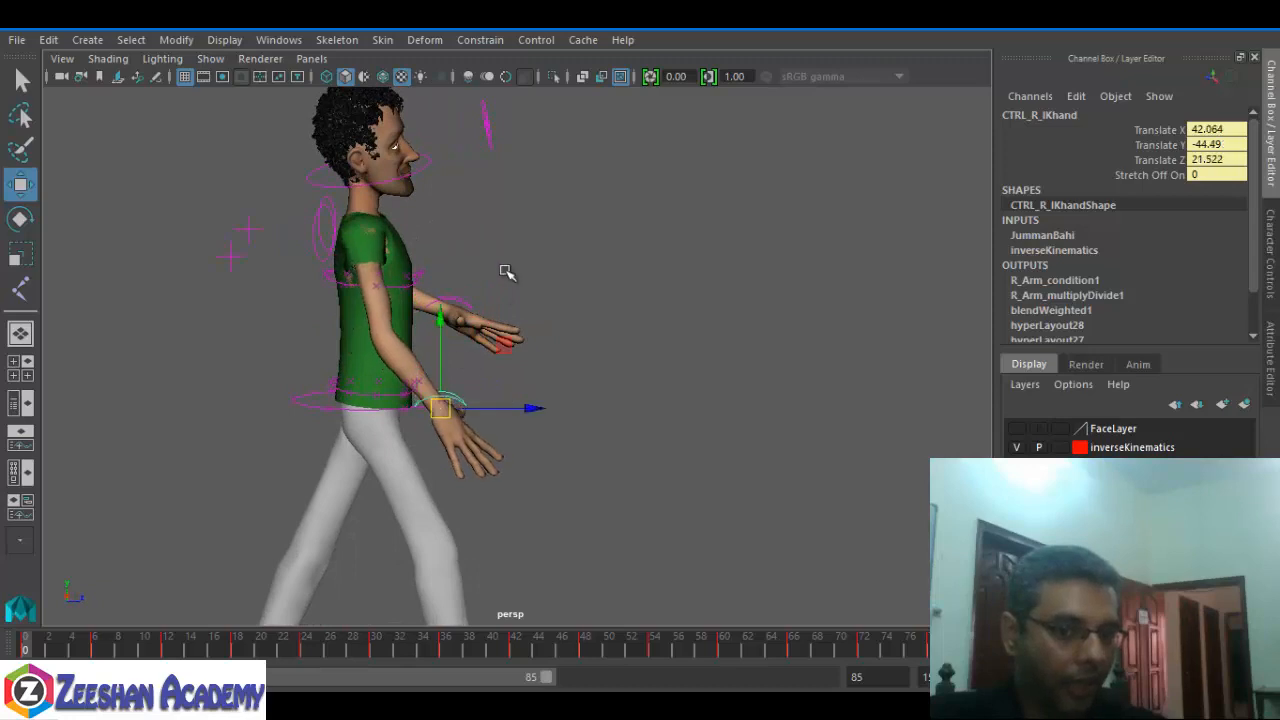
- Move the left hand's IK control back beside the hip at frame 0, to about X -37, Y -46, Z -4
{"action": "left_click_drag", "start_coordinate": [506, 271], "coordinate": [683, 292], "text": "alt"}
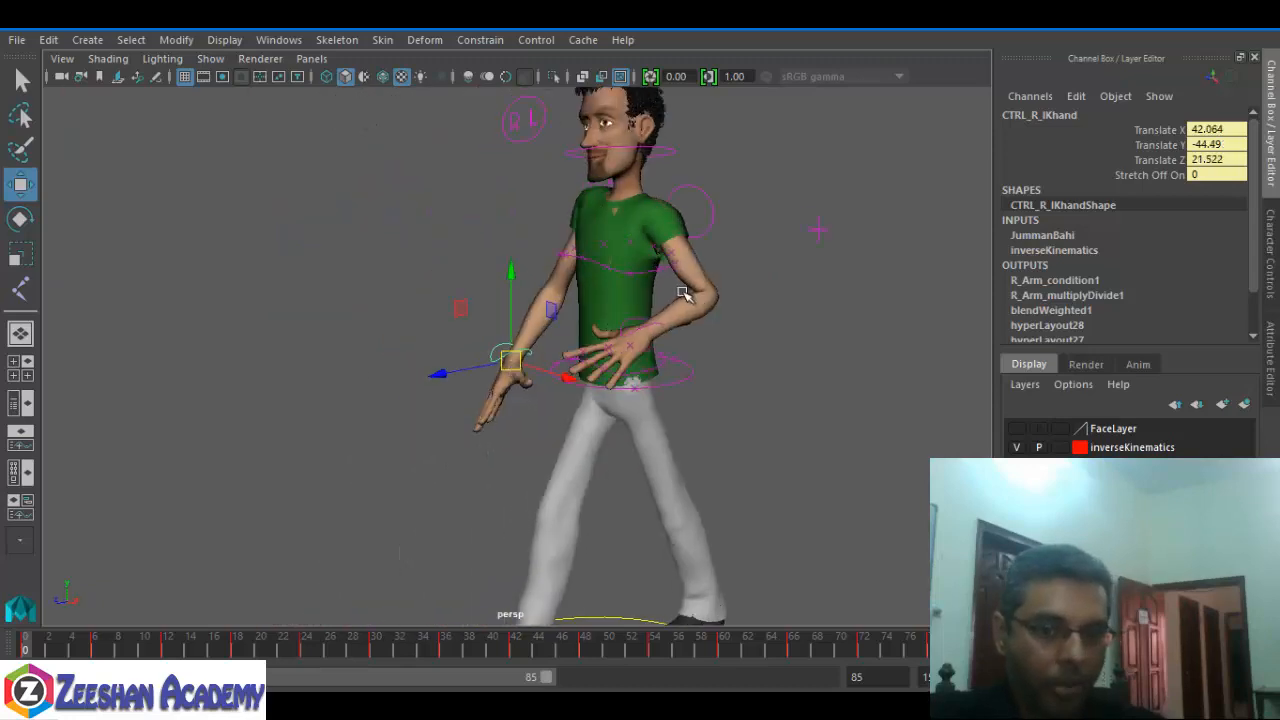
{"action": "left_click", "coordinate": [638, 328]}
{"action": "left_click_drag", "start_coordinate": [638, 328], "coordinate": [690, 425], "text": "alt"}
{"action": "key", "text": "e"}
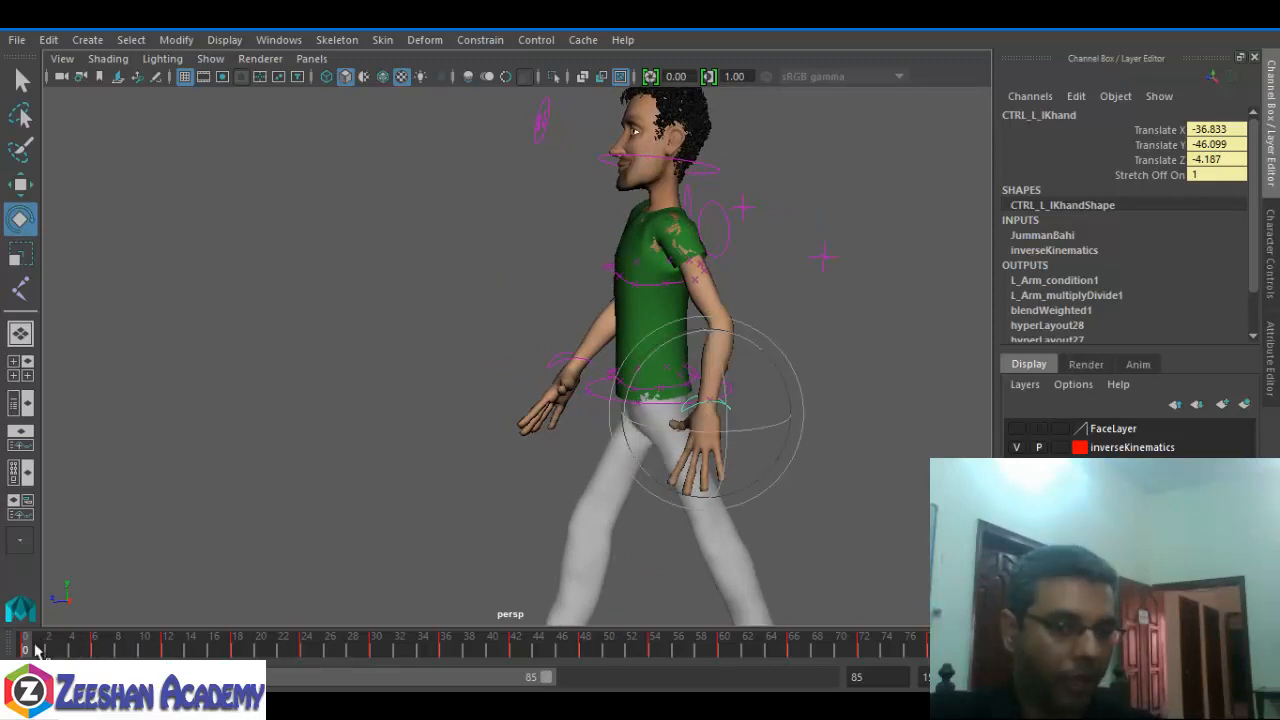
- Move the right hand's IK control at frame 12 to about X 40, Y -44.6, Z 1.2
{"action": "left_click_drag", "start_coordinate": [43, 650], "coordinate": [167, 645]}
{"action": "left_click_drag", "start_coordinate": [265, 471], "coordinate": [543, 466], "text": "alt"}
{"action": "left_click", "coordinate": [442, 448]}
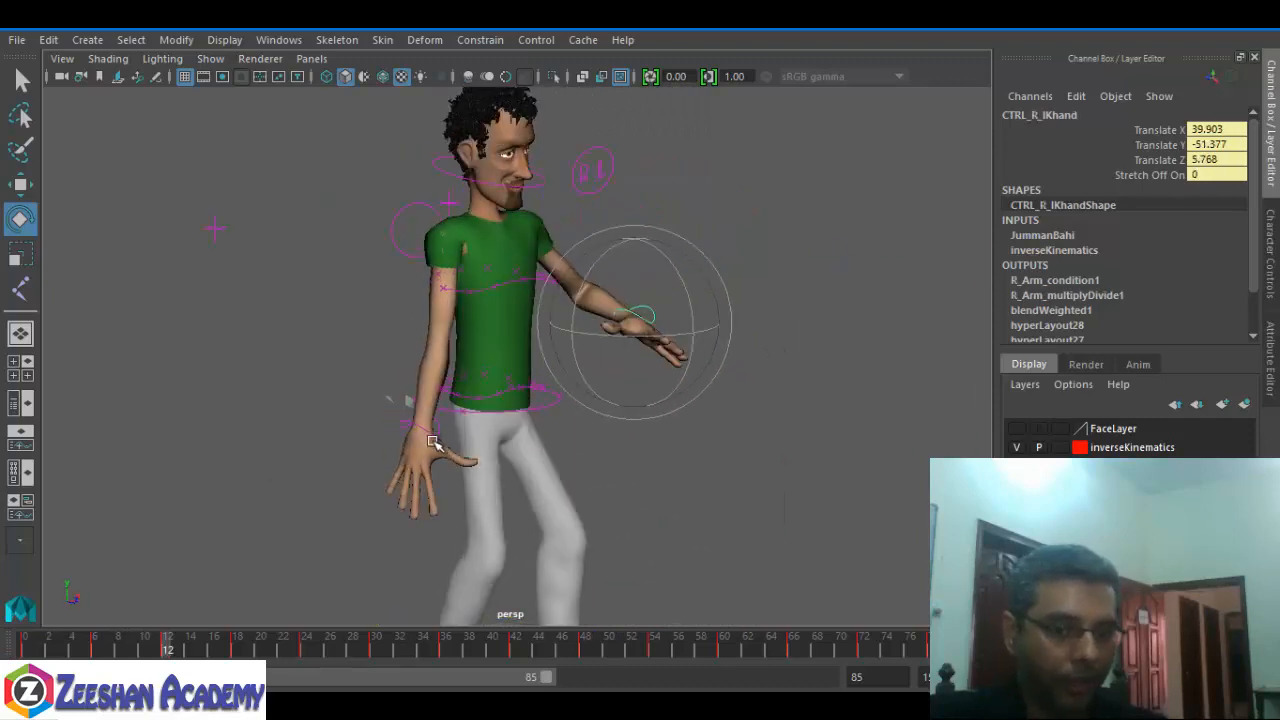
{"action": "left_click_drag", "start_coordinate": [412, 464], "coordinate": [473, 428], "text": "alt"}
{"action": "key", "text": "w"}
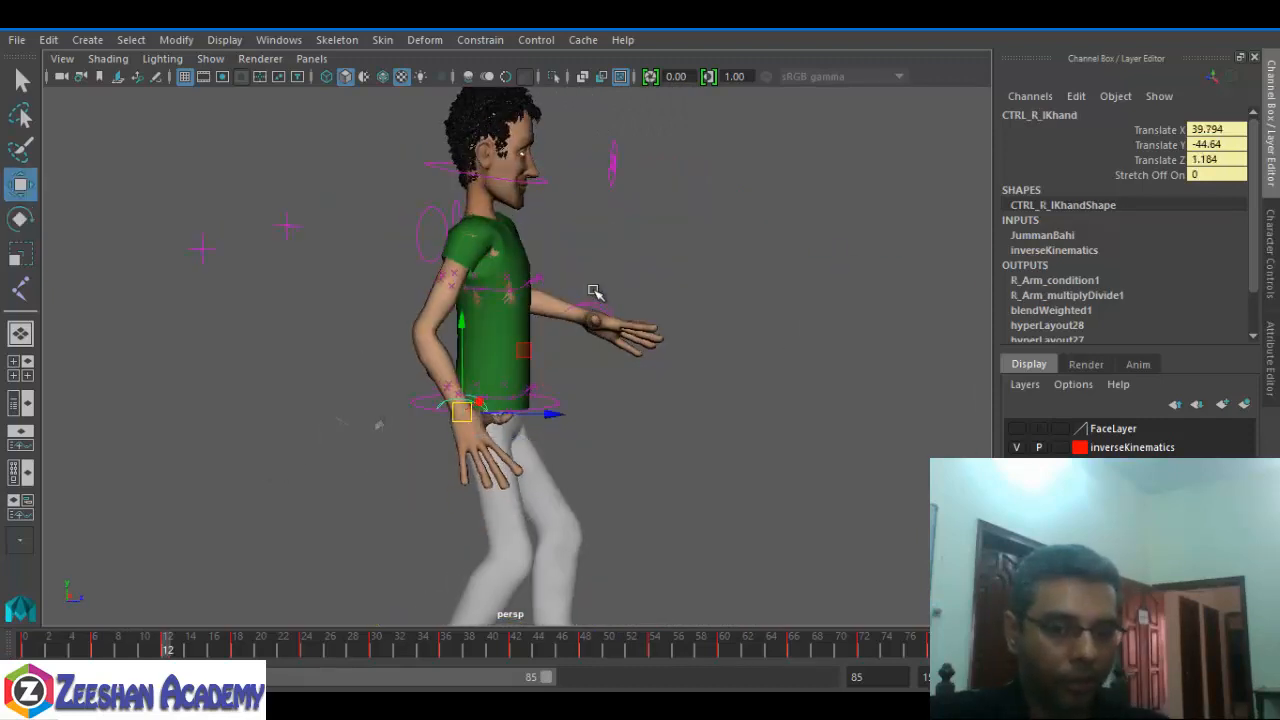
- Move the left hand's IK control at frame 12 to about X -37, Y -44, Z 14
{"action": "left_click", "coordinate": [594, 318]}
{"action": "left_click_drag", "start_coordinate": [593, 350], "coordinate": [491, 437]}
{"action": "key", "text": "e"}
{"action": "key", "text": "w"}
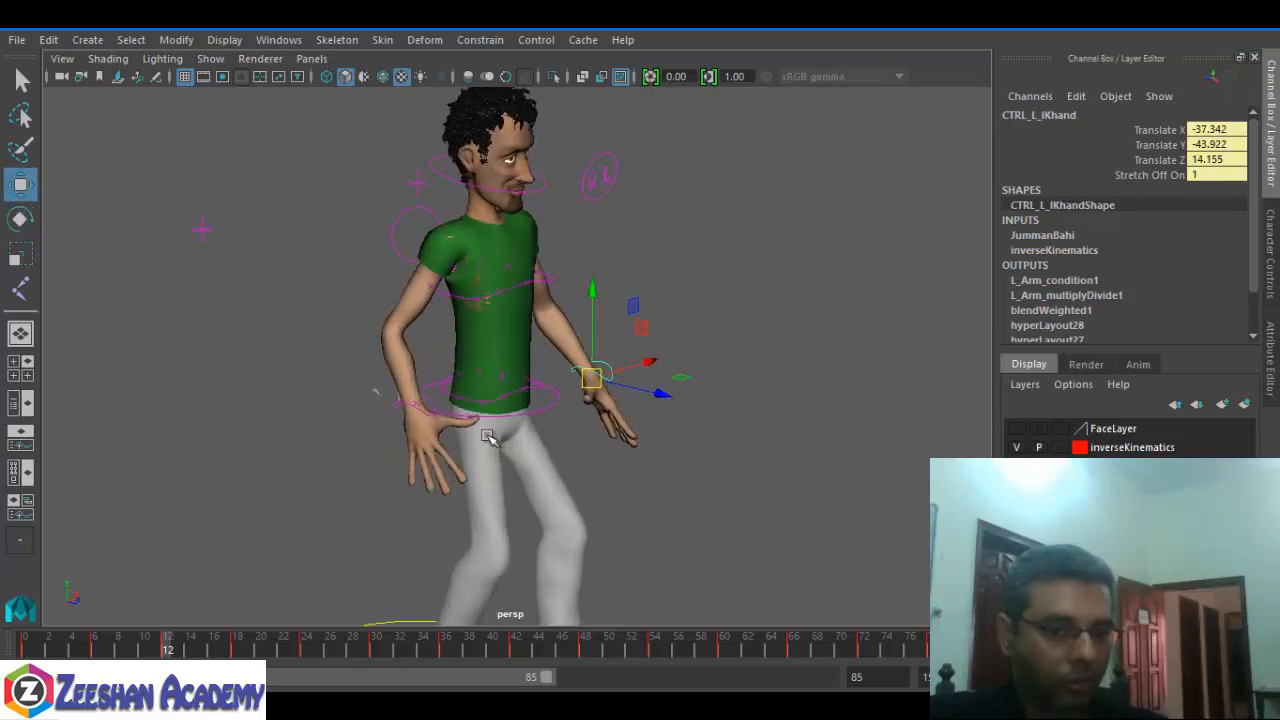
{"action": "left_click_drag", "start_coordinate": [50, 651], "coordinate": [94, 650]}
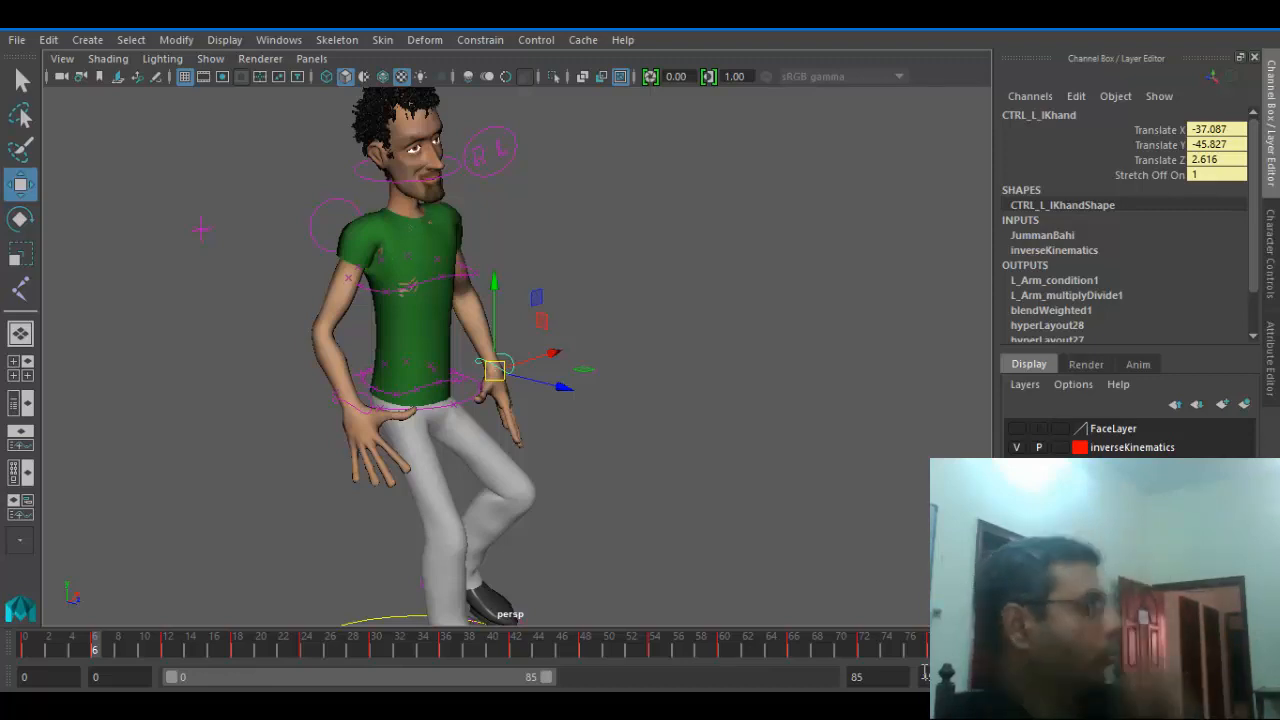
{"action": "left_click", "coordinate": [908, 704]}
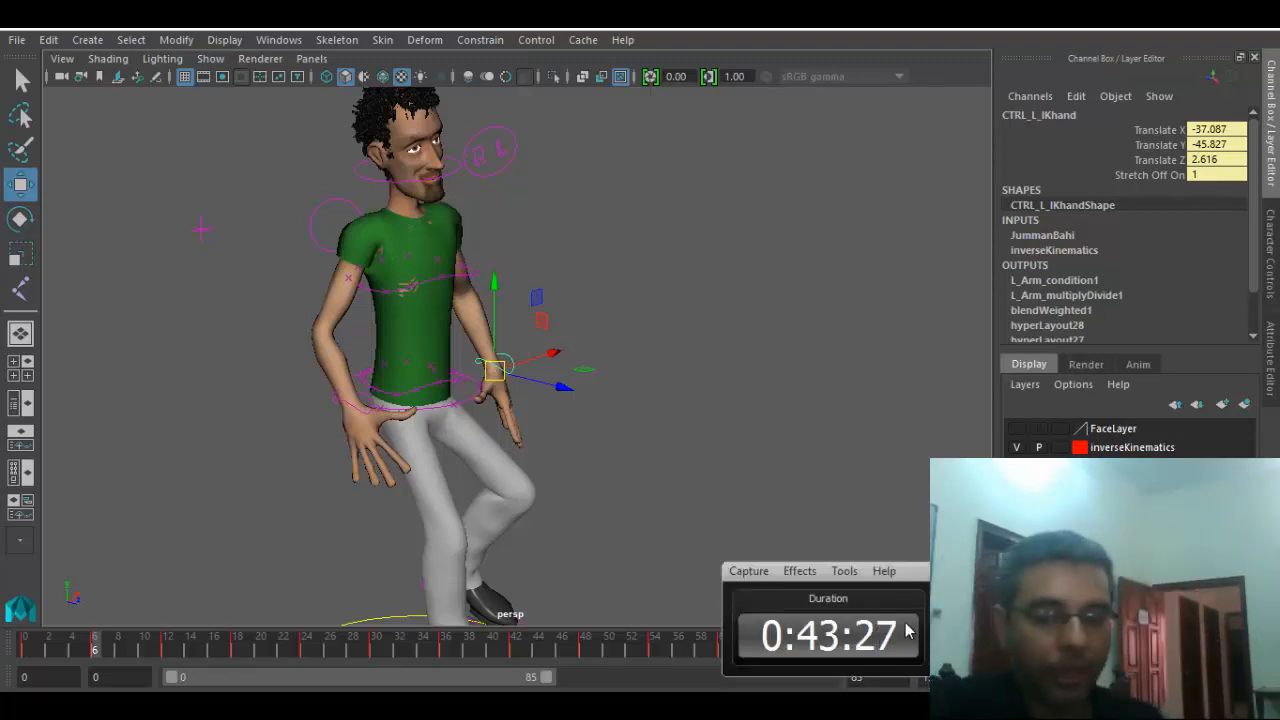